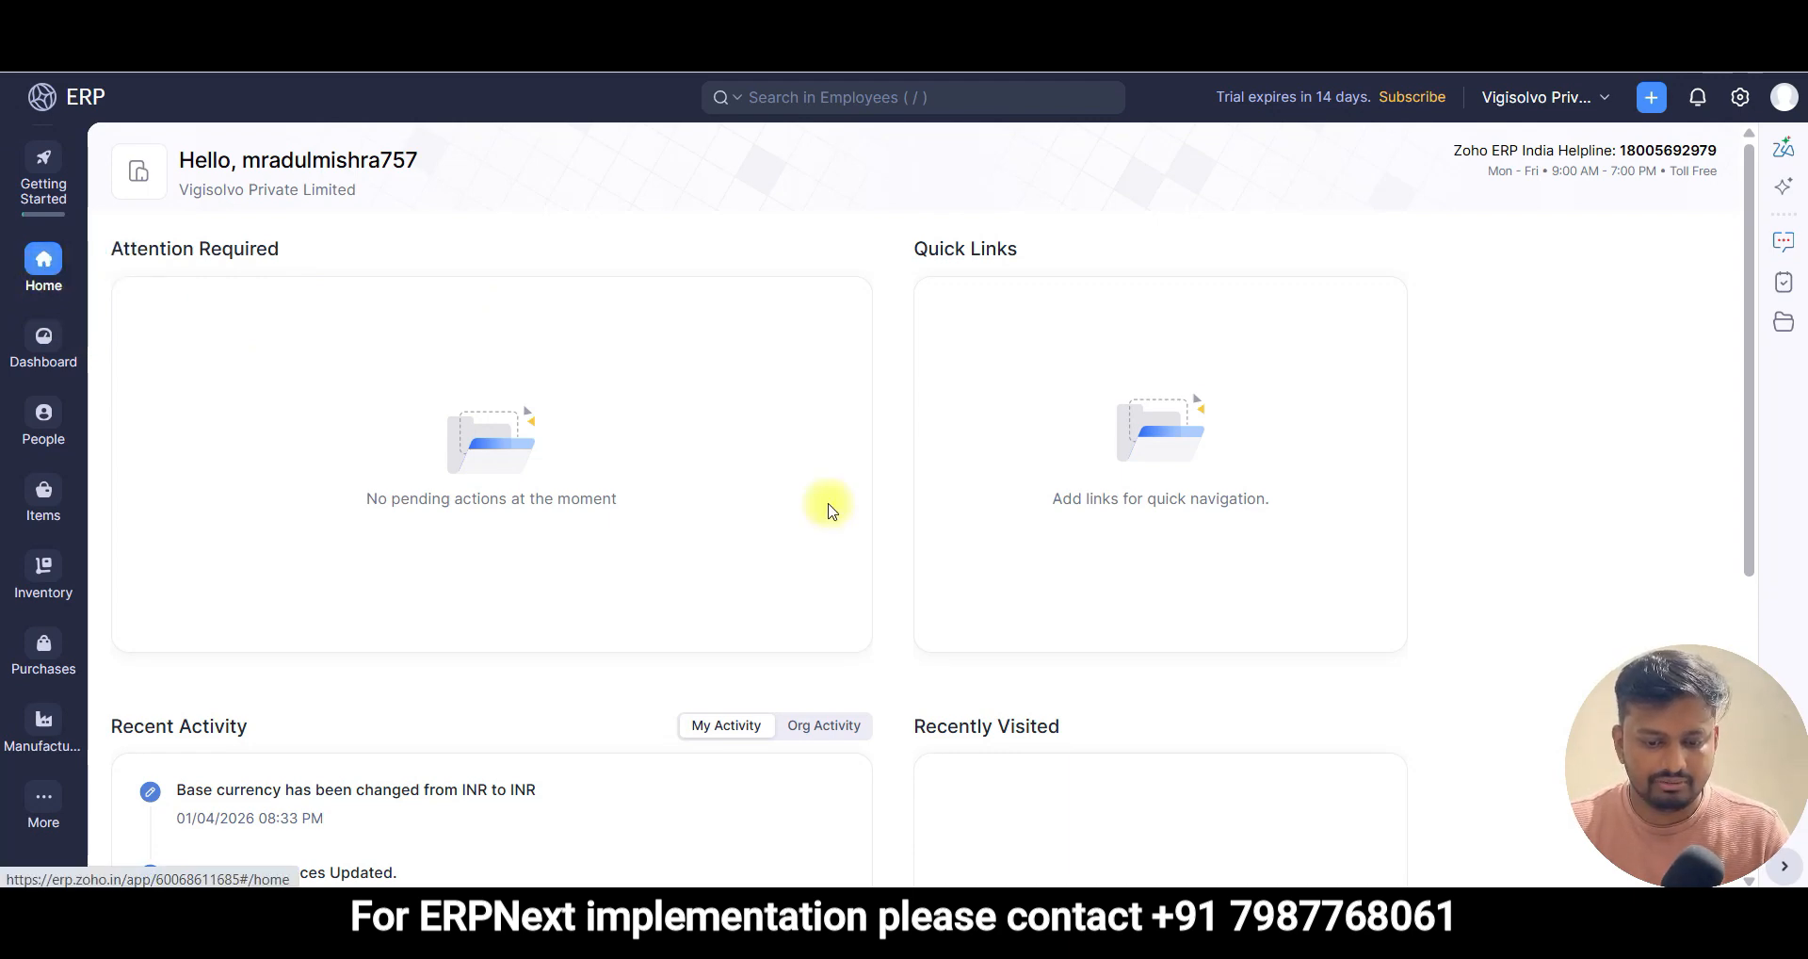
- Look over the home page and examine the Receivables and Procurement & Payables dashboards of the business overview
{"action": "scroll", "coordinate": [1125, 300], "scroll_direction": "down", "scroll_amount": 4}
{"action": "scroll", "coordinate": [1135, 301], "scroll_direction": "up", "scroll_amount": 4}
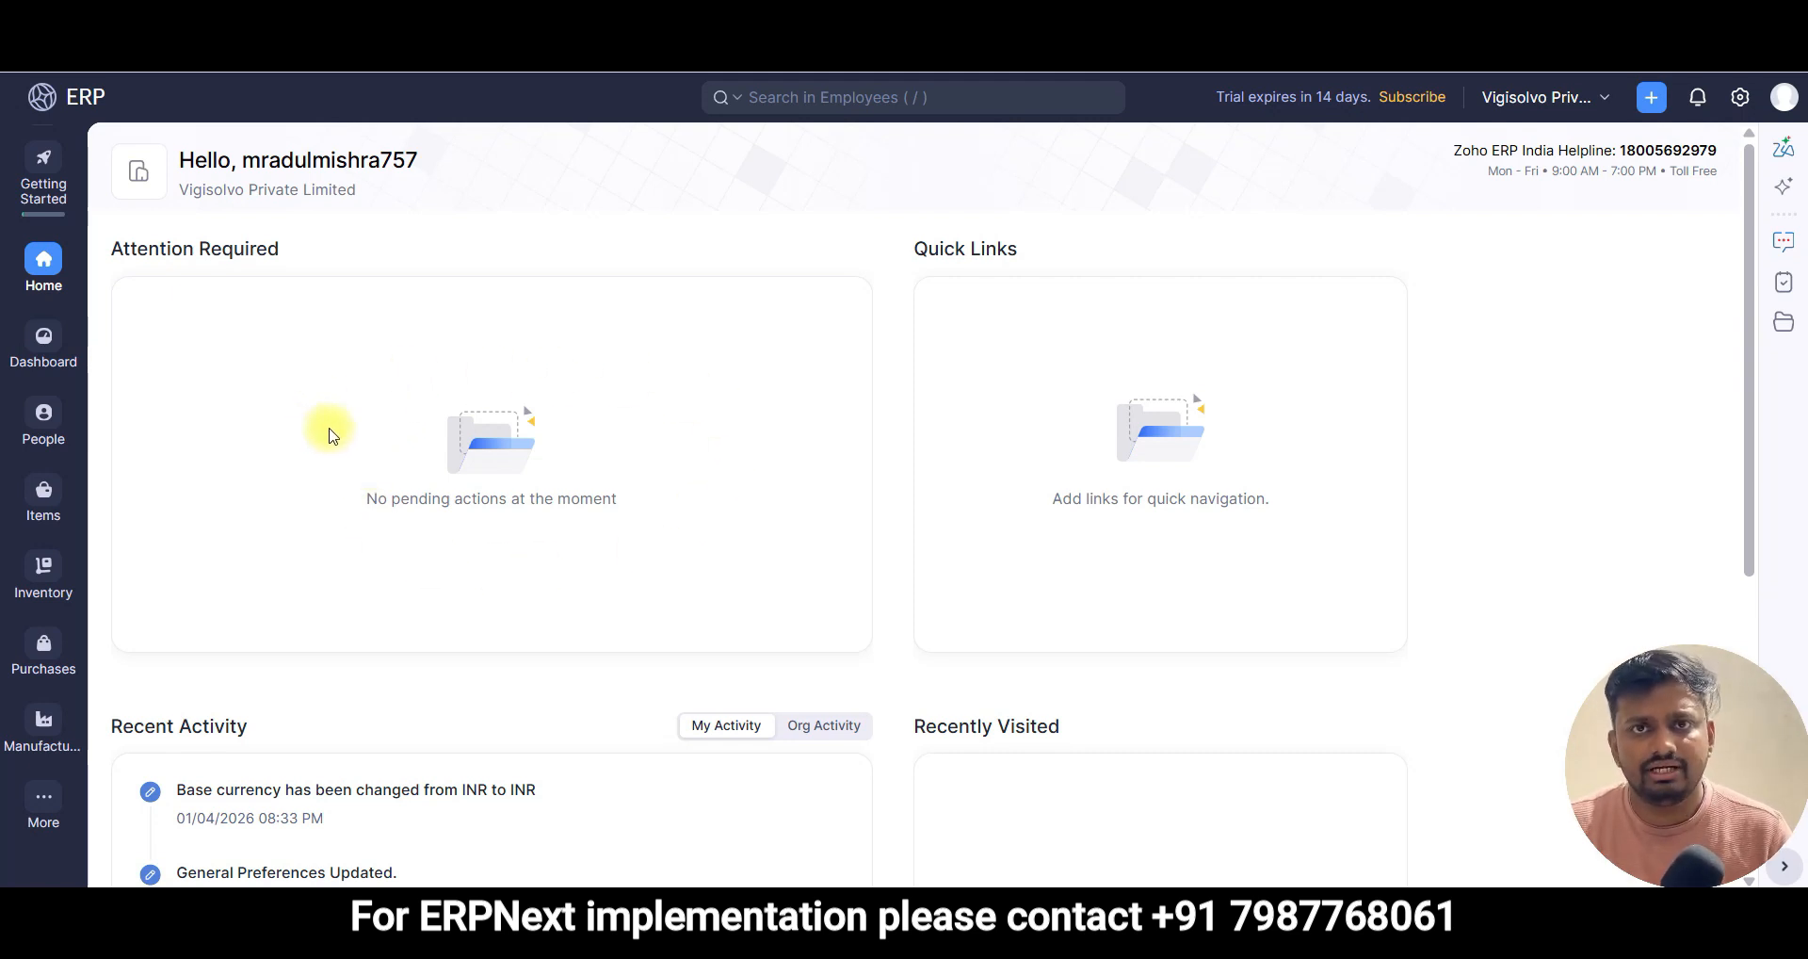
{"action": "left_click", "coordinate": [45, 335]}
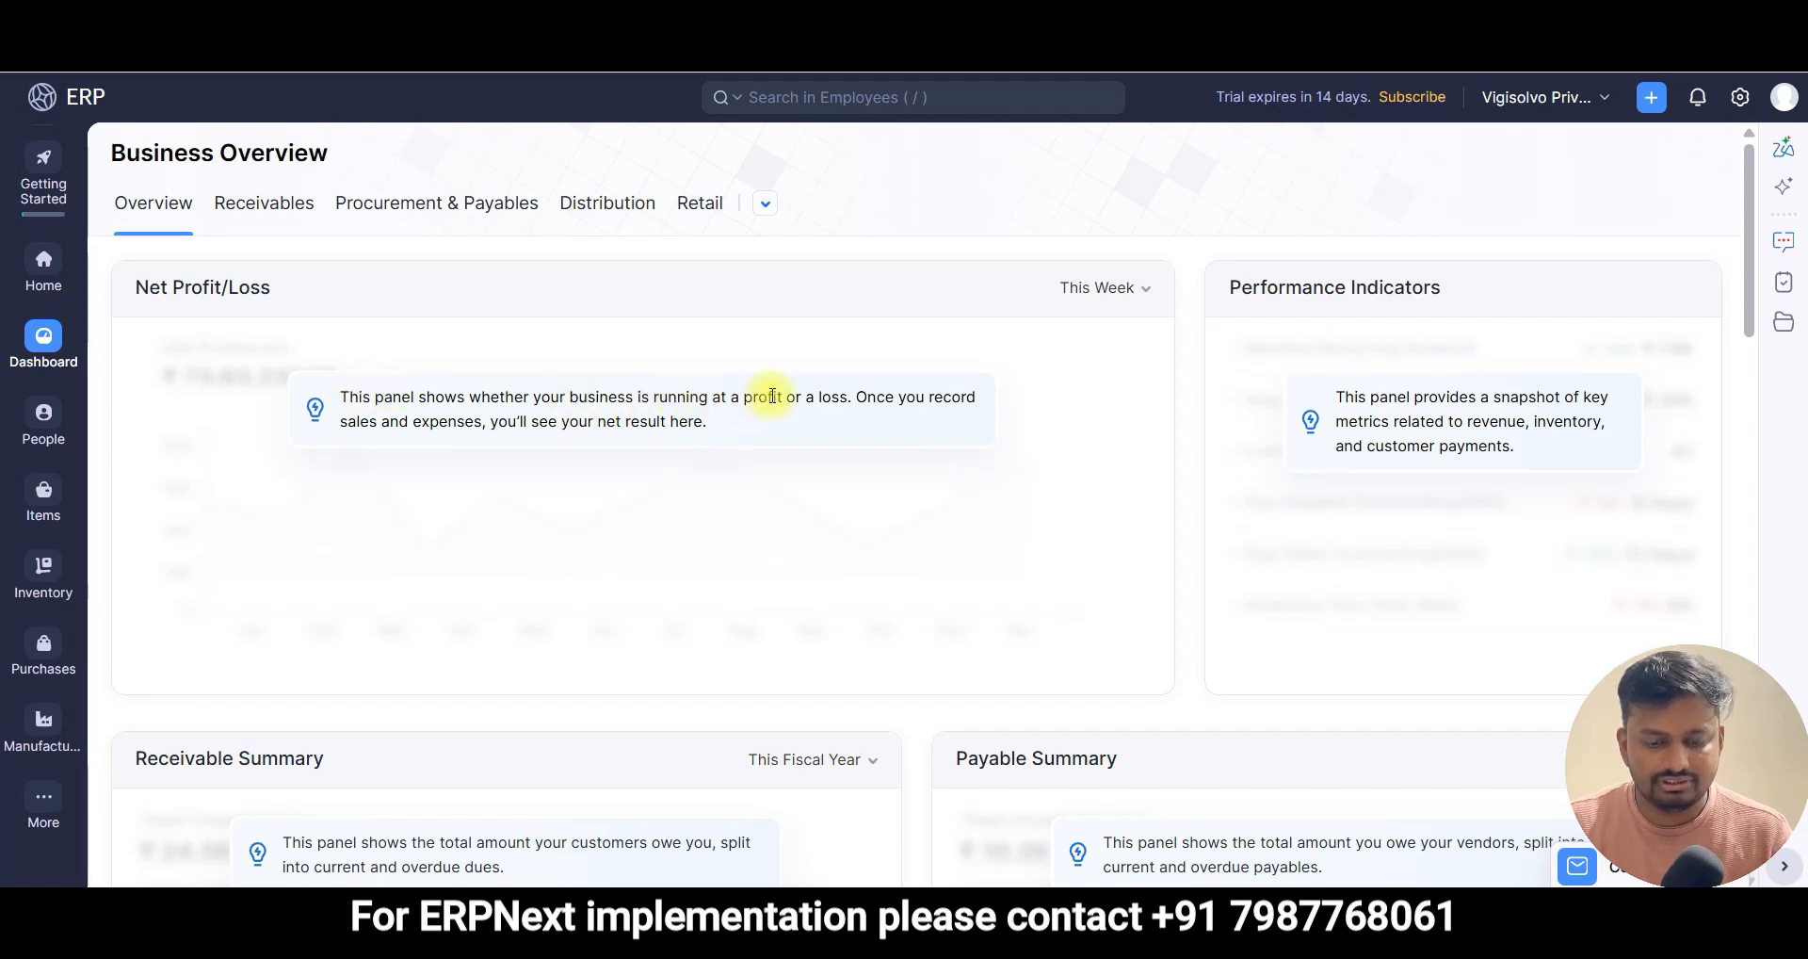
{"action": "left_click", "coordinate": [270, 211]}
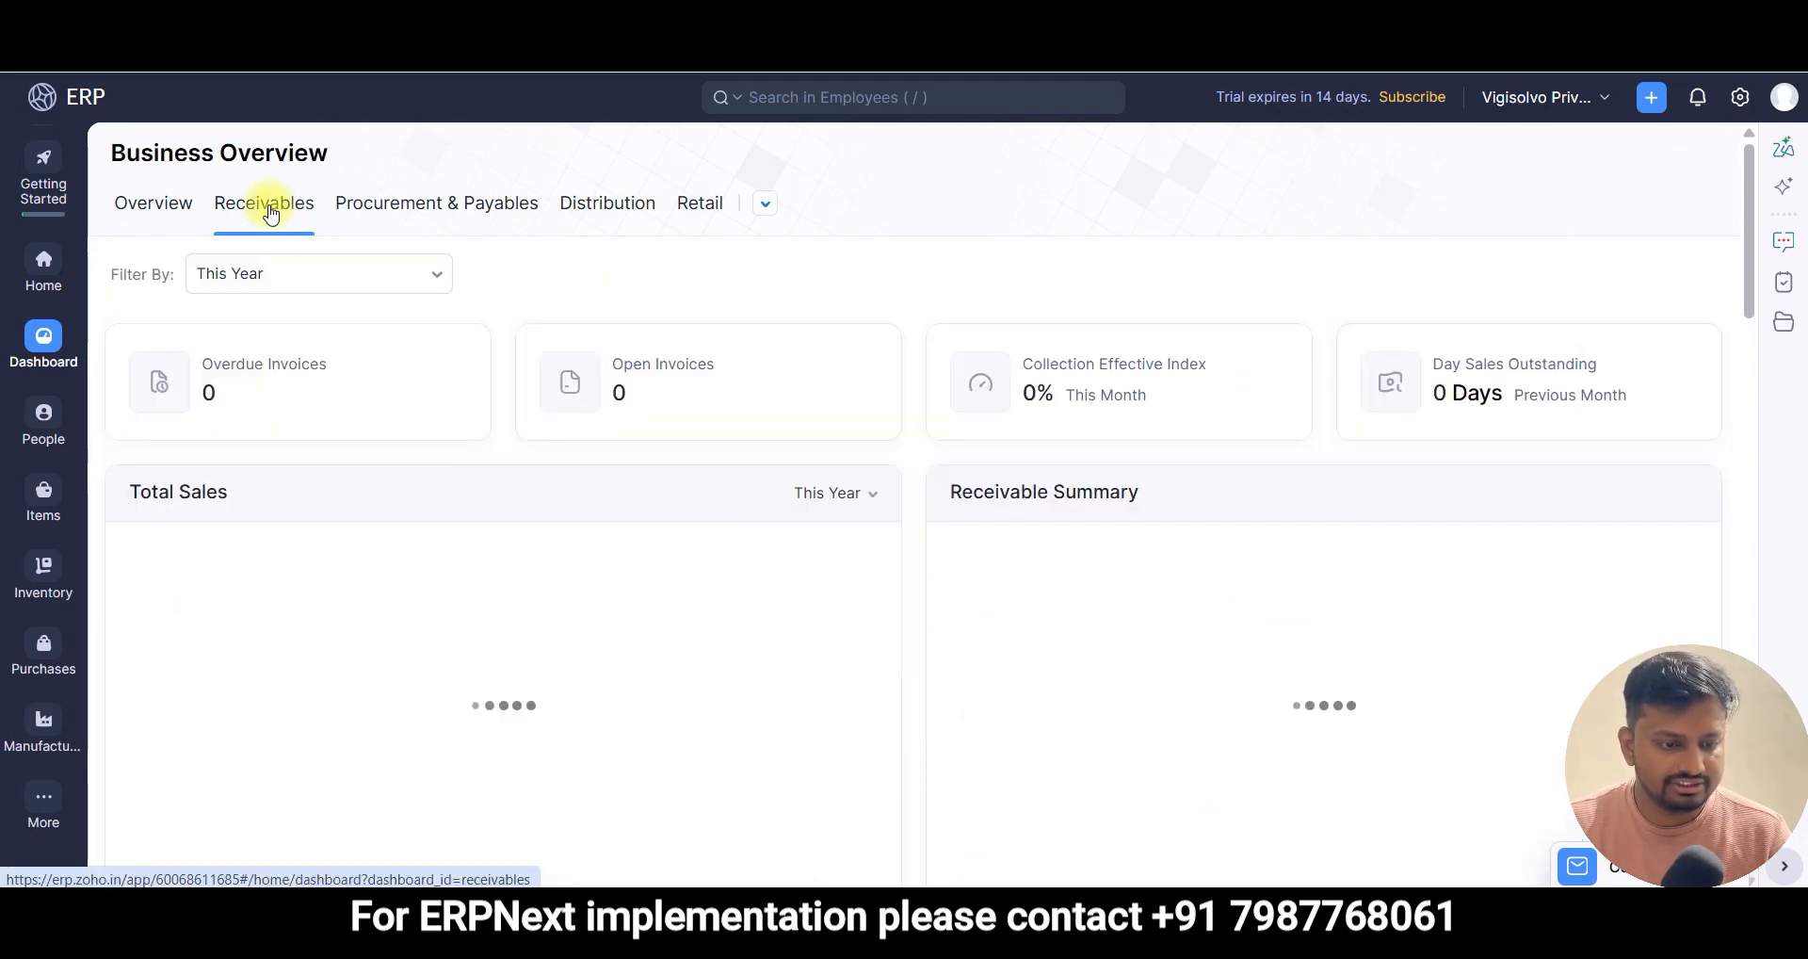
{"action": "left_click", "coordinate": [443, 217]}
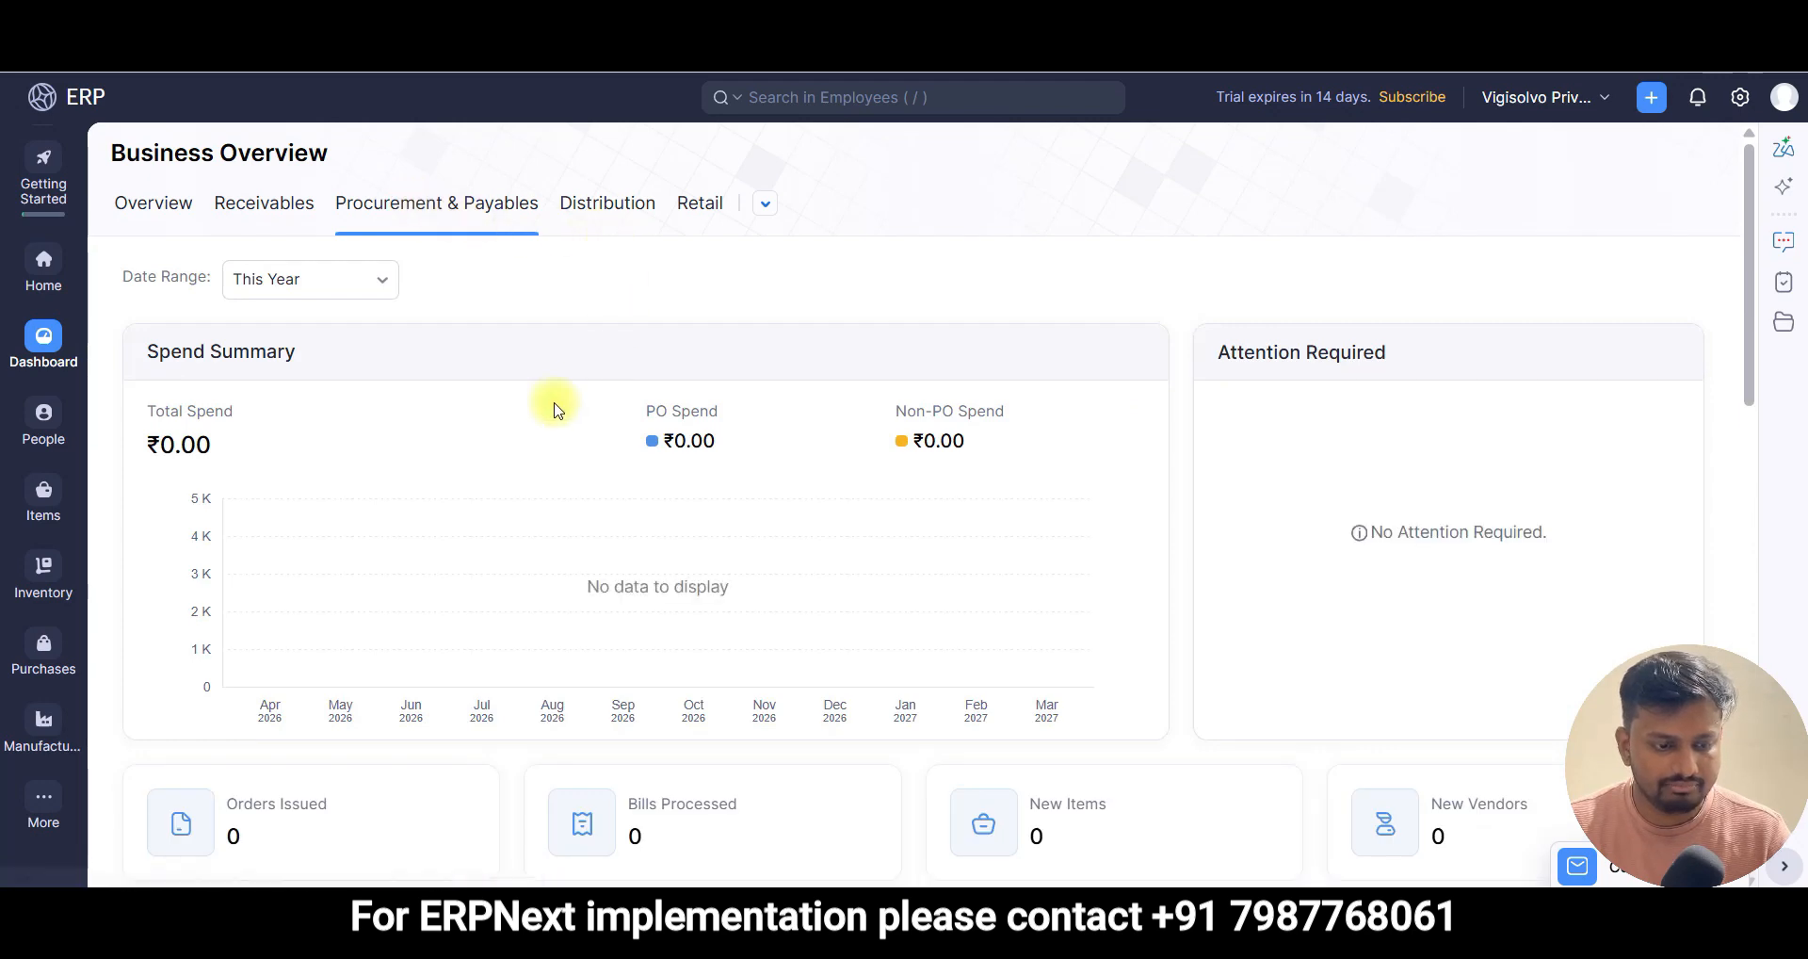
{"action": "scroll", "coordinate": [556, 405], "scroll_direction": "down", "scroll_amount": 4}
{"action": "scroll", "coordinate": [554, 405], "scroll_direction": "down", "scroll_amount": 3}
{"action": "scroll", "coordinate": [554, 405], "scroll_direction": "up", "scroll_amount": 6}
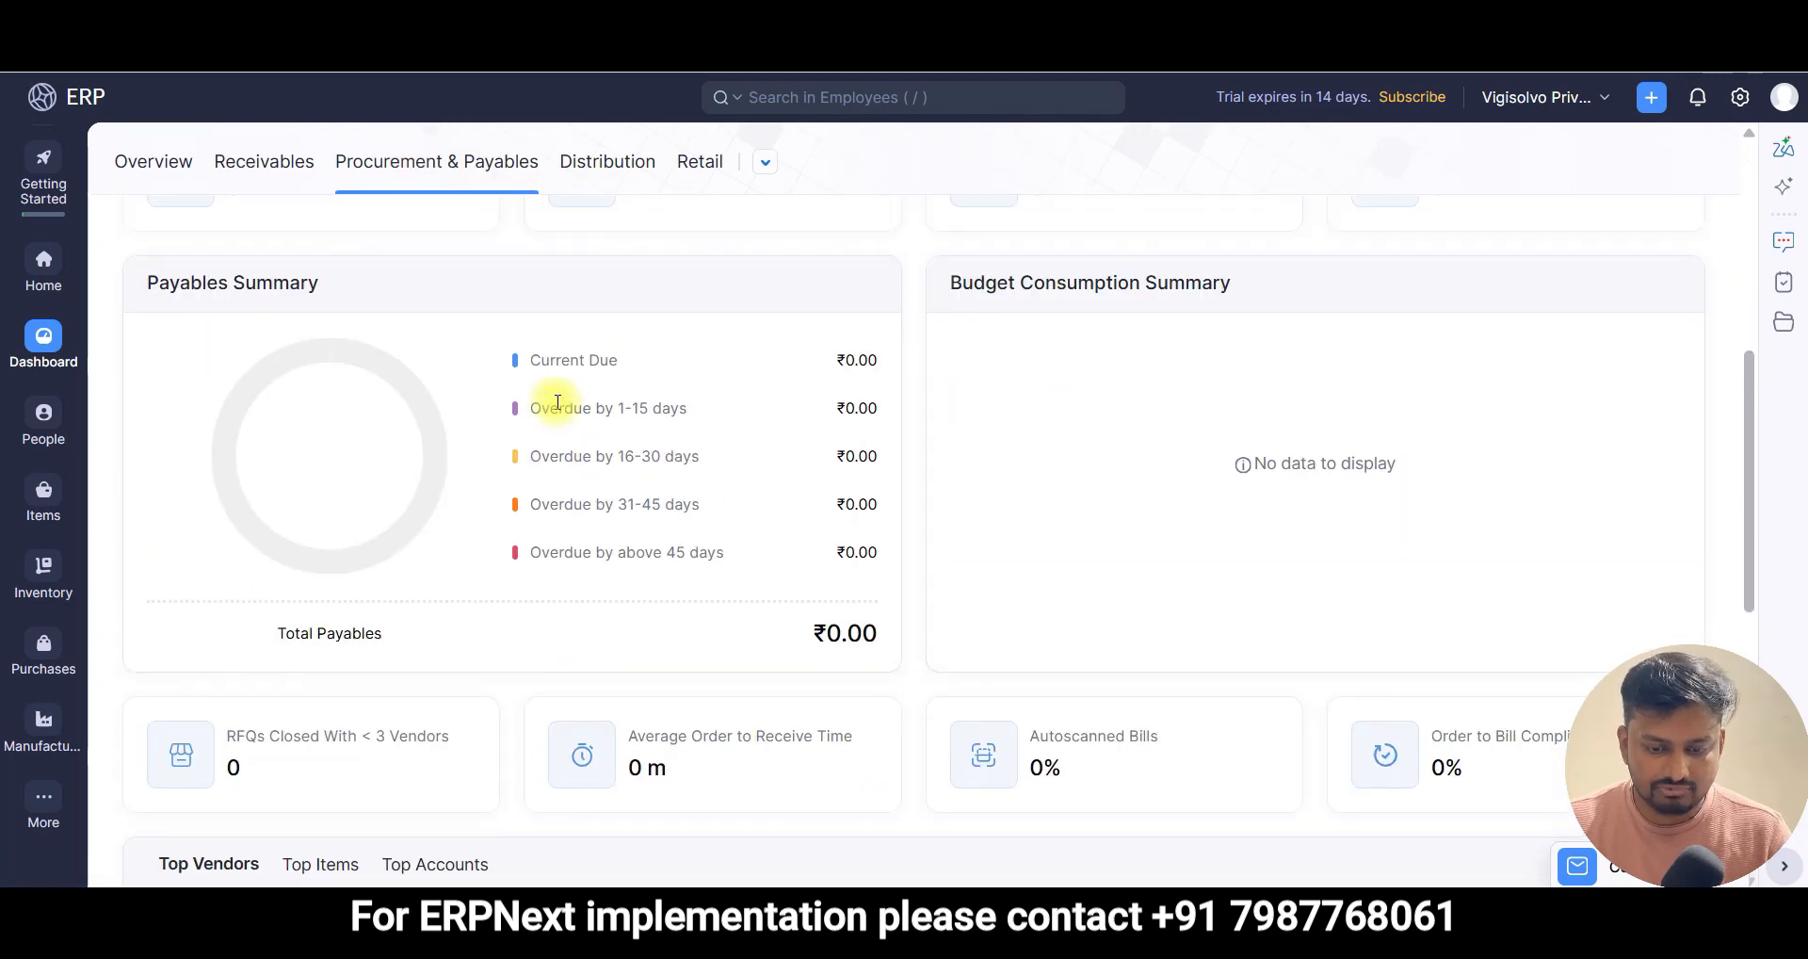
- View the Distribution and Retail dashboards, check the list of further dashboards, and return to the Overview dashboard
{"action": "left_click", "coordinate": [595, 222]}
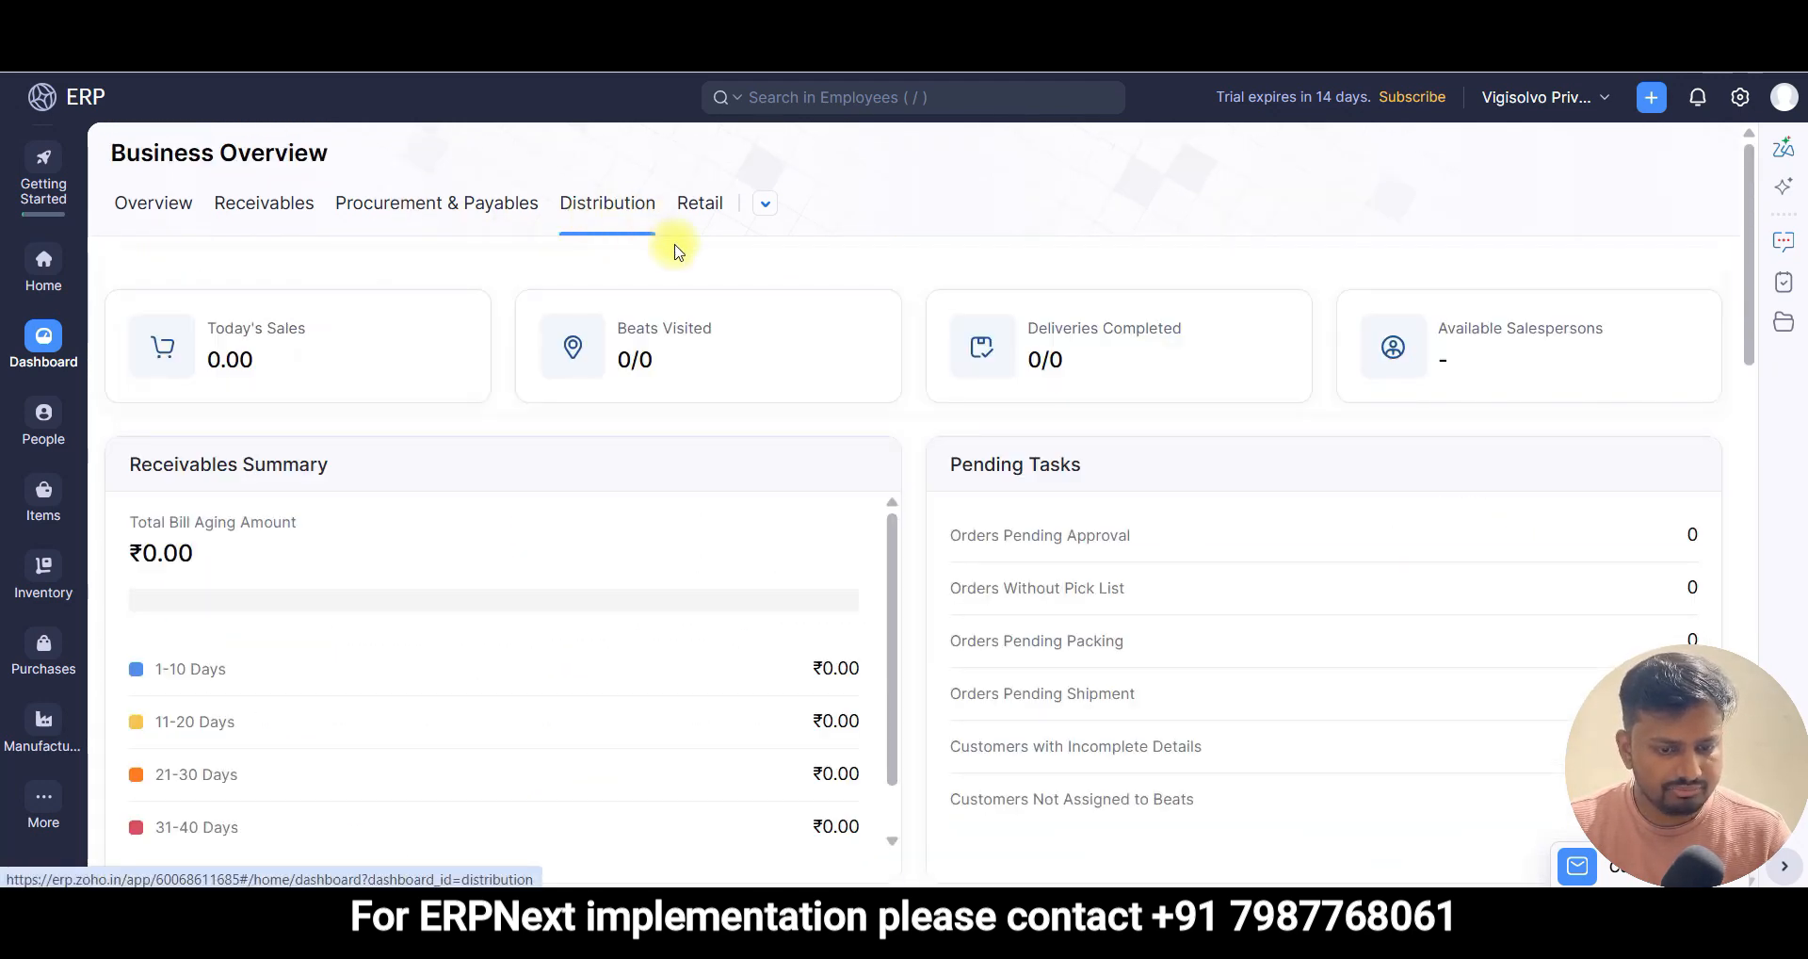
{"action": "left_click", "coordinate": [690, 206]}
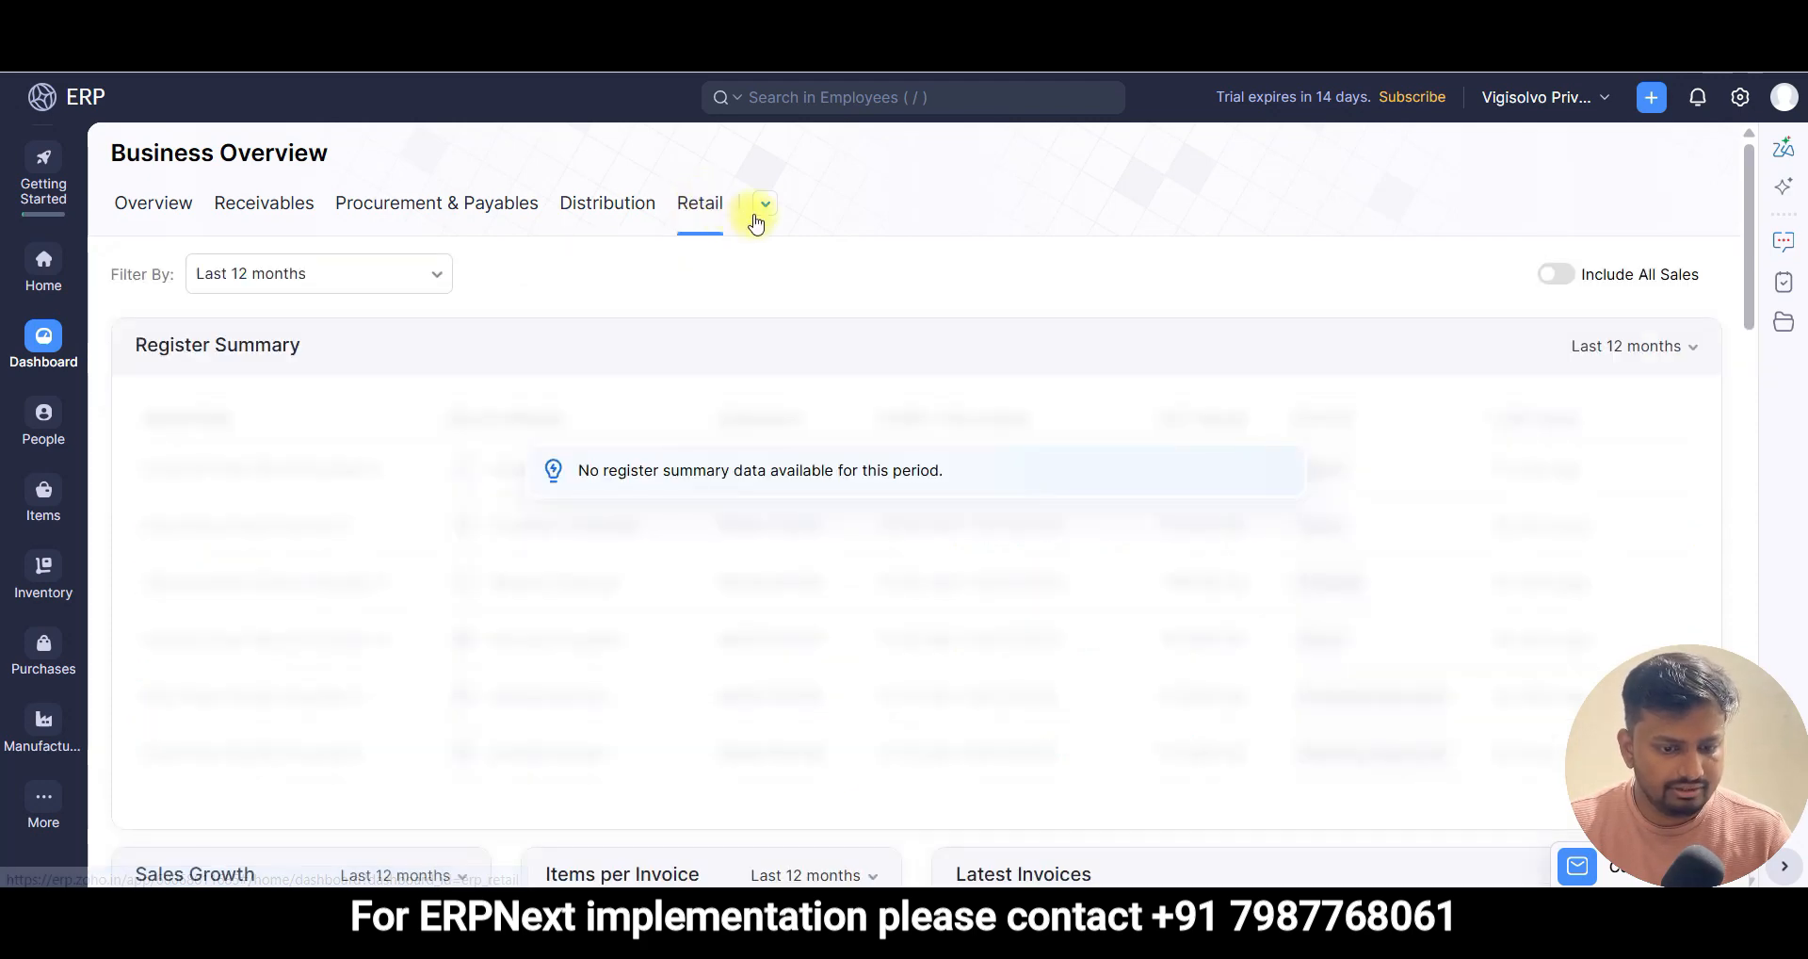
{"action": "left_click", "coordinate": [762, 208]}
{"action": "scroll", "coordinate": [894, 452], "scroll_direction": "down", "scroll_amount": 2}
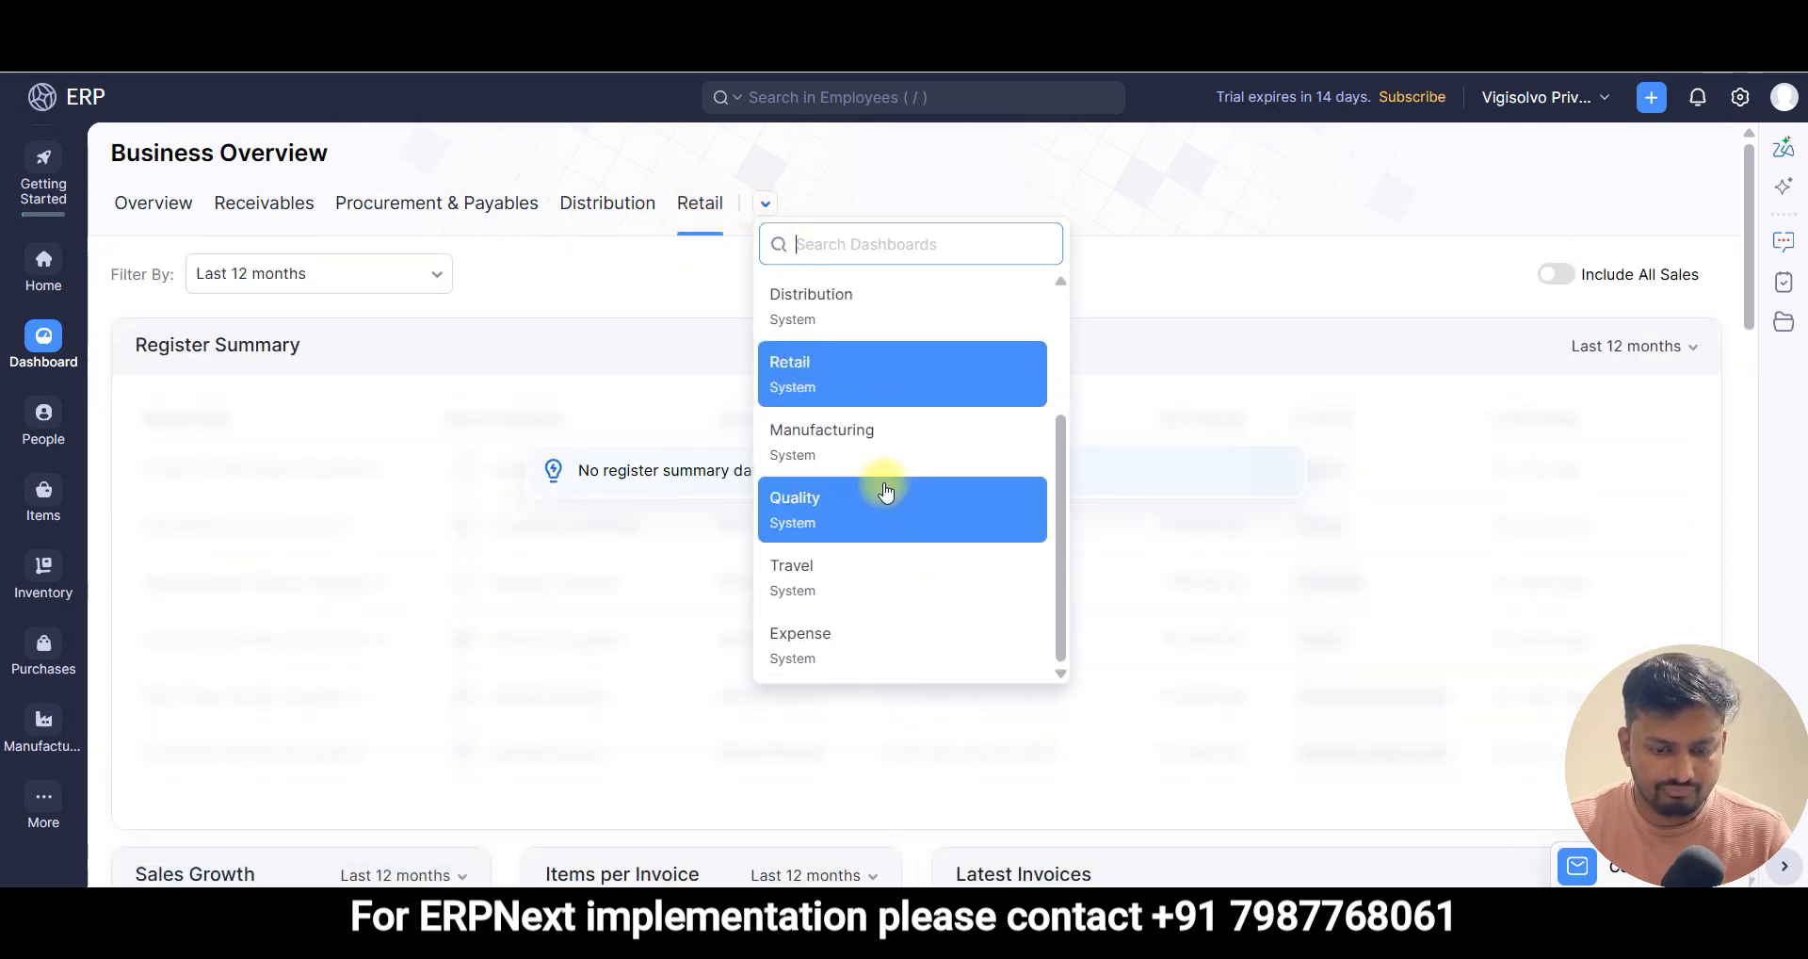
{"action": "left_click", "coordinate": [838, 196]}
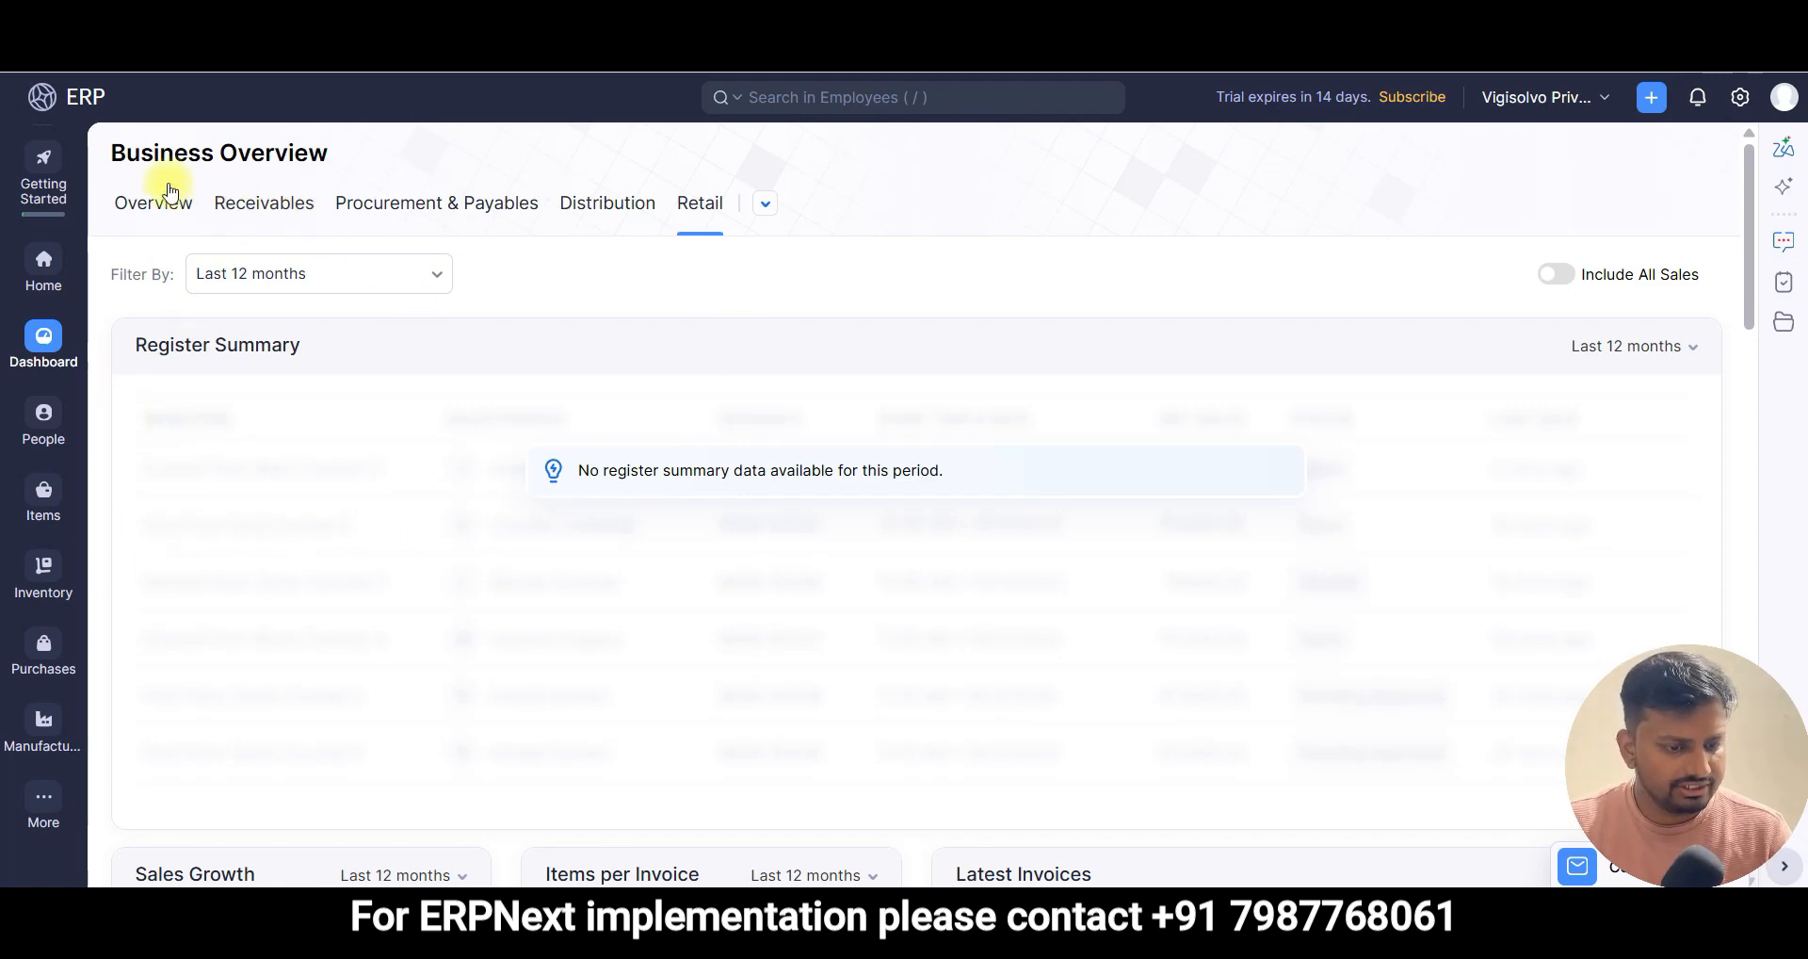
{"action": "left_click", "coordinate": [153, 199]}
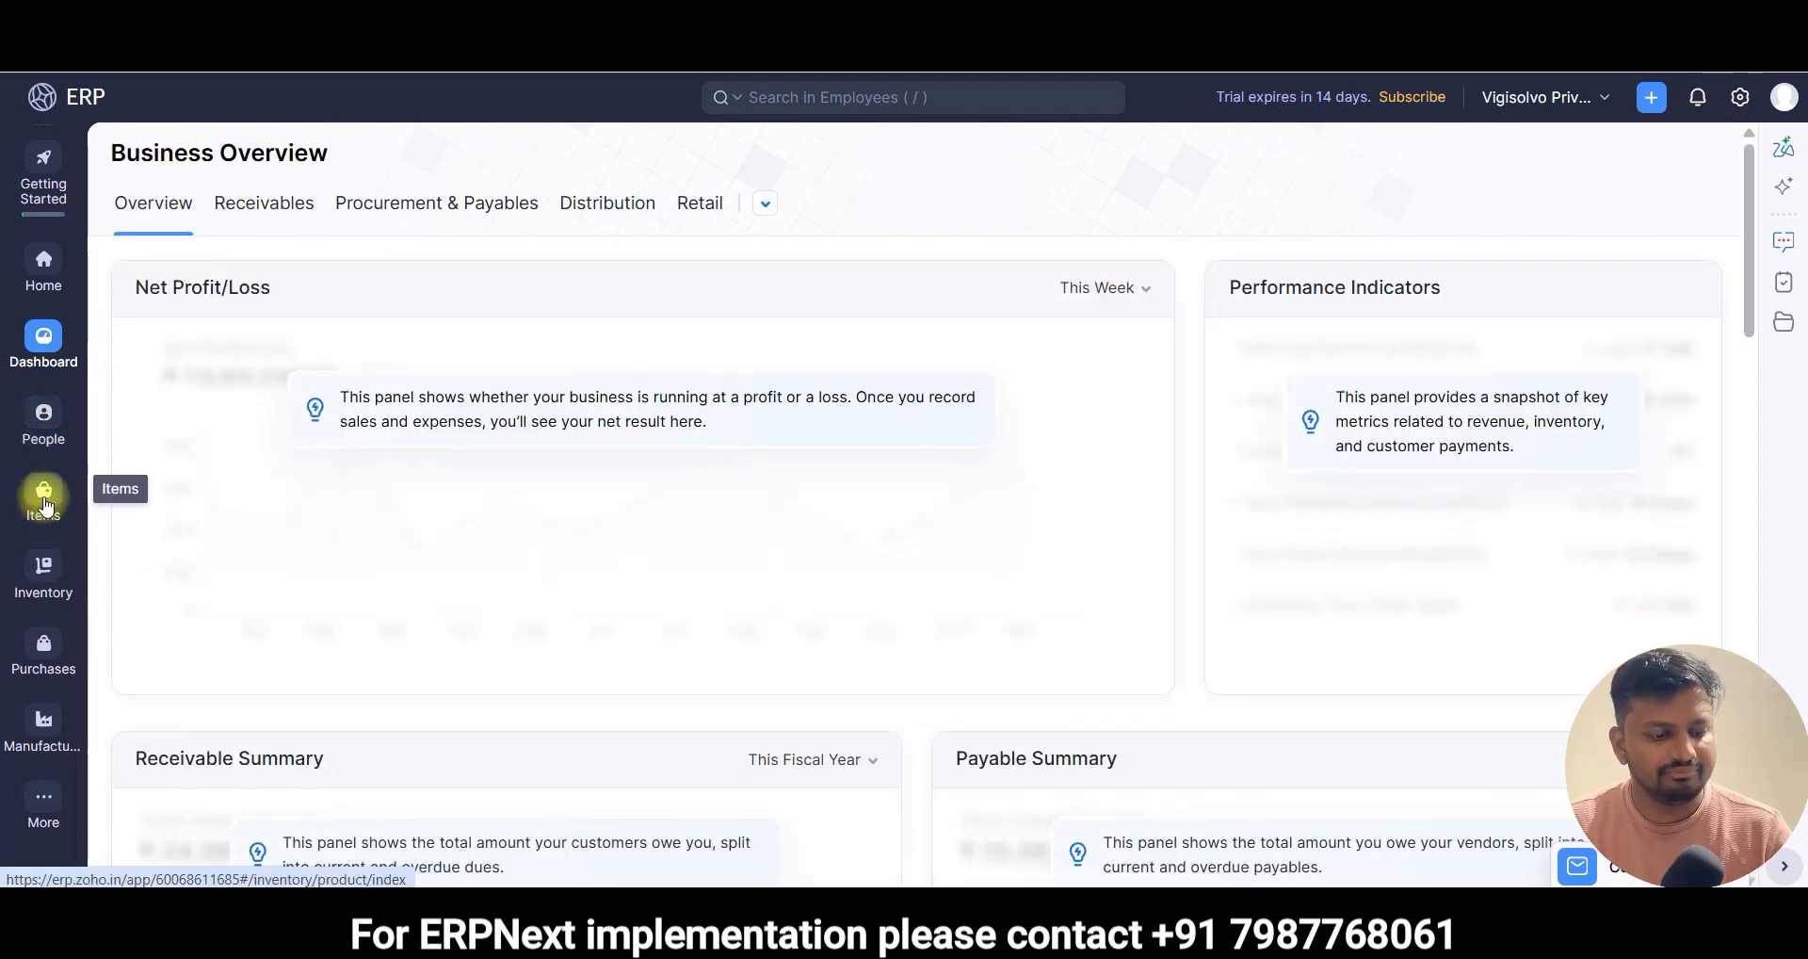
- Open the Items module
{"action": "left_click", "coordinate": [44, 499]}
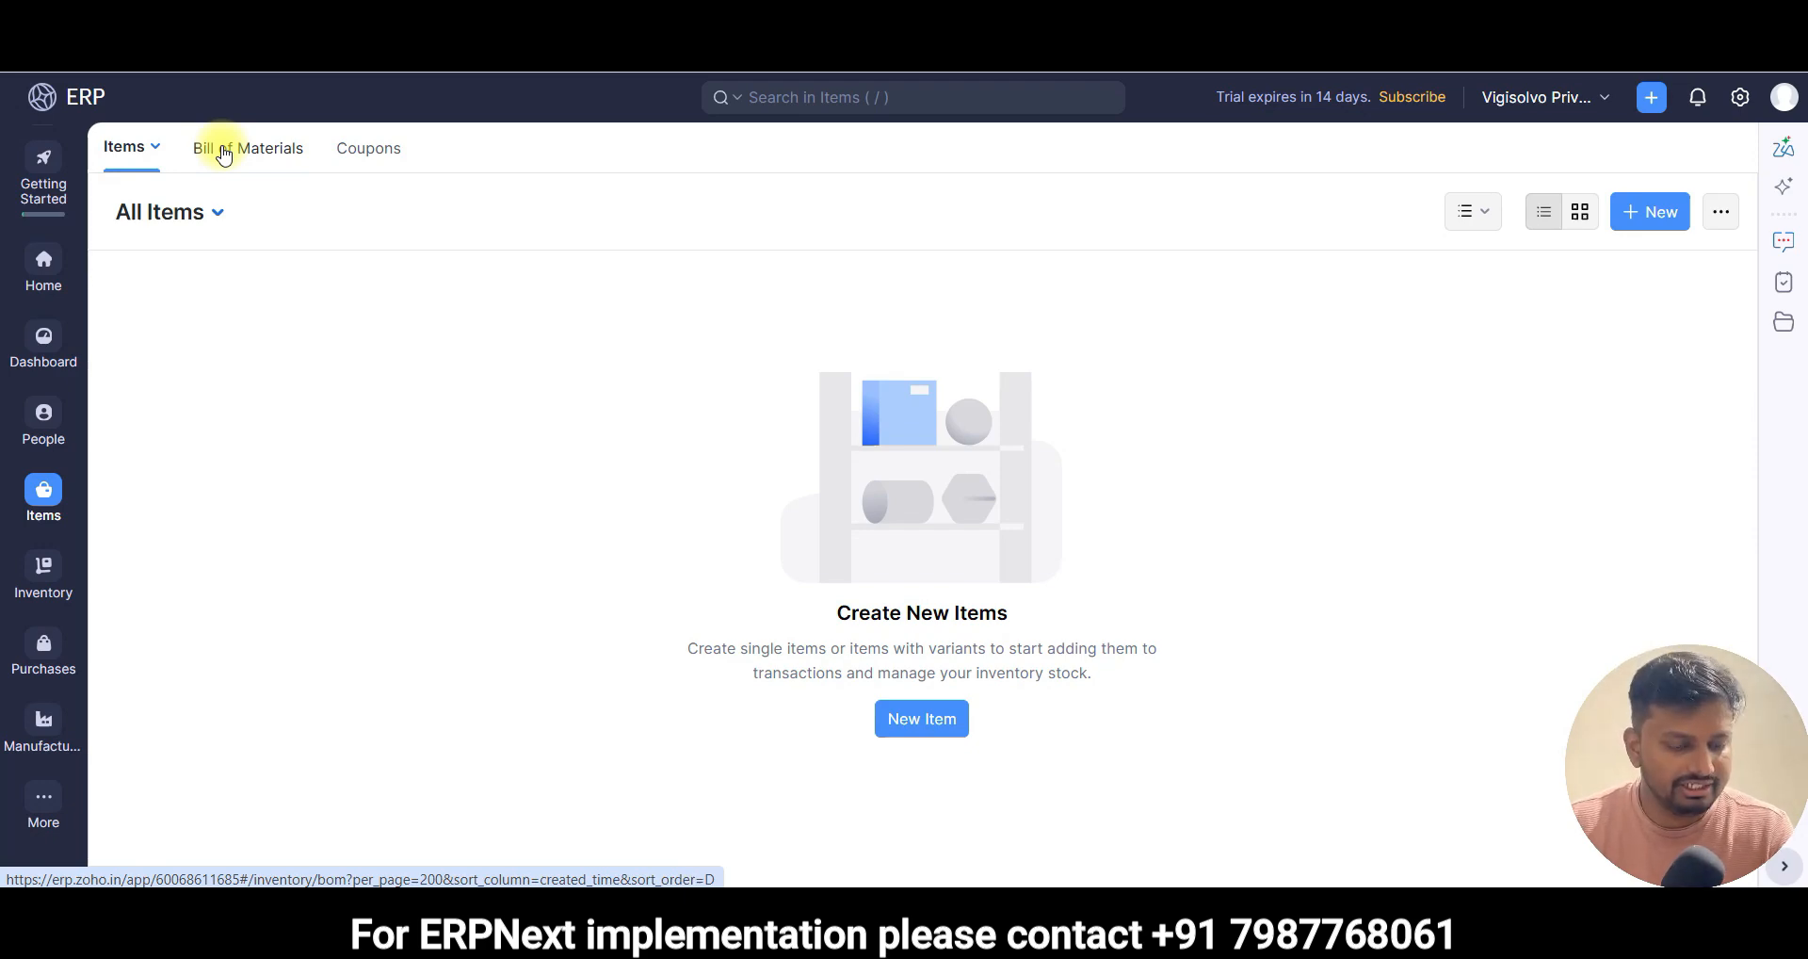
{"action": "left_click", "coordinate": [223, 150]}
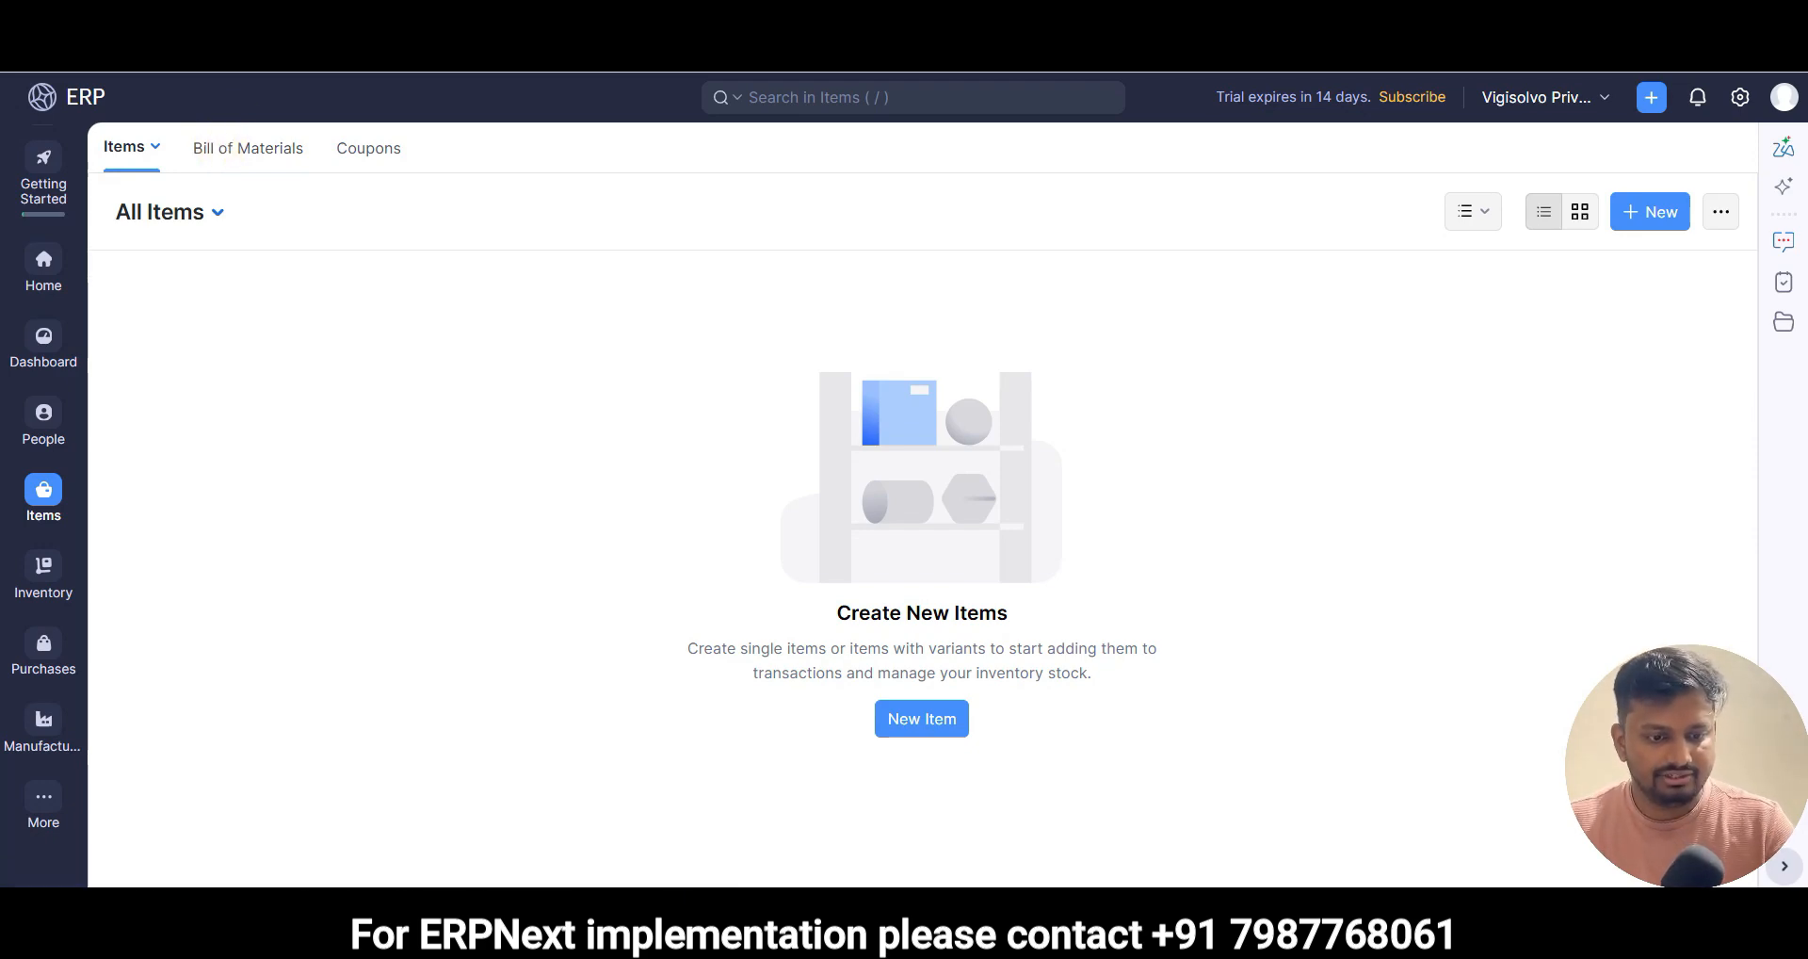
- Switch to Gemini in a new browser page and ask it for a nut bolt BOM with final product and raw material
{"action": "key", "text": "ctrl+t"}
{"action": "type", "text": "gemini"}
{"action": "key", "text": "Return"}
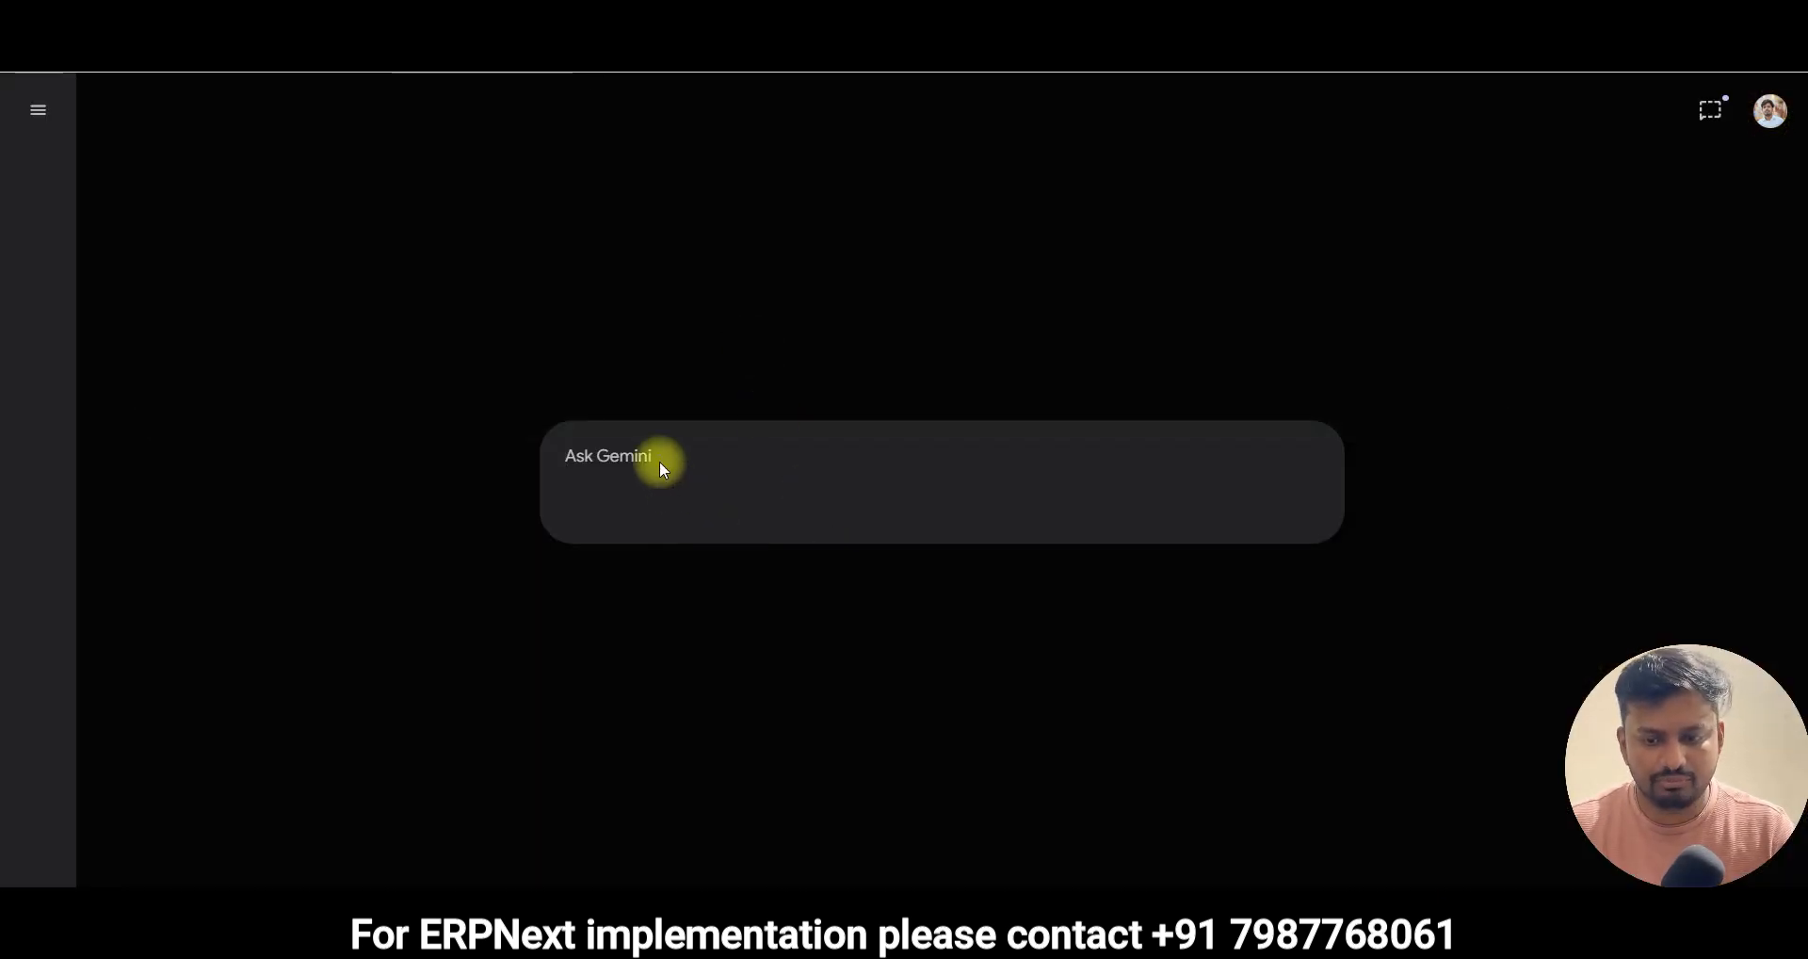
{"action": "left_click", "coordinate": [38, 110]}
{"action": "left_click", "coordinate": [765, 455]}
{"action": "type", "text": "gemini please give me bom for nut bolt with final product and raw material"}
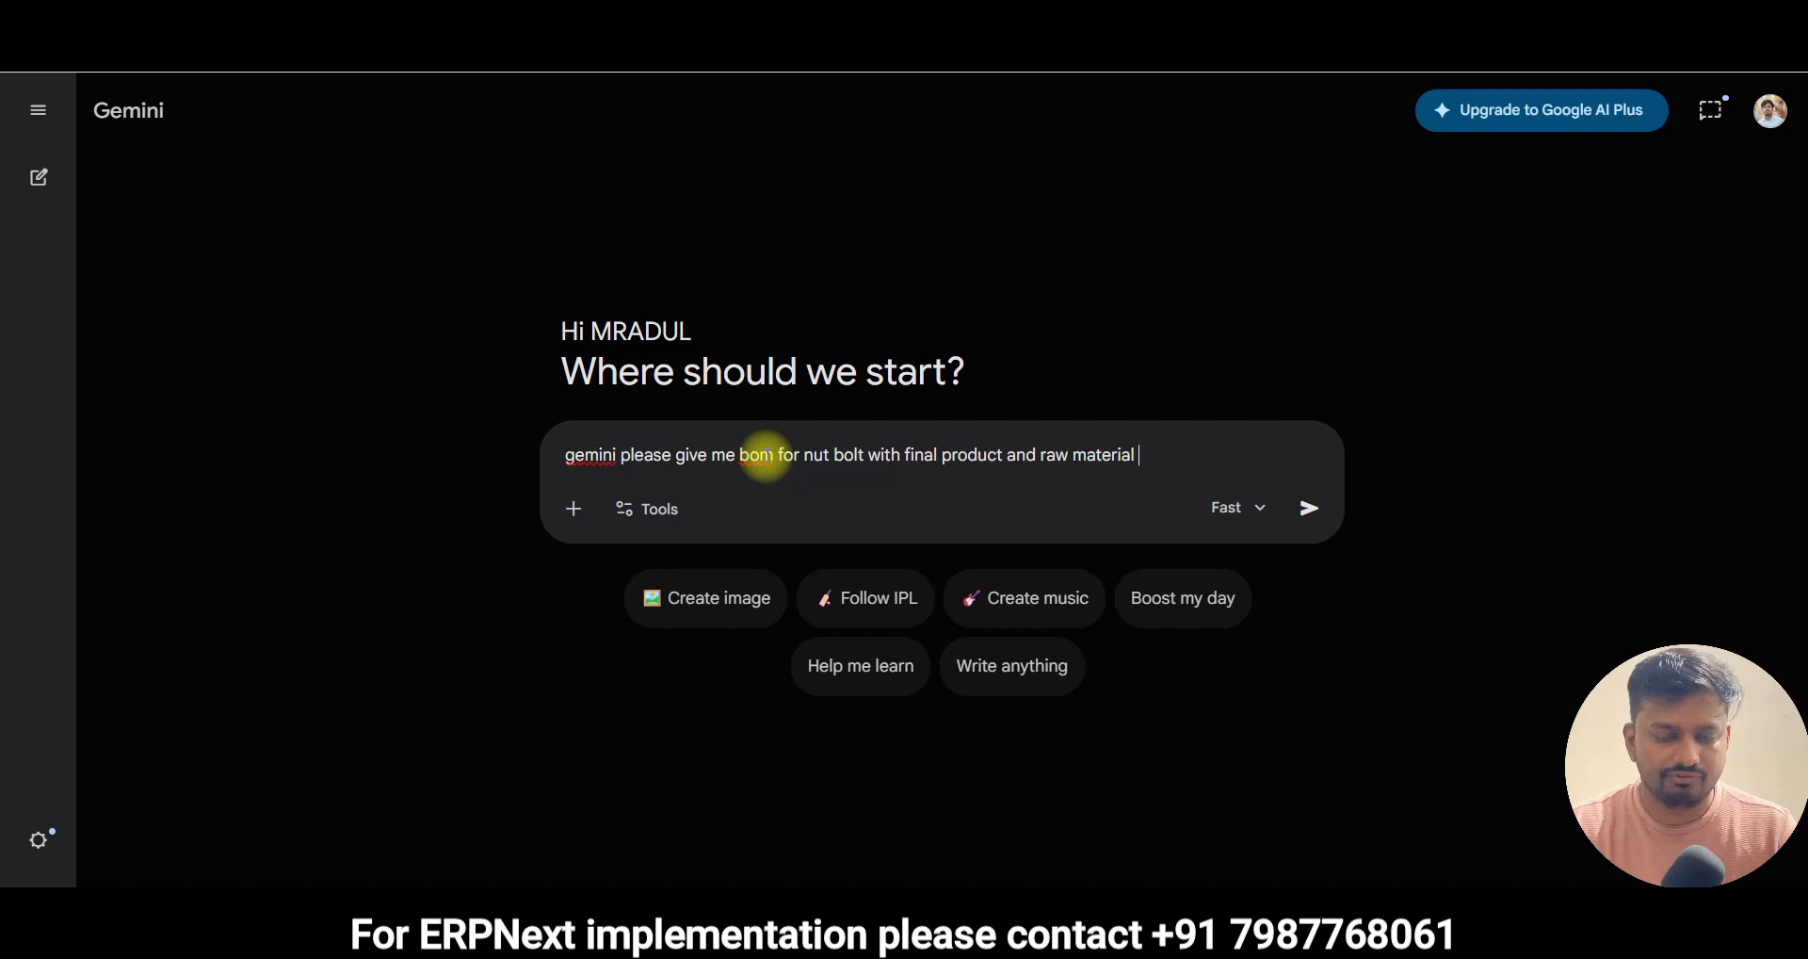
{"action": "key", "text": "Return"}
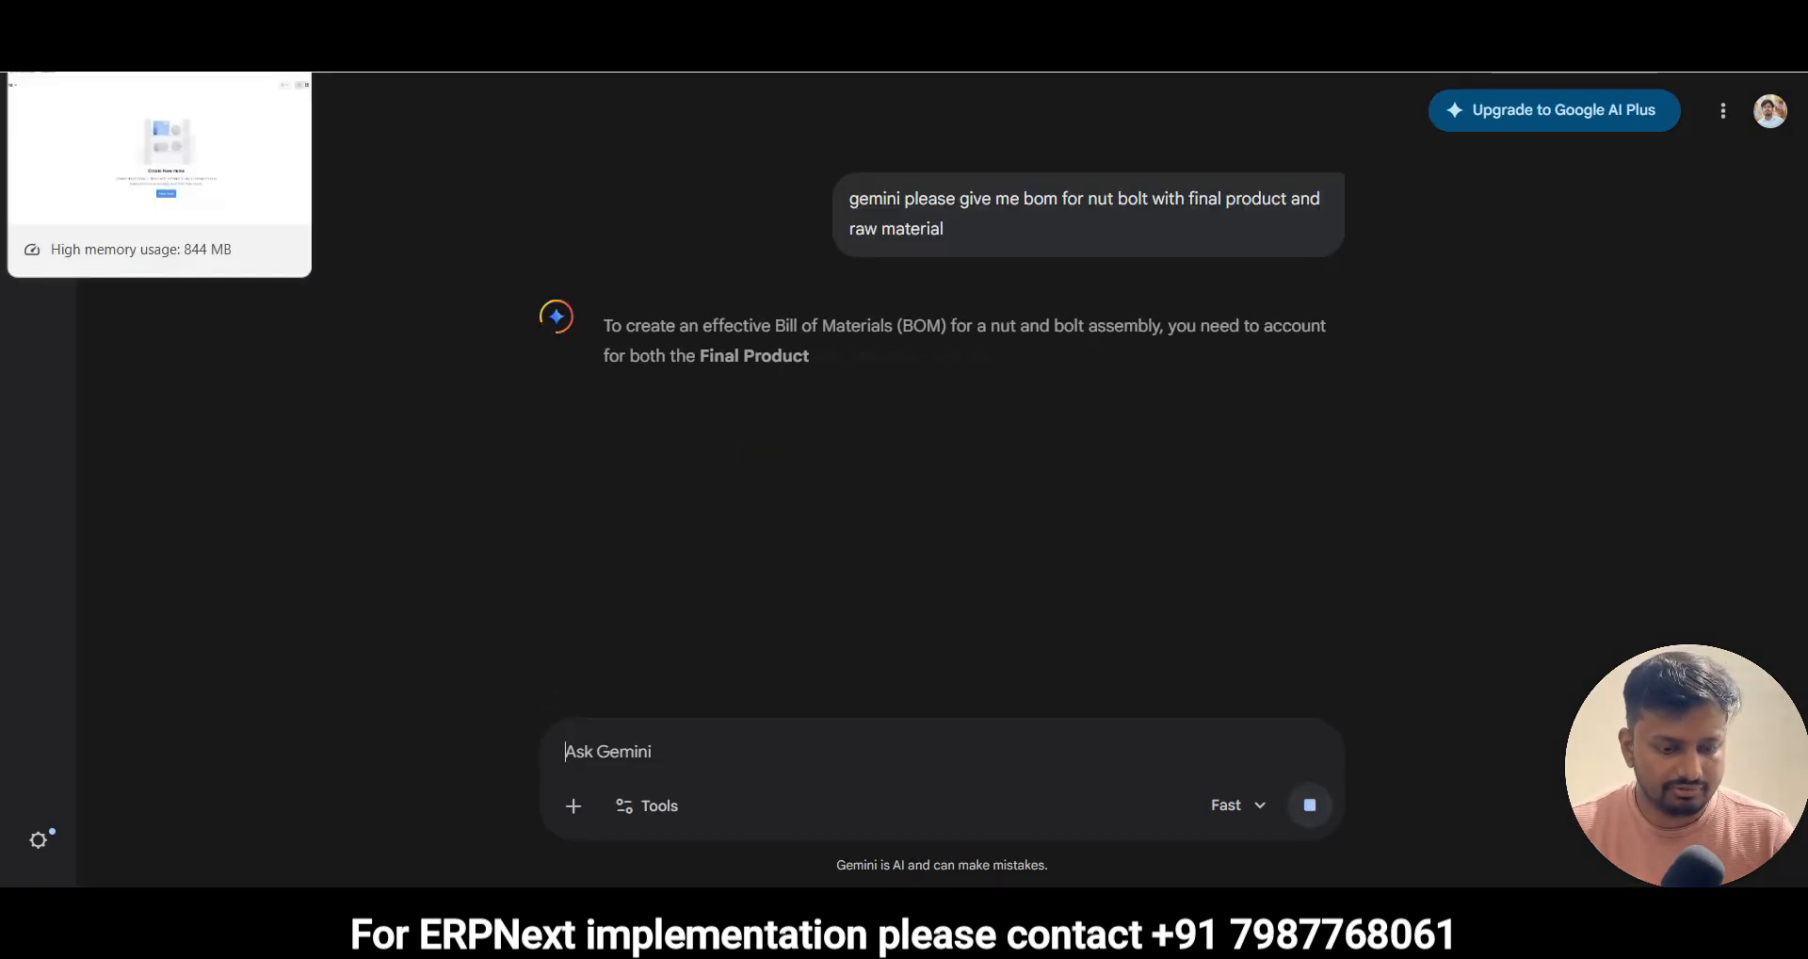
- Examine the generated nut and bolt BOM, covering the final product assembly and the raw materials for each sub-component
{"action": "scroll", "coordinate": [814, 306], "scroll_direction": "down", "scroll_amount": 3}
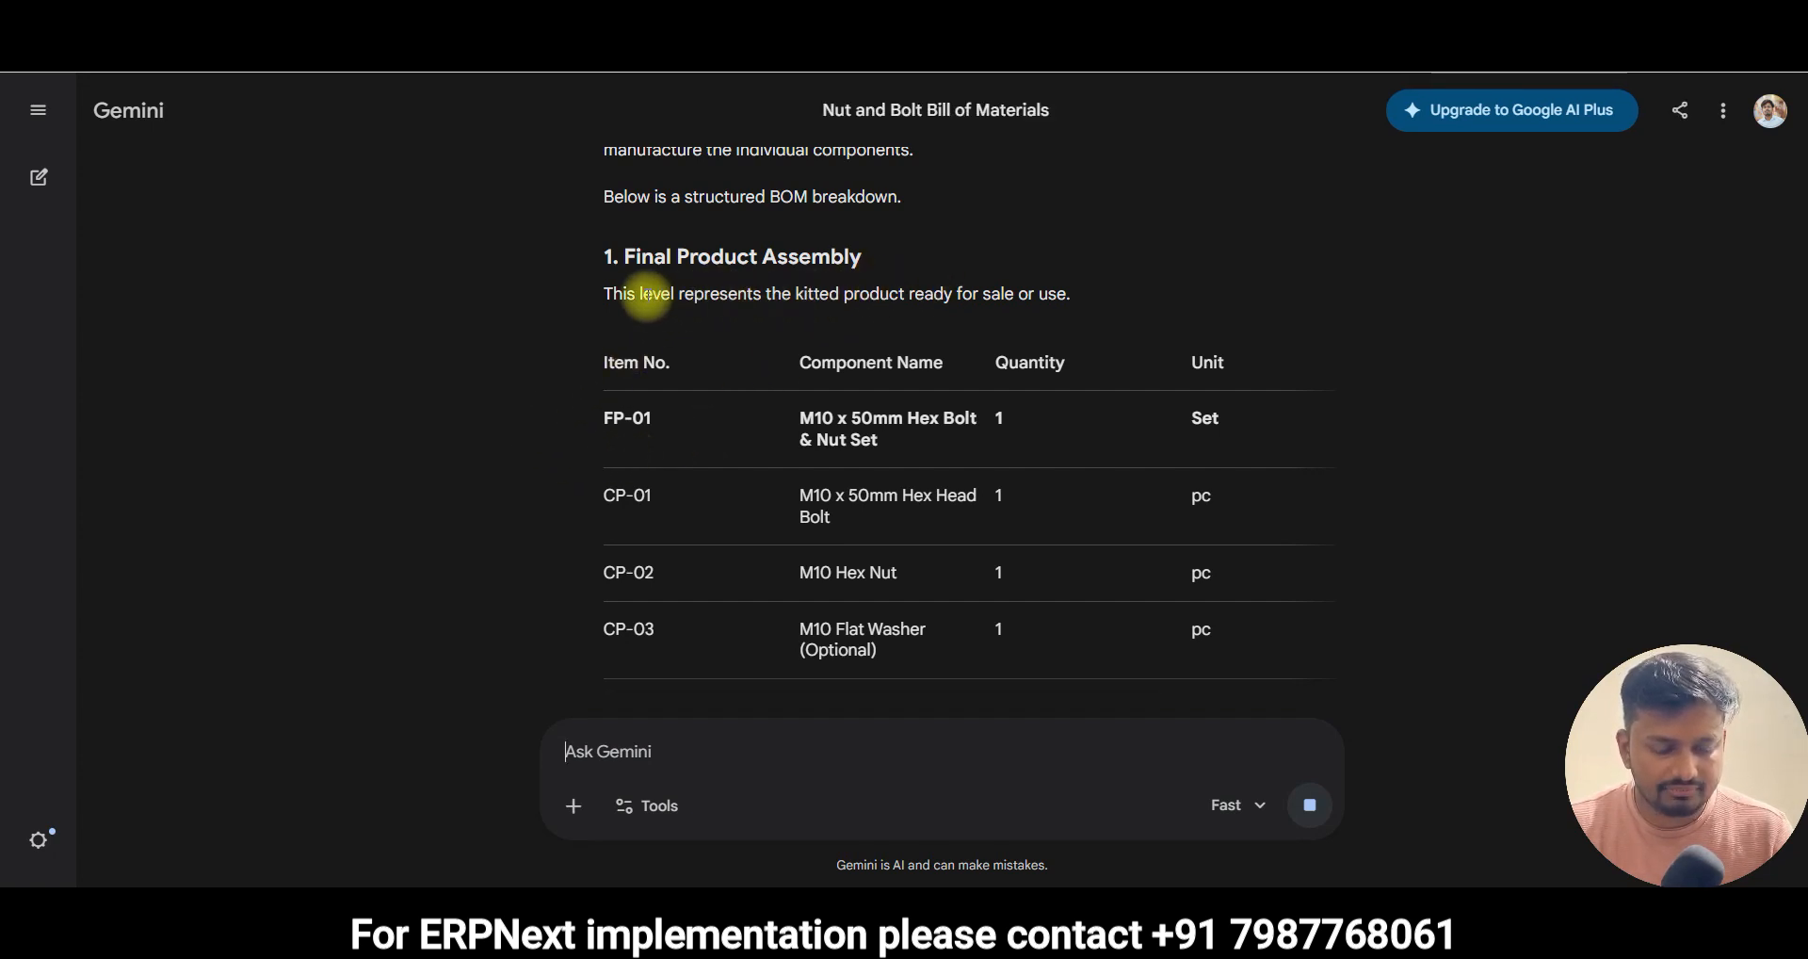
{"action": "scroll", "coordinate": [781, 405], "scroll_direction": "down", "scroll_amount": 3}
{"action": "scroll", "coordinate": [909, 357], "scroll_direction": "down", "scroll_amount": 3}
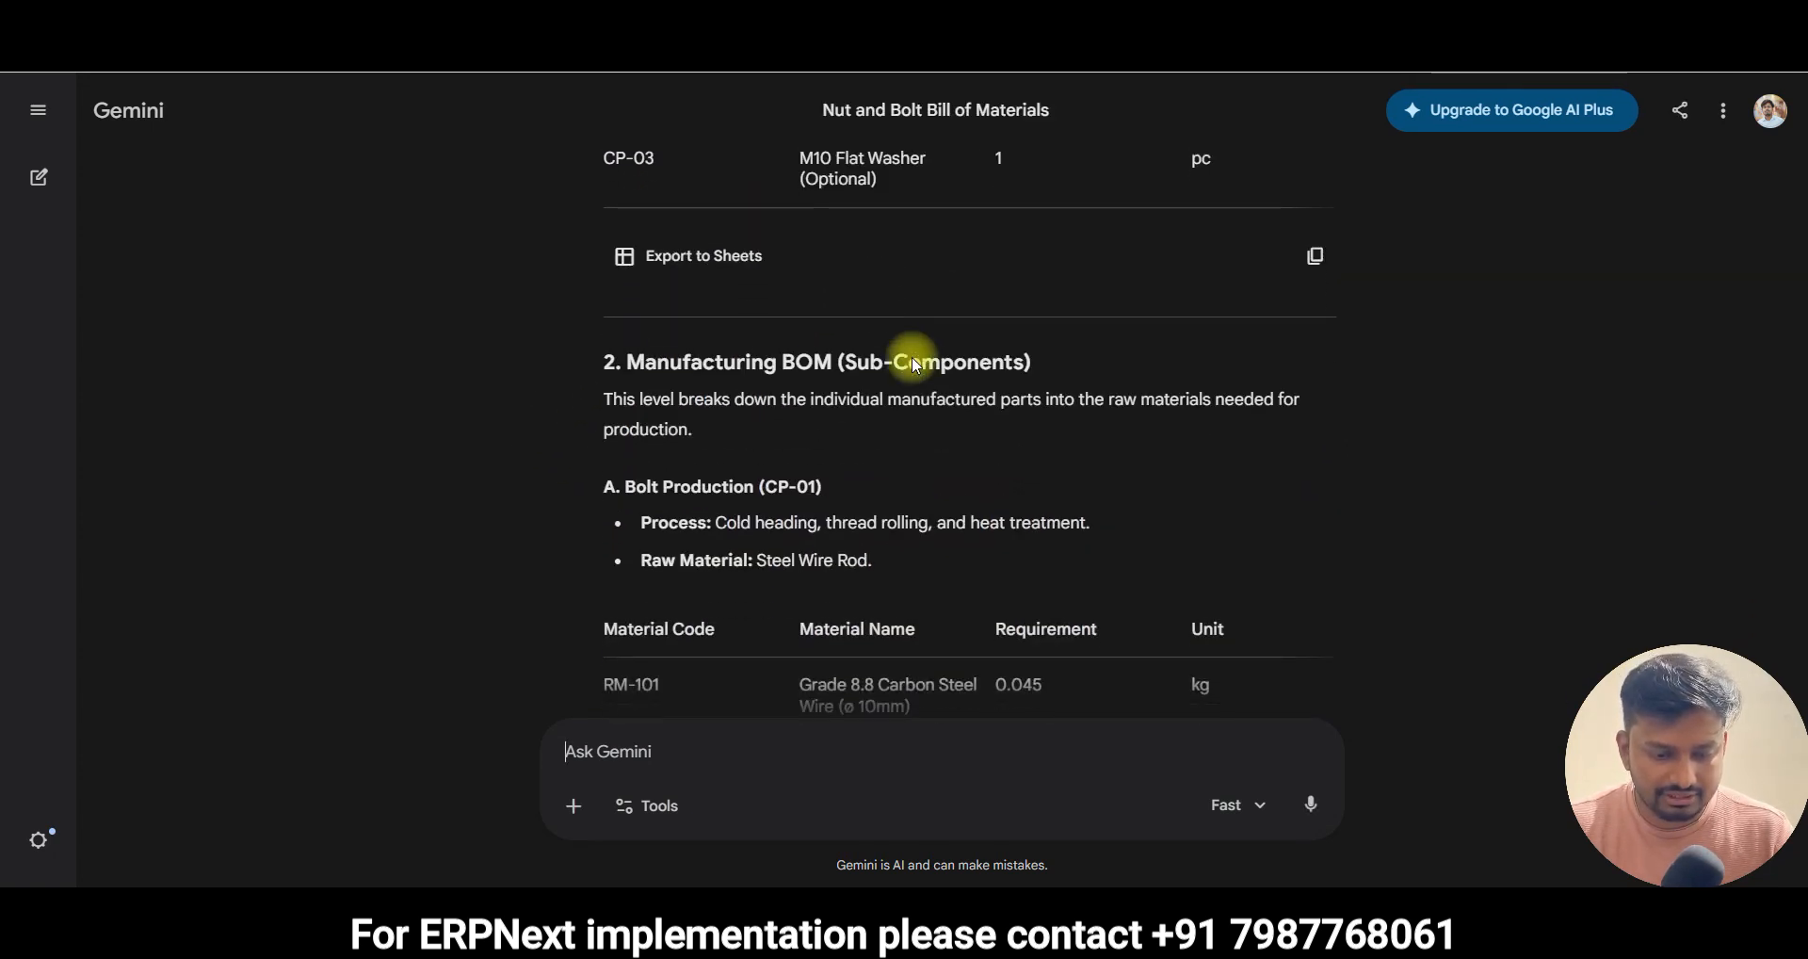
{"action": "scroll", "coordinate": [834, 407], "scroll_direction": "down", "scroll_amount": 2}
{"action": "scroll", "coordinate": [833, 407], "scroll_direction": "down", "scroll_amount": 1}
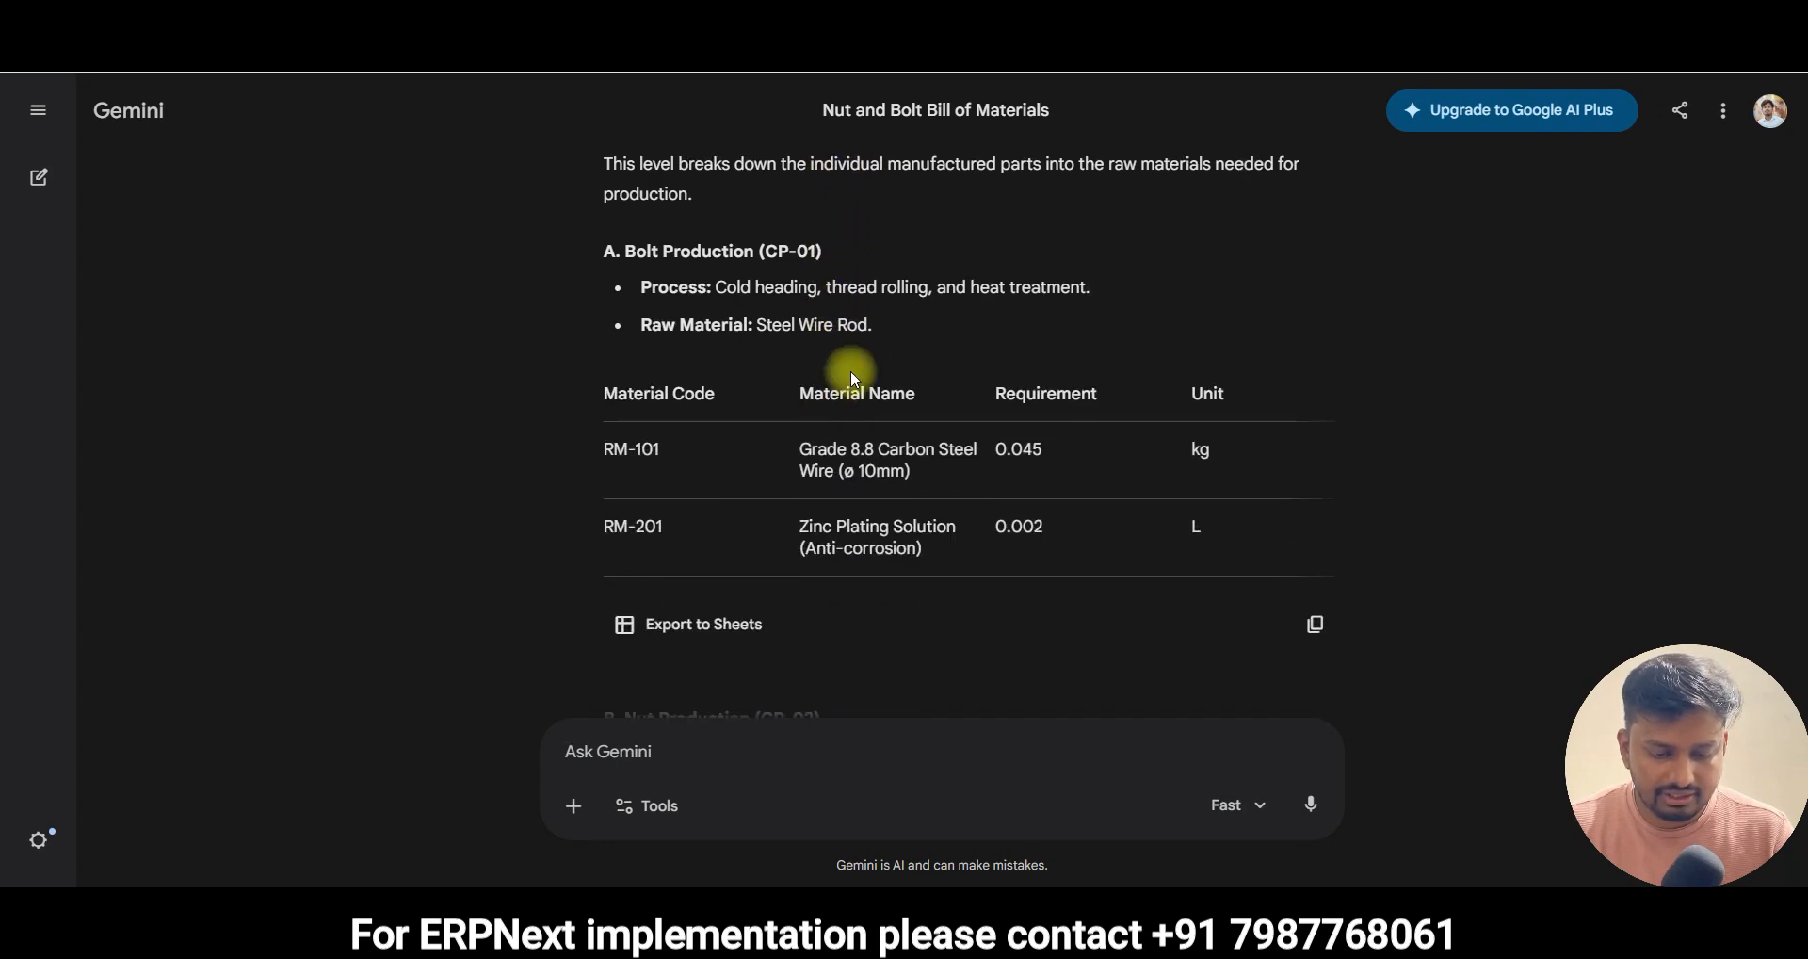
{"action": "scroll", "coordinate": [765, 340], "scroll_direction": "down", "scroll_amount": 4}
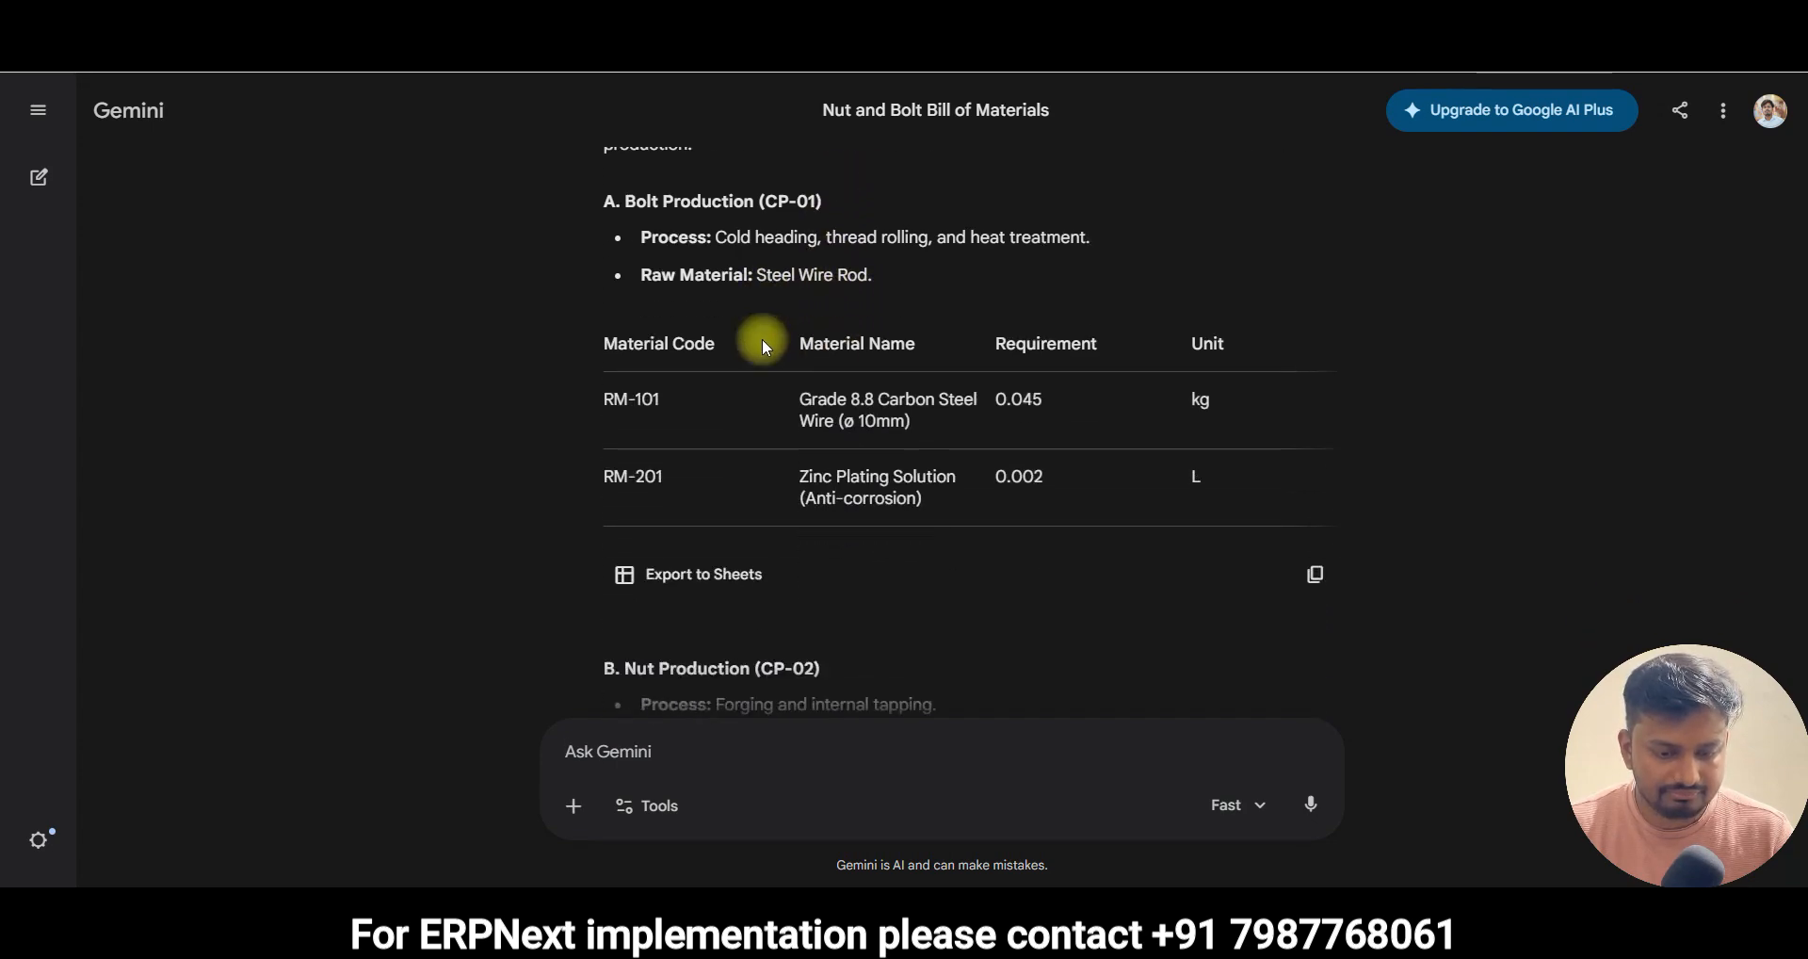
{"action": "scroll", "coordinate": [789, 329], "scroll_direction": "down", "scroll_amount": 5}
{"action": "scroll", "coordinate": [789, 330], "scroll_direction": "up", "scroll_amount": 10}
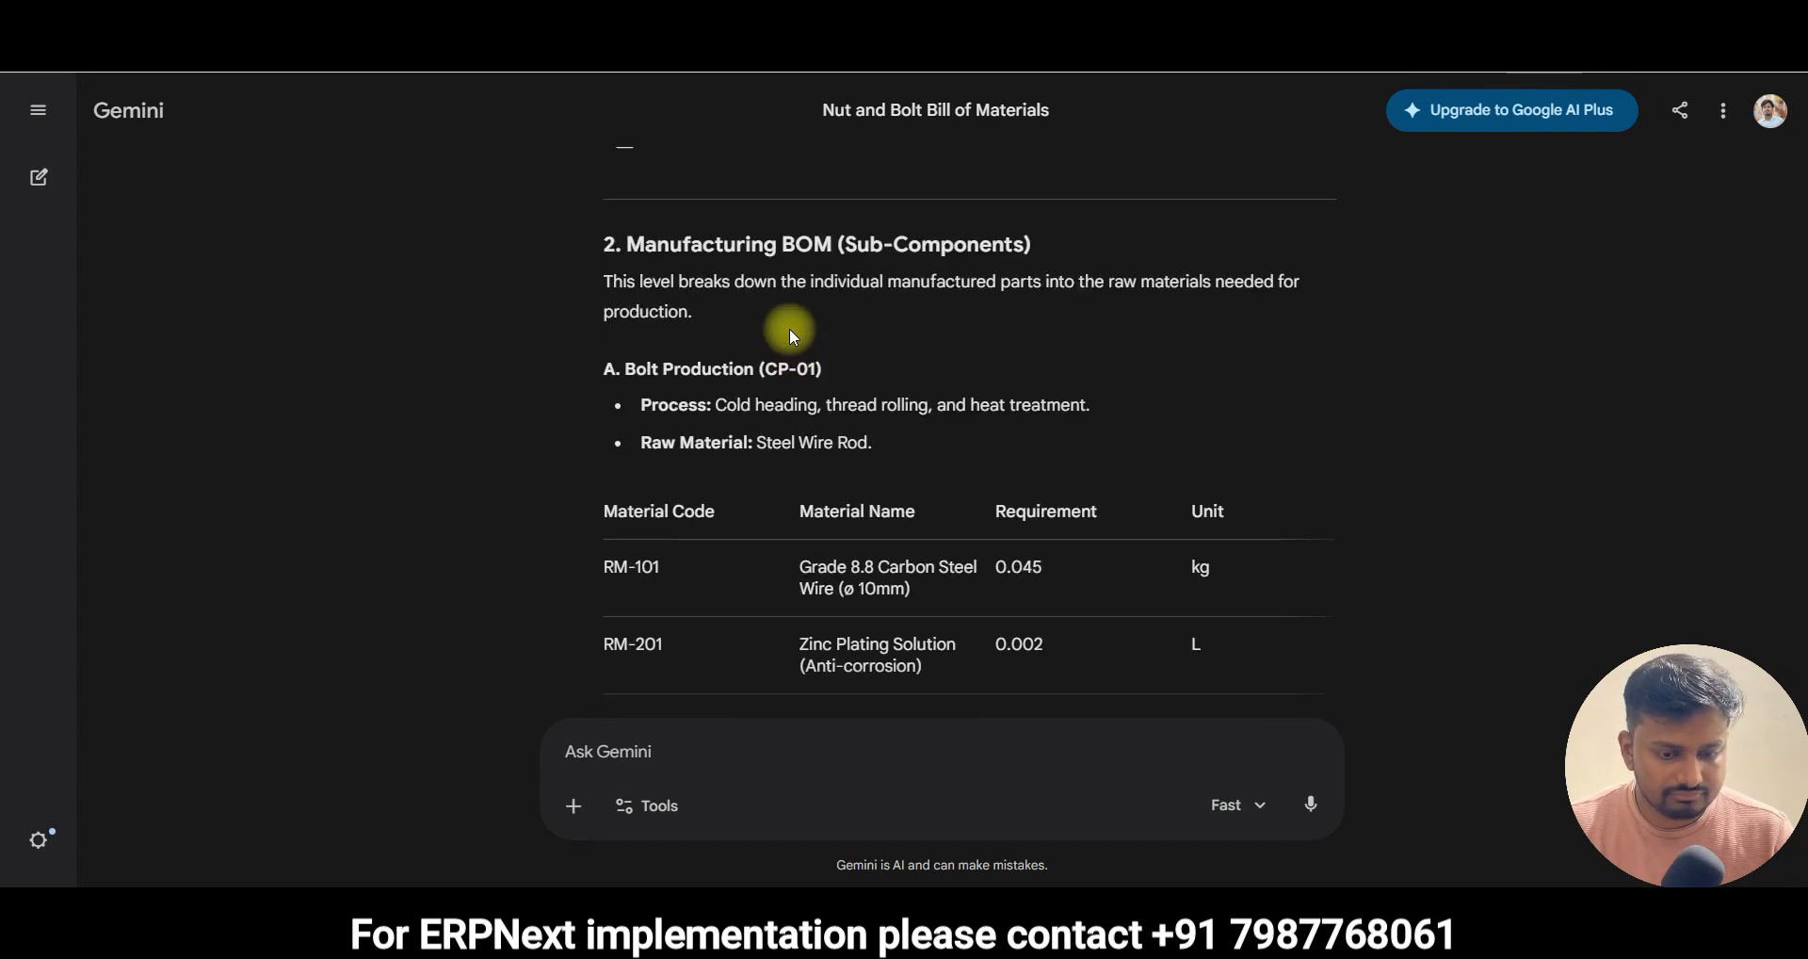
{"action": "scroll", "coordinate": [789, 330], "scroll_direction": "up", "scroll_amount": 3}
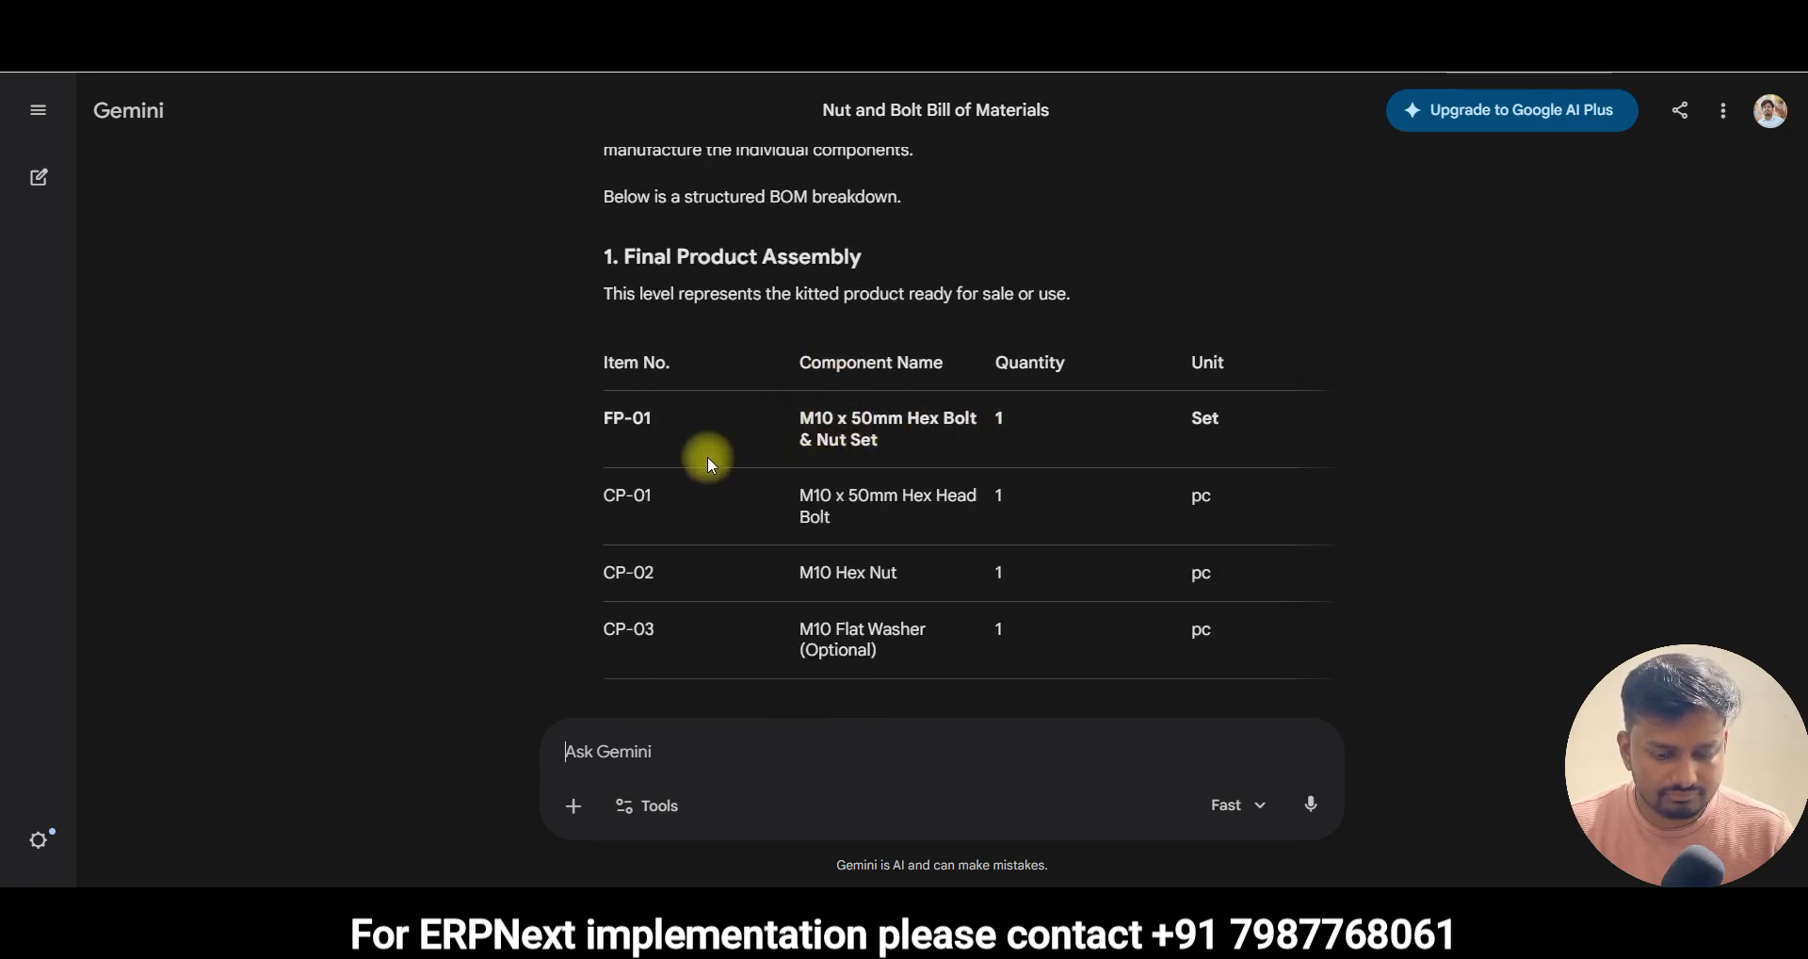
{"action": "scroll", "coordinate": [799, 458], "scroll_direction": "down", "scroll_amount": 5}
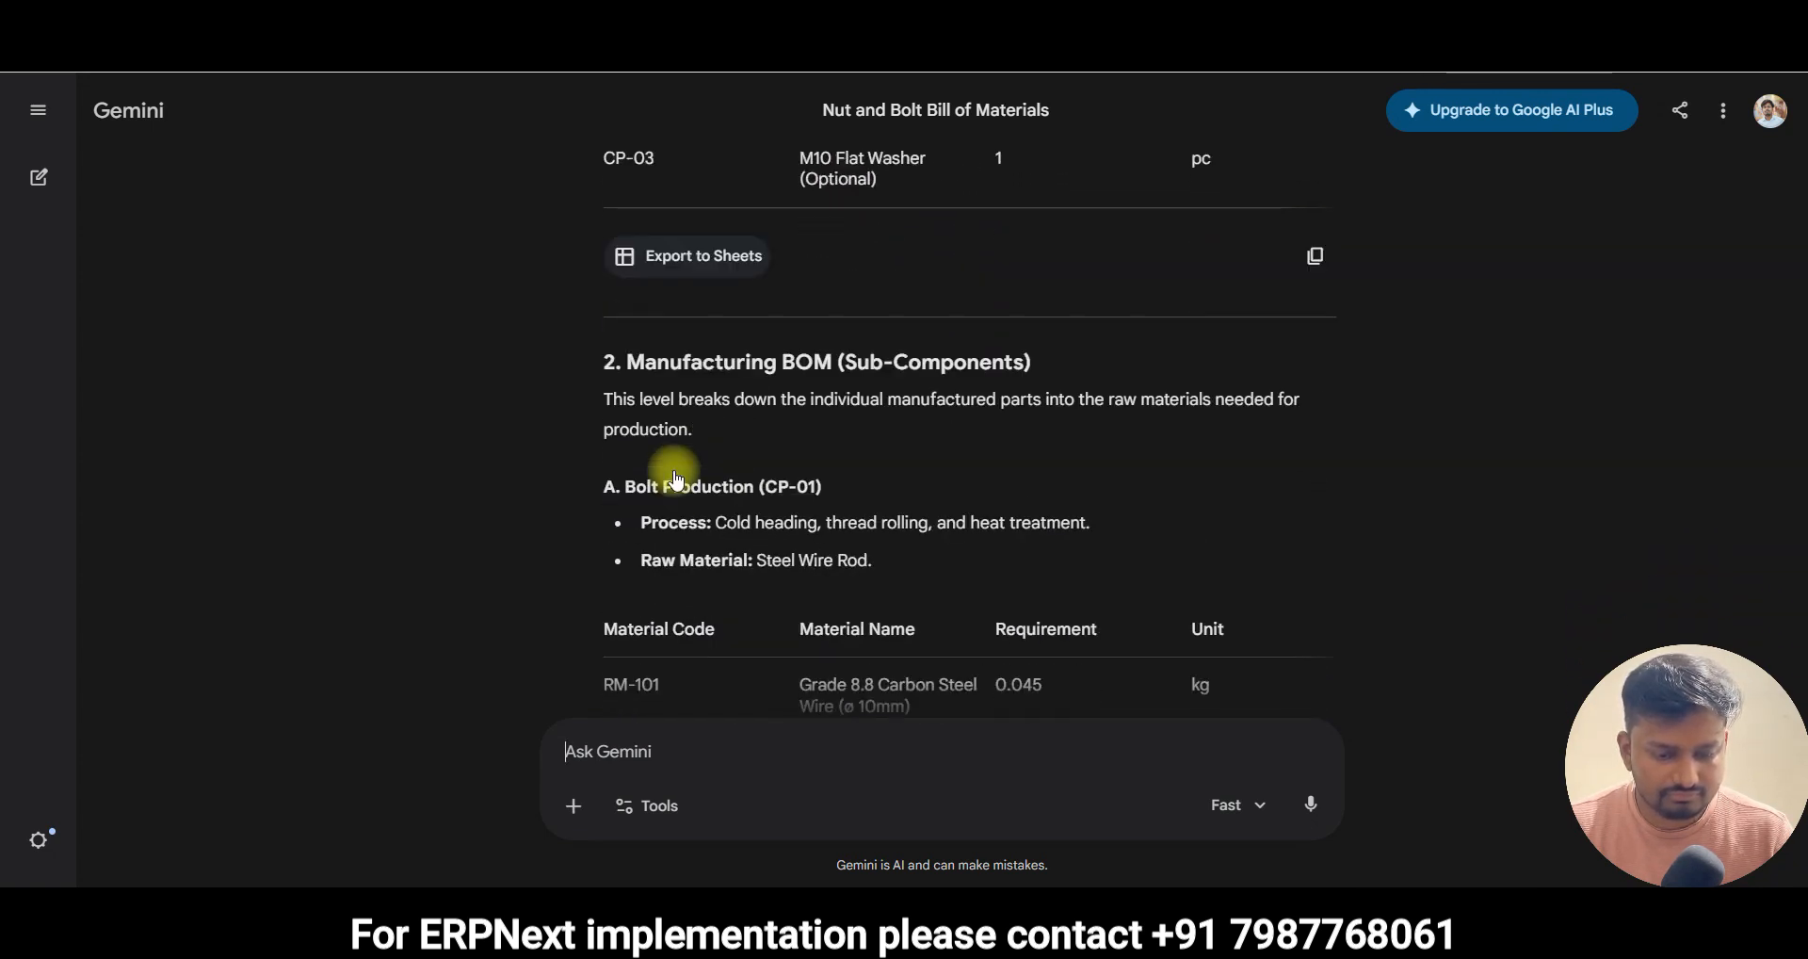
{"action": "scroll", "coordinate": [706, 485], "scroll_direction": "down", "scroll_amount": 1}
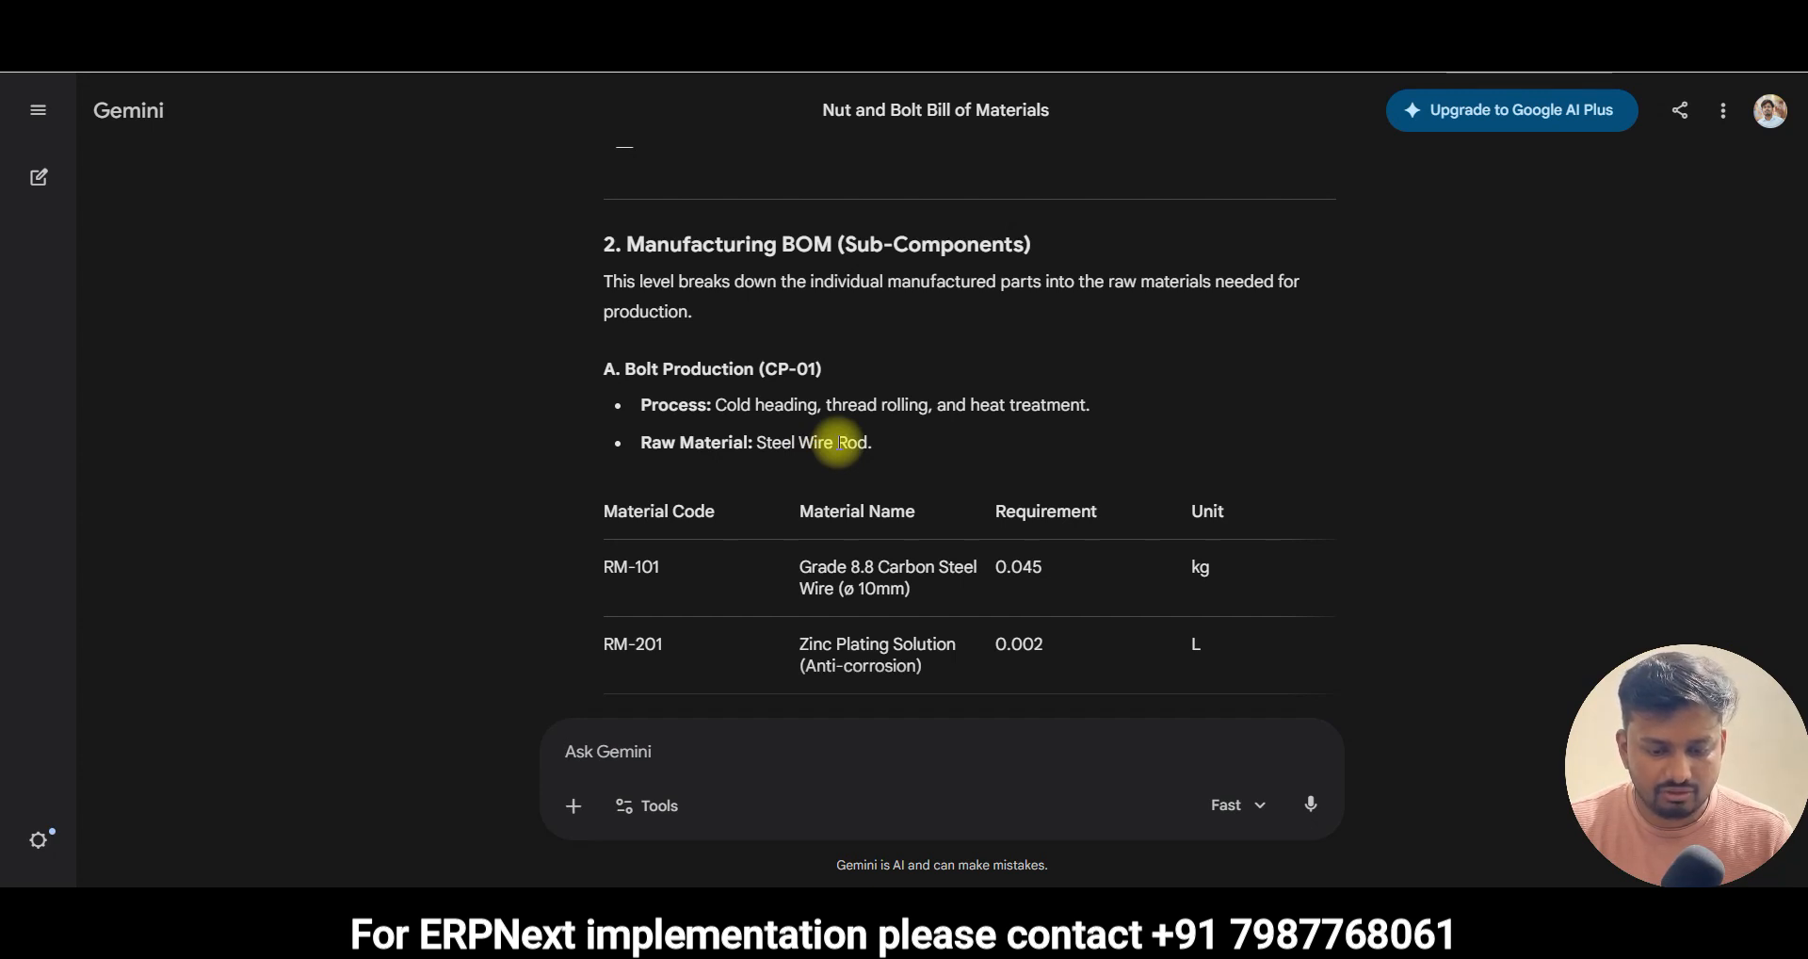
{"action": "scroll", "coordinate": [839, 443], "scroll_direction": "down", "scroll_amount": 1}
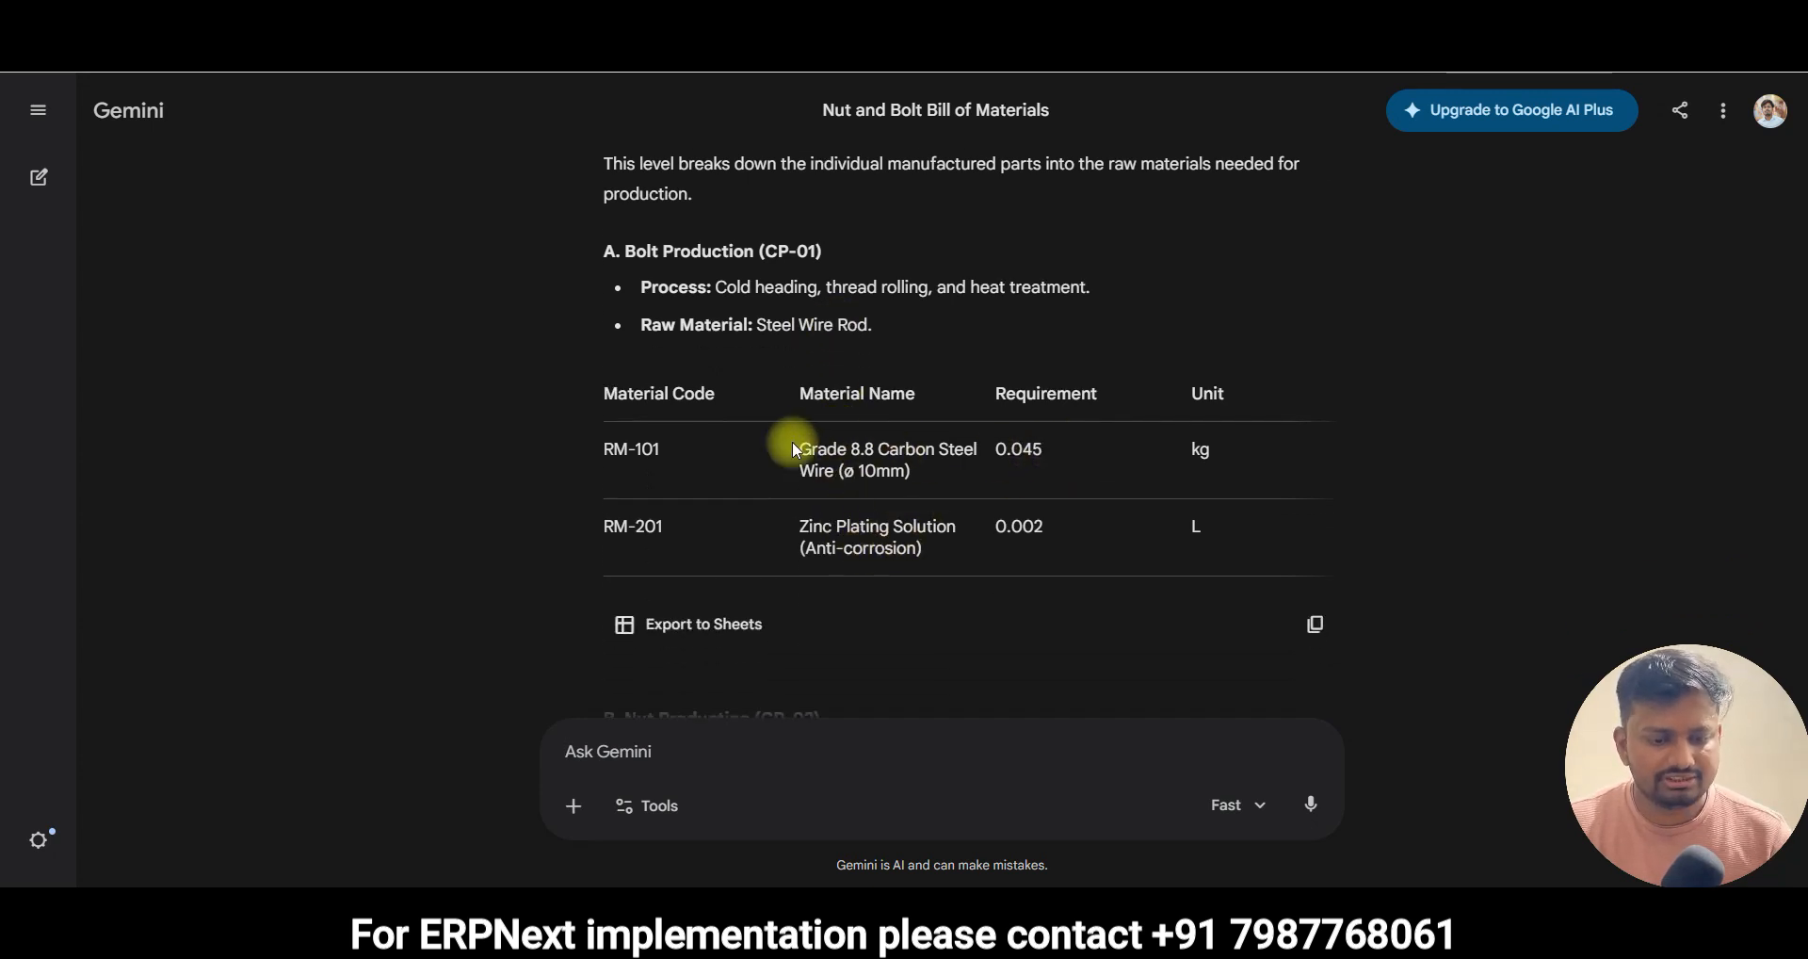
{"action": "scroll", "coordinate": [748, 322], "scroll_direction": "up", "scroll_amount": 4}
{"action": "scroll", "coordinate": [787, 338], "scroll_direction": "down", "scroll_amount": 1}
{"action": "scroll", "coordinate": [787, 337], "scroll_direction": "down", "scroll_amount": 4}
- Switch to Zoho ERP and start a new item named "Grade 8.8 Carbon Steel Wire (ø 10mm)", copying the name from Gemini's bolt production table
{"action": "key", "text": "alt+Tab"}
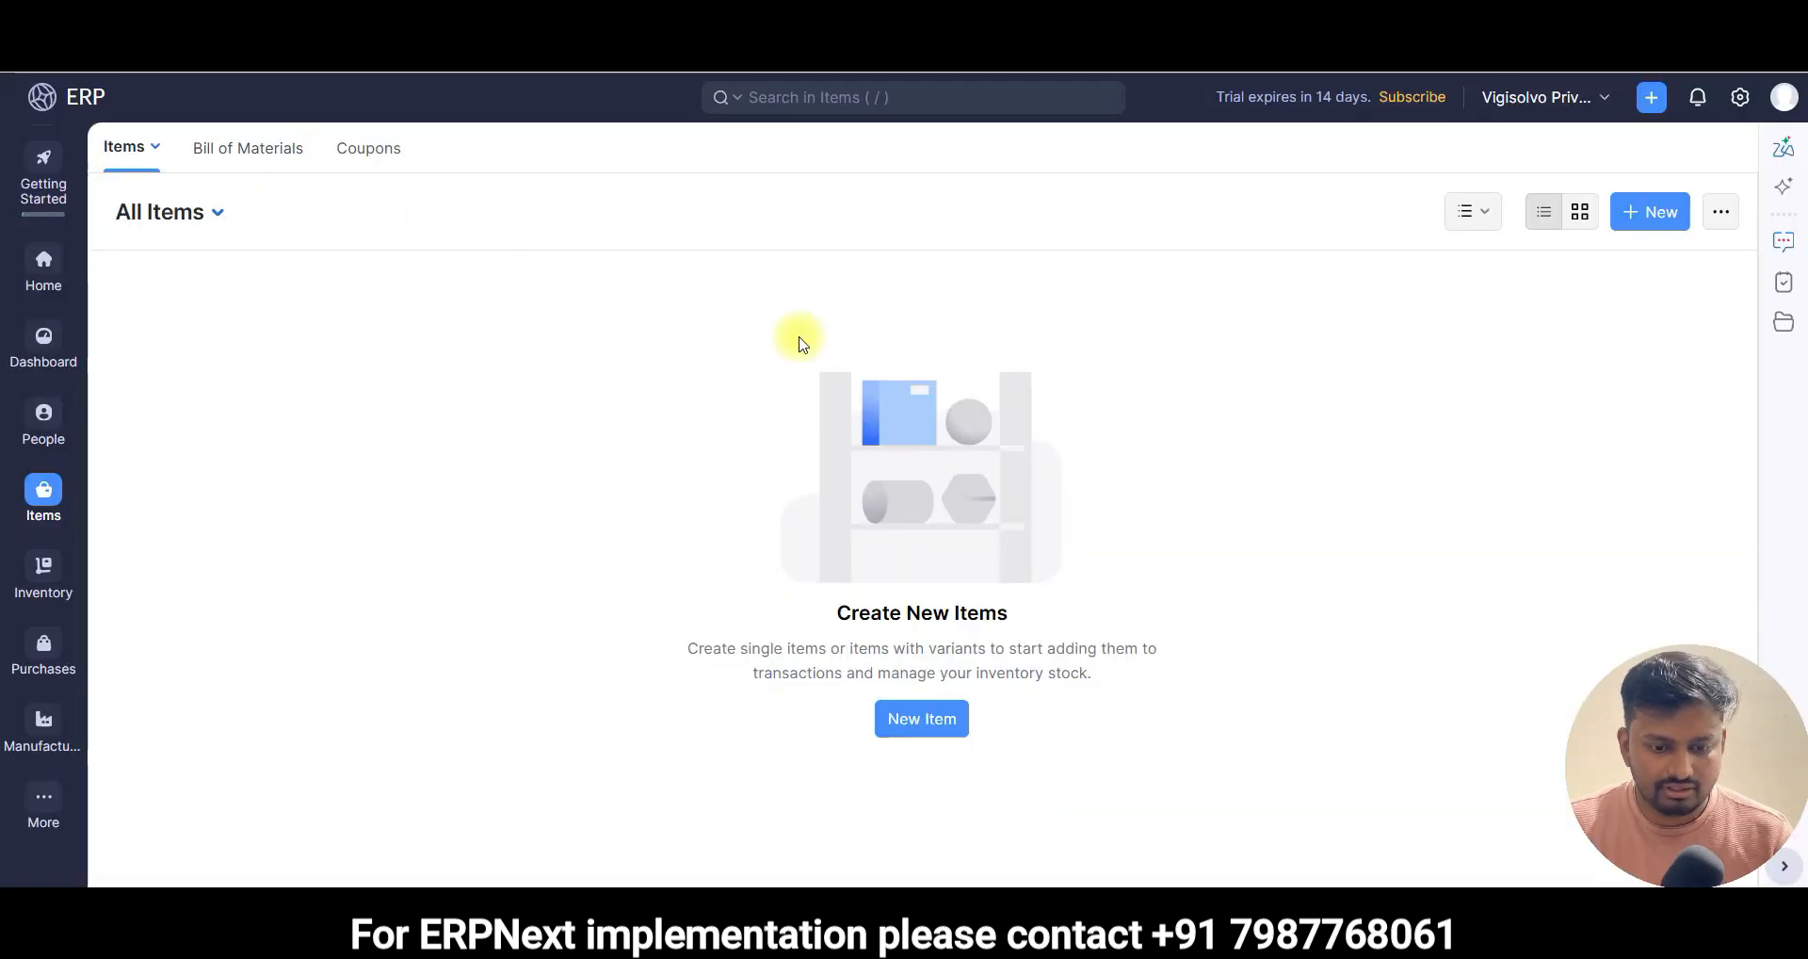
{"action": "left_click", "coordinate": [1654, 208]}
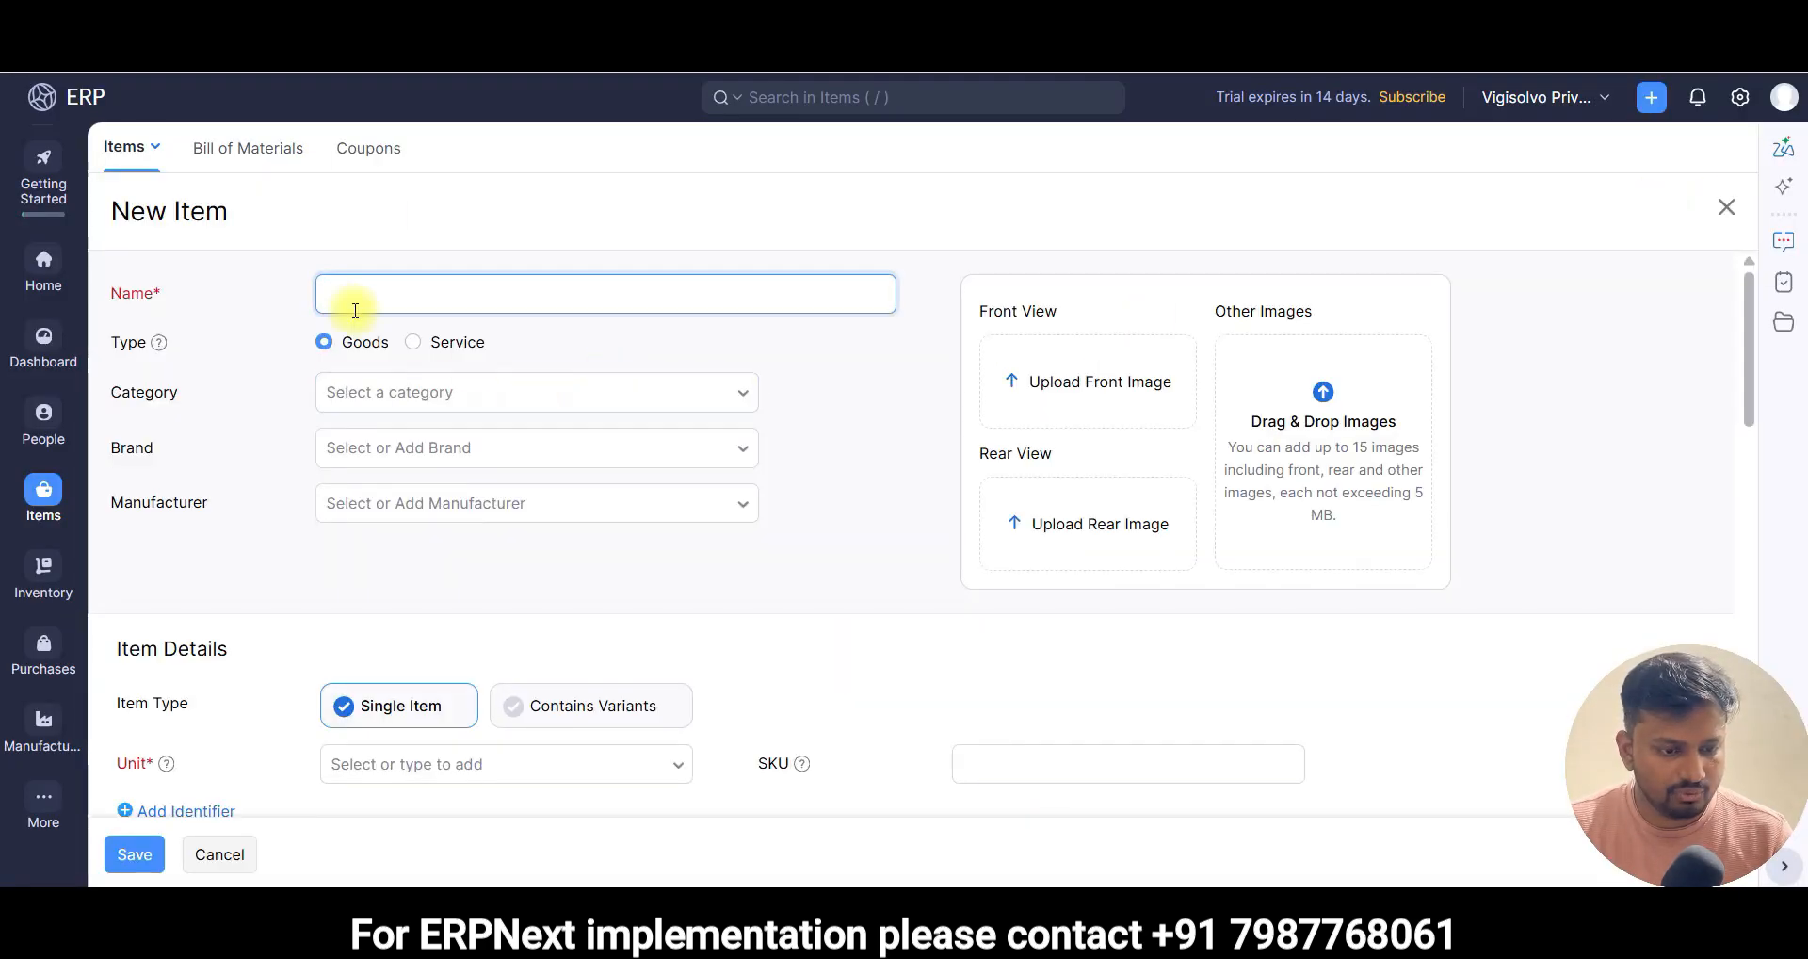
{"action": "key", "text": "alt+Tab"}
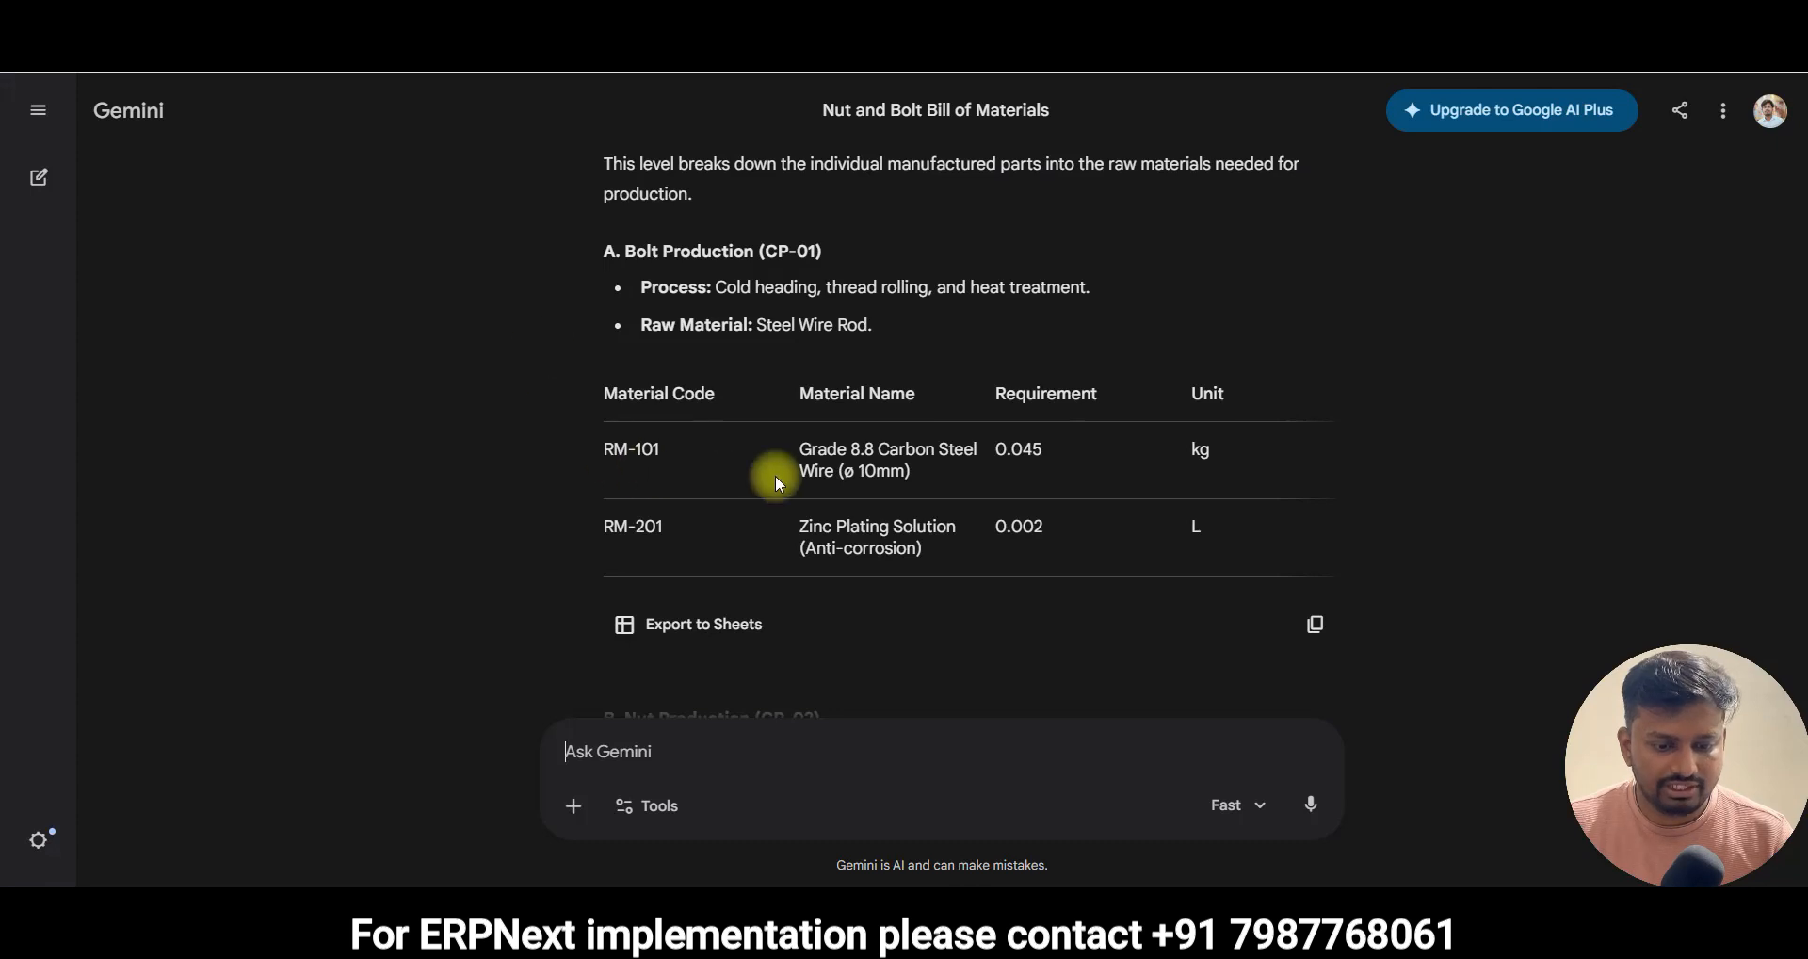
{"action": "triple_click", "coordinate": [849, 452]}
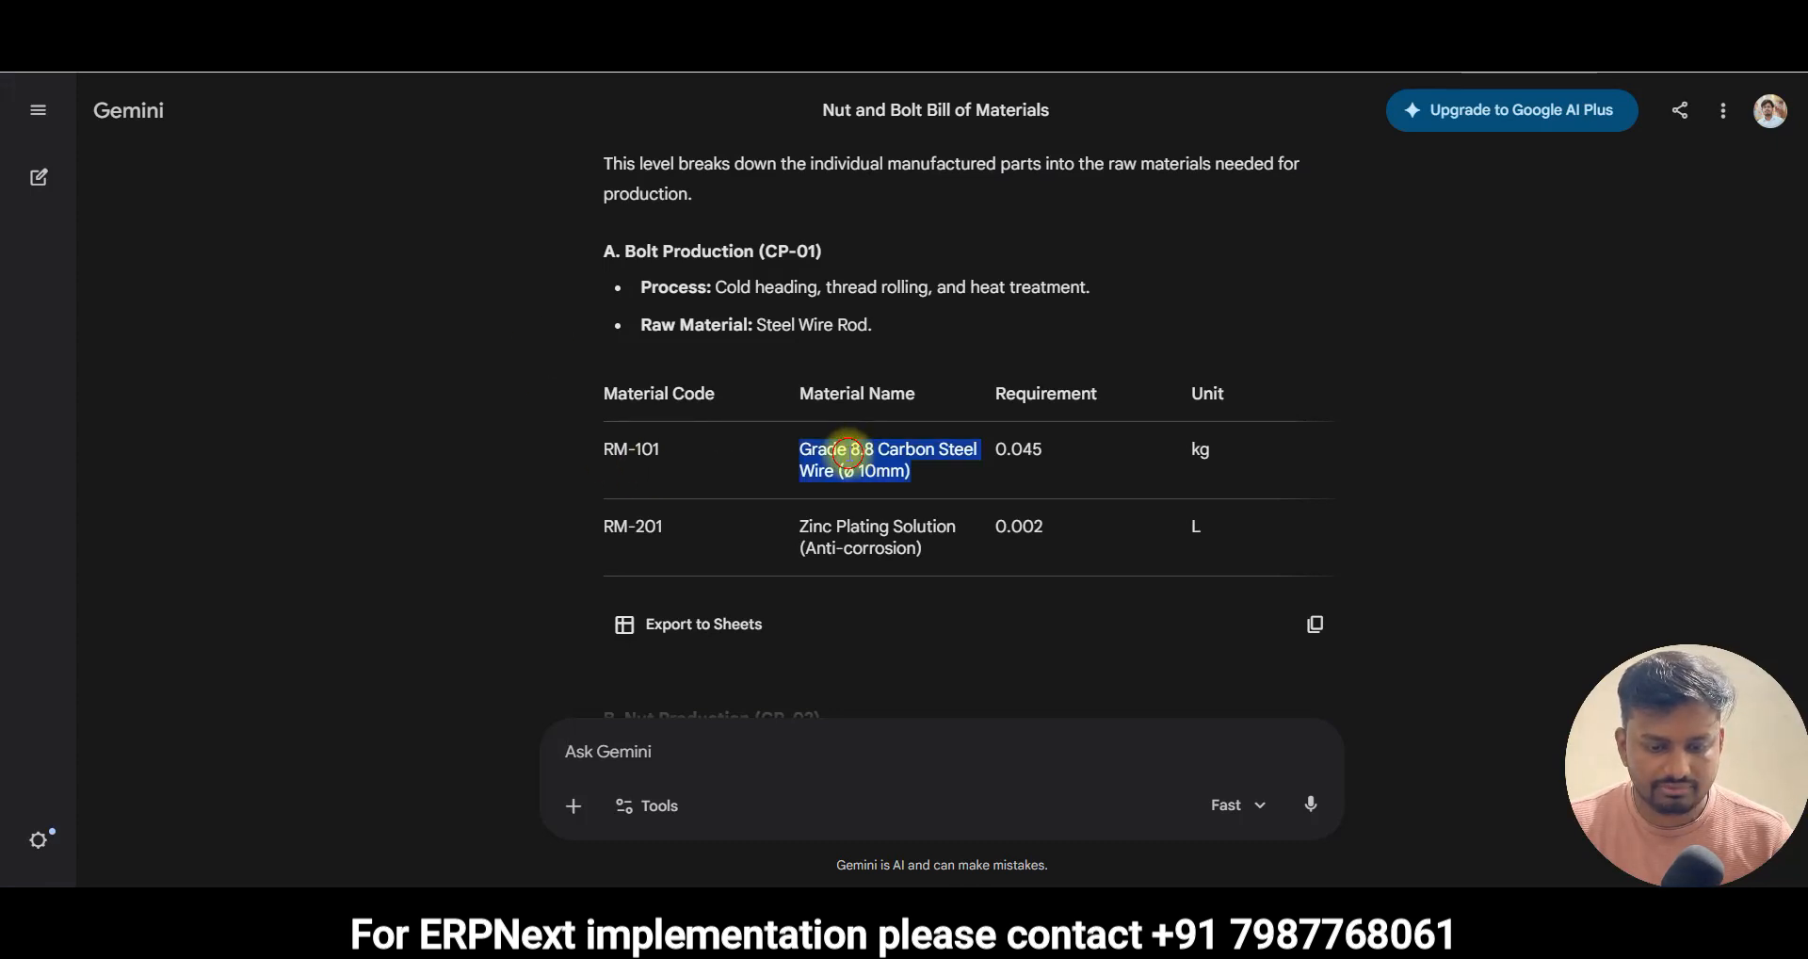
{"action": "key", "text": "ctrl+c"}
{"action": "key", "text": "alt+Tab"}
{"action": "key", "text": "ctrl+v"}
- Check which categories, brands and manufacturers are available for the new item
{"action": "left_click", "coordinate": [364, 400]}
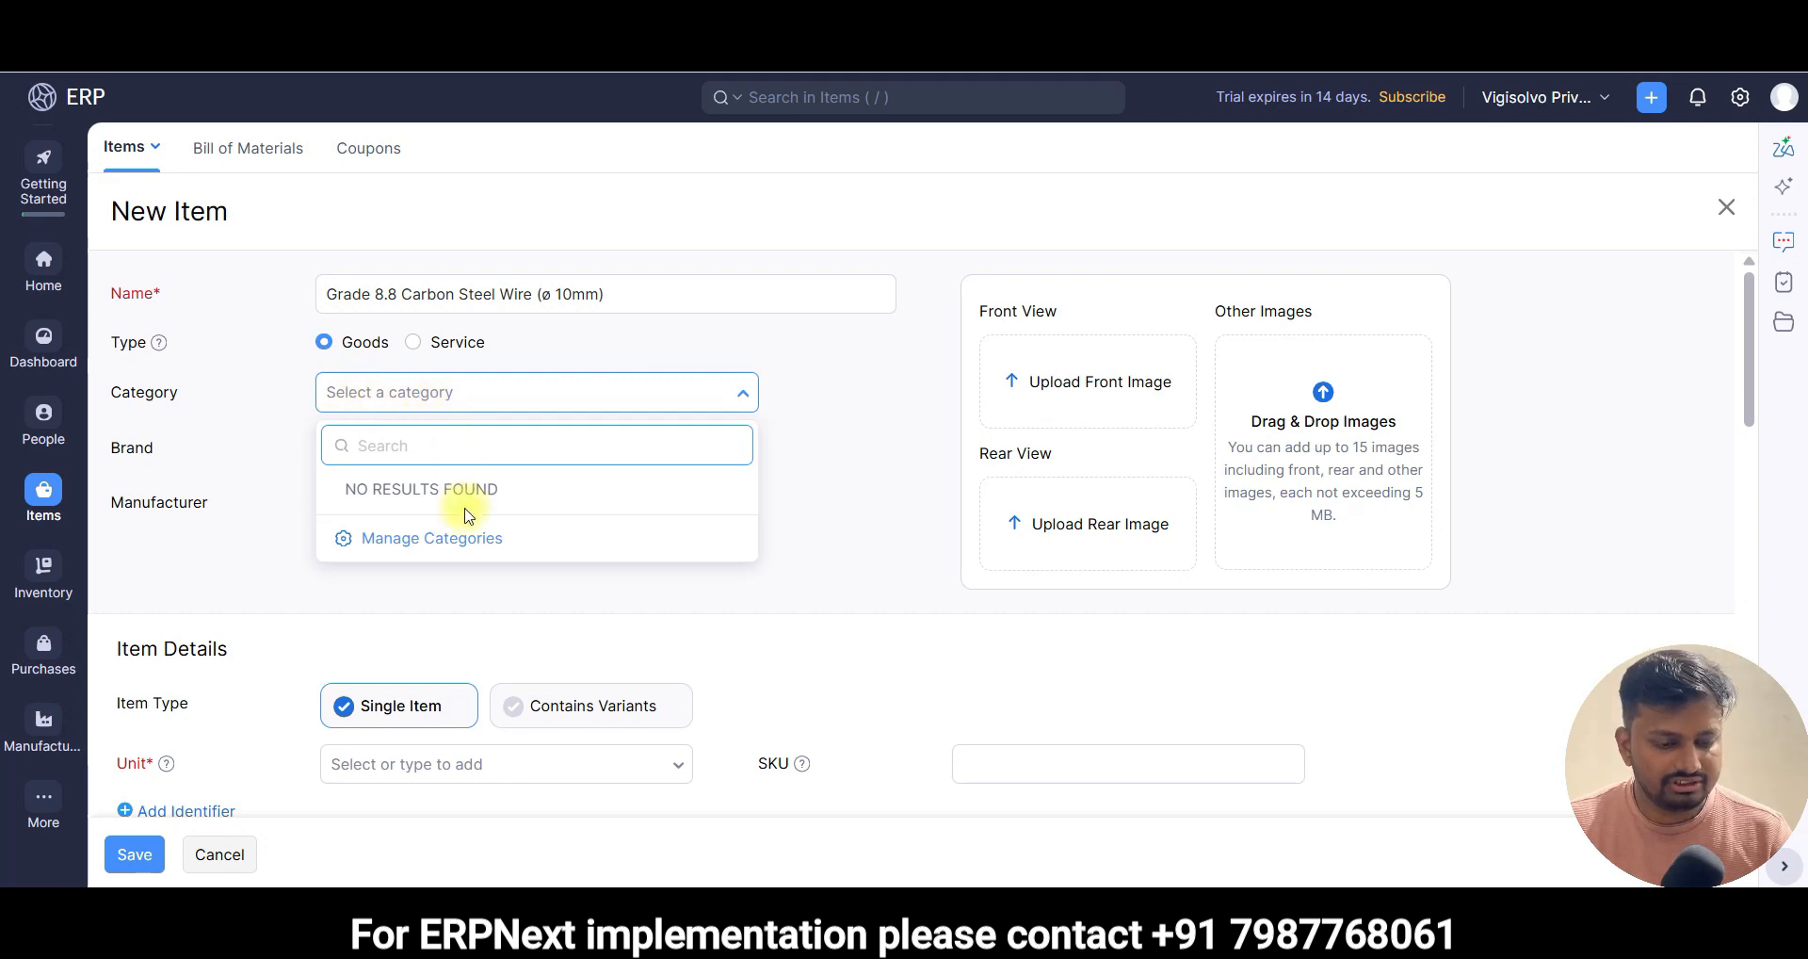
{"action": "left_click", "coordinate": [175, 445]}
{"action": "left_click", "coordinate": [365, 450]}
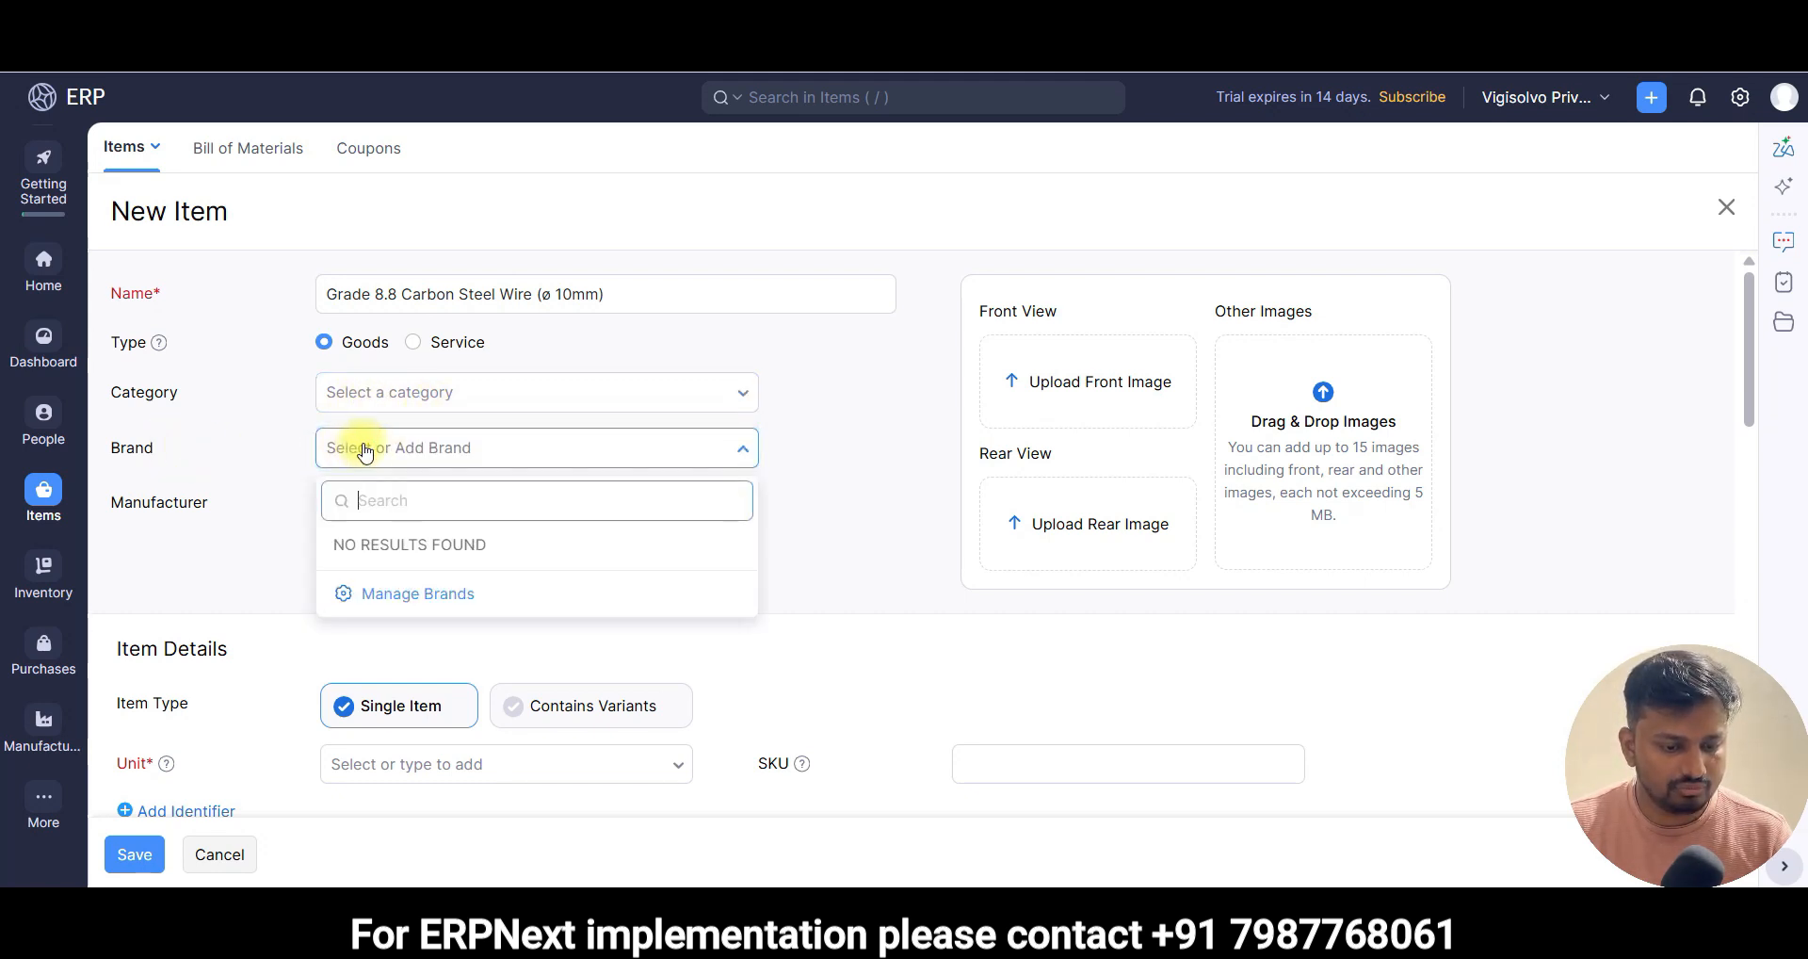
{"action": "left_click", "coordinate": [291, 444]}
{"action": "left_click", "coordinate": [424, 509]}
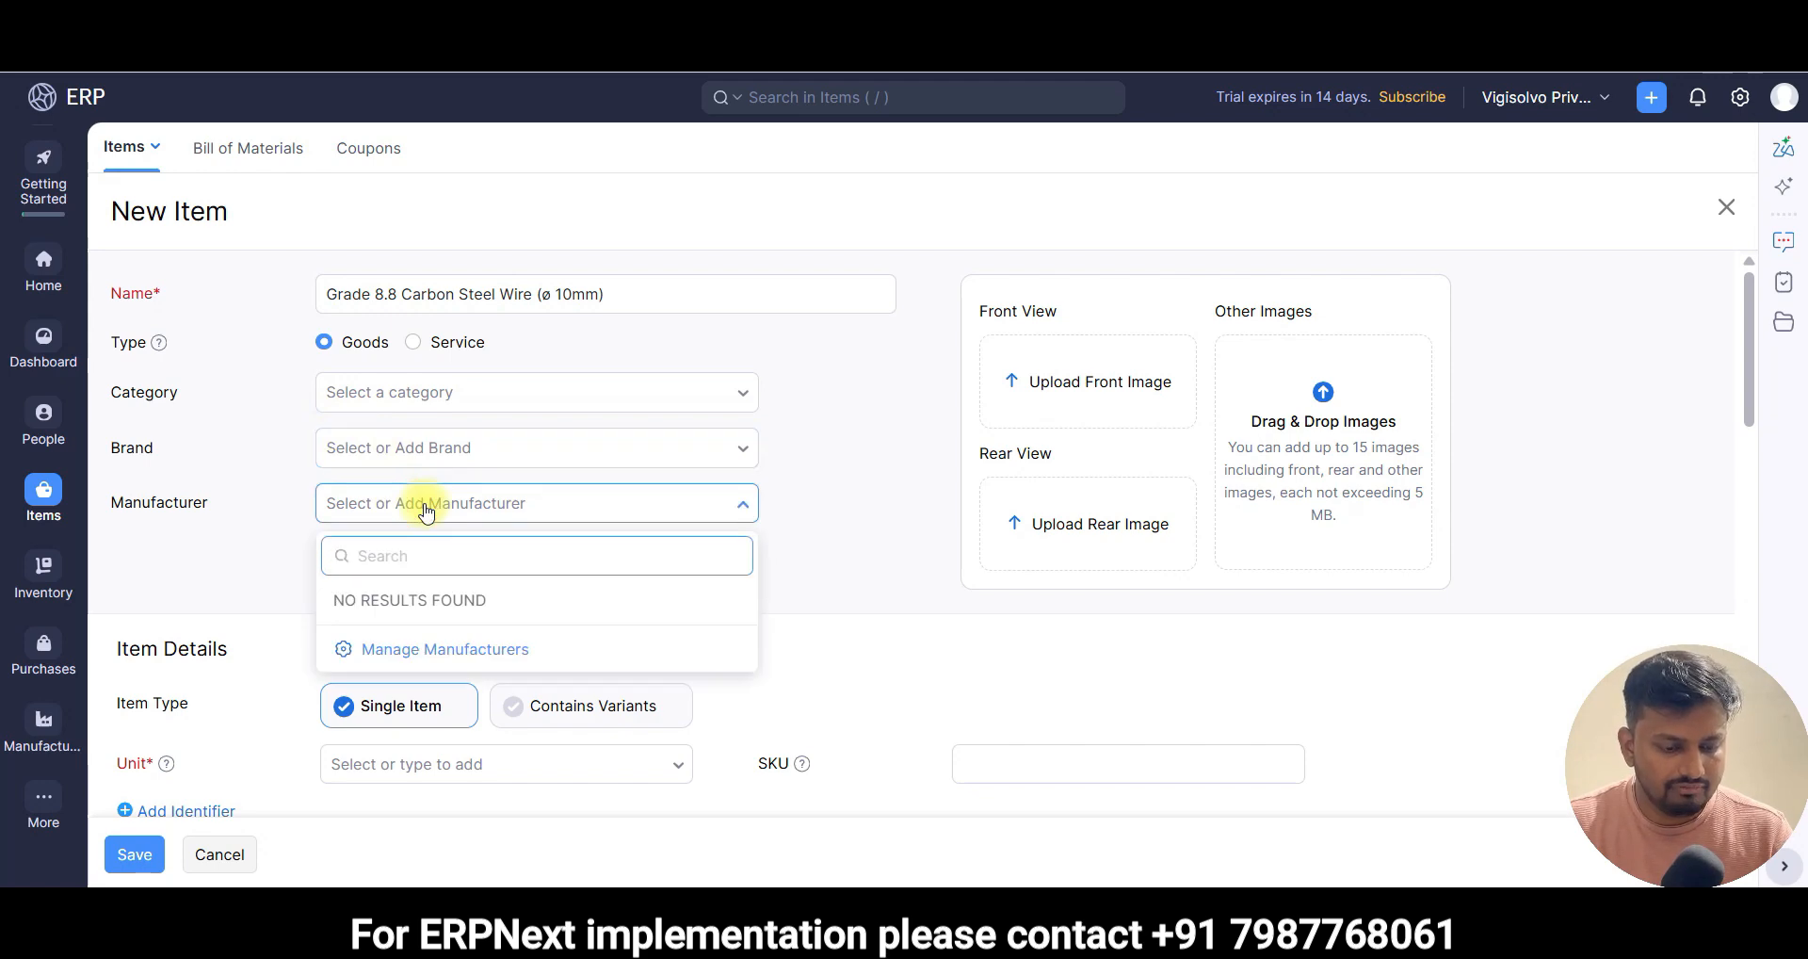
{"action": "left_click", "coordinate": [269, 471]}
- Add a new item category named "Raw Material" without a parent category and save it
{"action": "left_click", "coordinate": [449, 399]}
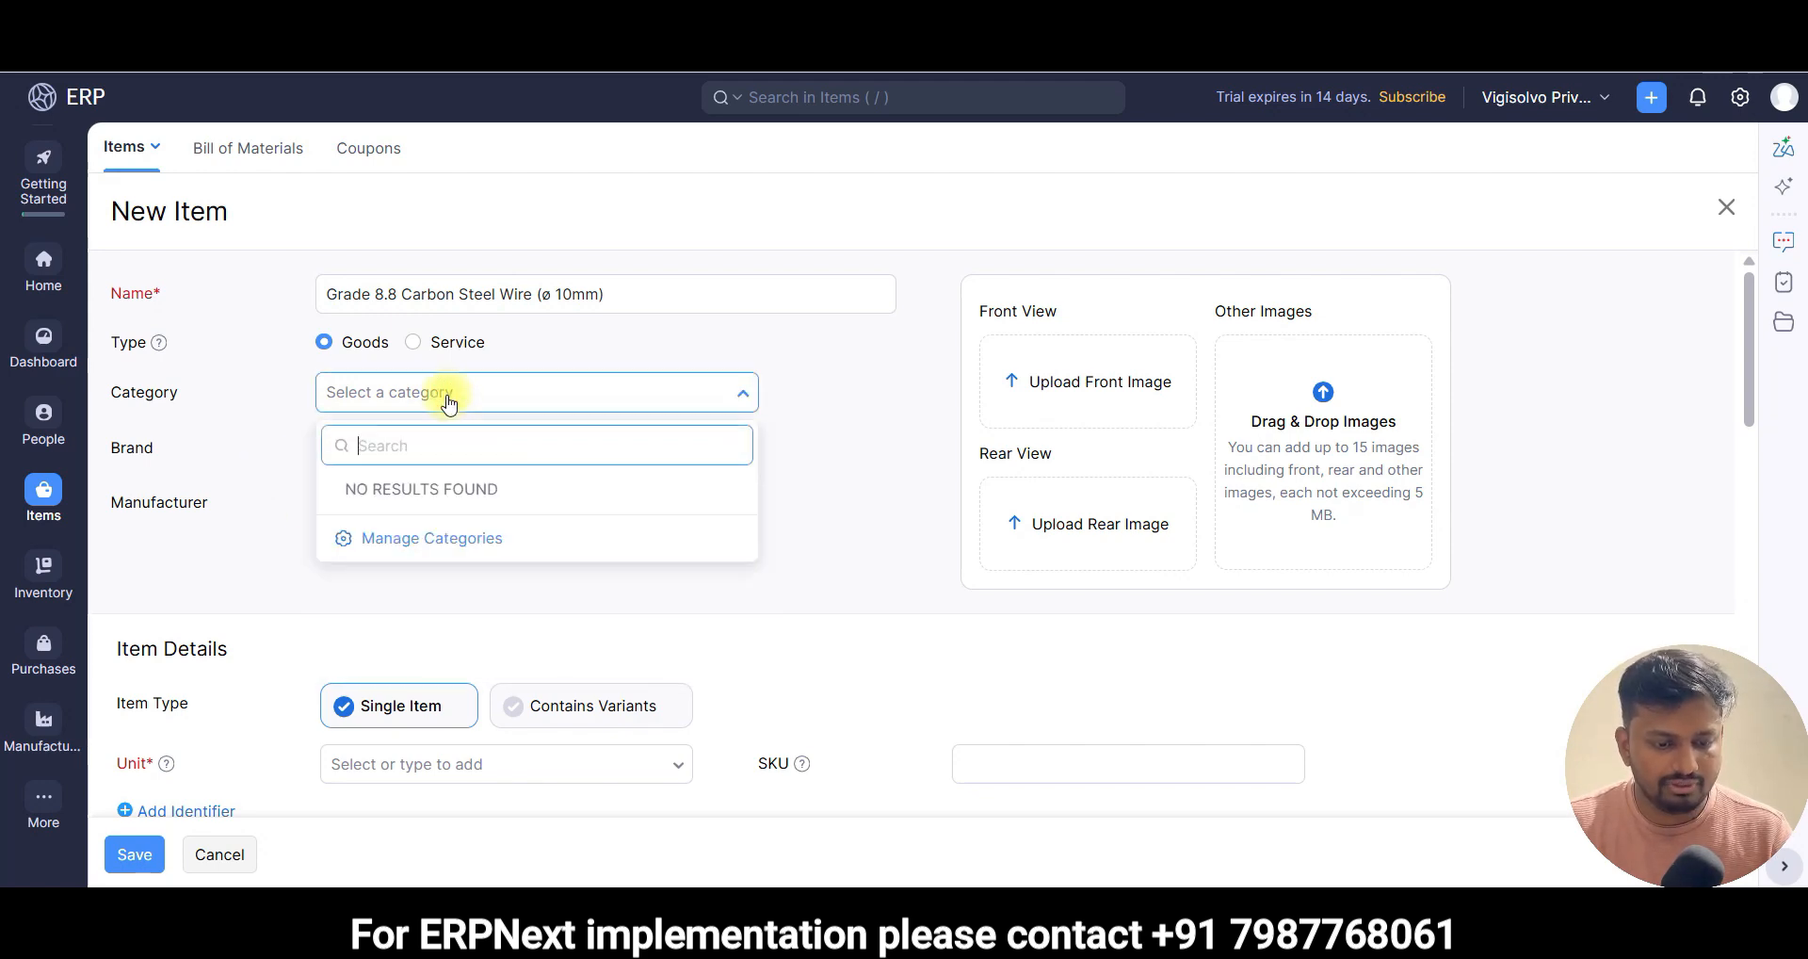
{"action": "left_click", "coordinate": [420, 535]}
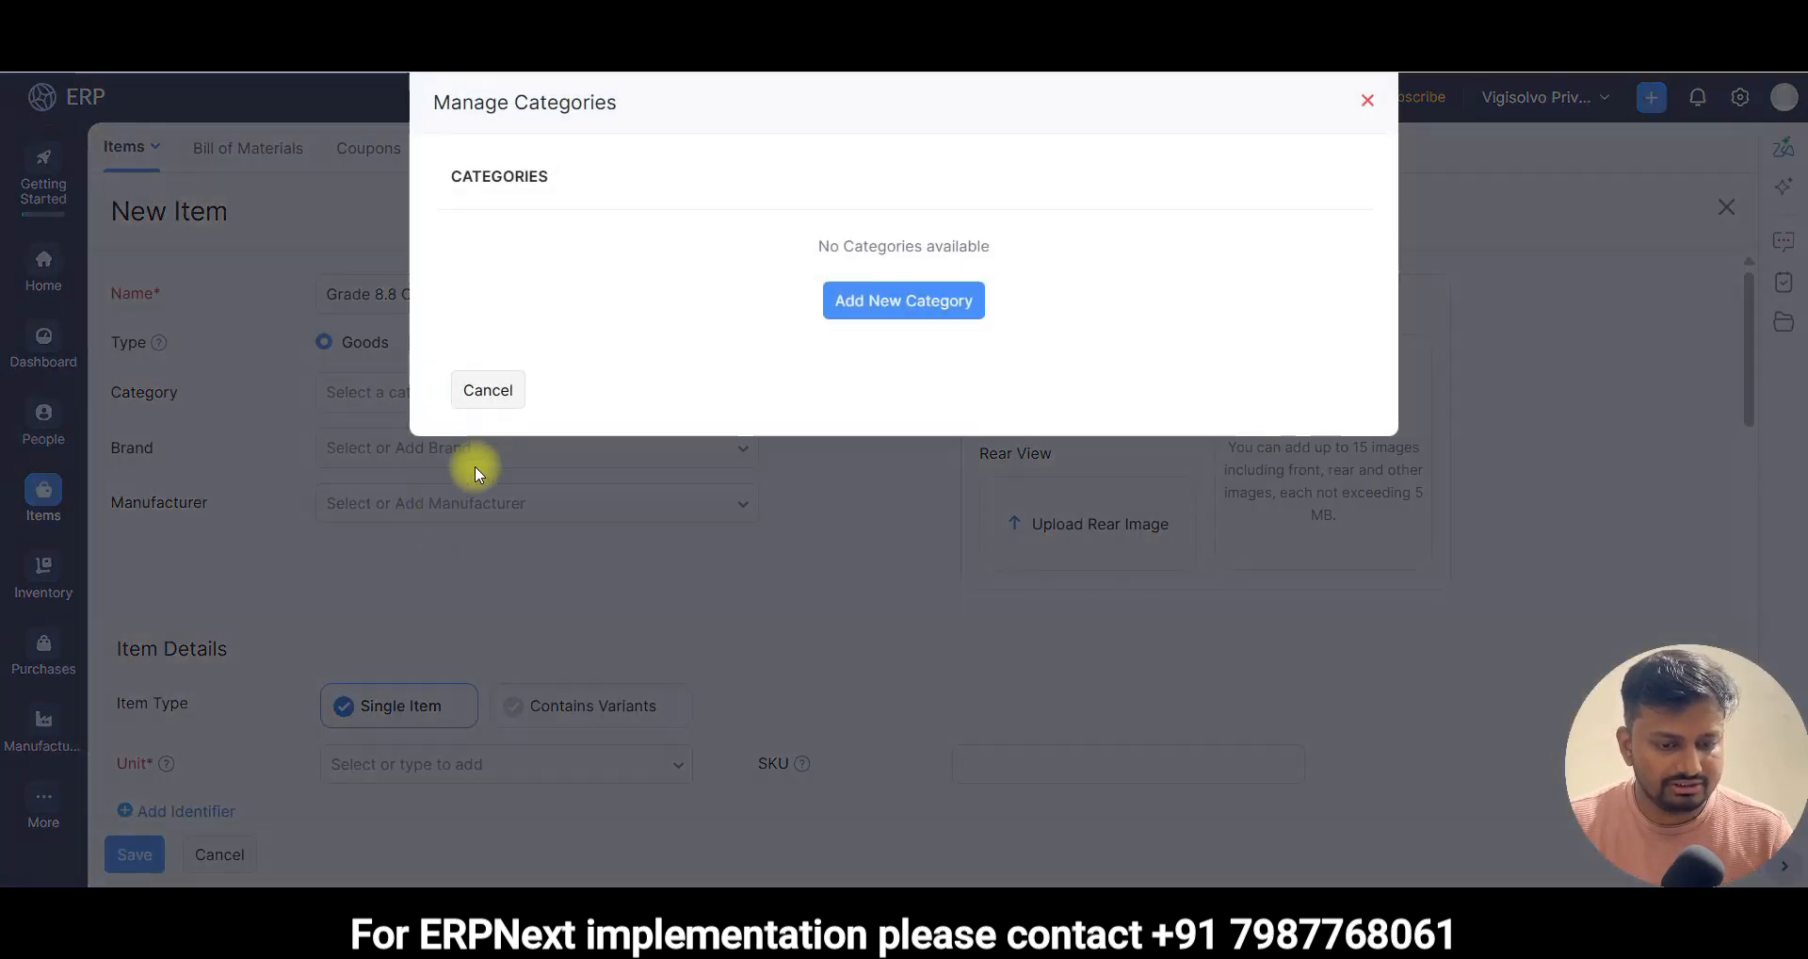
{"action": "left_click", "coordinate": [867, 308]}
{"action": "type", "text": "Raw Material"}
{"action": "left_click", "coordinate": [762, 267]}
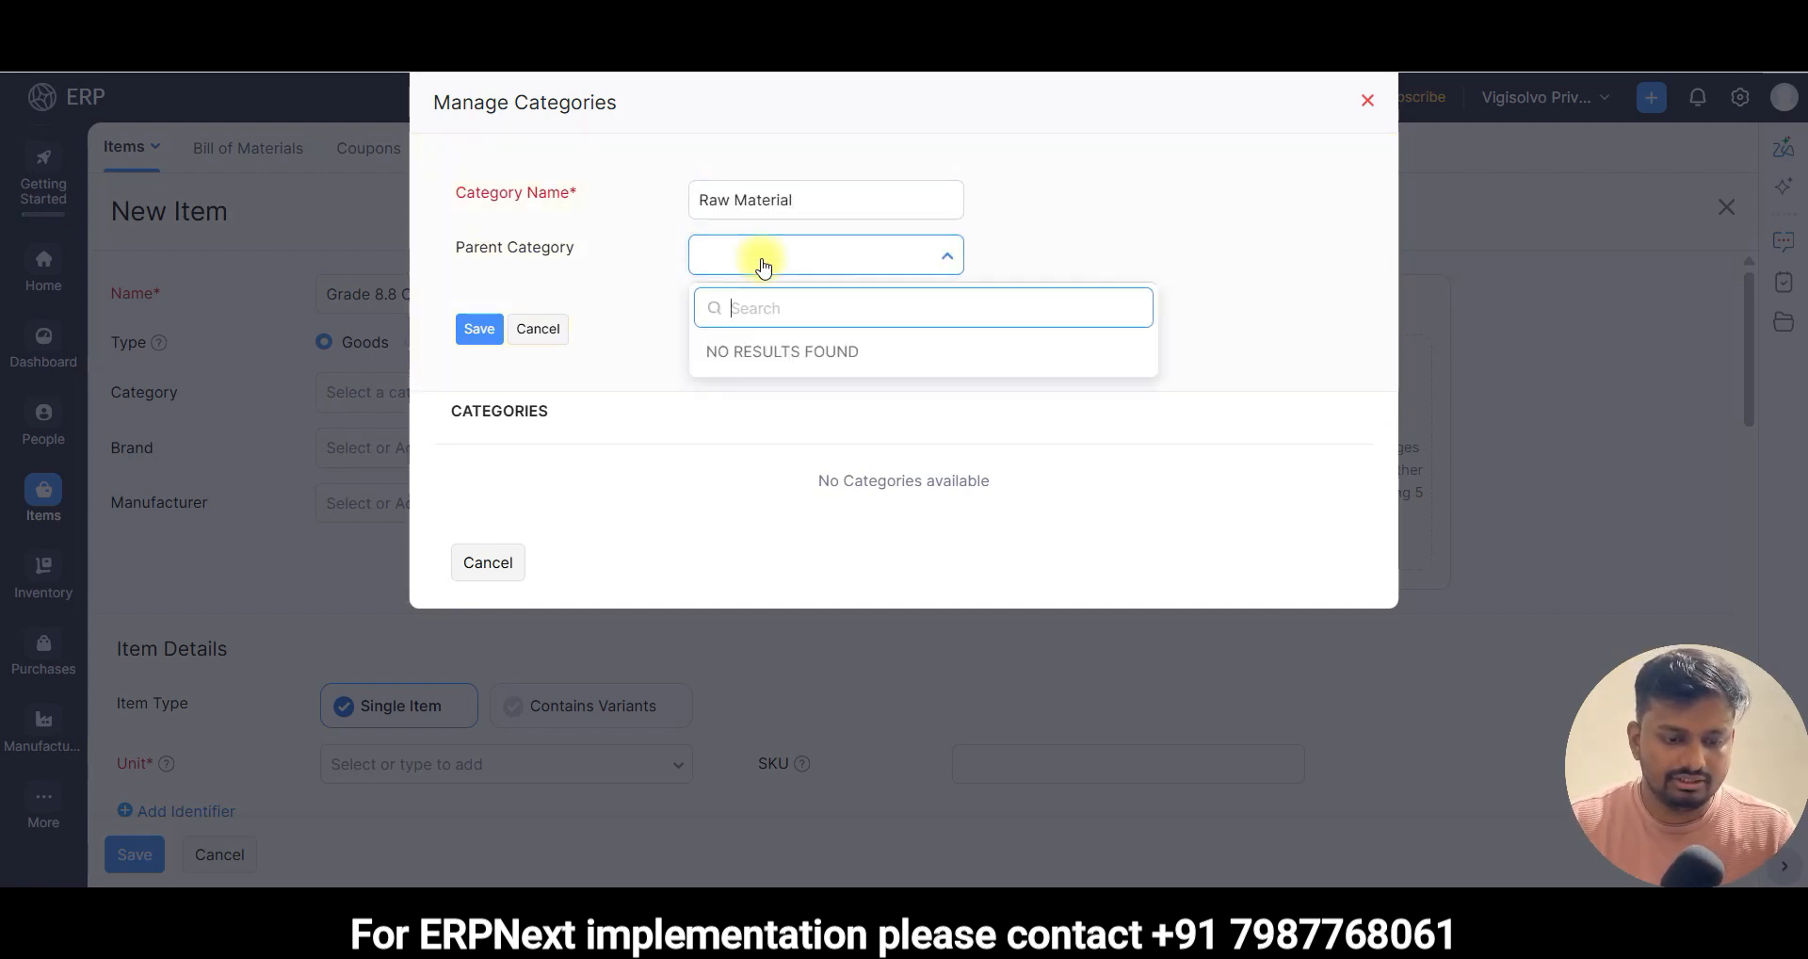
{"action": "left_click", "coordinate": [572, 274]}
{"action": "left_click", "coordinate": [478, 328]}
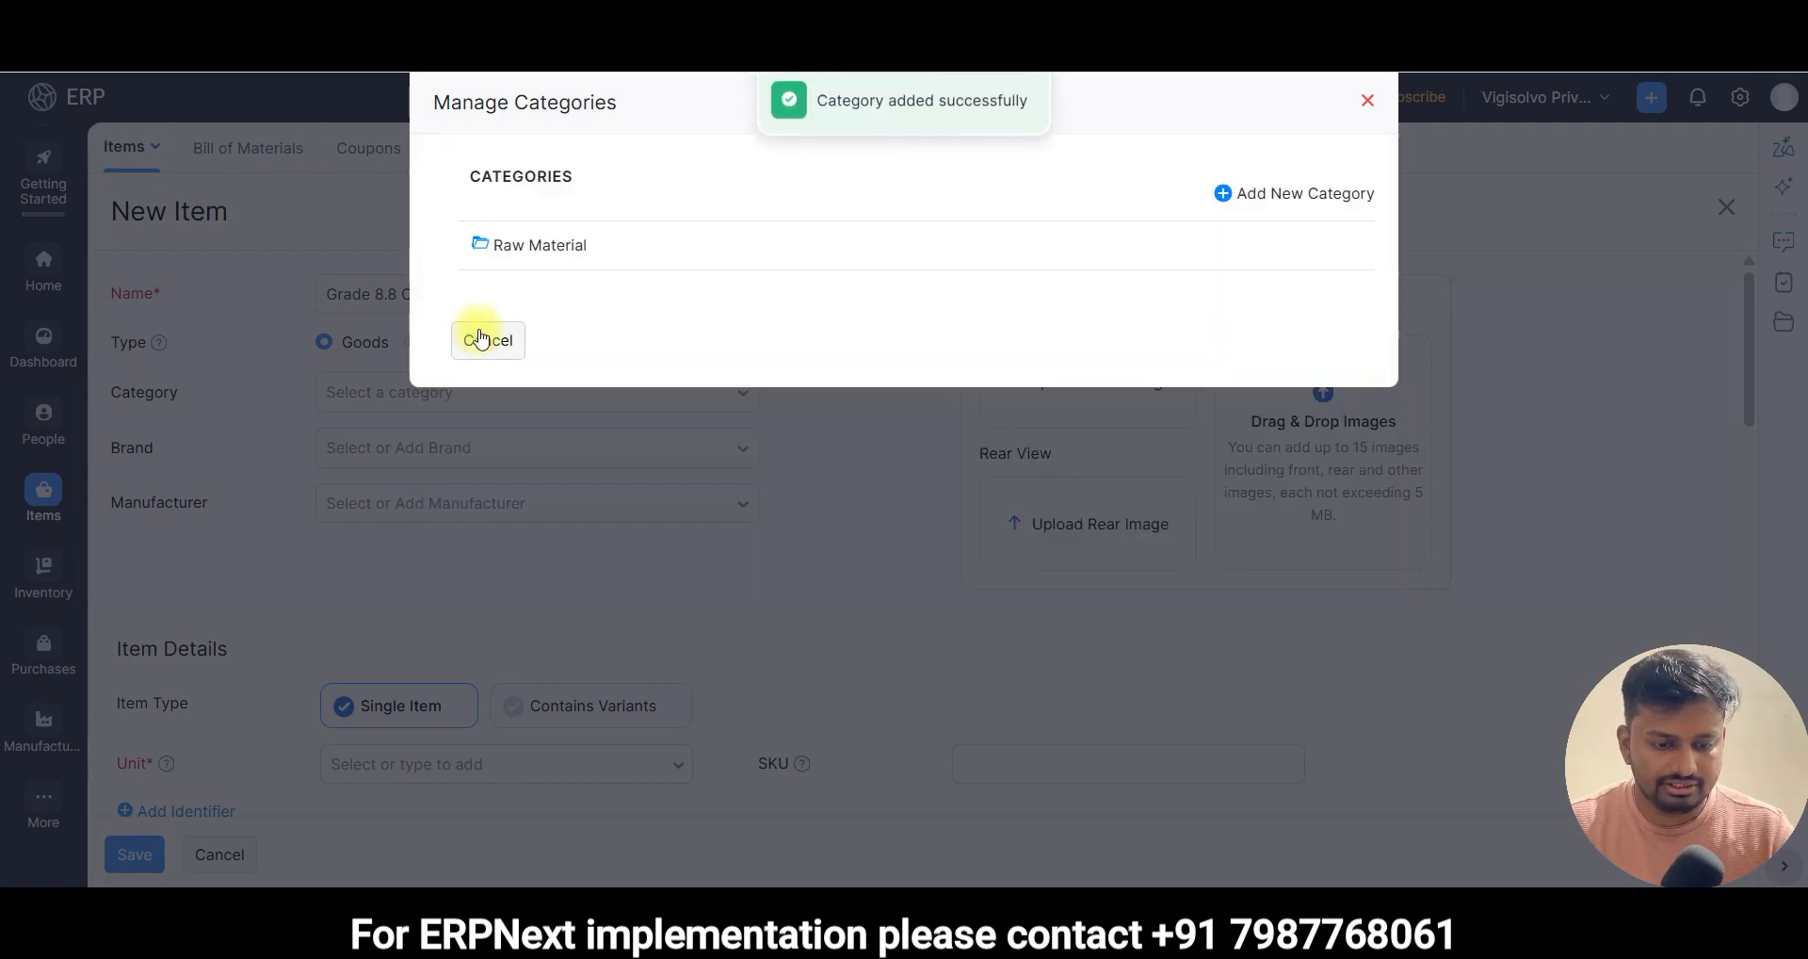
- Close the category manager and assign the "Raw Material" category to the new steel wire item
{"action": "mouse_move", "coordinate": [587, 273]}
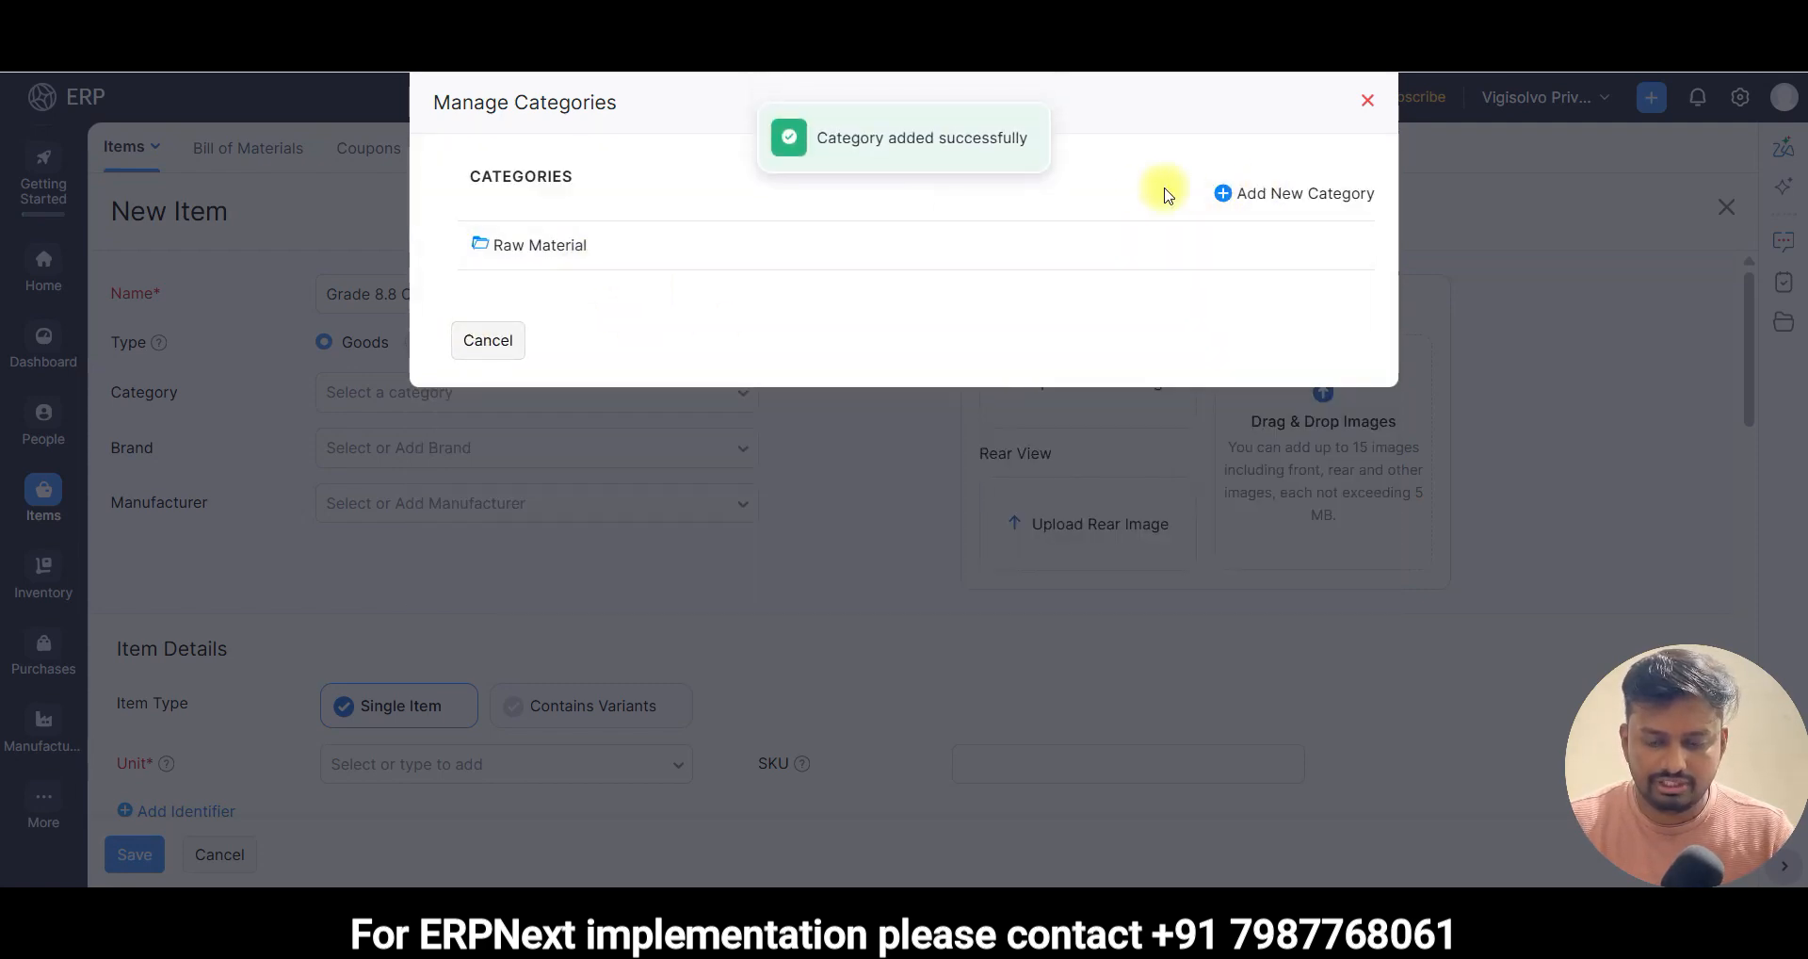
{"action": "left_click", "coordinate": [1367, 100]}
{"action": "left_click", "coordinate": [444, 390]}
{"action": "left_click", "coordinate": [417, 486]}
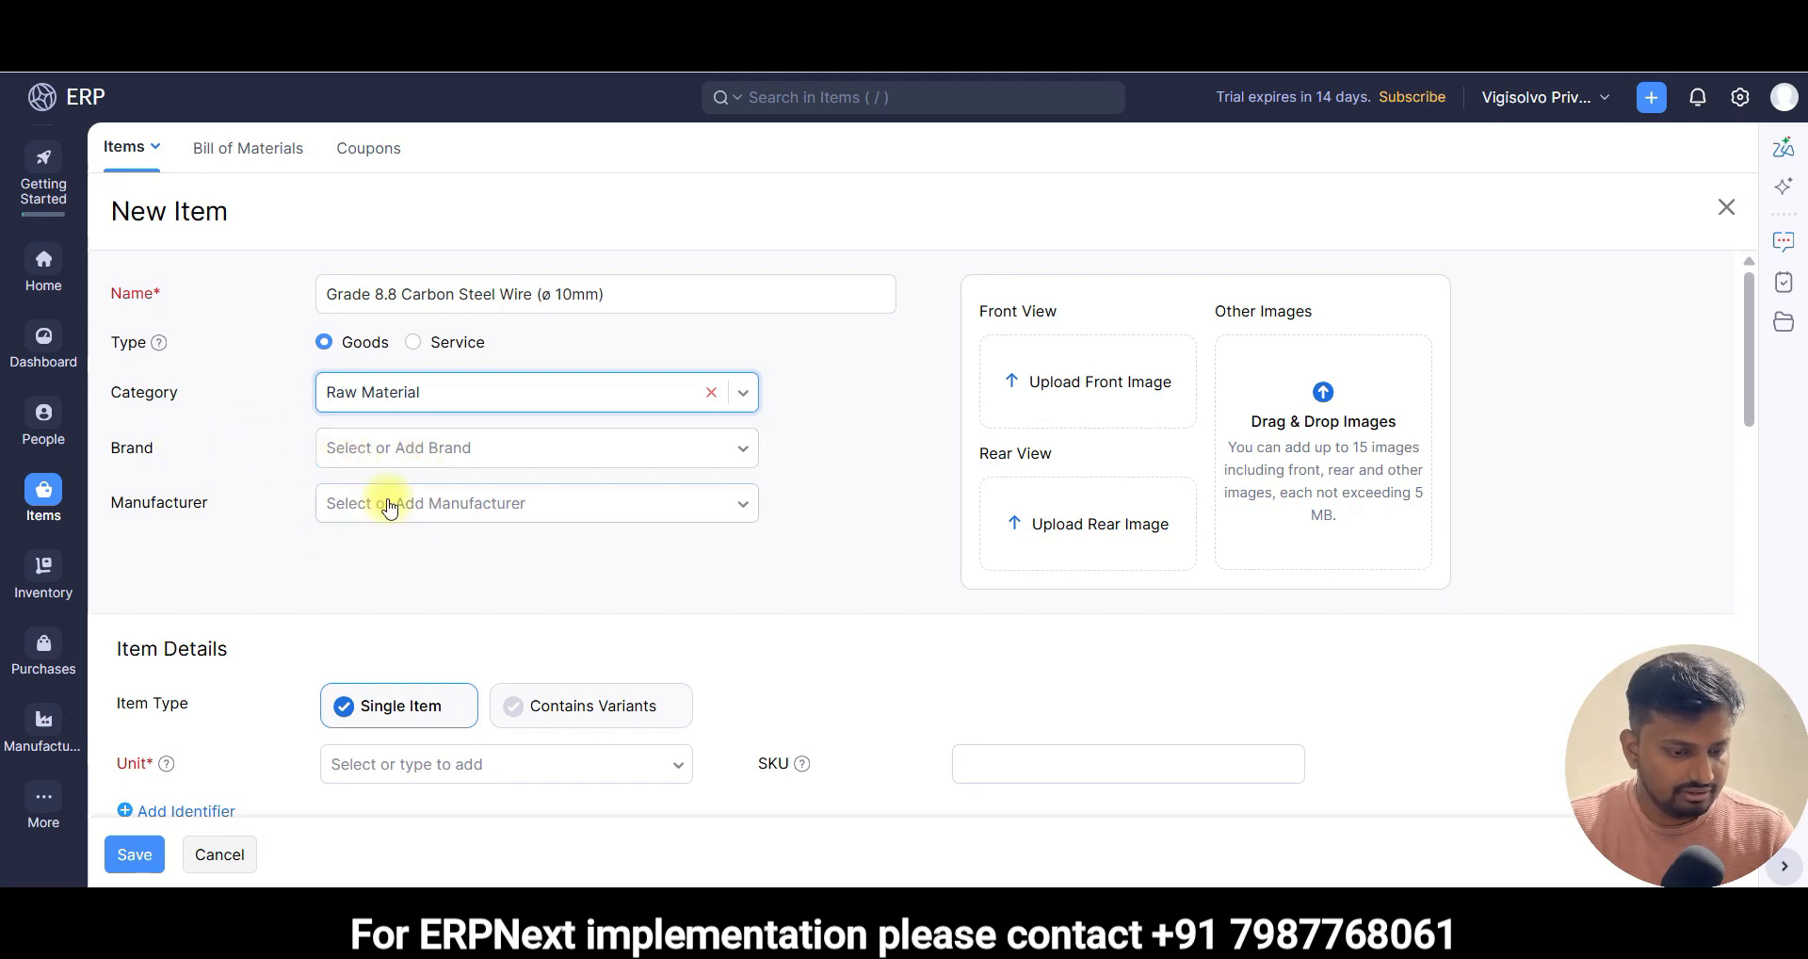
{"action": "left_click", "coordinate": [390, 507]}
{"action": "left_click", "coordinate": [424, 518]}
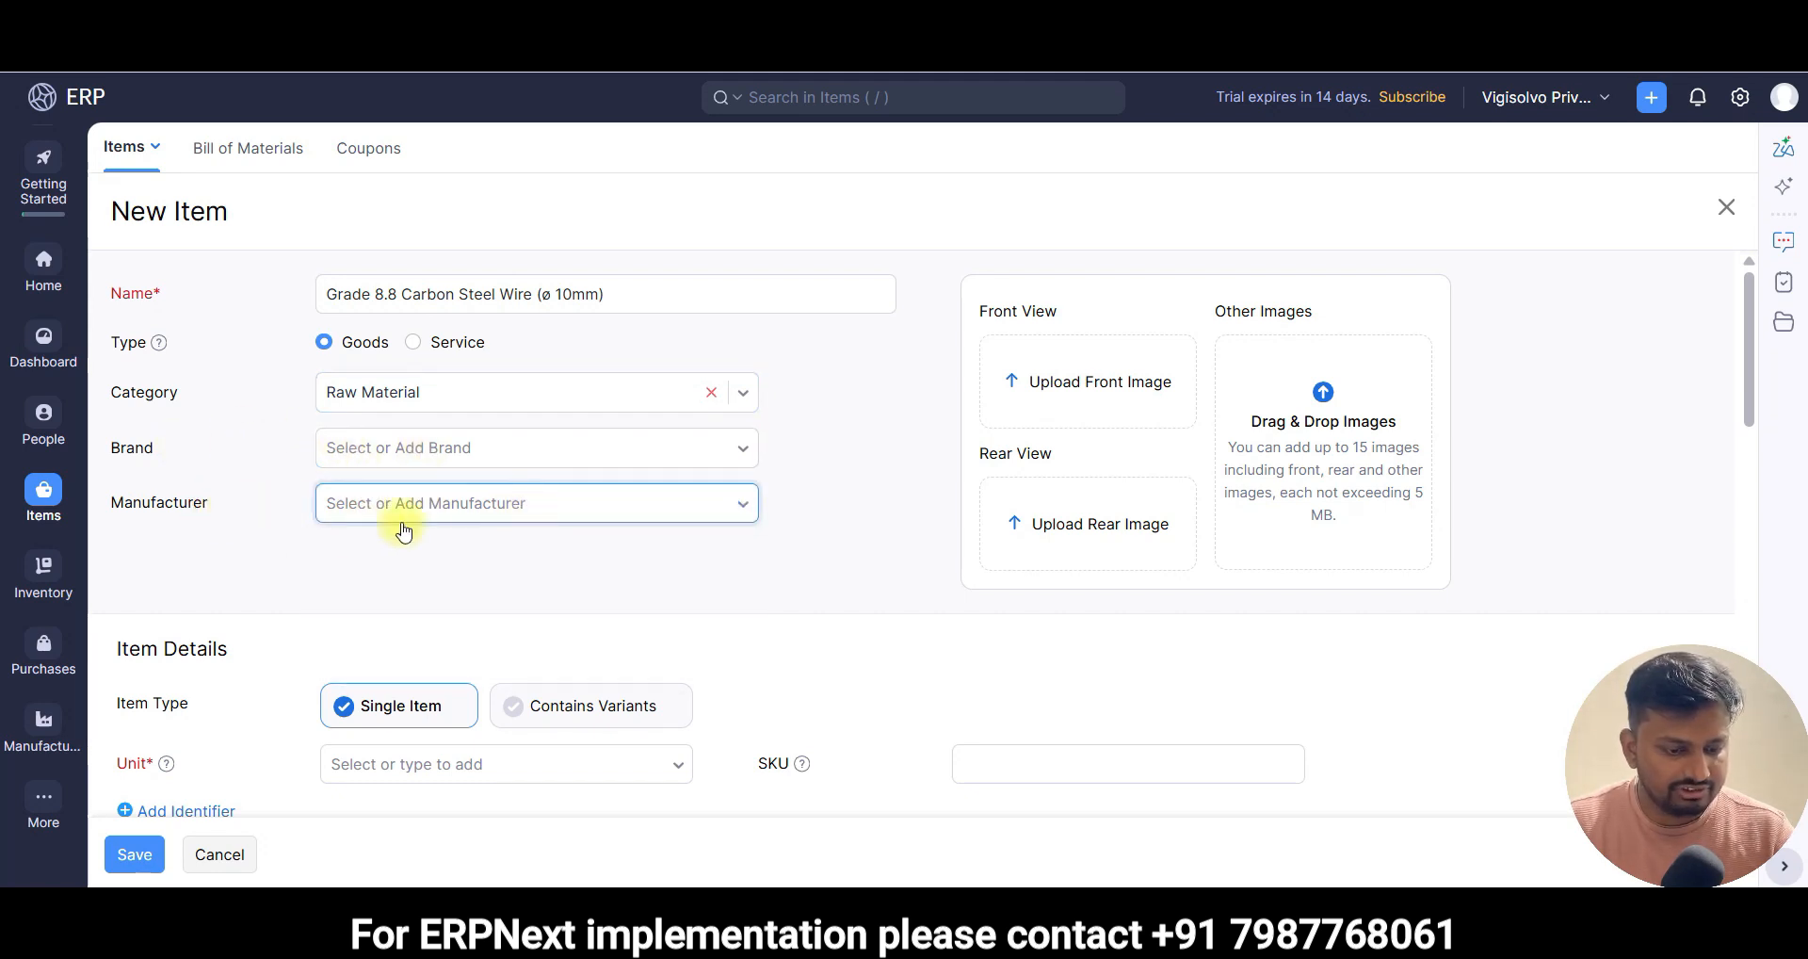
- Check the steel wire's unit in Gemini's bolt production table and set the item's unit to kg in Zoho ERP
{"action": "scroll", "coordinate": [290, 529], "scroll_direction": "down", "scroll_amount": 5}
{"action": "scroll", "coordinate": [405, 377], "scroll_direction": "up", "scroll_amount": 1}
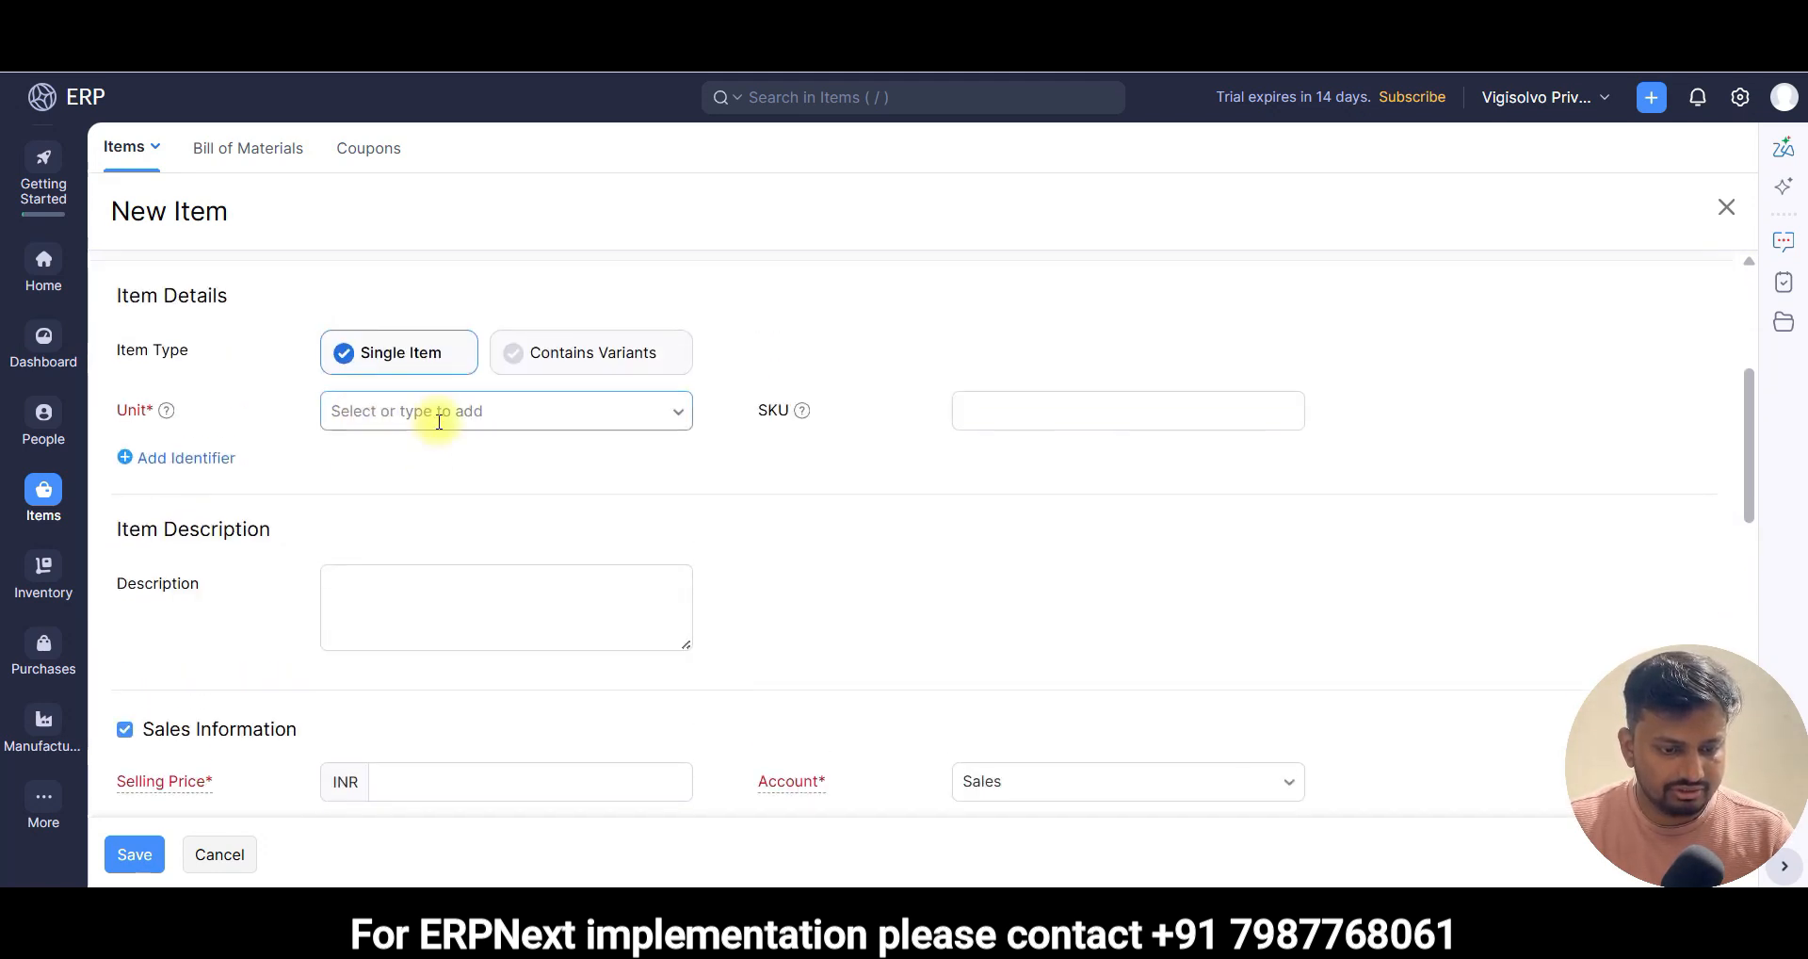
{"action": "left_click", "coordinate": [436, 418]}
{"action": "key", "text": "alt+Tab"}
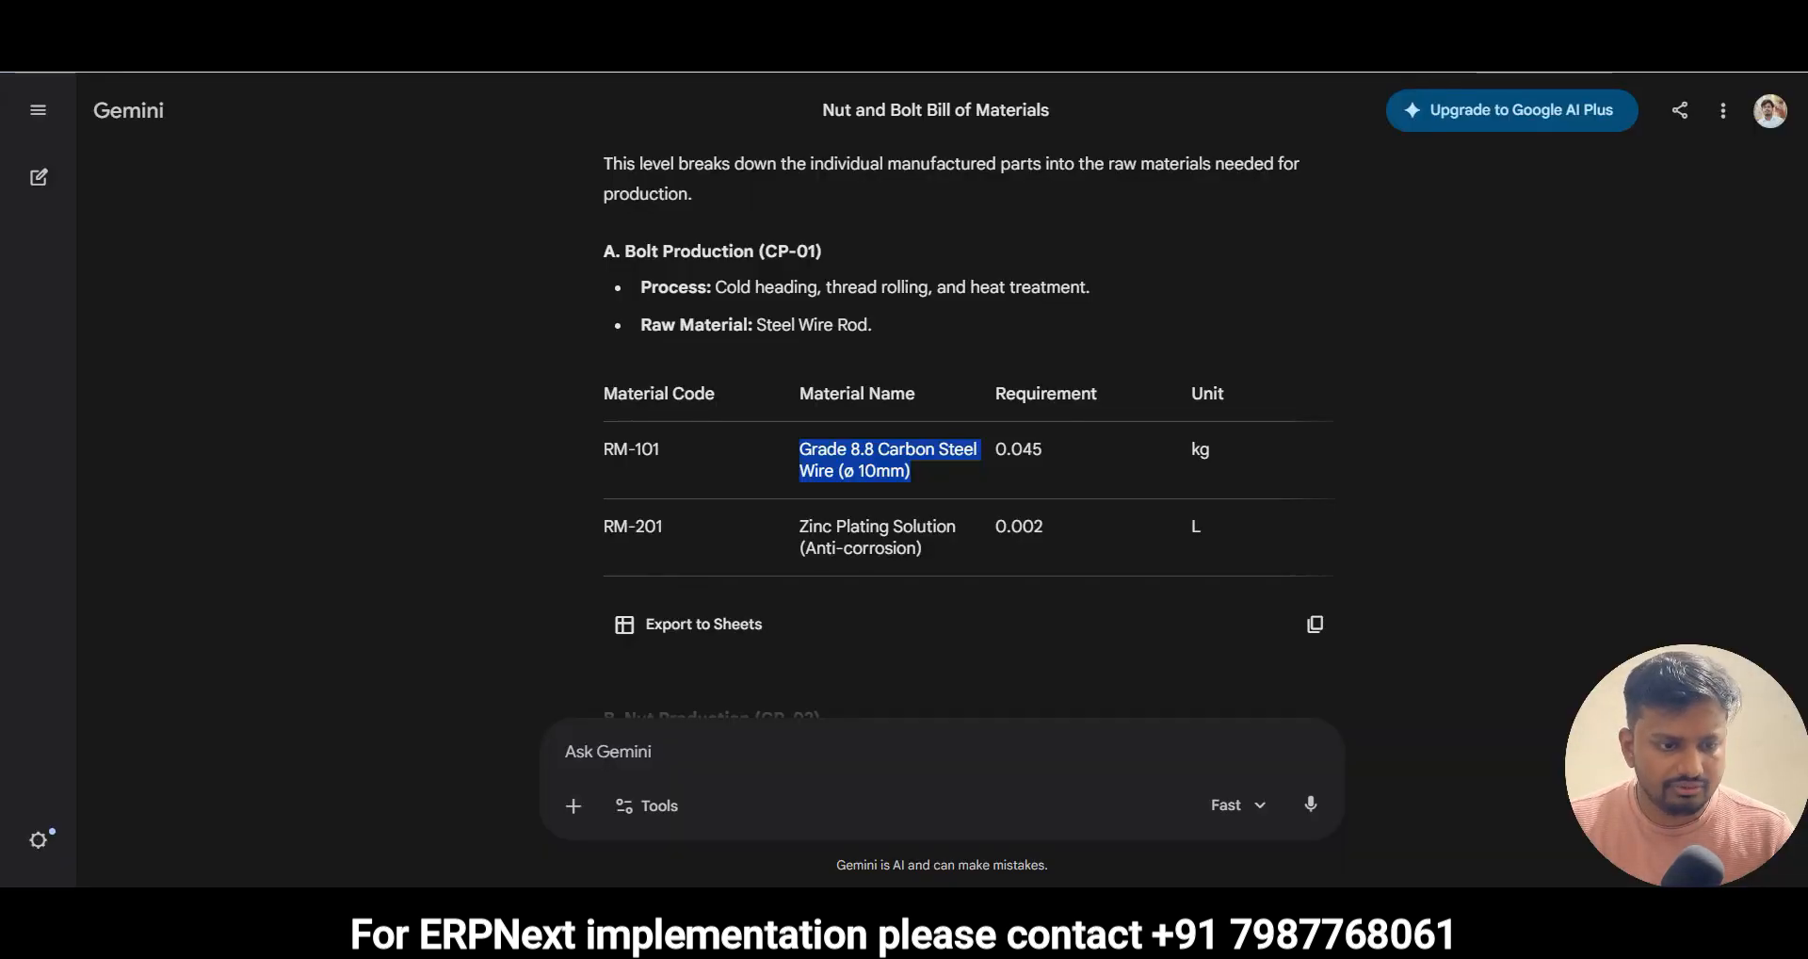
{"action": "key", "text": "alt+Tab"}
{"action": "left_click", "coordinate": [442, 414]}
{"action": "type", "text": "kg"}
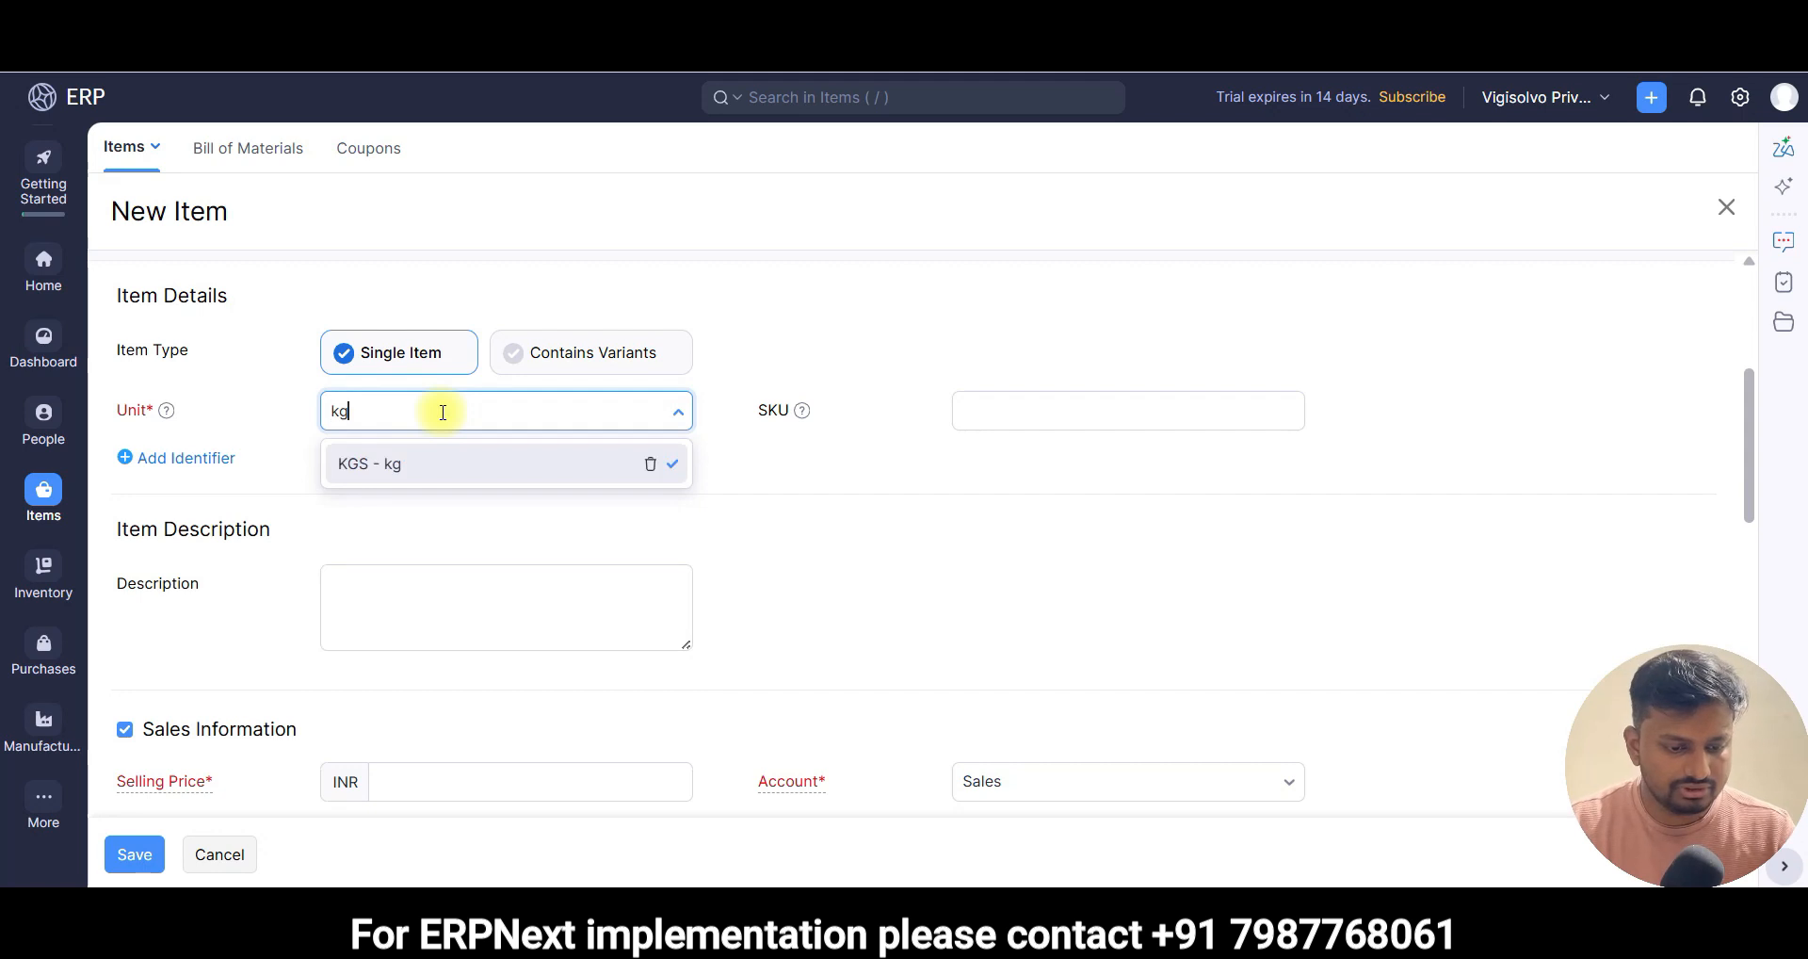
{"action": "key", "text": "Return"}
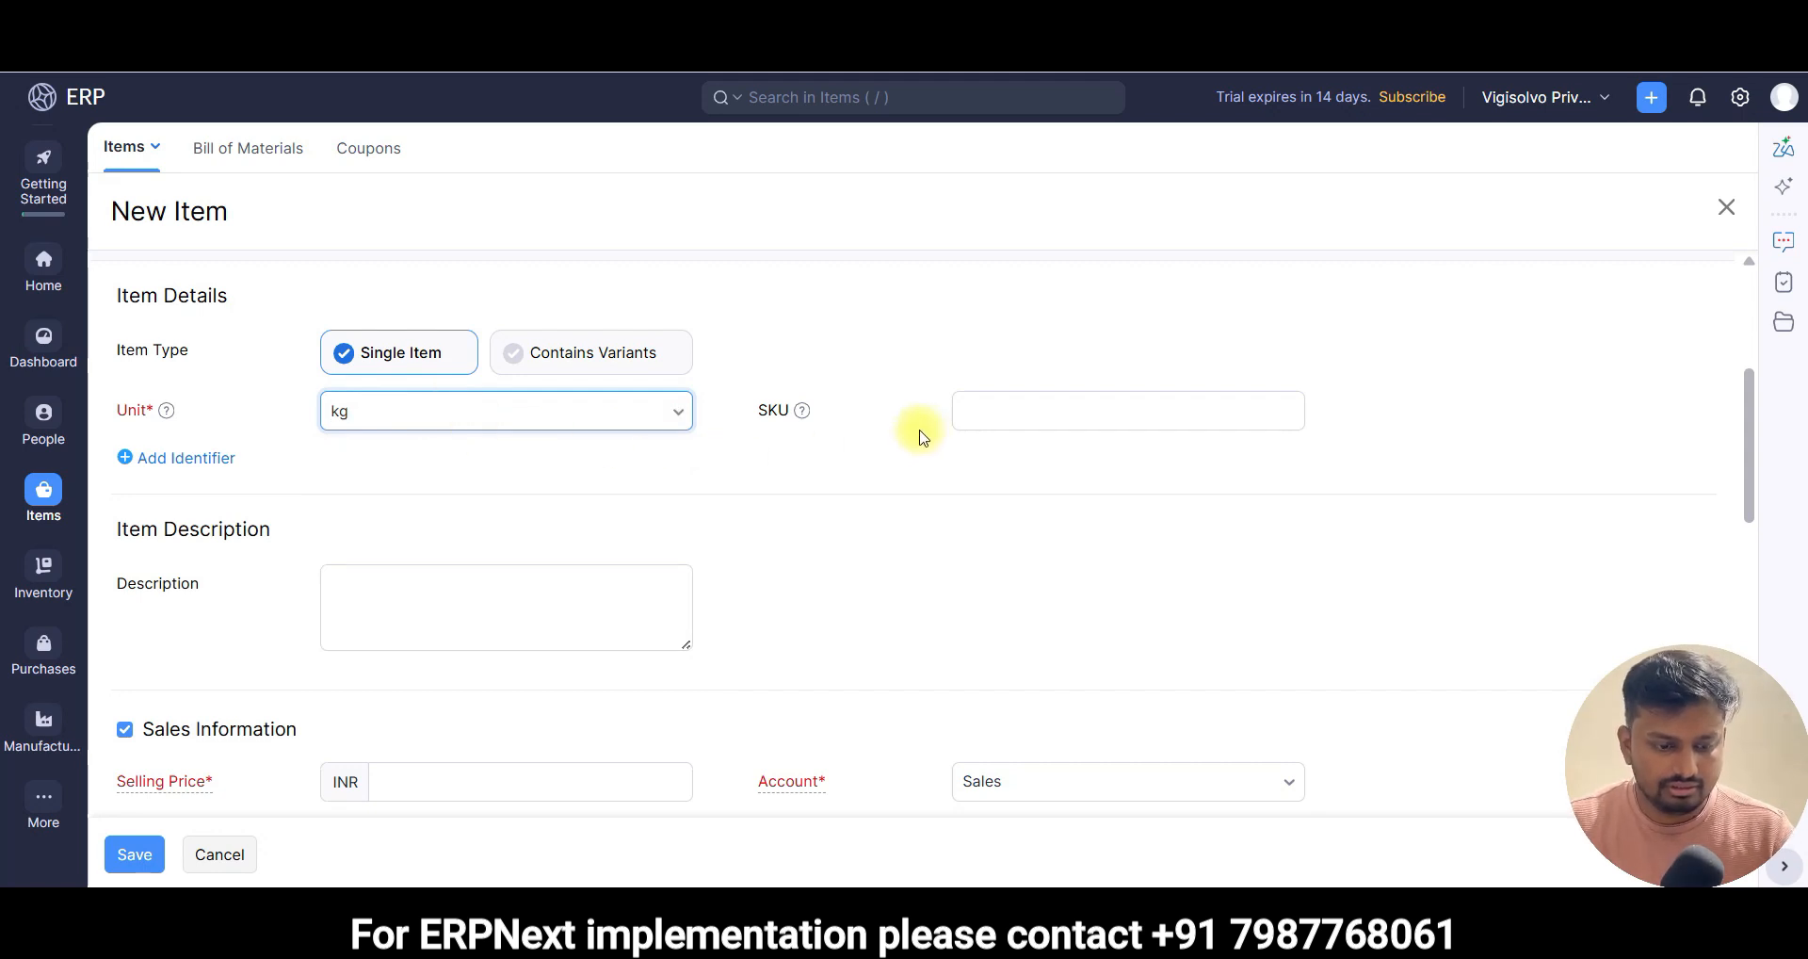
- Examine the new item's description, sales and purchase fields, comparing them with the material data in Gemini
{"action": "left_click", "coordinate": [457, 612]}
{"action": "scroll", "coordinate": [457, 565], "scroll_direction": "down", "scroll_amount": 1}
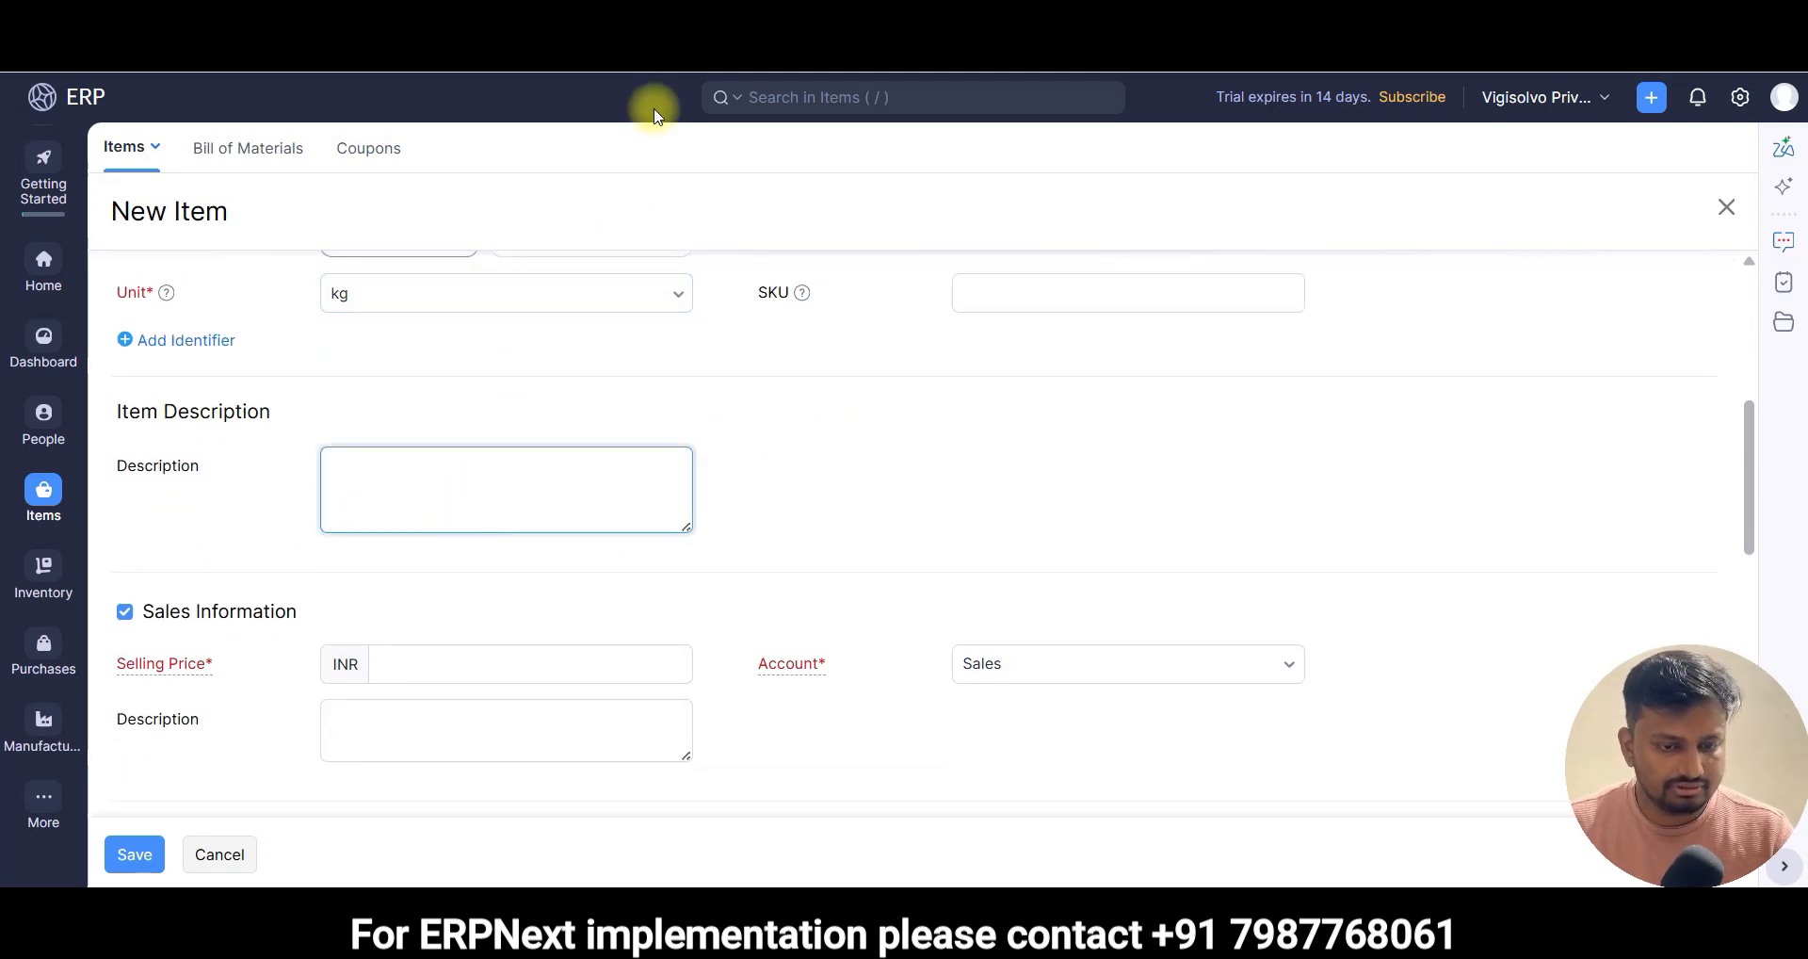
{"action": "key", "text": "ctrl+Tab"}
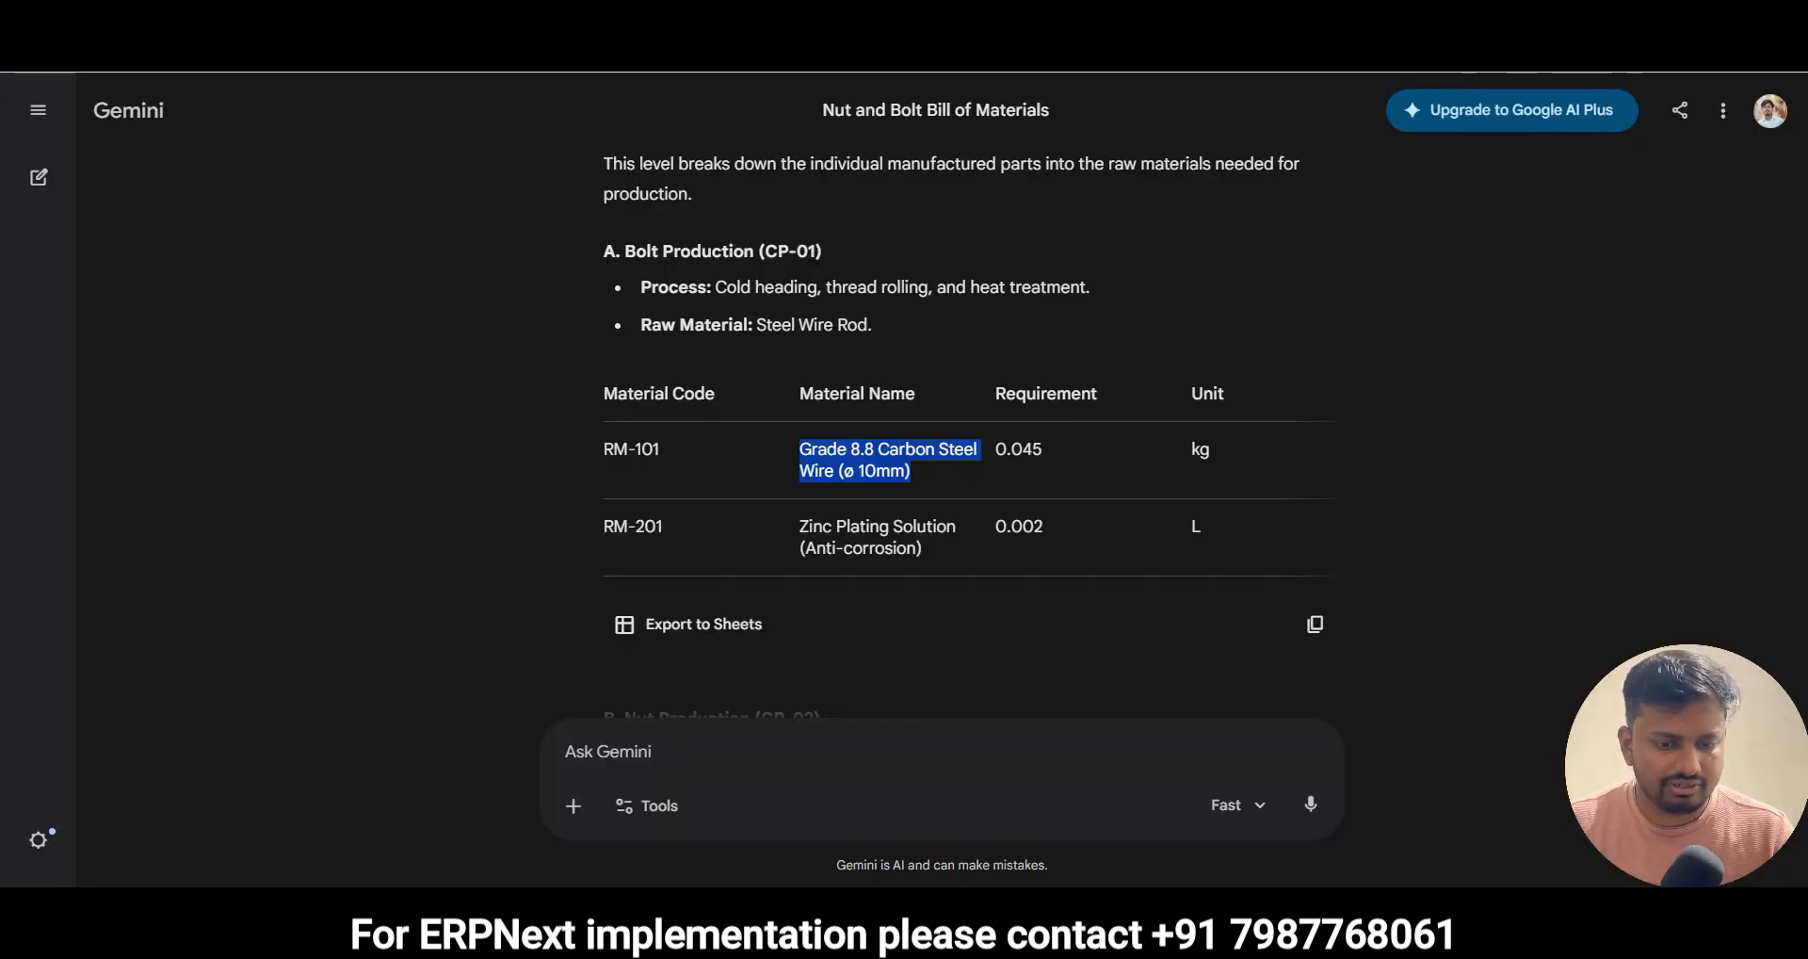
{"action": "key", "text": "ctrl+shift+Tab"}
{"action": "scroll", "coordinate": [515, 549], "scroll_direction": "down", "scroll_amount": 3}
{"action": "left_click", "coordinate": [428, 428]}
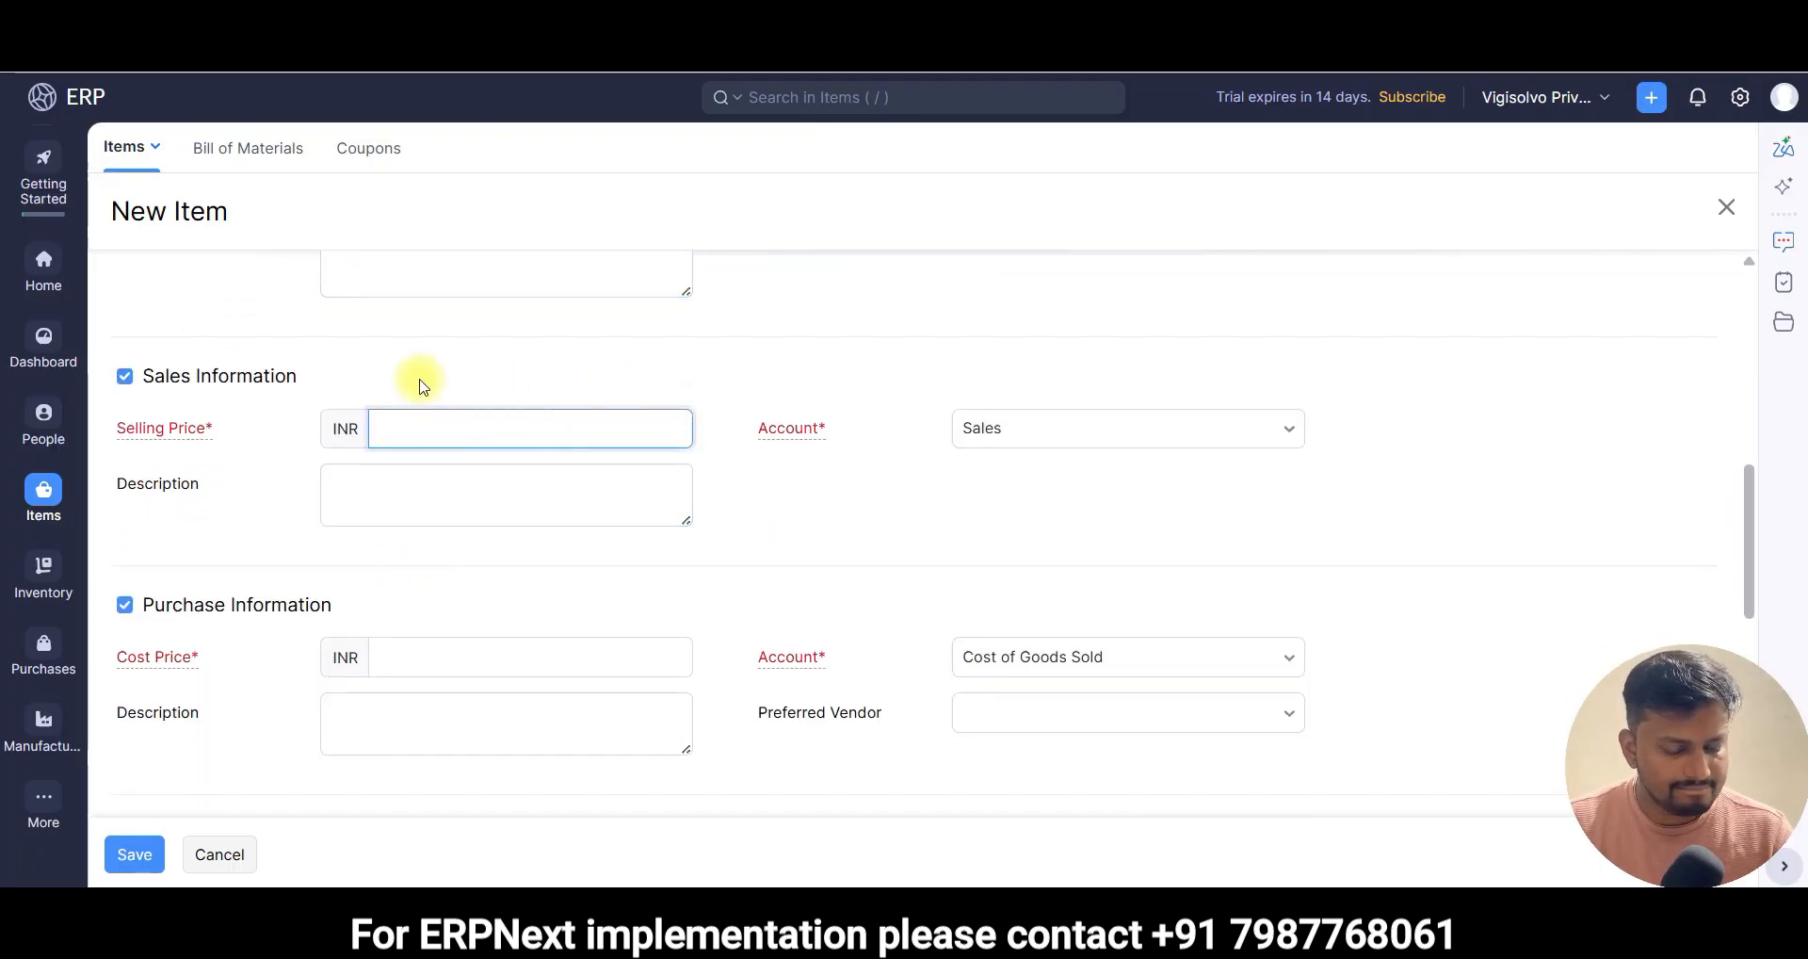
{"action": "left_click", "coordinate": [1166, 436]}
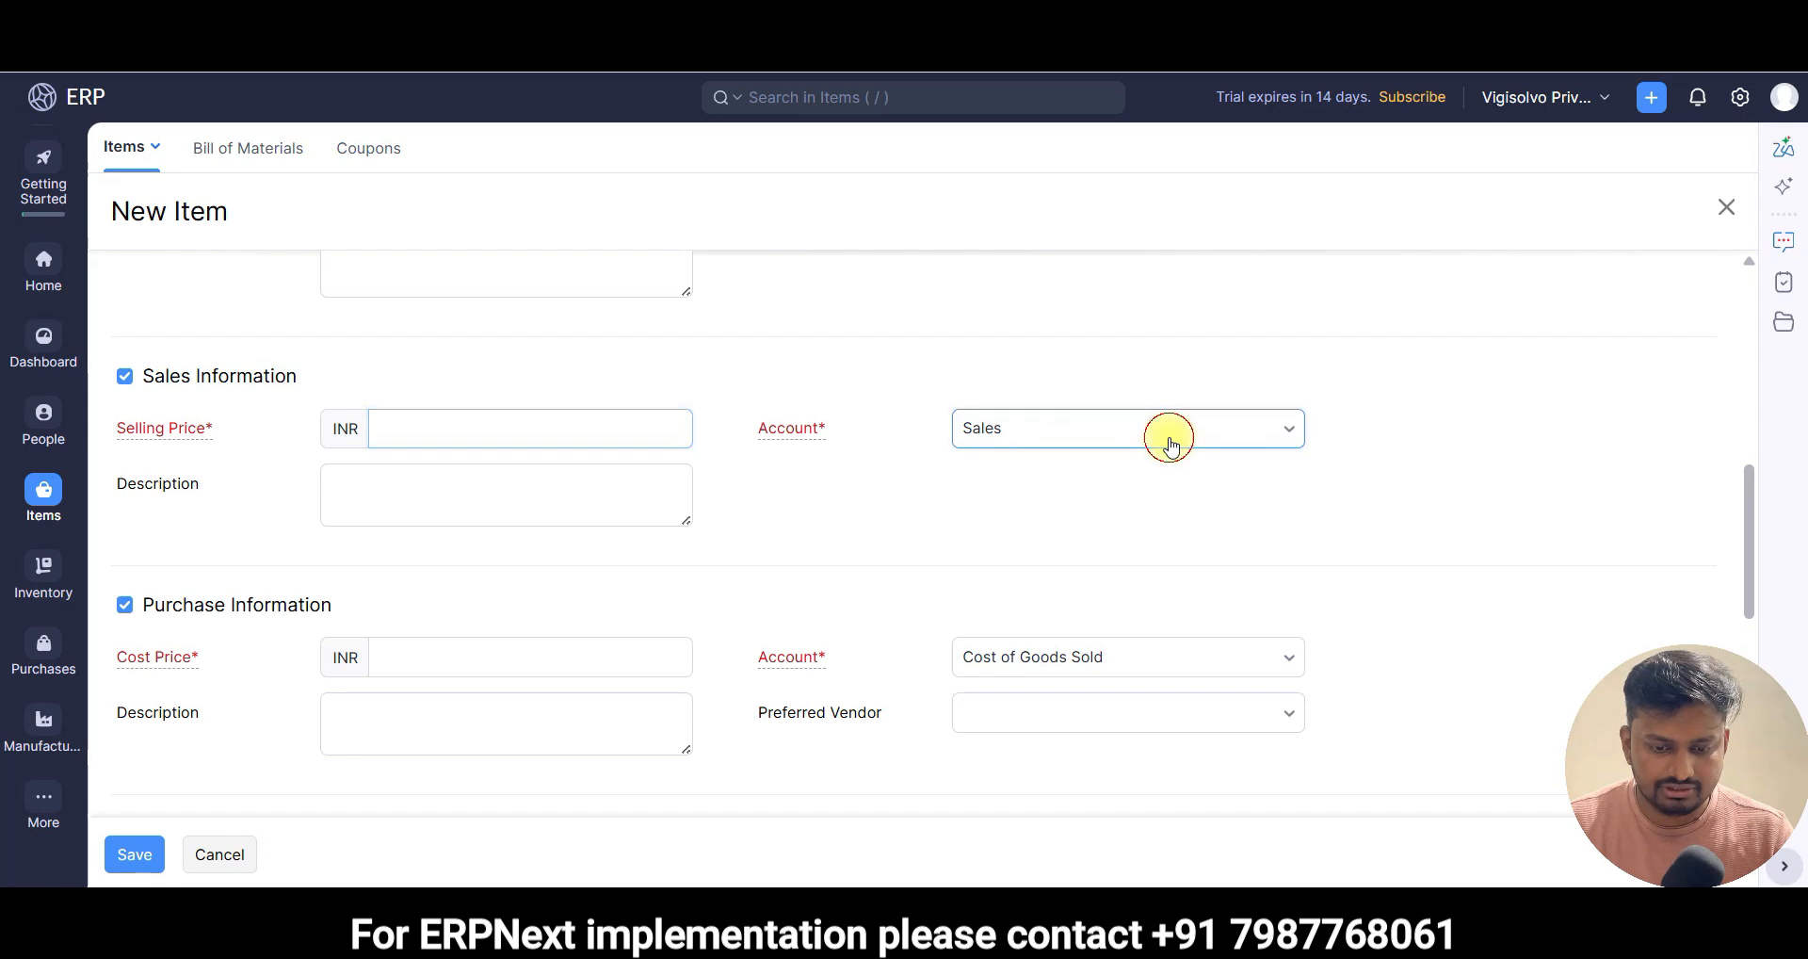
{"action": "left_click", "coordinate": [1167, 438]}
{"action": "scroll", "coordinate": [348, 616], "scroll_direction": "down", "scroll_amount": 2}
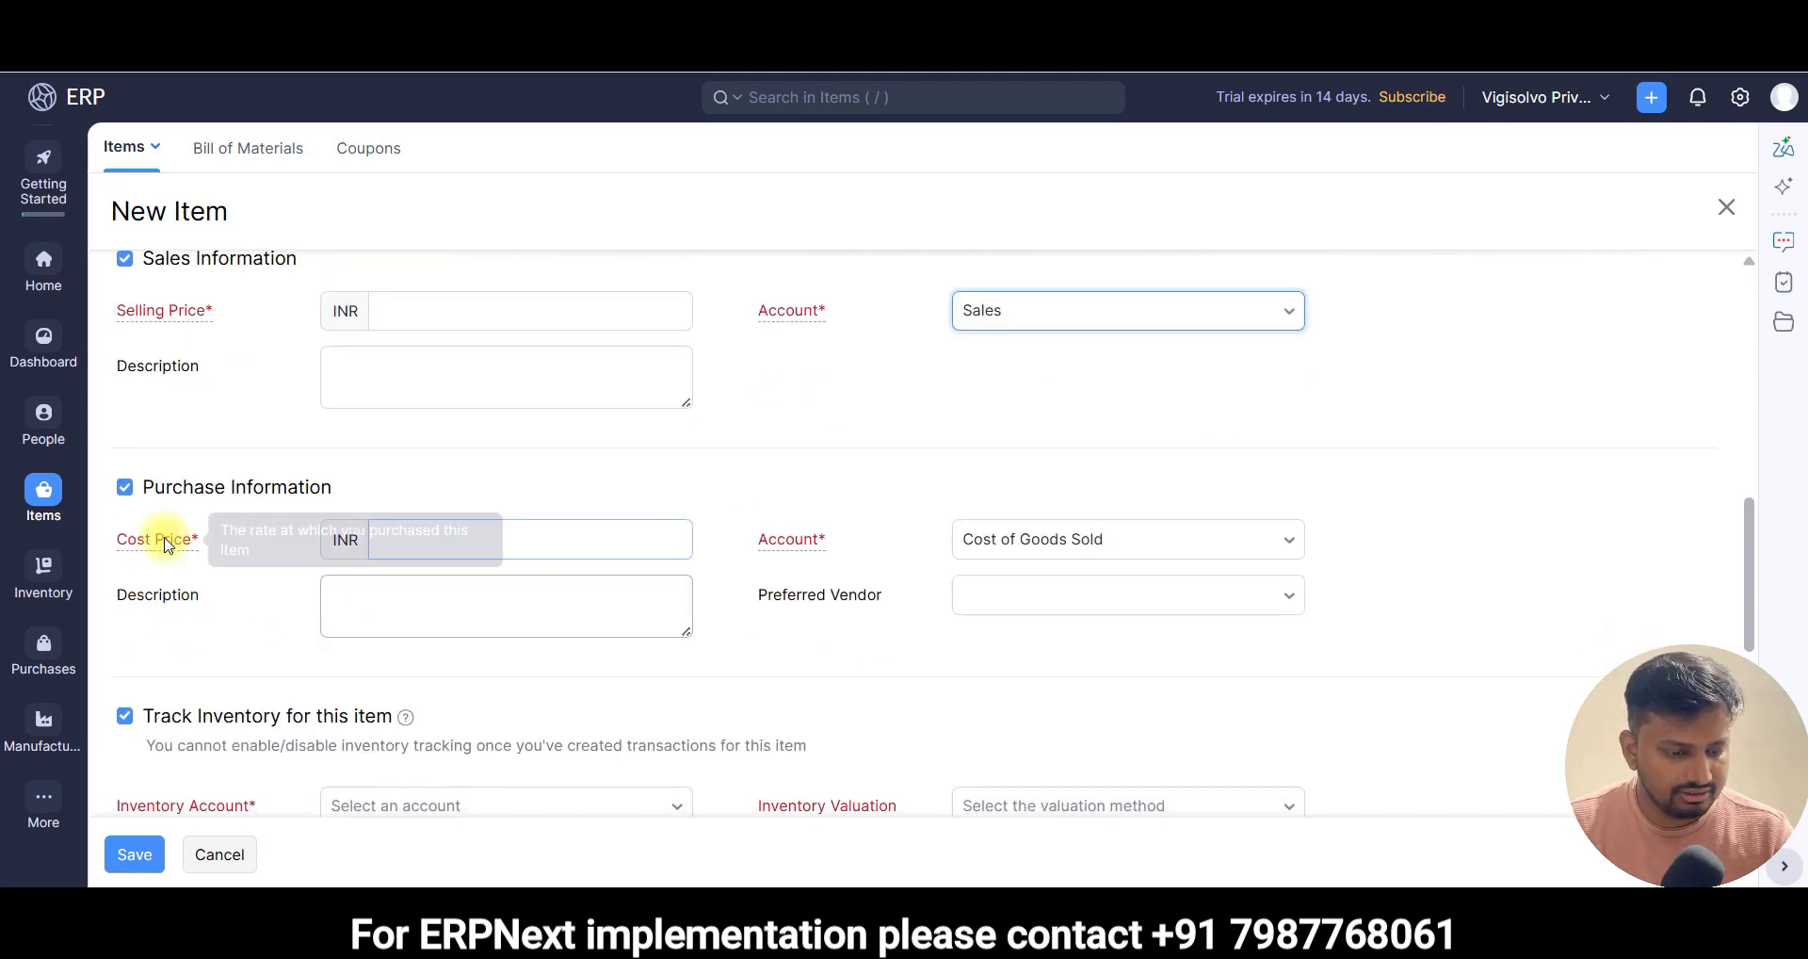
{"action": "left_click", "coordinate": [522, 544]}
- Switch to Gemini, ask for "cost price and selling price data for raw material" and look up the steel wire rod's price range
{"action": "key", "text": "ctrl+Tab"}
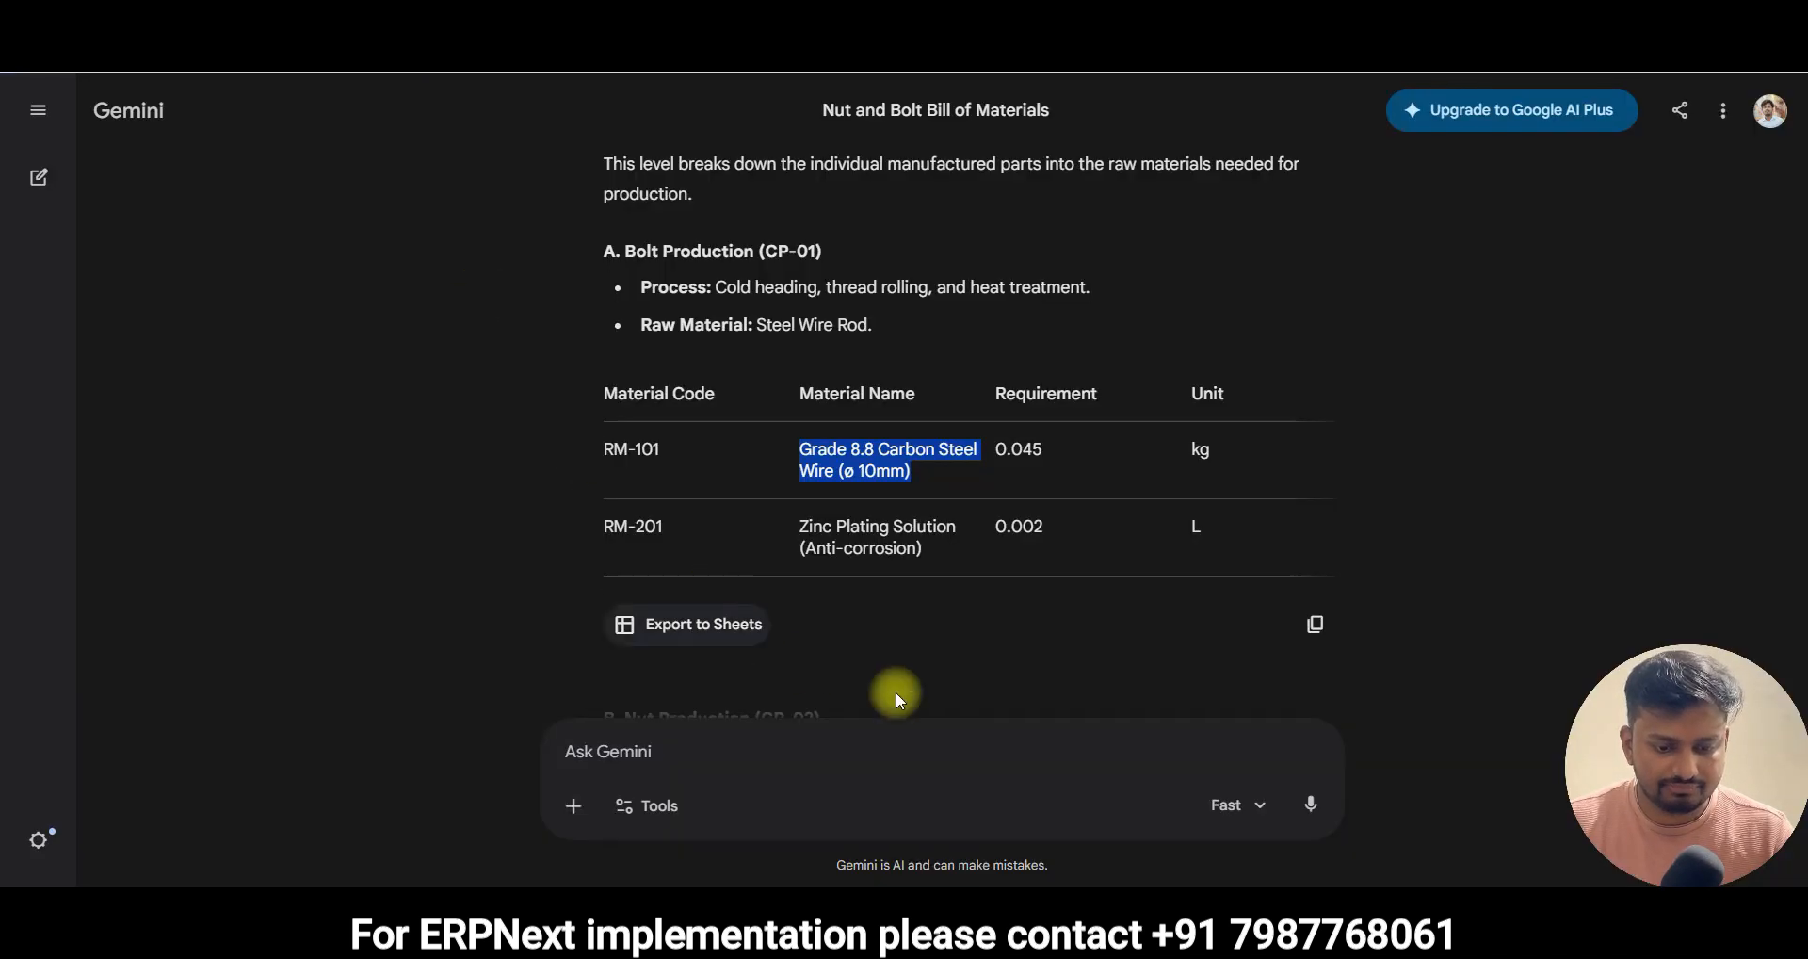
{"action": "scroll", "coordinate": [757, 560], "scroll_direction": "down", "scroll_amount": 1}
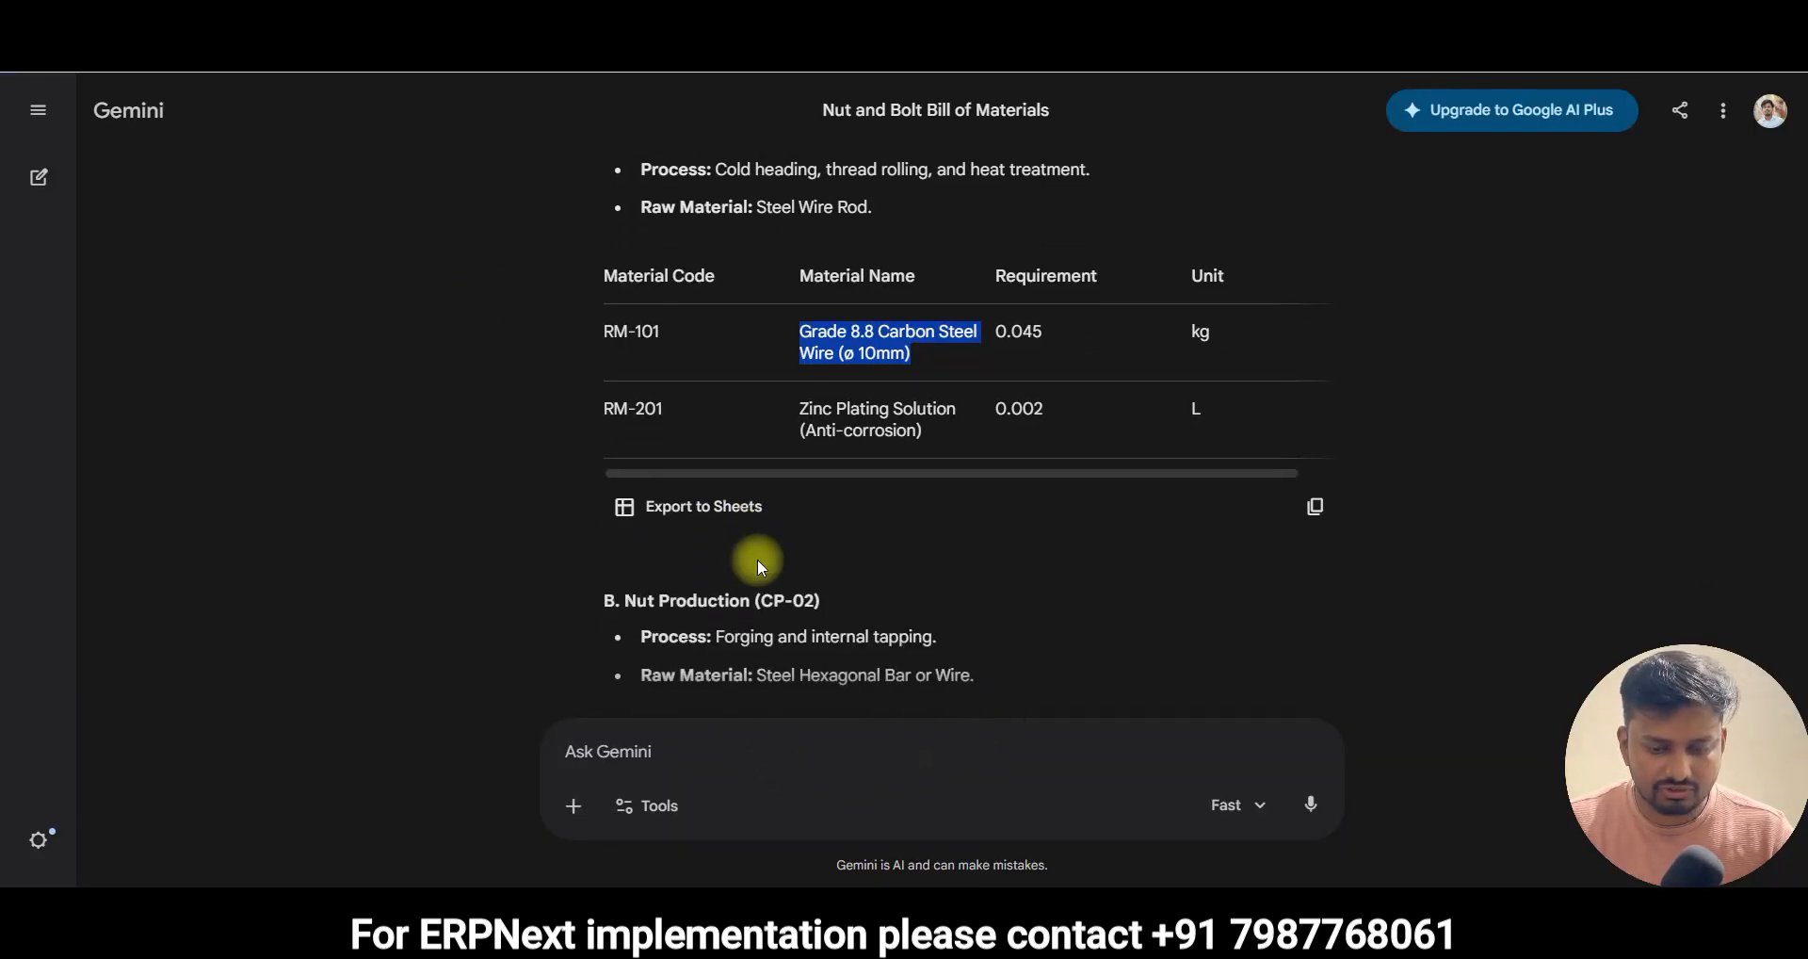
{"action": "left_click", "coordinate": [743, 749]}
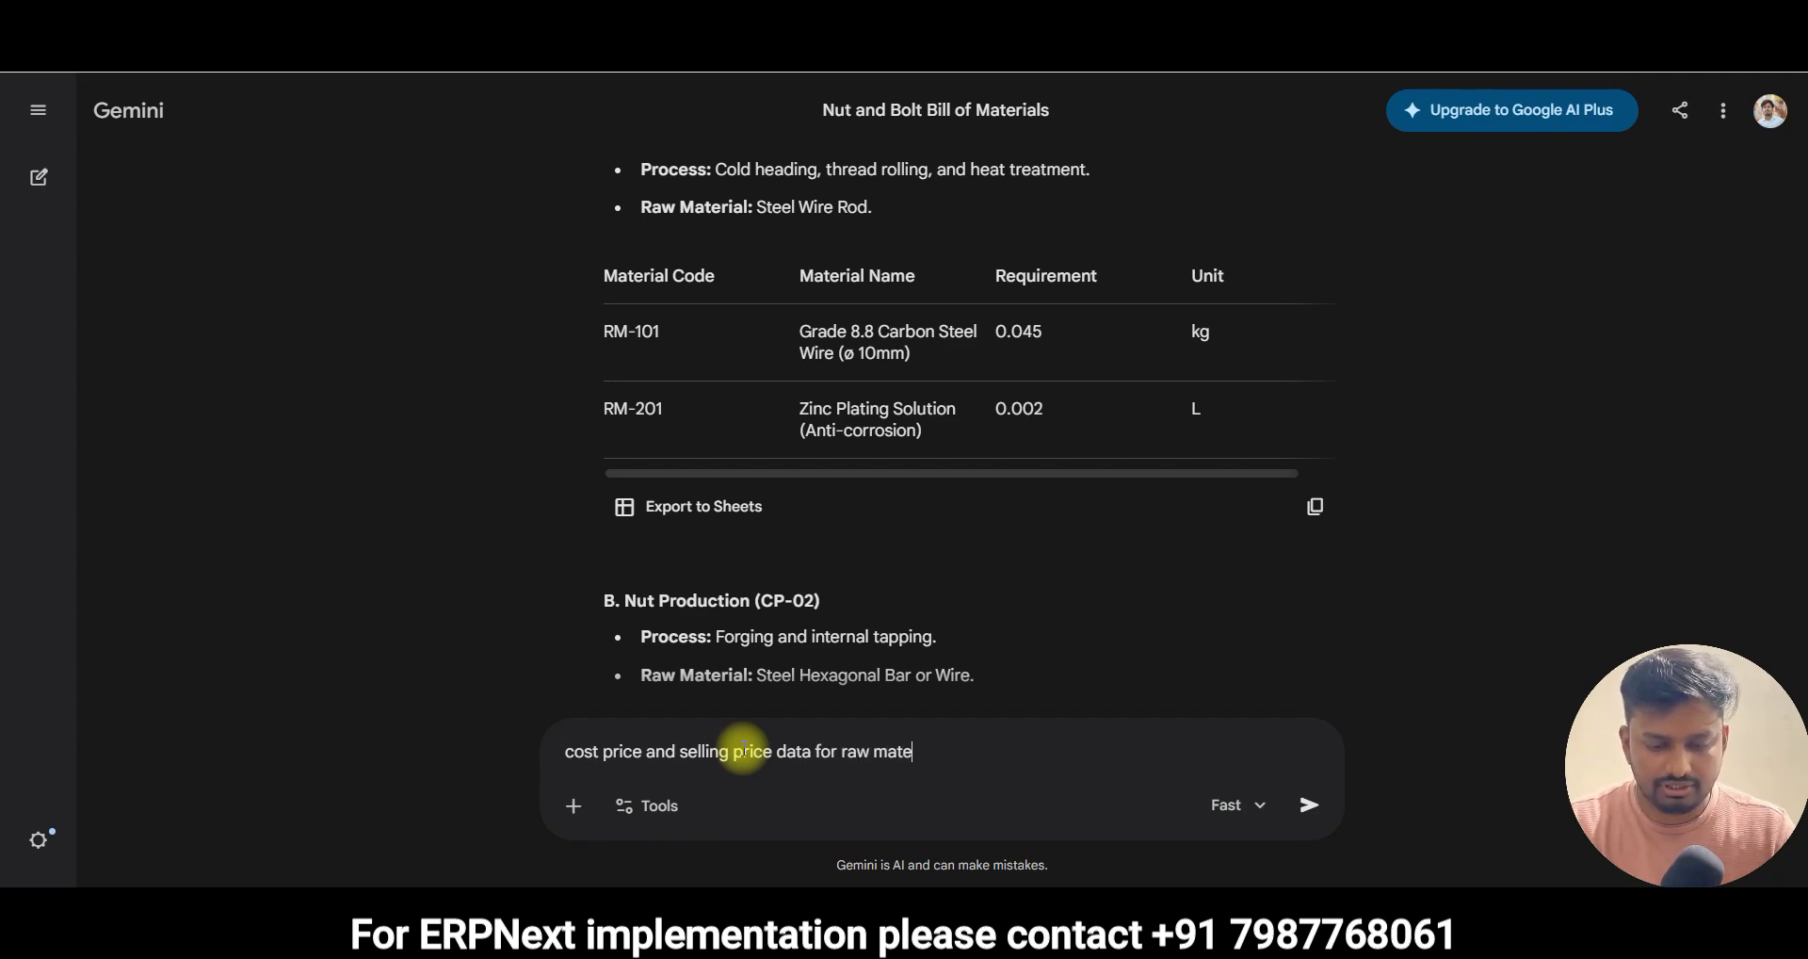
{"action": "key", "text": "Return"}
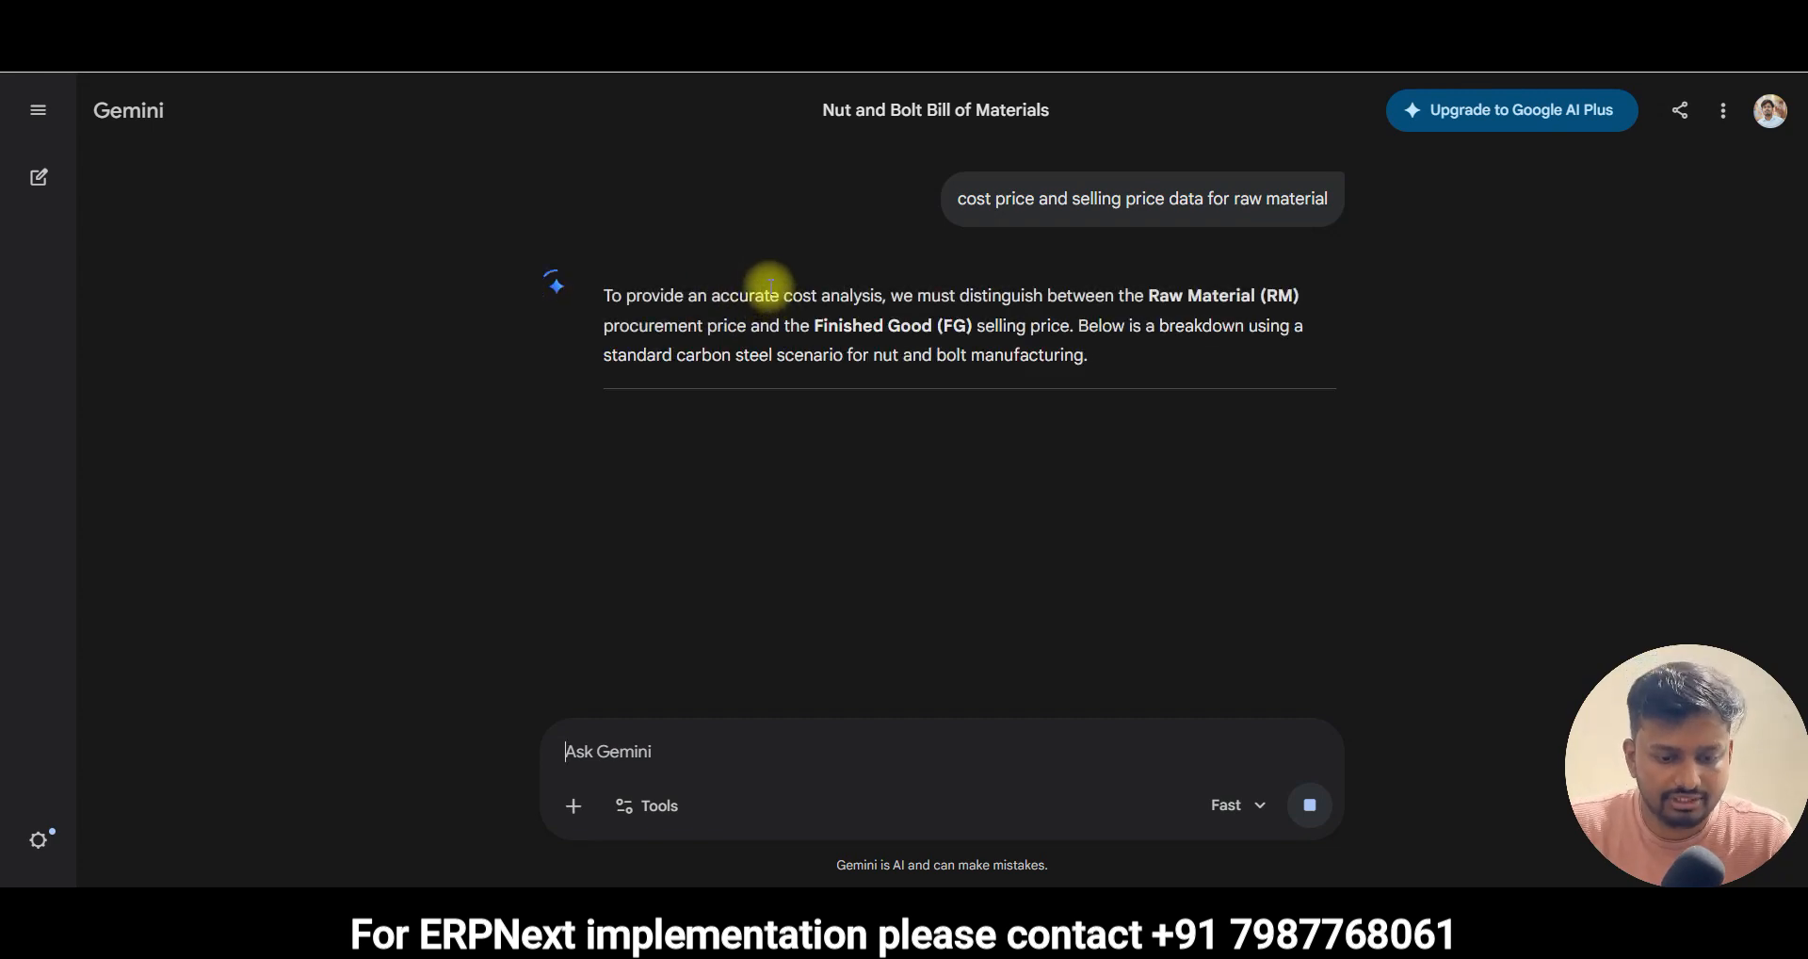
{"action": "scroll", "coordinate": [779, 313], "scroll_direction": "down", "scroll_amount": 3}
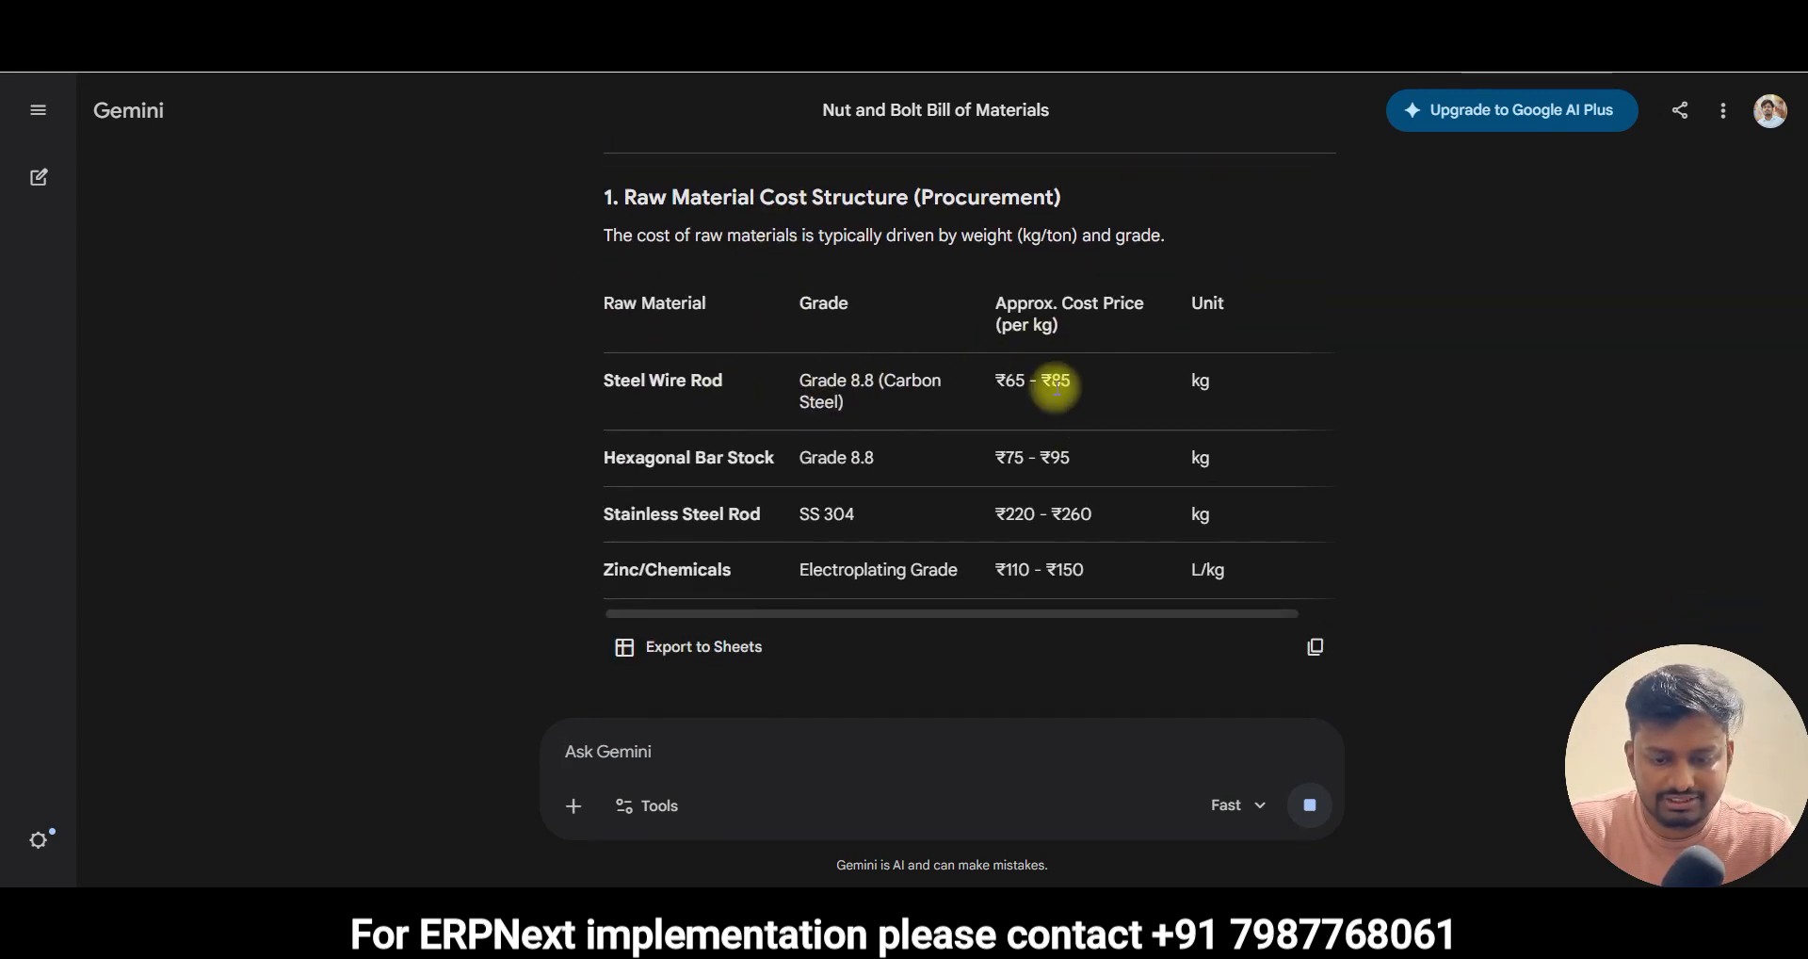
- Switch back to Zoho ERP and set the item's cost price to 65 INR and selling price to 85 INR
{"action": "left_click", "coordinate": [226, 38]}
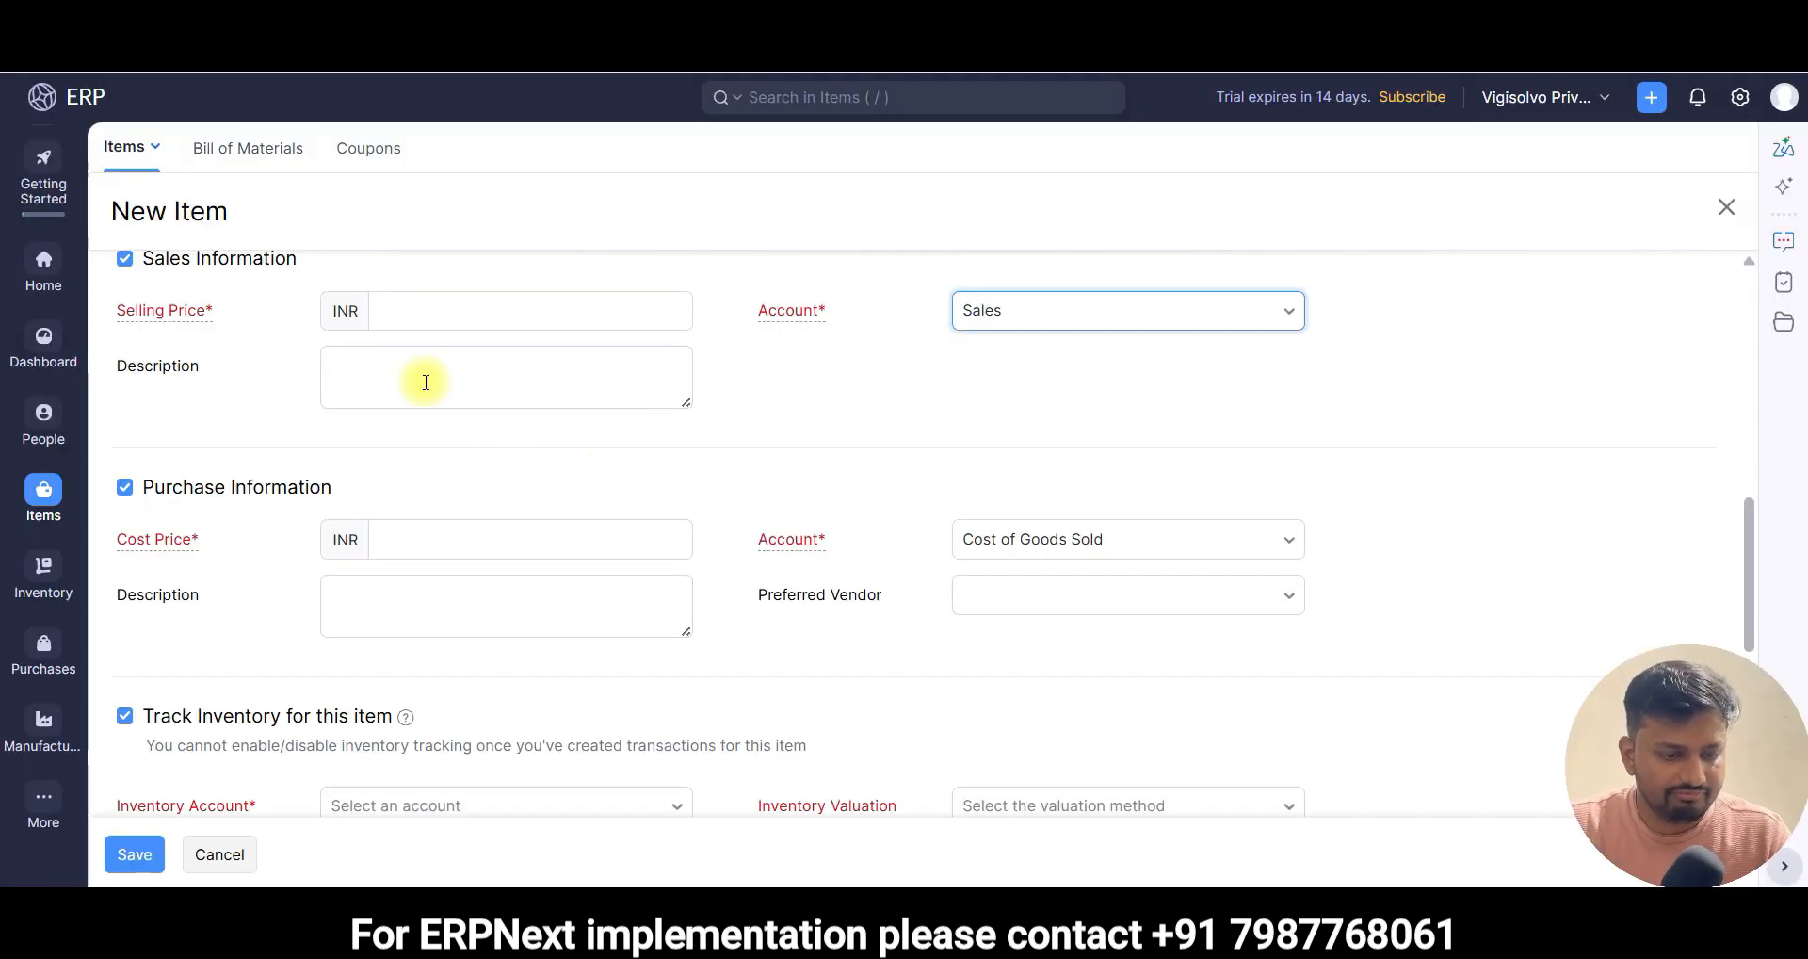
{"action": "left_click", "coordinate": [420, 310]}
{"action": "left_click", "coordinate": [391, 541]}
{"action": "left_click", "coordinate": [579, 306]}
{"action": "type", "text": "85"}
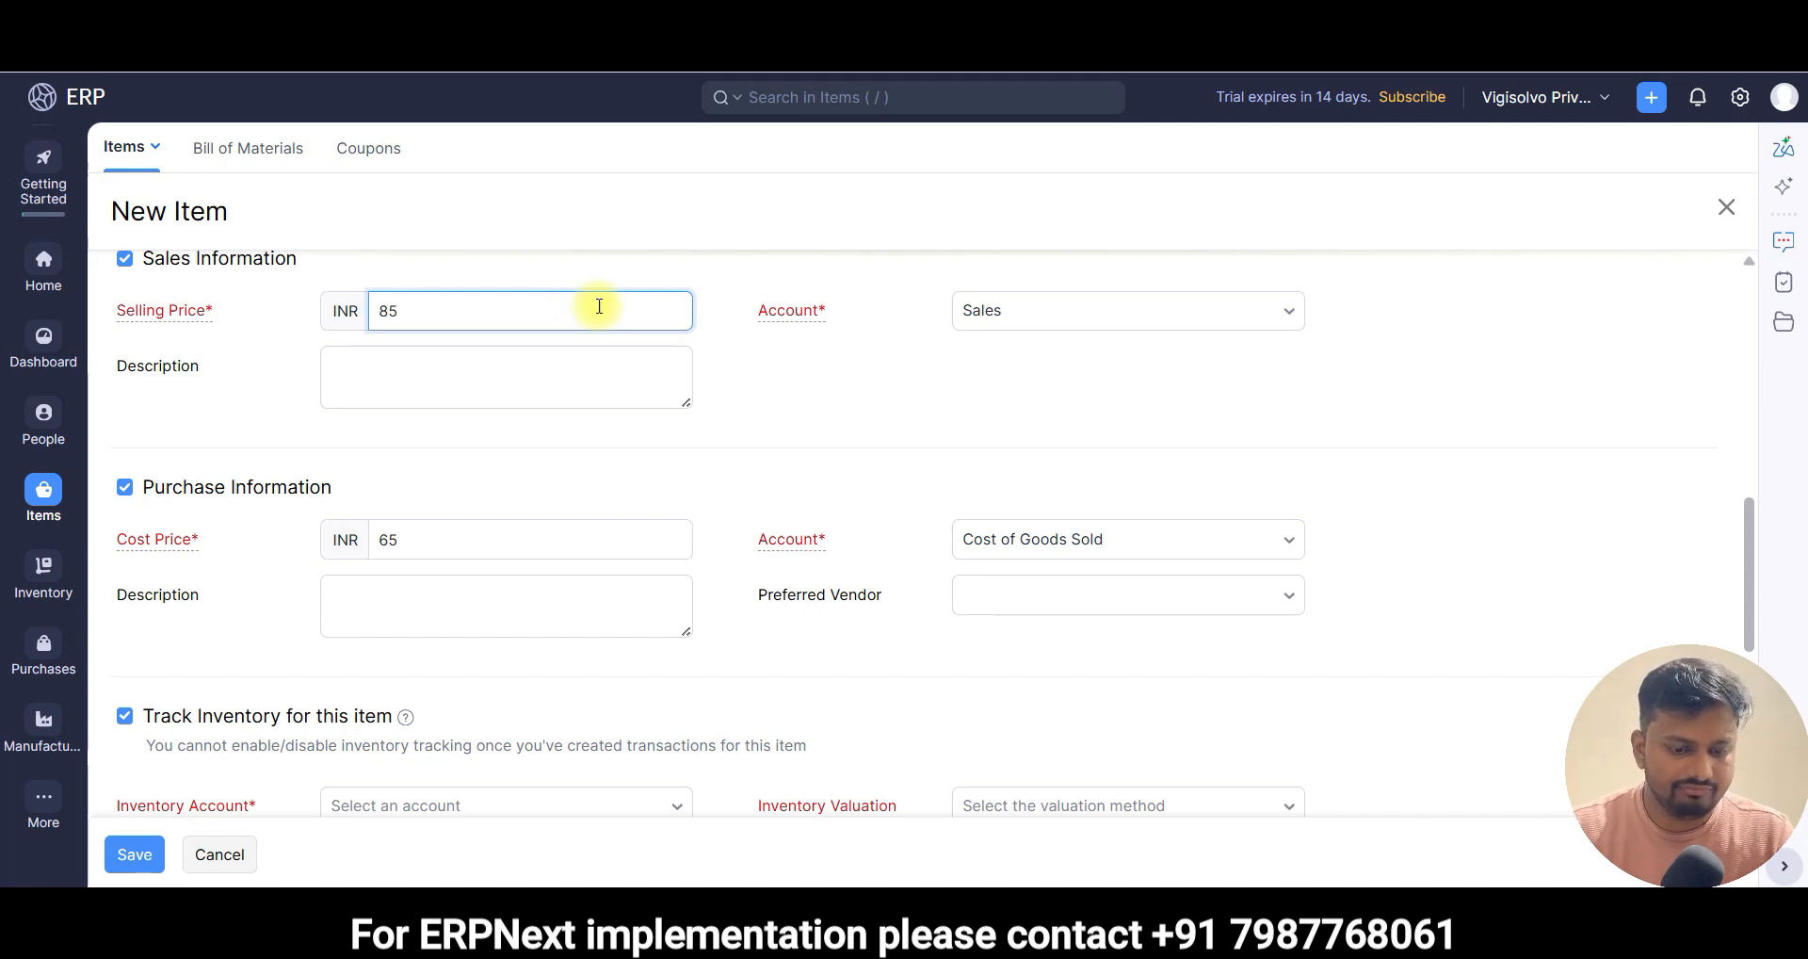
{"action": "left_click", "coordinate": [828, 396]}
- Check the available inventory accounts and try to save the item without choosing an account or valuation method
{"action": "scroll", "coordinate": [565, 464], "scroll_direction": "down", "scroll_amount": 4}
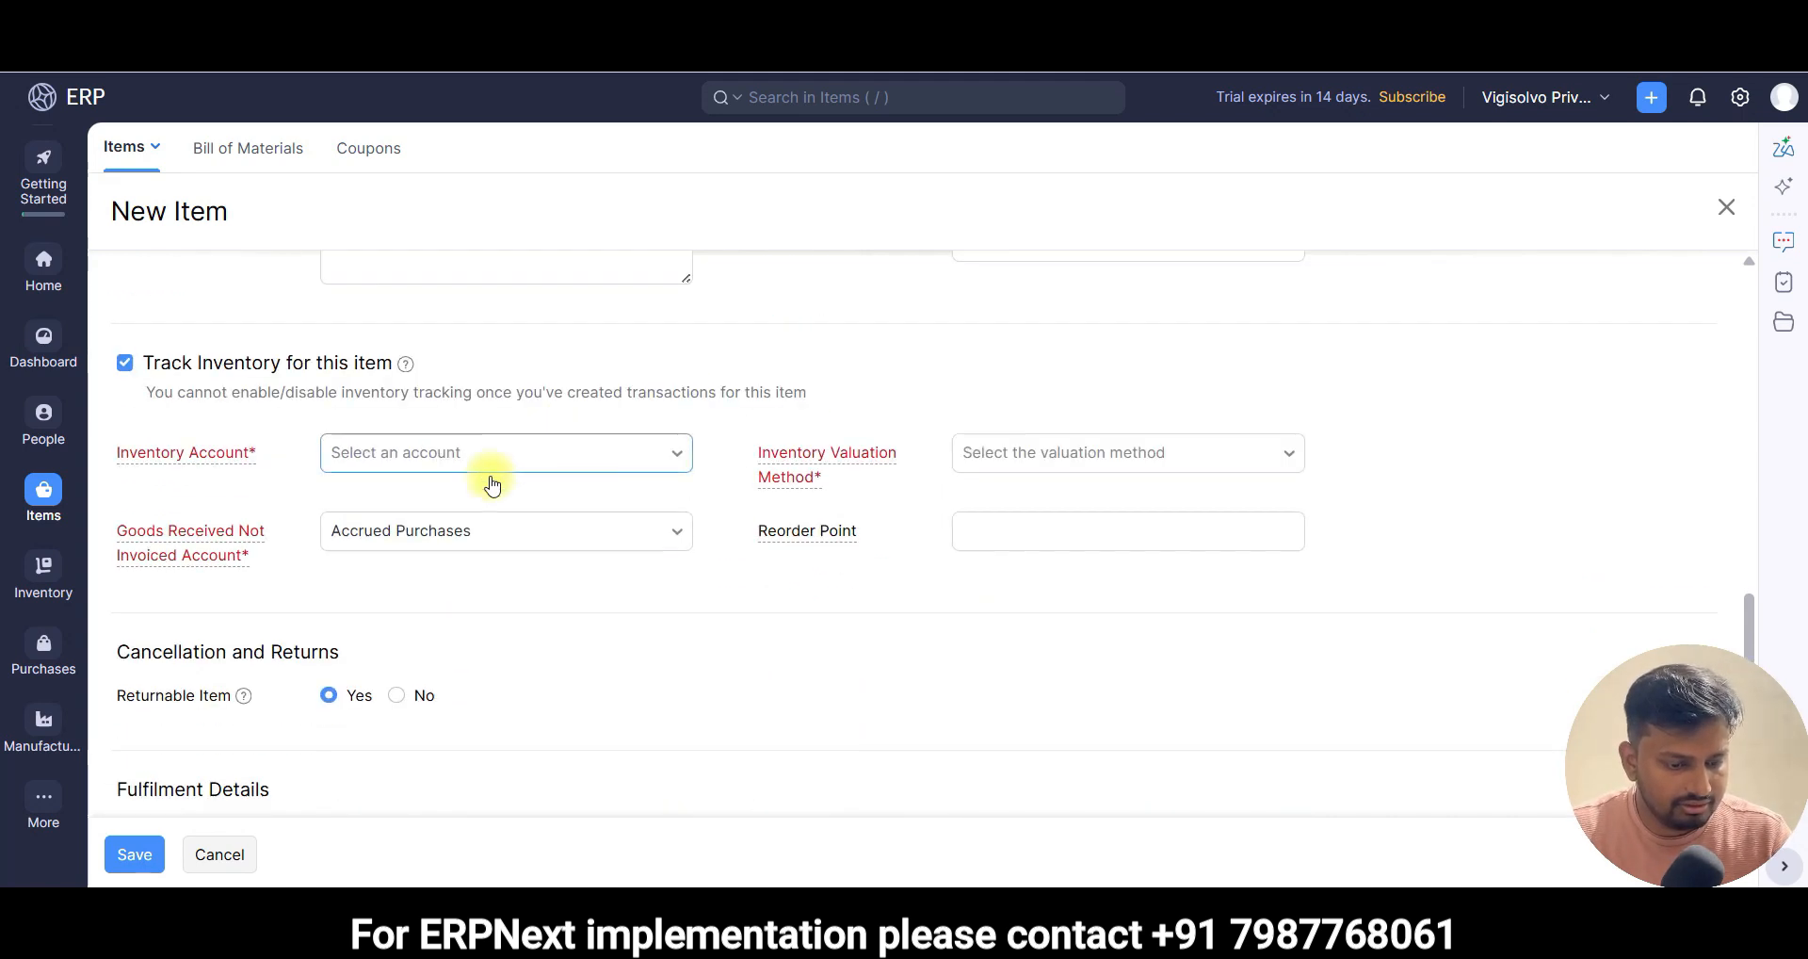
{"action": "left_click", "coordinate": [405, 470]}
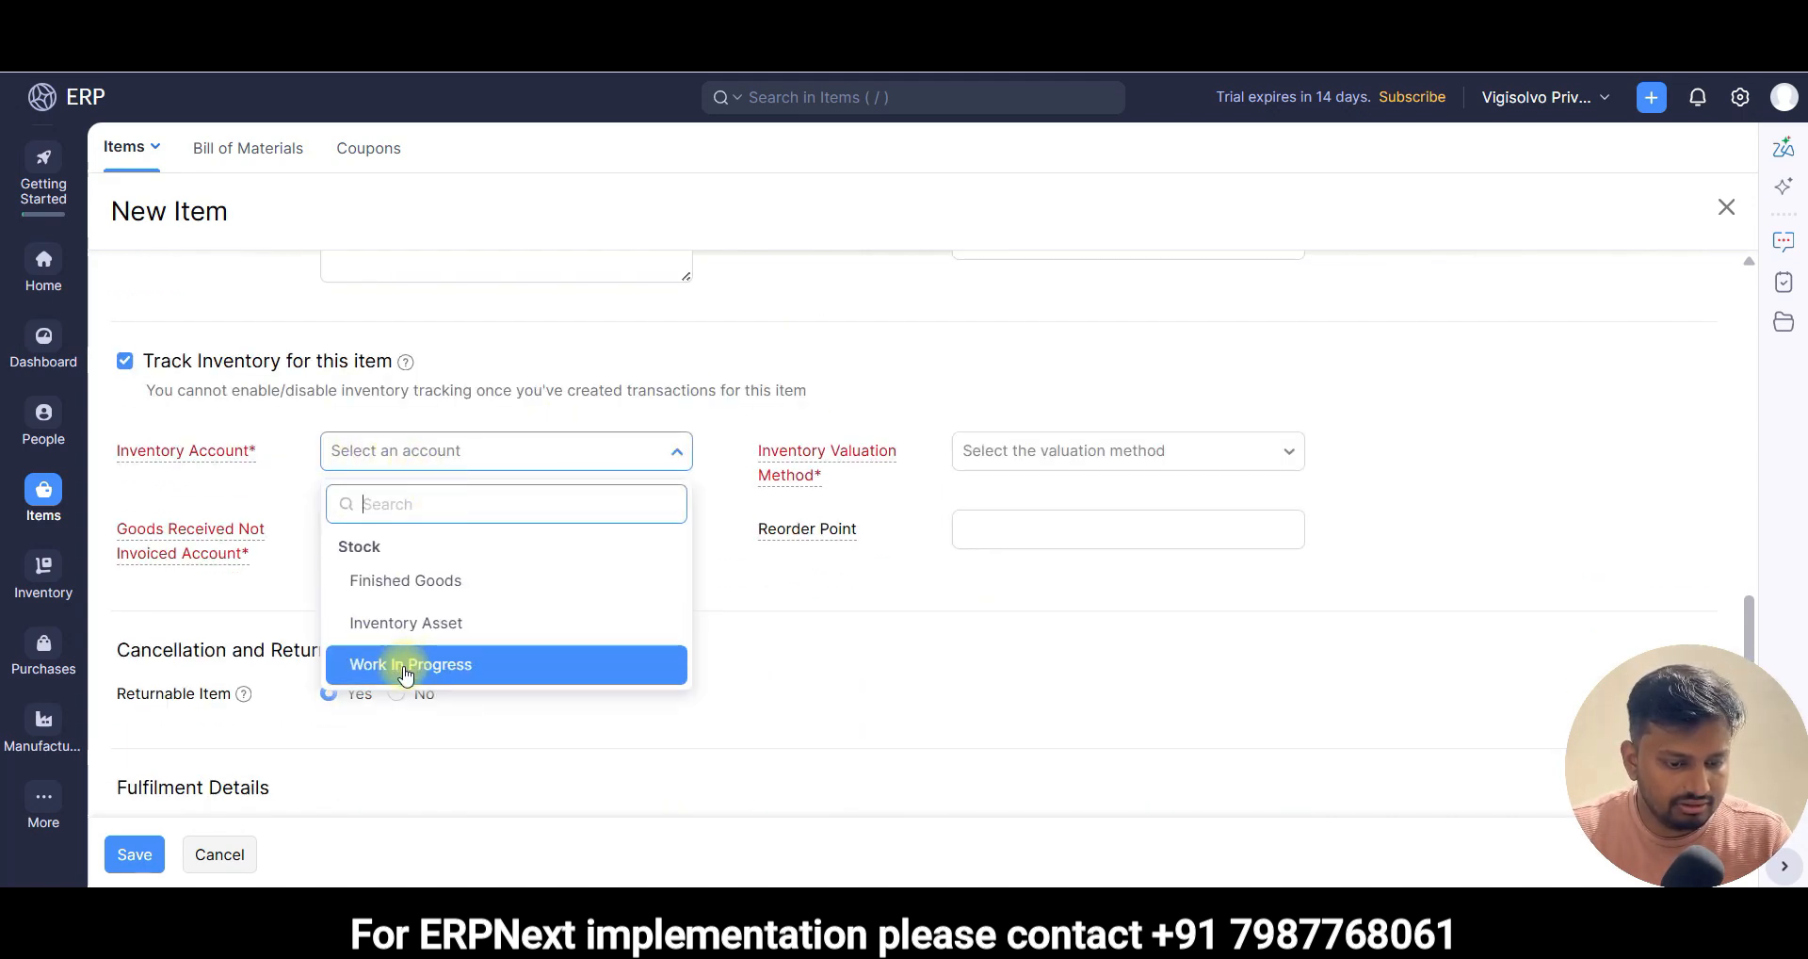
{"action": "scroll", "coordinate": [444, 665], "scroll_direction": "down", "scroll_amount": 2}
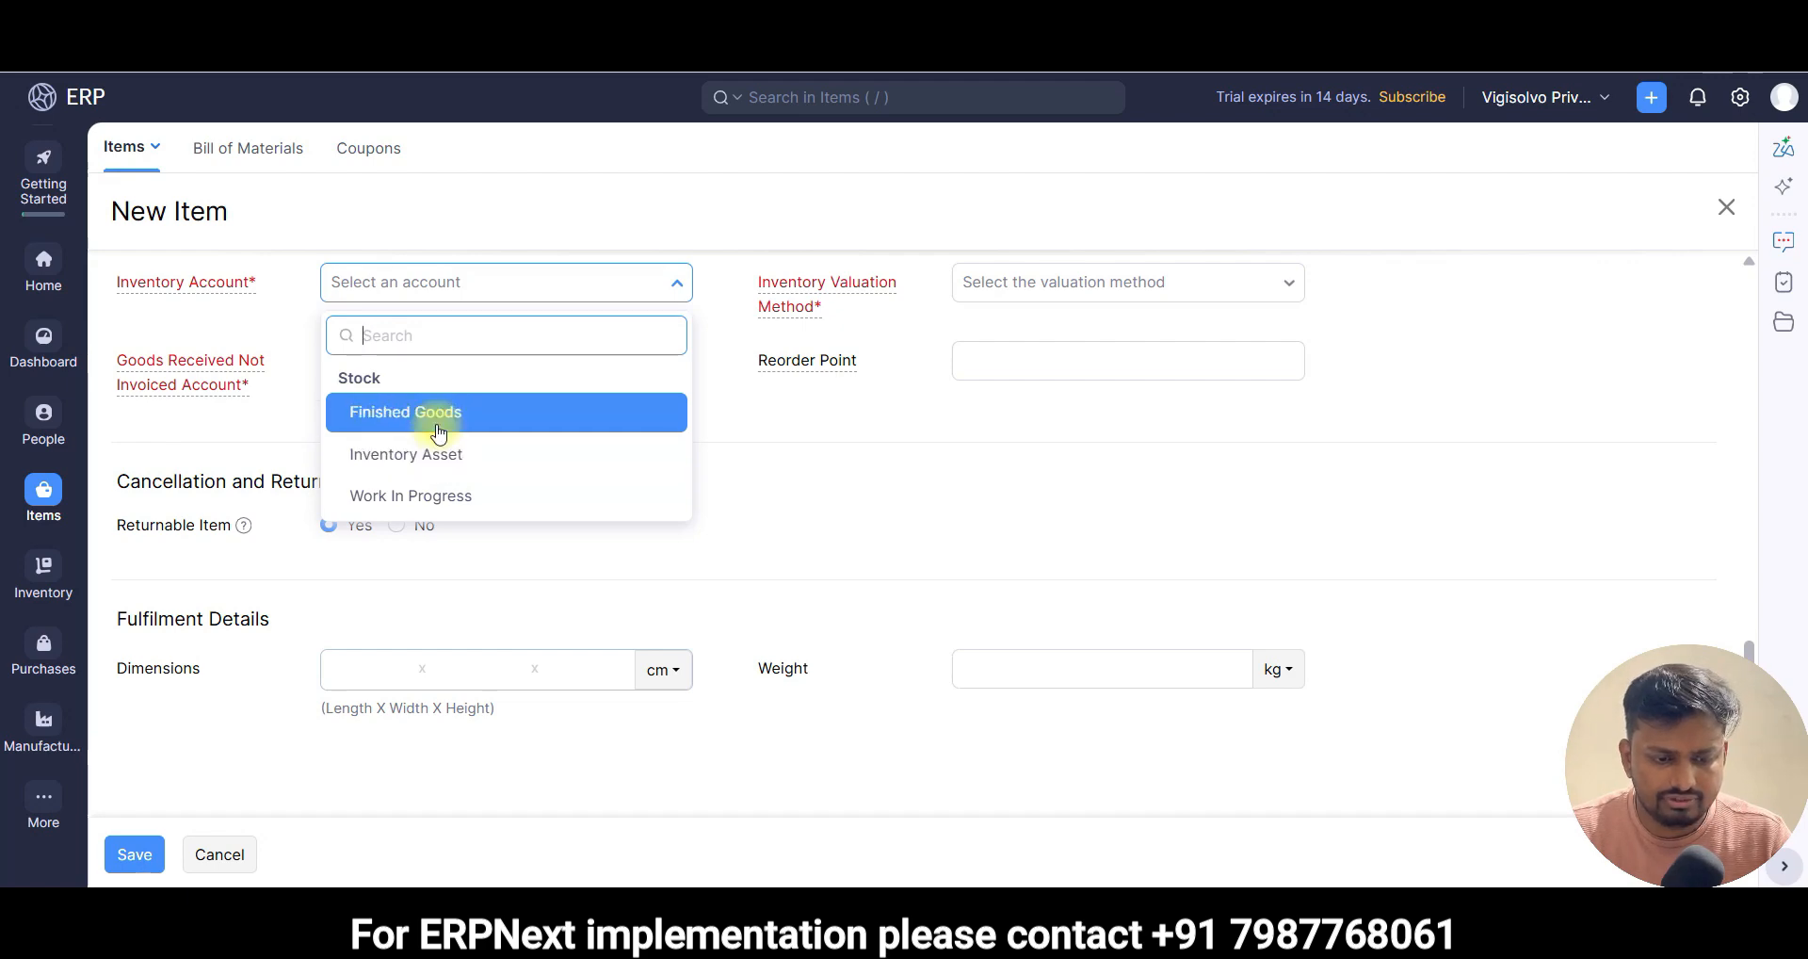
{"action": "left_click", "coordinate": [1015, 452]}
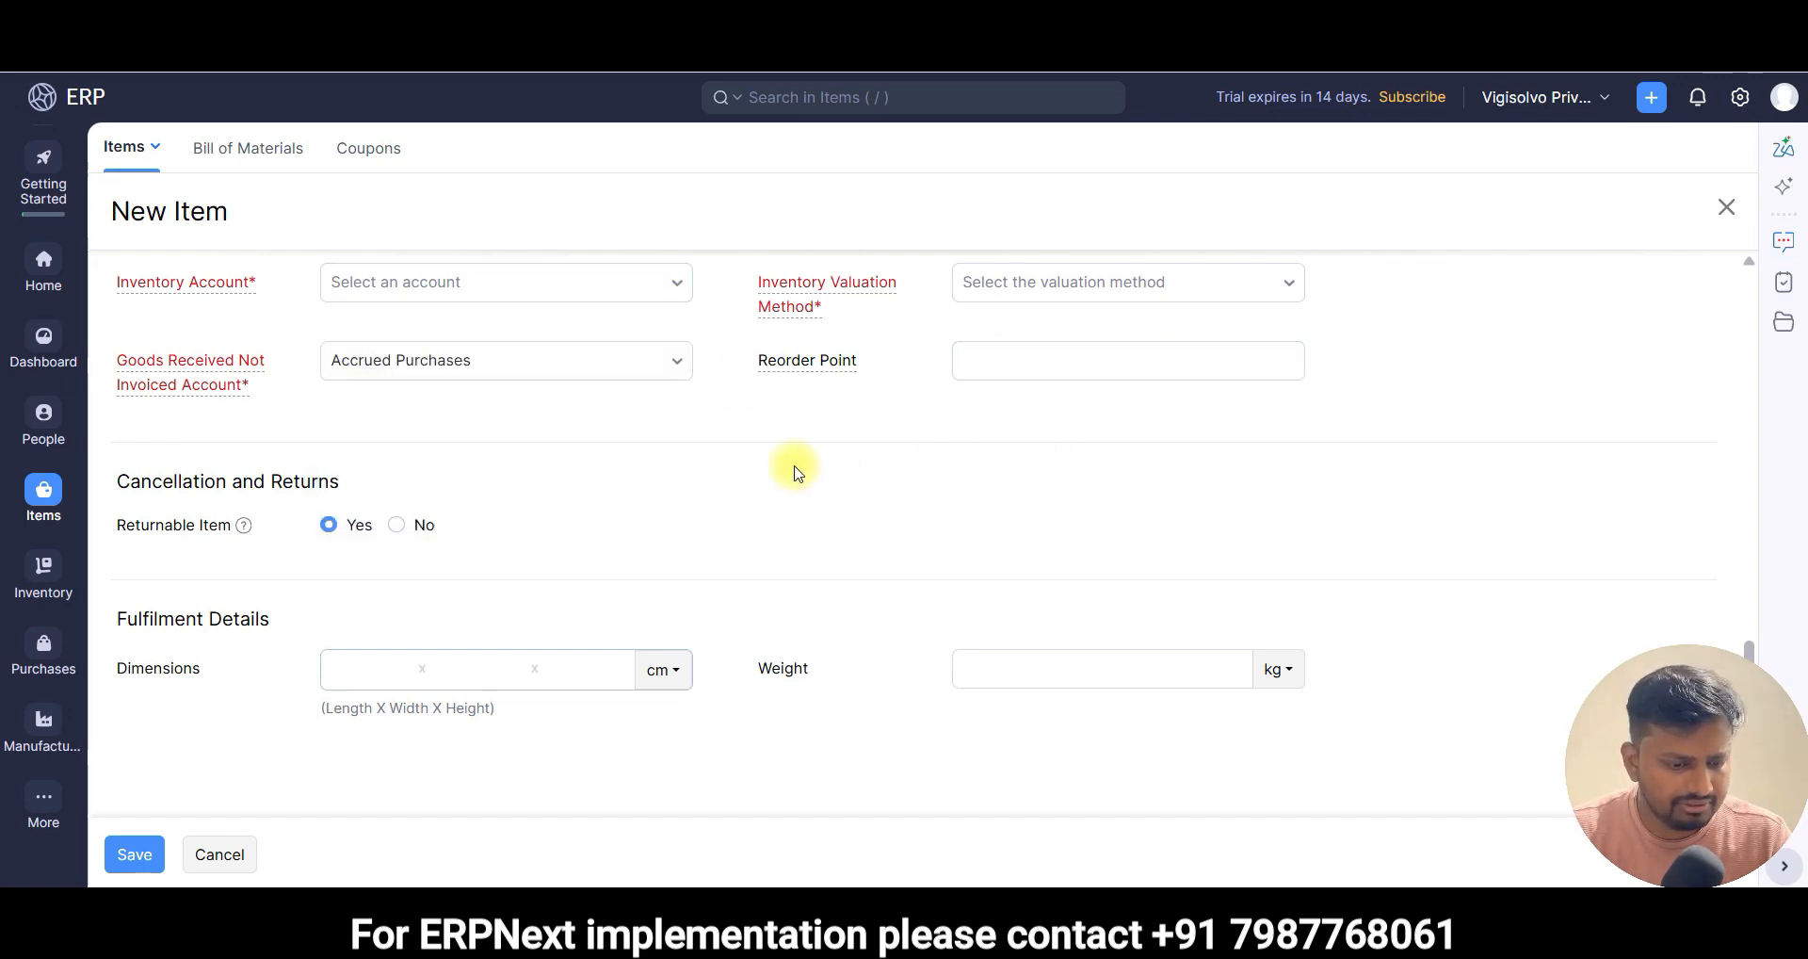
{"action": "scroll", "coordinate": [341, 491], "scroll_direction": "up", "scroll_amount": 1}
{"action": "scroll", "coordinate": [341, 491], "scroll_direction": "up", "scroll_amount": 10}
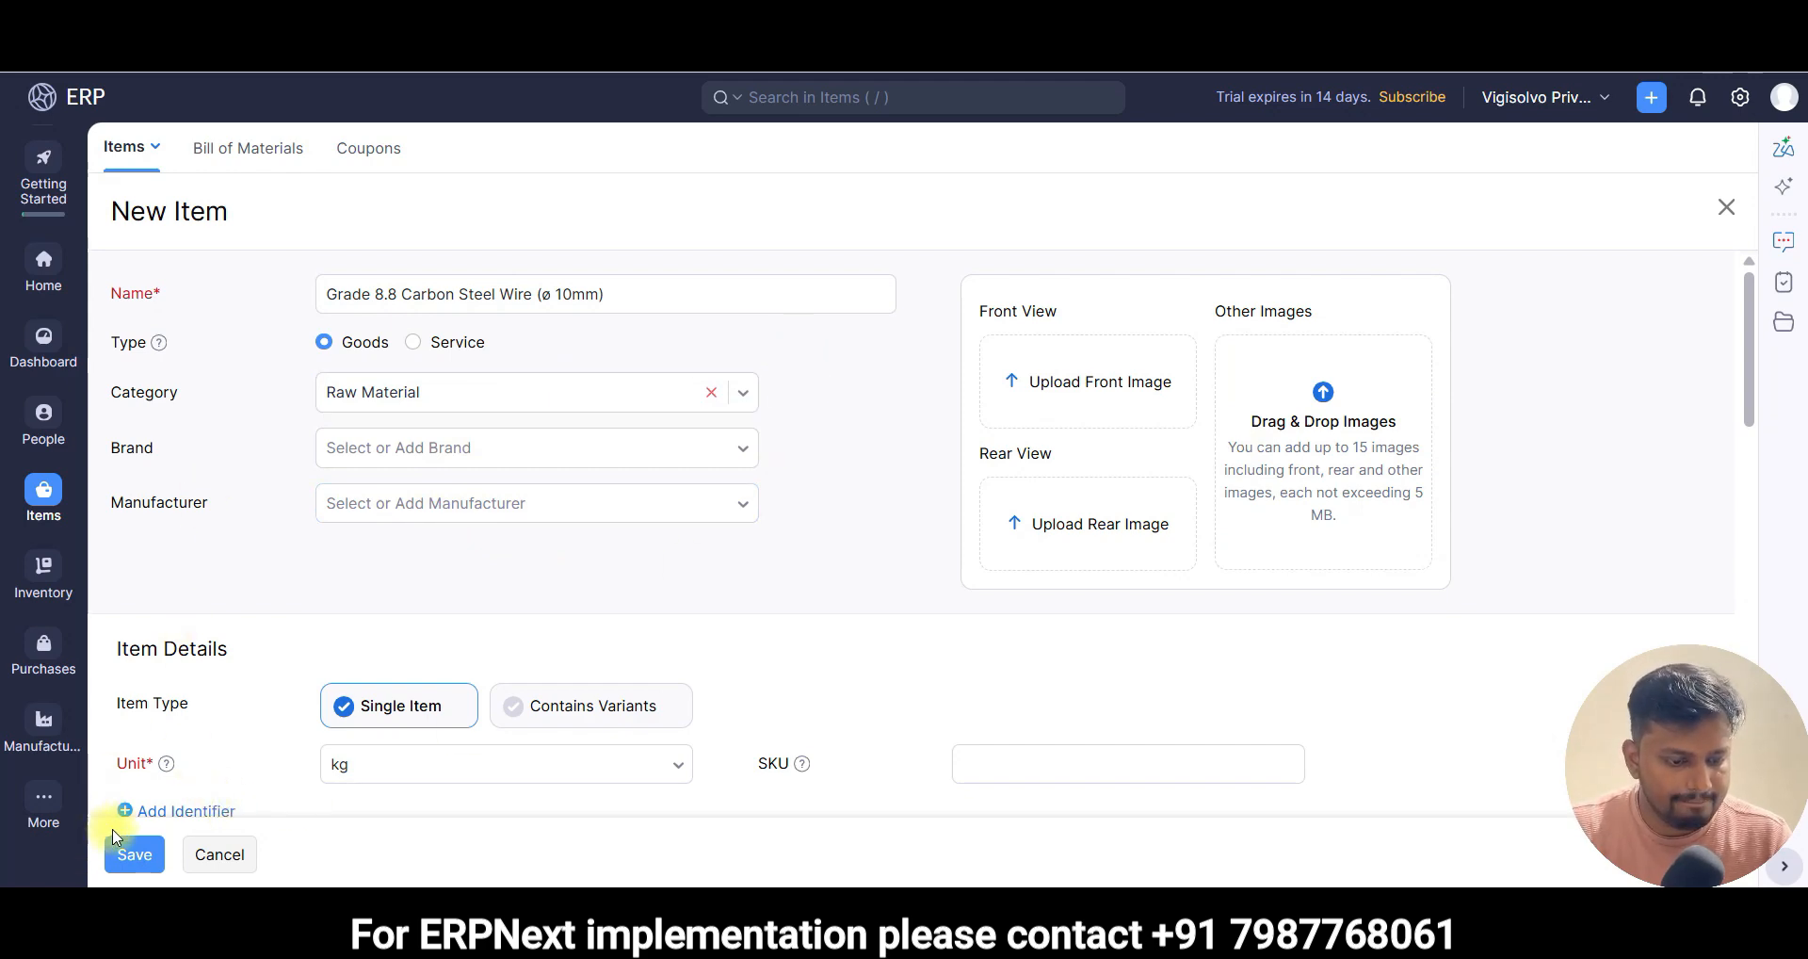
{"action": "left_click", "coordinate": [131, 850]}
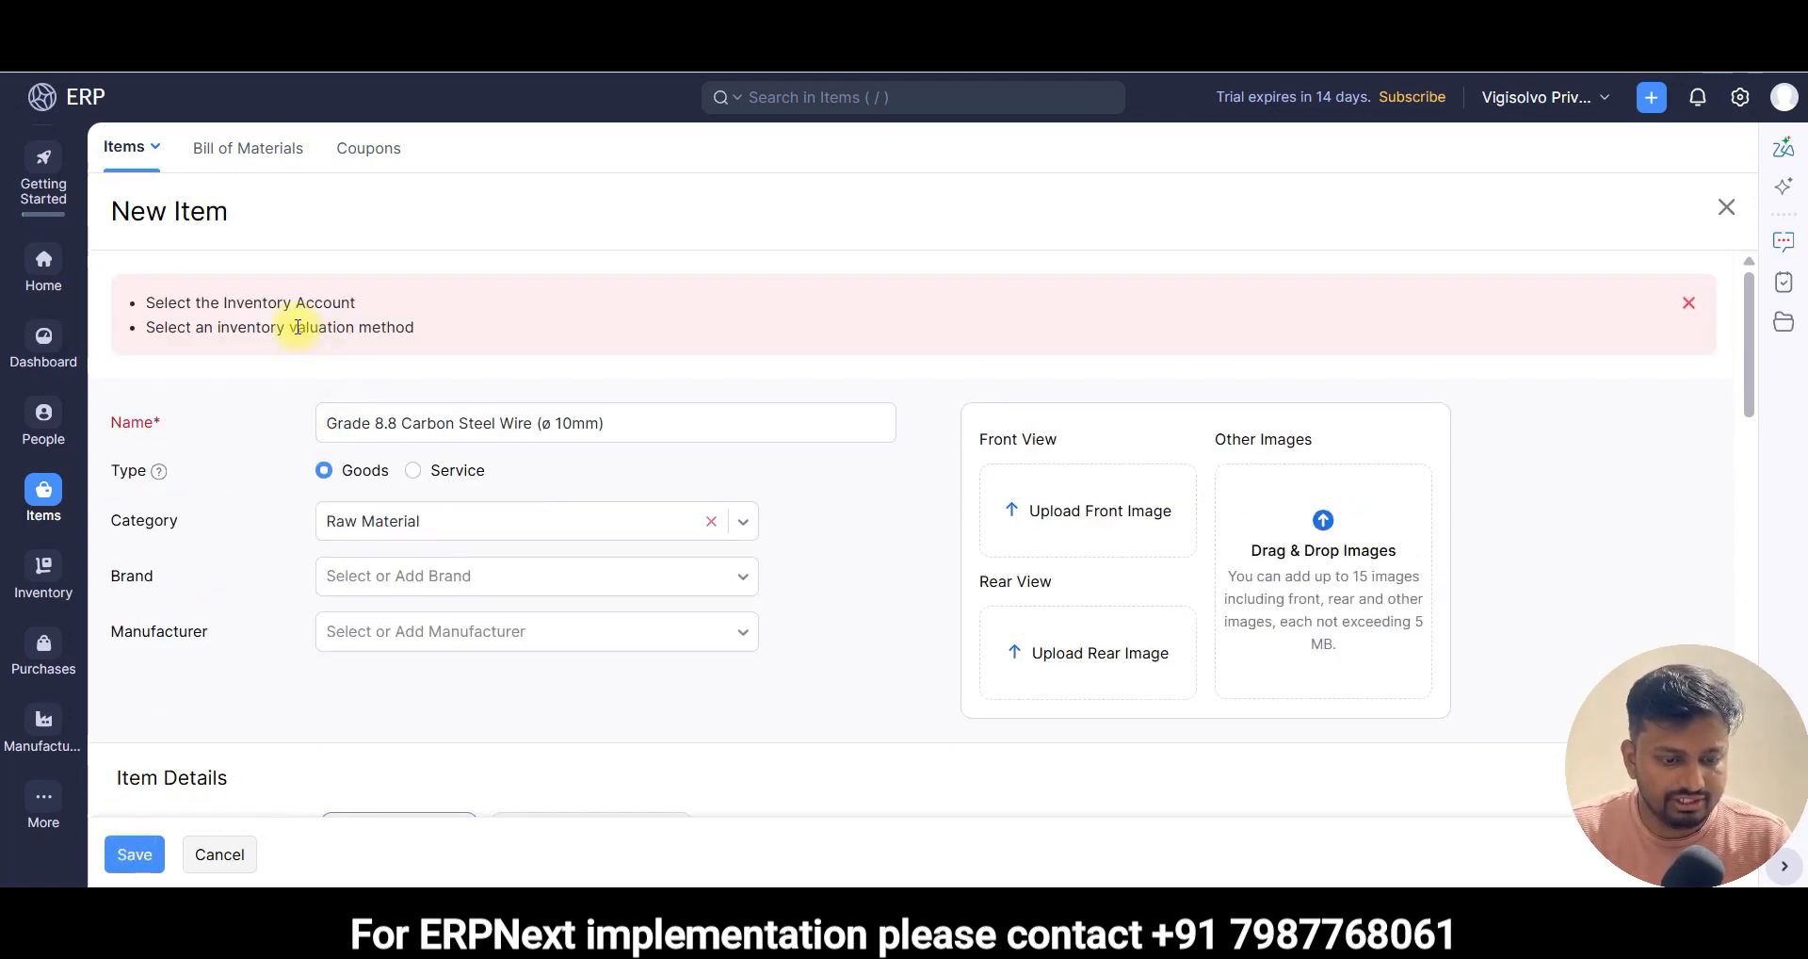
- Set the item's inventory account to Finished Goods and its inventory valuation method to FIFO (First In, First Out)
{"action": "scroll", "coordinate": [505, 446], "scroll_direction": "down", "scroll_amount": 15}
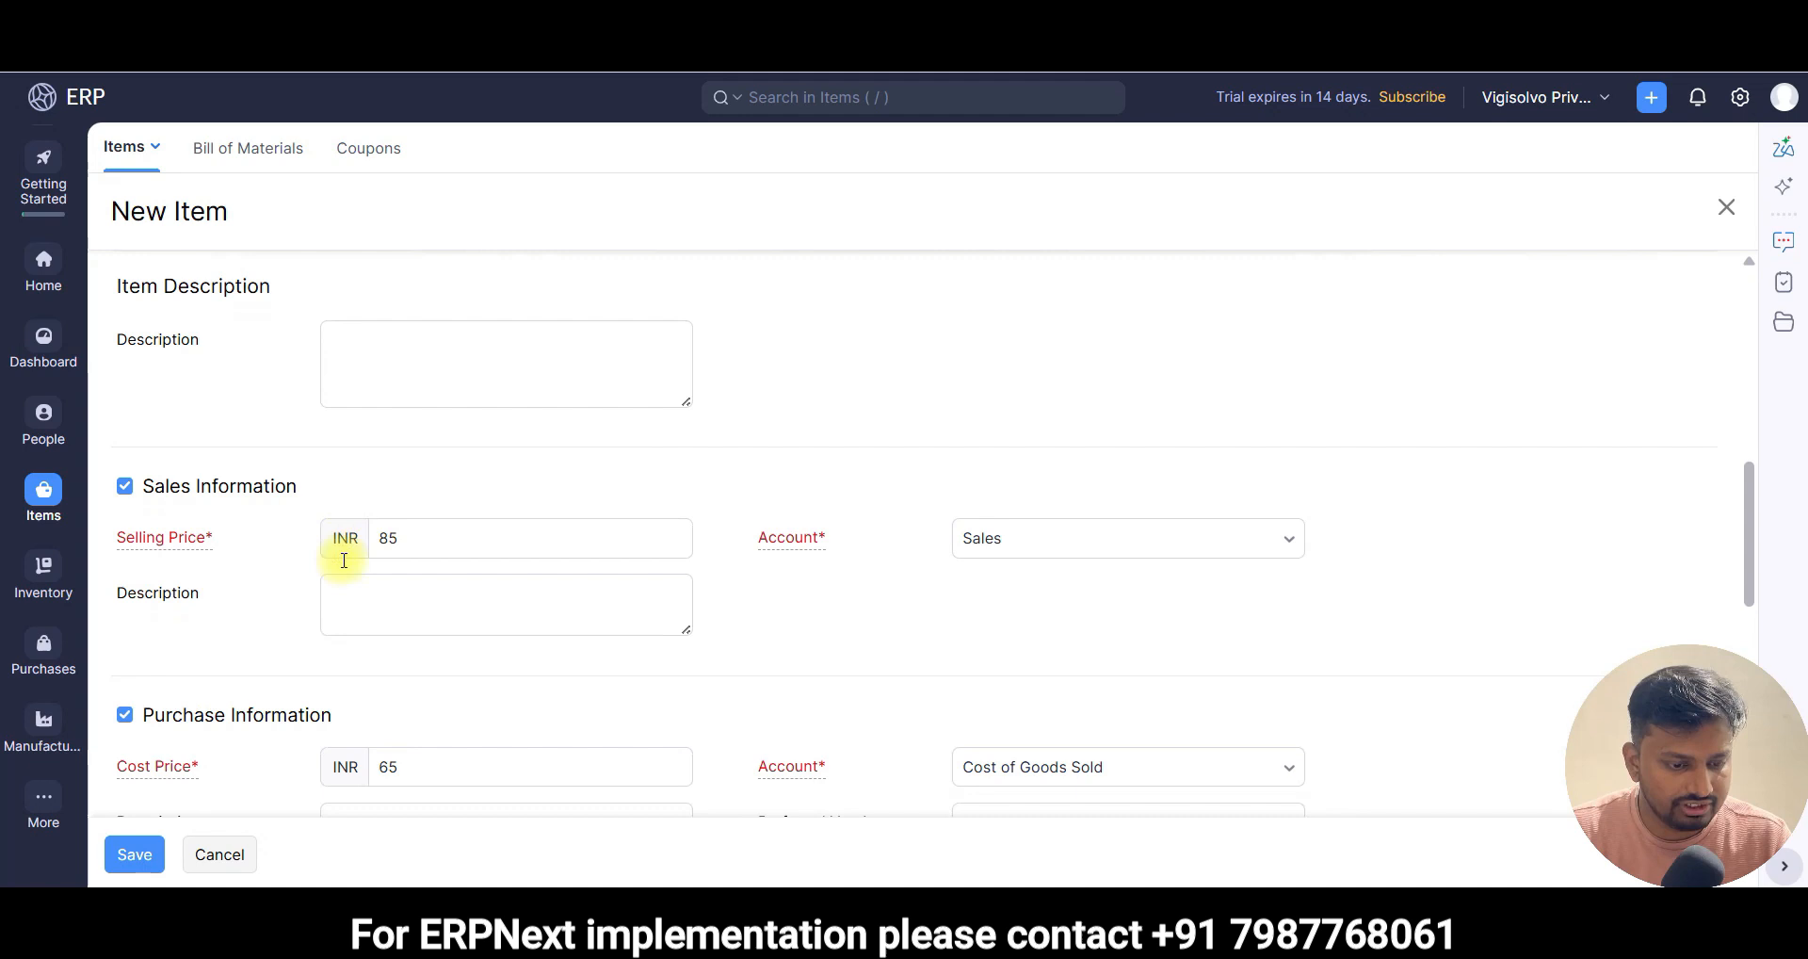
{"action": "scroll", "coordinate": [341, 566], "scroll_direction": "down", "scroll_amount": 1}
{"action": "left_click", "coordinate": [468, 464]}
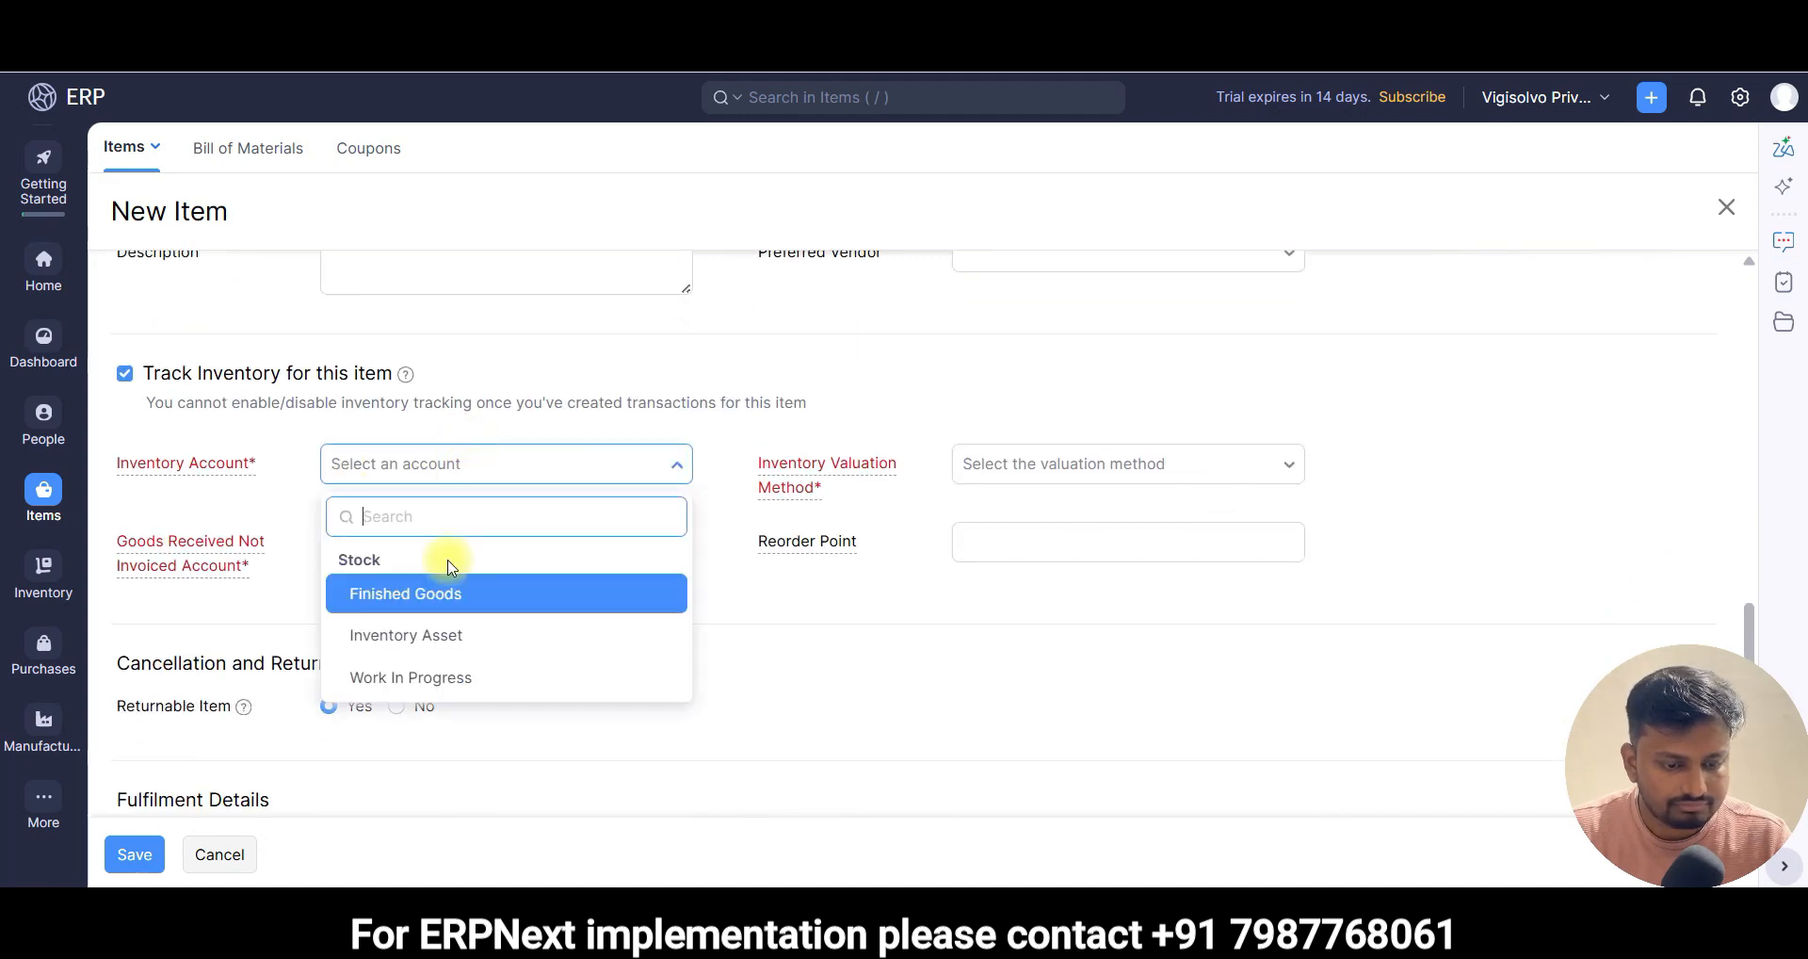
{"action": "left_click", "coordinate": [438, 592]}
{"action": "left_click", "coordinate": [396, 552]}
{"action": "left_click", "coordinate": [425, 553]}
{"action": "left_click", "coordinate": [978, 461]}
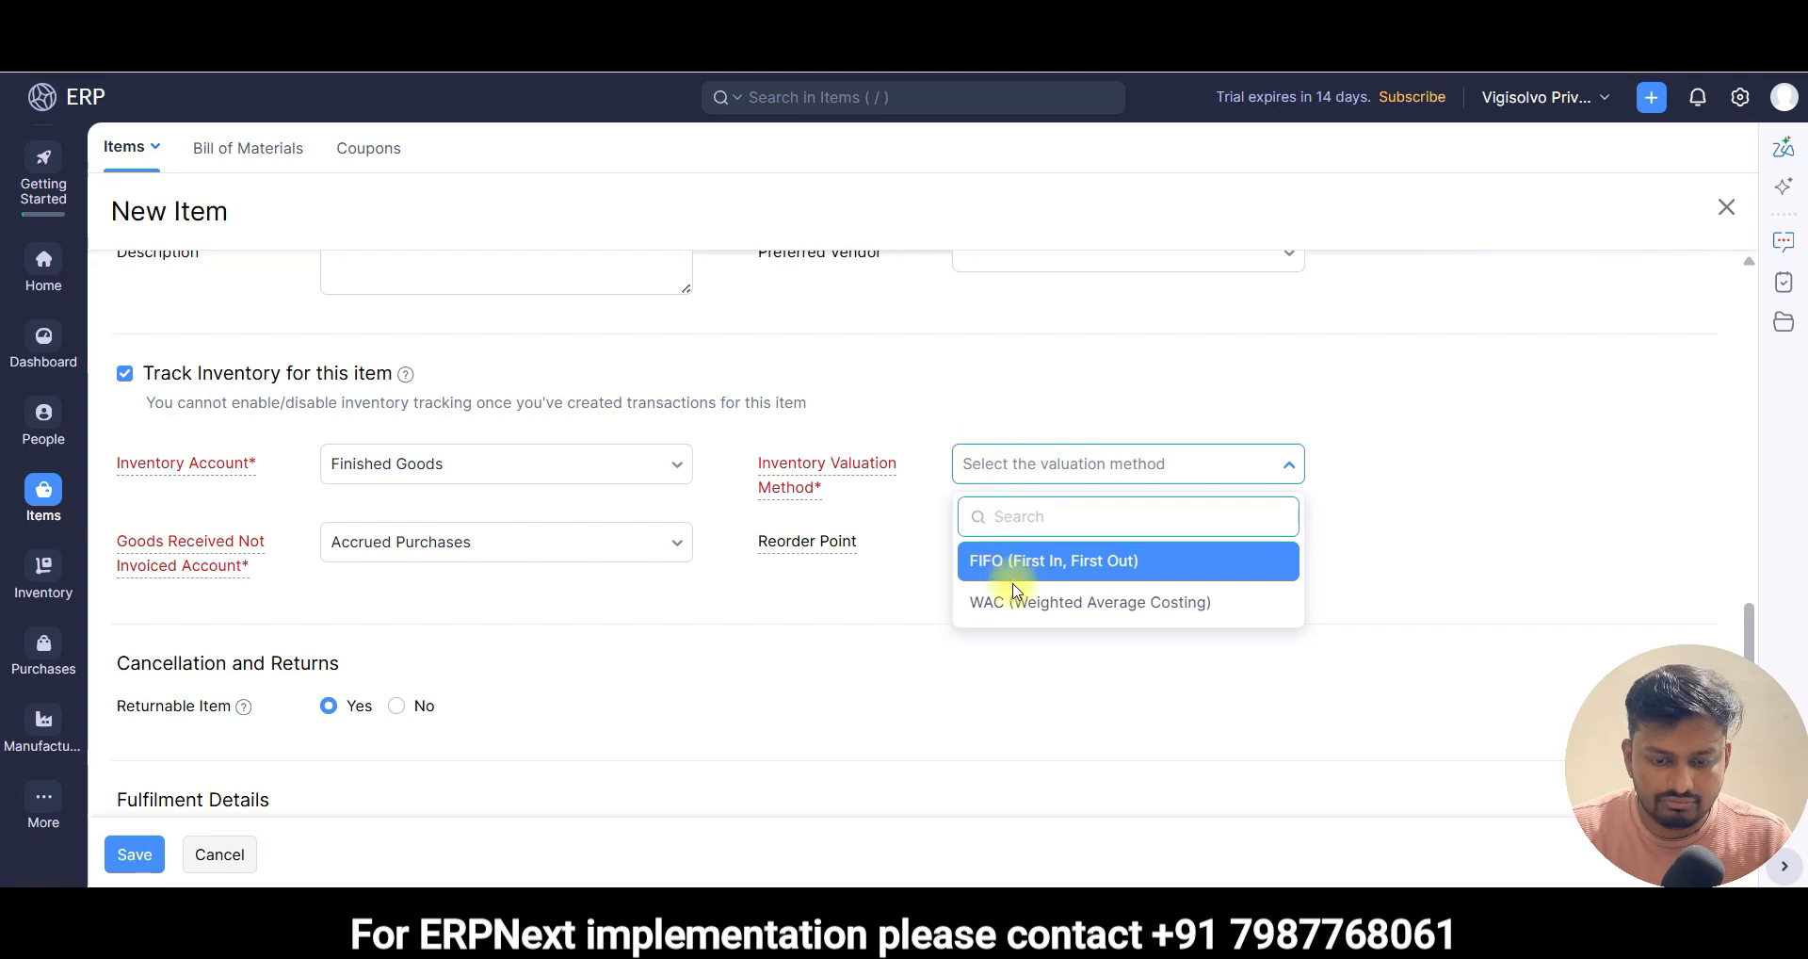
{"action": "left_click", "coordinate": [1040, 569]}
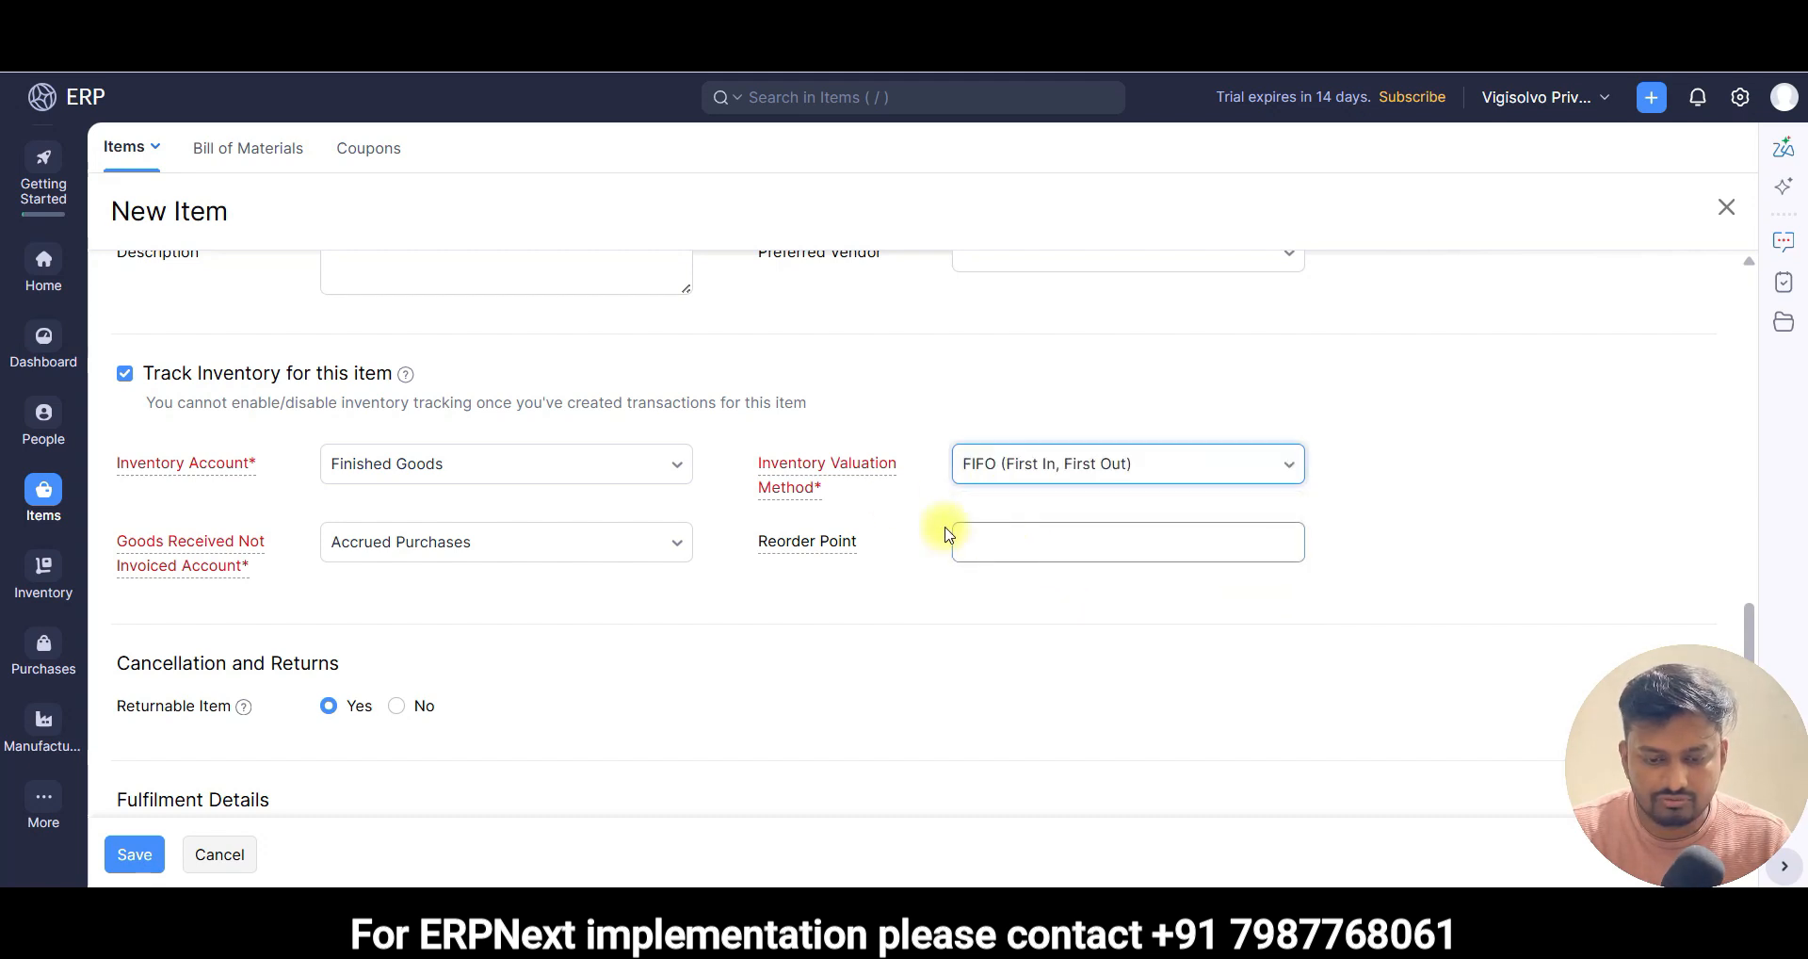
- Save the completed steel wire item, dismissing the browser's page-saving dialog
{"action": "scroll", "coordinate": [622, 612], "scroll_direction": "down", "scroll_amount": 2}
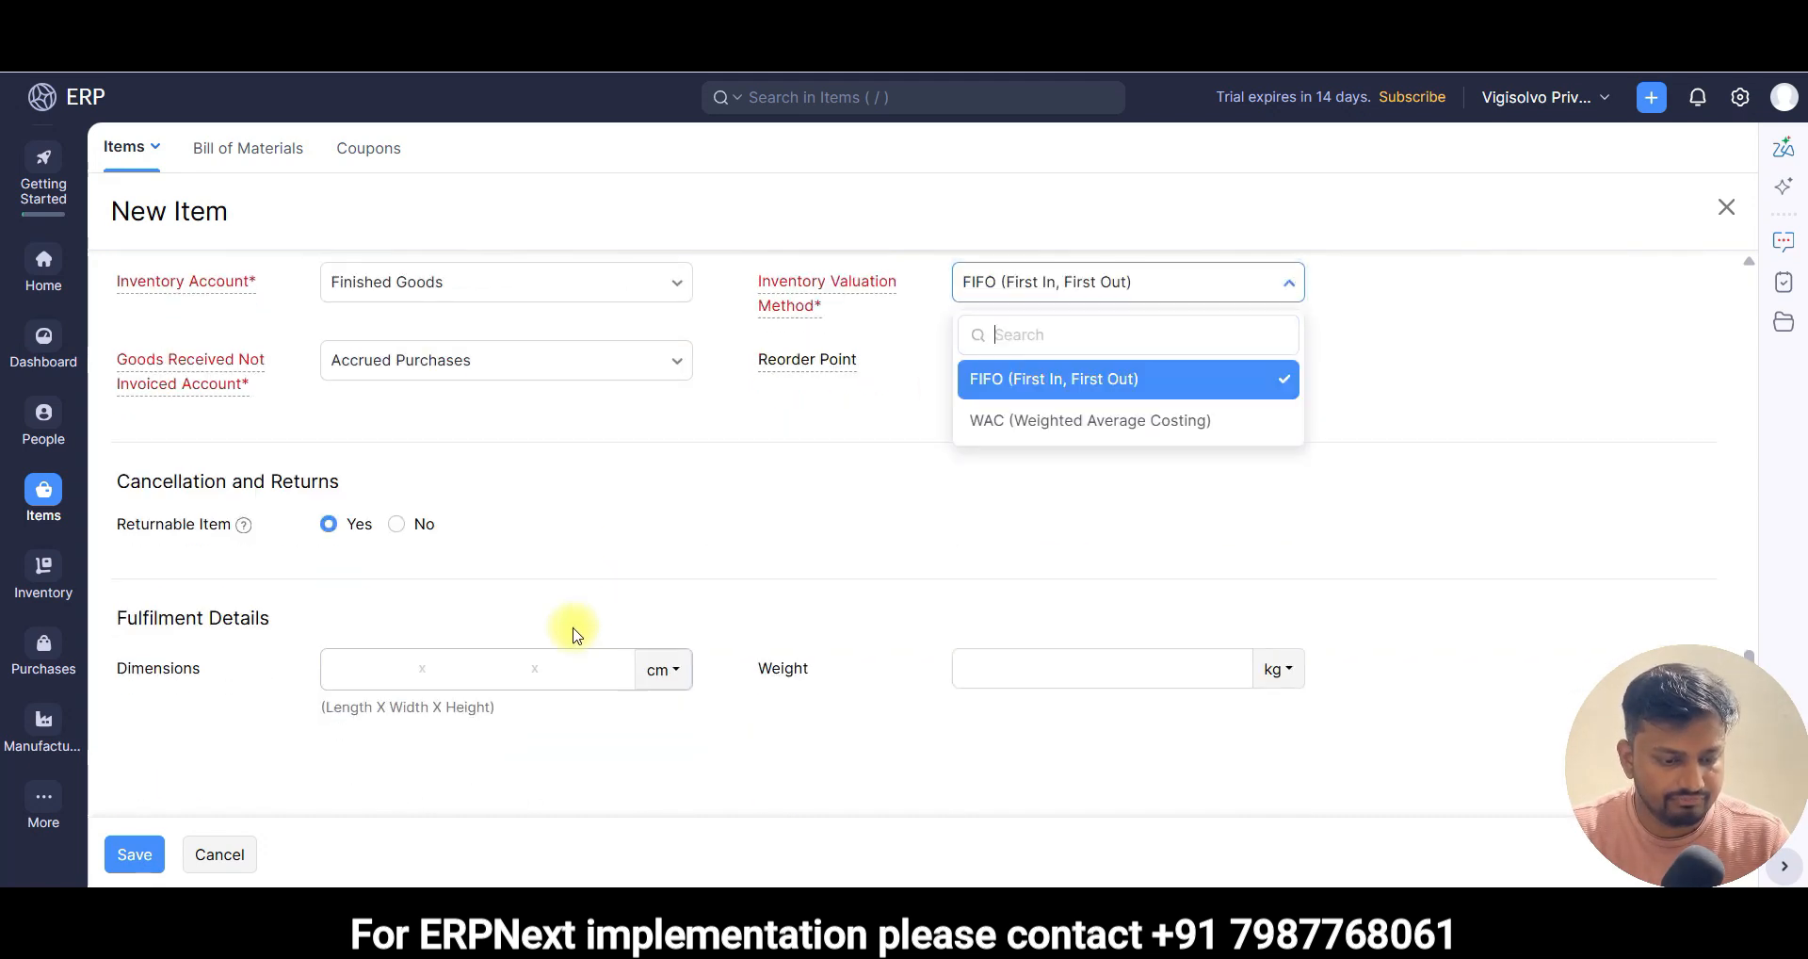
{"action": "key", "text": "ctrl+s"}
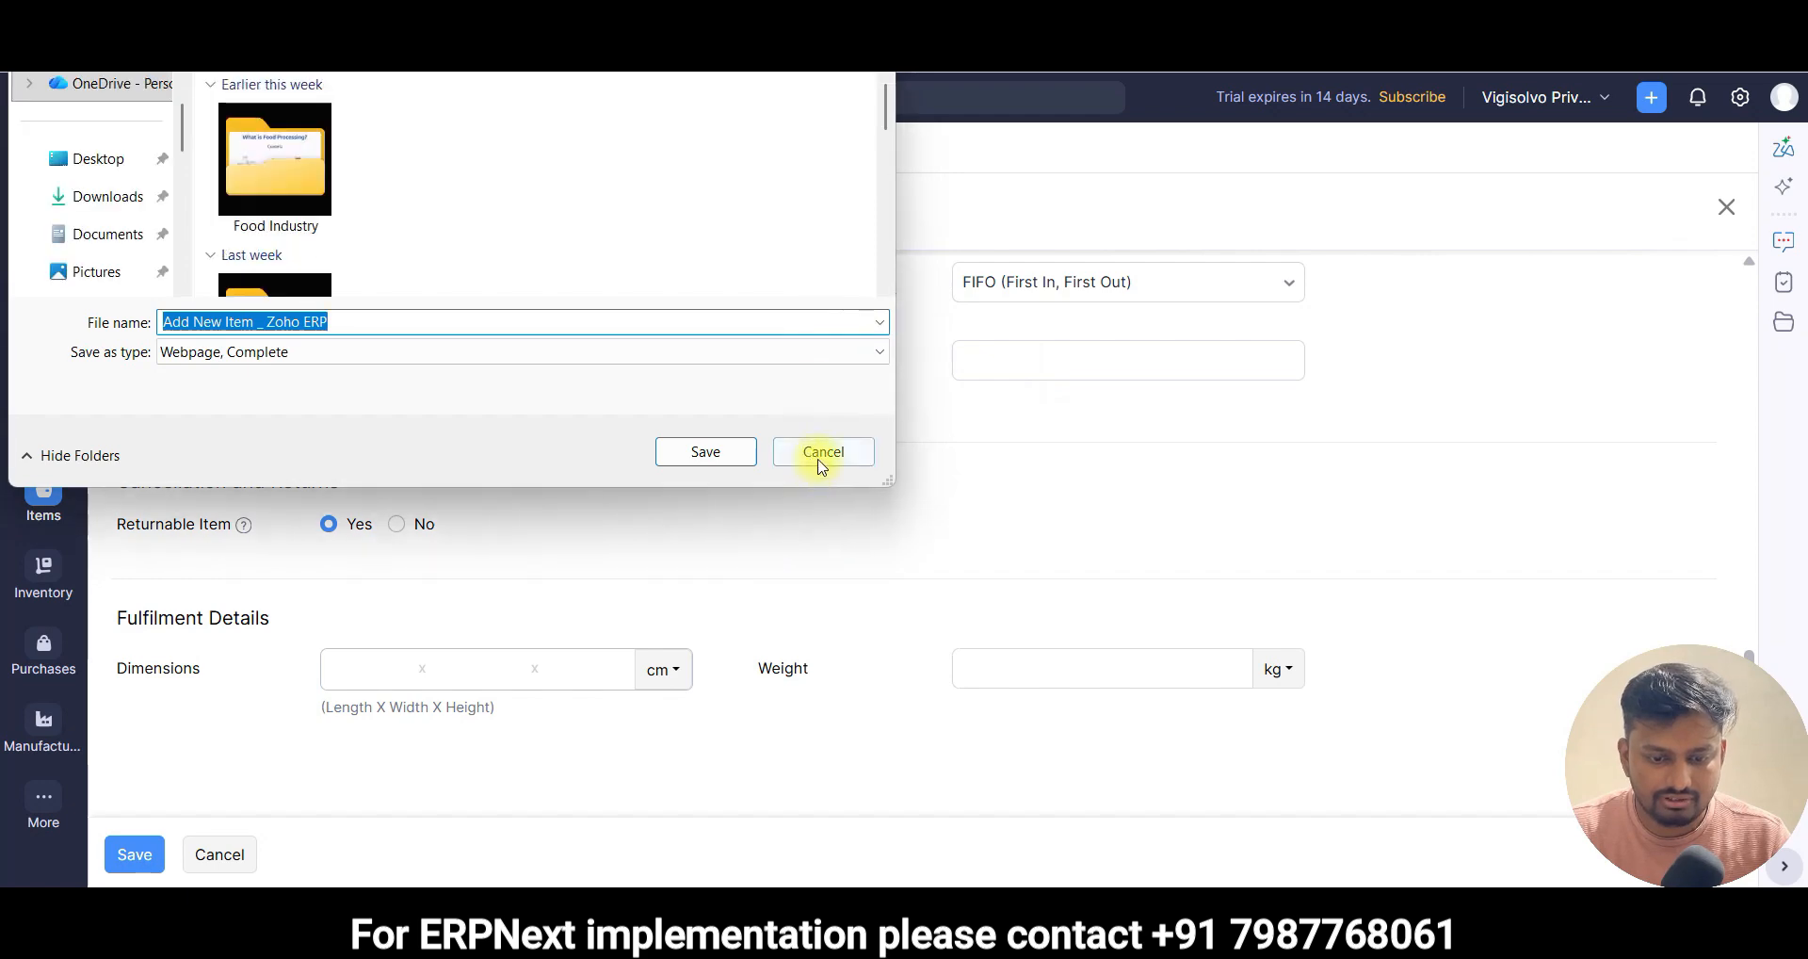
{"action": "left_click", "coordinate": [808, 440]}
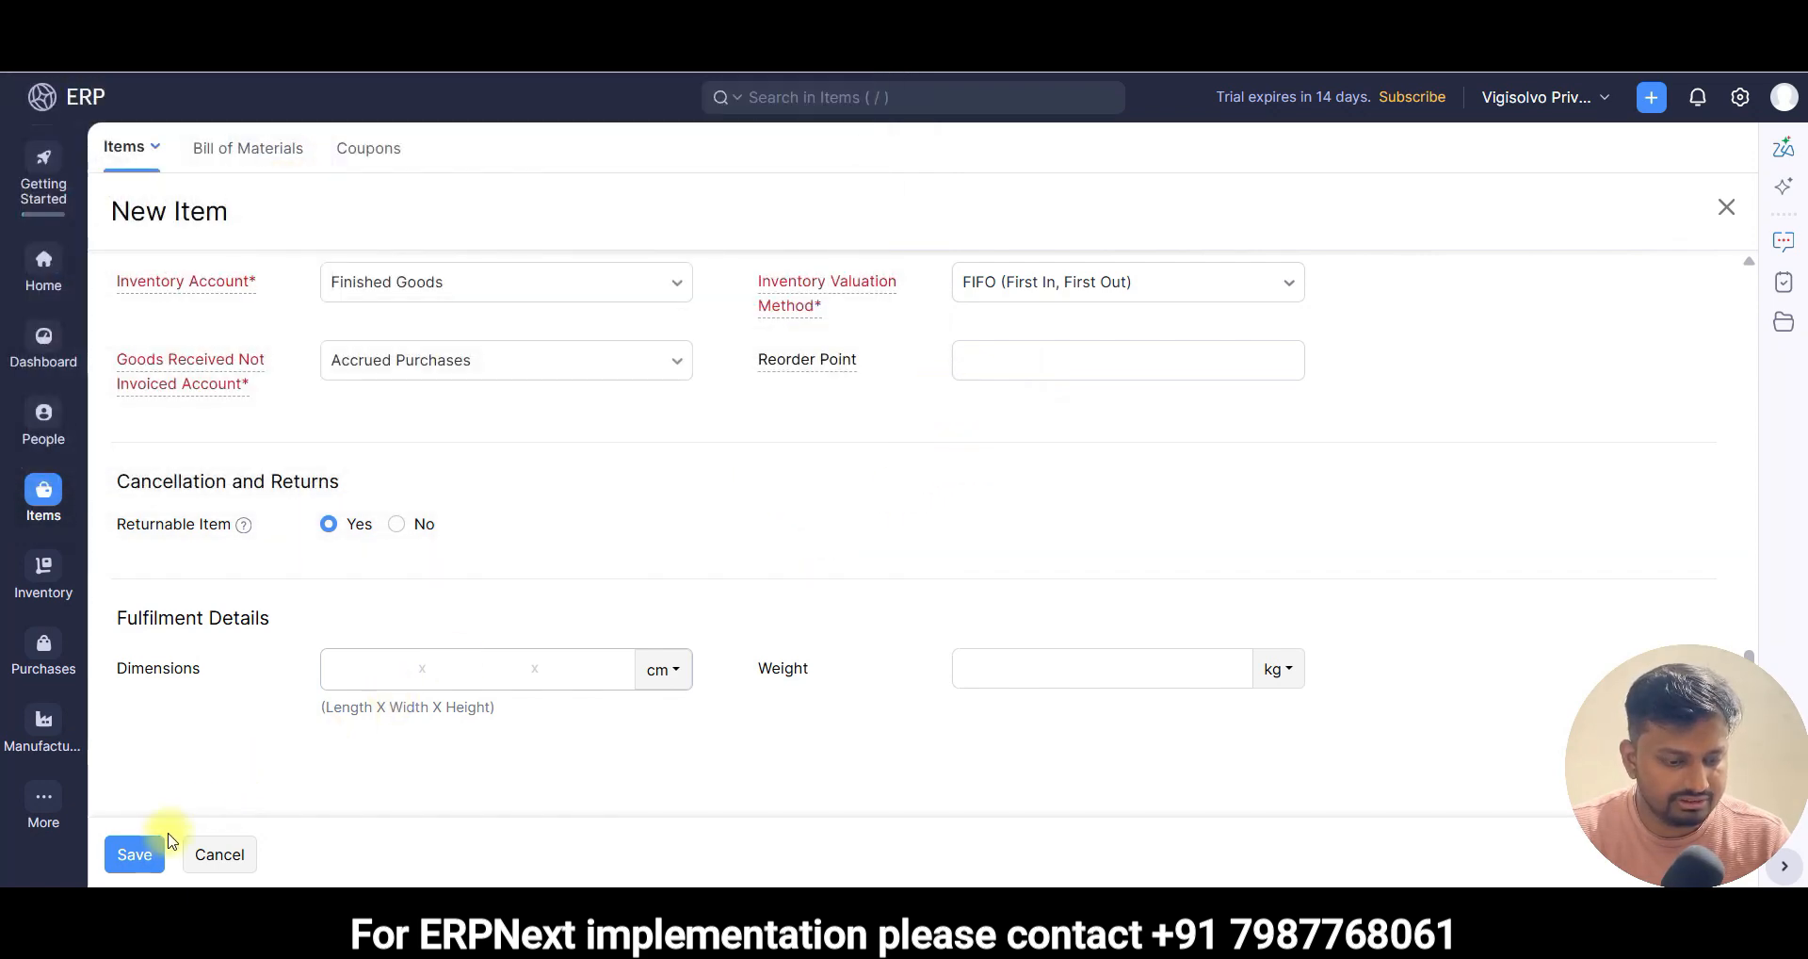
{"action": "left_click", "coordinate": [138, 854]}
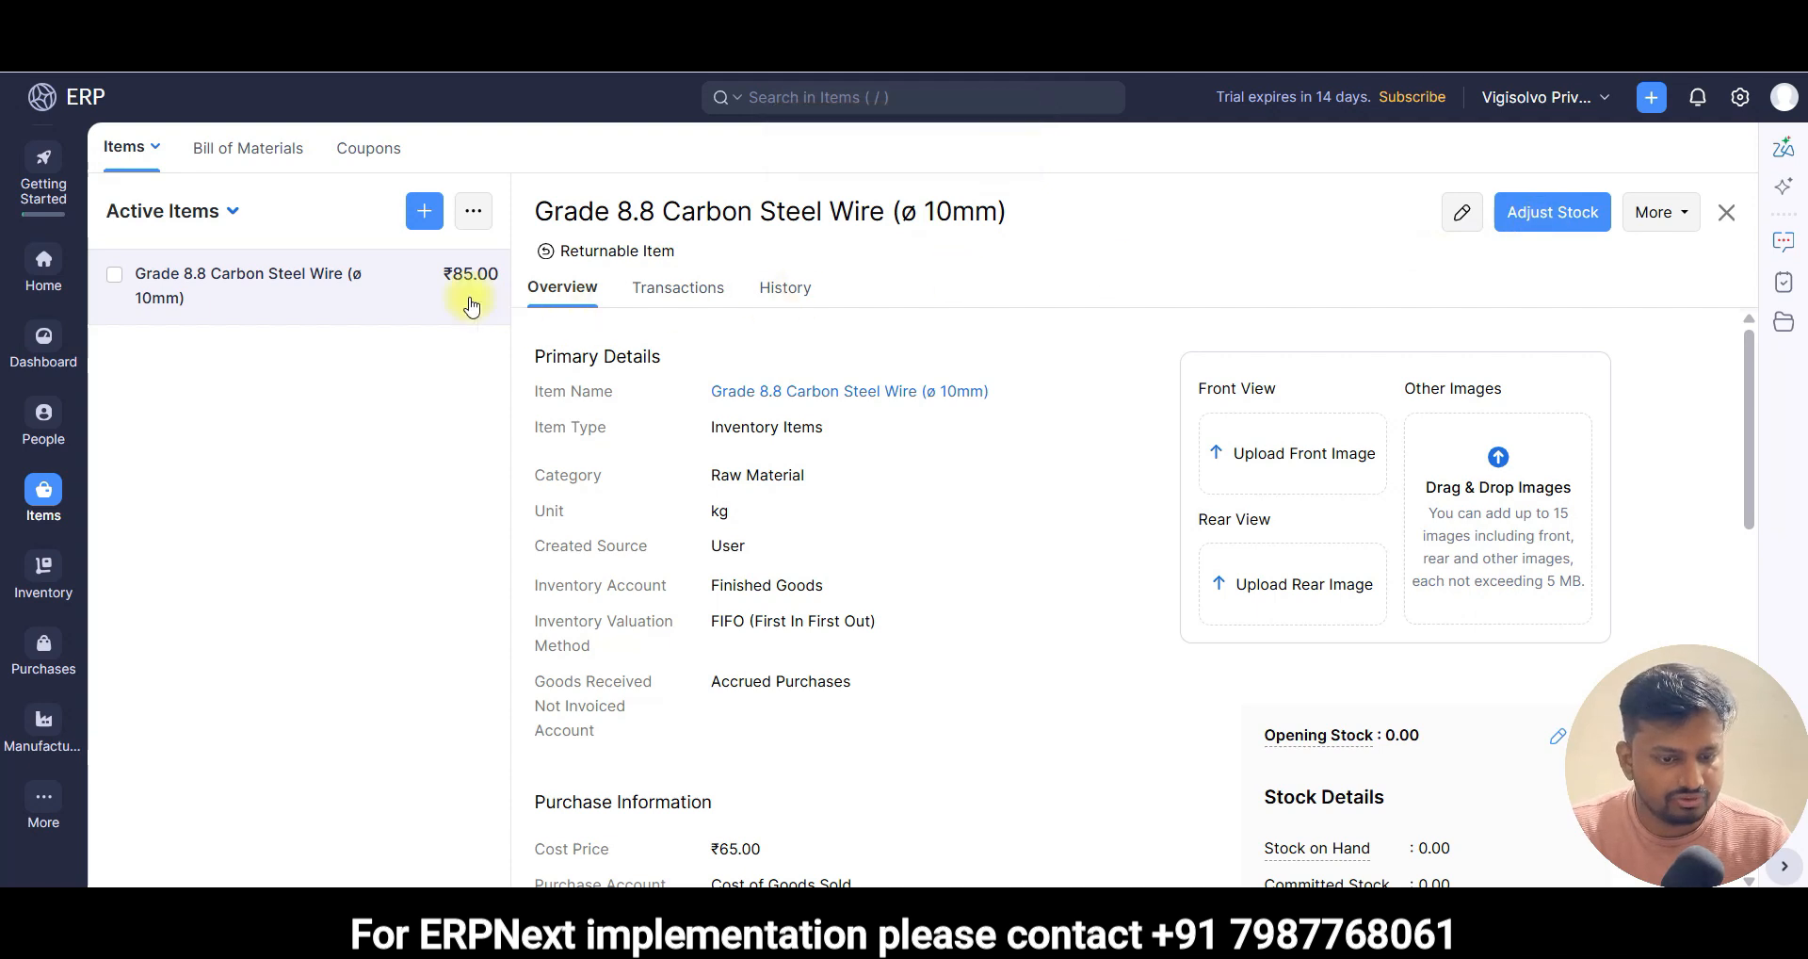
- Create a new item named Hexagonal Bar Stock, copying the name from Gemini's raw material cost table, and assign it the Raw Material category
{"action": "left_click", "coordinate": [424, 210]}
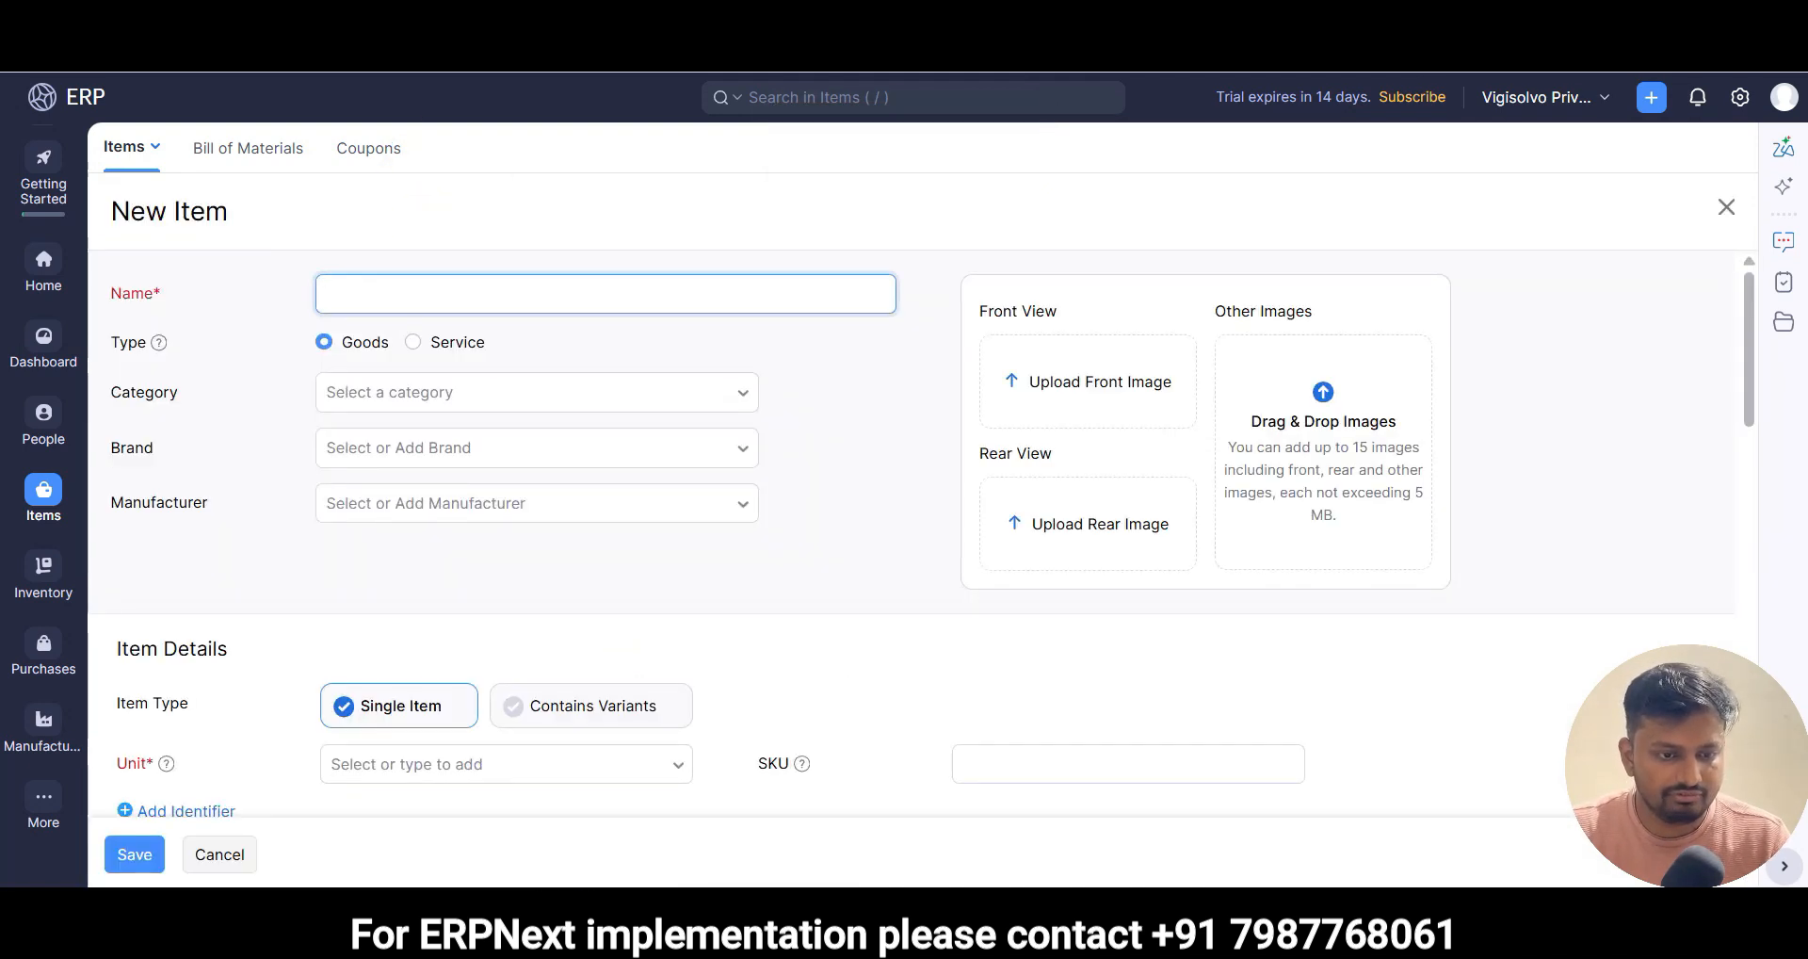
{"action": "key", "text": "ctrl+Tab"}
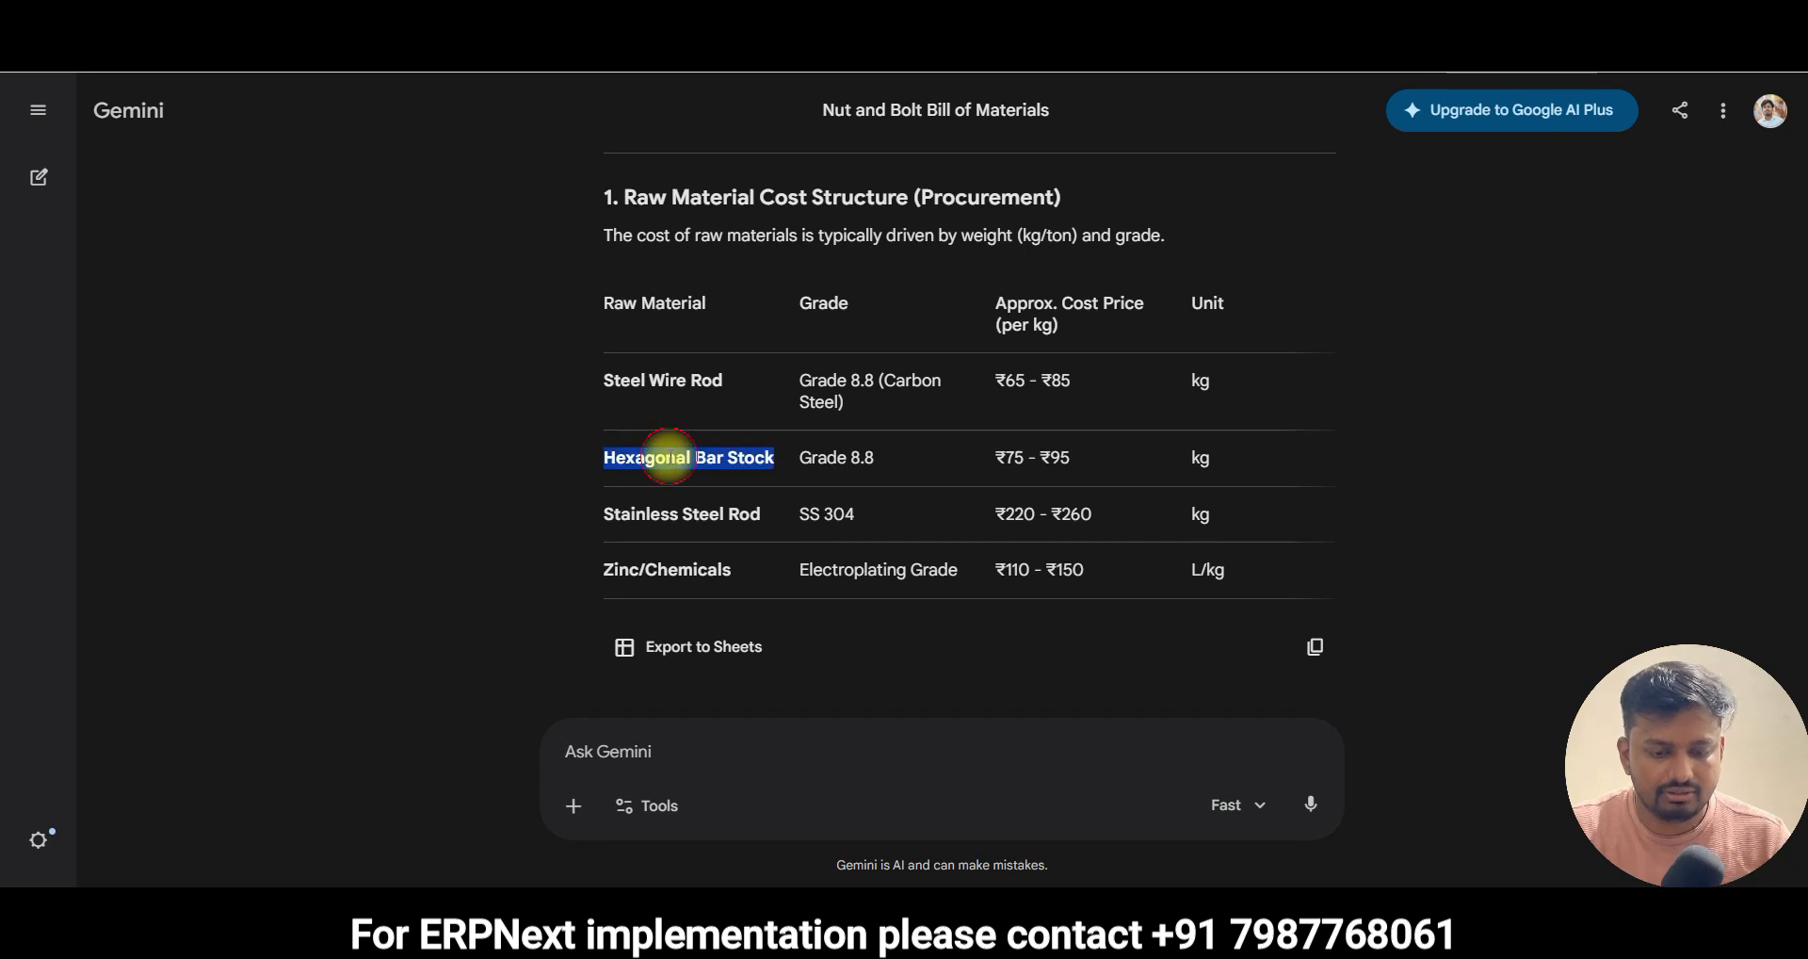
{"action": "key", "text": "ctrl+shift+Tab"}
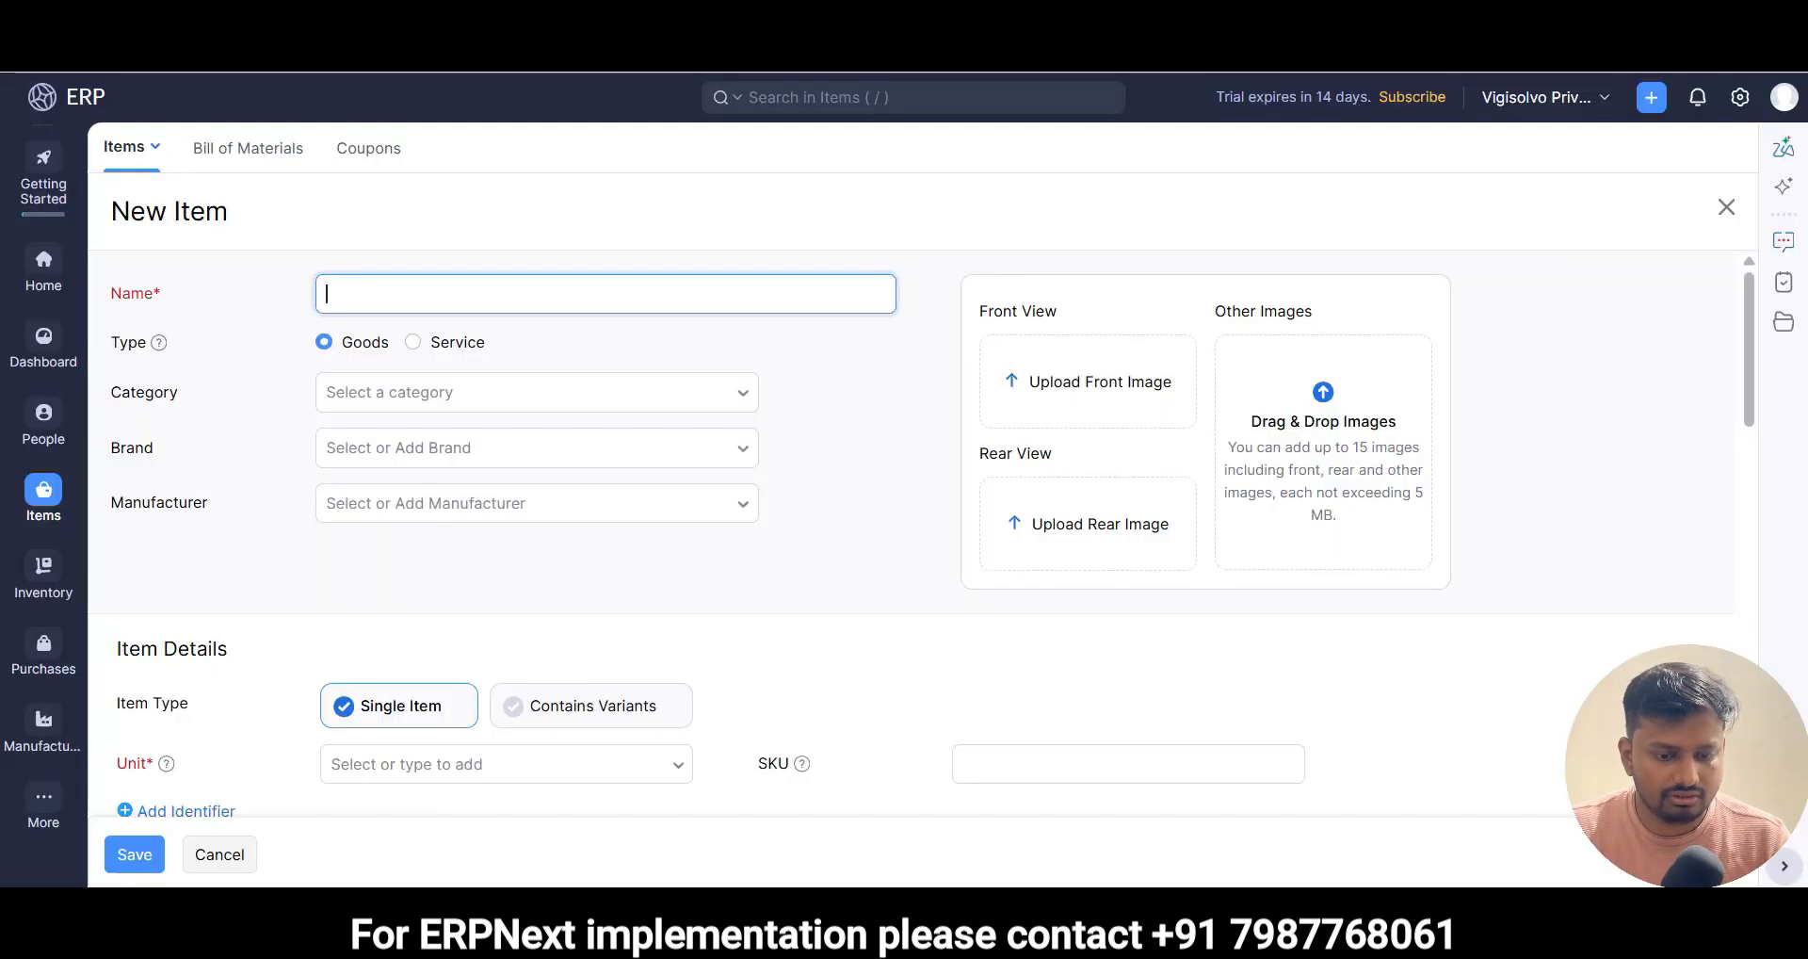
{"action": "left_click", "coordinate": [400, 392]}
{"action": "left_click", "coordinate": [403, 484]}
- Check the hexagonal bar's unit in Gemini's cost table and set the item's unit to kg in Zoho ERP
{"action": "scroll", "coordinate": [386, 505], "scroll_direction": "down", "scroll_amount": 5}
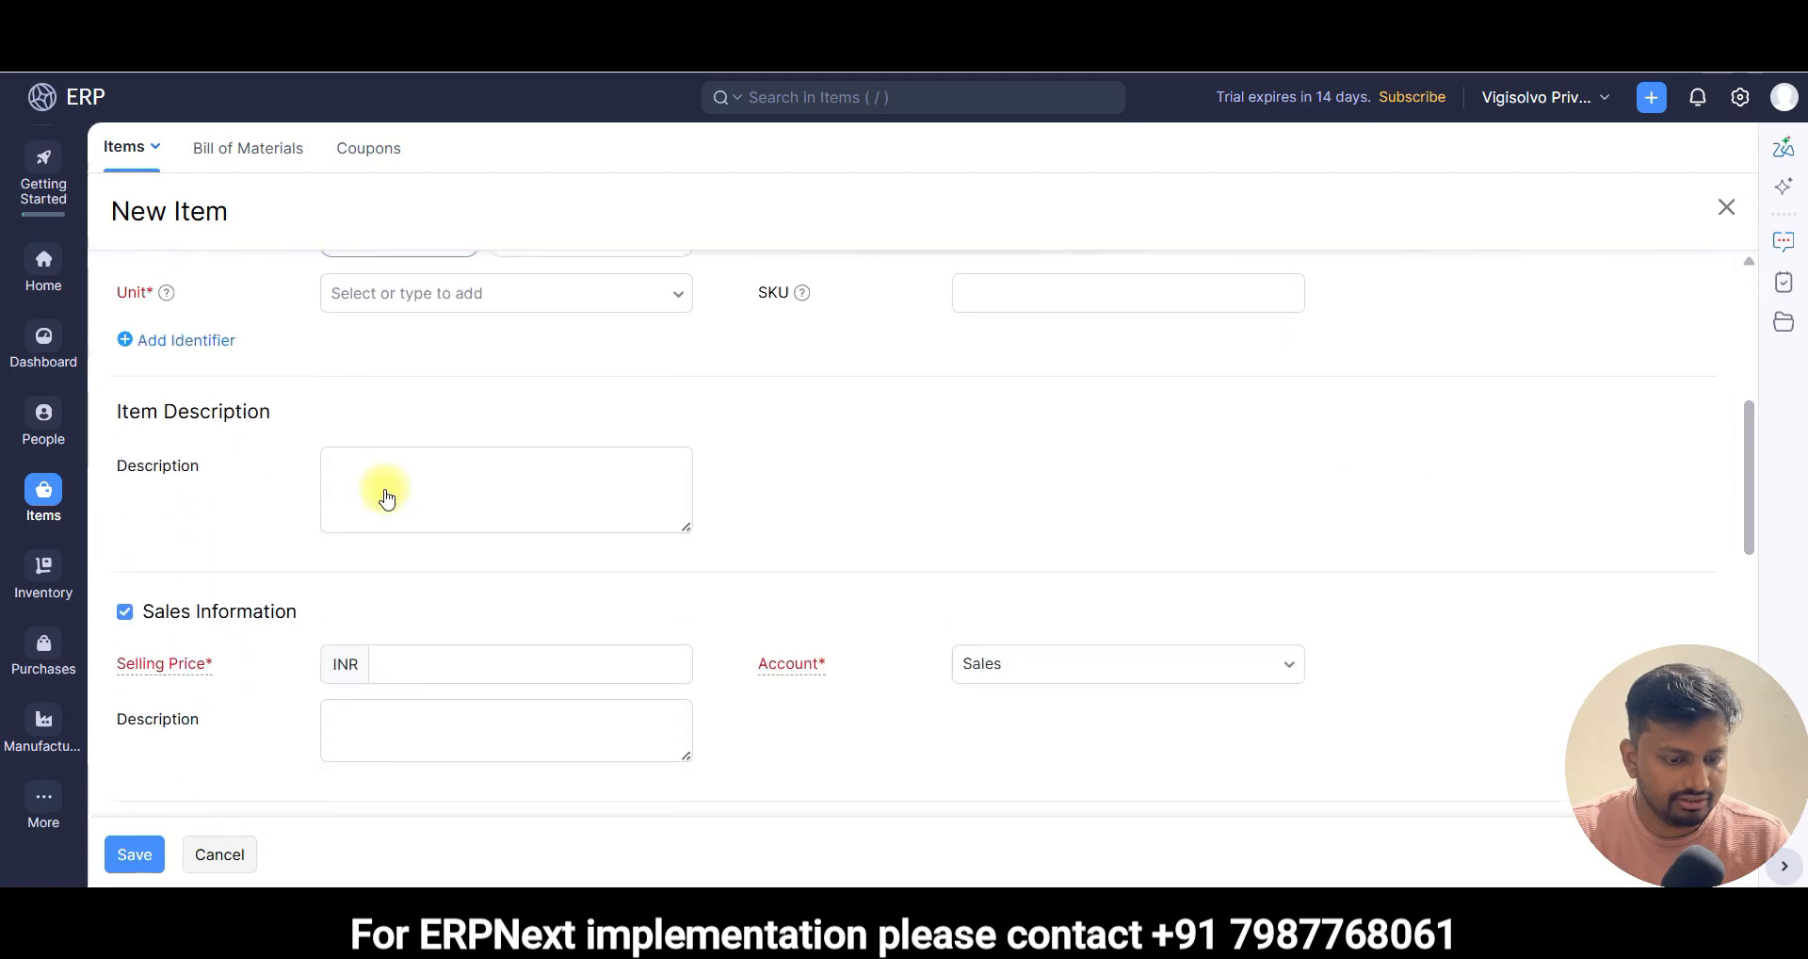
{"action": "left_click", "coordinate": [448, 299]}
{"action": "key", "text": "ctrl+Tab"}
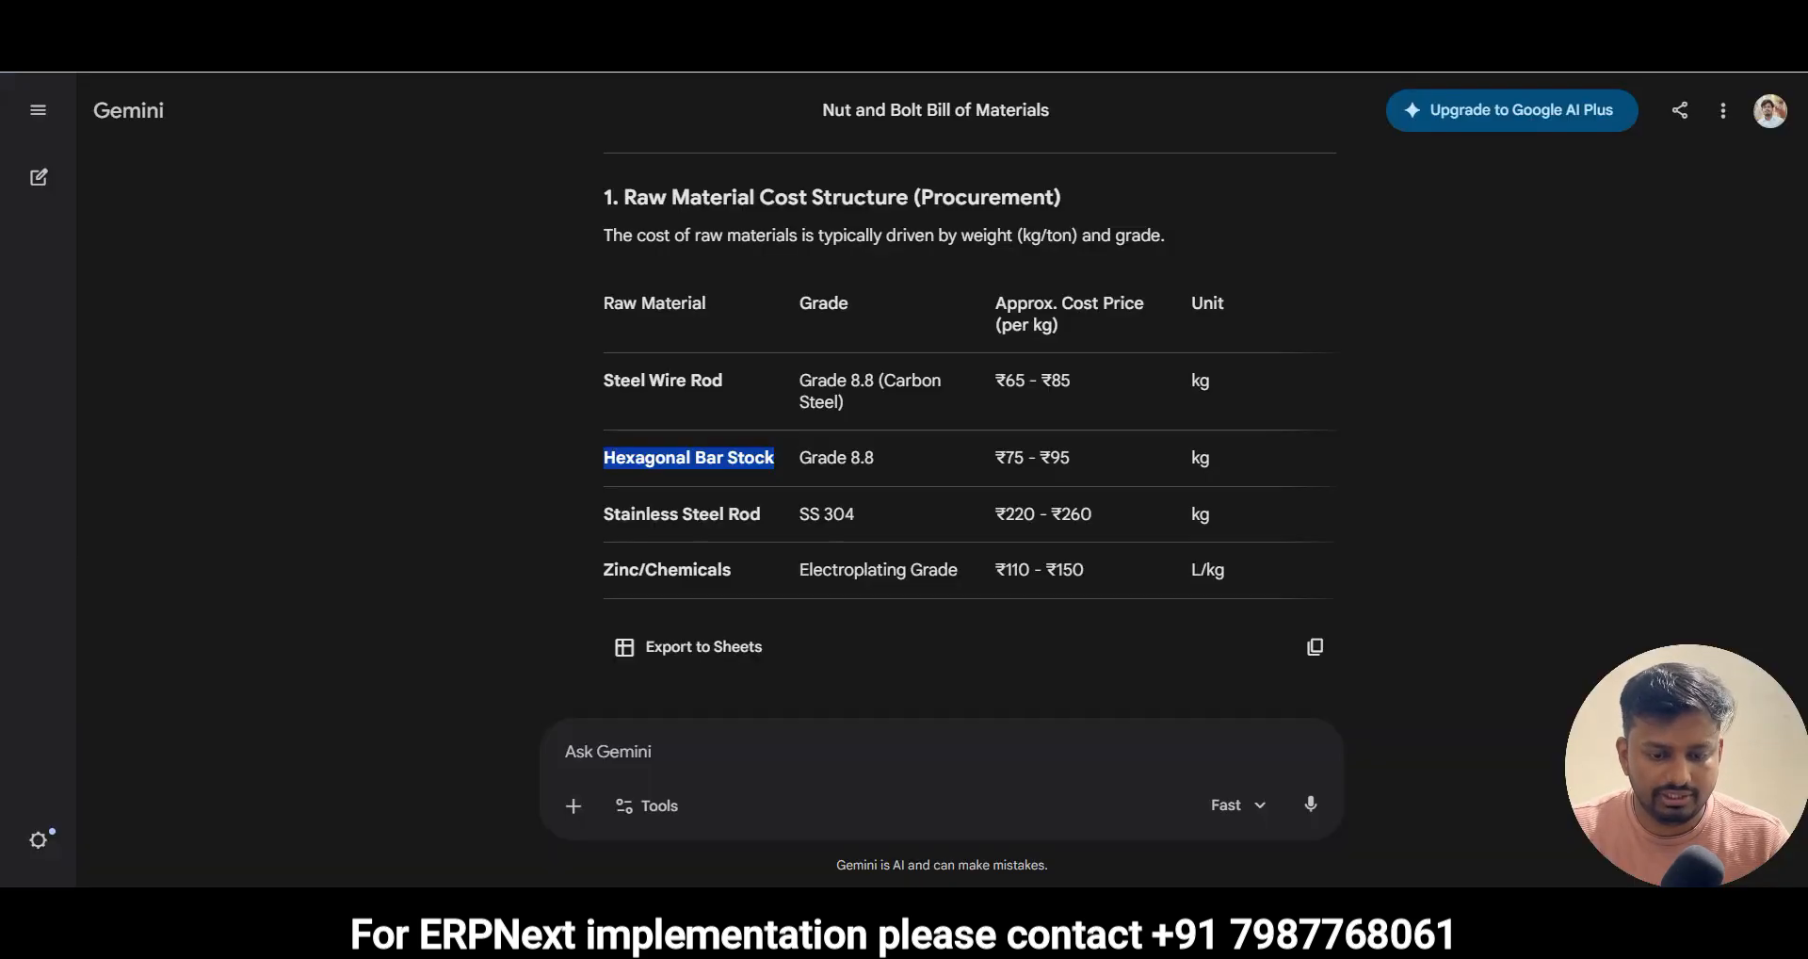
{"action": "key", "text": "ctrl+shift+Tab"}
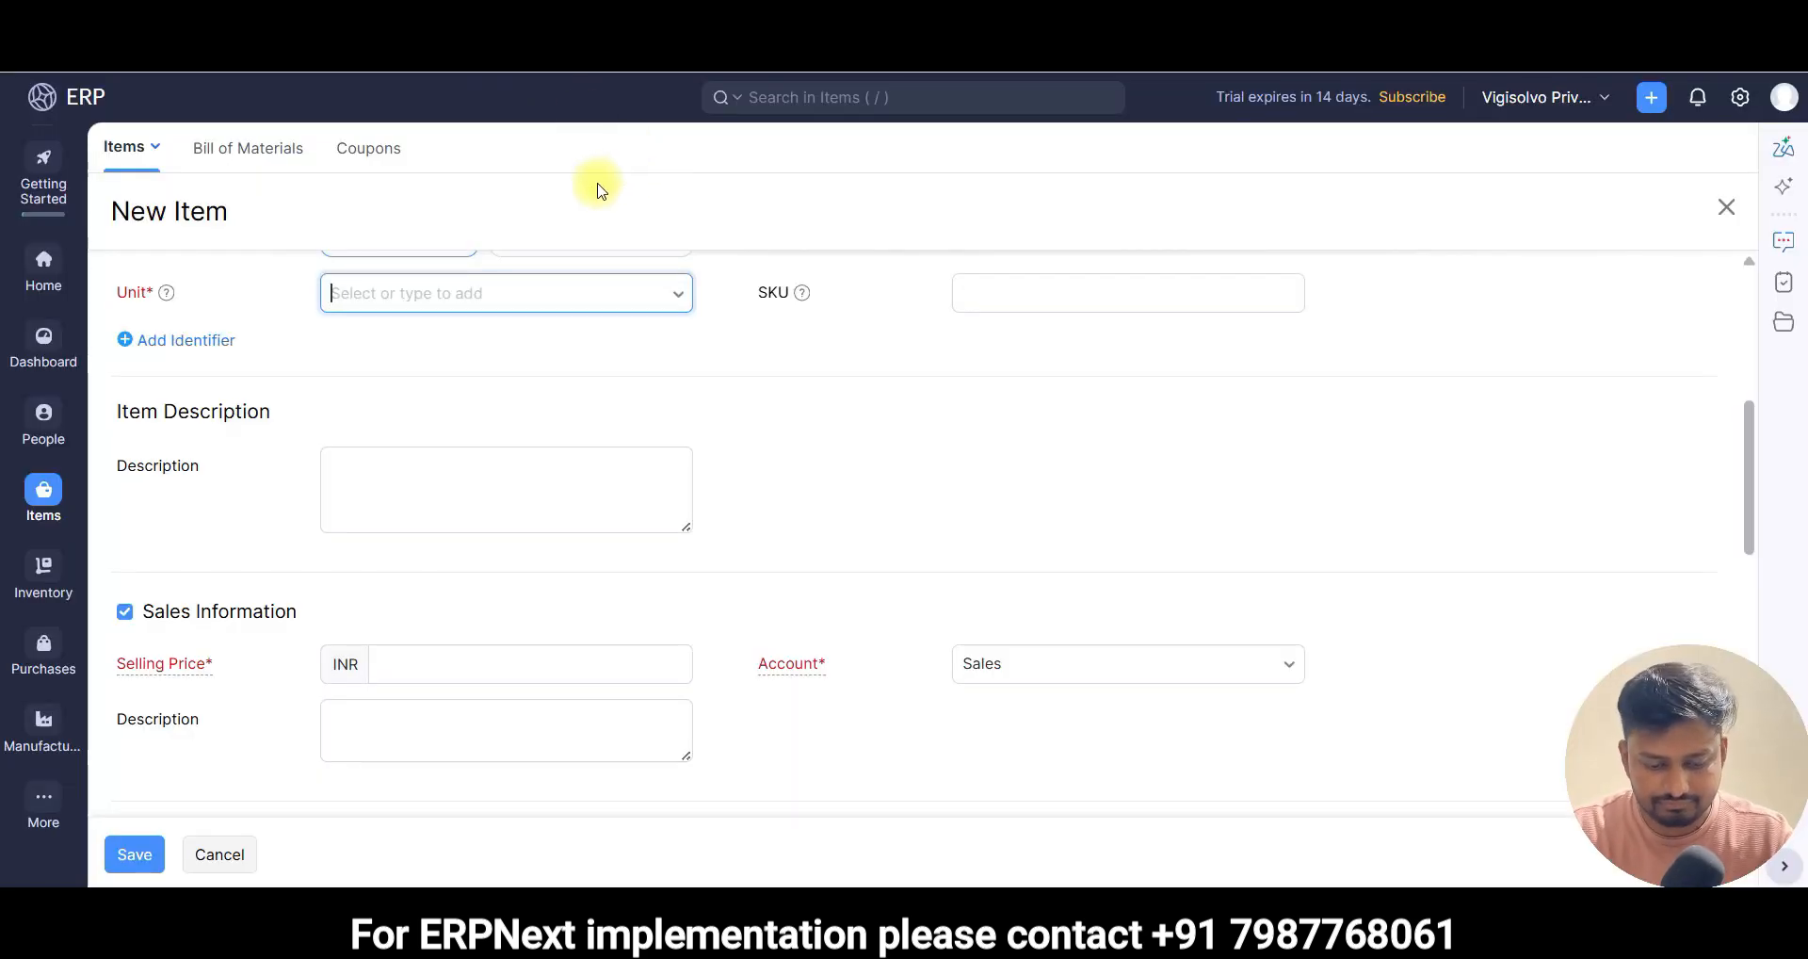
{"action": "type", "text": "kg"}
{"action": "key", "text": "Return"}
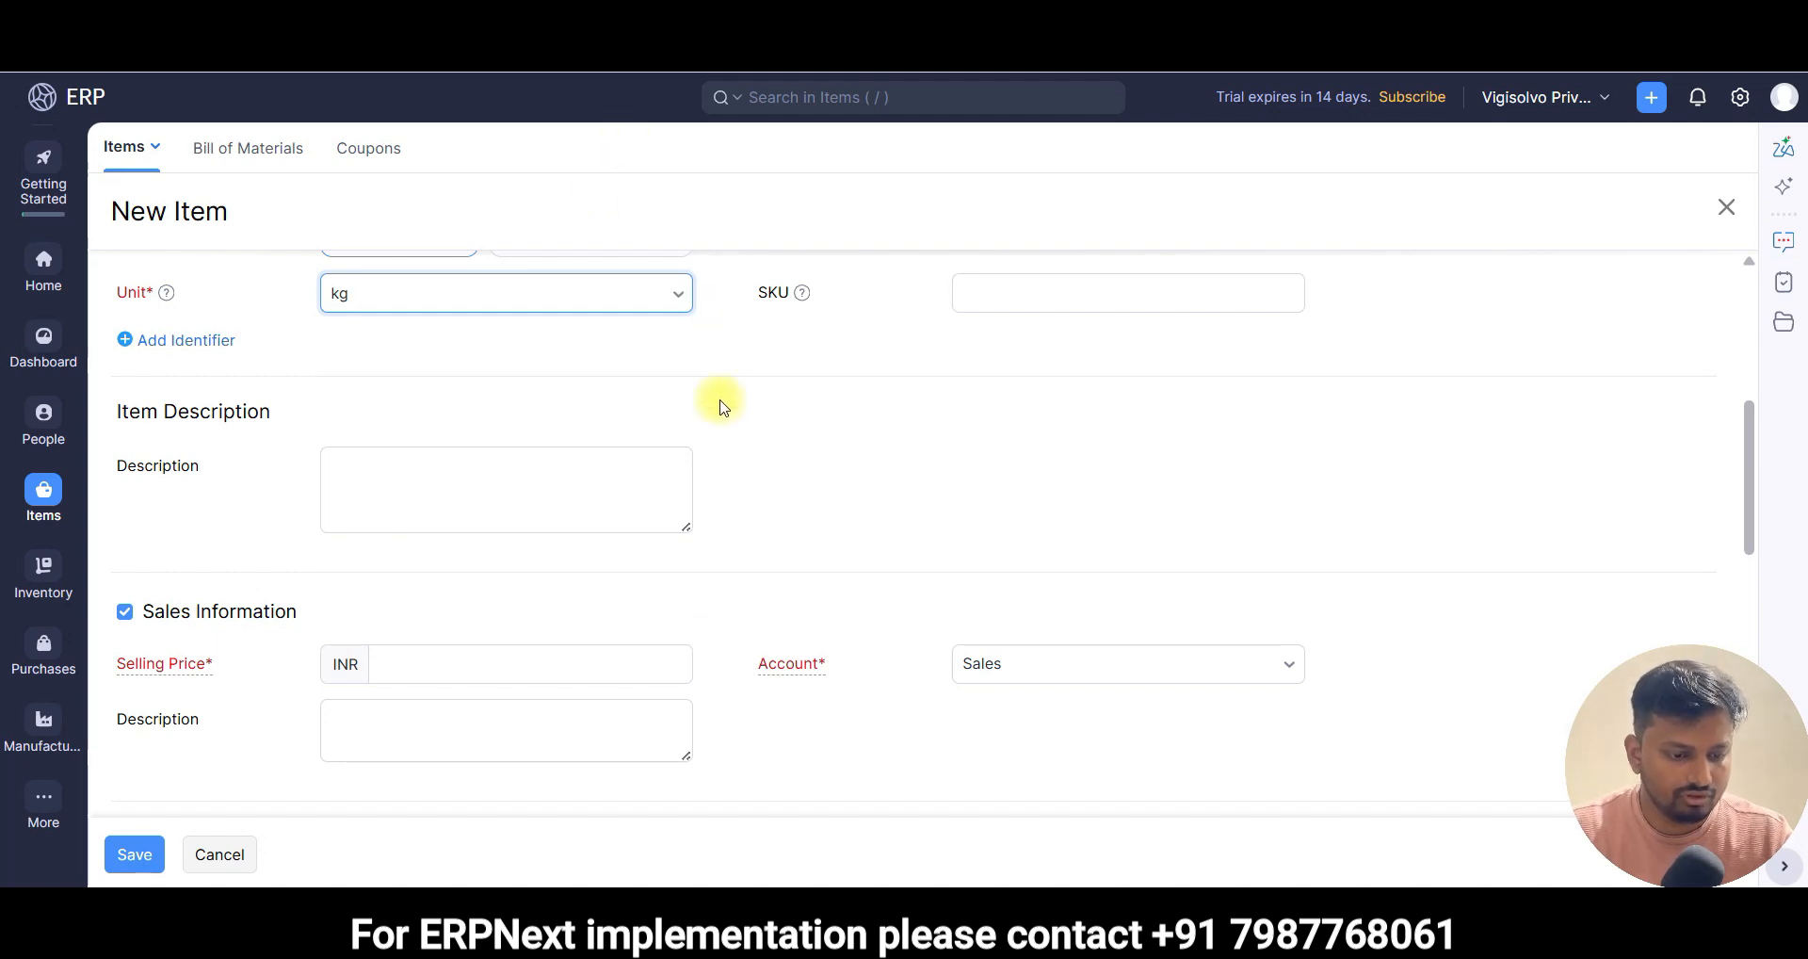
- Set the hexagonal bar item's selling price to 85 INR and its cost price to 65 INR
{"action": "scroll", "coordinate": [565, 452], "scroll_direction": "down", "scroll_amount": 3}
{"action": "left_click", "coordinate": [411, 434]}
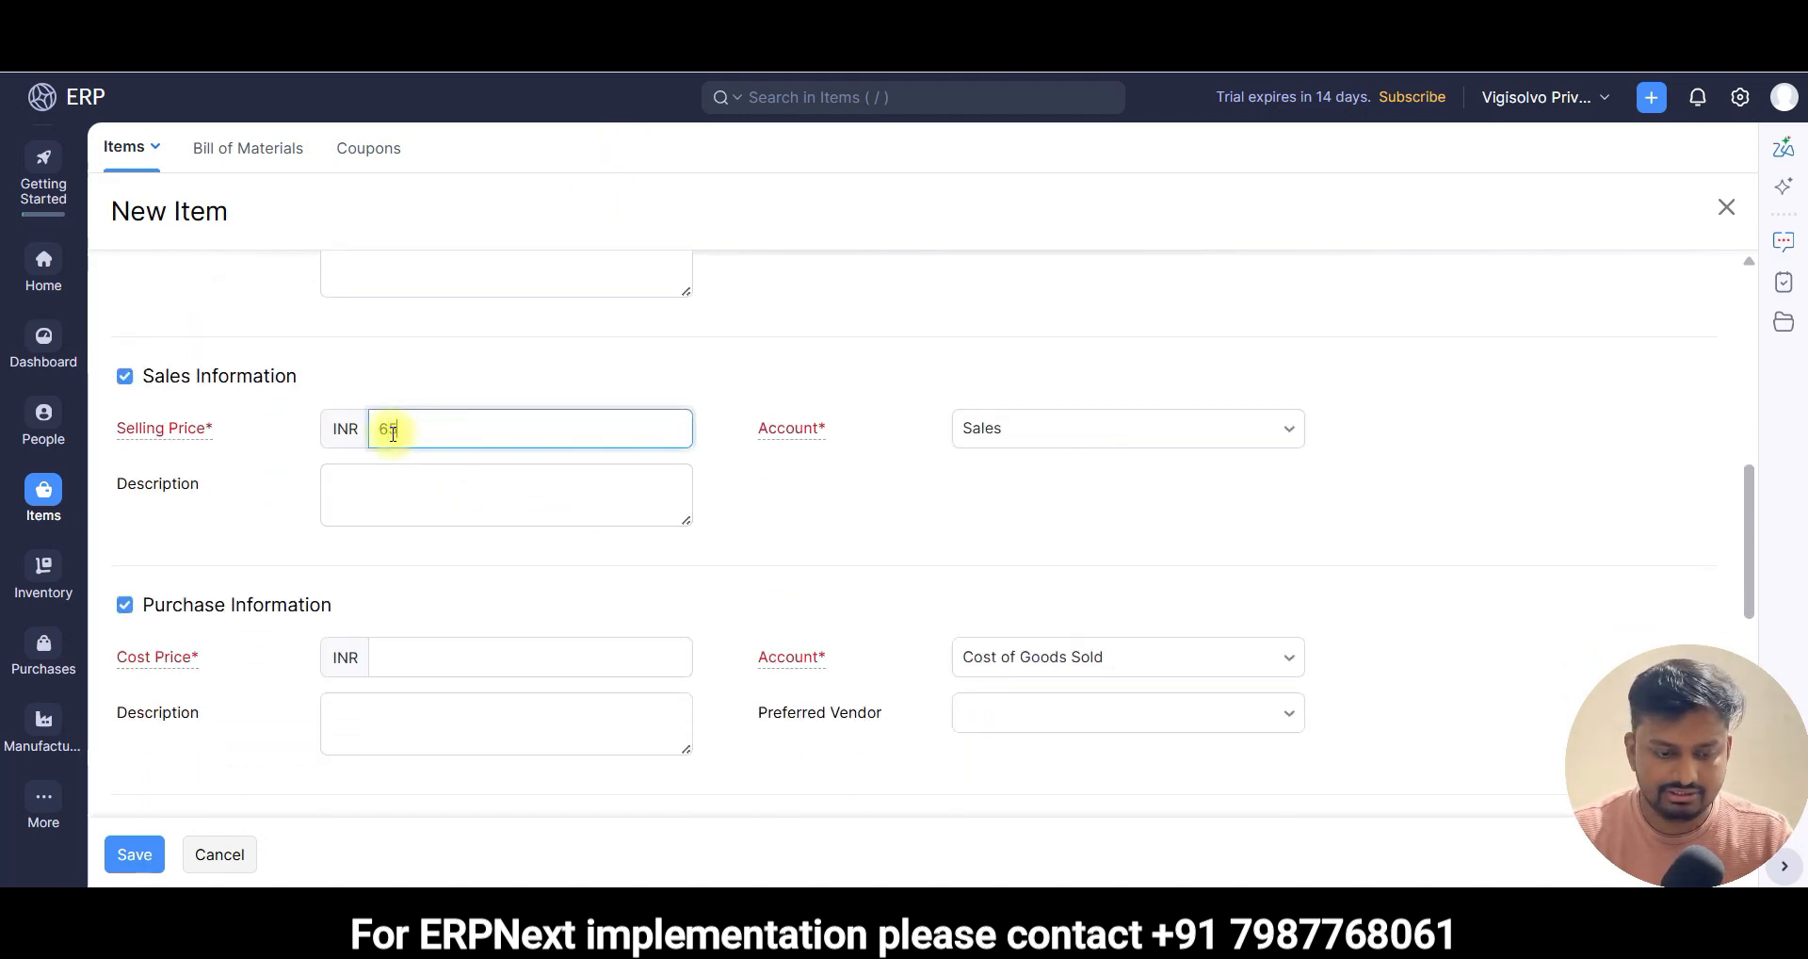
{"action": "left_click", "coordinate": [468, 656]}
{"action": "double_click", "coordinate": [449, 432]}
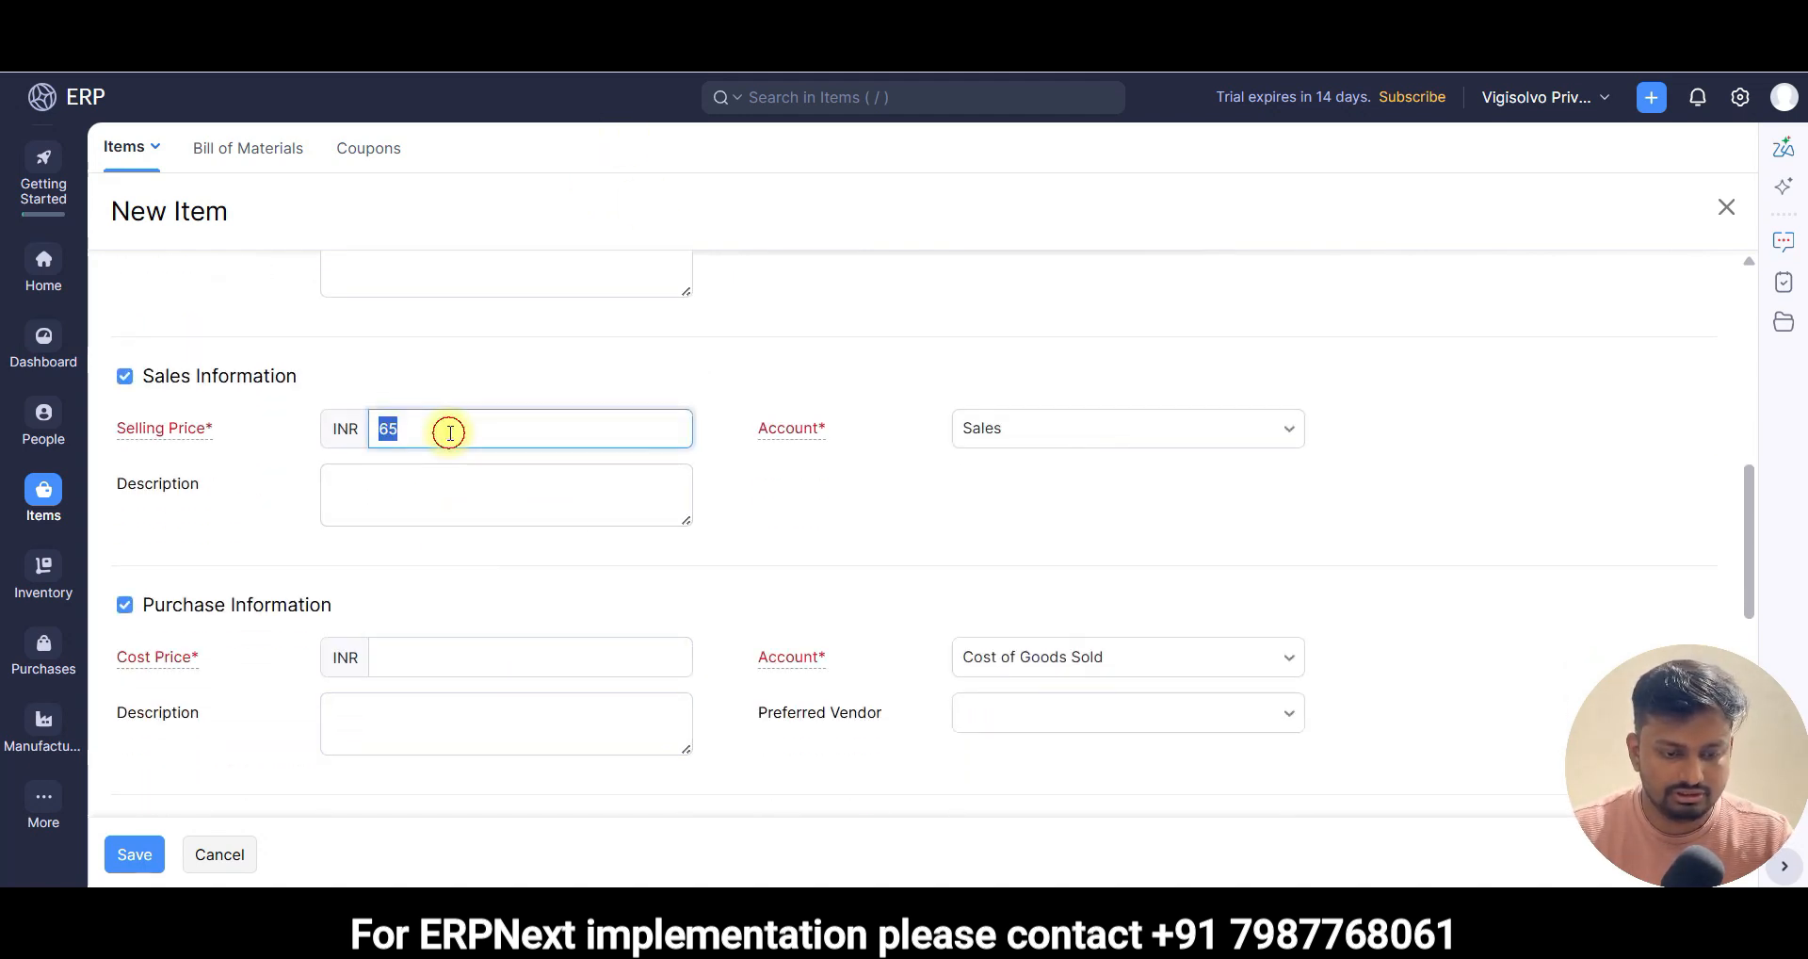
{"action": "type", "text": "85"}
{"action": "left_click", "coordinate": [532, 667]}
{"action": "type", "text": "65"}
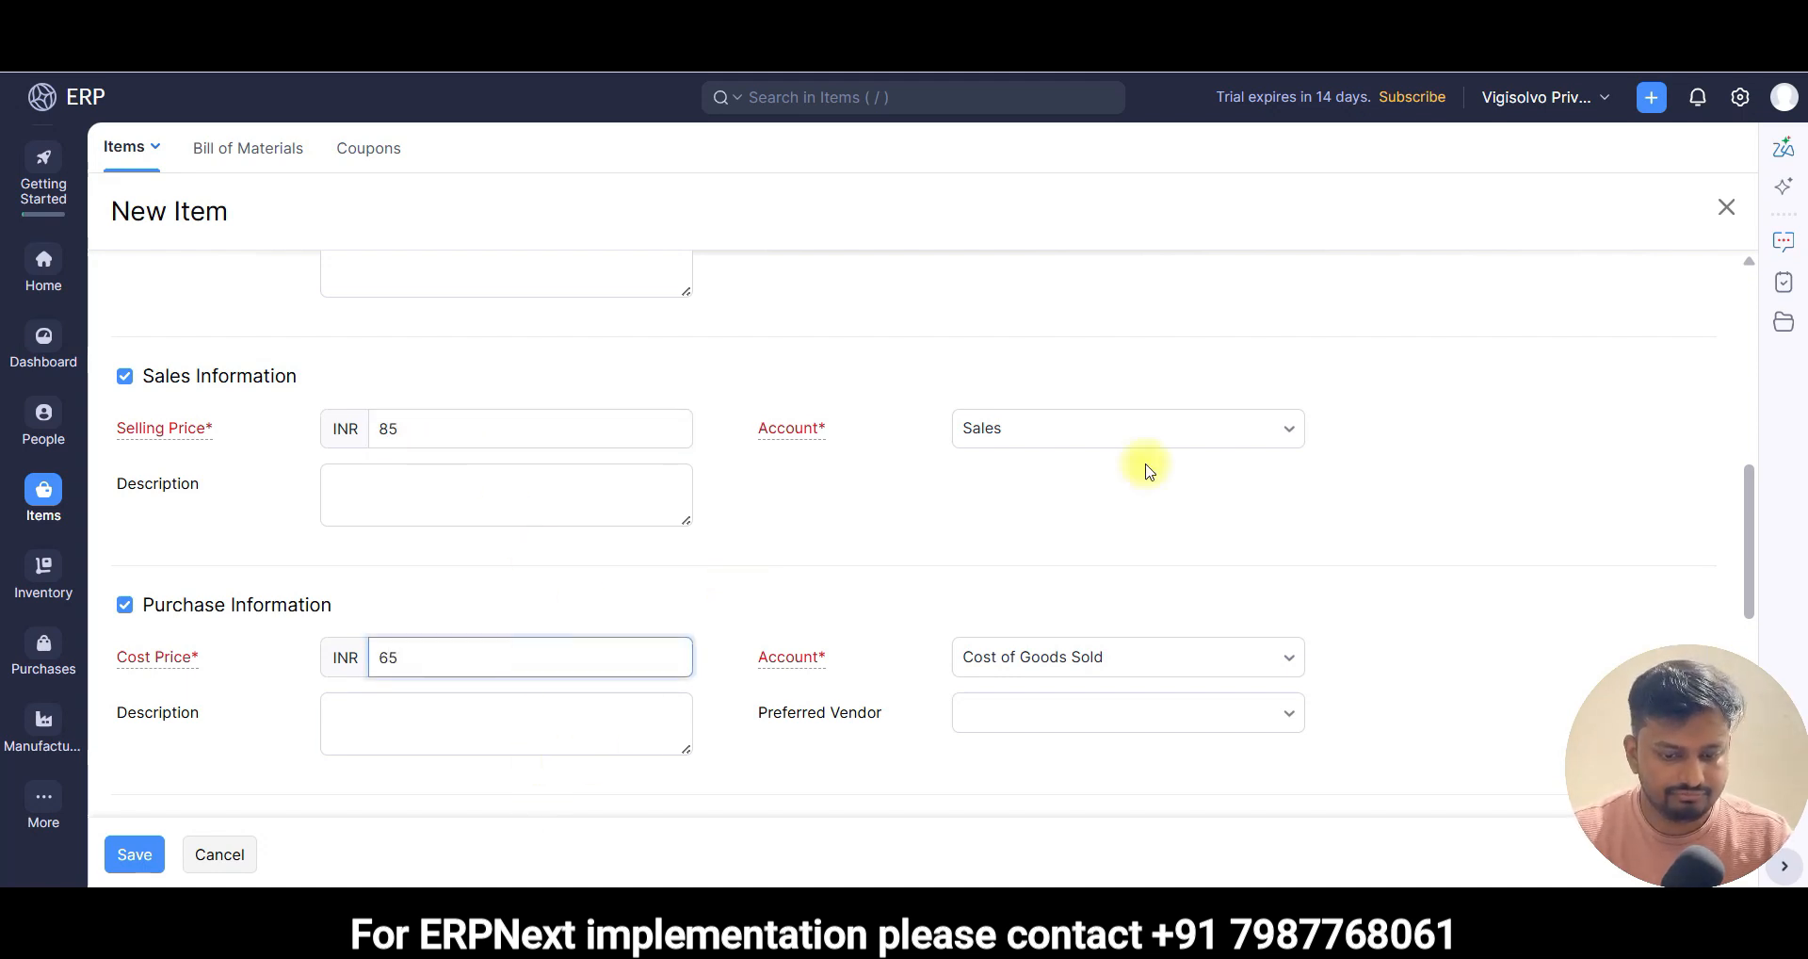
- Set the inventory account to Finished Goods and the valuation method to FIFO (First In, First Out), and save the hexagonal bar item
{"action": "scroll", "coordinate": [1130, 476], "scroll_direction": "down", "scroll_amount": 5}
{"action": "left_click", "coordinate": [537, 468]}
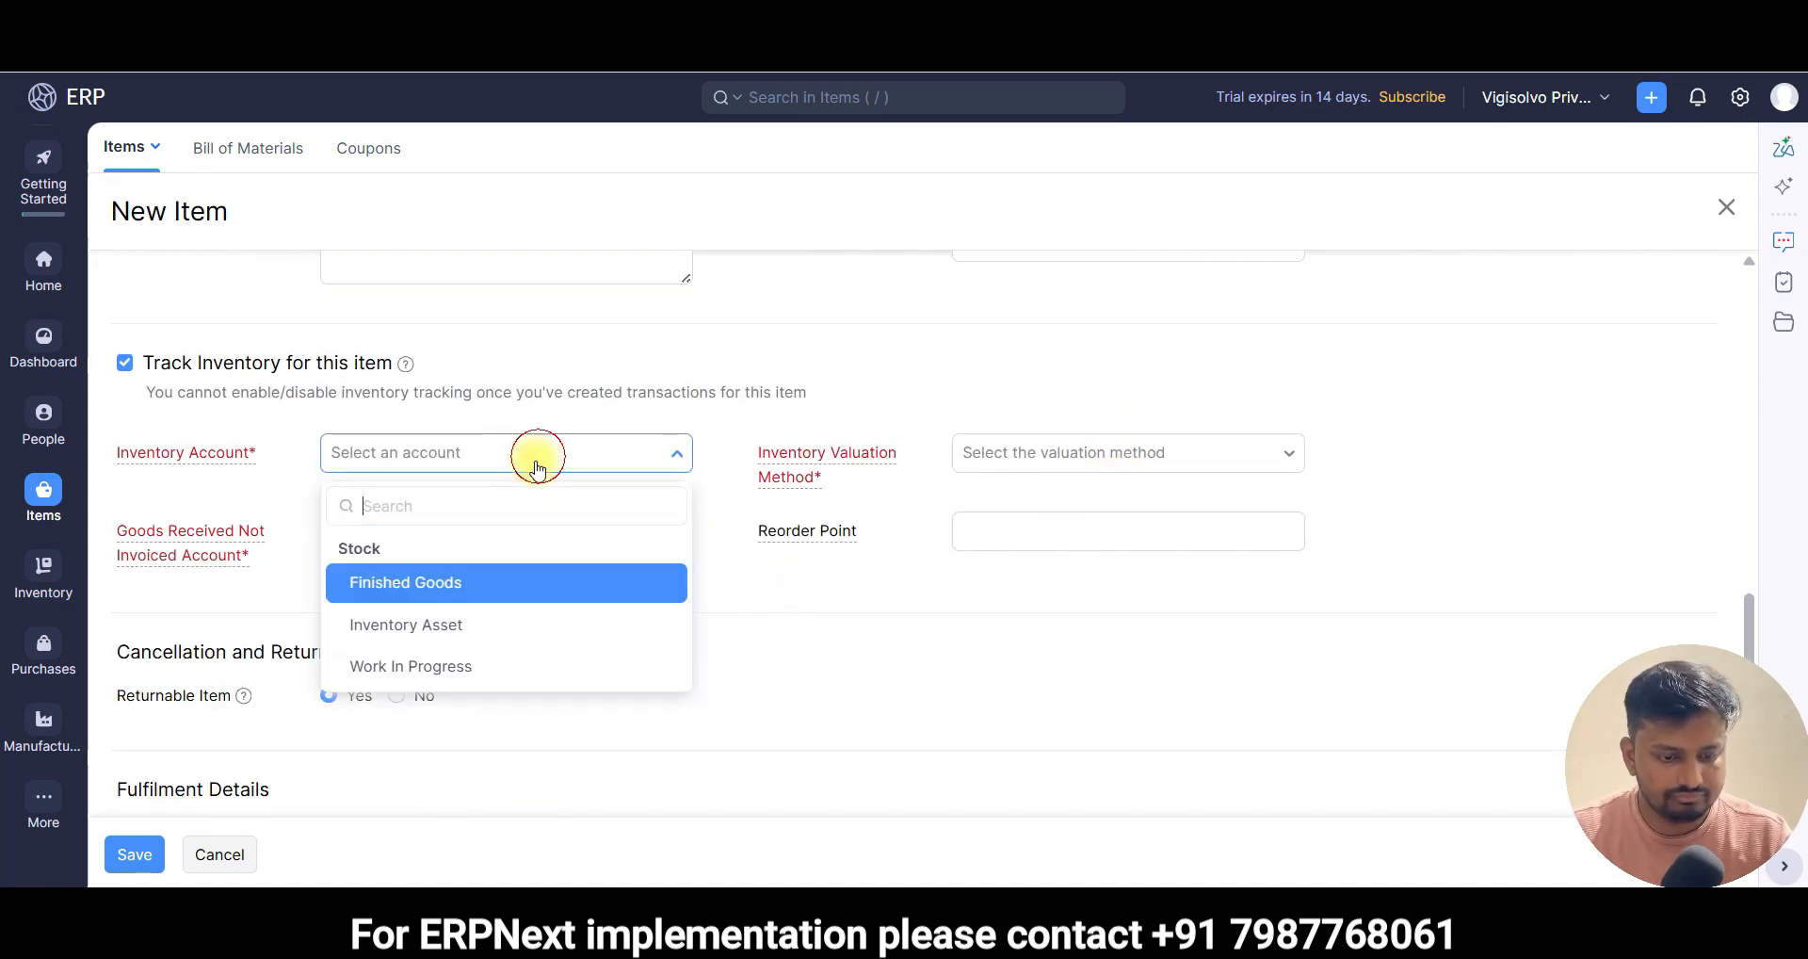
{"action": "left_click", "coordinate": [465, 584]}
{"action": "left_click", "coordinate": [1177, 468]}
{"action": "left_click", "coordinate": [1148, 551]}
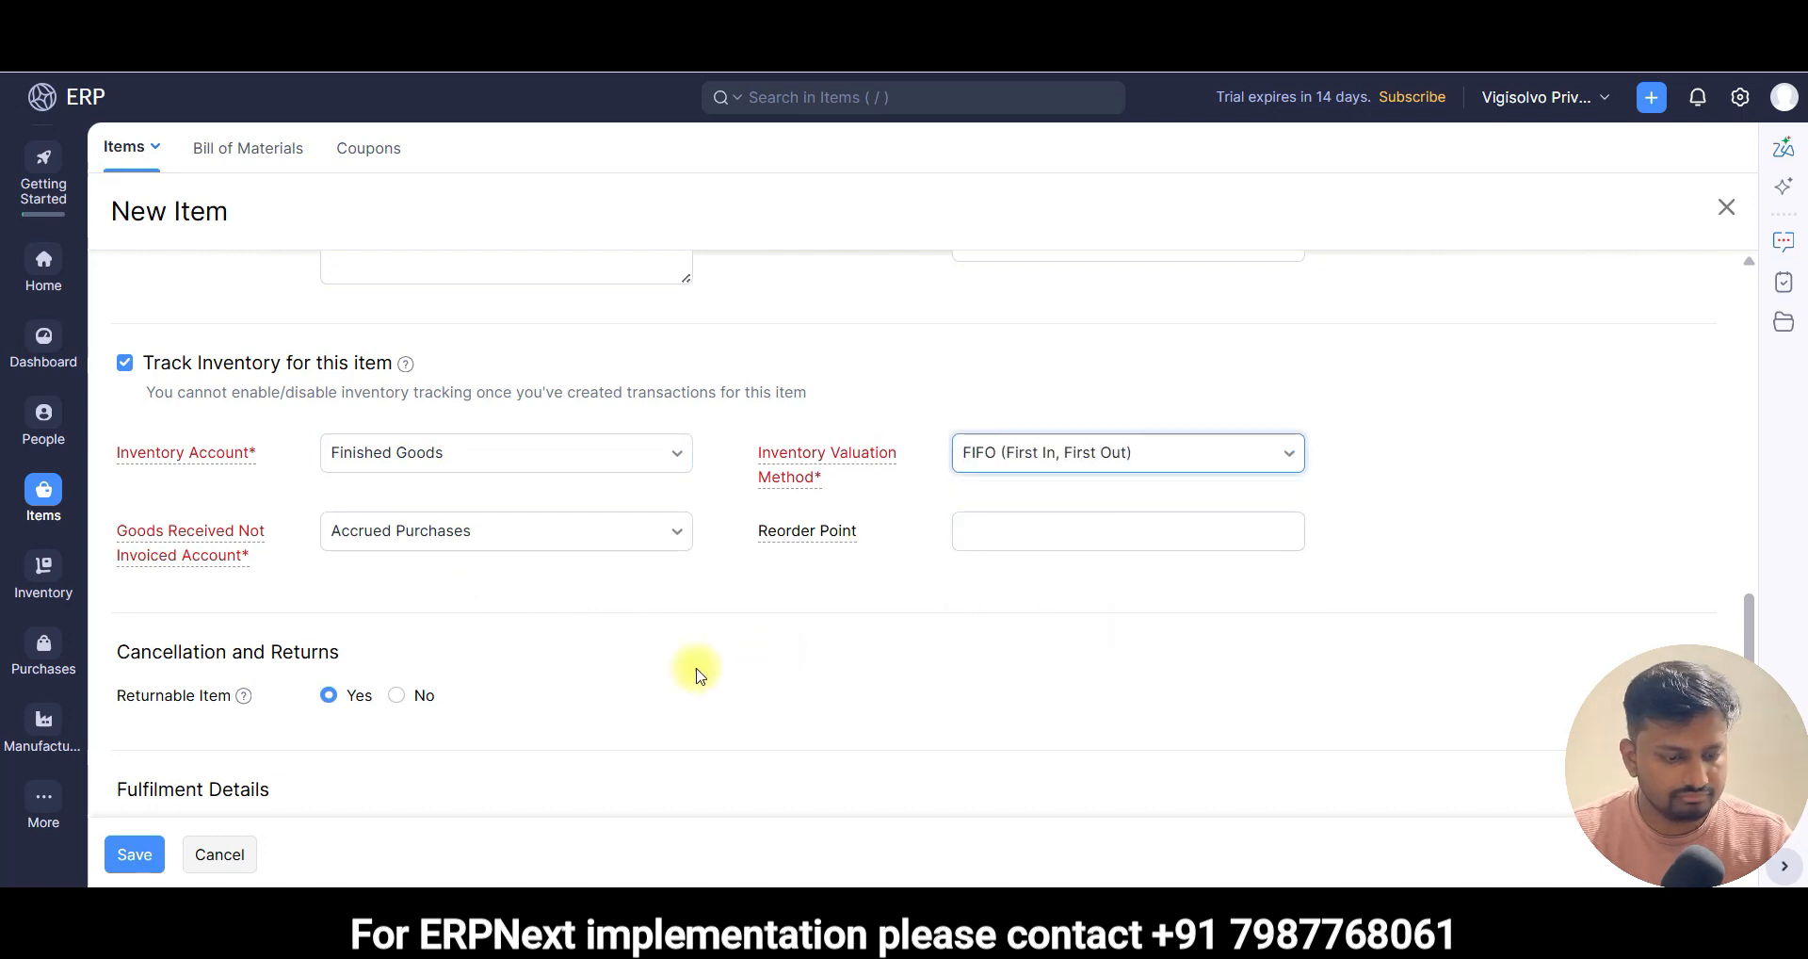
{"action": "scroll", "coordinate": [314, 731], "scroll_direction": "down", "scroll_amount": 2}
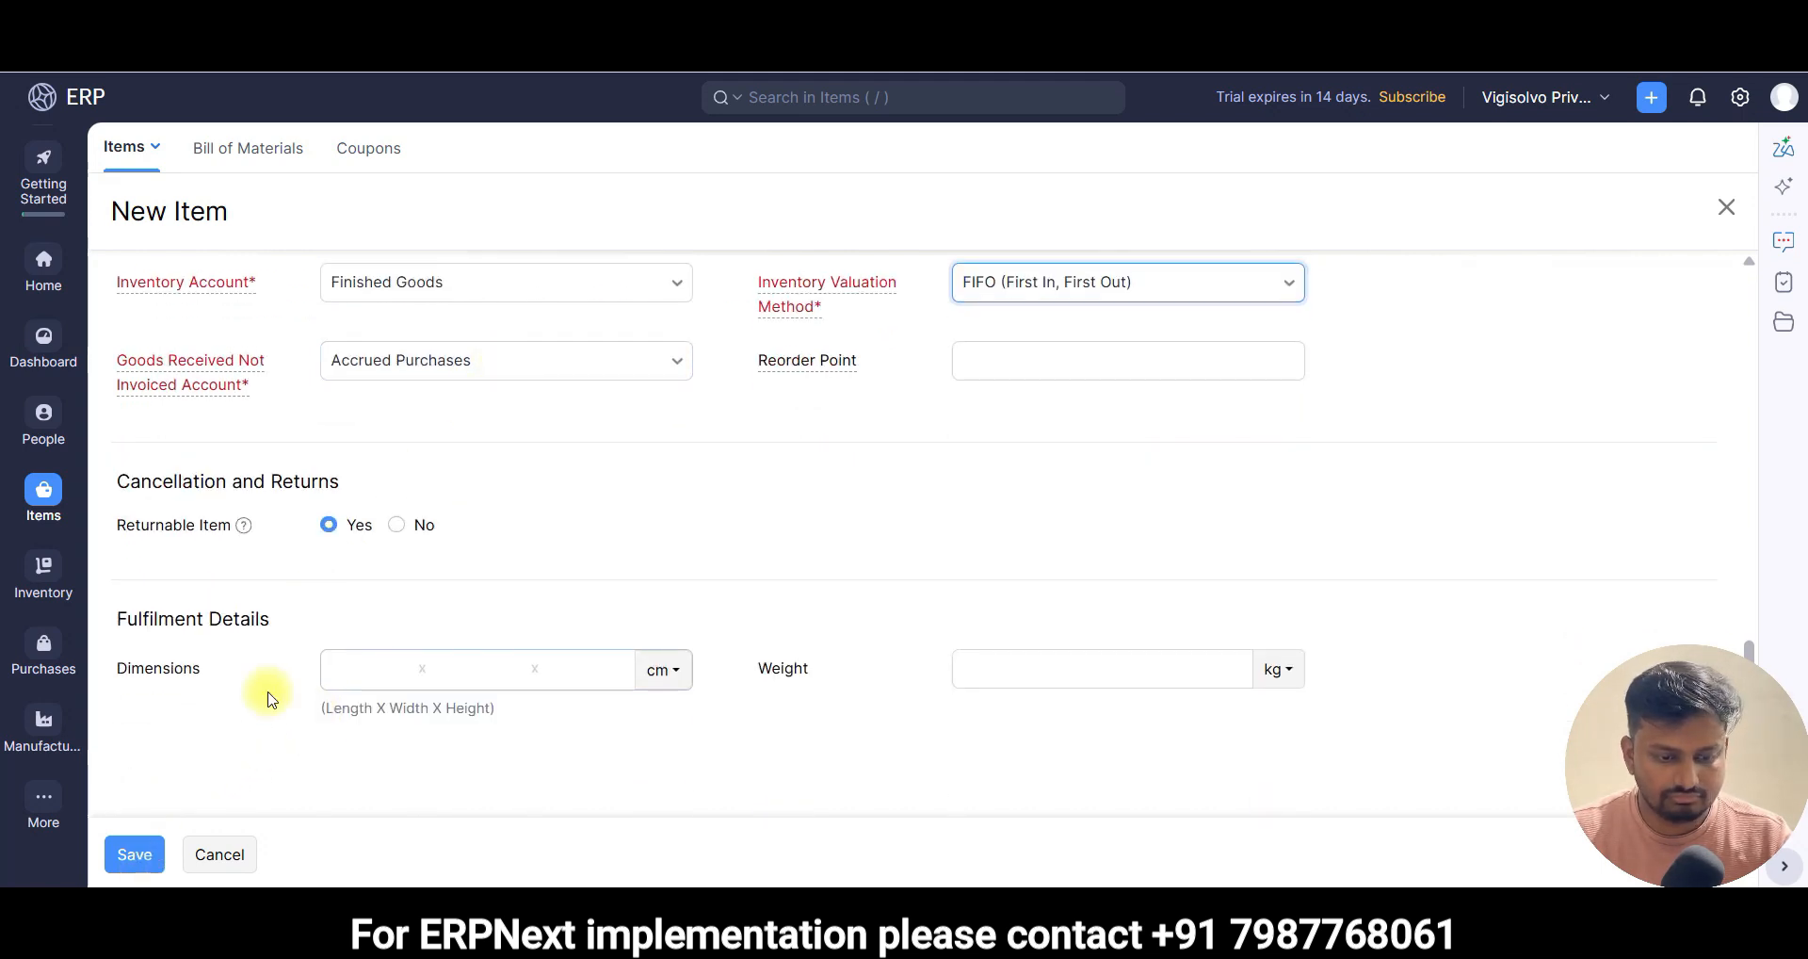
{"action": "left_click", "coordinate": [121, 853]}
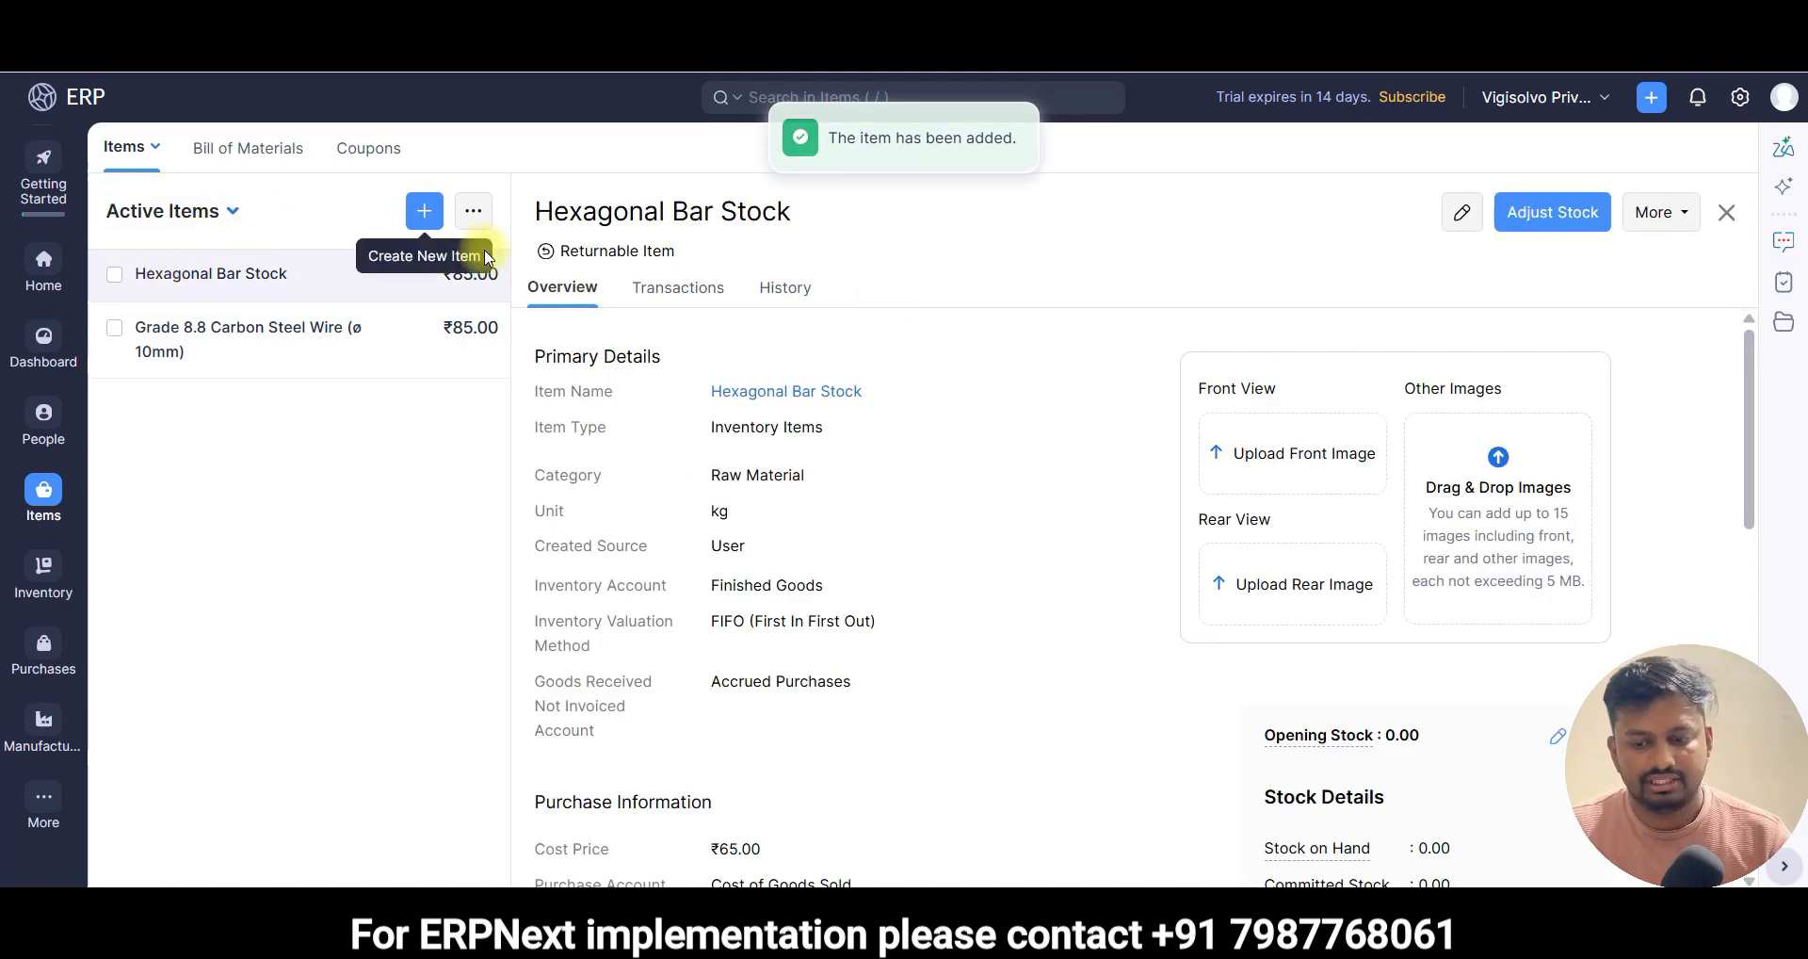
- Open the Bill of Materials list, and in Gemini copy the component name M10 x 50mm Hex Head Bolt from the Final Product Assembly table
{"action": "left_click", "coordinate": [285, 153]}
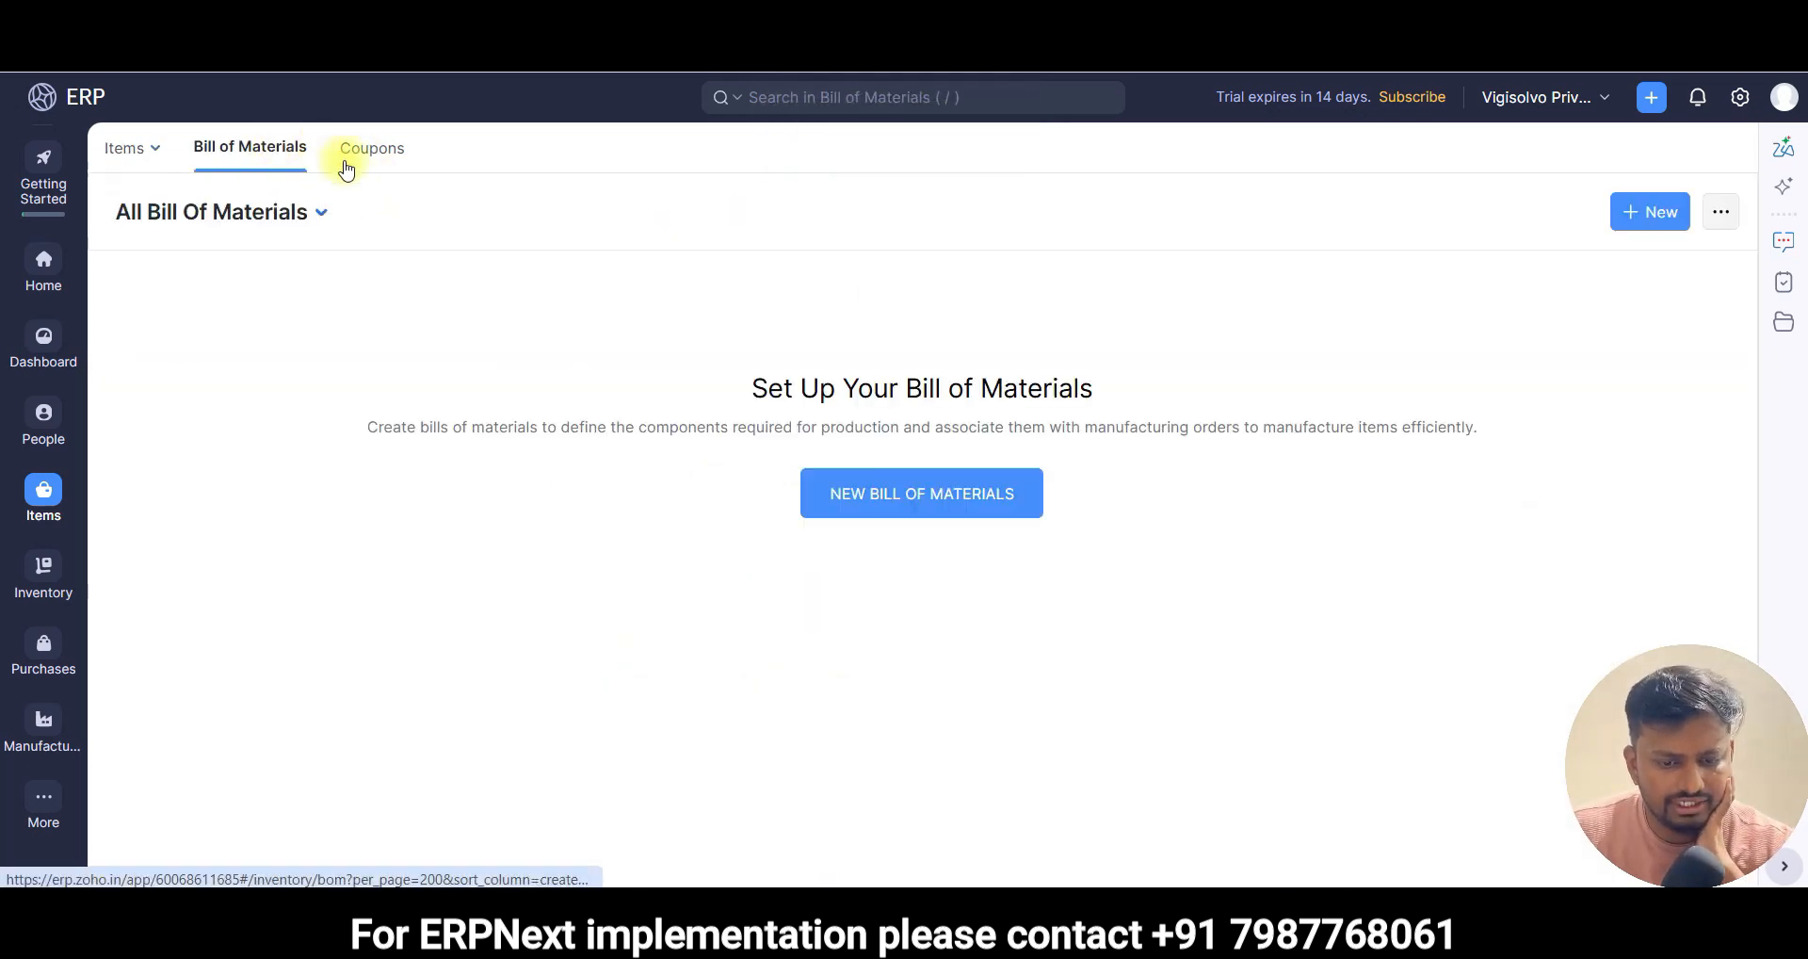
{"action": "key", "text": "ctrl+Tab"}
{"action": "scroll", "coordinate": [760, 374], "scroll_direction": "up", "scroll_amount": 9}
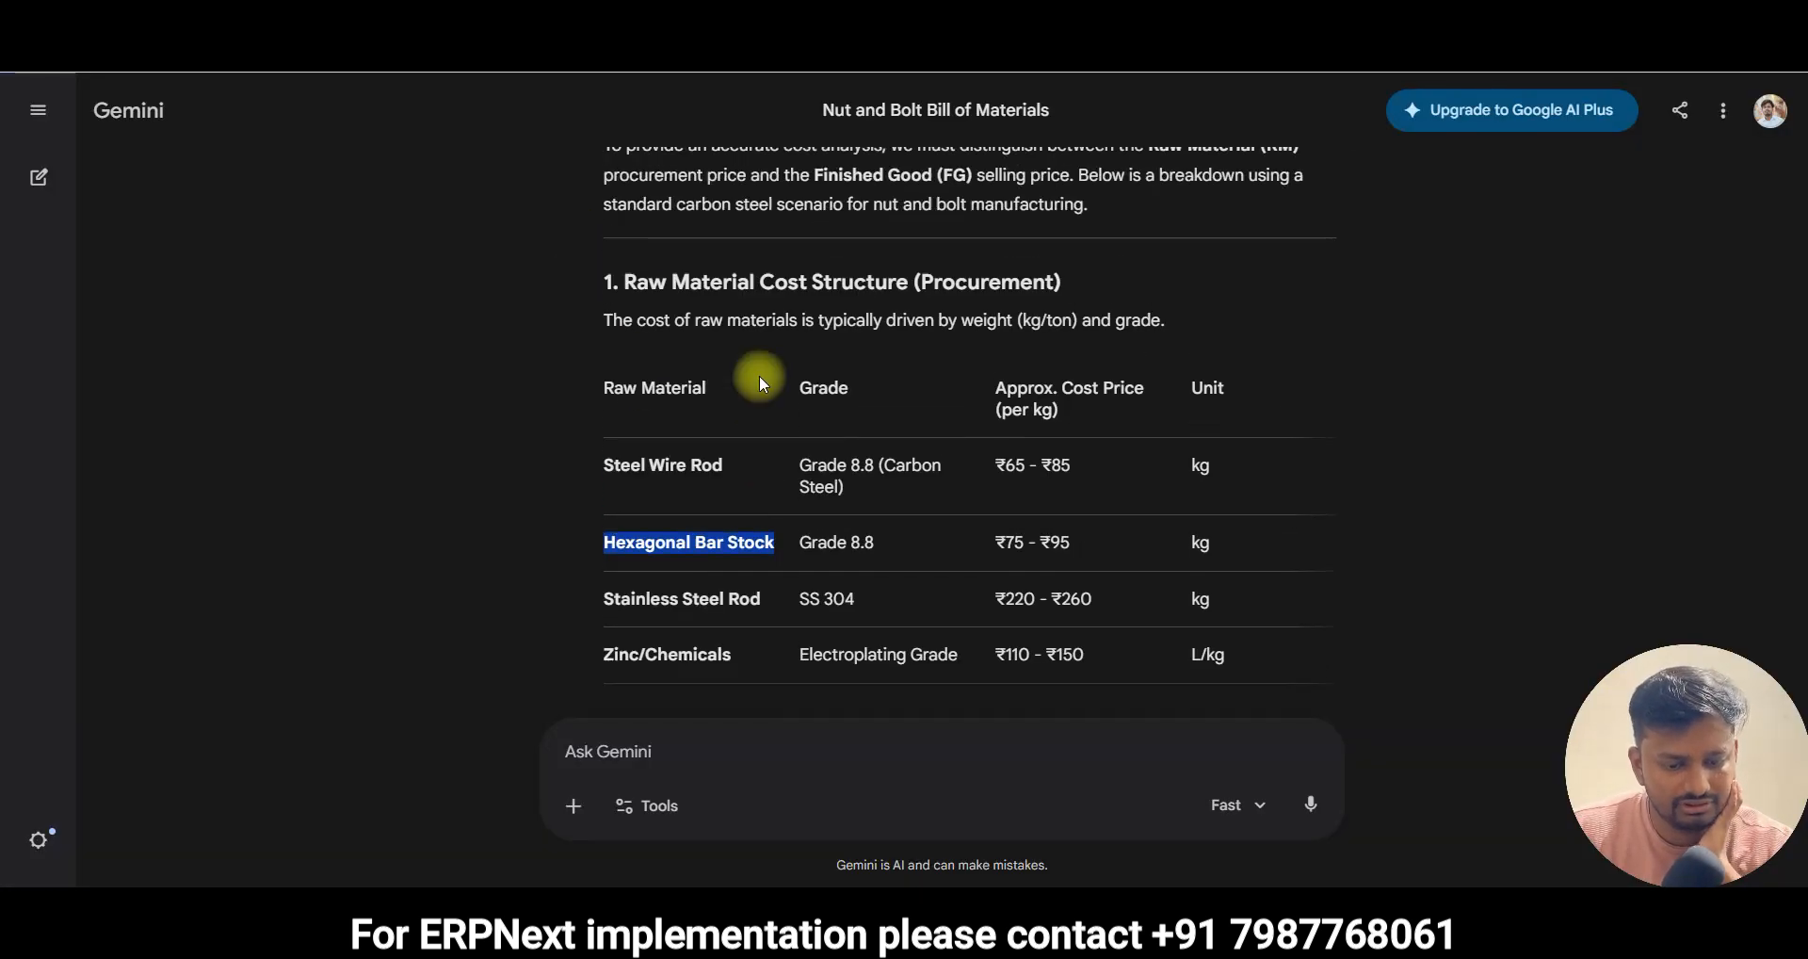
{"action": "scroll", "coordinate": [761, 375], "scroll_direction": "up", "scroll_amount": 4}
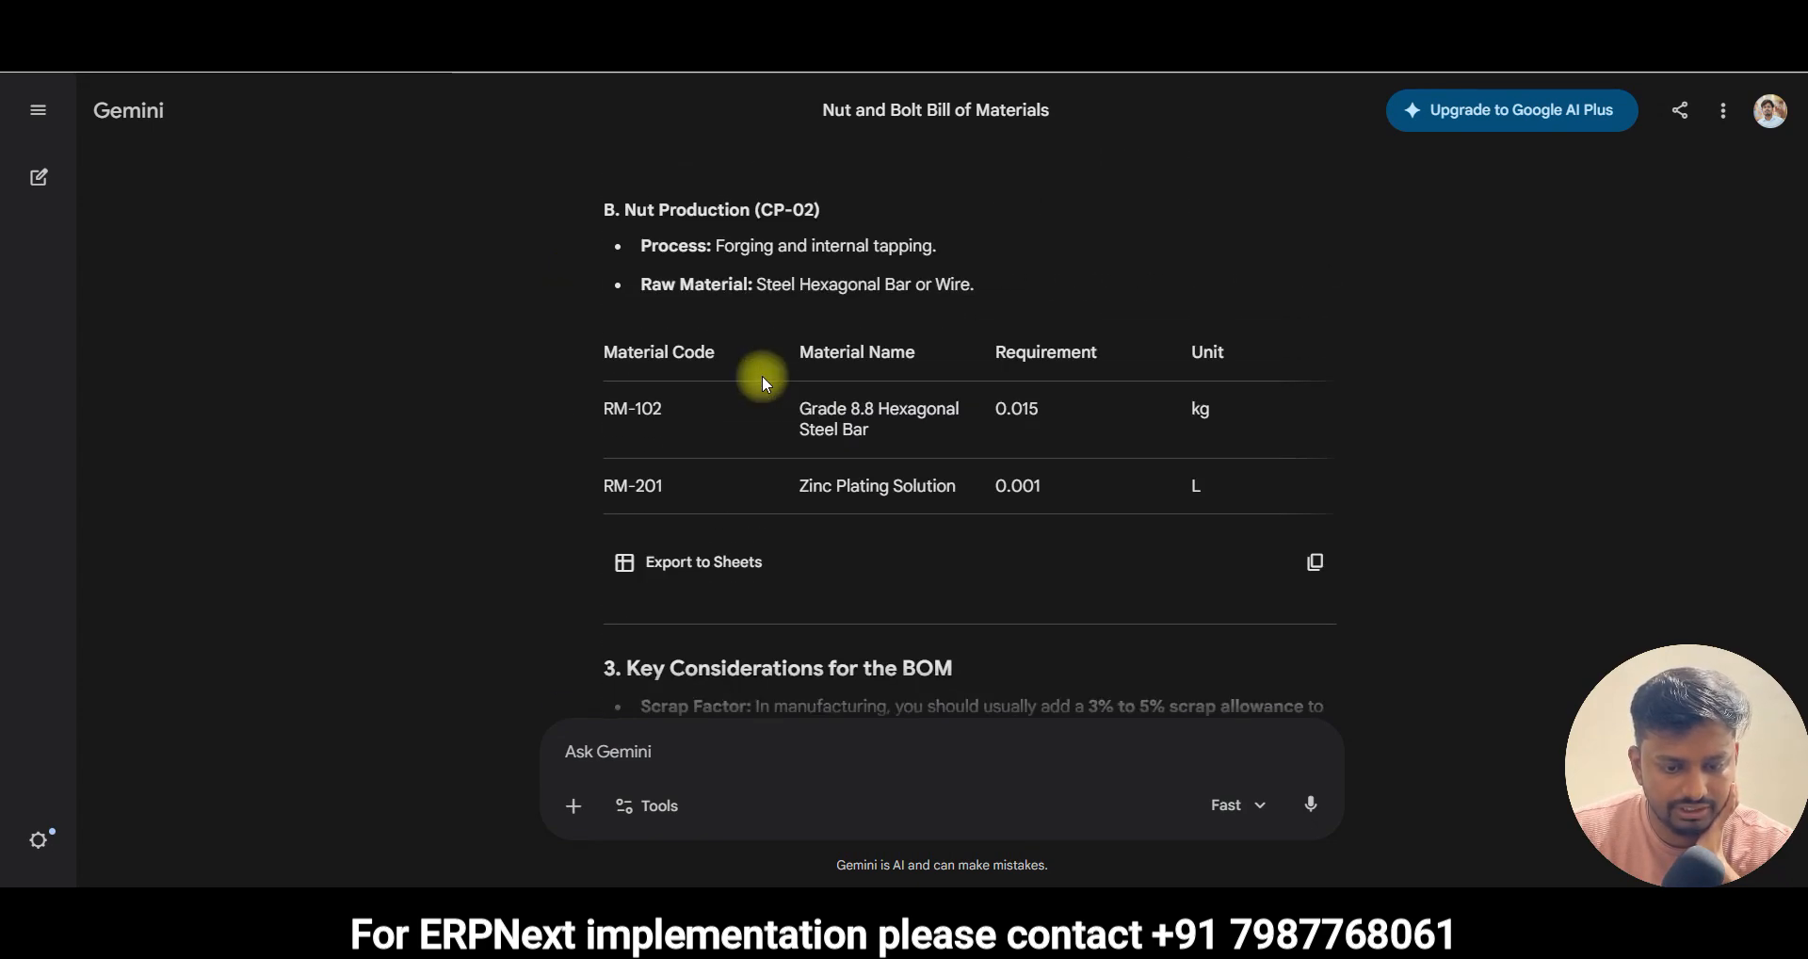
{"action": "scroll", "coordinate": [761, 375], "scroll_direction": "up", "scroll_amount": 6}
{"action": "scroll", "coordinate": [761, 375], "scroll_direction": "up", "scroll_amount": 6}
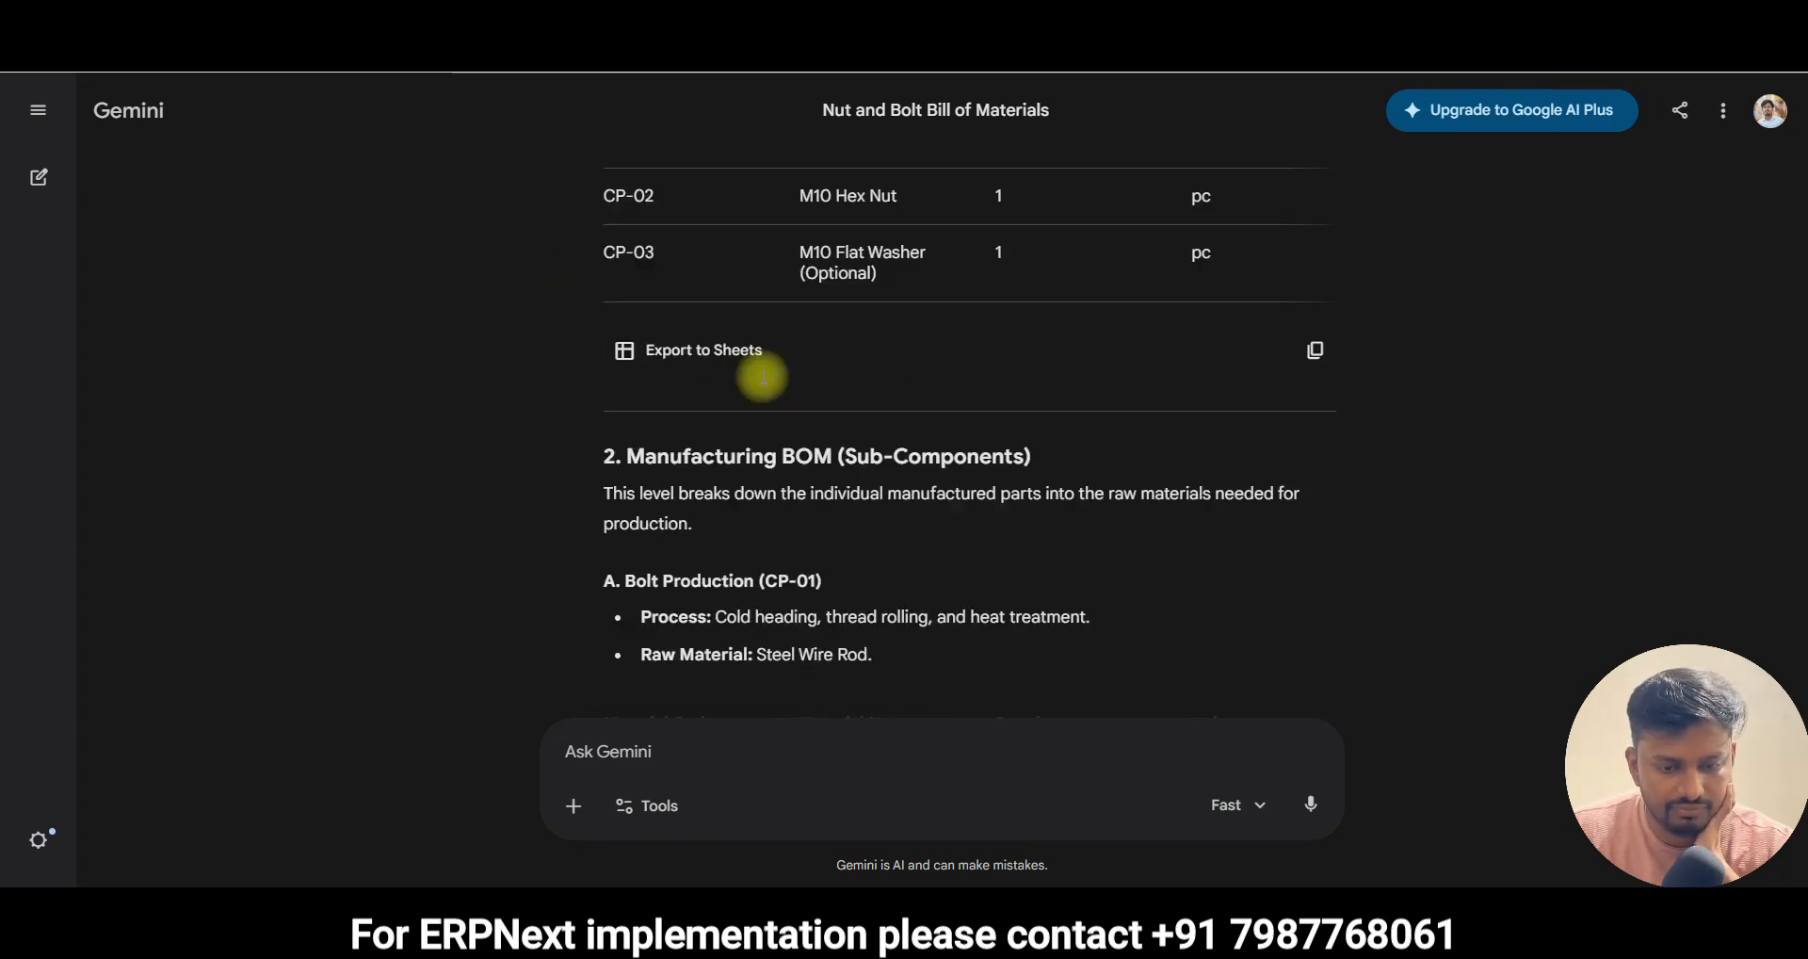
{"action": "left_click_drag", "start_coordinate": [903, 403], "coordinate": [802, 380]}
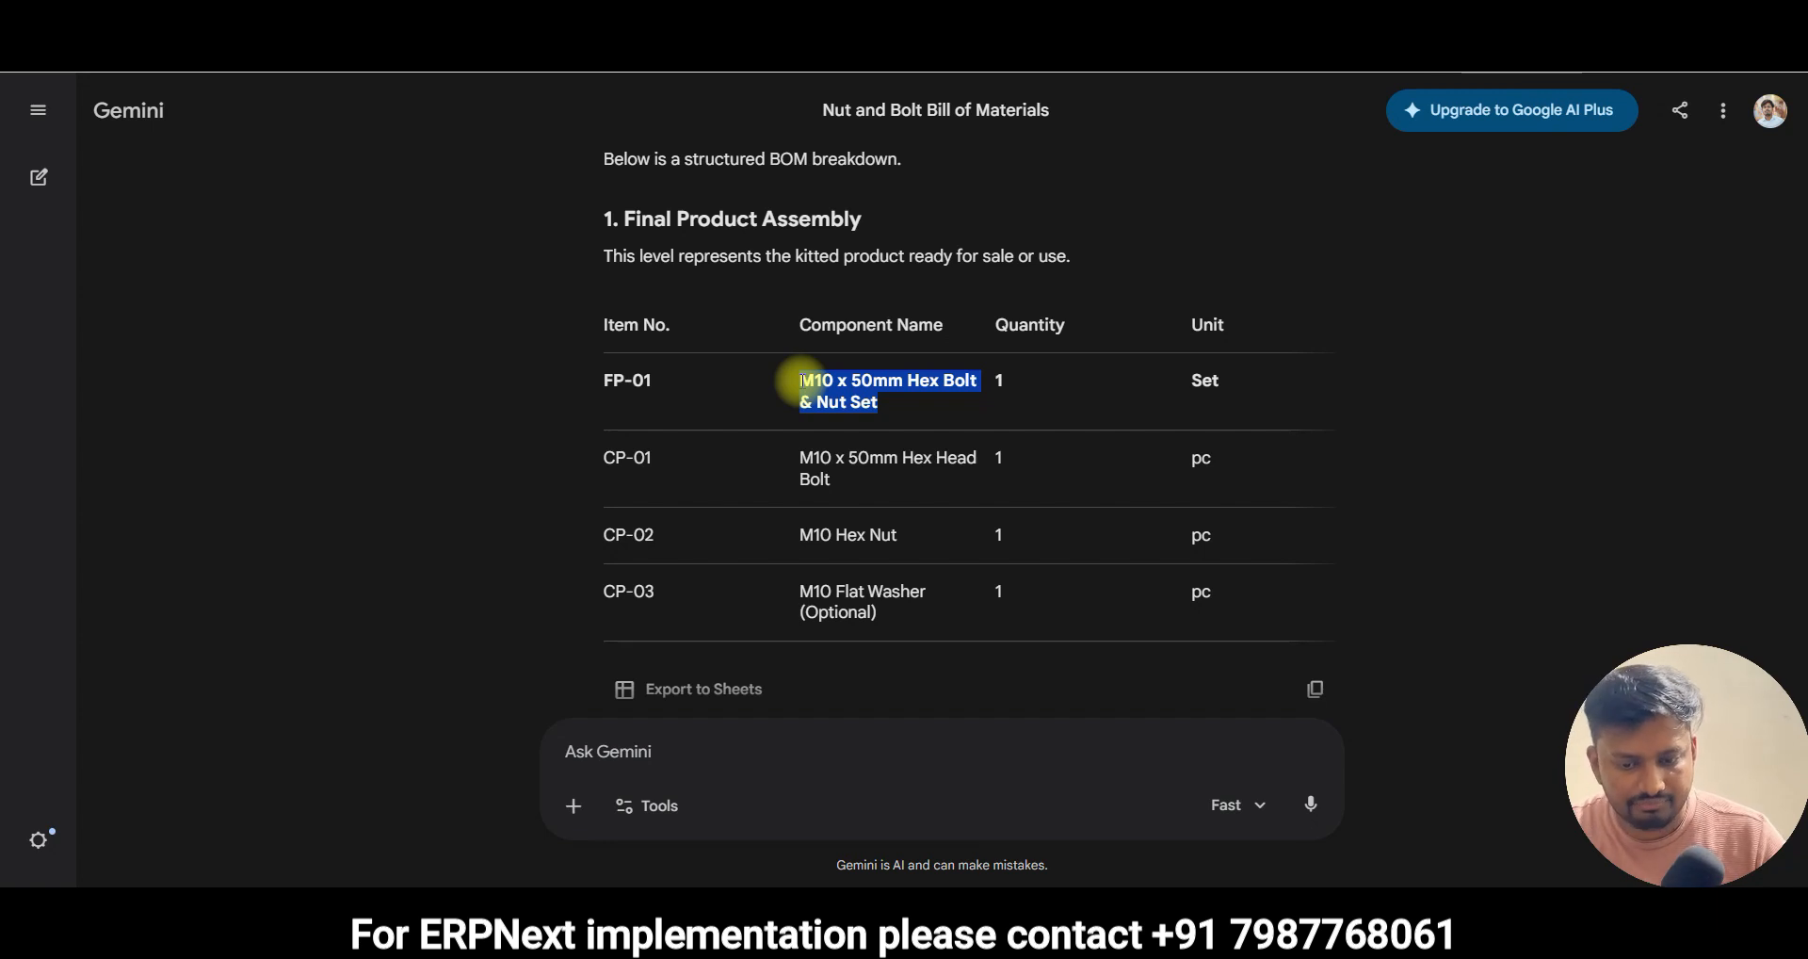
{"action": "triple_click", "coordinate": [829, 456]}
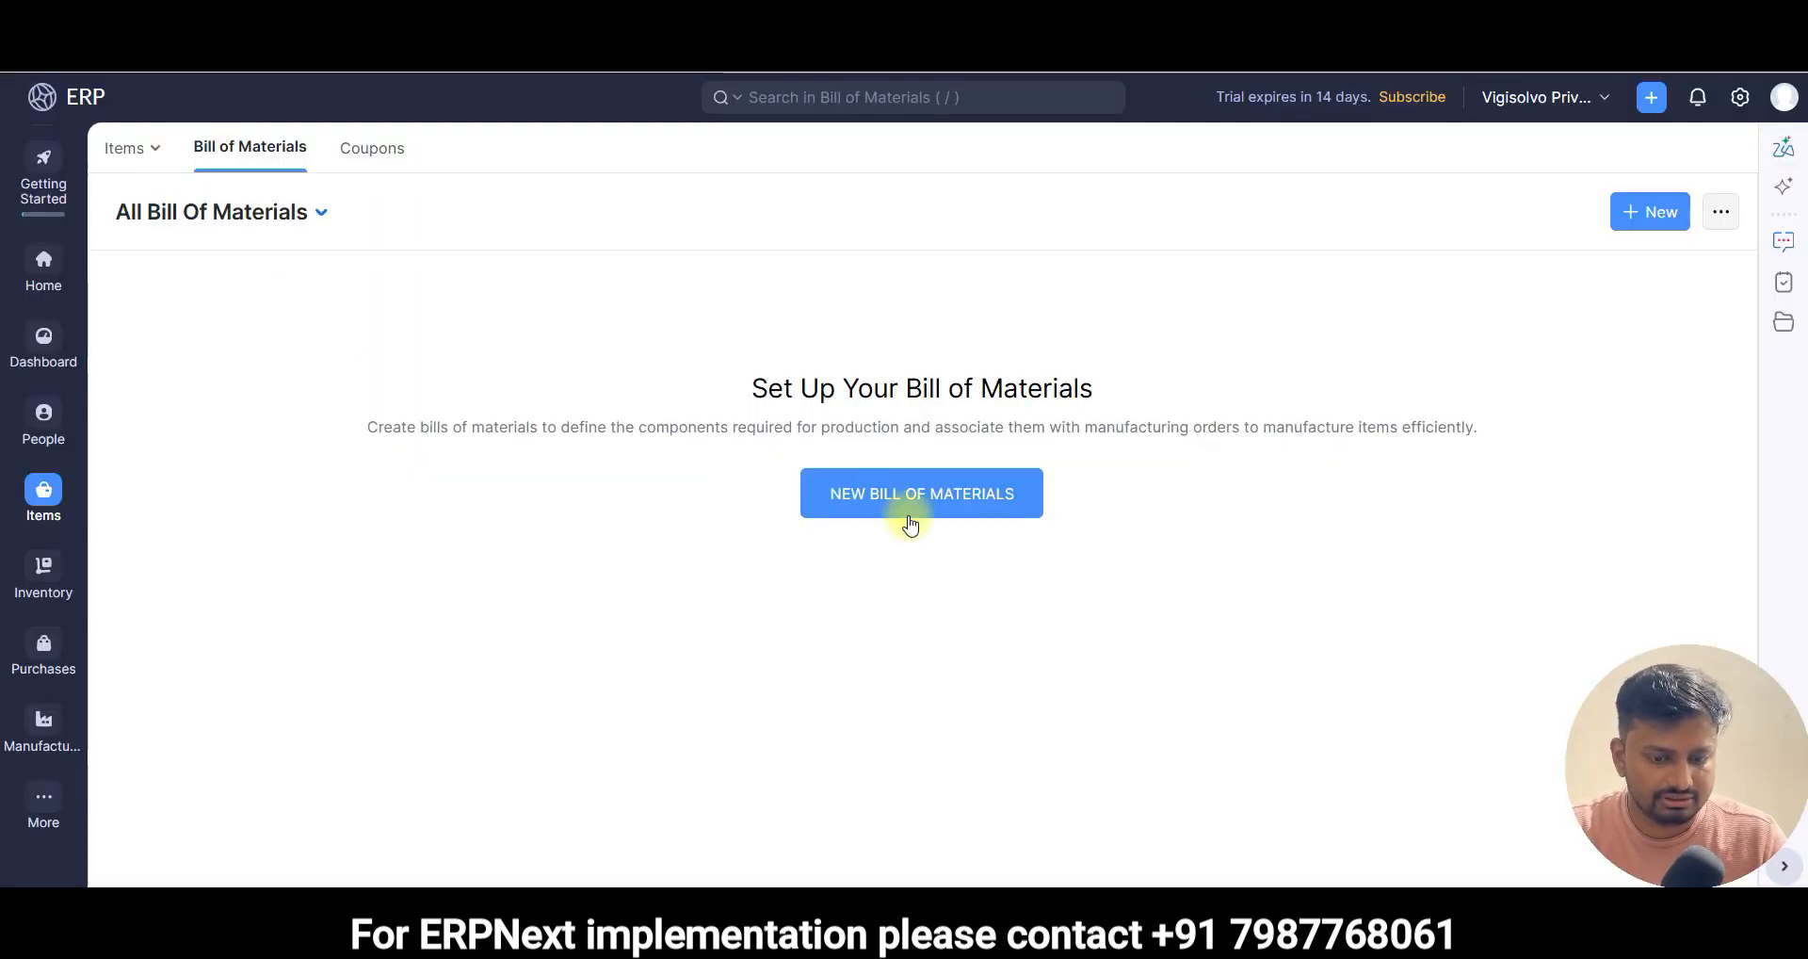
- Return to the items list in Zoho ERP and create a new item named M10 × 50mm Hex Head Bolt
{"action": "left_click", "coordinate": [118, 147]}
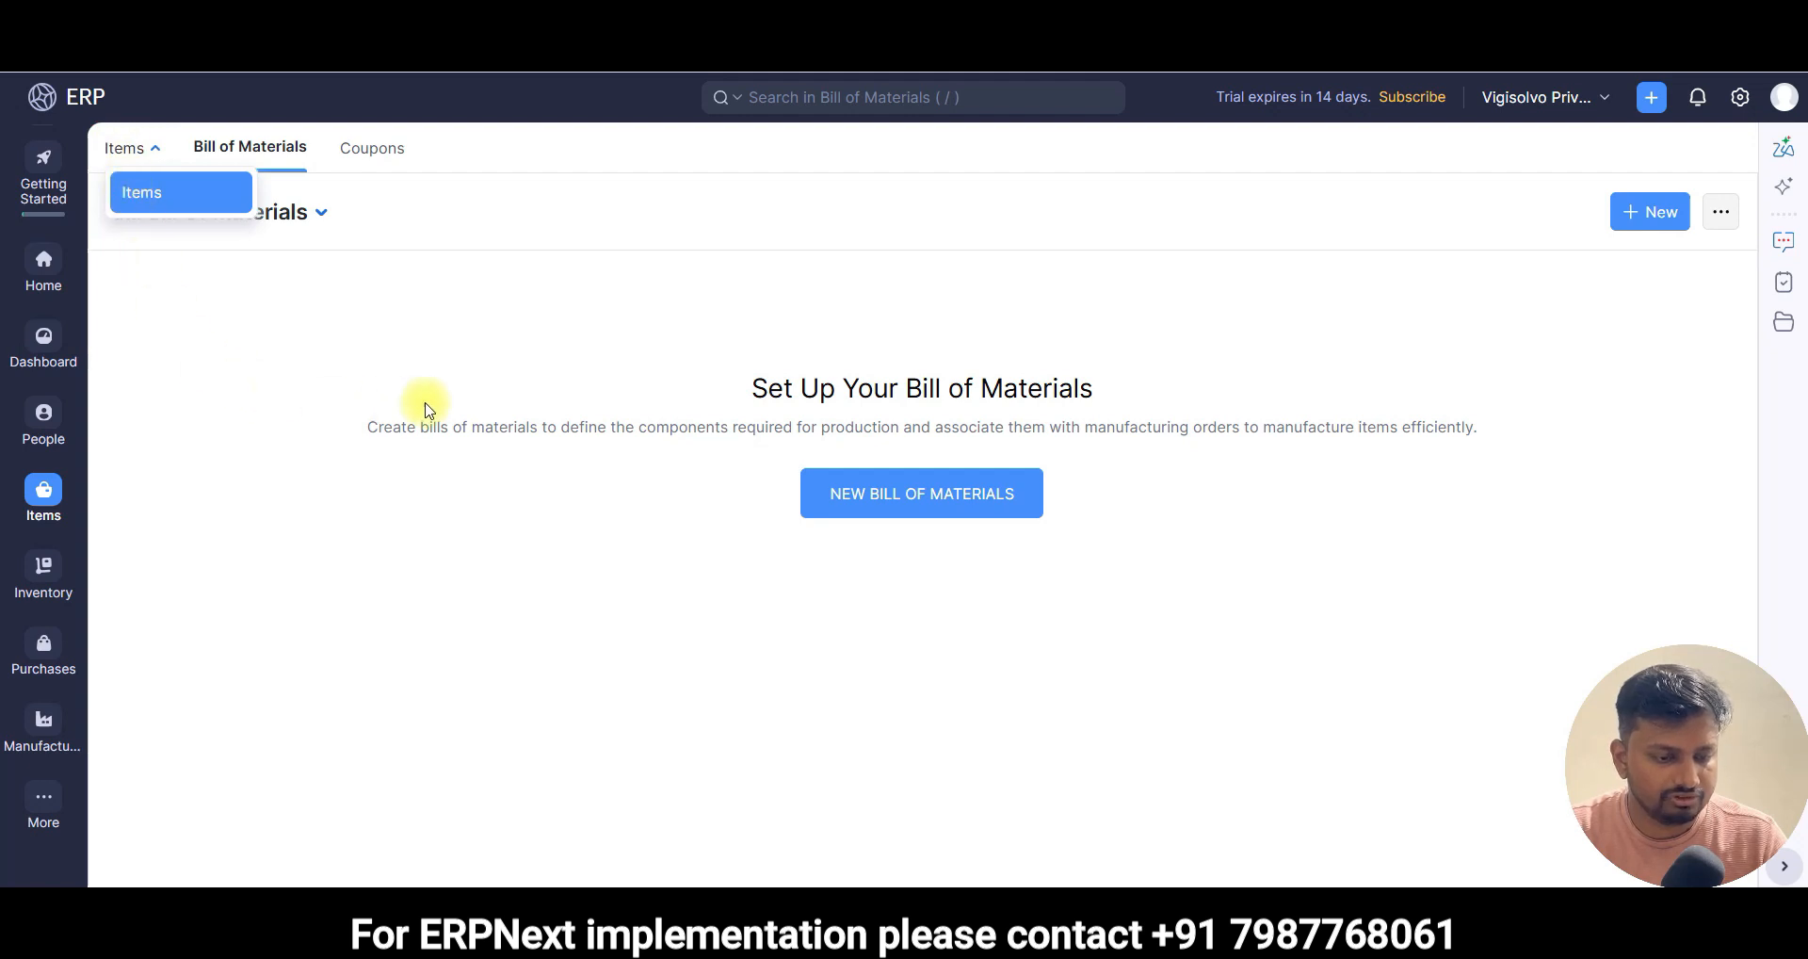
{"action": "left_click", "coordinate": [165, 189]}
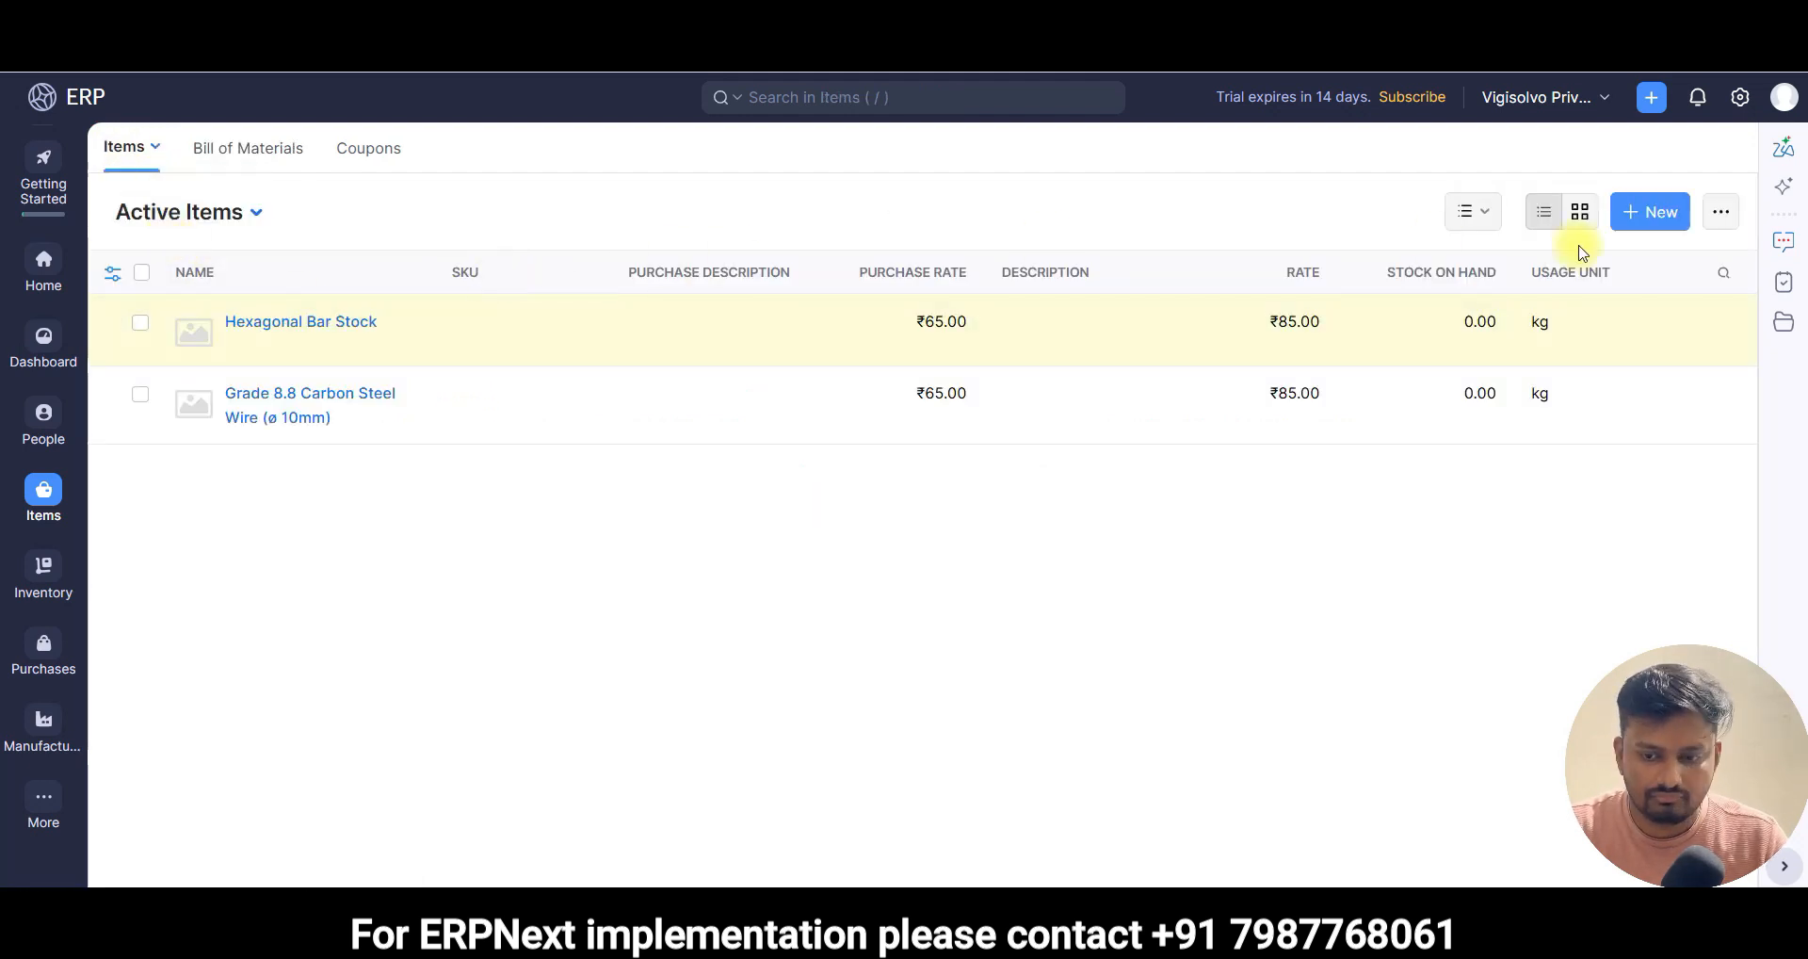
{"action": "left_click", "coordinate": [1657, 210]}
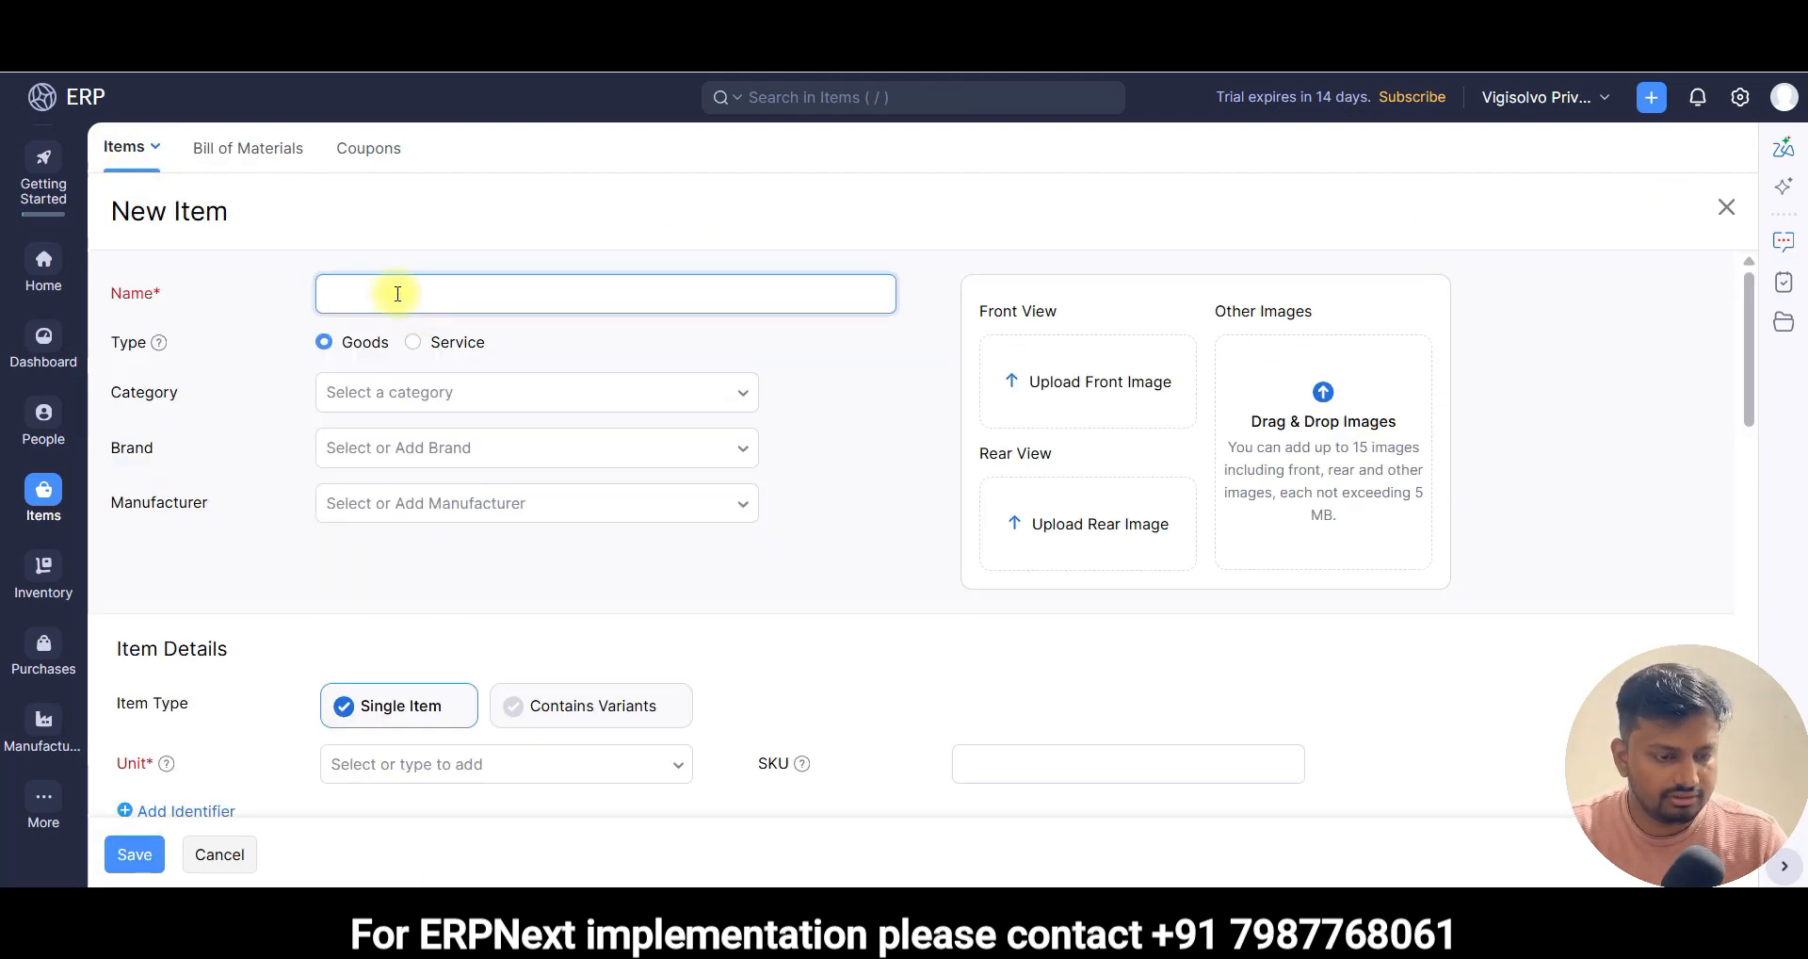
- Add a new item category named Product and assign it to the hex head bolt item
{"action": "left_click", "coordinate": [392, 389]}
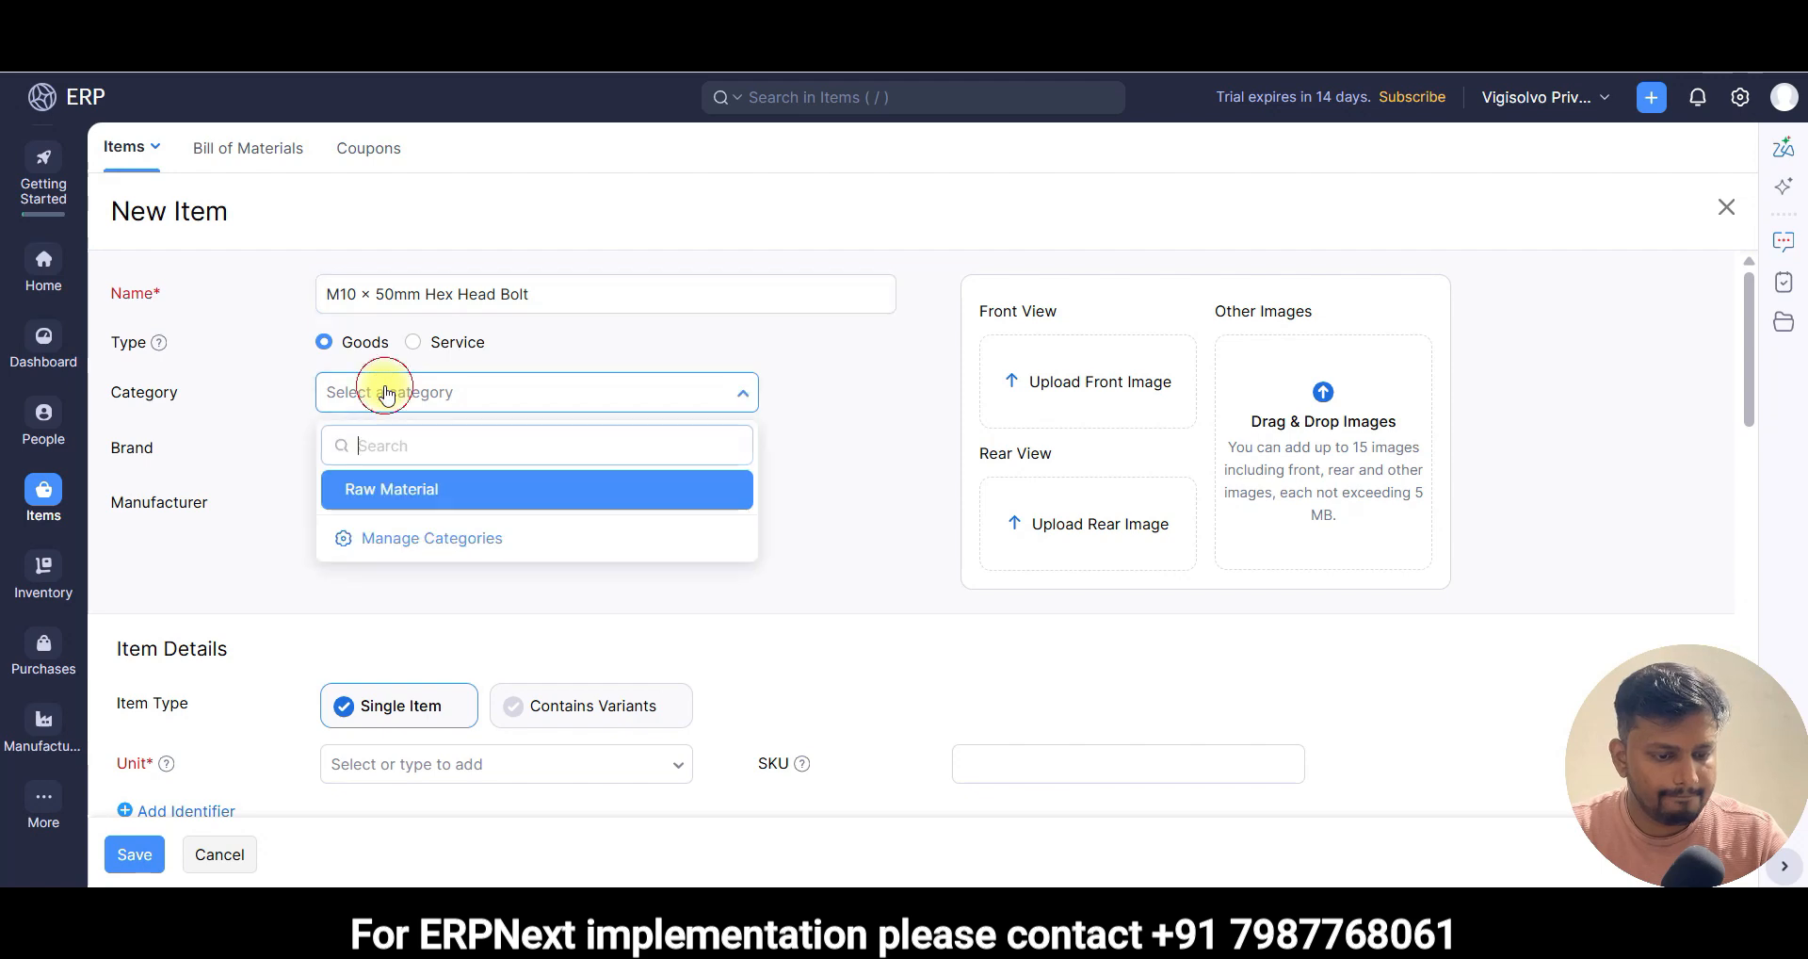
{"action": "left_click", "coordinate": [407, 532]}
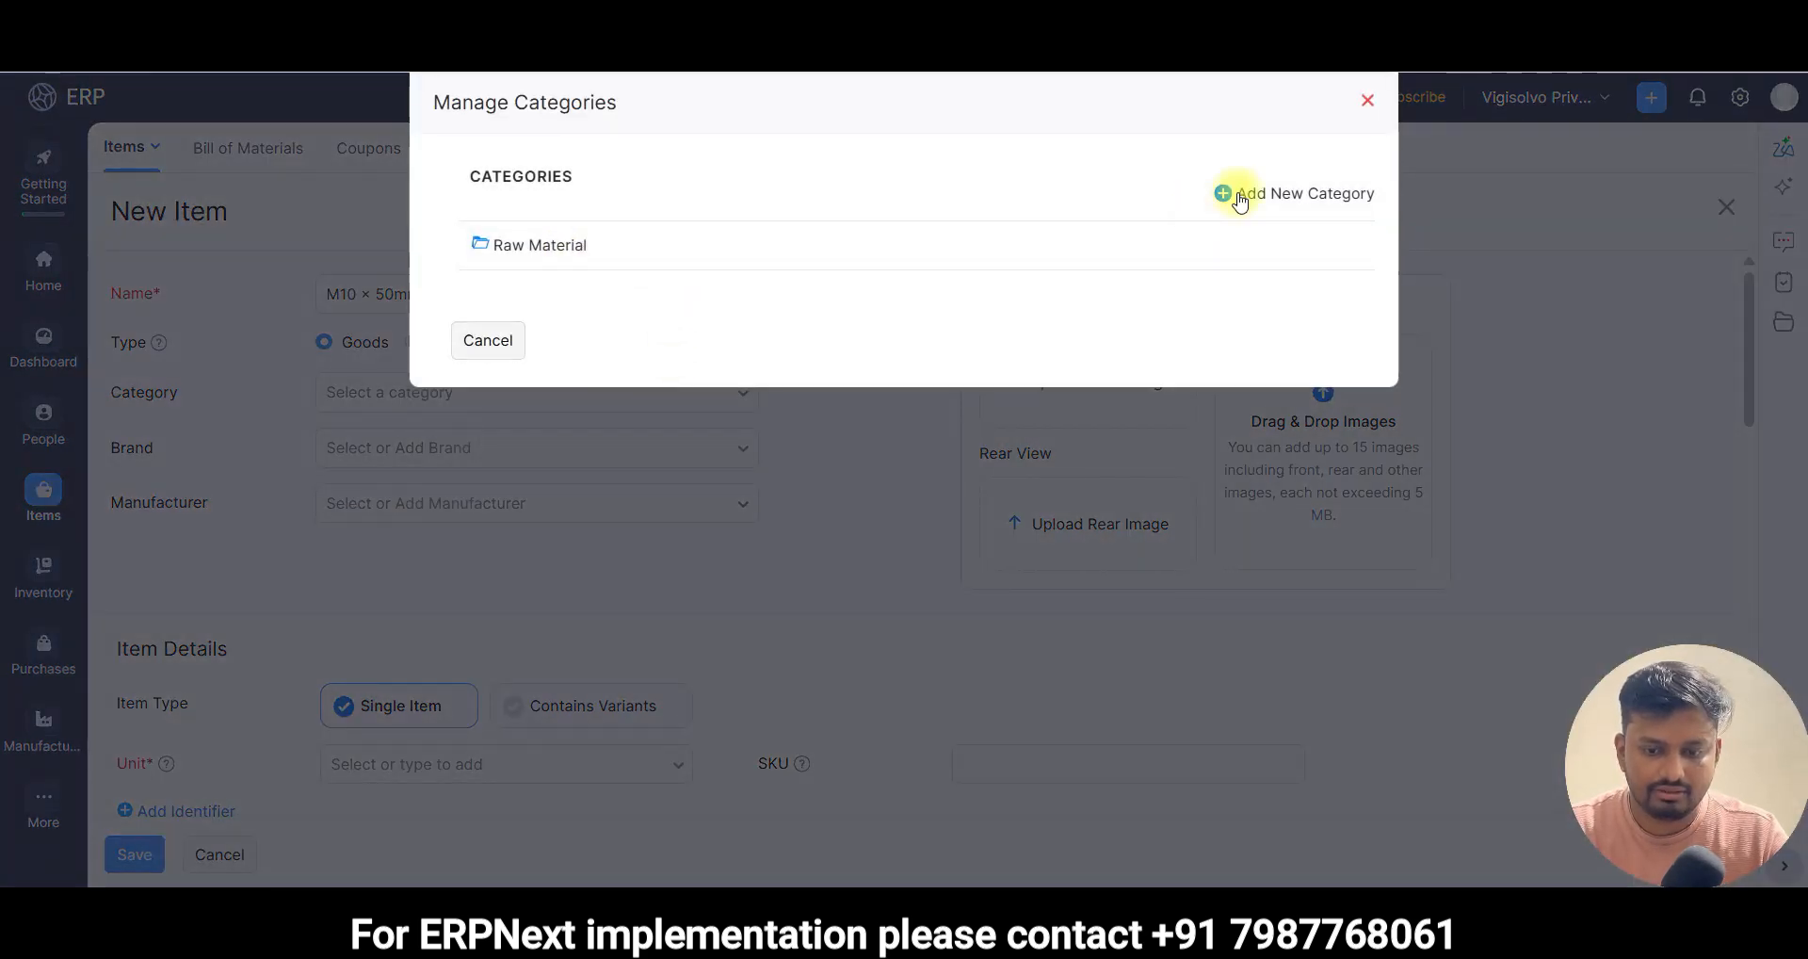
{"action": "left_click", "coordinate": [1222, 194]}
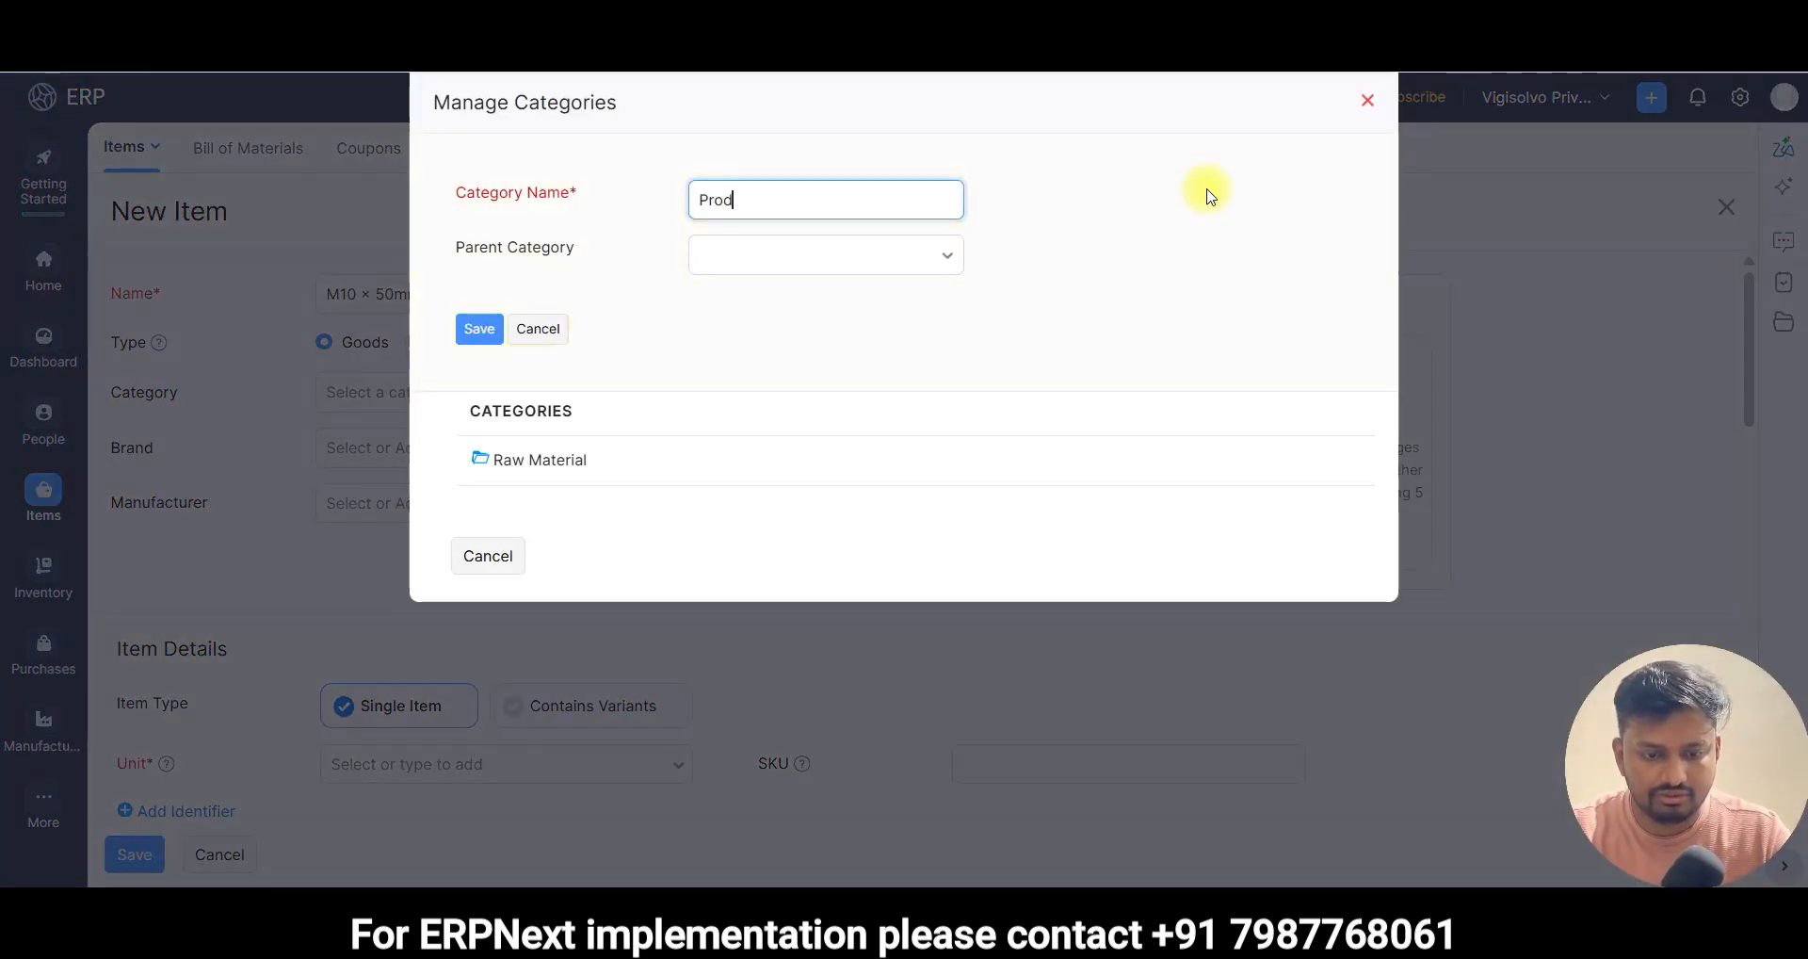
{"action": "left_click", "coordinate": [482, 329]}
{"action": "left_click", "coordinate": [1367, 103]}
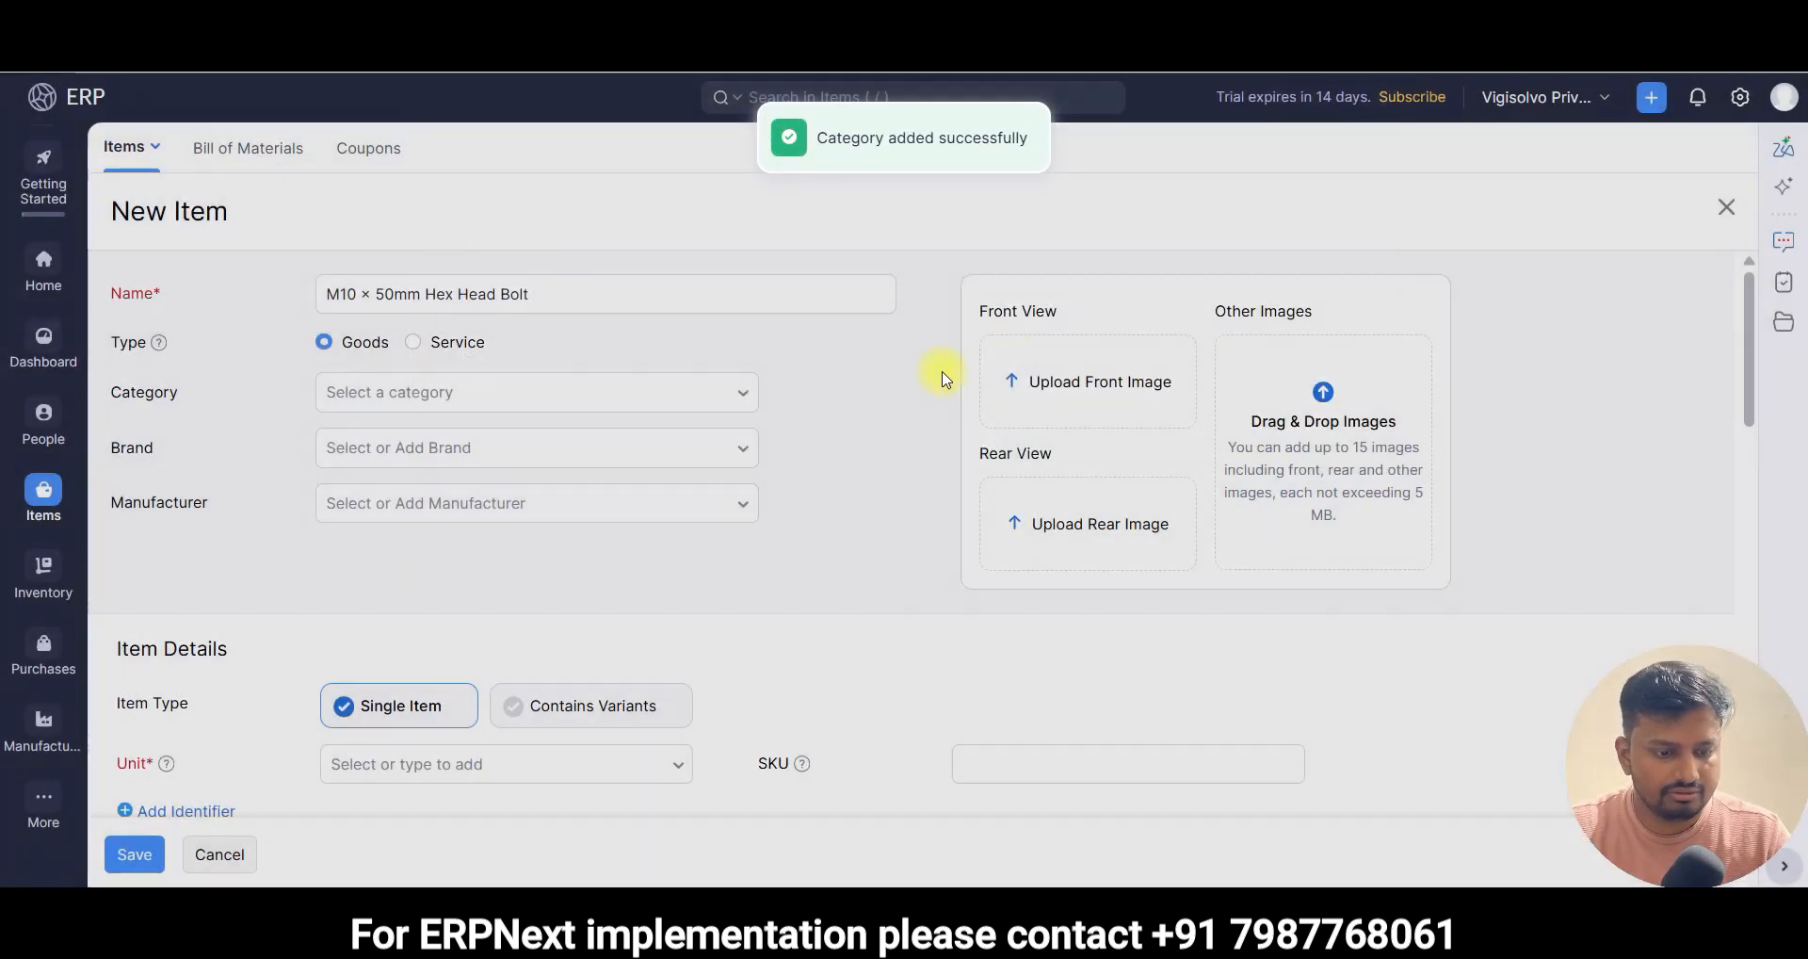
{"action": "left_click", "coordinate": [456, 403]}
{"action": "left_click", "coordinate": [456, 525]}
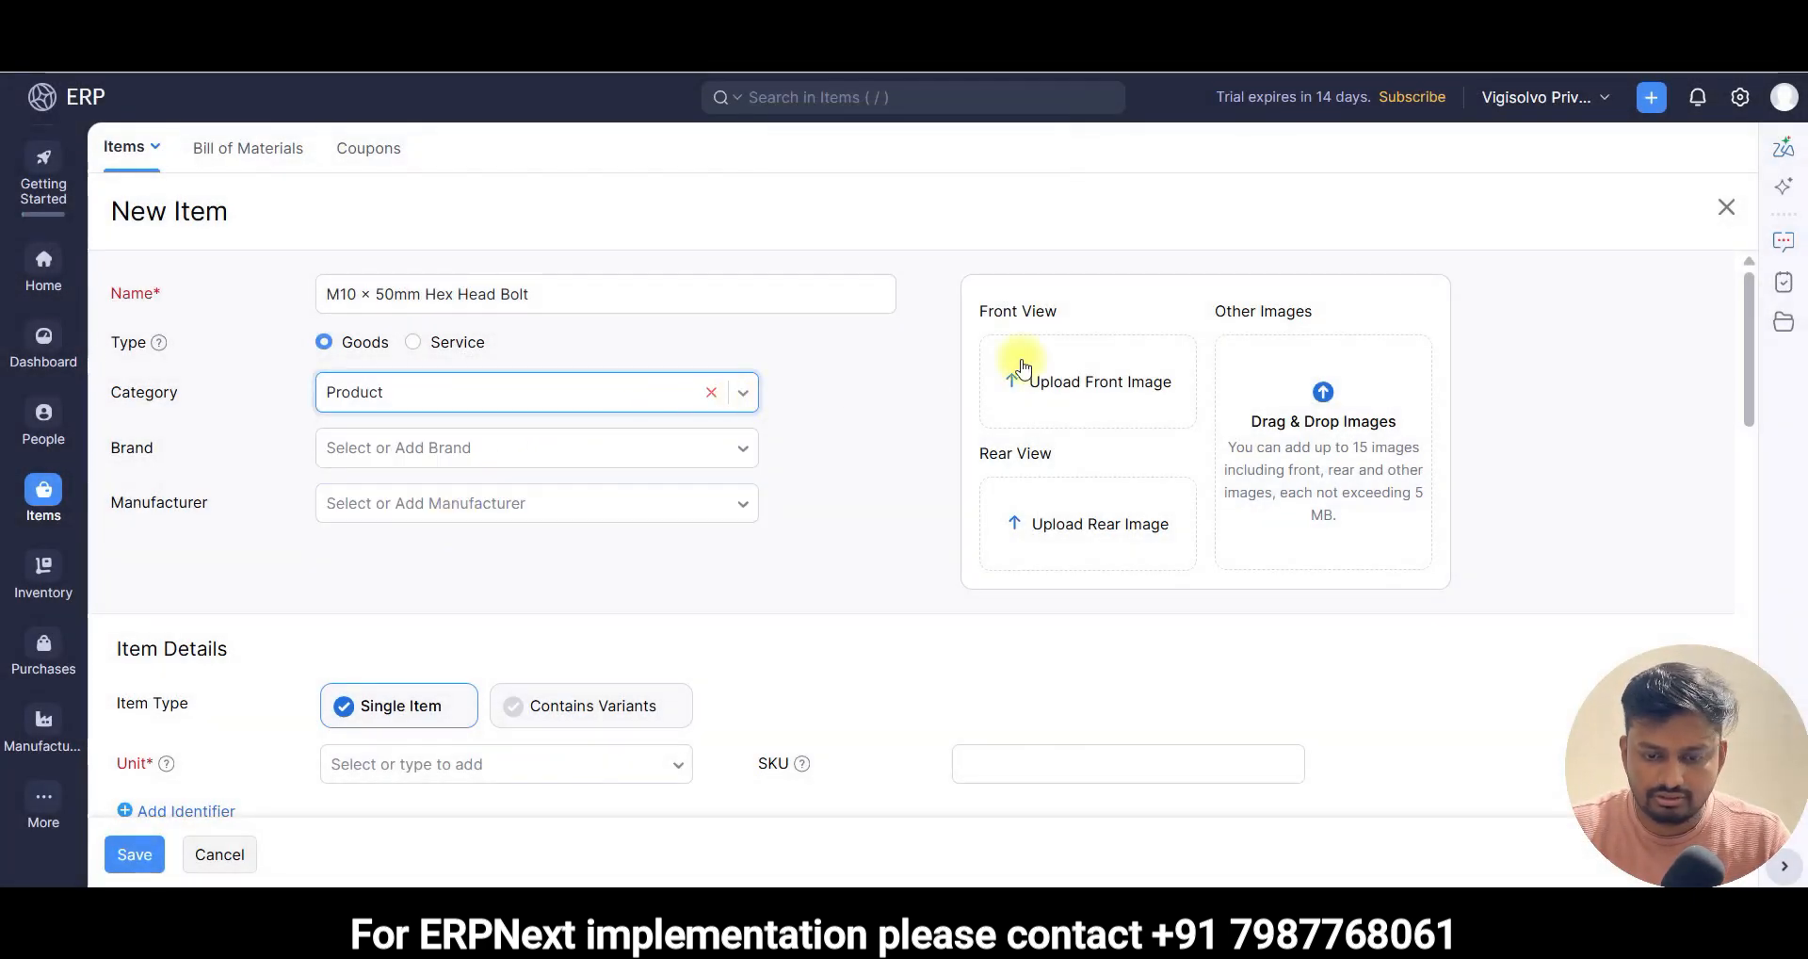
- Set the hex head bolt item's unit to pcs
{"action": "scroll", "coordinate": [579, 588], "scroll_direction": "down", "scroll_amount": 3}
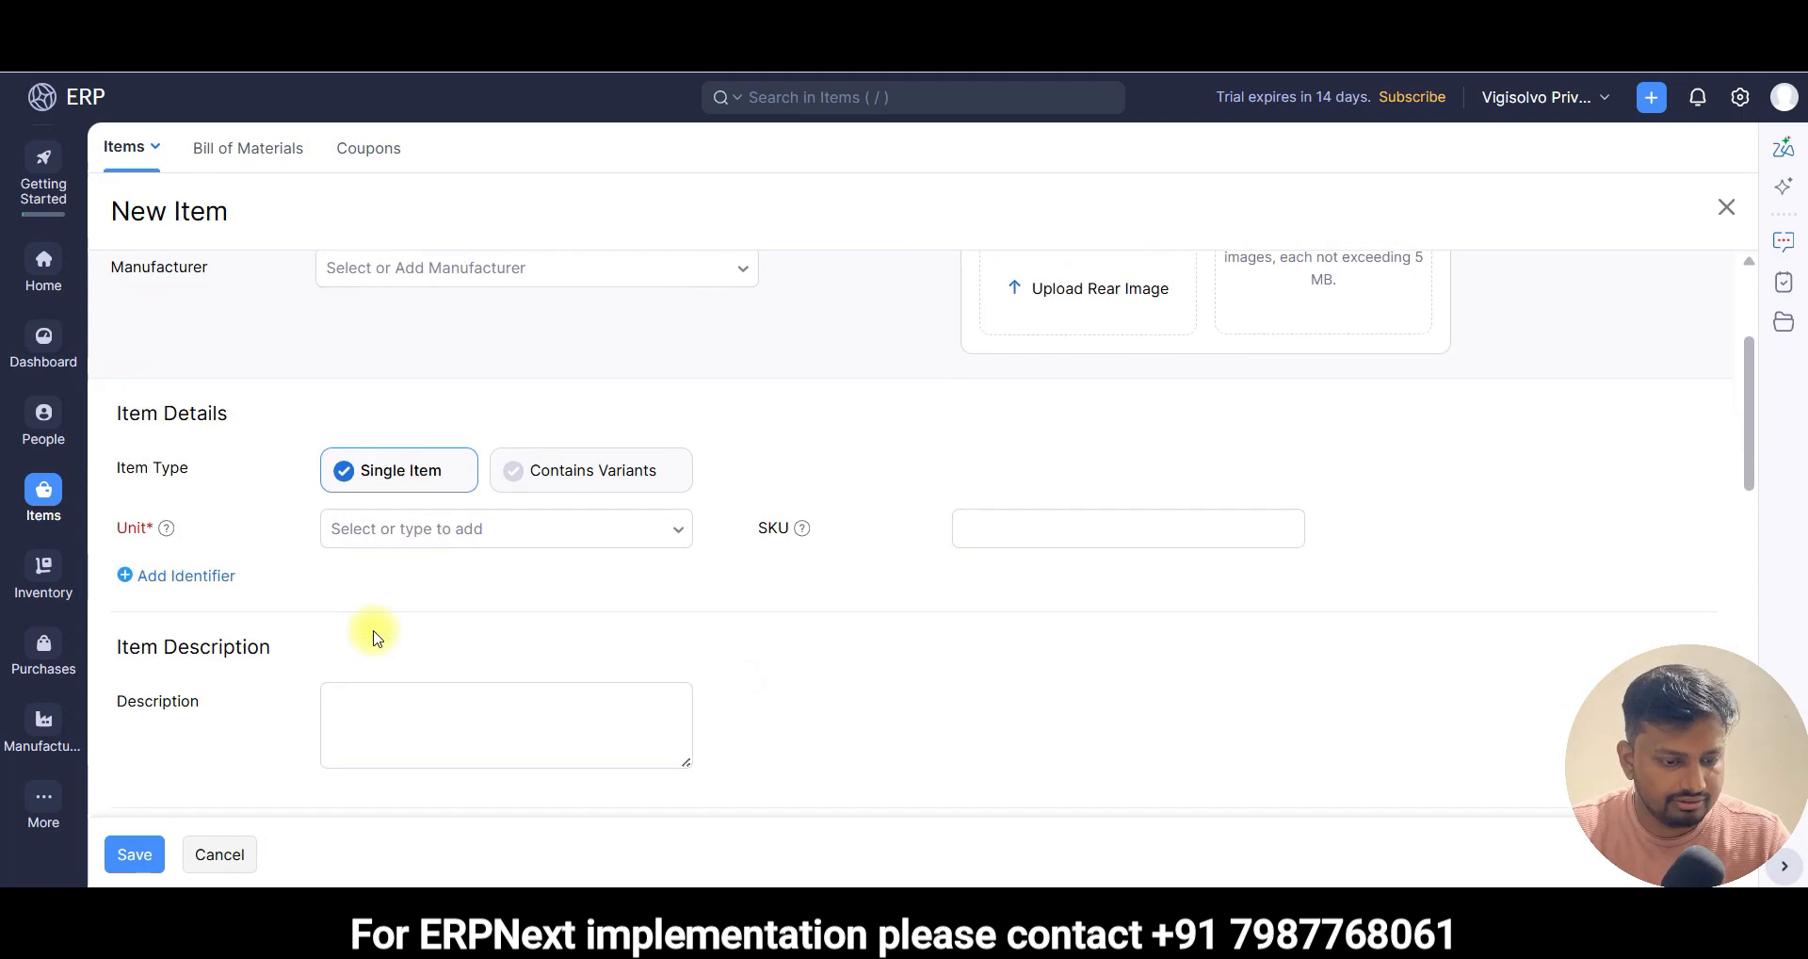
{"action": "left_click", "coordinate": [438, 531]}
{"action": "type", "text": "pie"}
{"action": "key", "text": "BackSpace"}
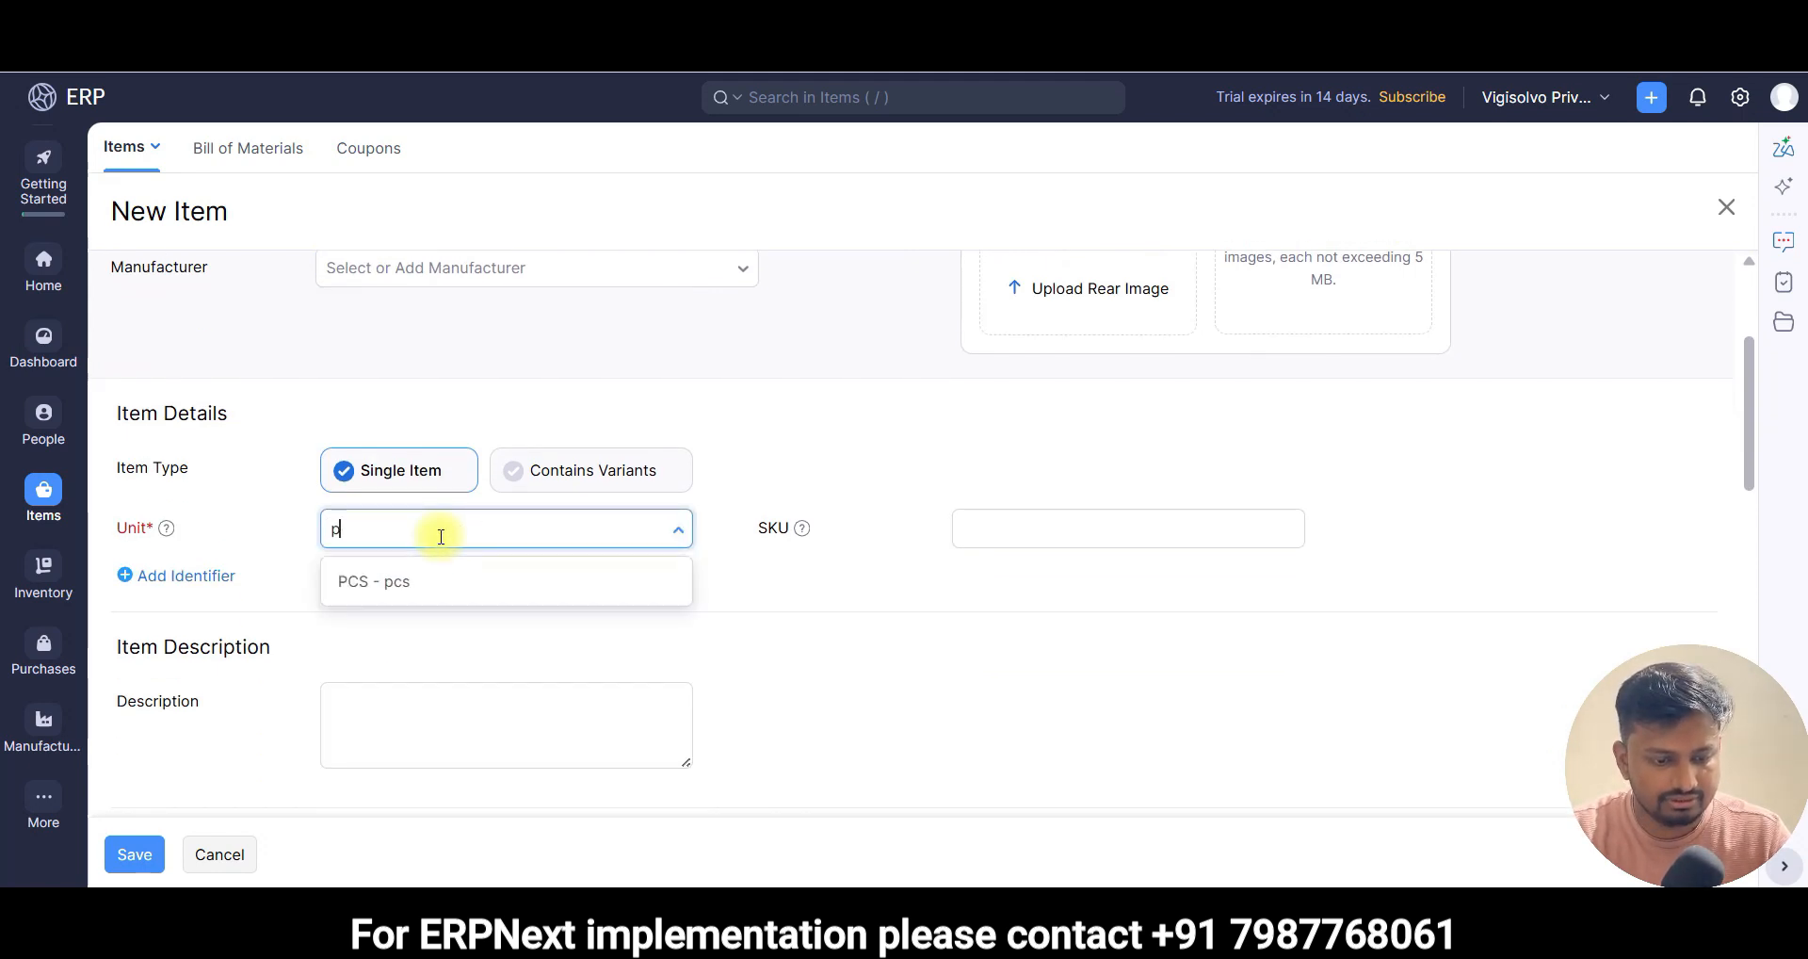
{"action": "key", "text": "BackSpace"}
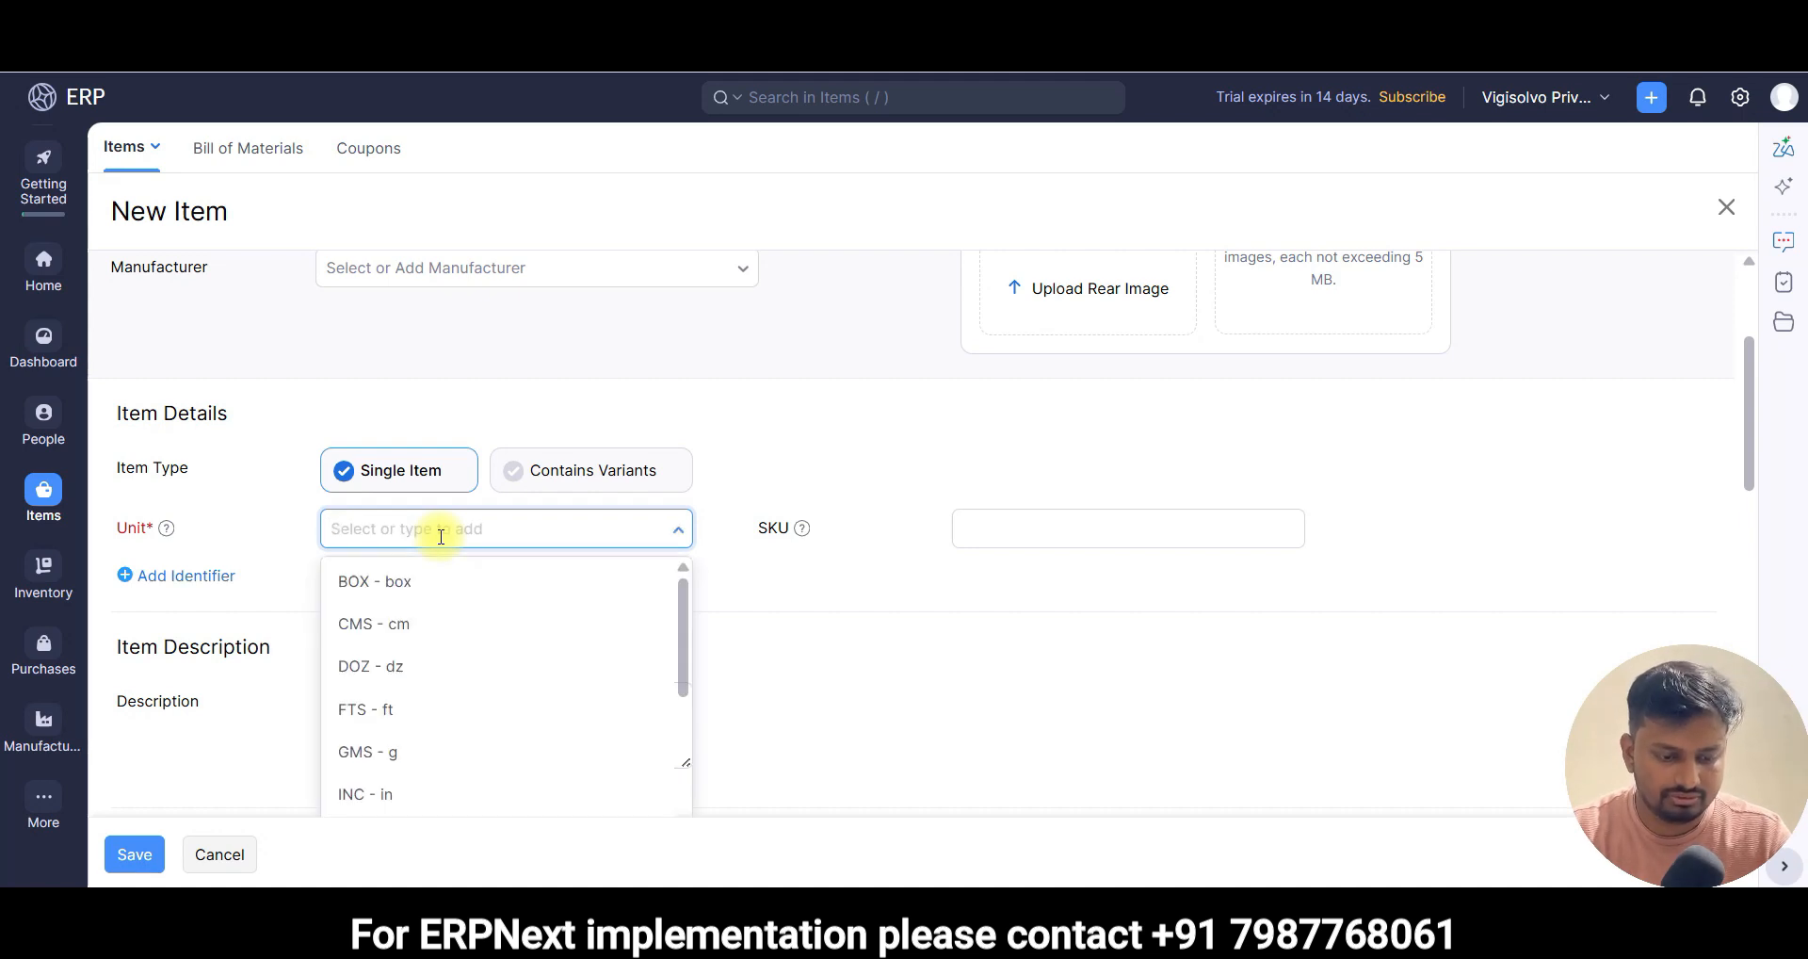
{"action": "type", "text": "nu"}
{"action": "key", "text": "BackSpace"}
{"action": "key", "text": "BackSpace"}
{"action": "type", "text": "pc"}
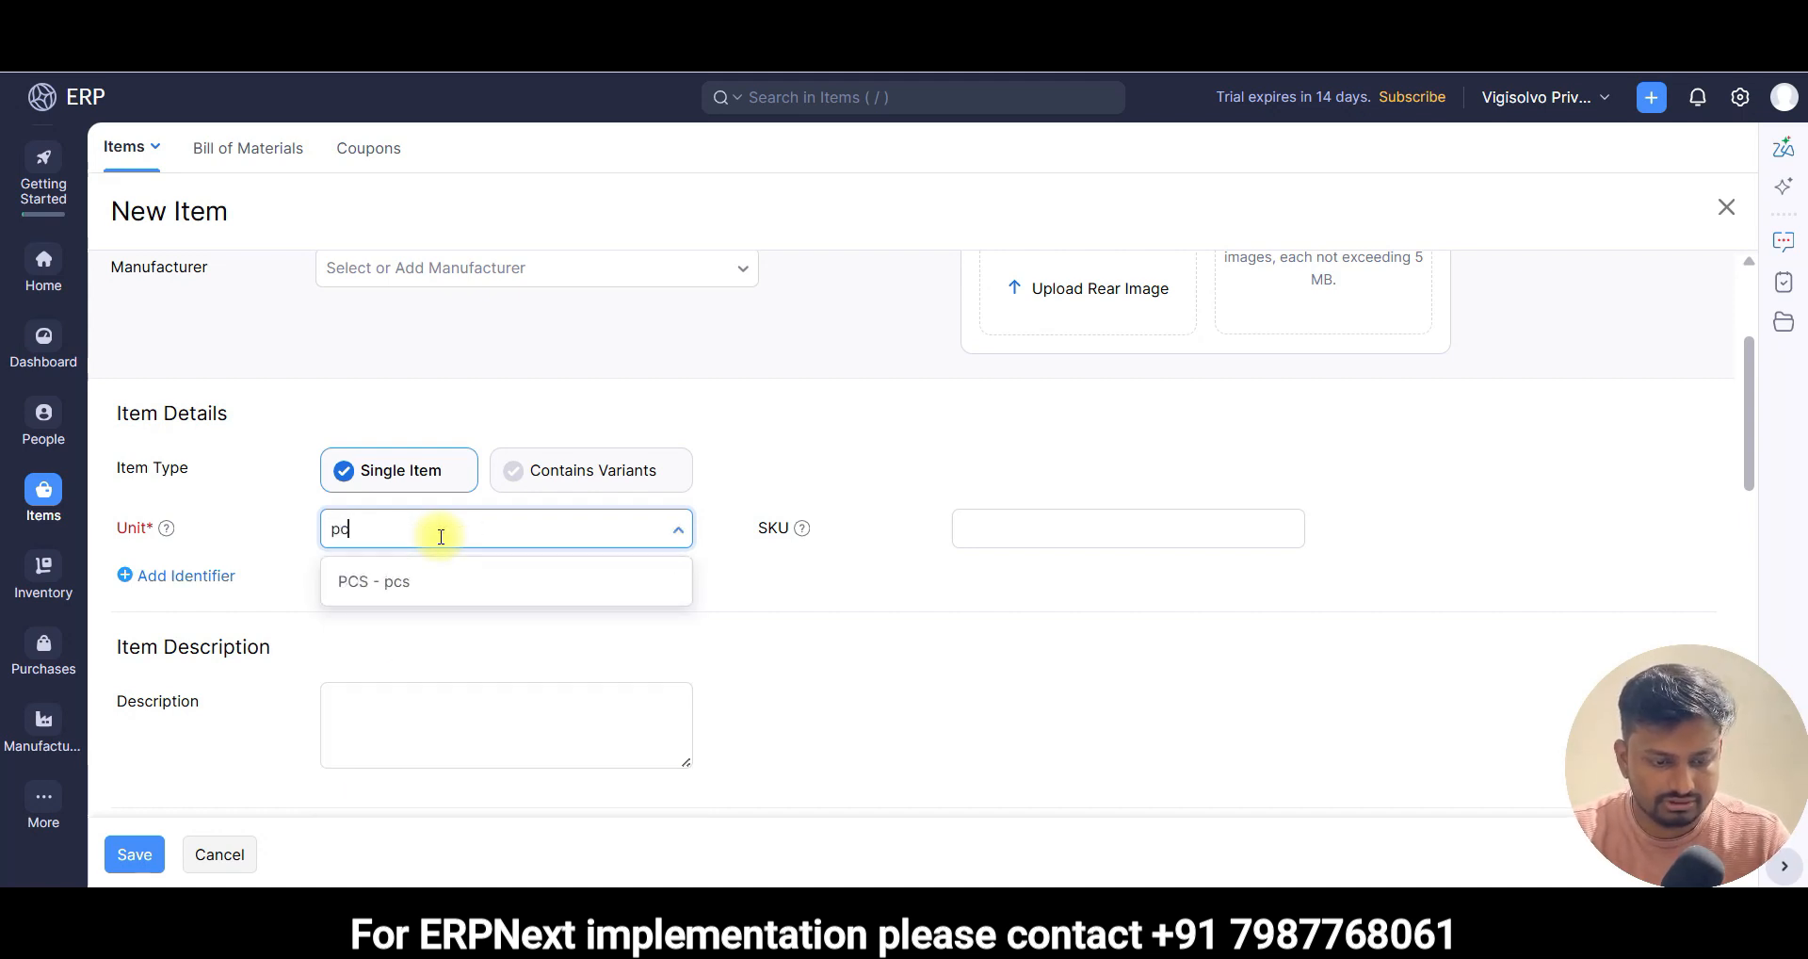
{"action": "left_click", "coordinate": [446, 566]}
- Set the hex head bolt item's selling price to INR 1 and its cost price to INR .75
{"action": "scroll", "coordinate": [432, 593], "scroll_direction": "down", "scroll_amount": 6}
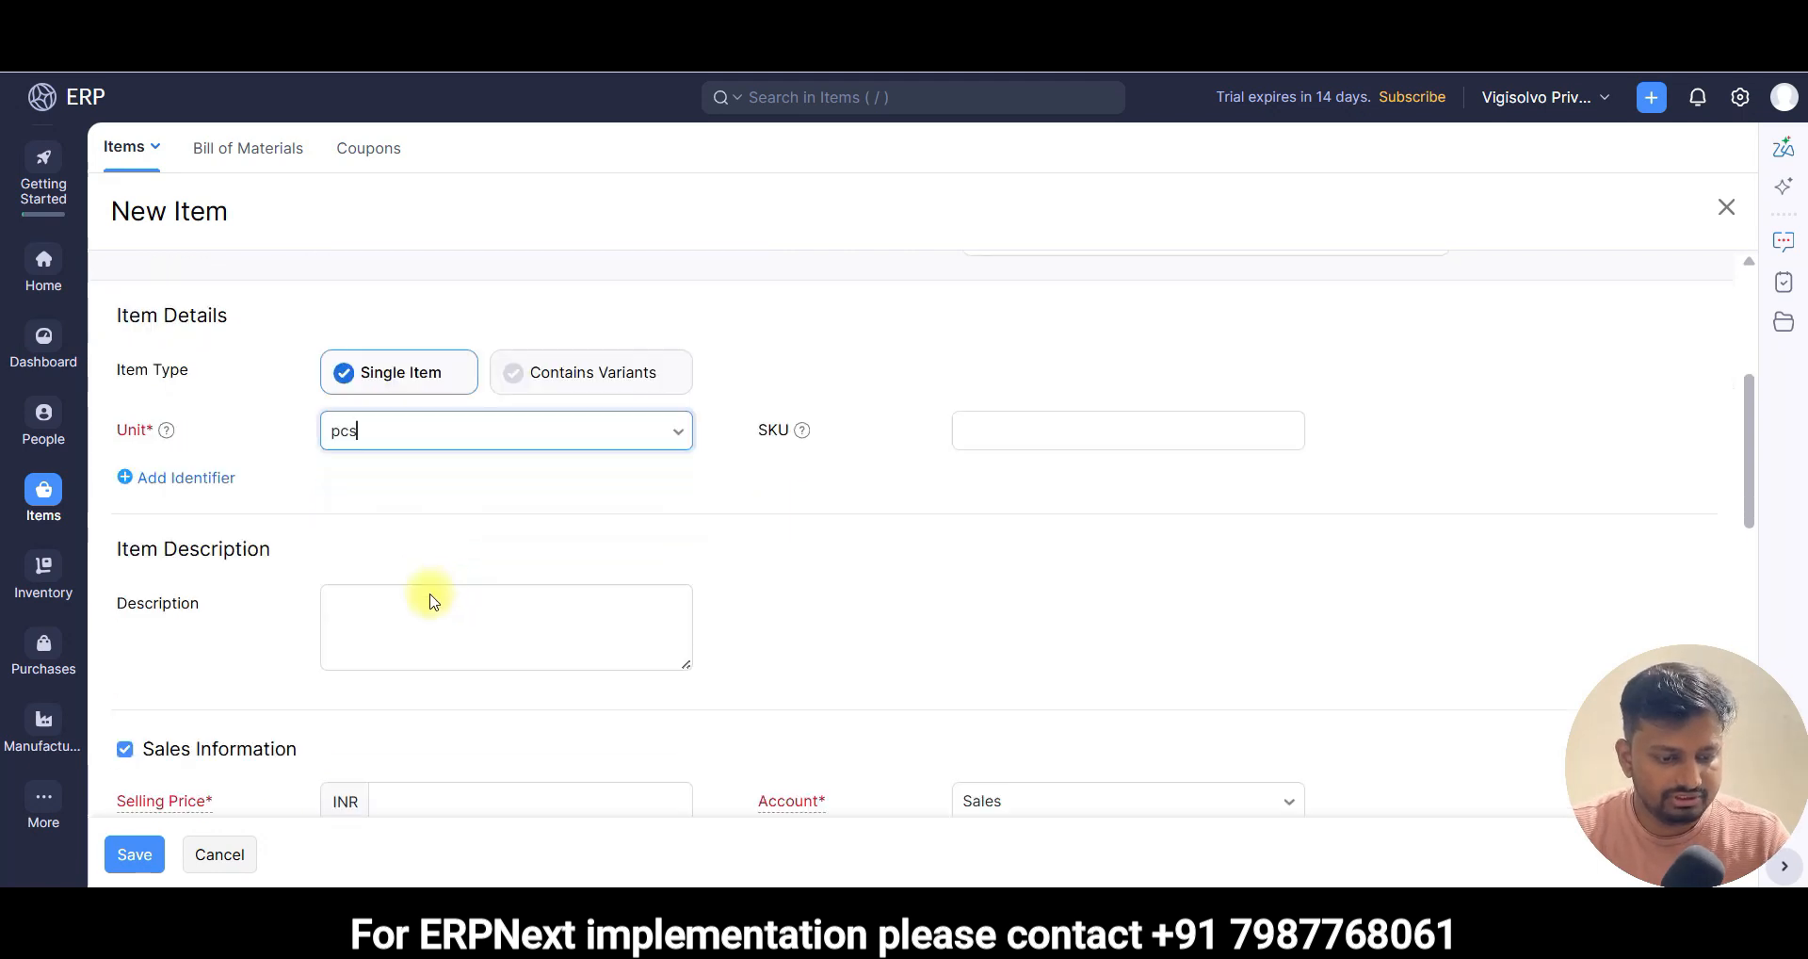
{"action": "left_click", "coordinate": [428, 315]}
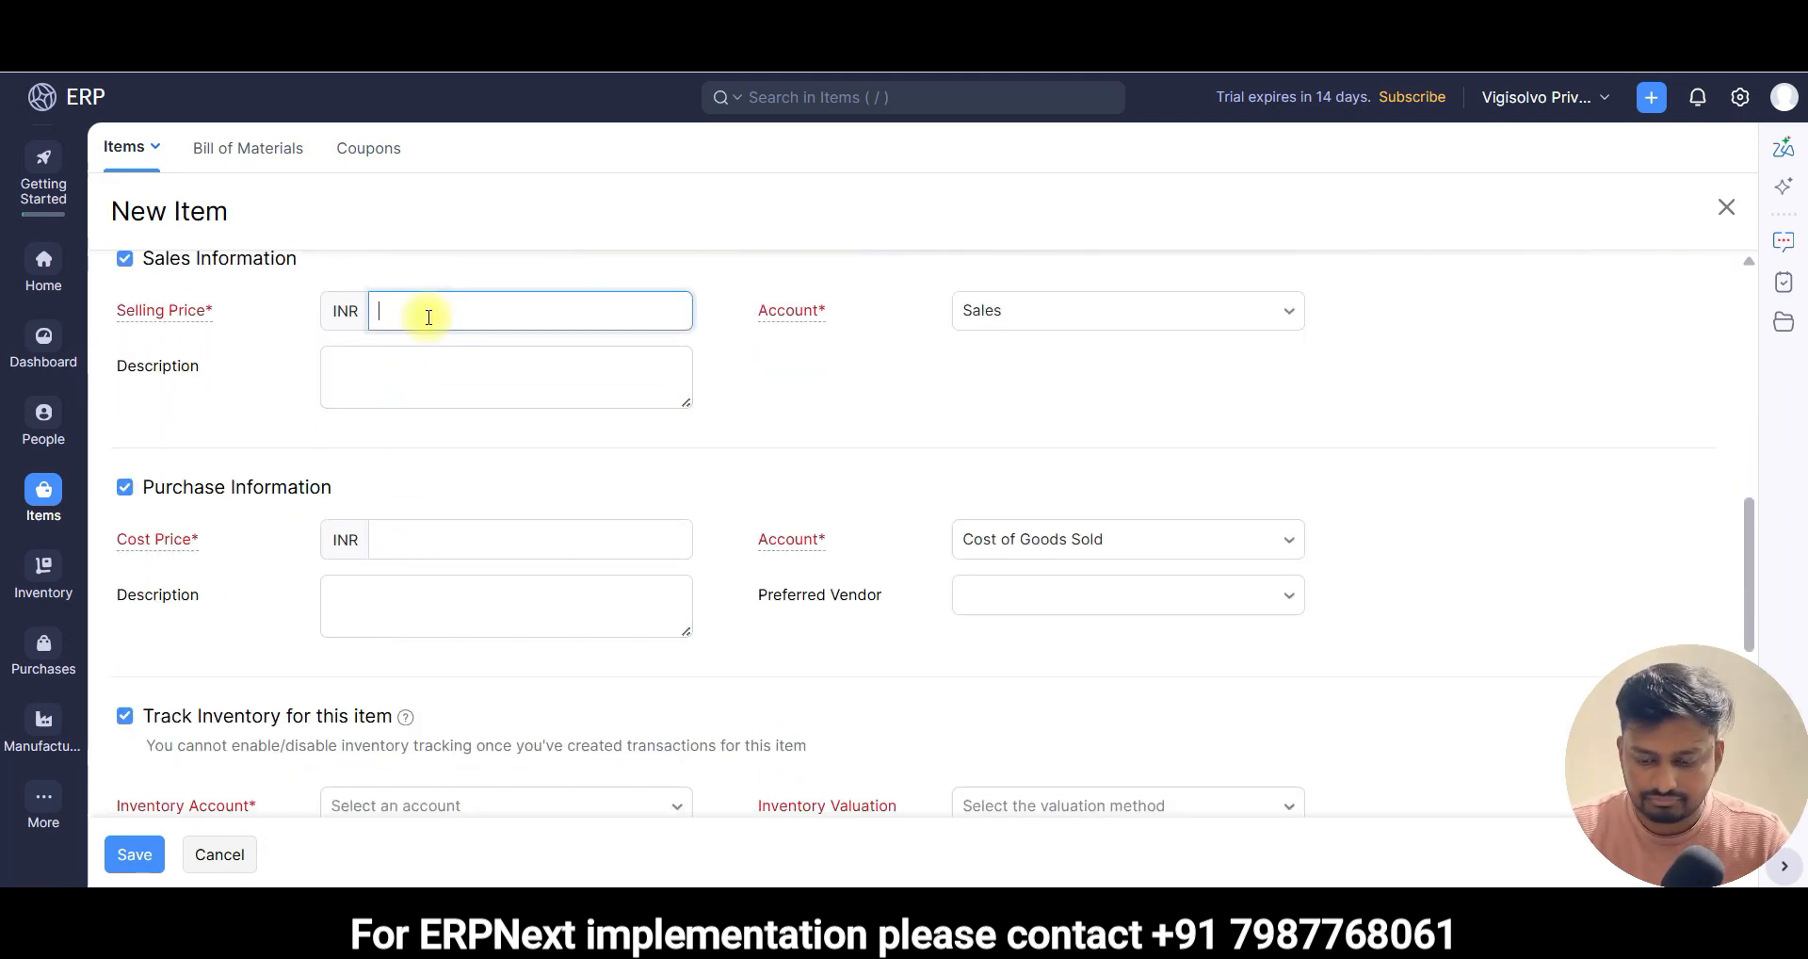
{"action": "key", "text": "alt+Tab"}
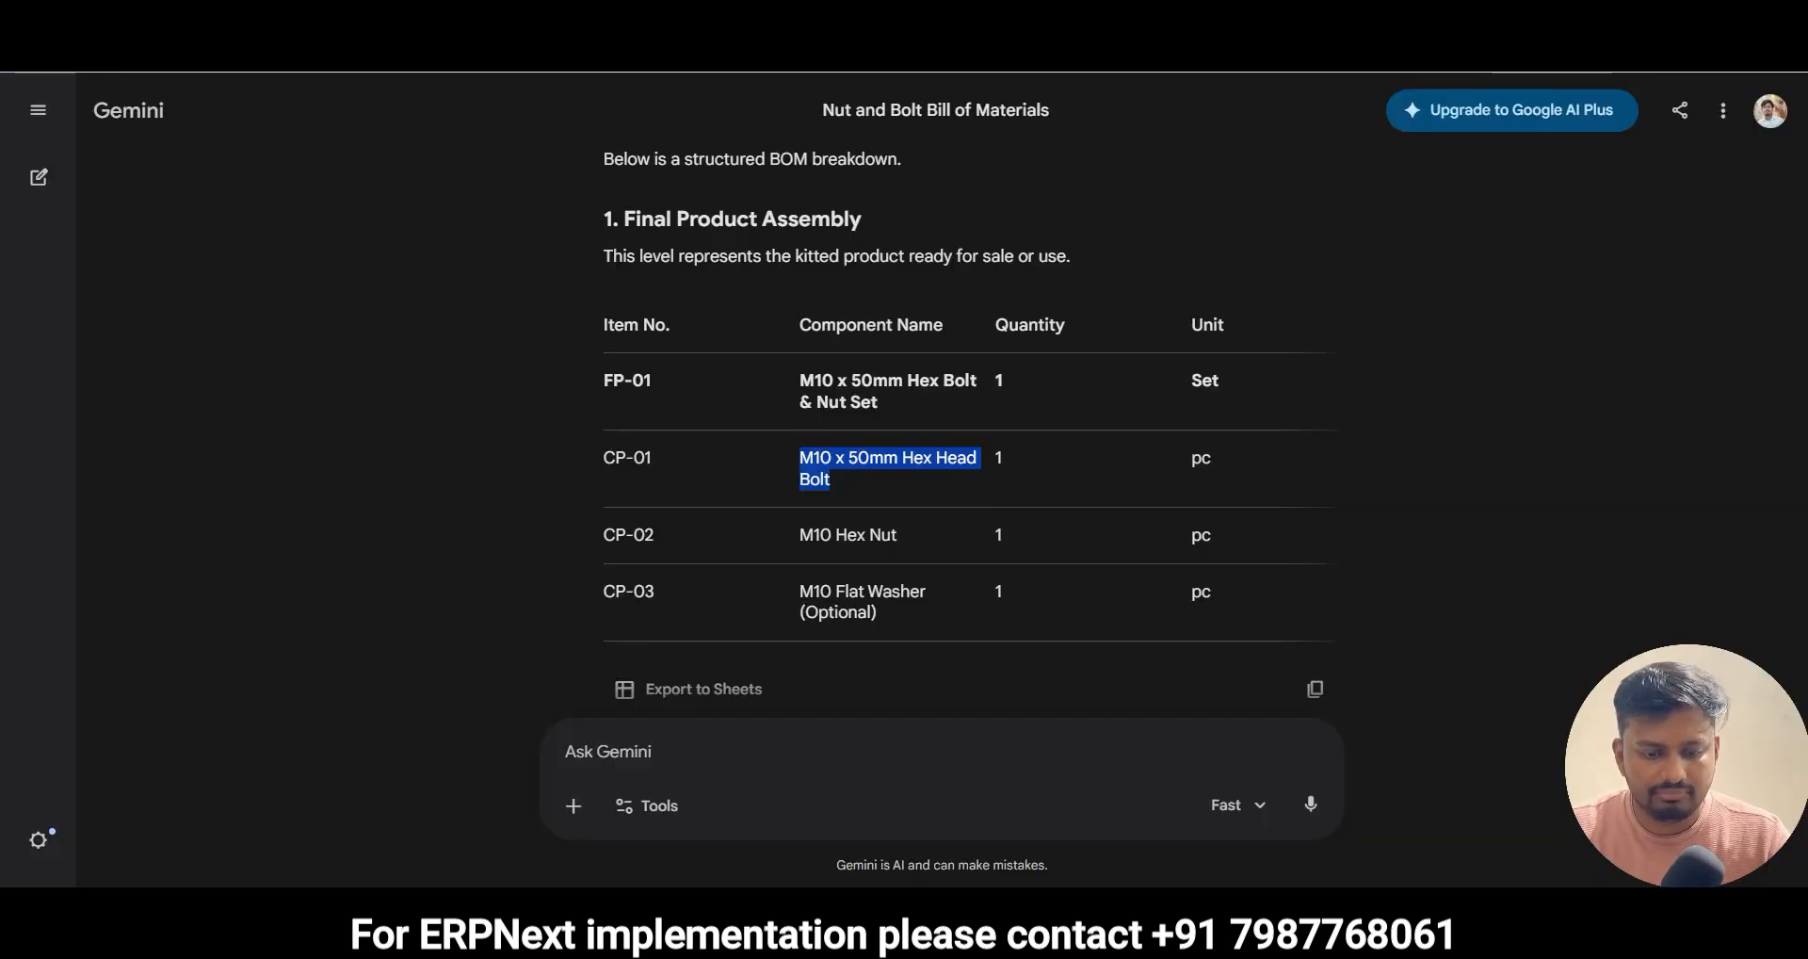
{"action": "key", "text": "alt+Tab"}
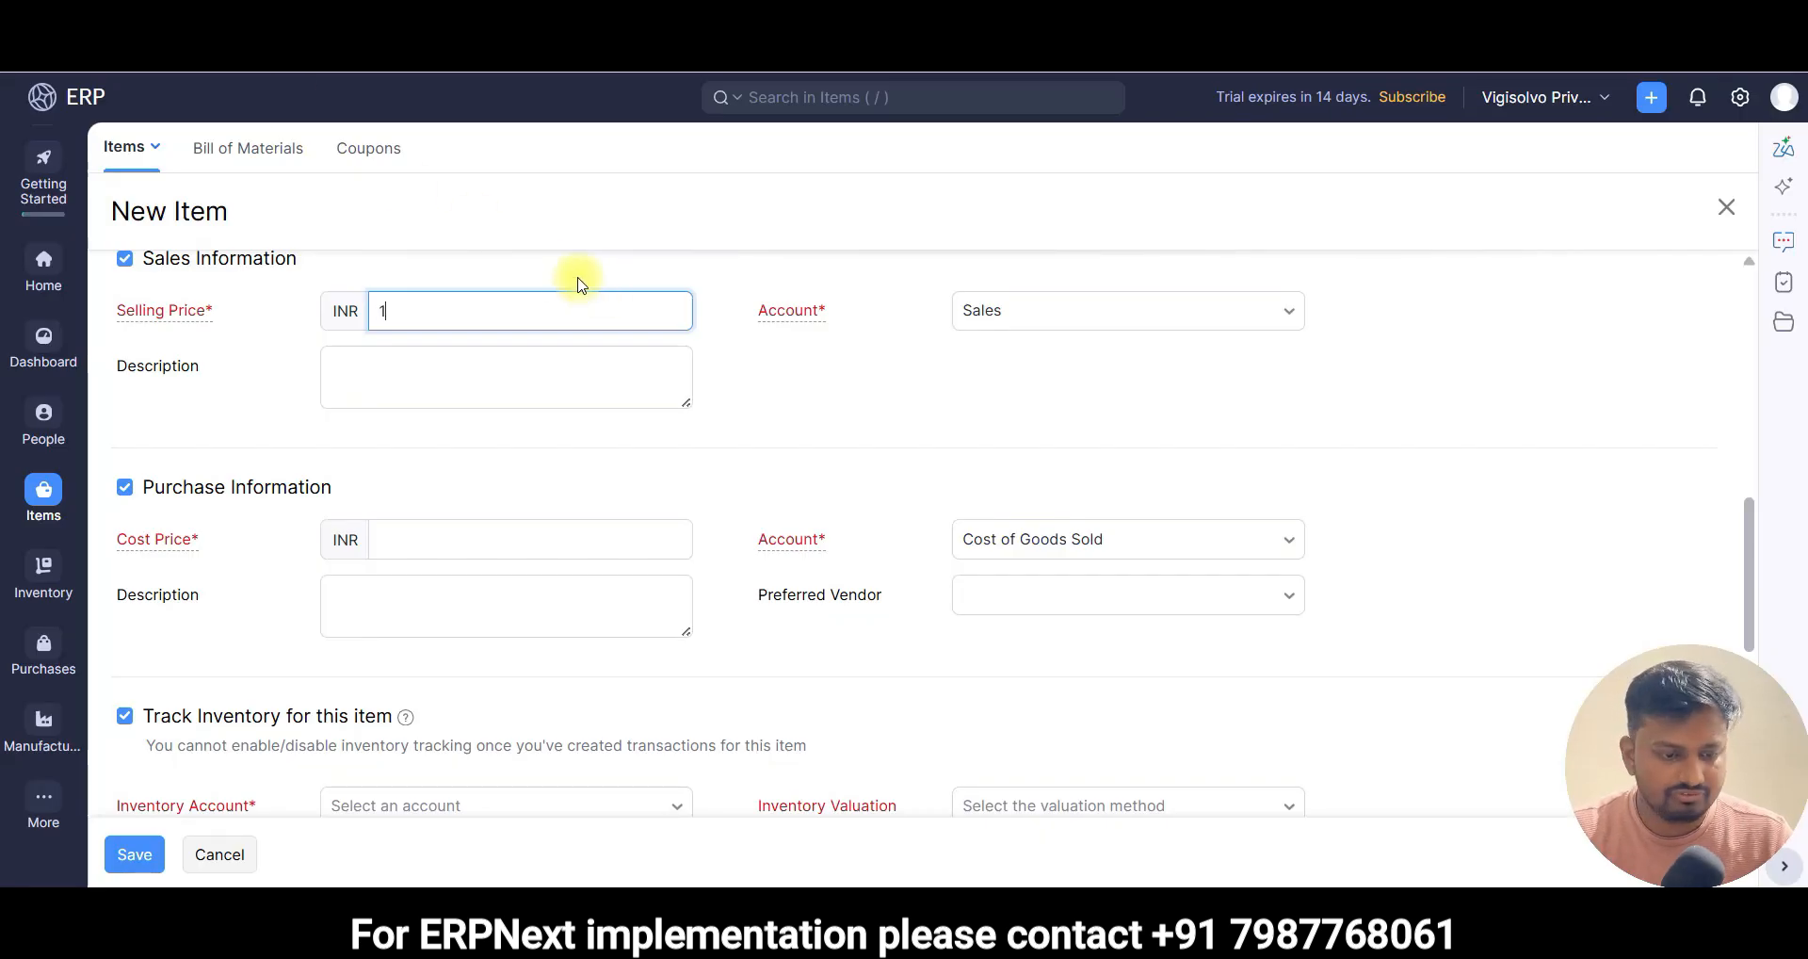
{"action": "left_click", "coordinate": [407, 539]}
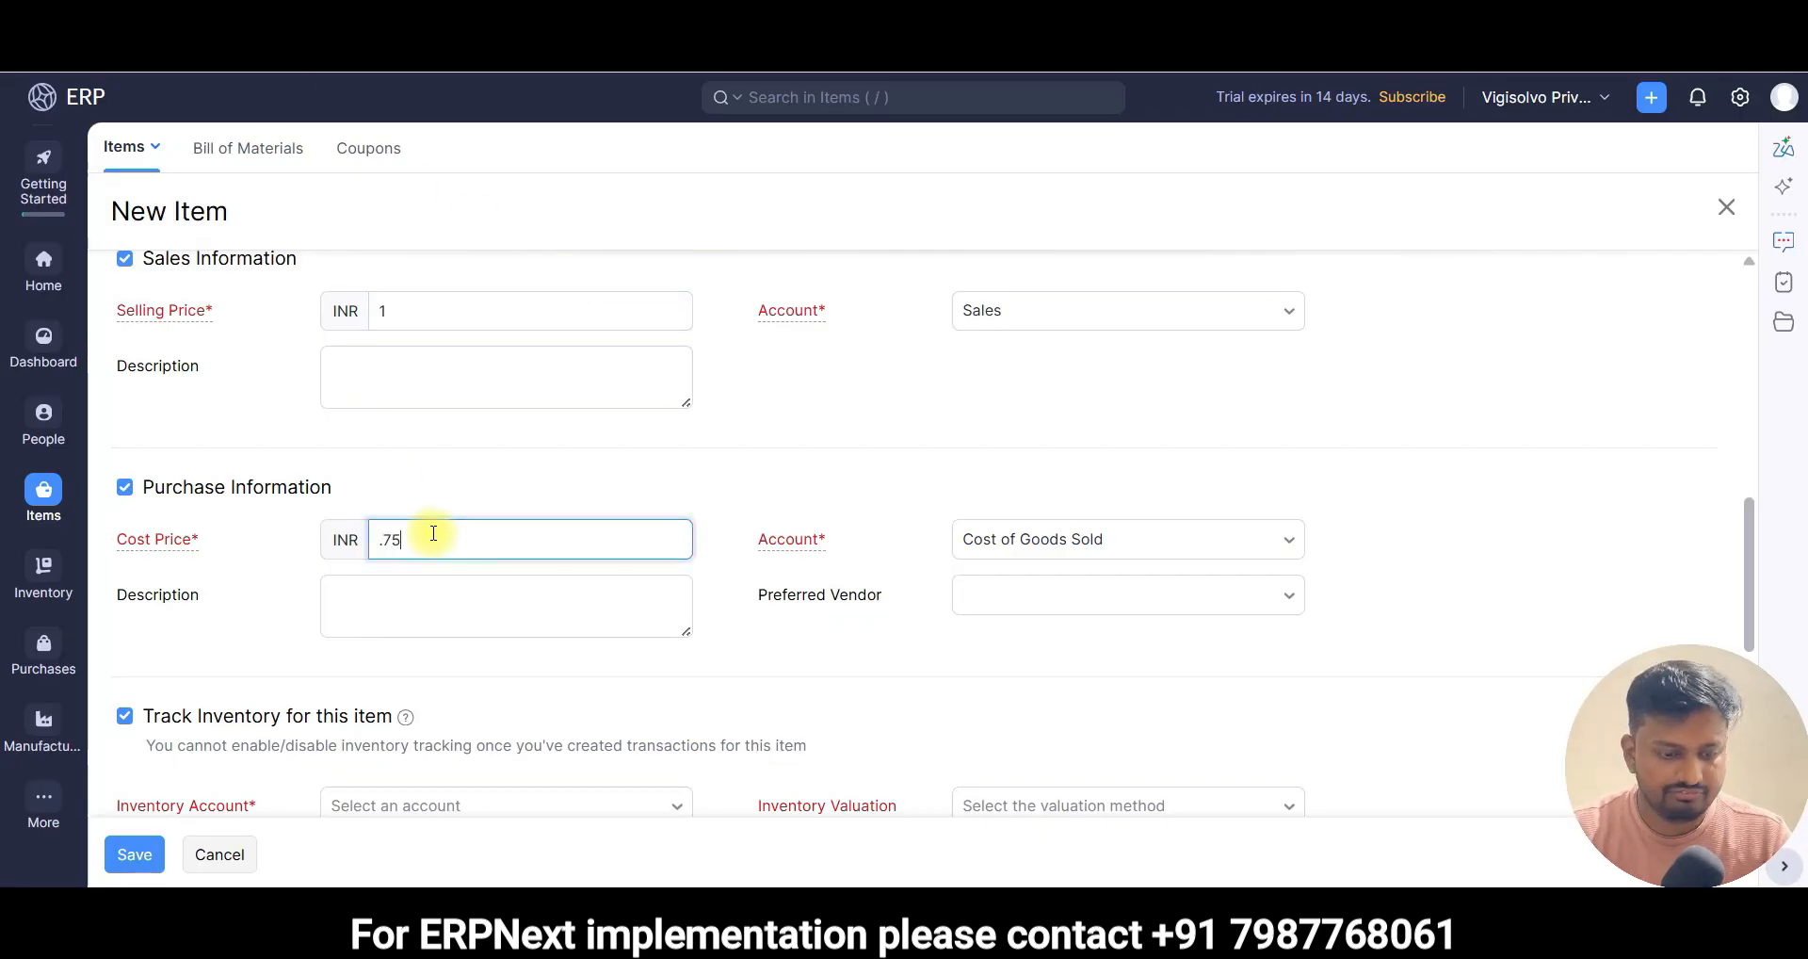
- Set the bolt's inventory account to Finished Goods and valuation method to FIFO (First In, First Out), and save the item
{"action": "scroll", "coordinate": [556, 516], "scroll_direction": "down", "scroll_amount": 4}
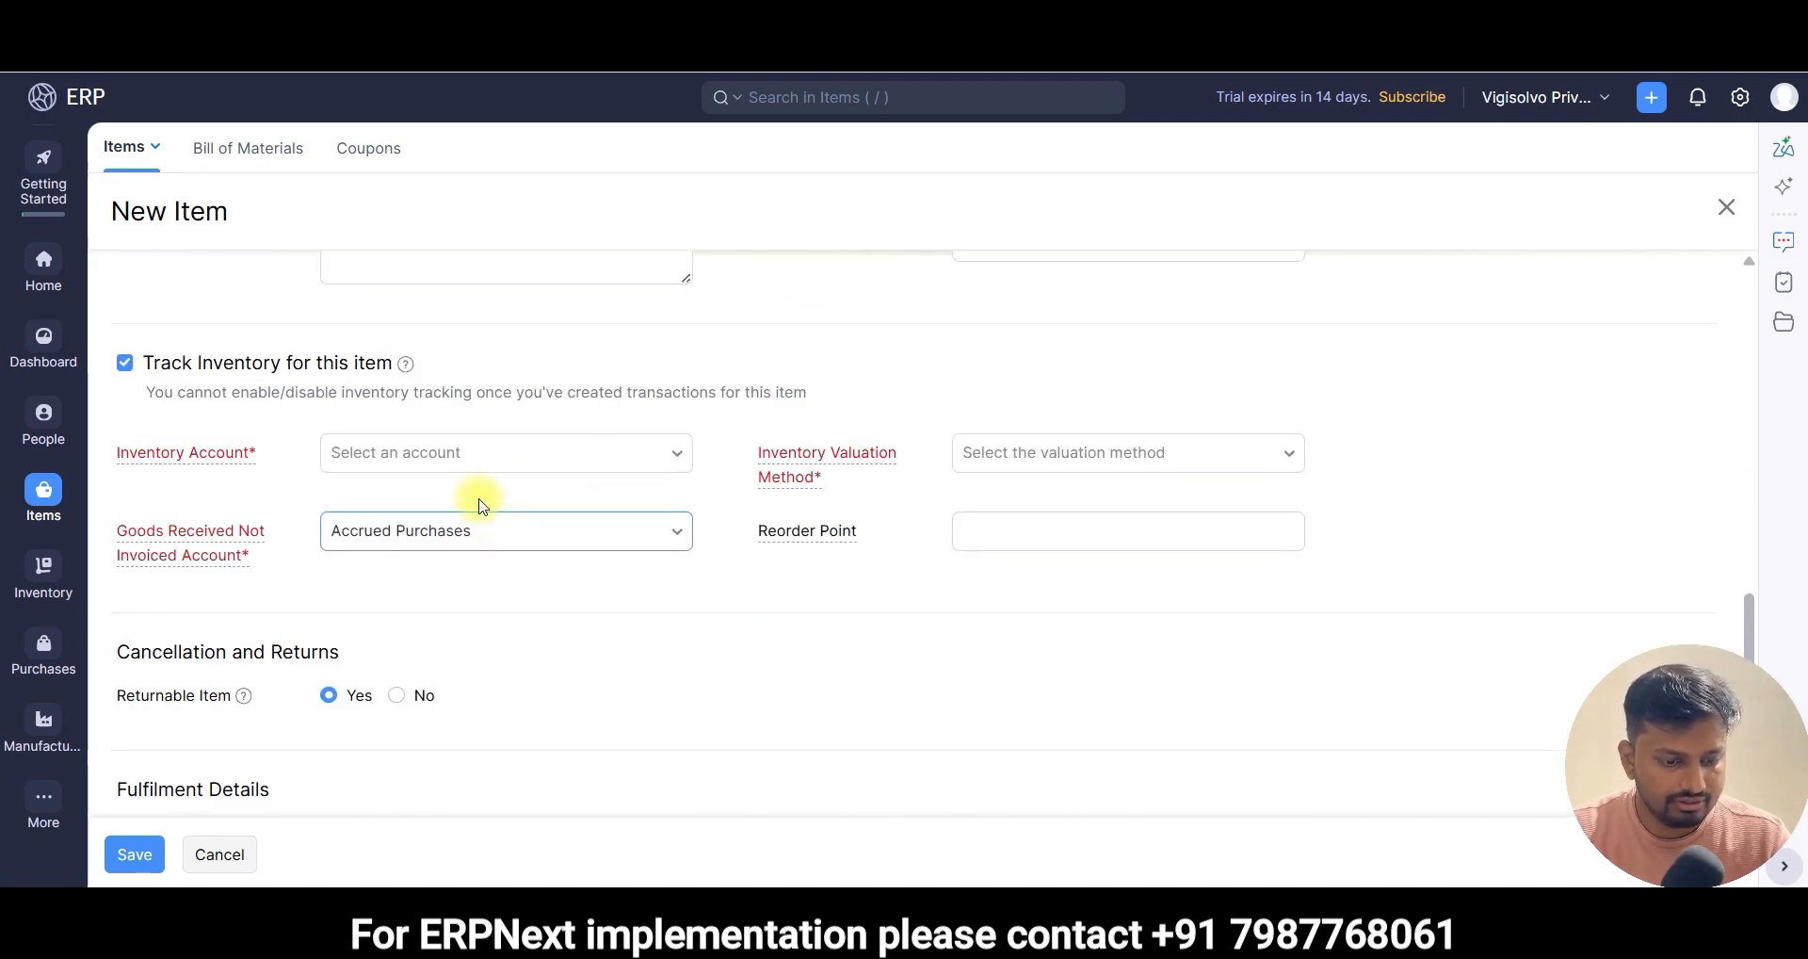
{"action": "left_click", "coordinate": [456, 453]}
{"action": "left_click", "coordinate": [433, 590]}
{"action": "left_click", "coordinate": [1150, 458]}
{"action": "left_click", "coordinate": [1098, 549]}
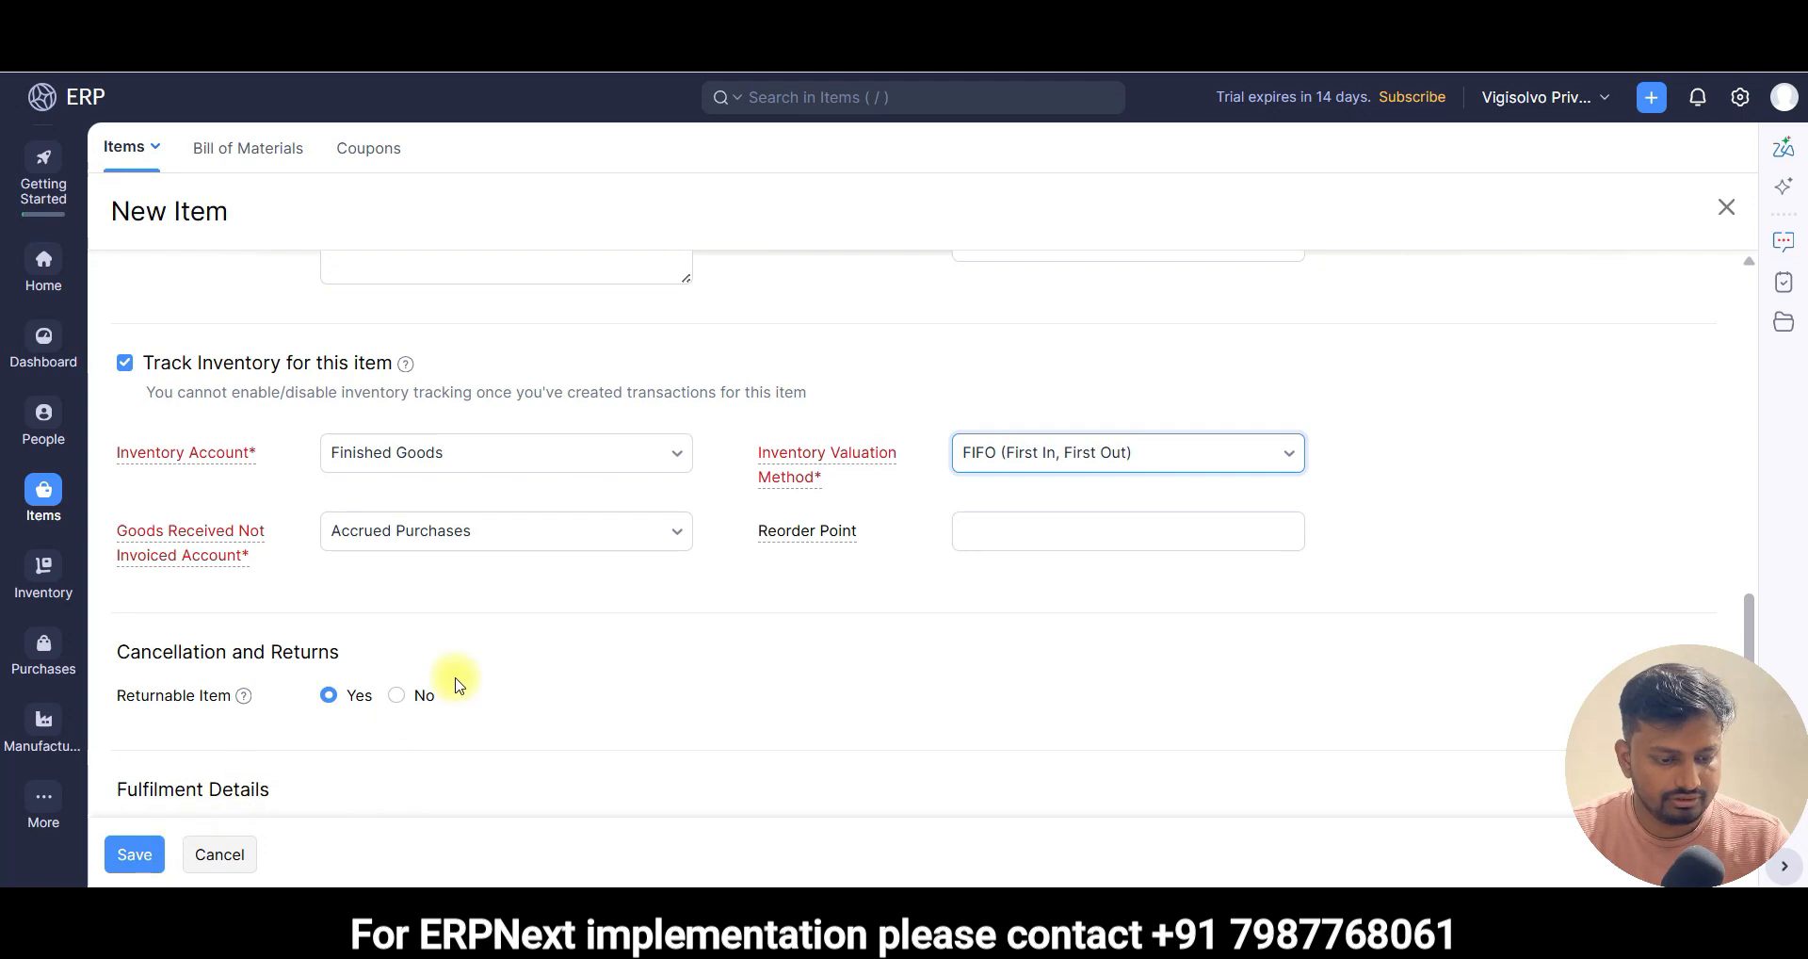
{"action": "scroll", "coordinate": [401, 718], "scroll_direction": "down", "scroll_amount": 2}
{"action": "left_click", "coordinate": [133, 854]}
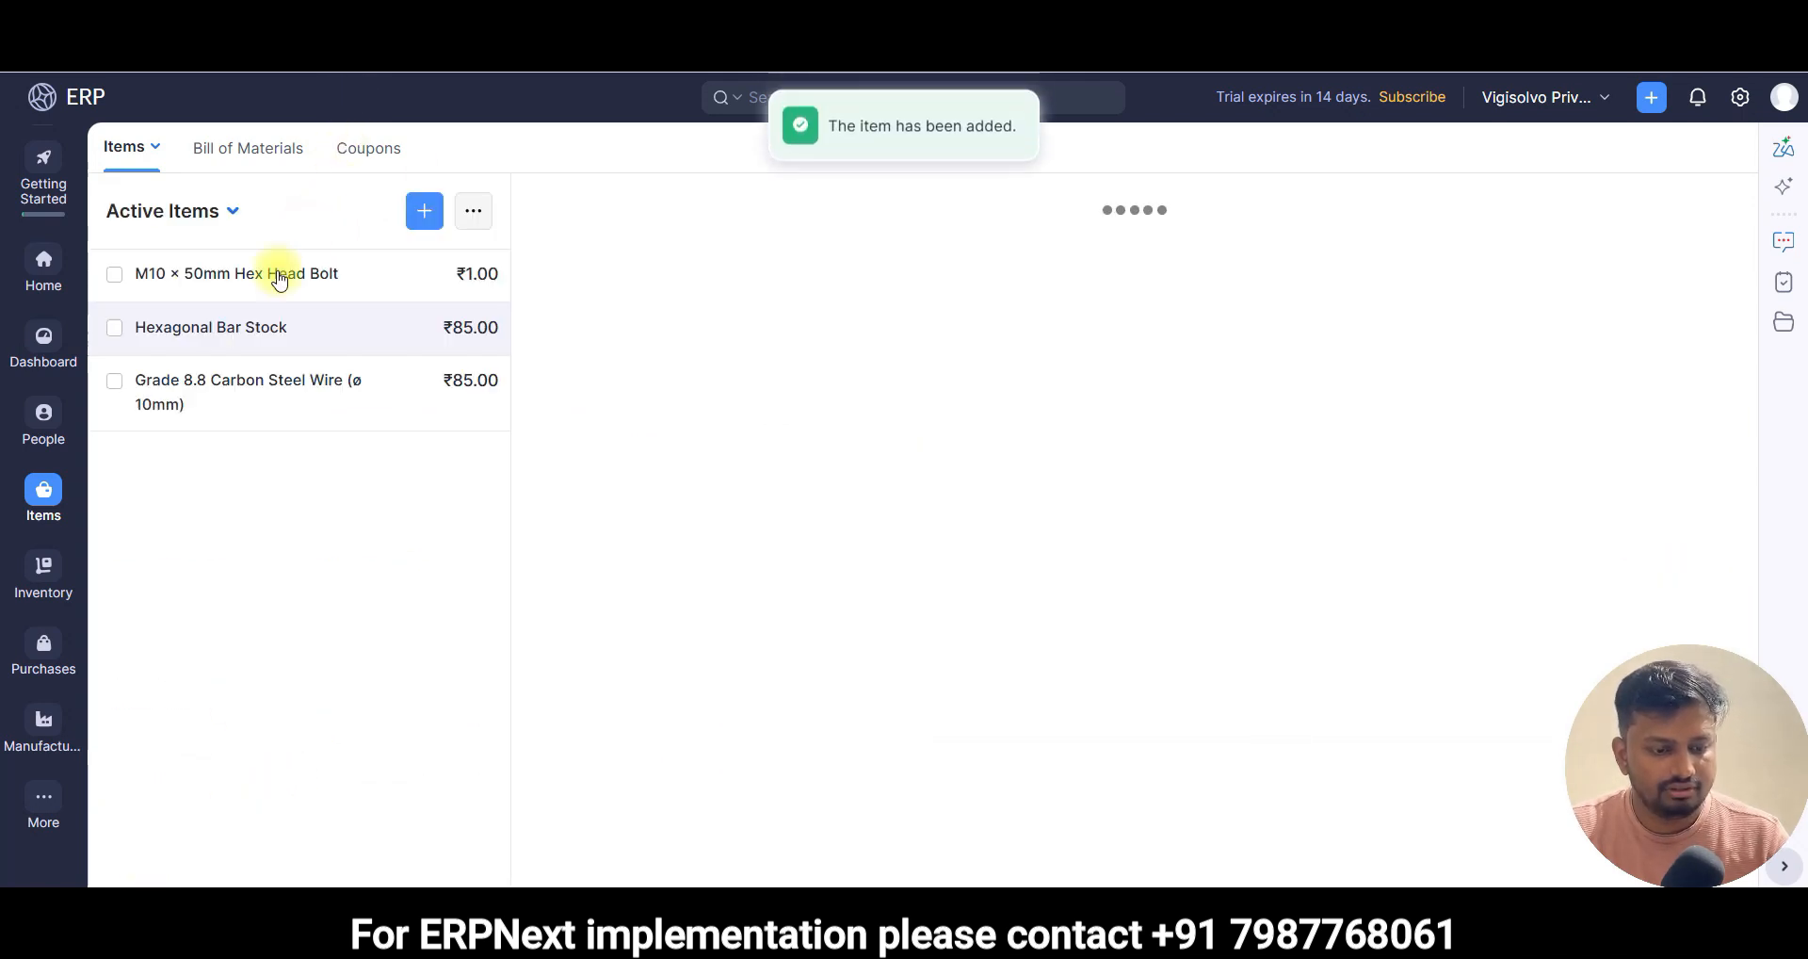
{"action": "left_click", "coordinate": [205, 280]}
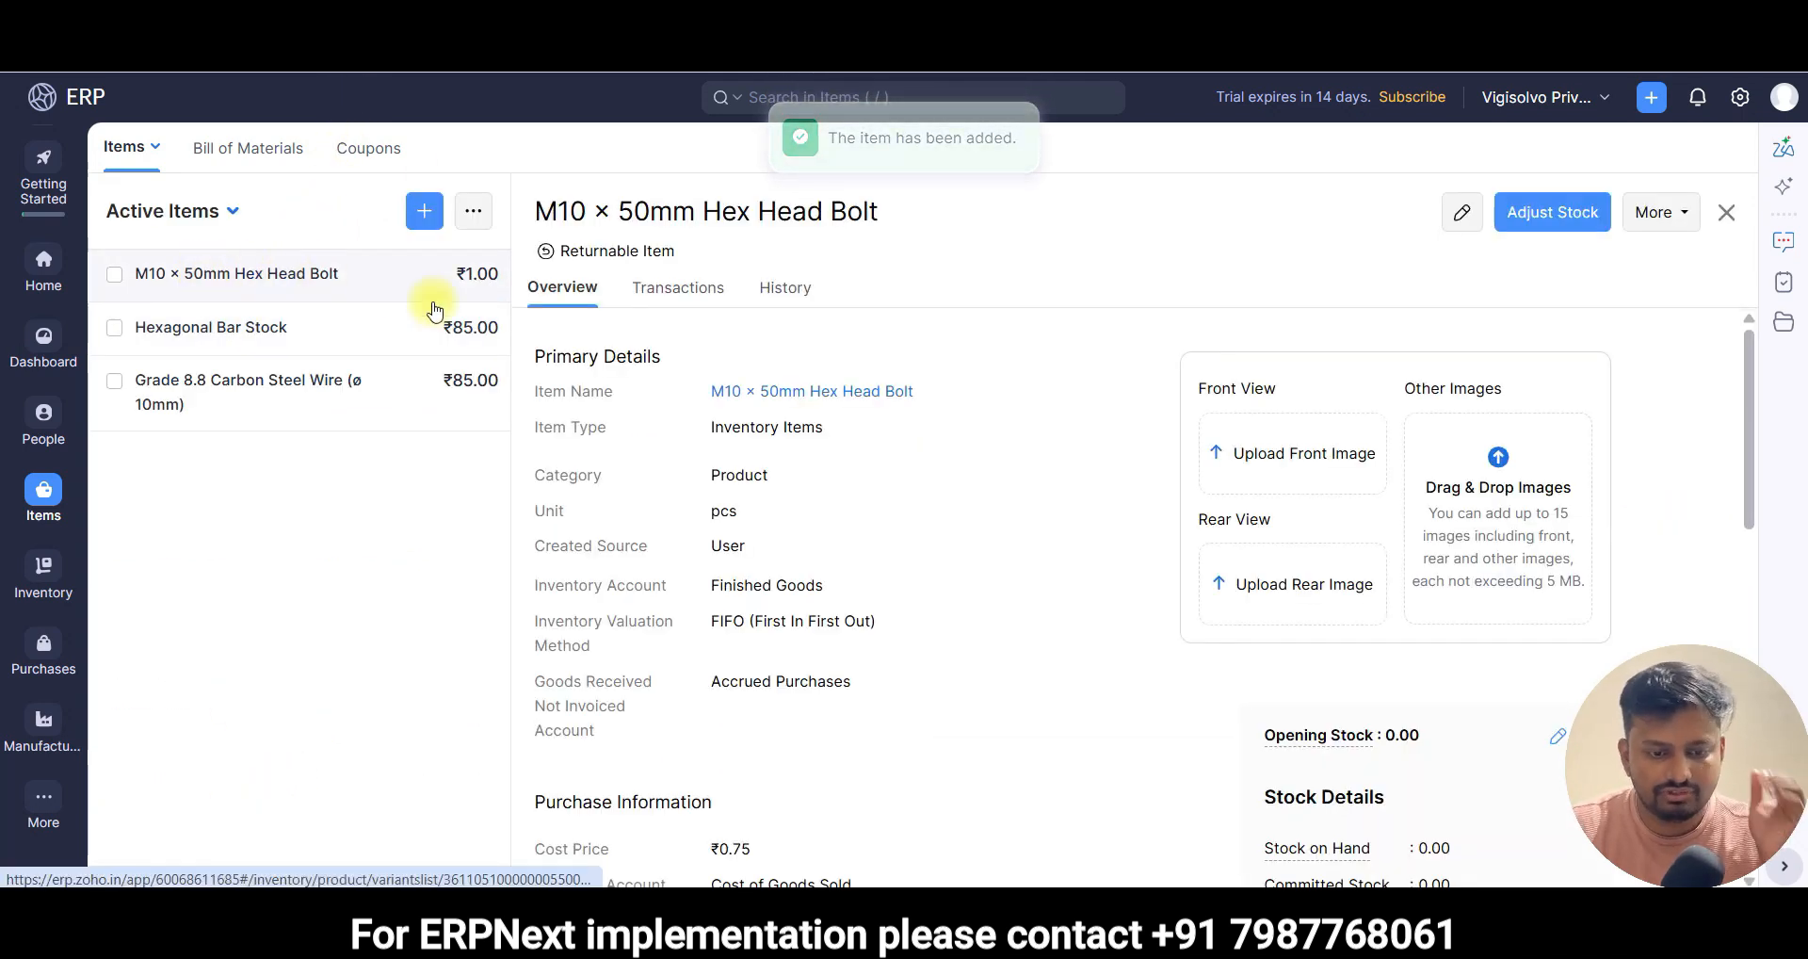
{"action": "scroll", "coordinate": [905, 383], "scroll_direction": "down", "scroll_amount": 5}
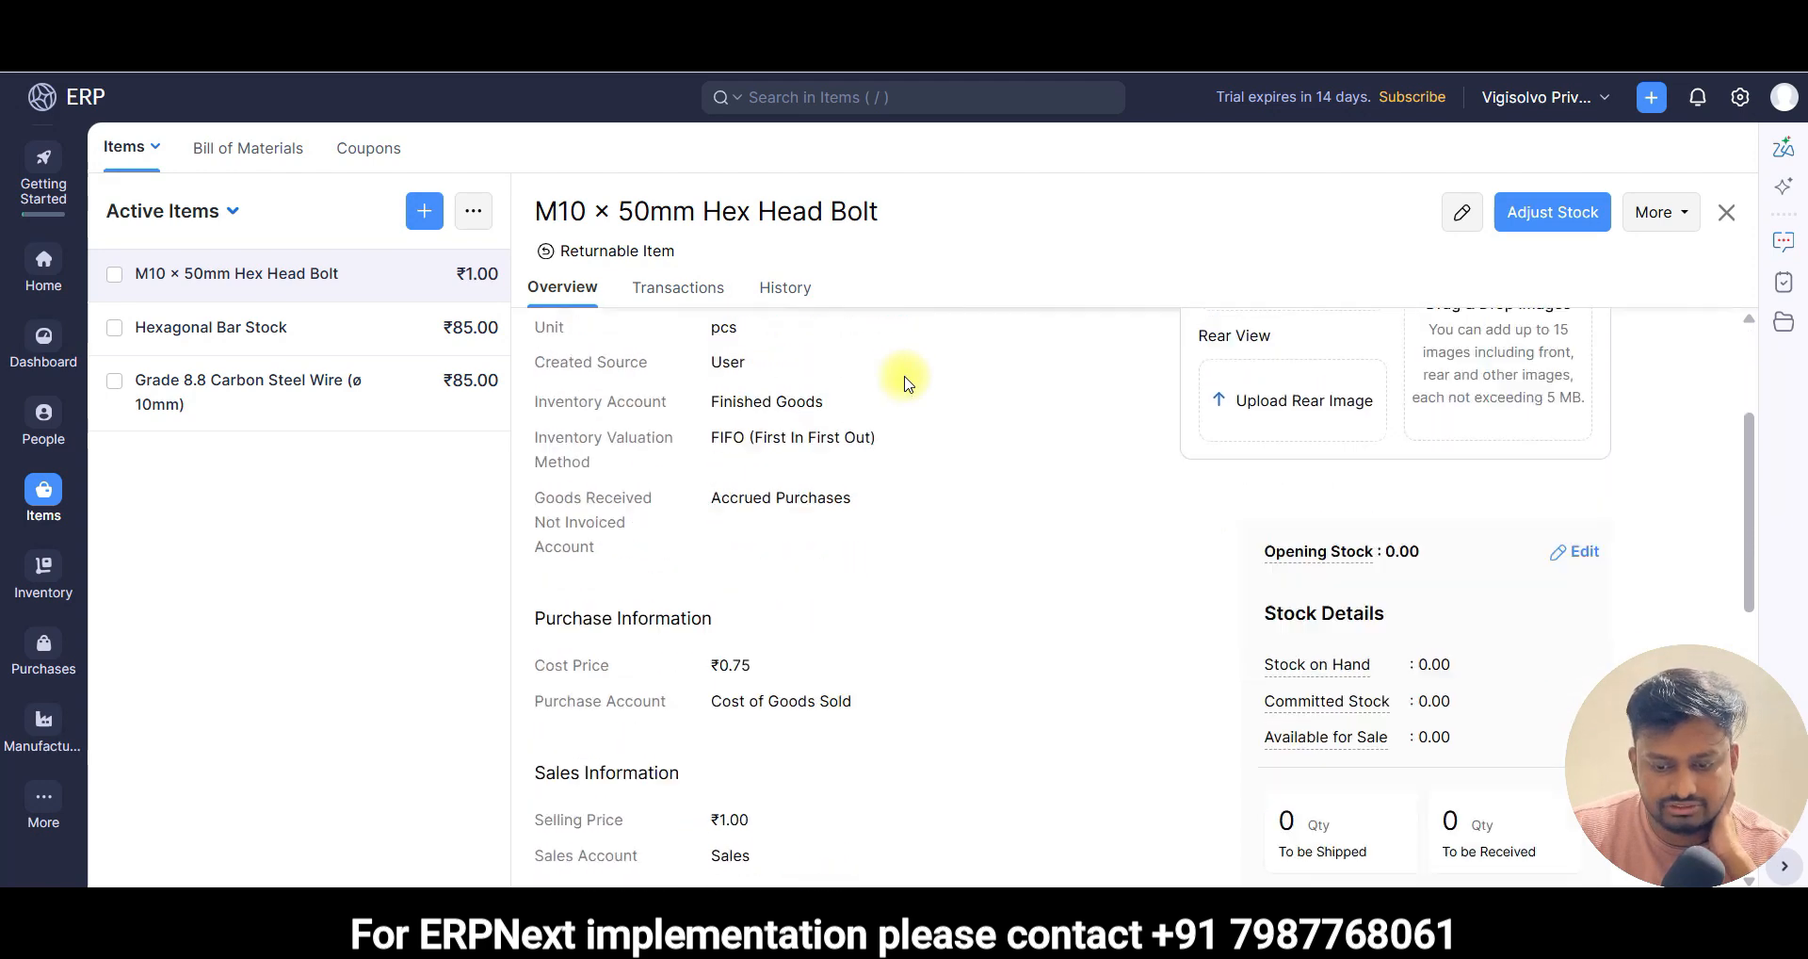
- Start a new bill of materials named M10 × 50mm Hex Head Bolt that produces 1 of the item with the same name
{"action": "left_click", "coordinate": [246, 149]}
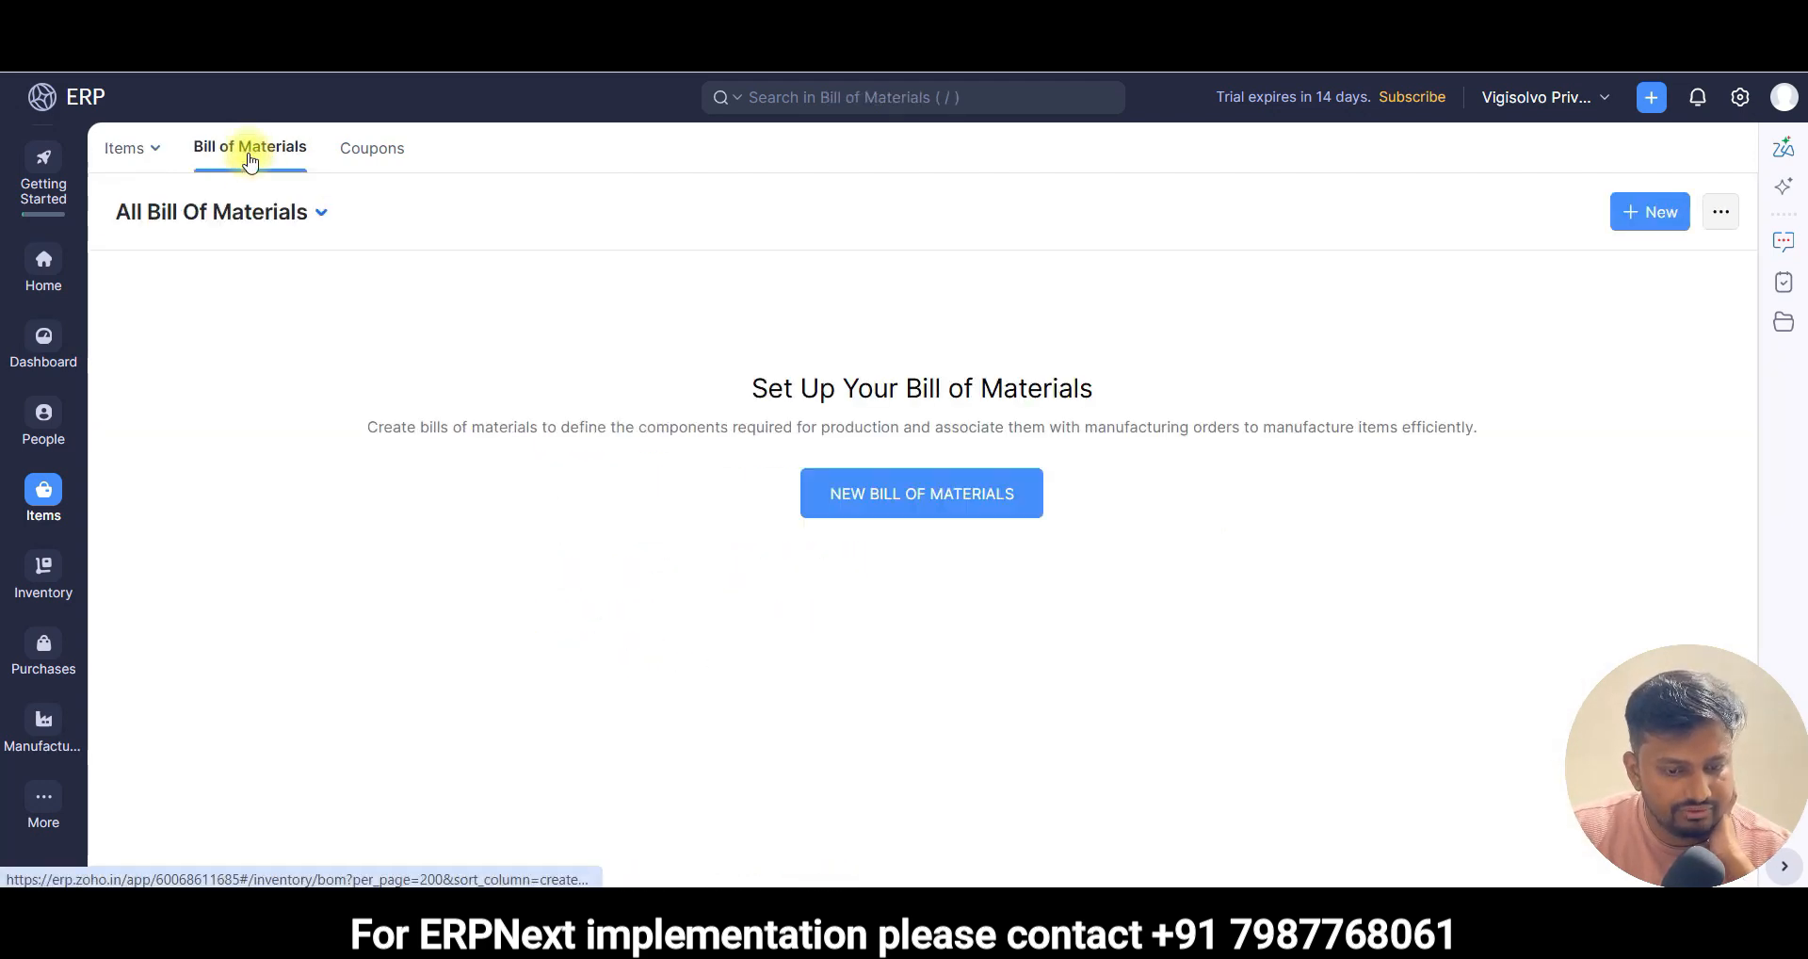
{"action": "left_click", "coordinate": [951, 502]}
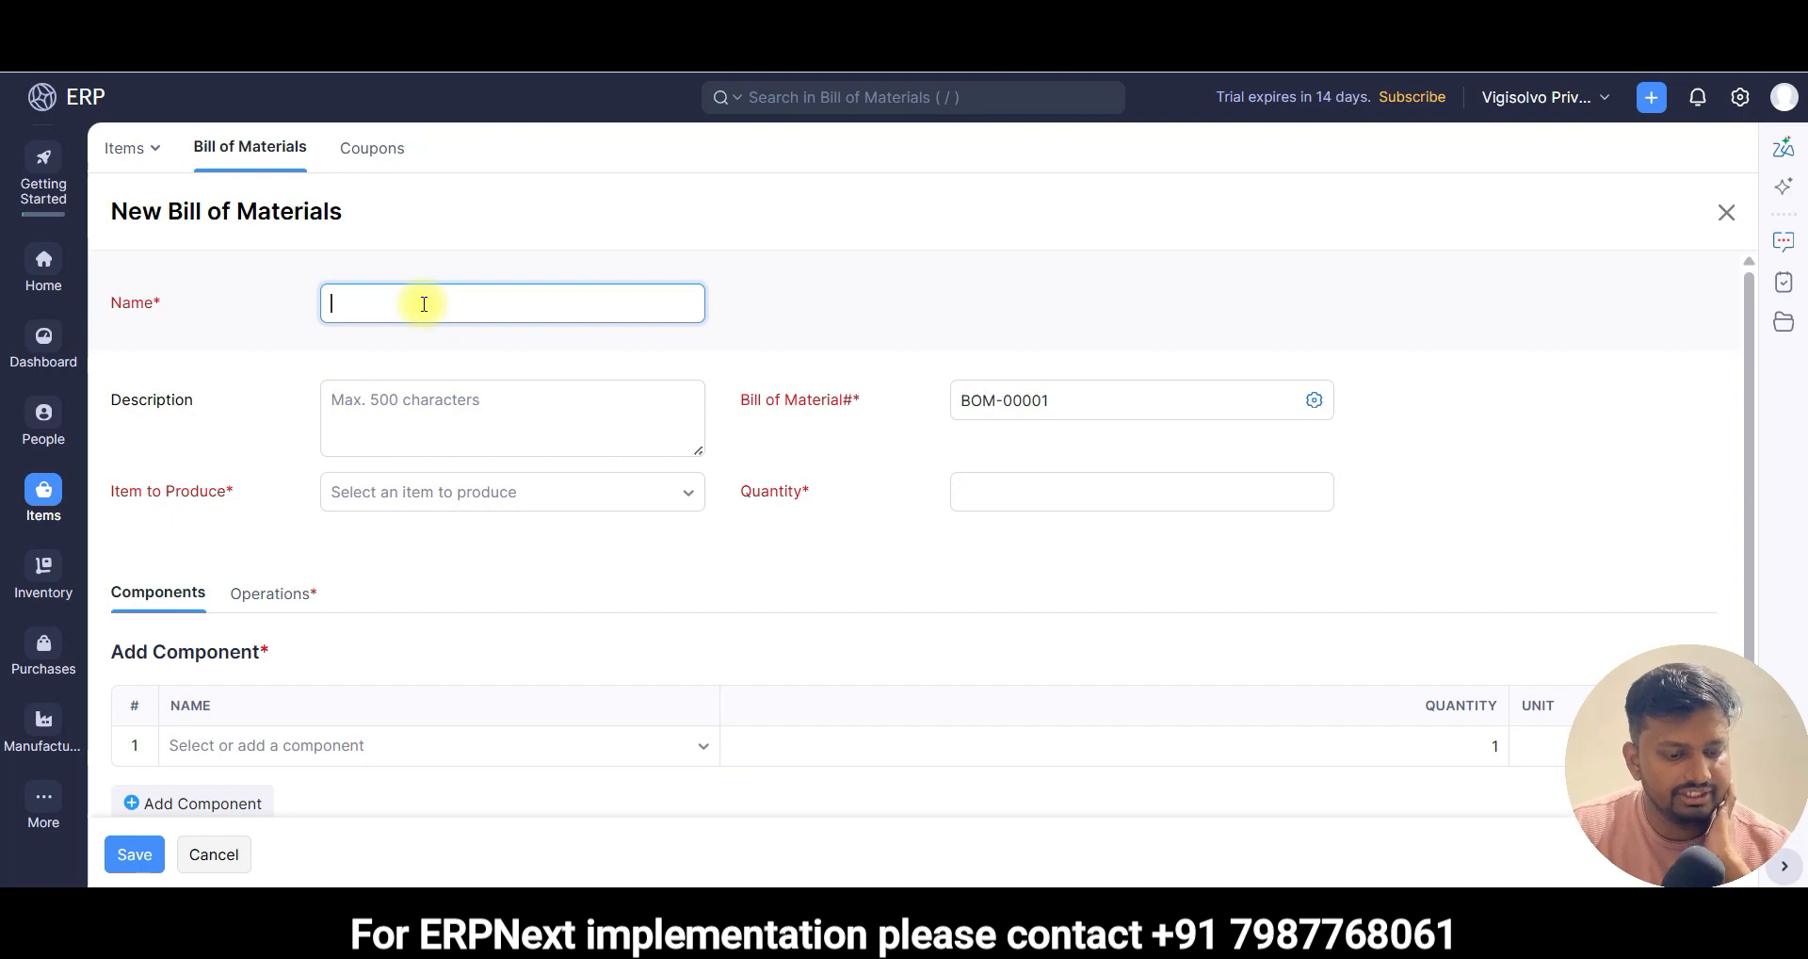
{"action": "left_click", "coordinate": [404, 505]}
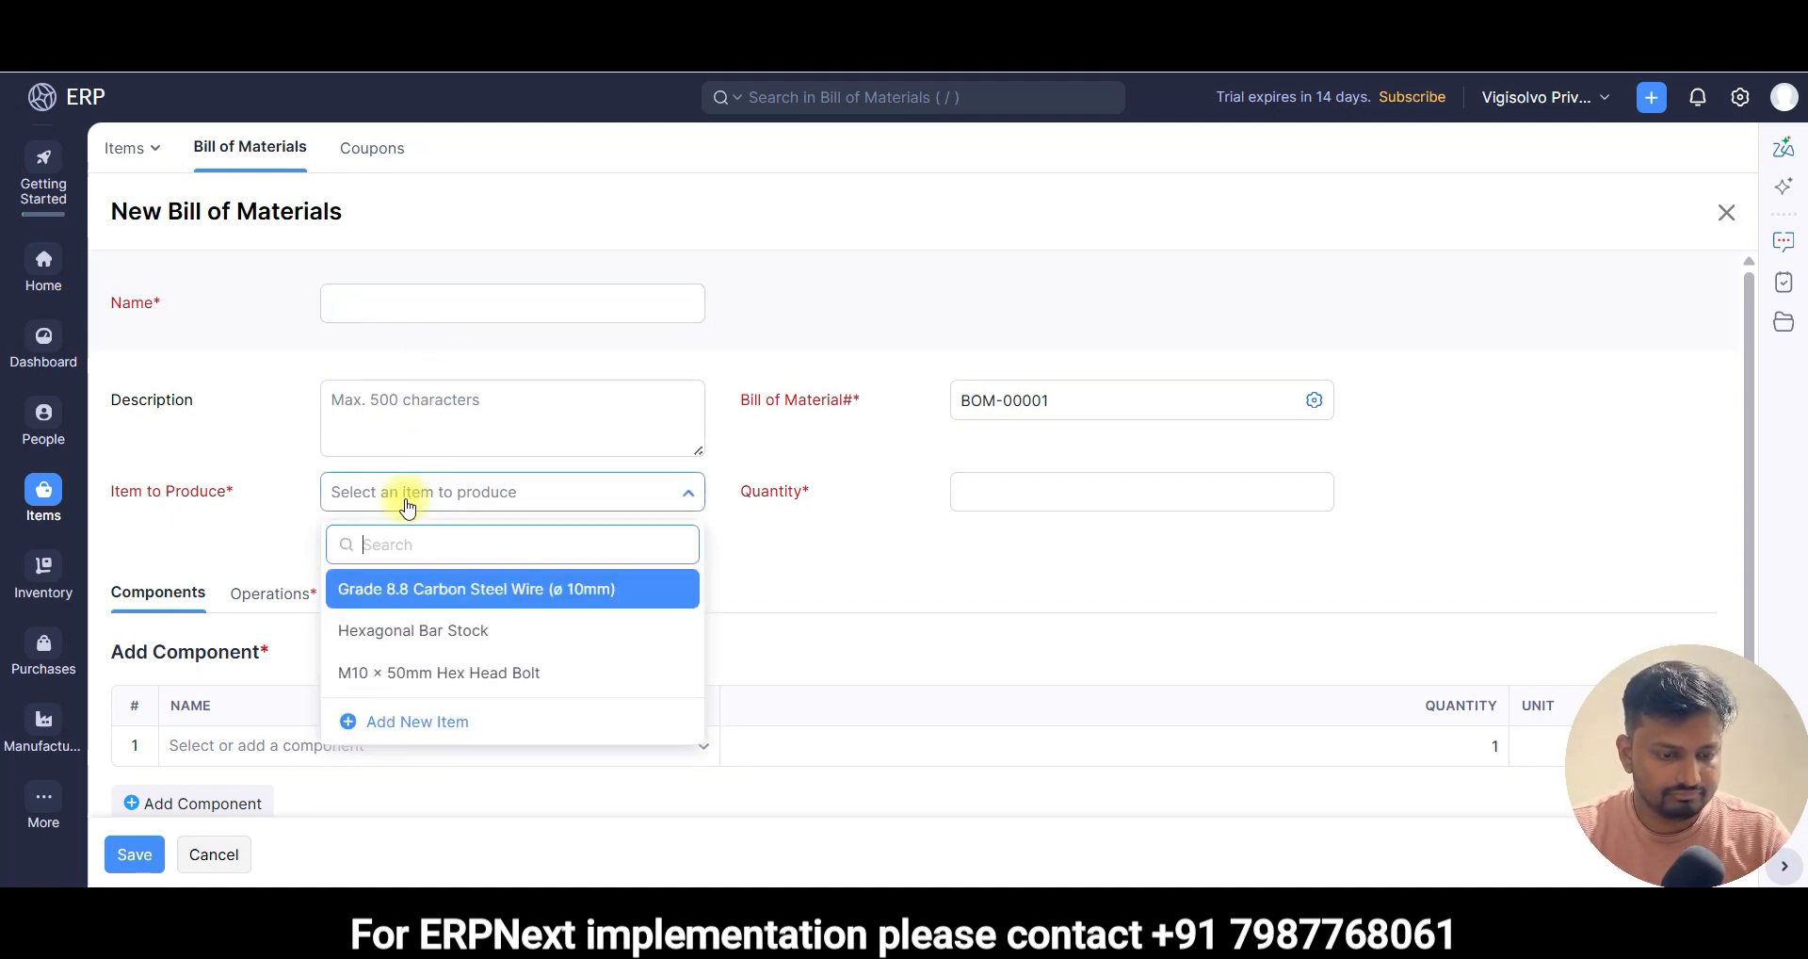
{"action": "left_click", "coordinate": [425, 682]}
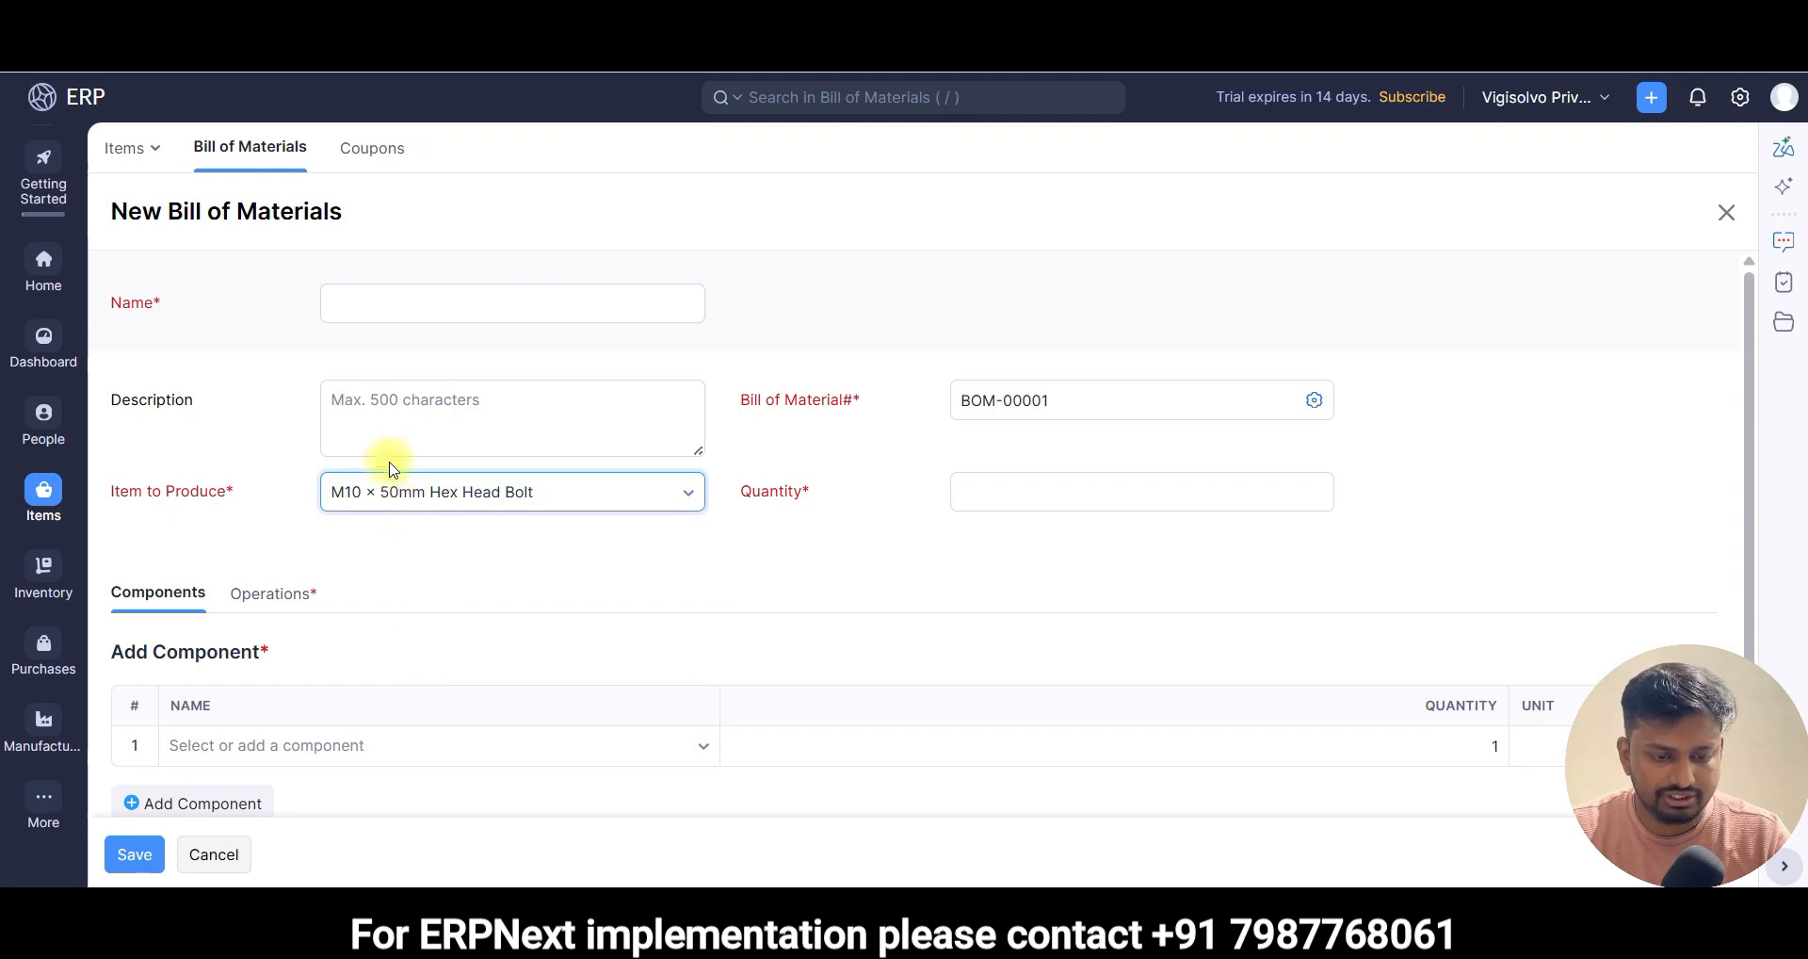
{"action": "left_click", "coordinate": [461, 497]}
{"action": "left_click", "coordinate": [370, 302]}
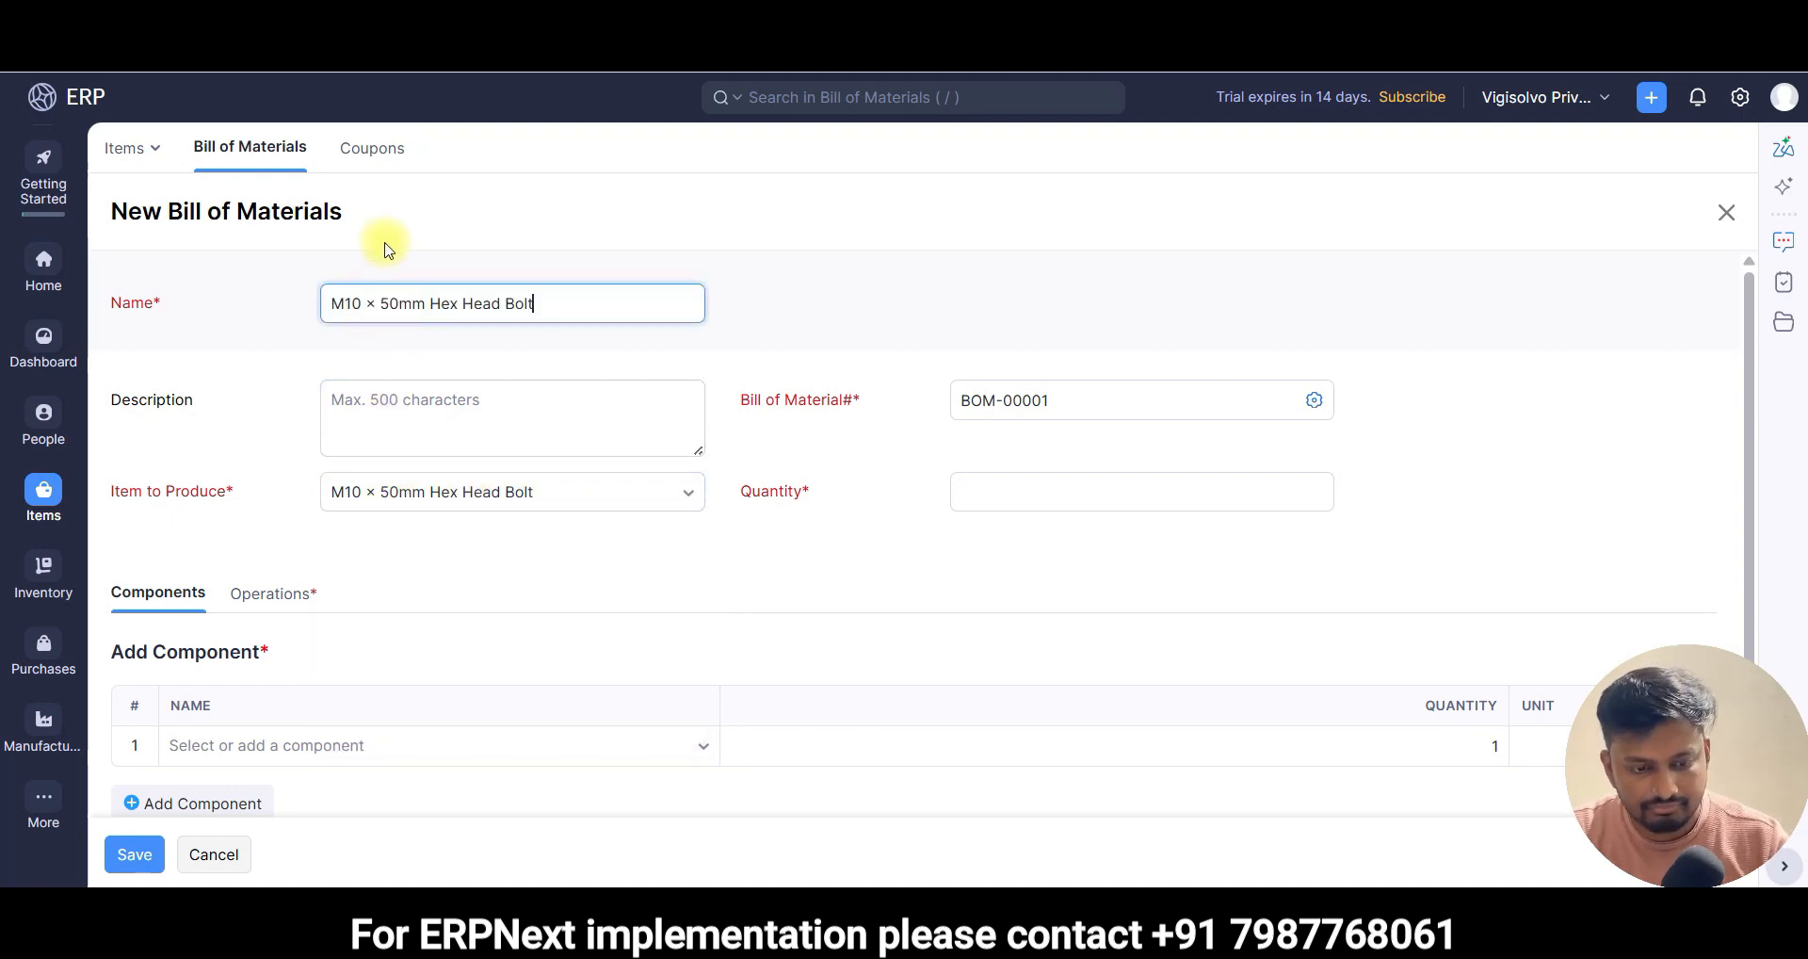
{"action": "left_click", "coordinate": [1015, 495]}
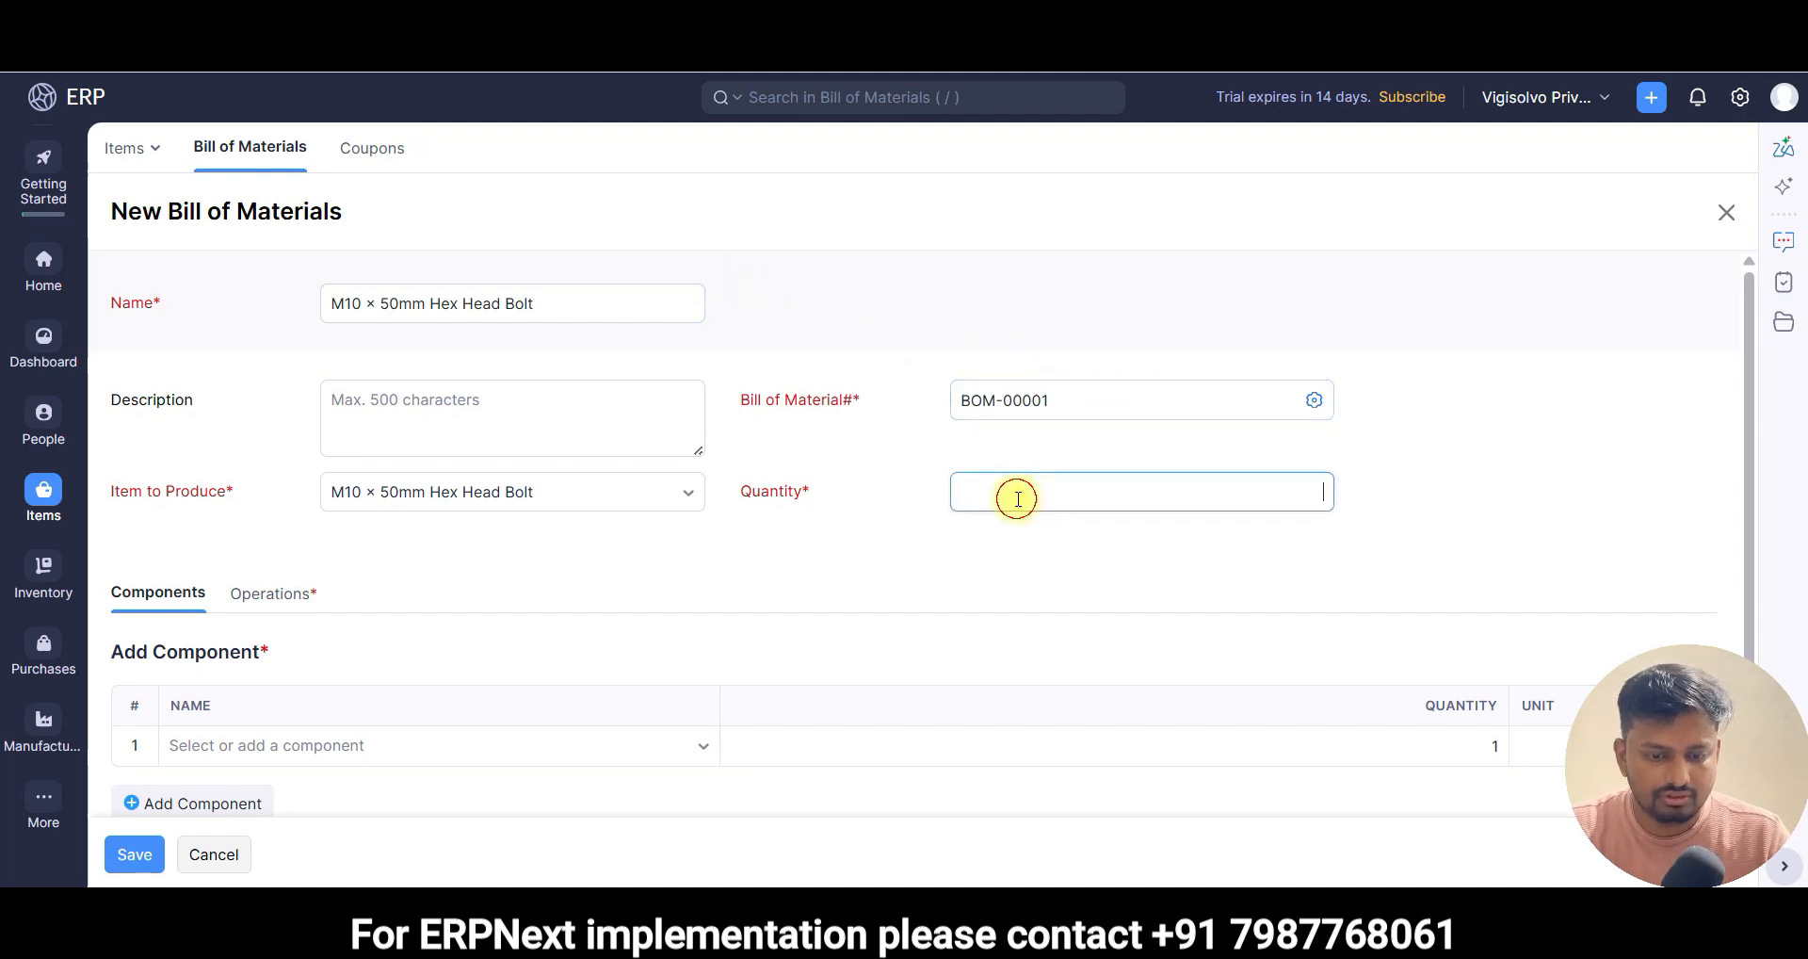
{"action": "left_click", "coordinate": [850, 586]}
- Add Grade 8.8 Carbon Steel Wire (ø 10mm) as the first component of the bill of materials
{"action": "scroll", "coordinate": [750, 598], "scroll_direction": "down", "scroll_amount": 1}
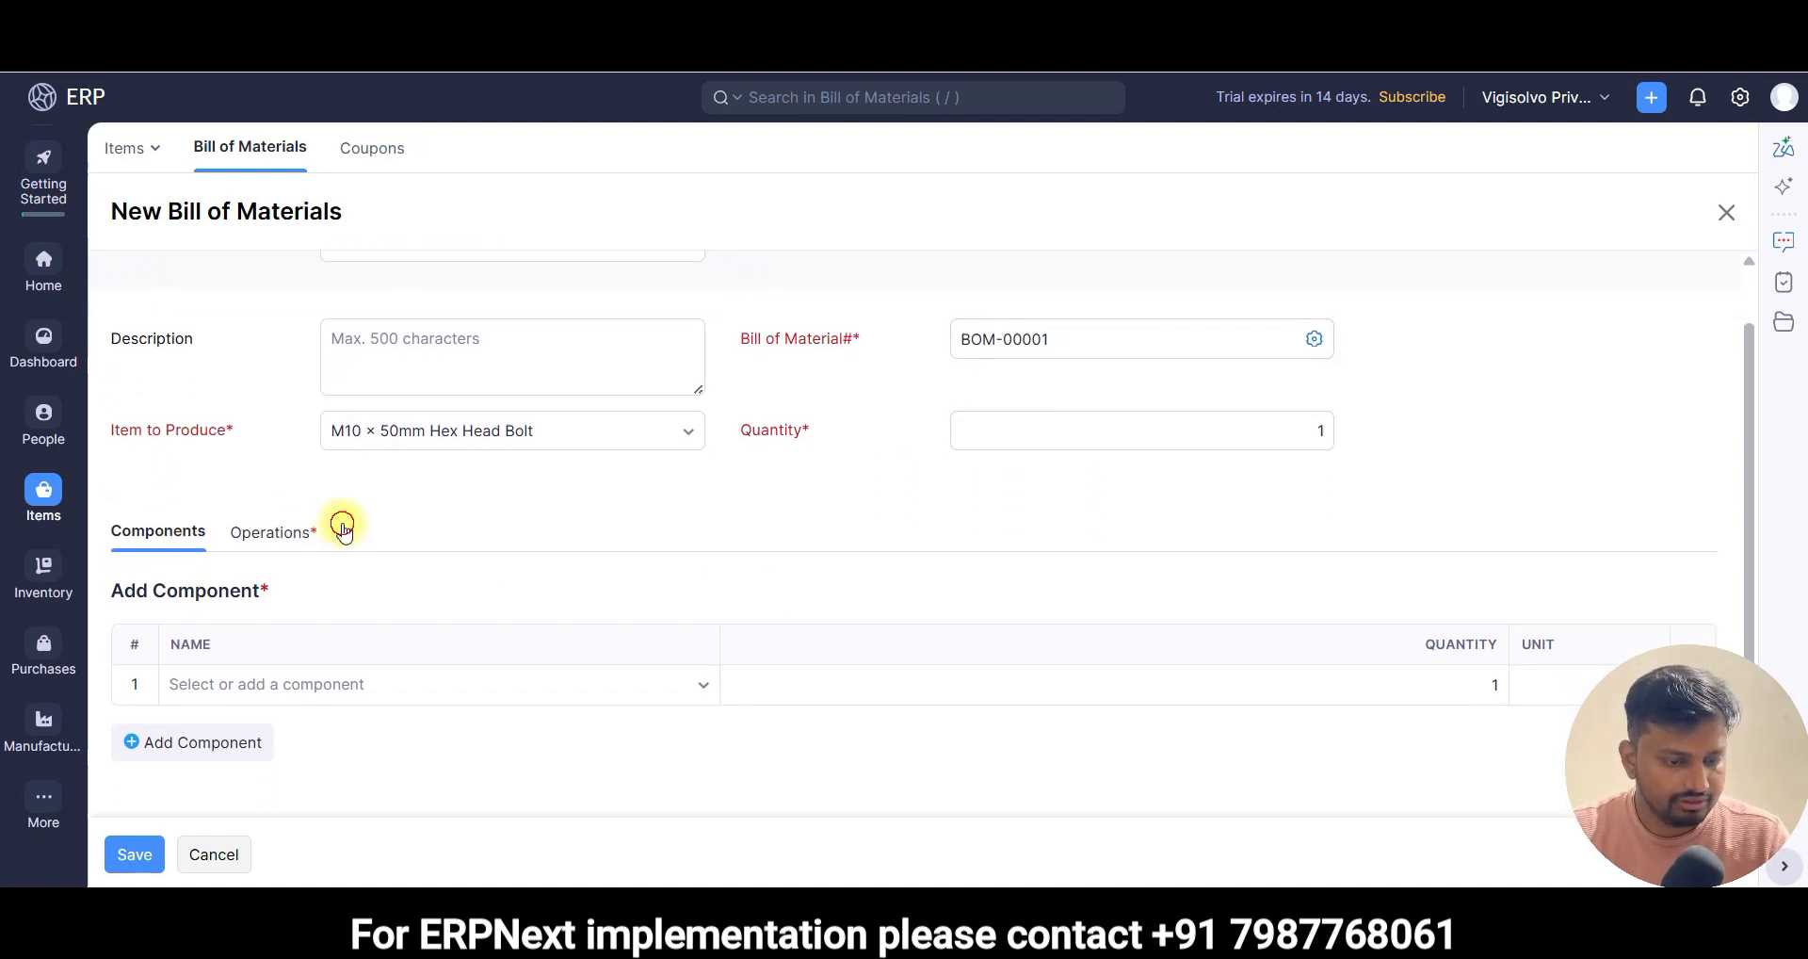
{"action": "left_click", "coordinate": [324, 528]}
{"action": "left_click", "coordinate": [180, 541]}
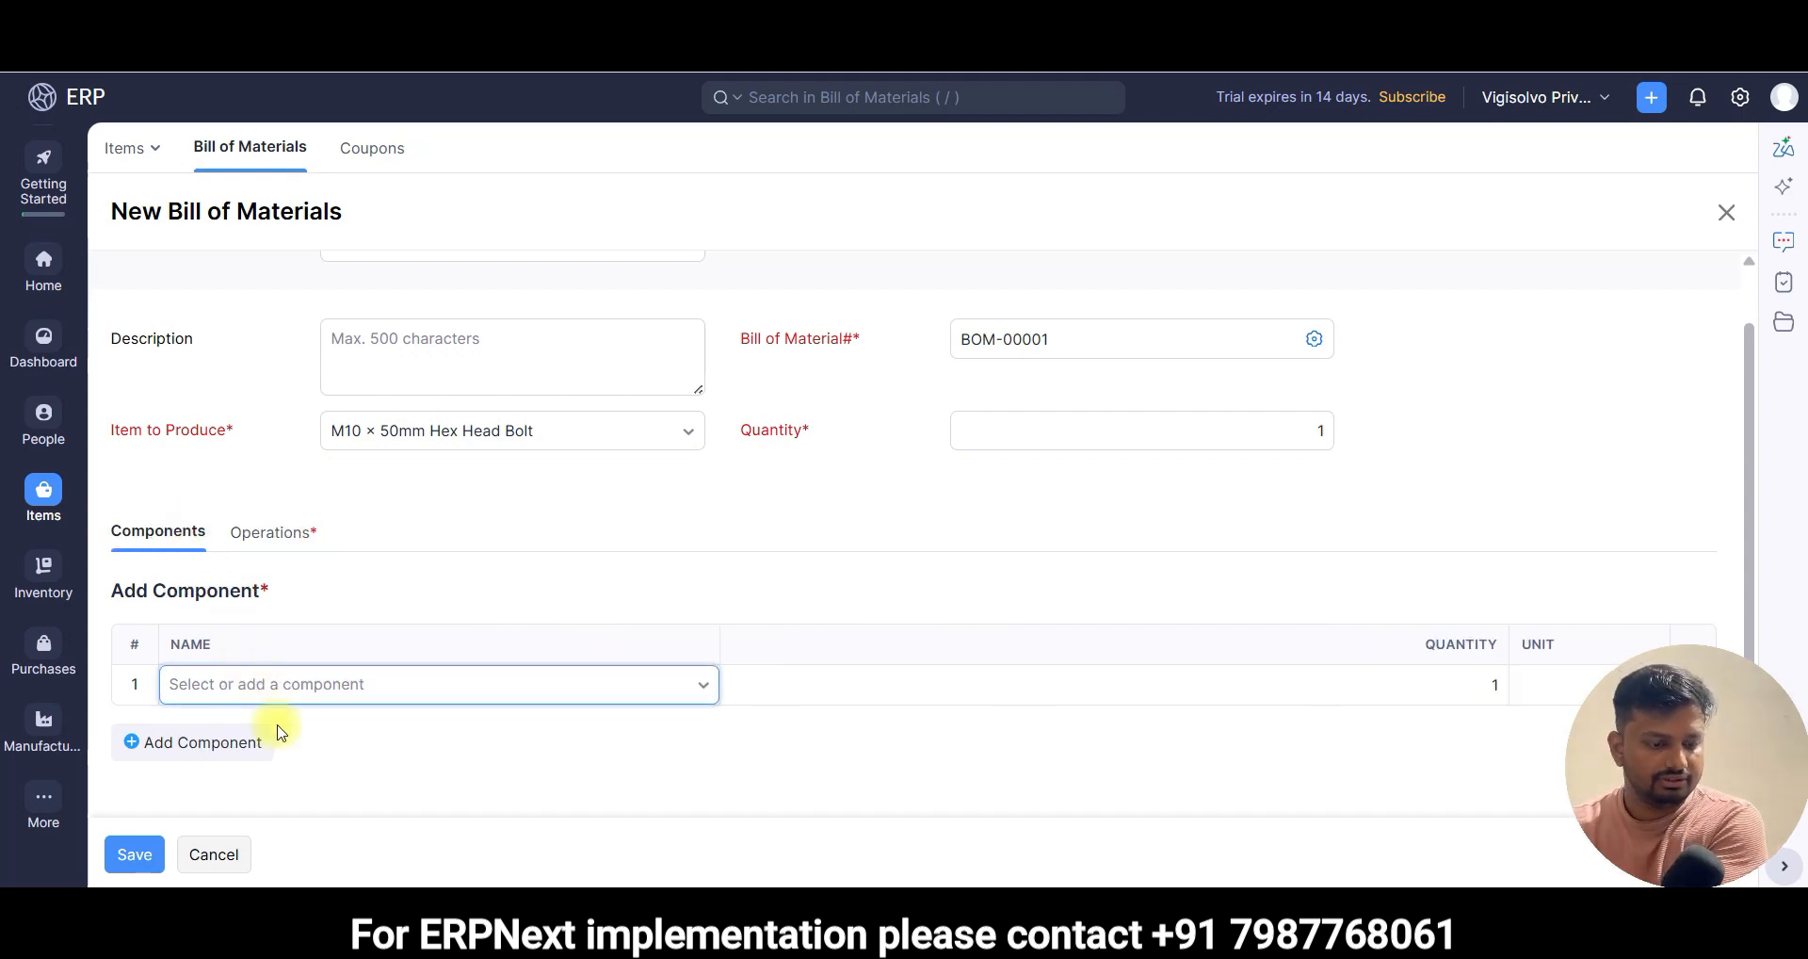
{"action": "left_click", "coordinate": [294, 696]}
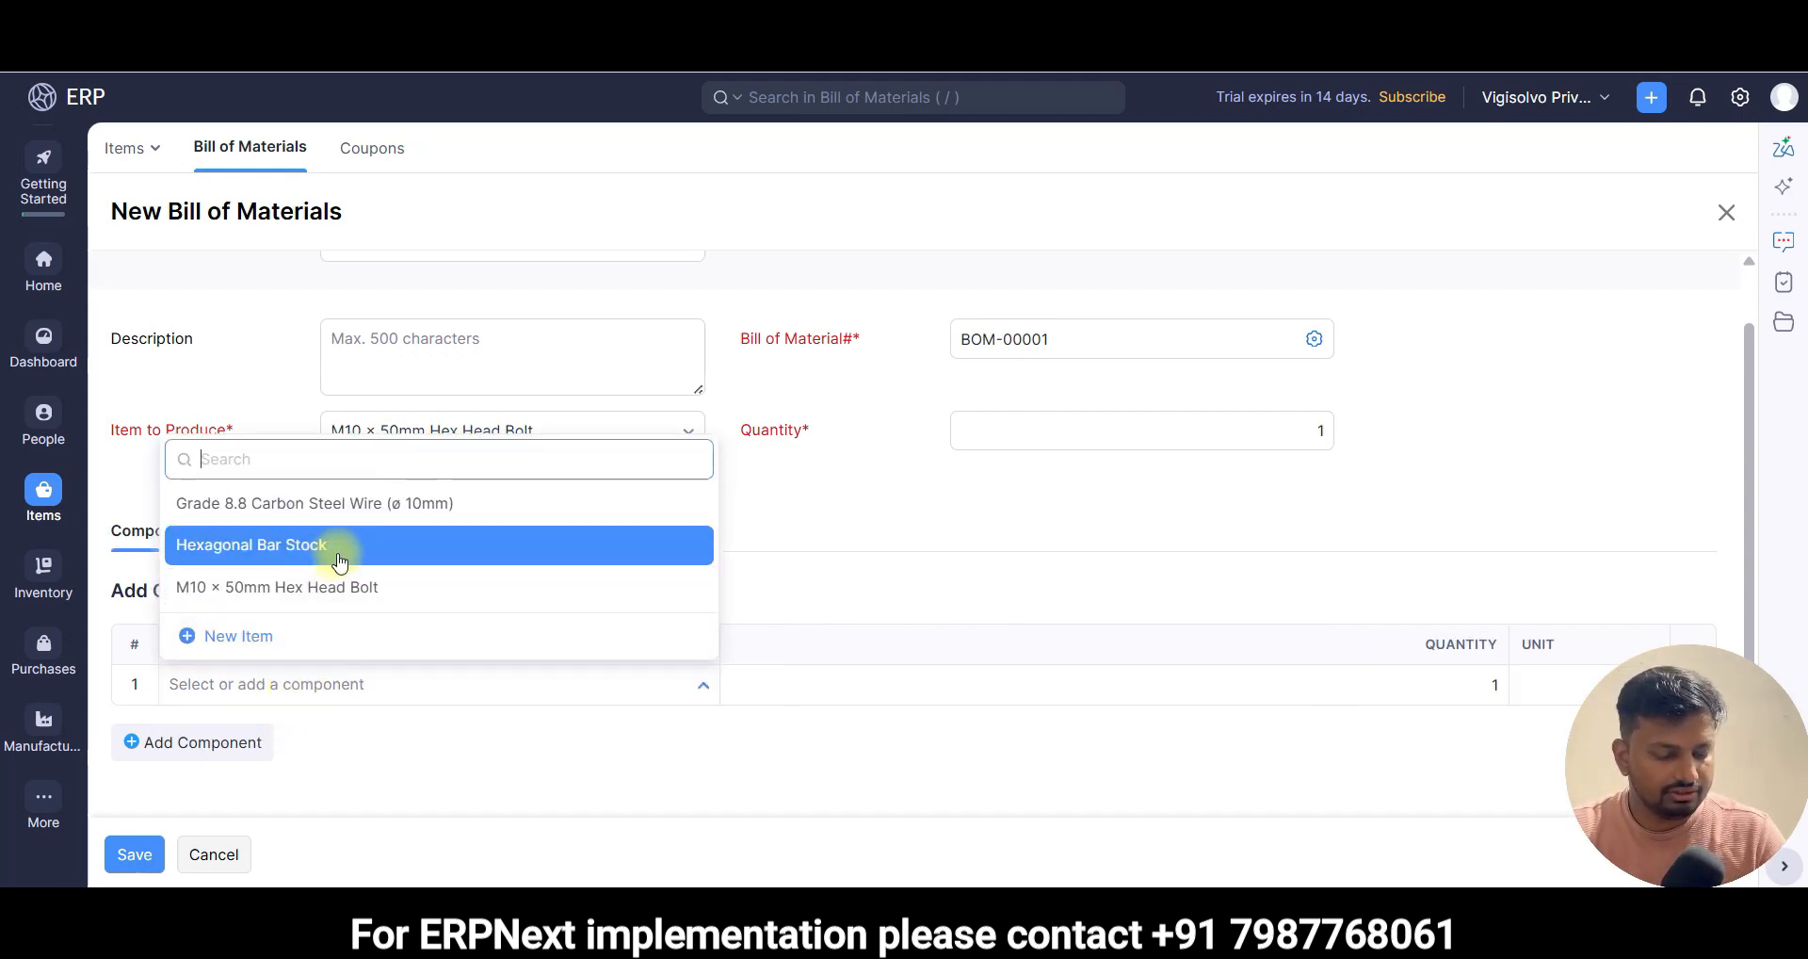
{"action": "left_click", "coordinate": [380, 508]}
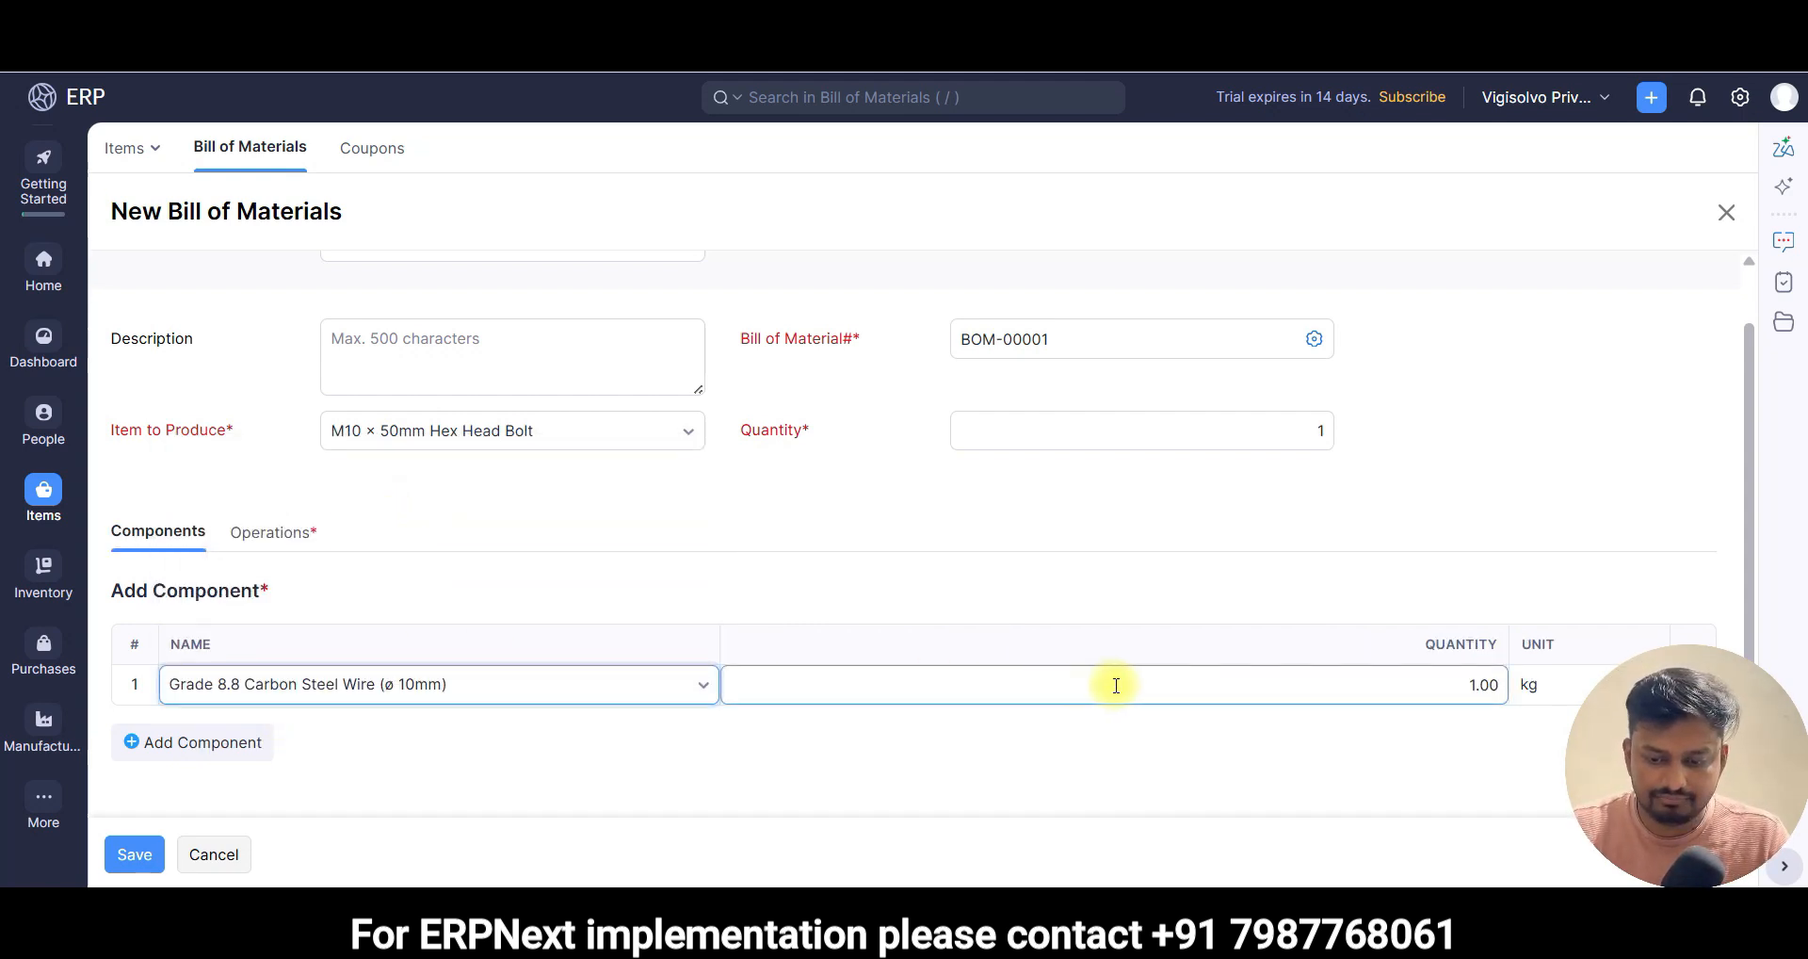
- Look up the carbon steel wire requirement under Bolt Production in Gemini and set the component's quantity to 0.045 in Zoho ERP
{"action": "left_click", "coordinate": [424, 72]}
{"action": "scroll", "coordinate": [945, 441], "scroll_direction": "down", "scroll_amount": 9}
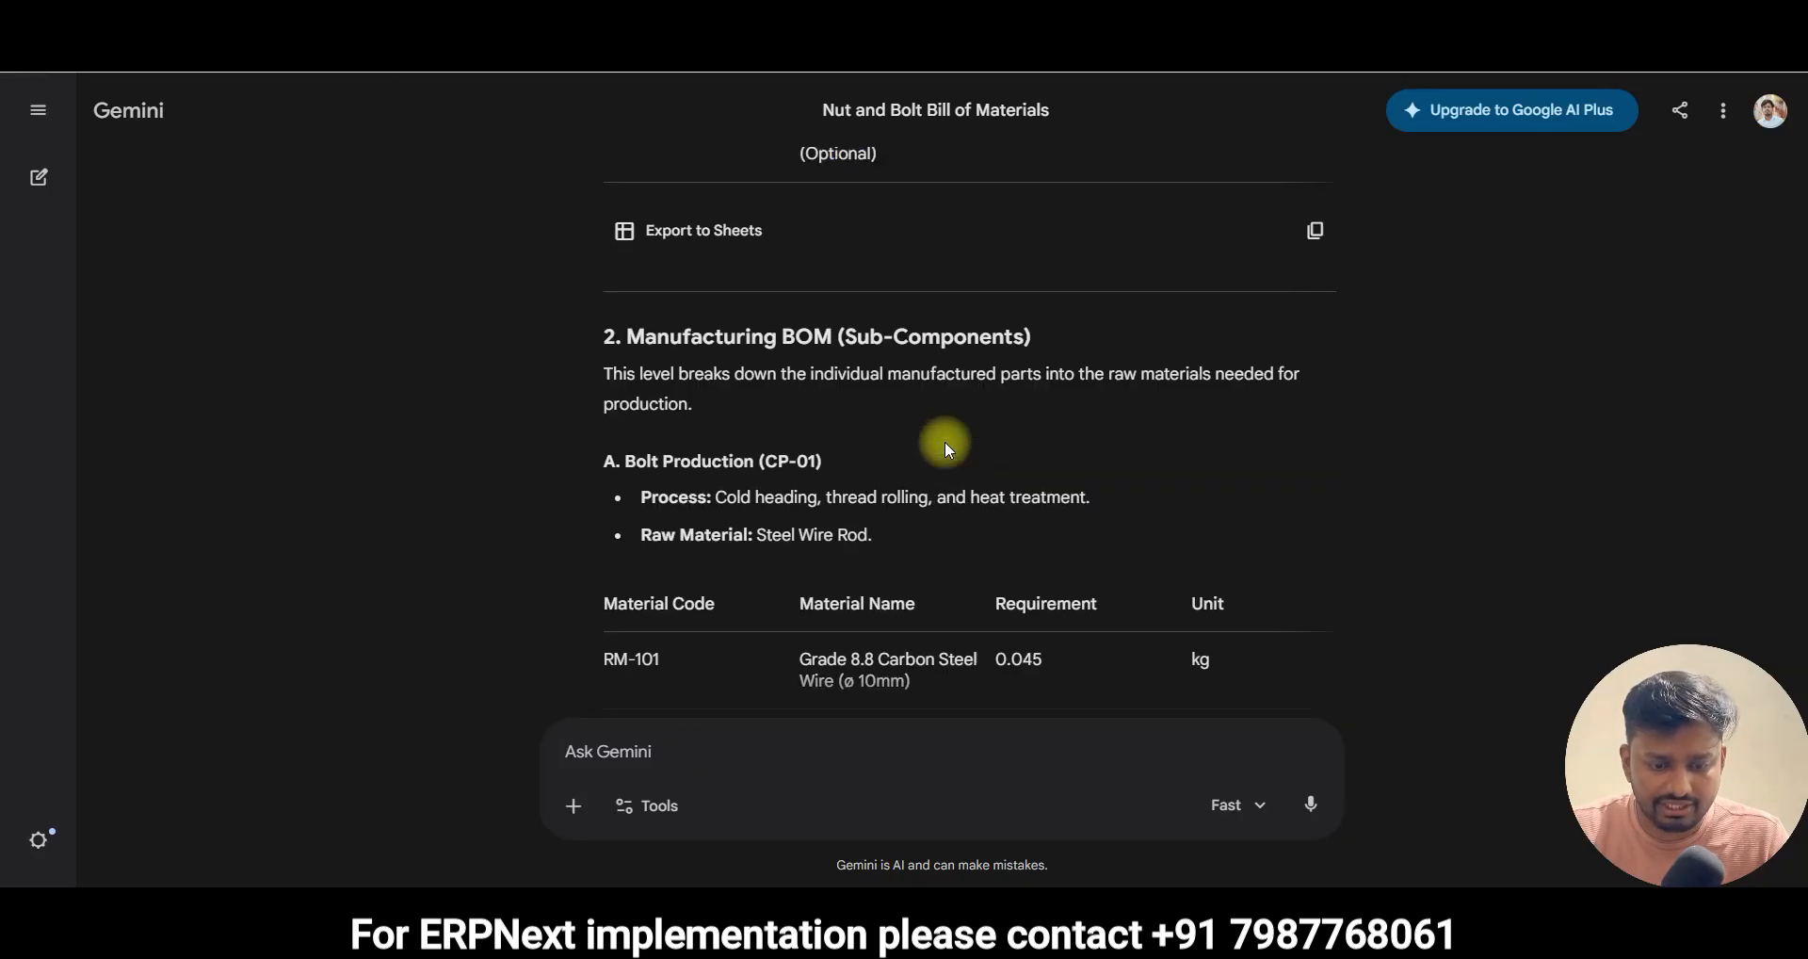
{"action": "scroll", "coordinate": [1120, 382], "scroll_direction": "down", "scroll_amount": 5}
{"action": "scroll", "coordinate": [1070, 403], "scroll_direction": "down", "scroll_amount": 3}
{"action": "scroll", "coordinate": [1069, 404], "scroll_direction": "up", "scroll_amount": 6}
{"action": "scroll", "coordinate": [1069, 409], "scroll_direction": "up", "scroll_amount": 2}
{"action": "left_click", "coordinate": [1039, 411]}
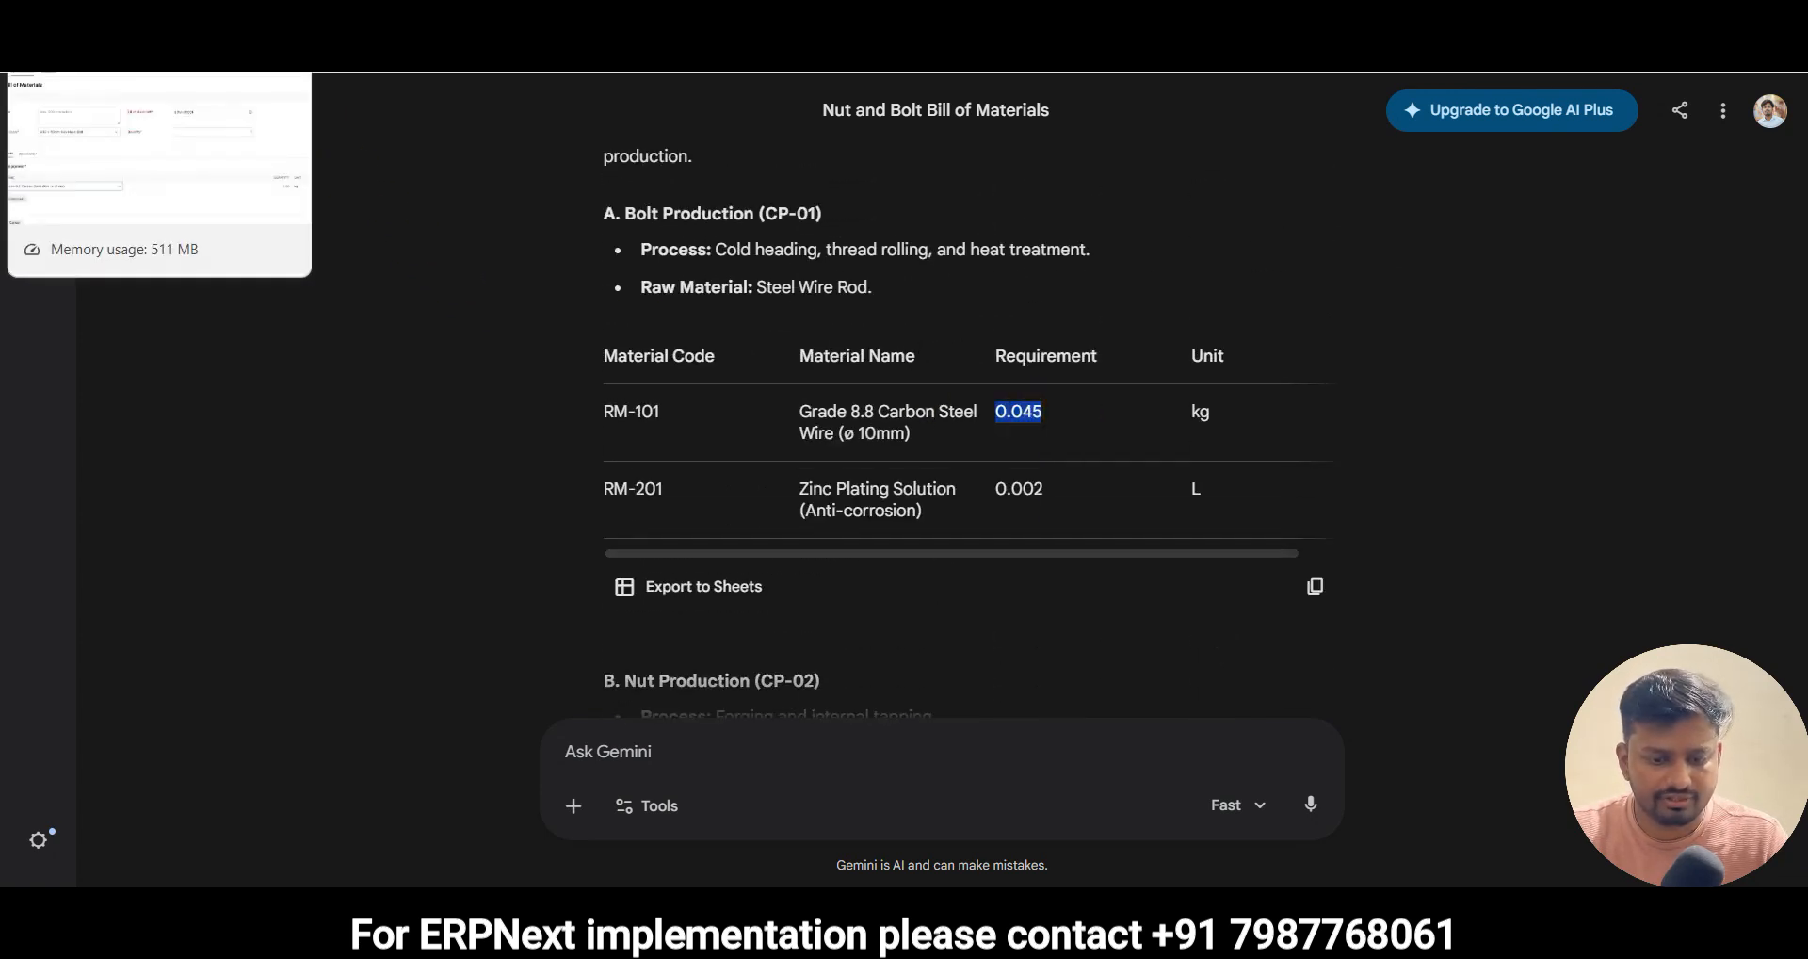
{"action": "left_click", "coordinate": [113, 19]}
{"action": "left_click", "coordinate": [1334, 674]}
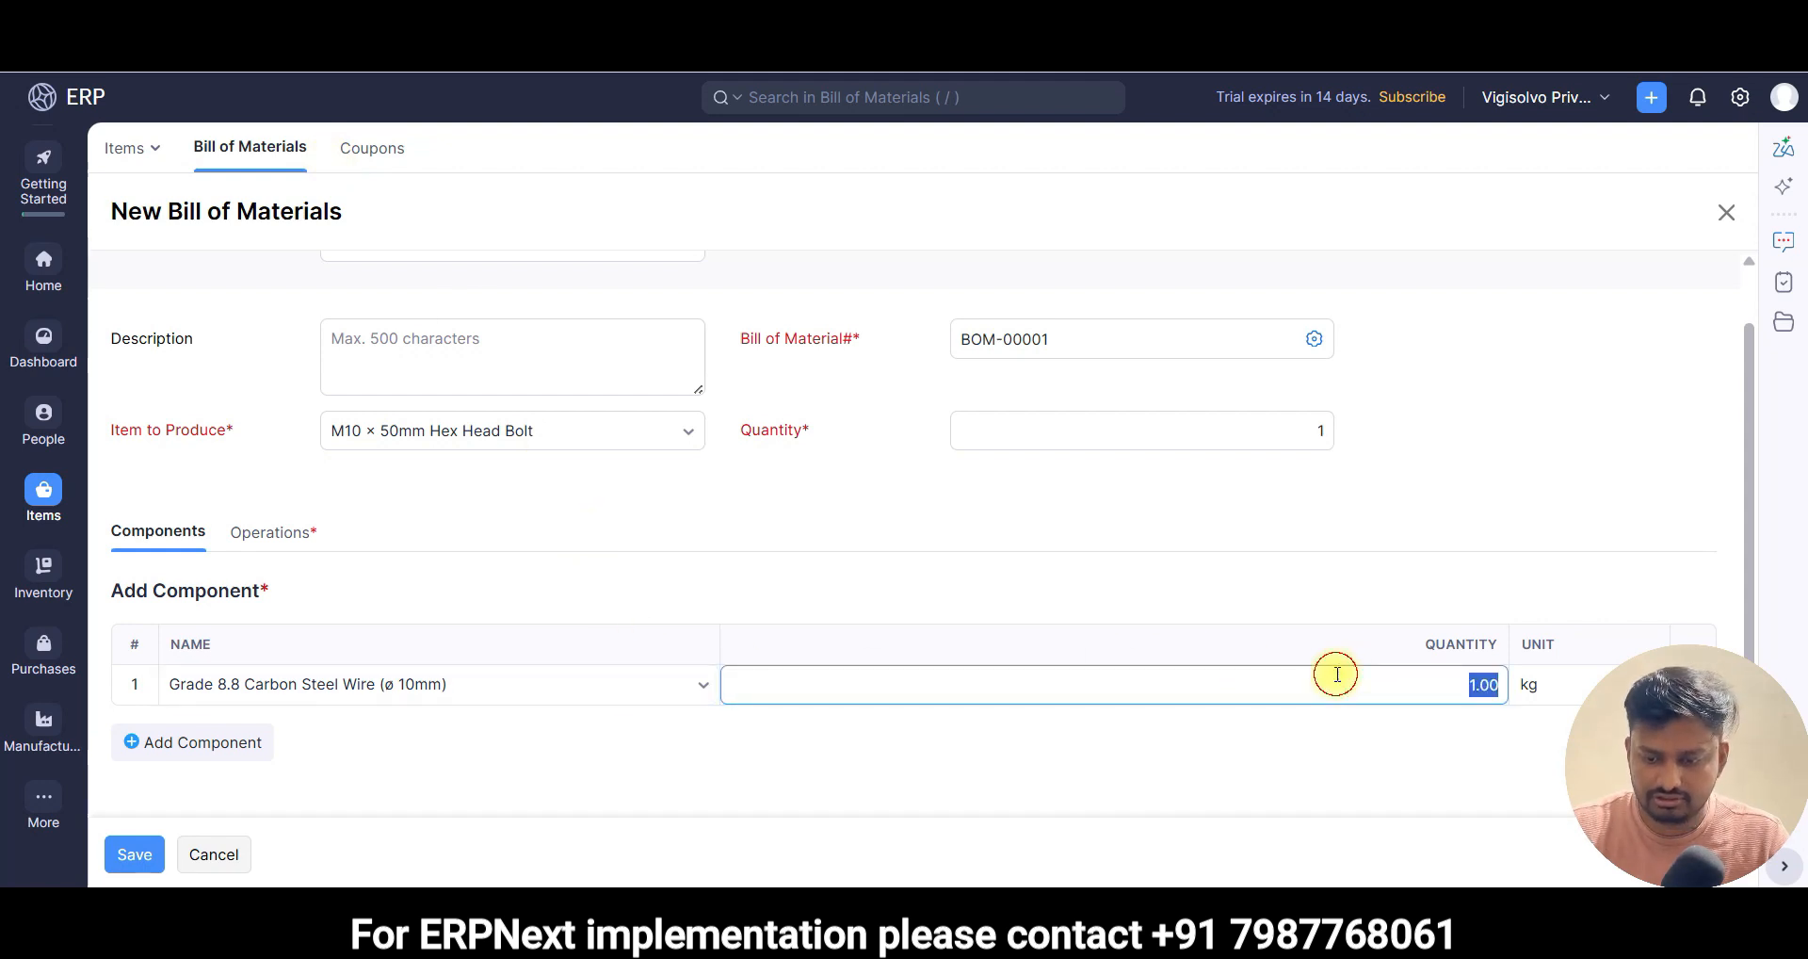
{"action": "type", "text": "0.045"}
- Recheck the Bolt Production table in Gemini, and add Hexagonal Bar Stock as a second component in Zoho ERP with quantity 0.002
{"action": "key", "text": "ctrl+Tab"}
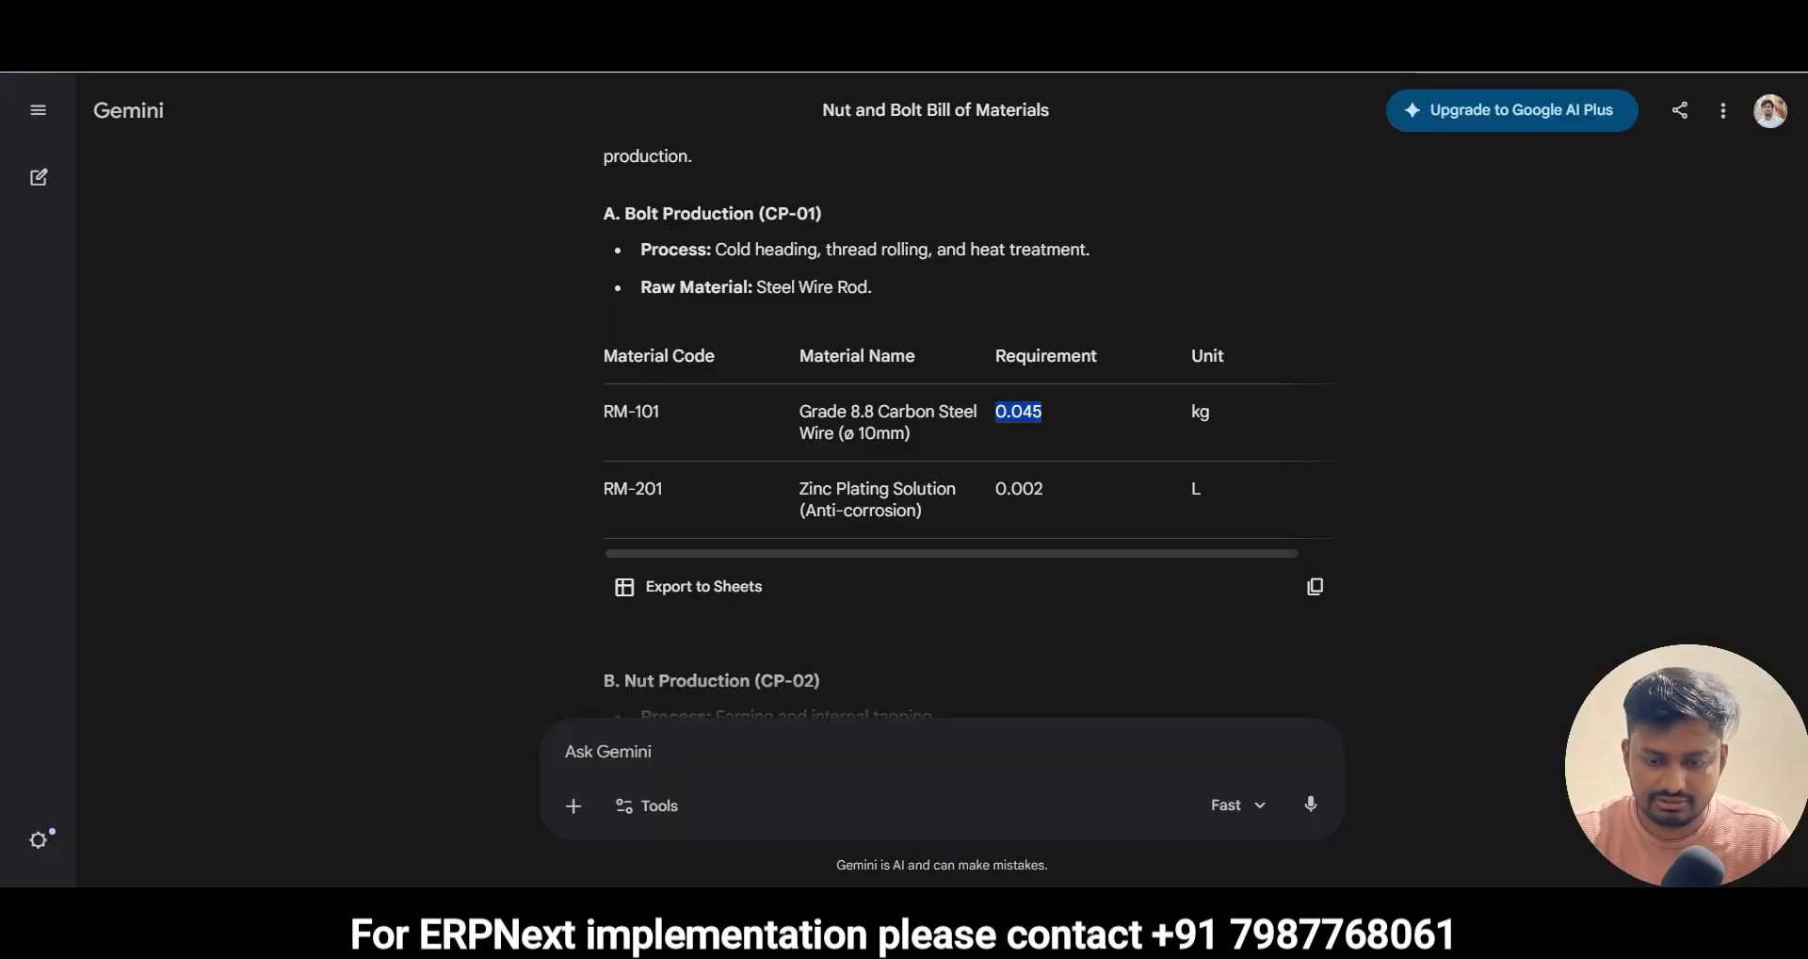
{"action": "left_click", "coordinate": [122, 20]}
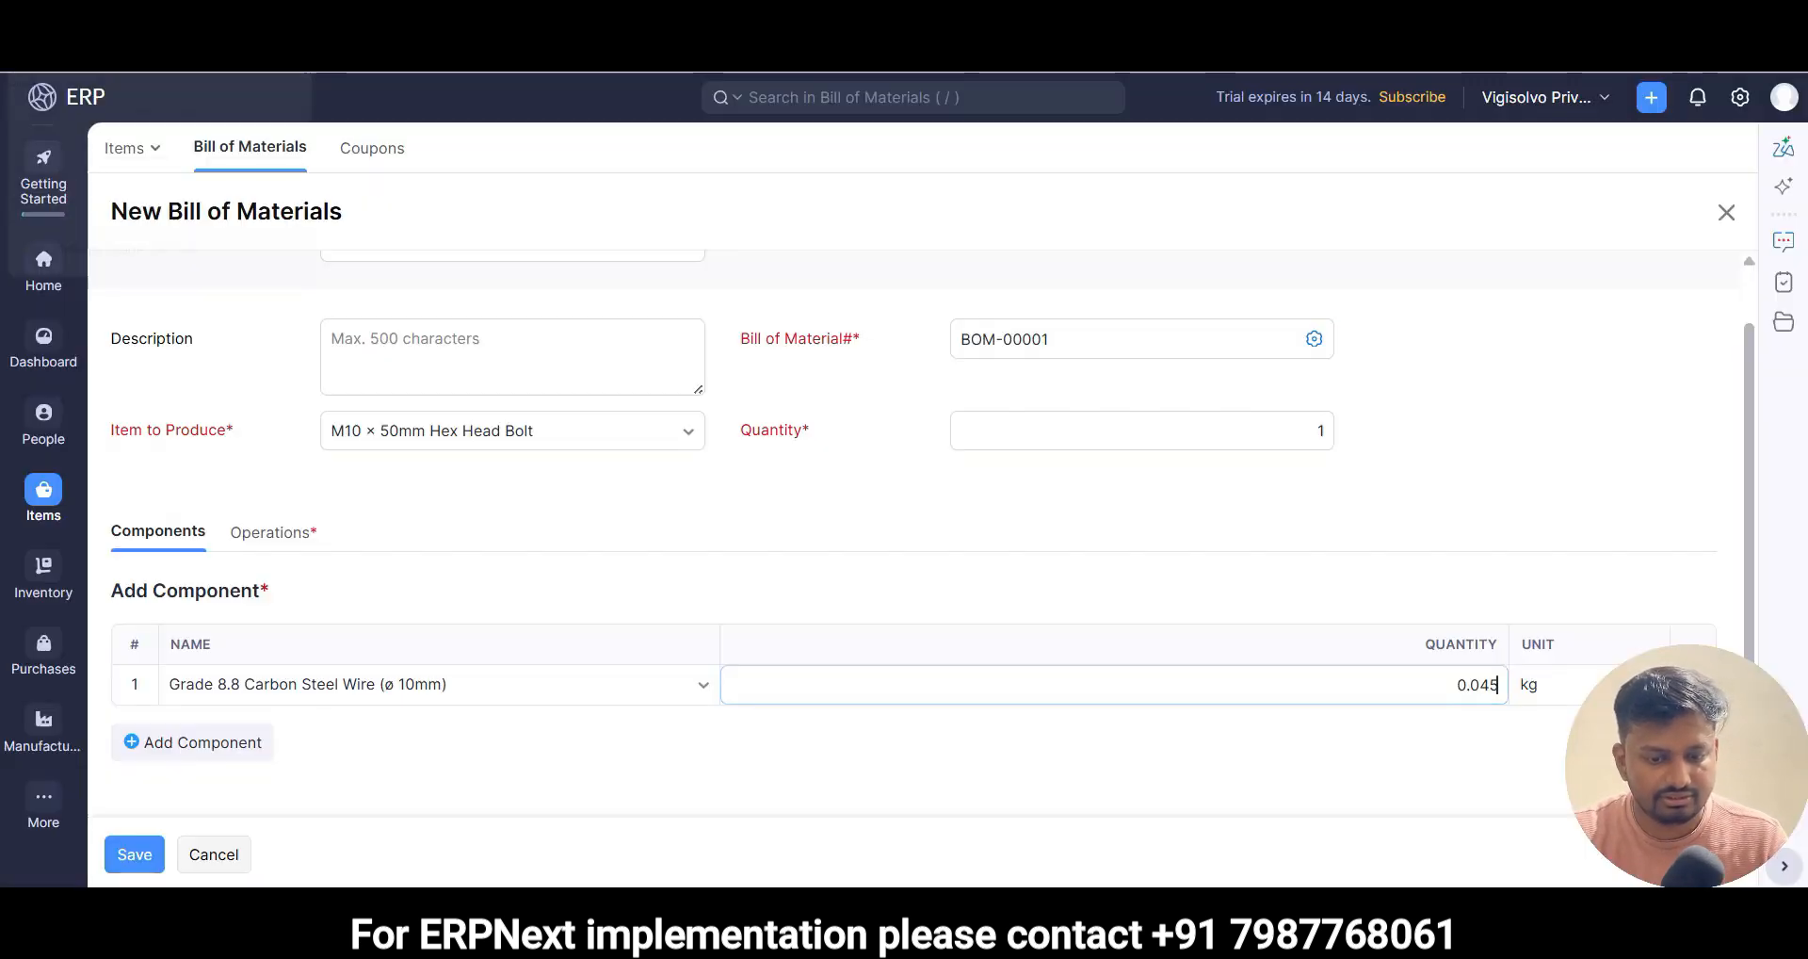
{"action": "left_click", "coordinate": [212, 744]}
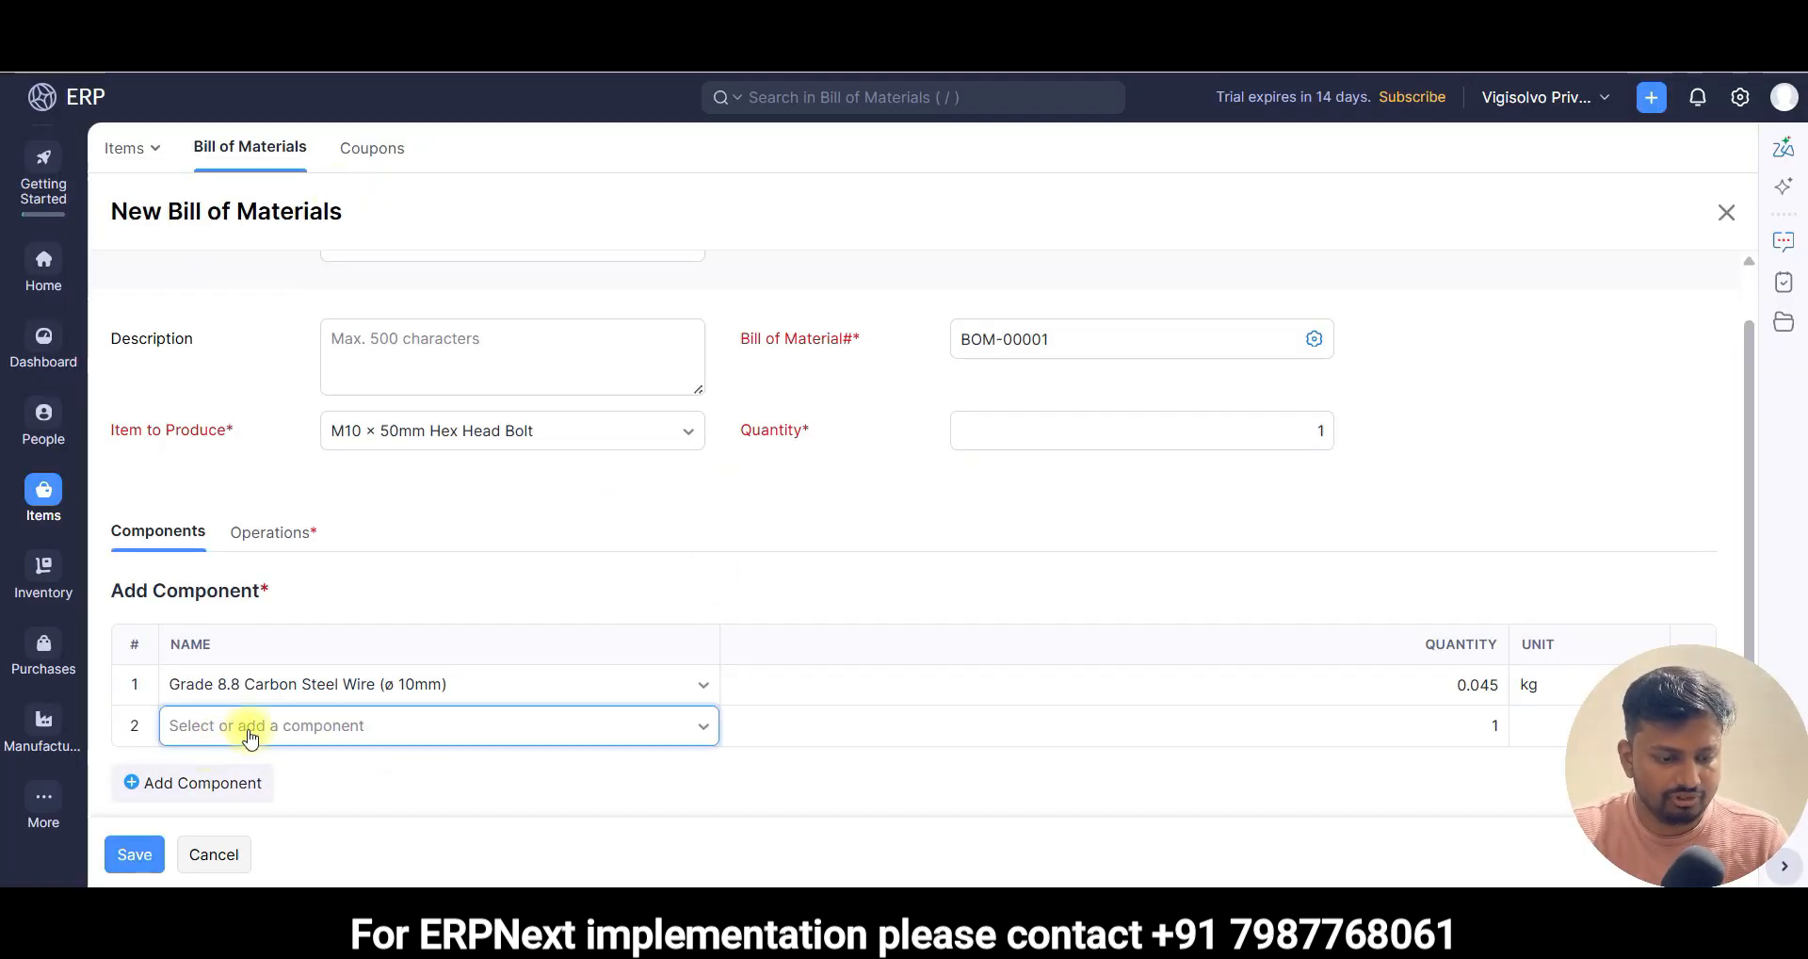
{"action": "left_click", "coordinate": [254, 727]}
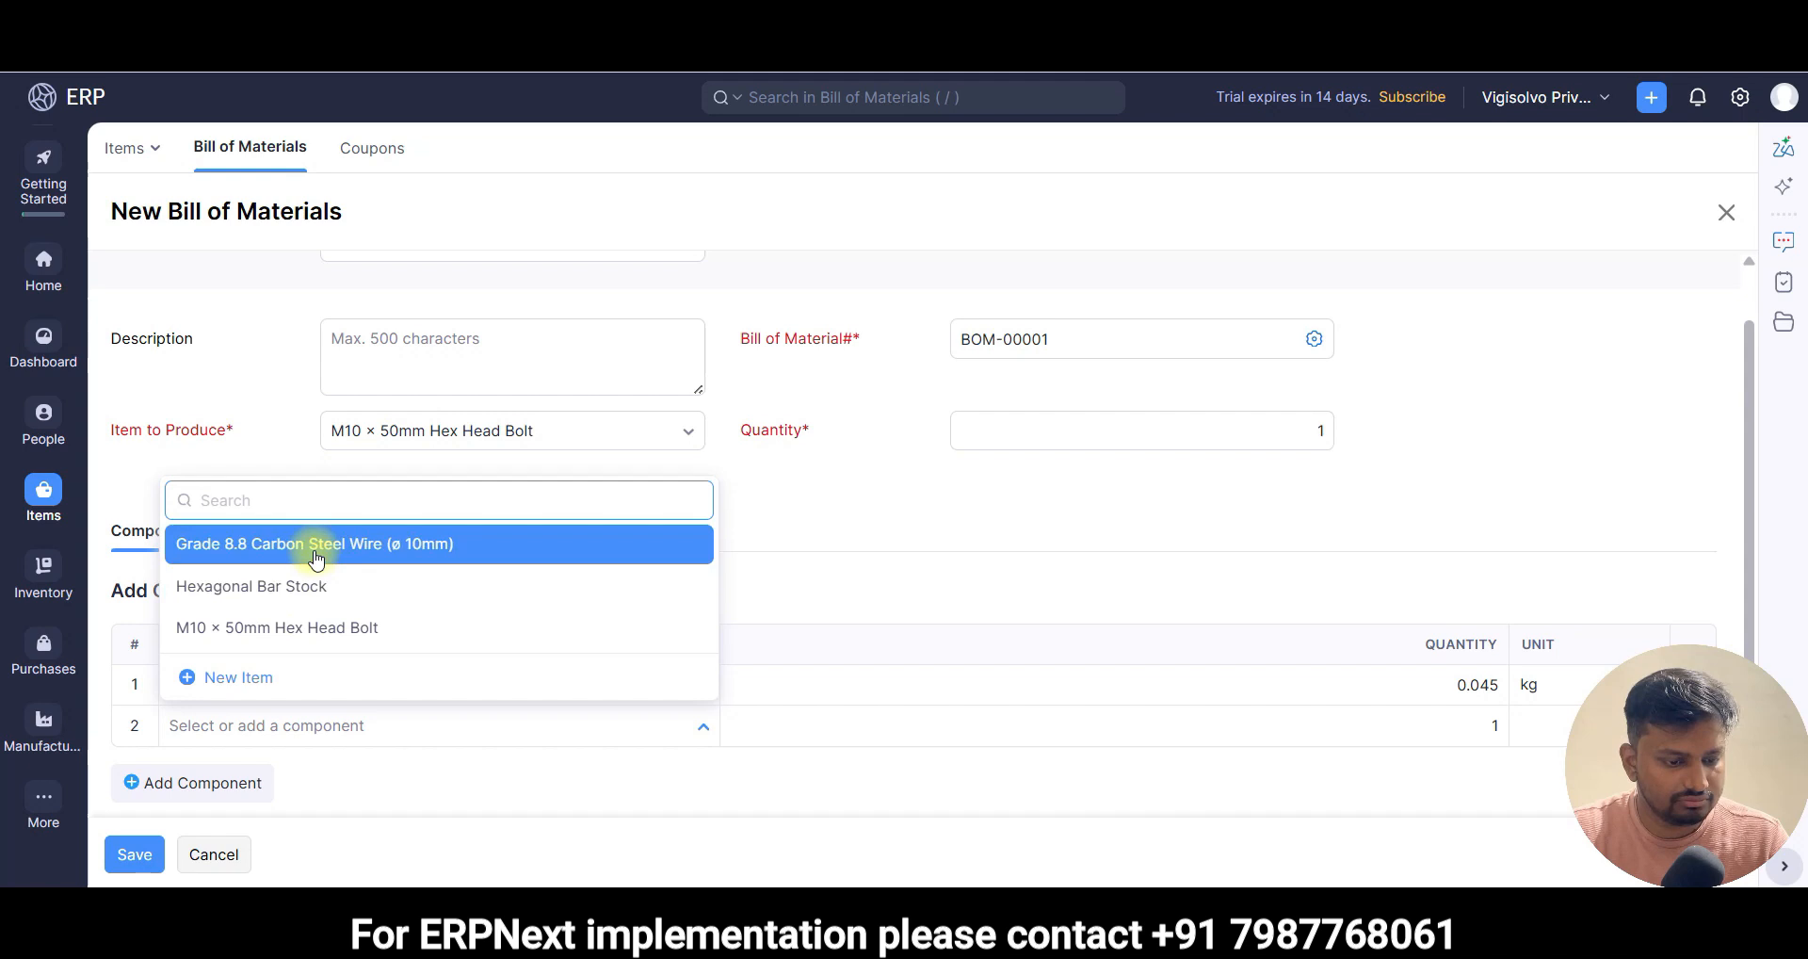
{"action": "left_click", "coordinate": [320, 585]}
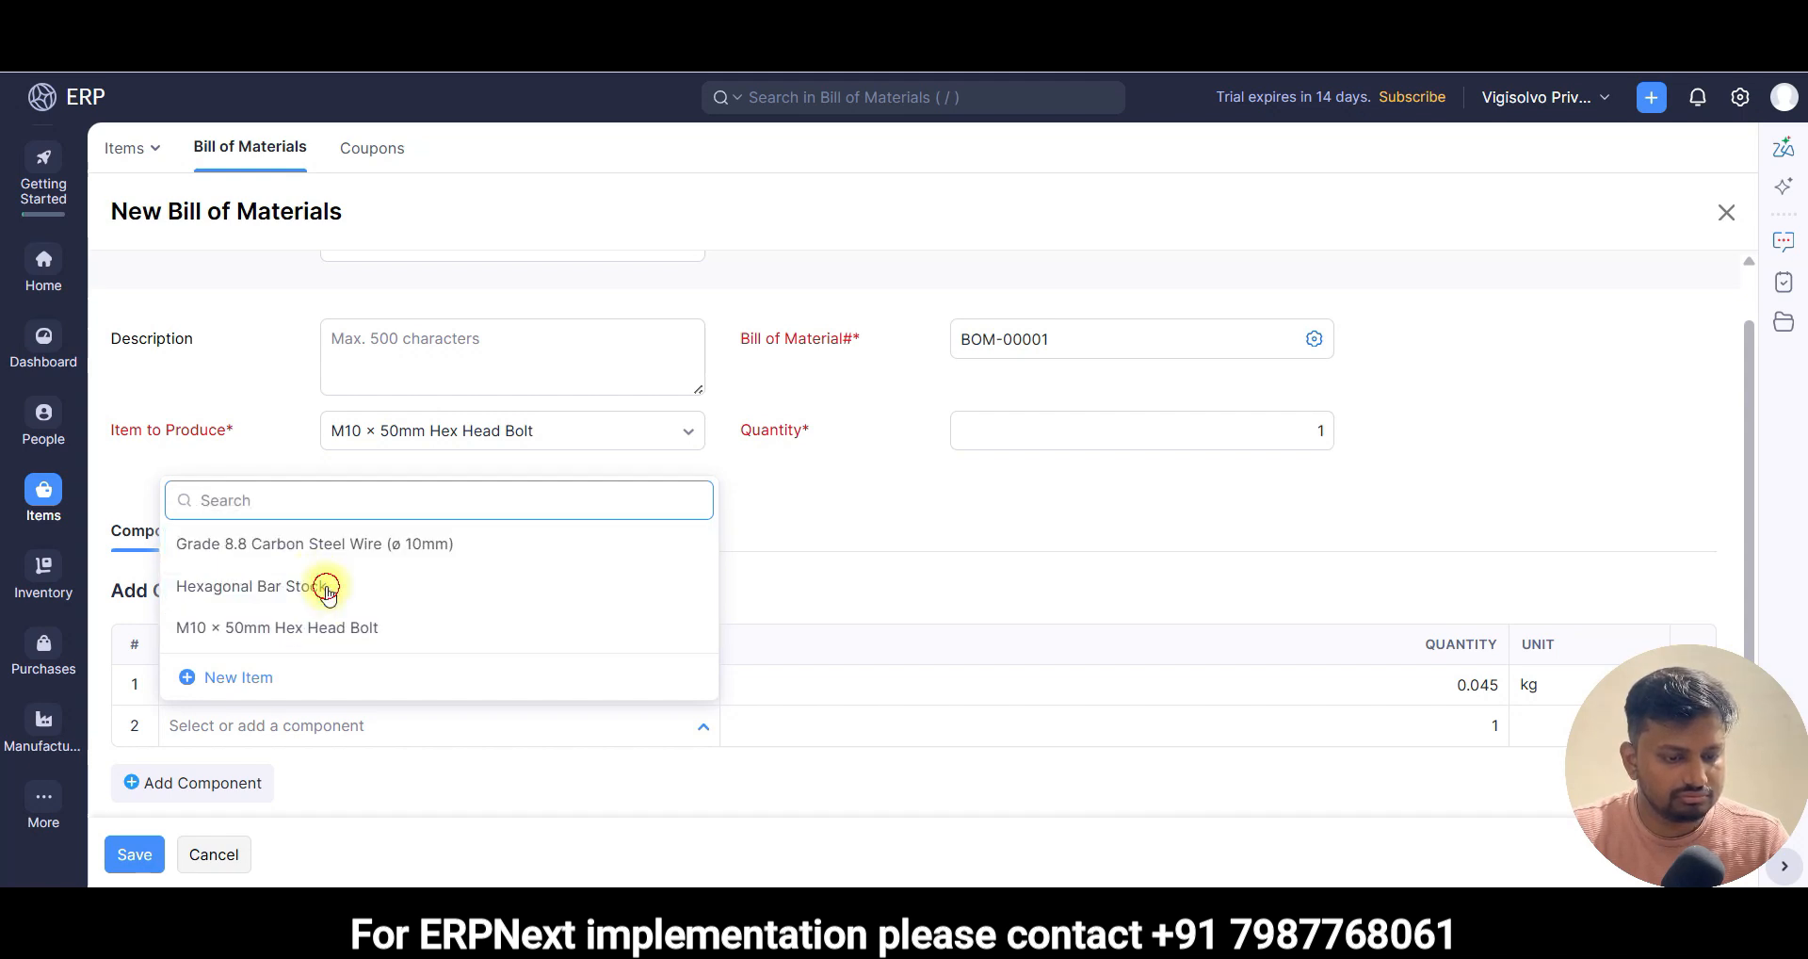
{"action": "left_click", "coordinate": [1306, 726]}
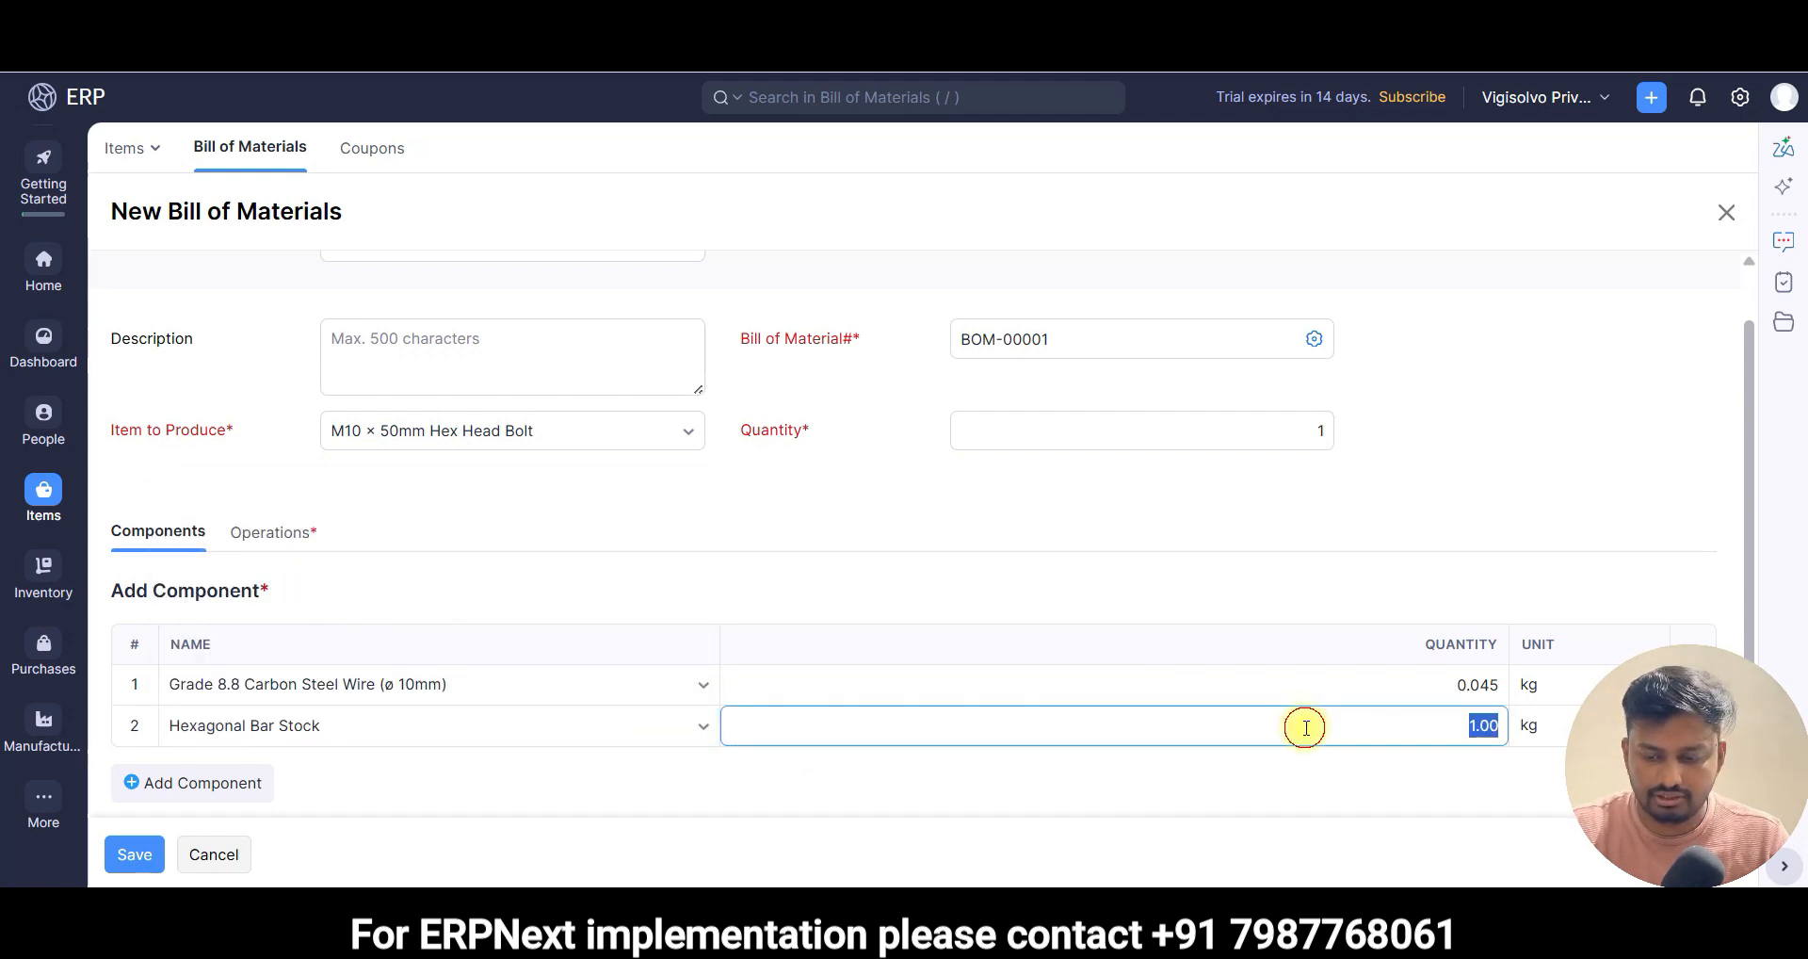
{"action": "type", "text": "0.002"}
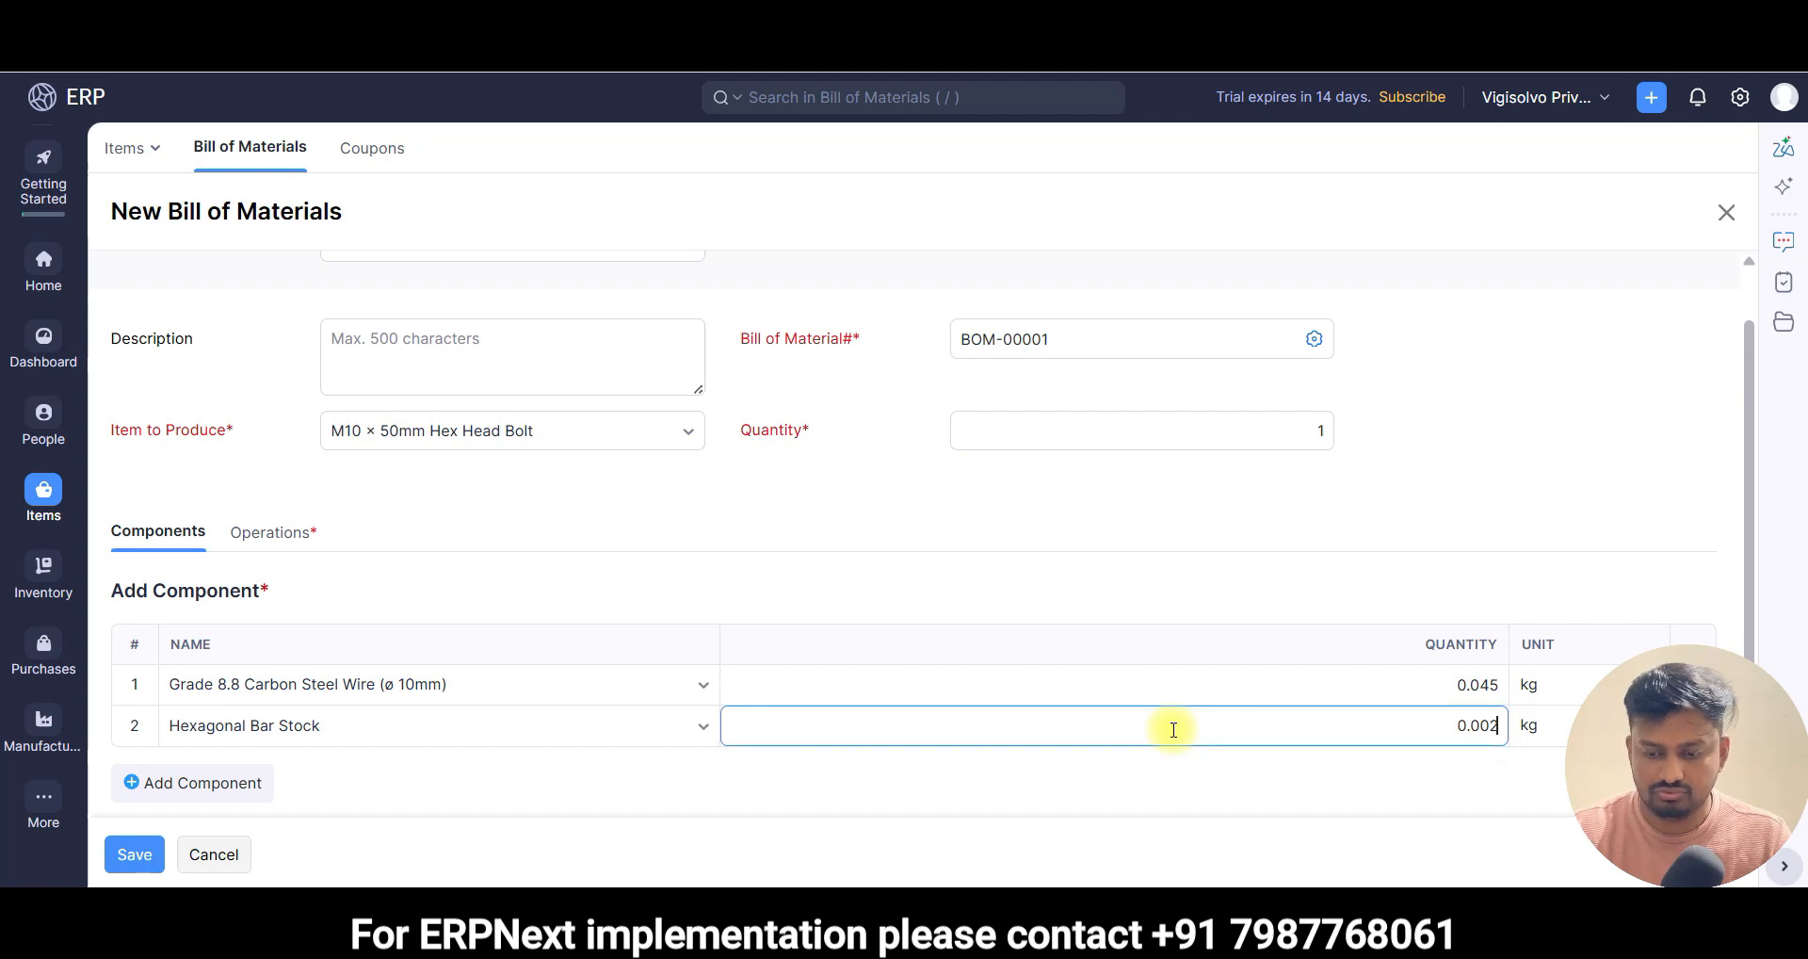
{"action": "left_click", "coordinate": [874, 507]}
{"action": "scroll", "coordinate": [874, 507], "scroll_direction": "up", "scroll_amount": 1}
{"action": "scroll", "coordinate": [437, 453], "scroll_direction": "down", "scroll_amount": 1}
{"action": "scroll", "coordinate": [411, 457], "scroll_direction": "up", "scroll_amount": 1}
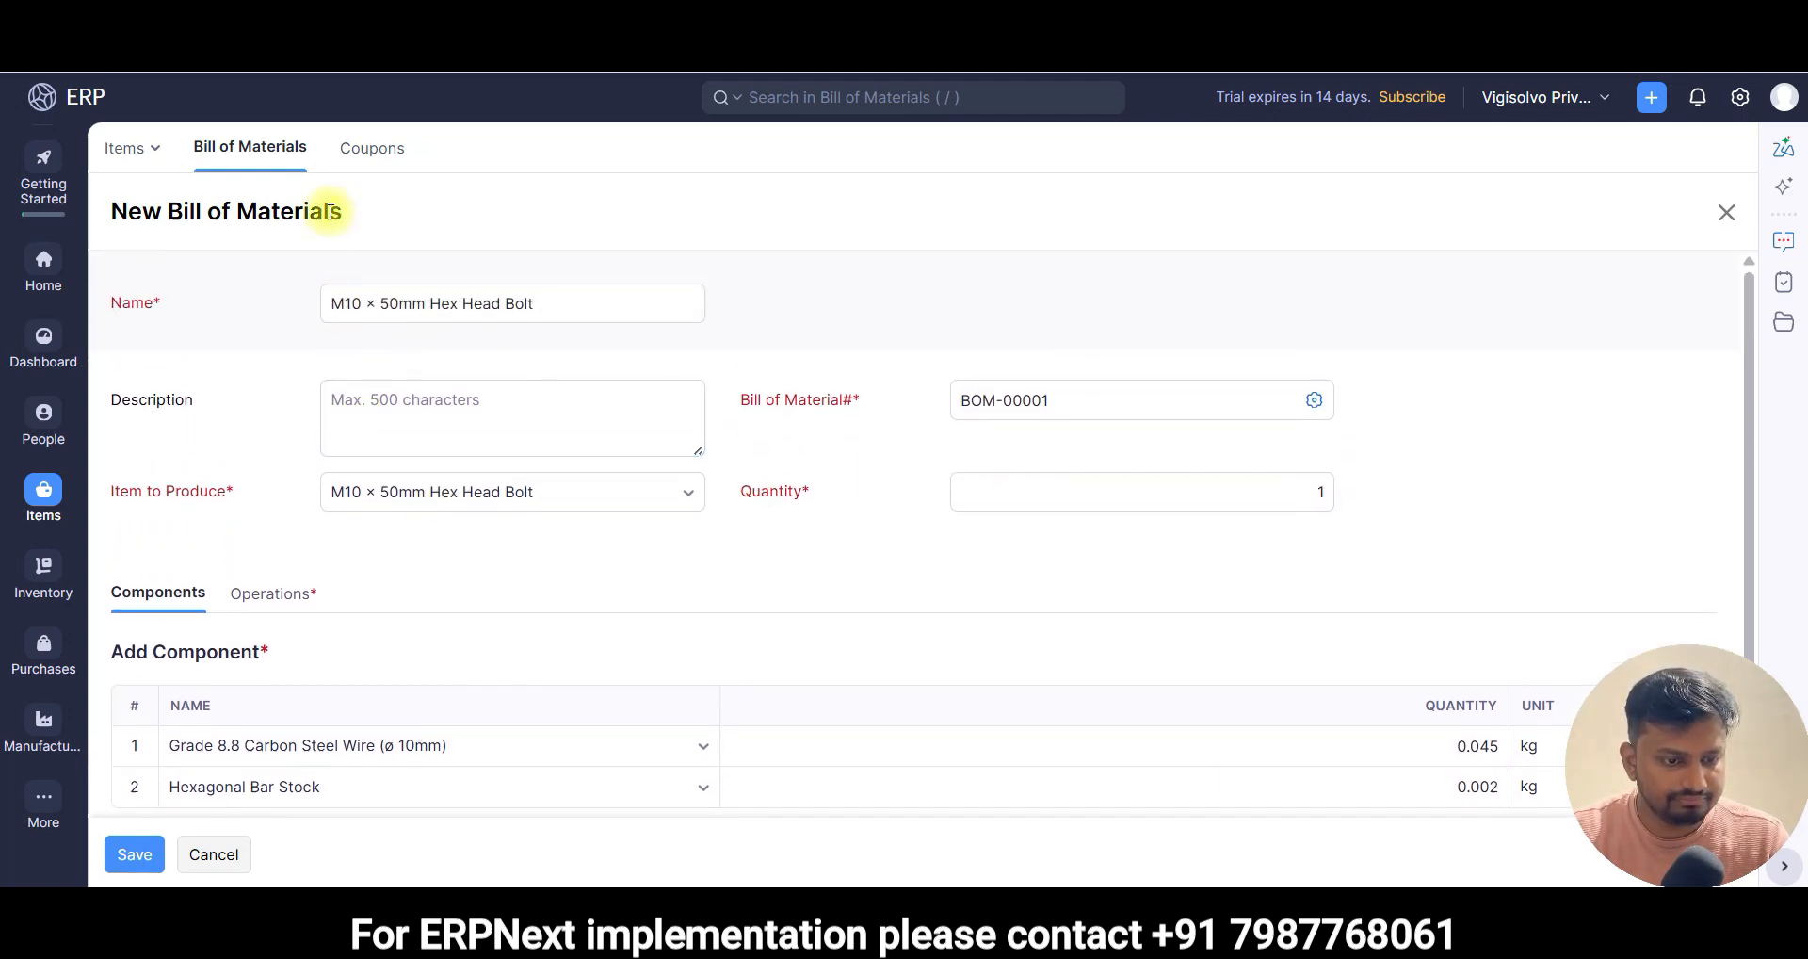
- Start creating a new operation for the bill of materials and open its work center type choices
{"action": "left_click", "coordinate": [275, 593]}
{"action": "scroll", "coordinate": [283, 575], "scroll_direction": "down", "scroll_amount": 1}
{"action": "left_click", "coordinate": [387, 684]}
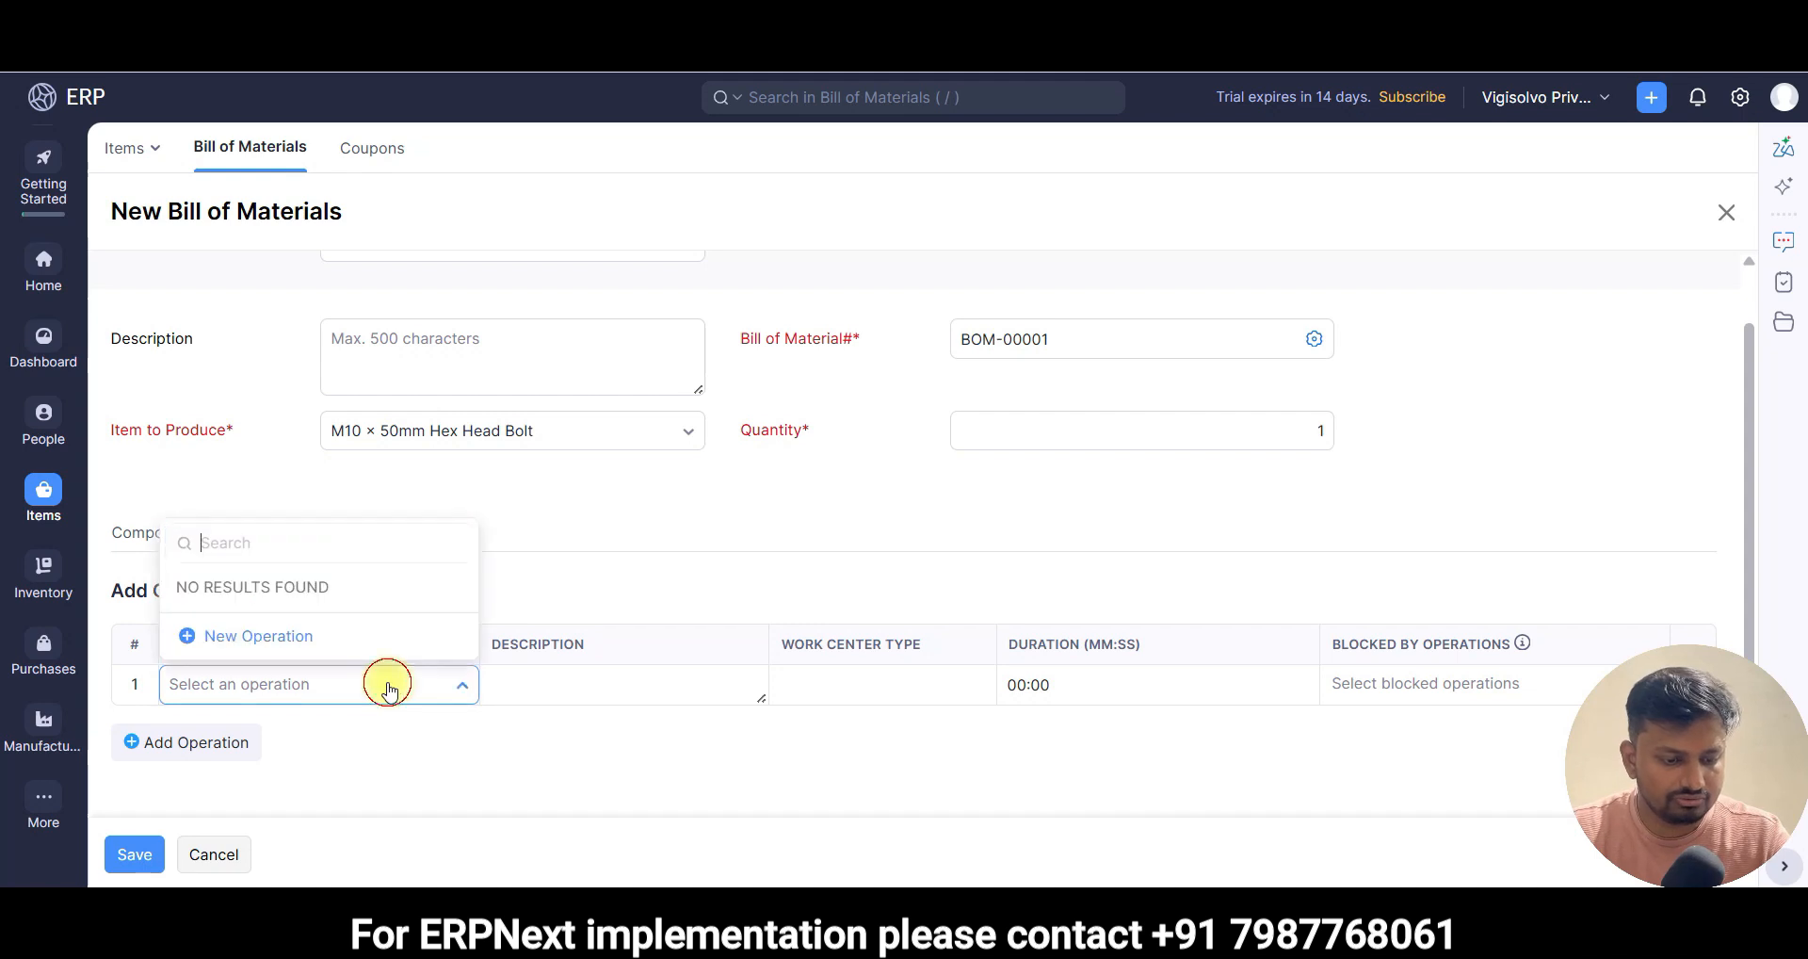
{"action": "left_click", "coordinate": [292, 635]}
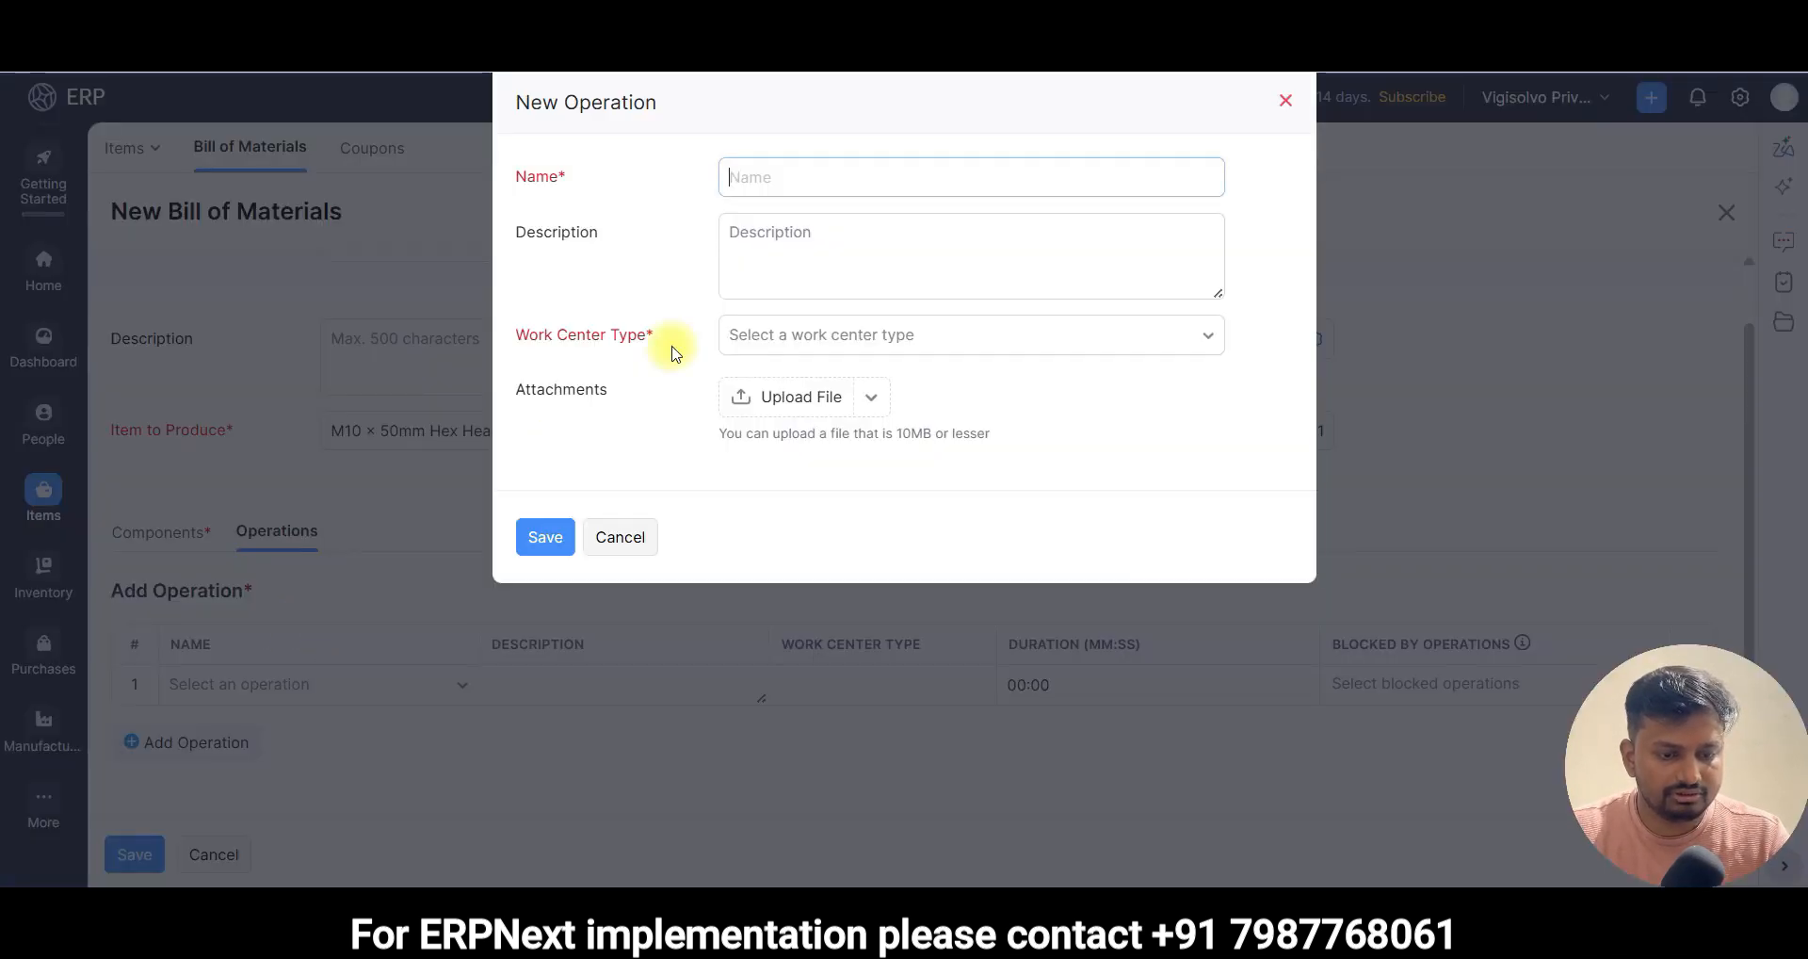
{"action": "left_click", "coordinate": [830, 335]}
{"action": "left_click", "coordinate": [828, 335]}
- Find the process listed under Bolt Production in Gemini's answer and copy the text Cold heading
{"action": "key", "text": "ctrl+Tab"}
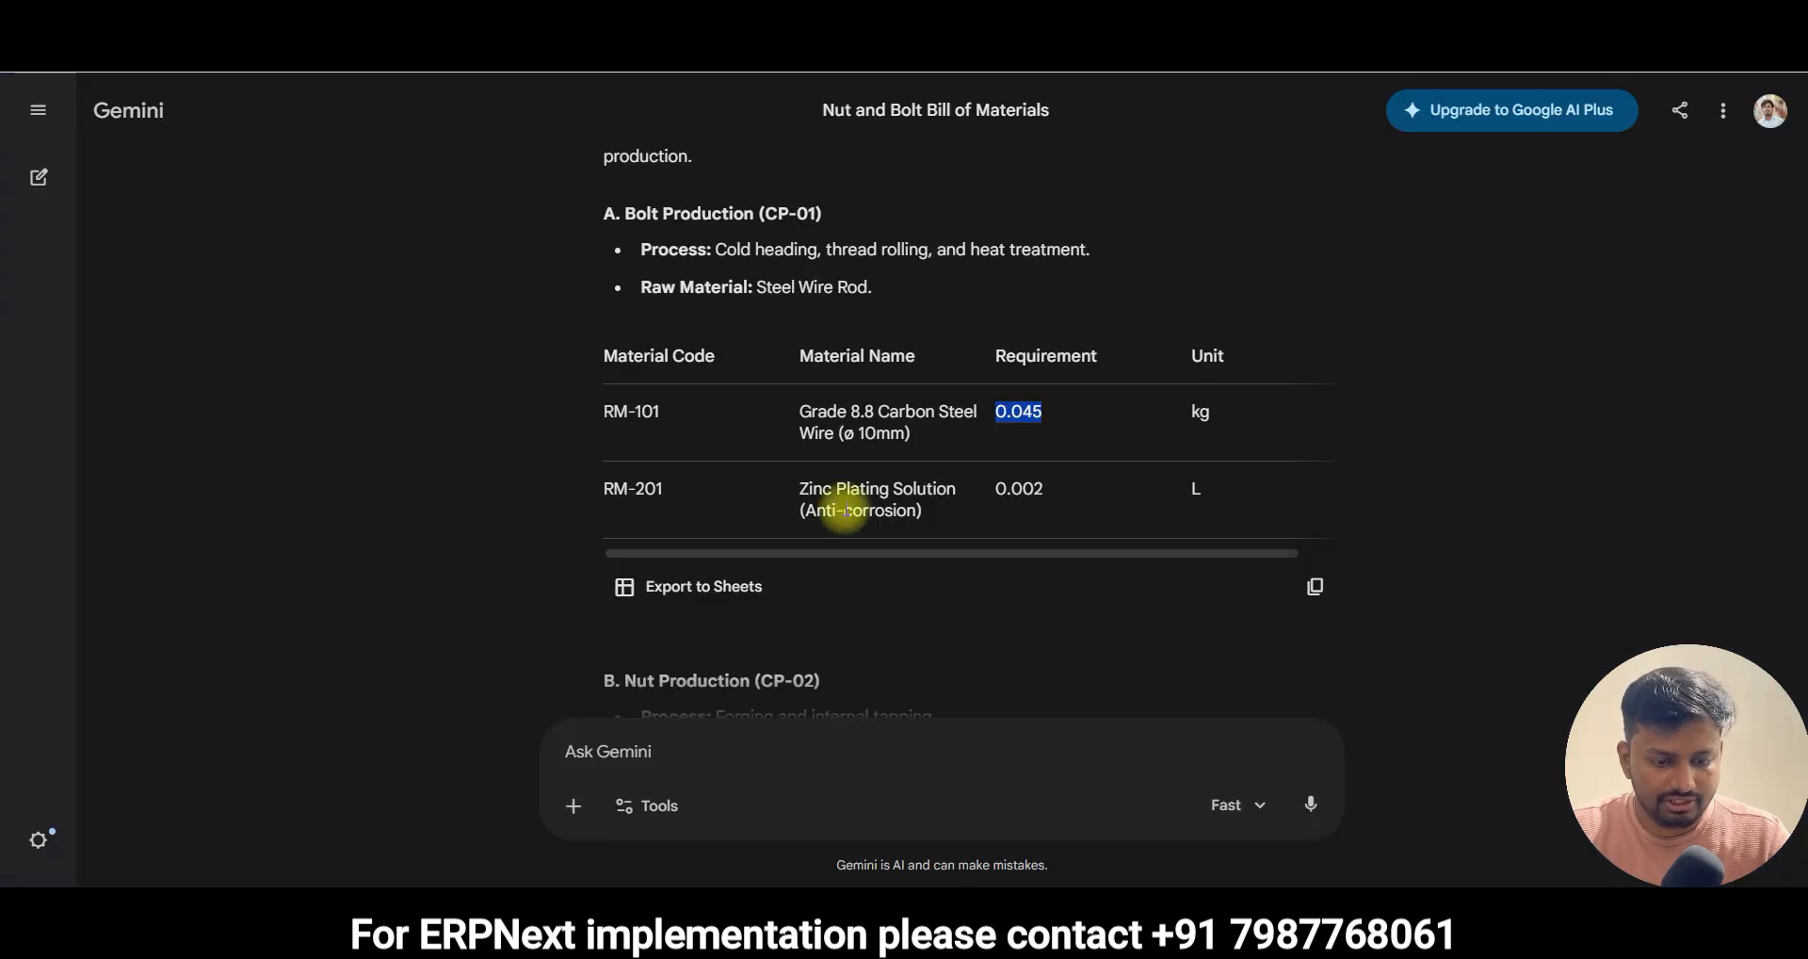
{"action": "scroll", "coordinate": [1044, 440], "scroll_direction": "down", "scroll_amount": 5}
{"action": "scroll", "coordinate": [959, 571], "scroll_direction": "down", "scroll_amount": 10}
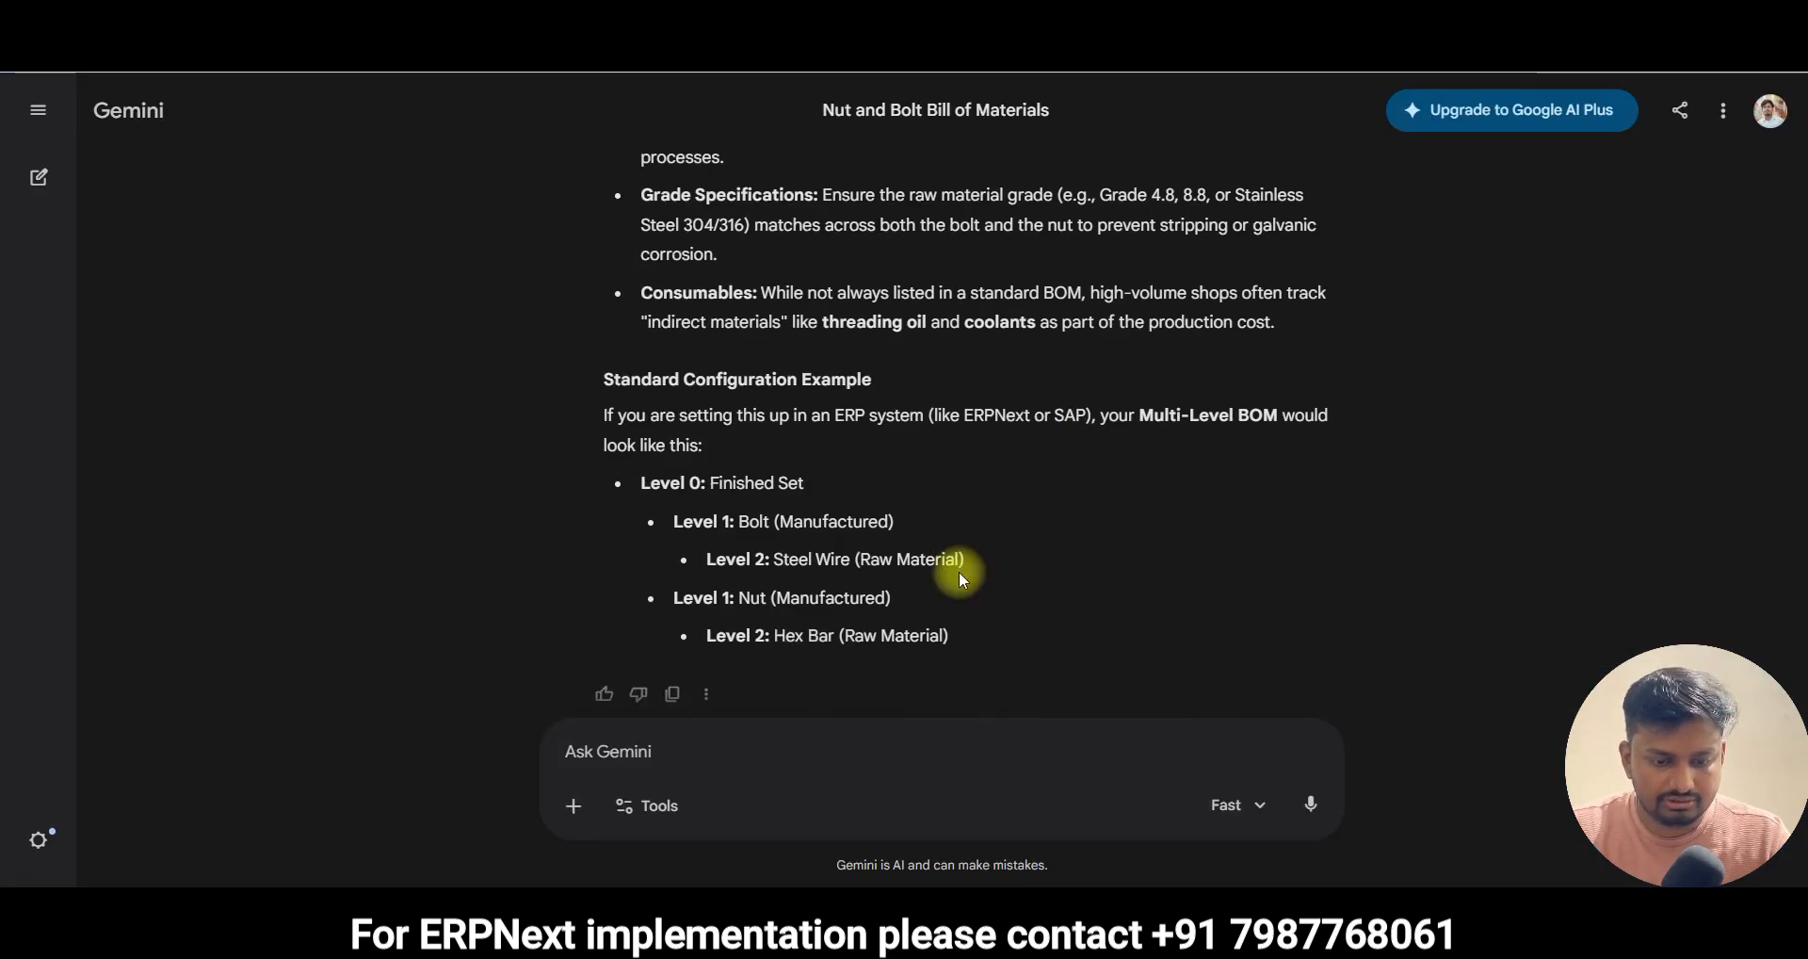
{"action": "scroll", "coordinate": [941, 574], "scroll_direction": "up", "scroll_amount": 15}
{"action": "scroll", "coordinate": [941, 574], "scroll_direction": "up", "scroll_amount": 5}
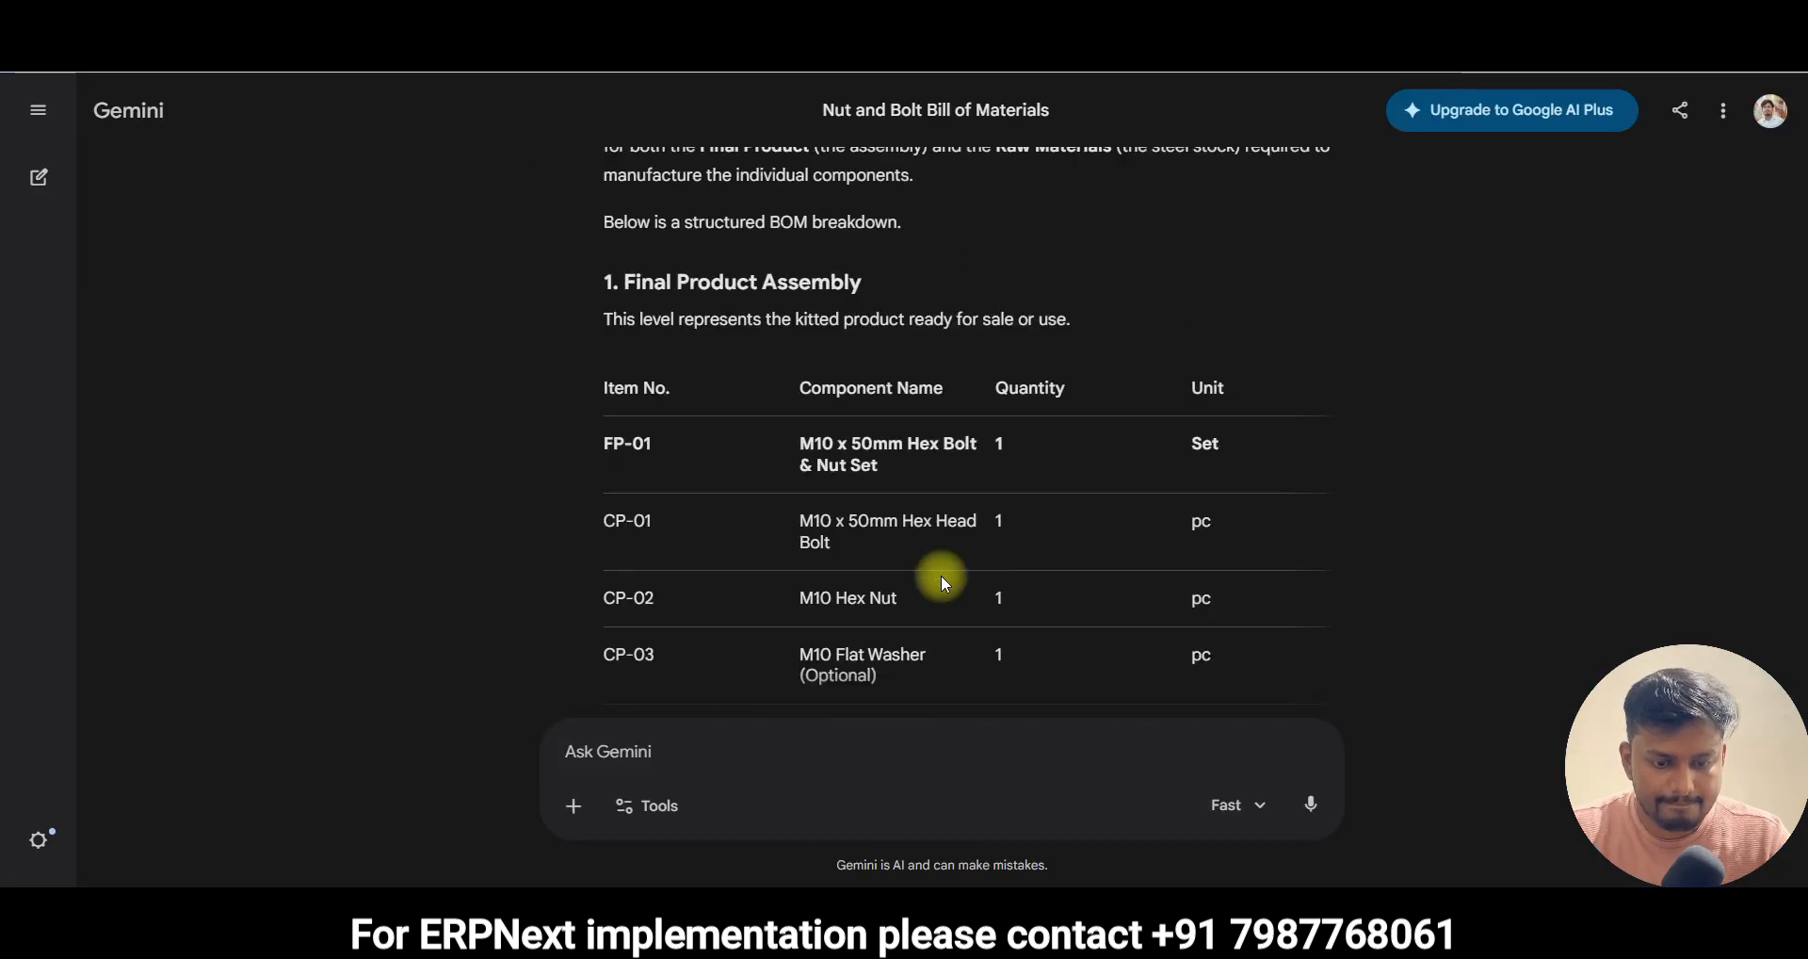
{"action": "scroll", "coordinate": [941, 563], "scroll_direction": "down", "scroll_amount": 6}
{"action": "scroll", "coordinate": [876, 569], "scroll_direction": "down", "scroll_amount": 3}
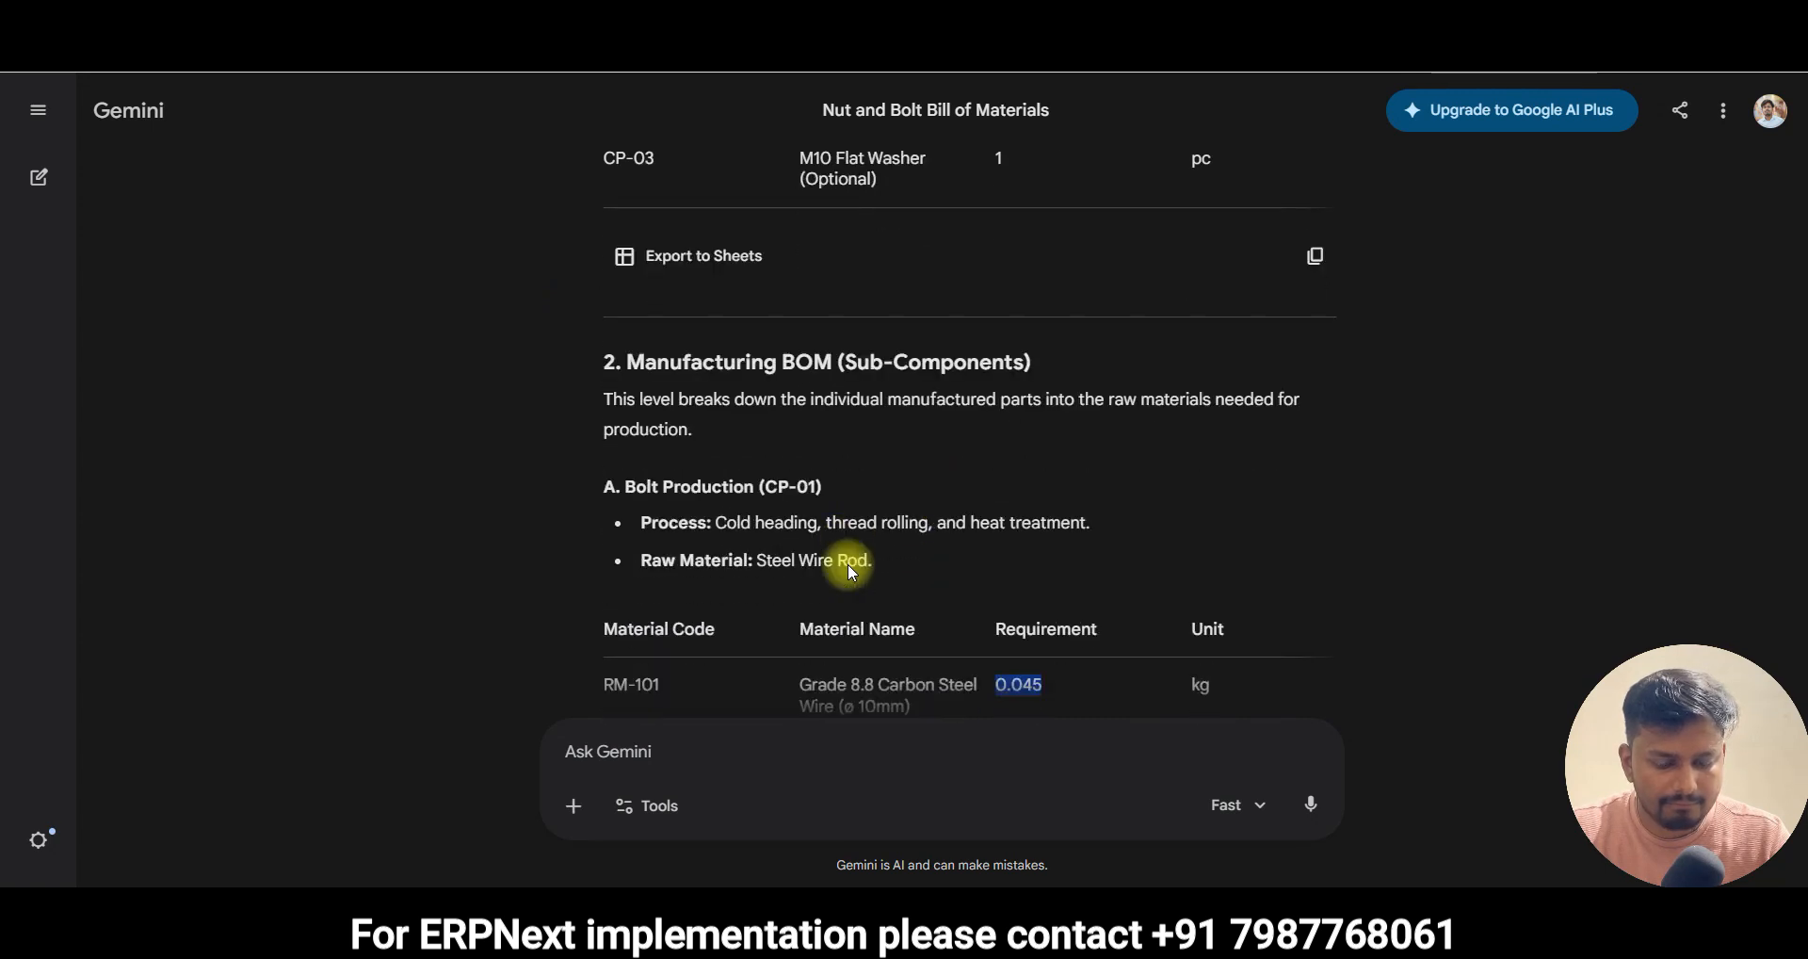
{"action": "scroll", "coordinate": [963, 495], "scroll_direction": "down", "scroll_amount": 1}
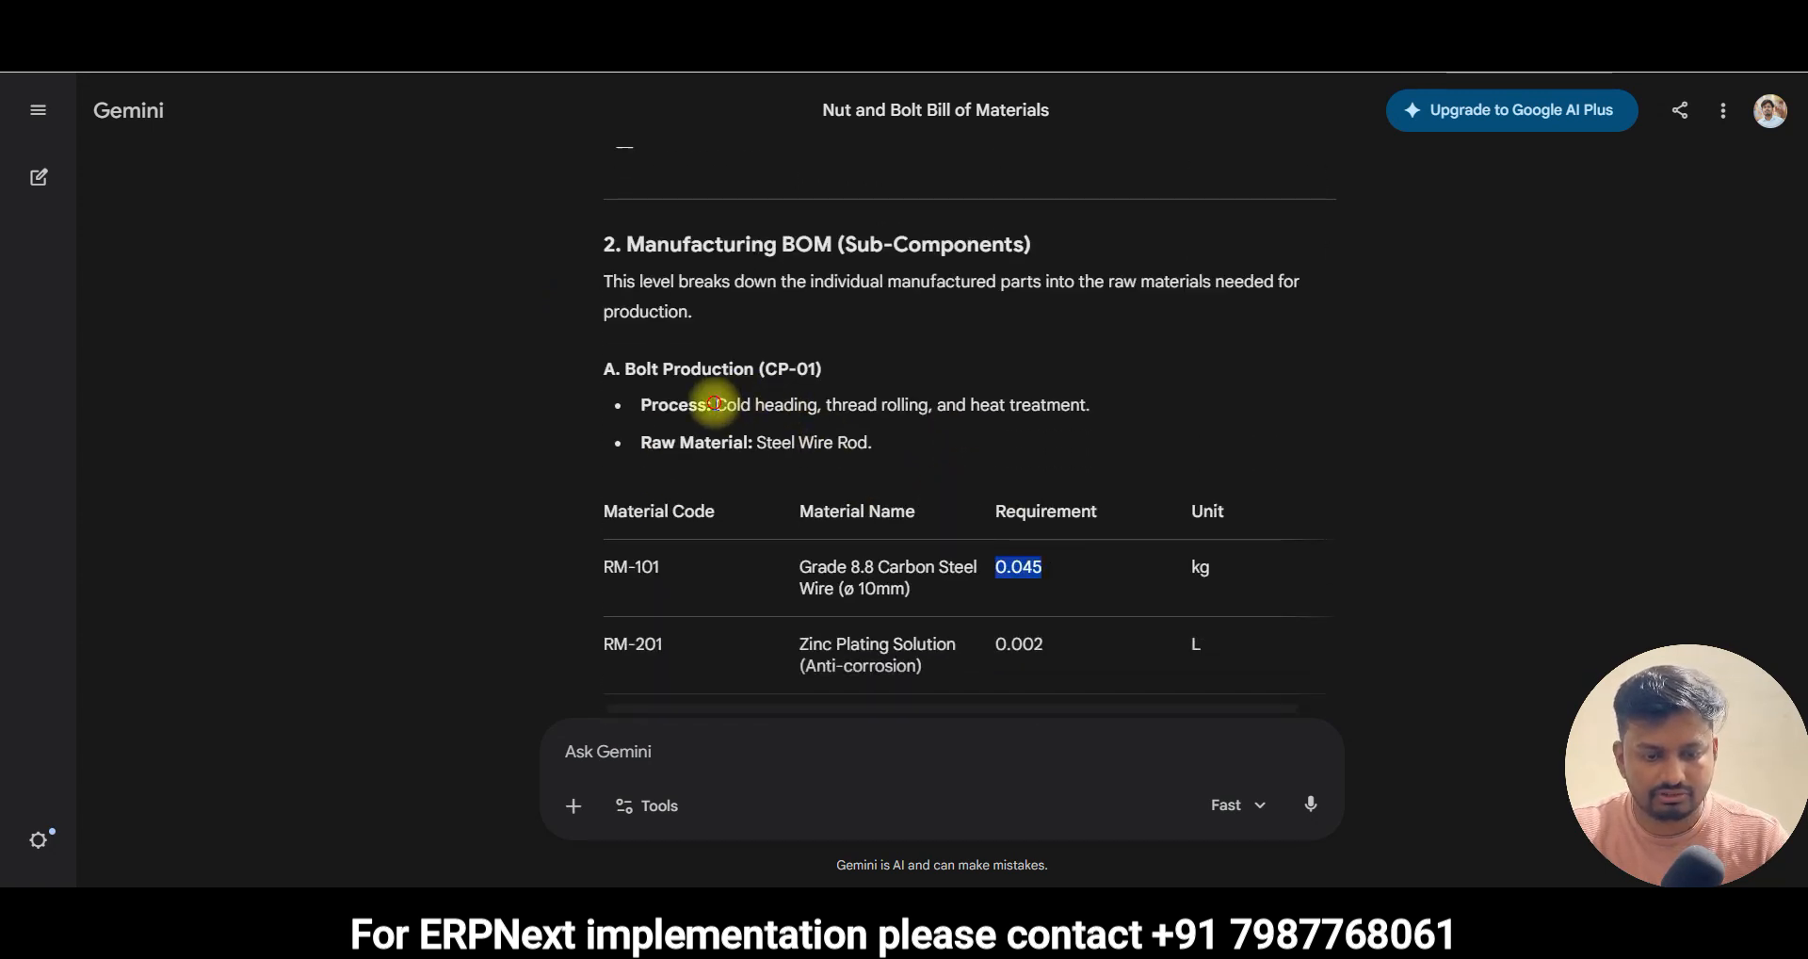
{"action": "left_click_drag", "start_coordinate": [711, 404], "coordinate": [789, 405]}
{"action": "key", "text": "ctrl+c"}
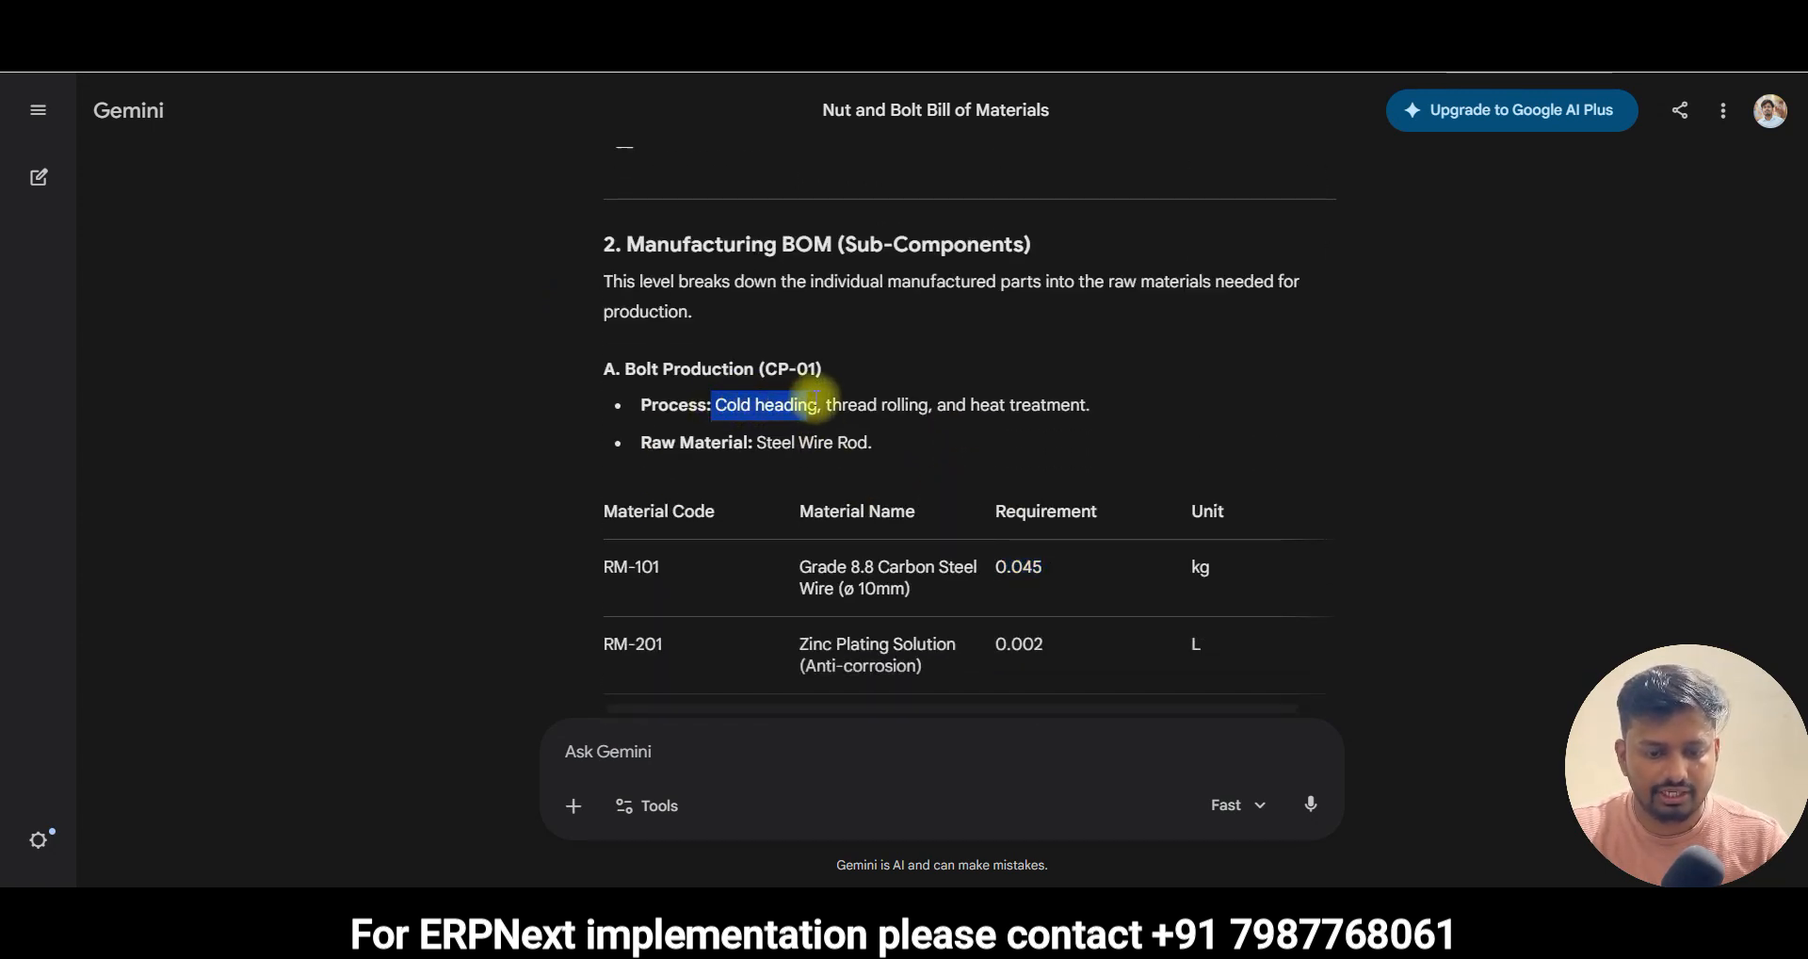
- Return to Zoho ERP and name the new operation Cold heading
{"action": "key", "text": "ctrl+Tab"}
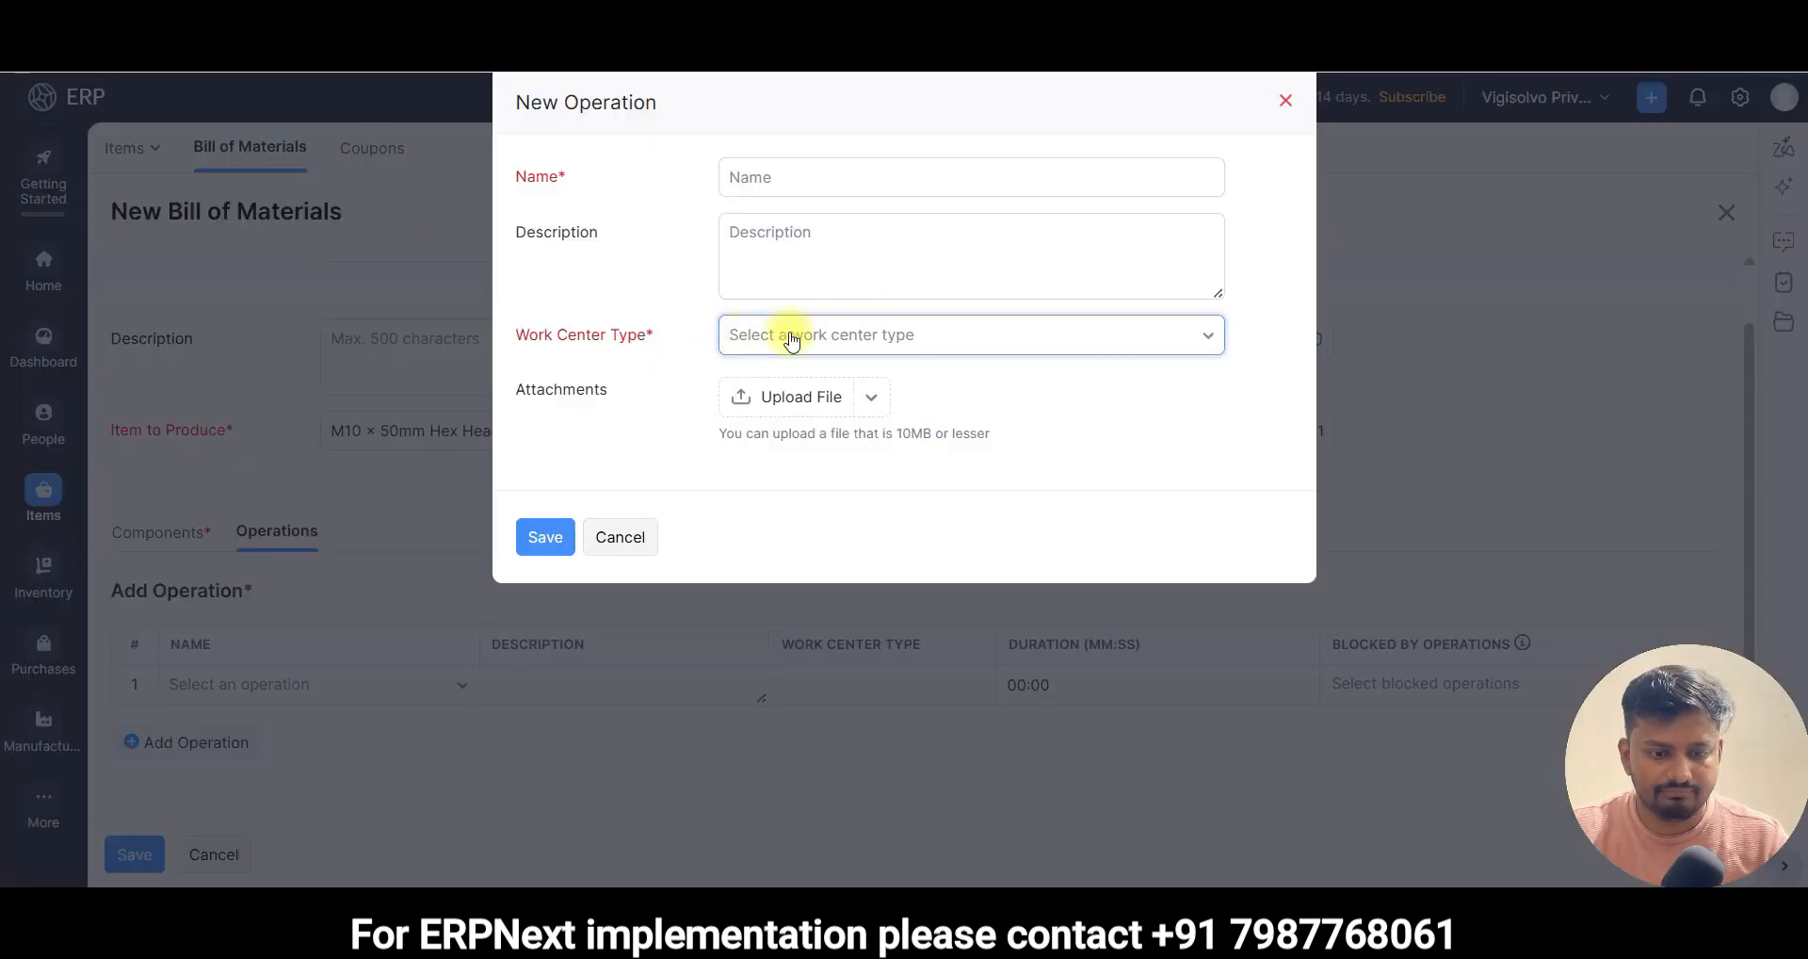
{"action": "left_click", "coordinate": [794, 172]}
{"action": "key", "text": "ctrl+v"}
- Check the work center type choices, then try to save the operation without one and close its form
{"action": "left_click", "coordinate": [785, 349]}
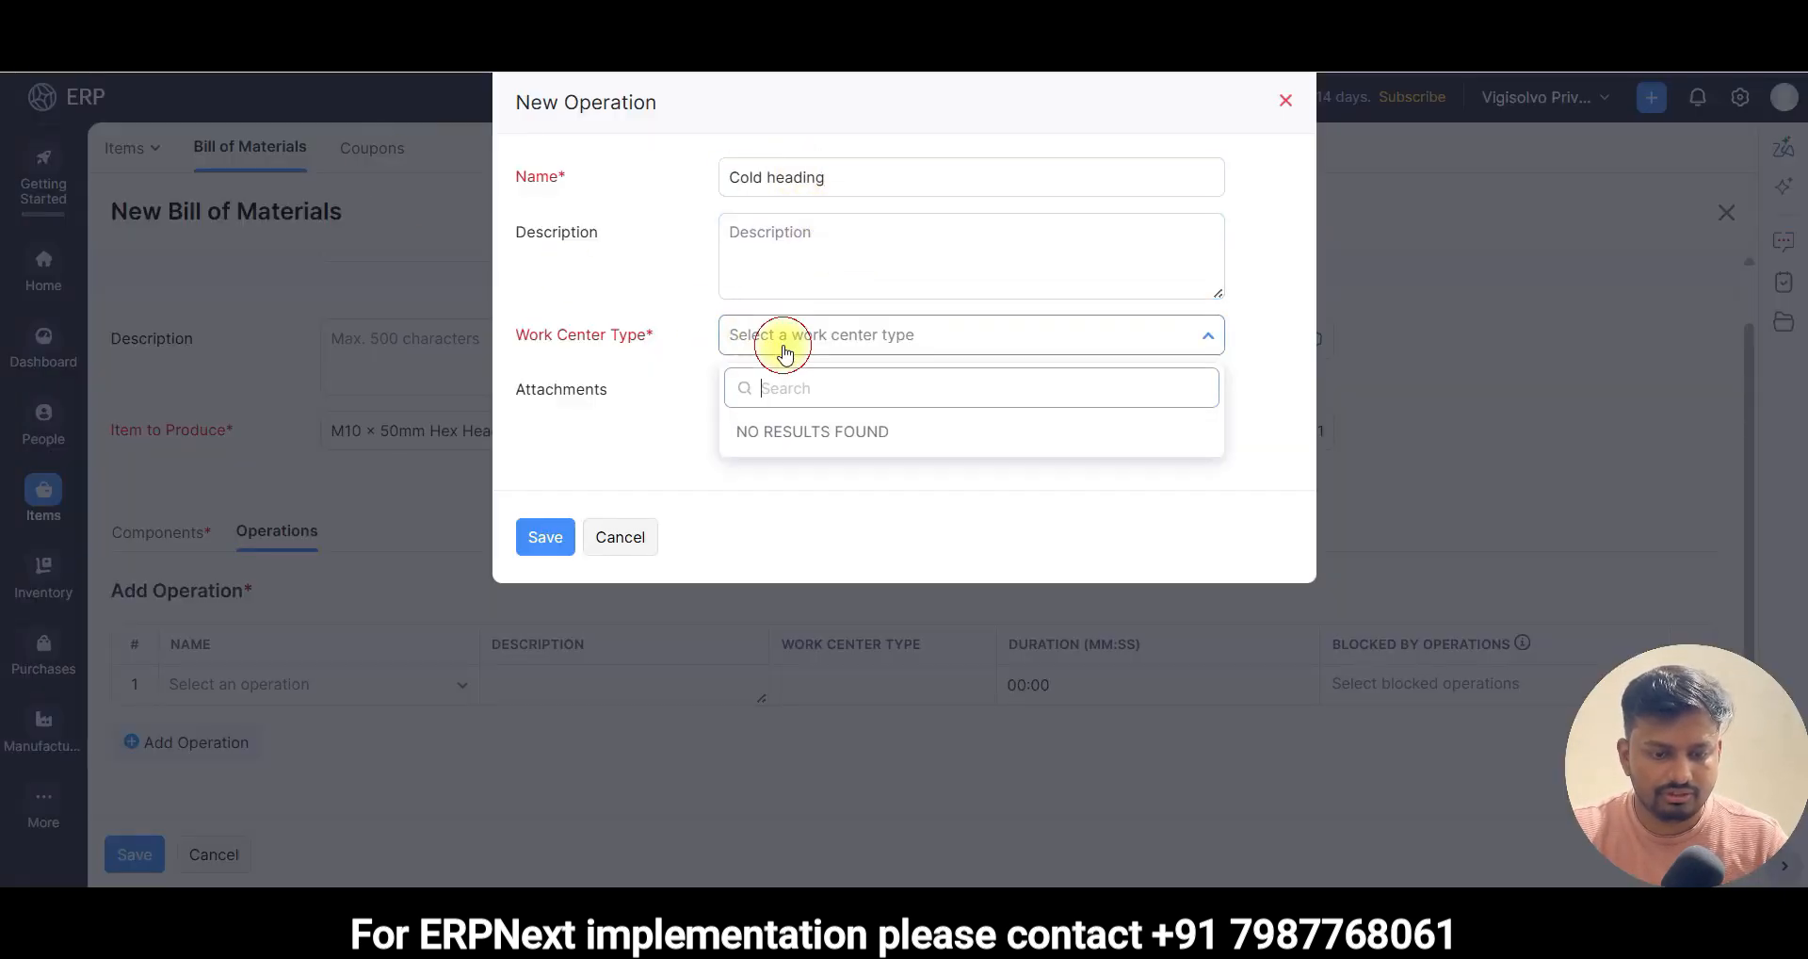
{"action": "left_click", "coordinate": [807, 442]}
{"action": "left_click", "coordinate": [805, 350]}
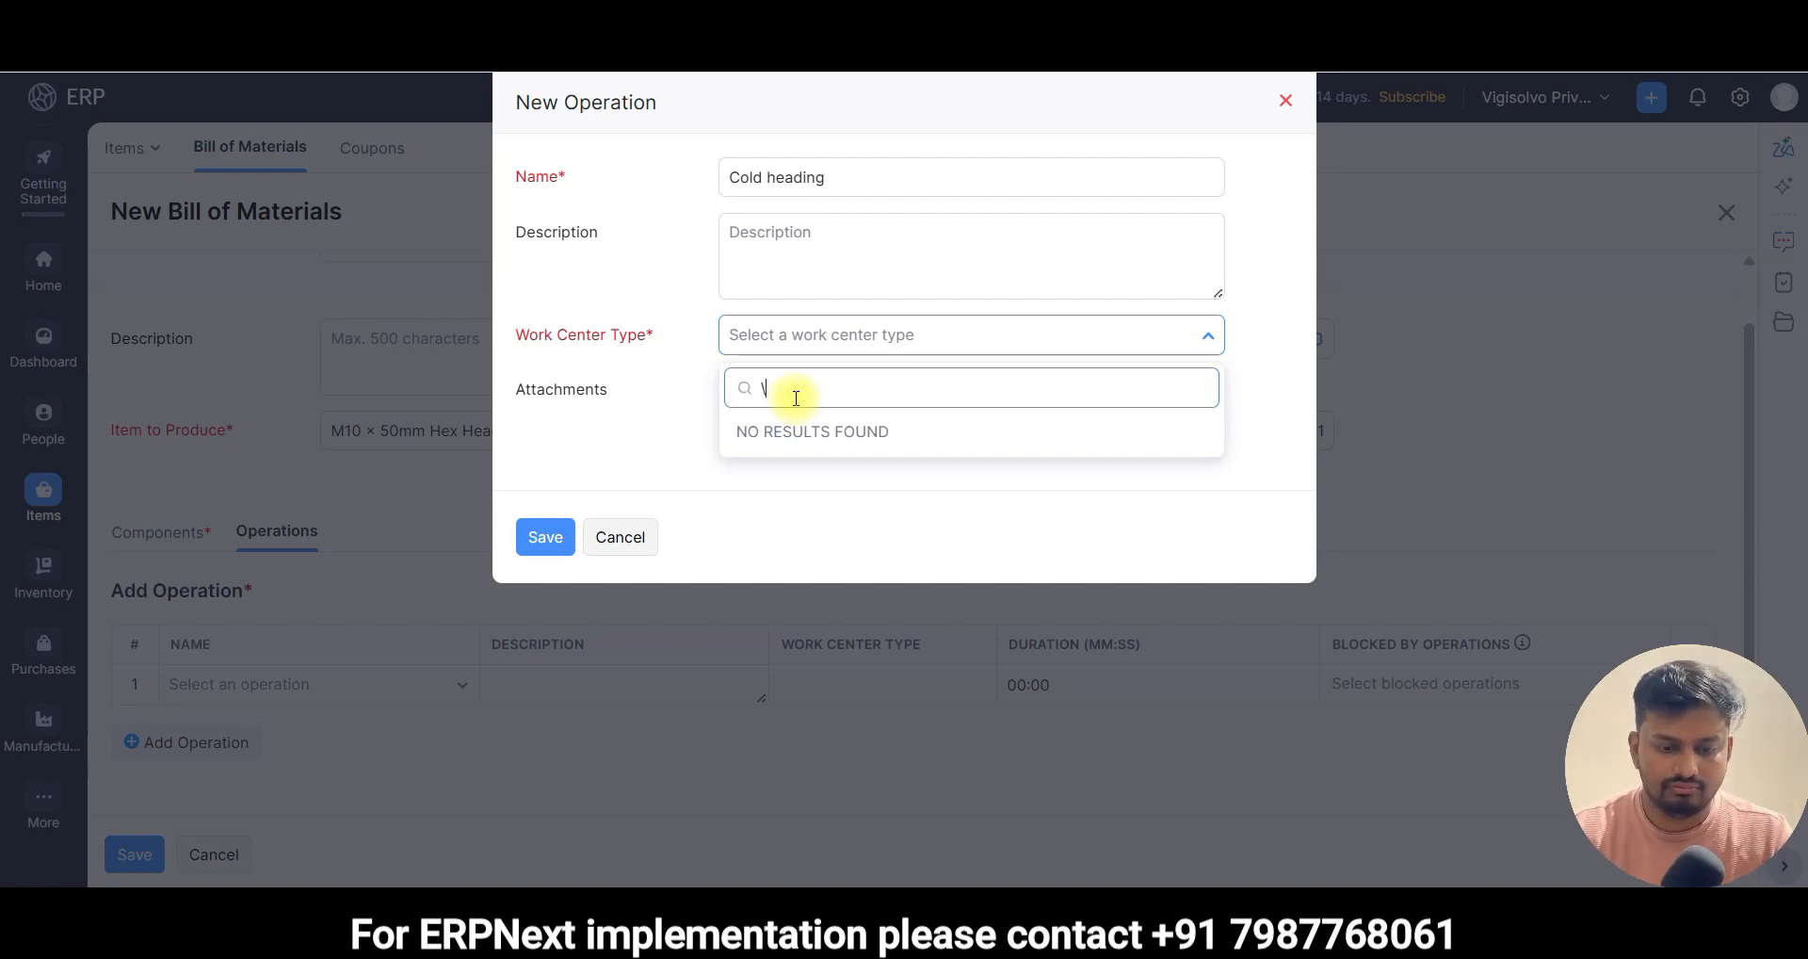
{"action": "left_click", "coordinate": [692, 335]}
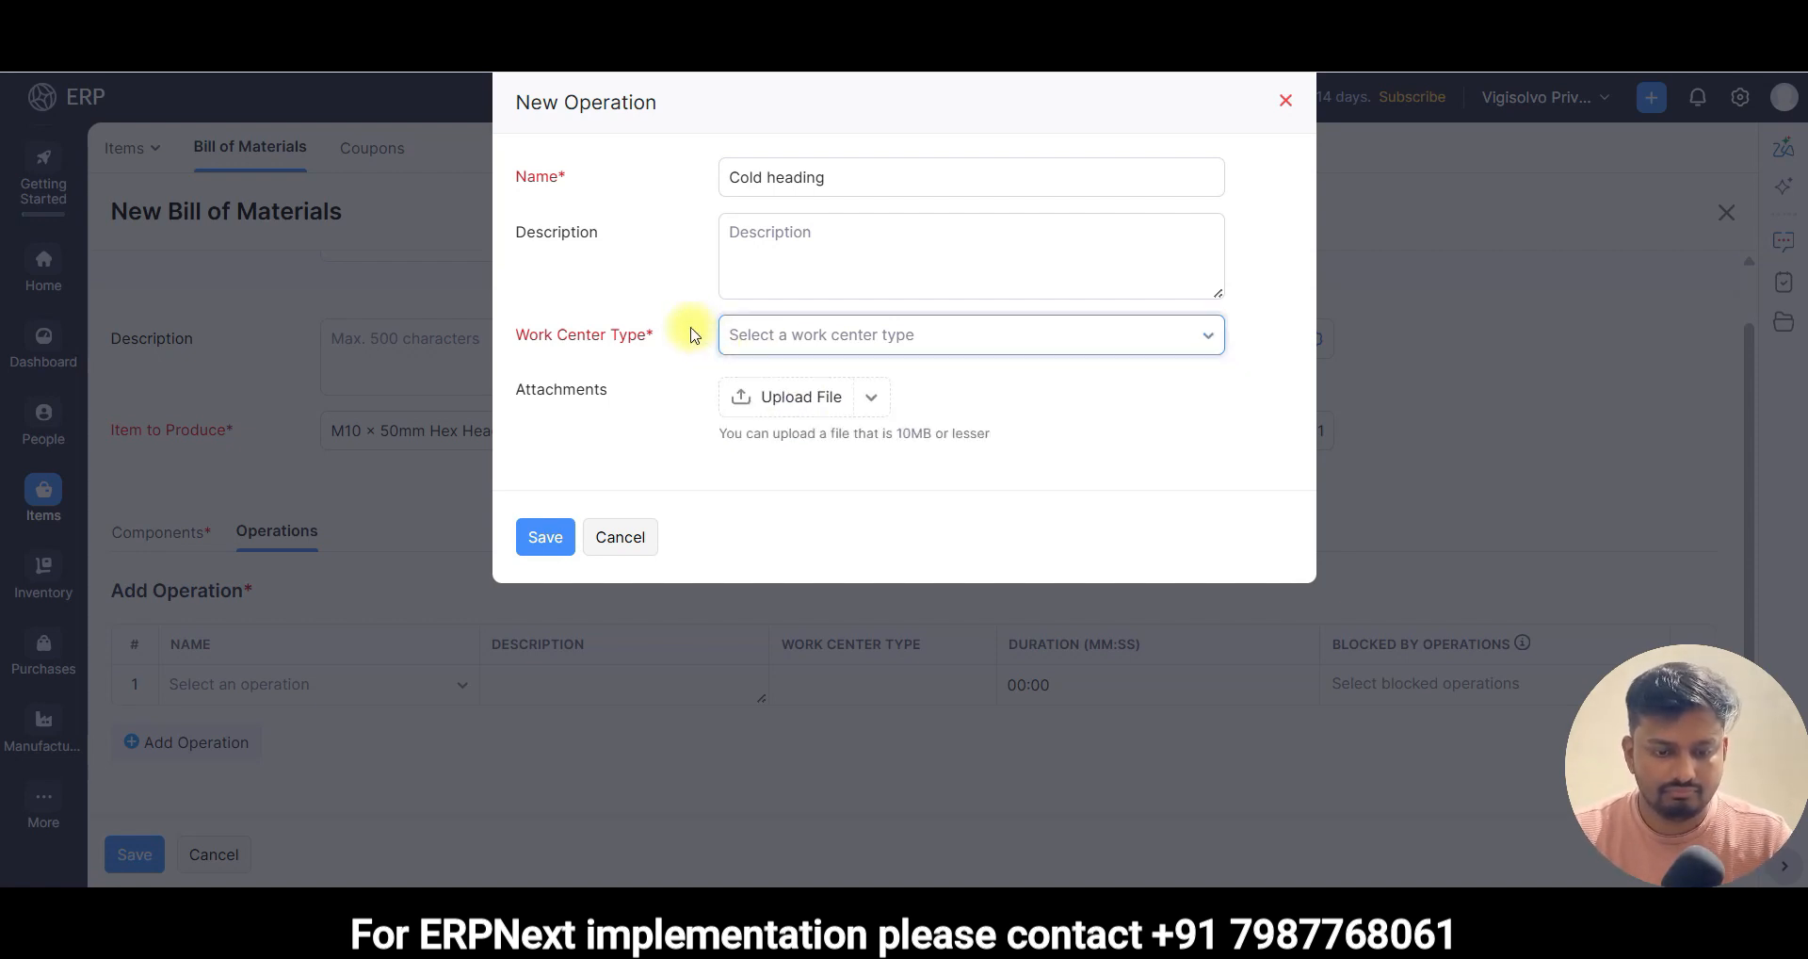
{"action": "left_click", "coordinate": [781, 337]}
{"action": "left_click", "coordinate": [546, 539]}
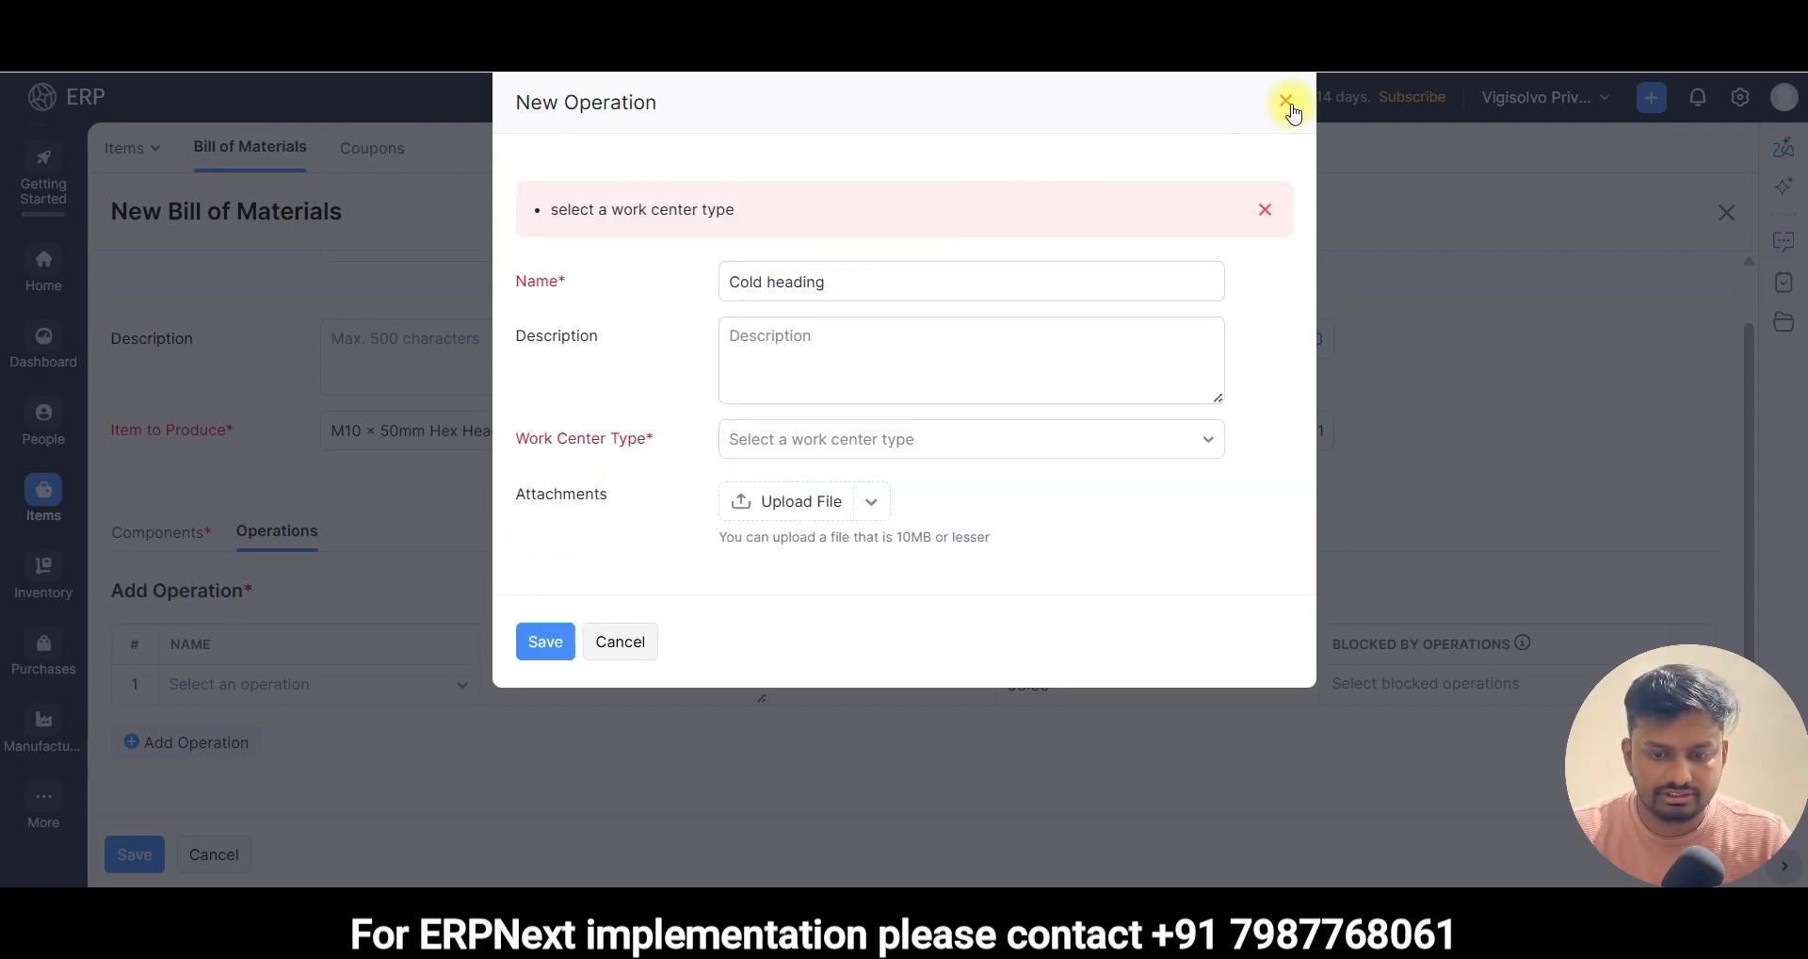
{"action": "left_click", "coordinate": [1286, 101]}
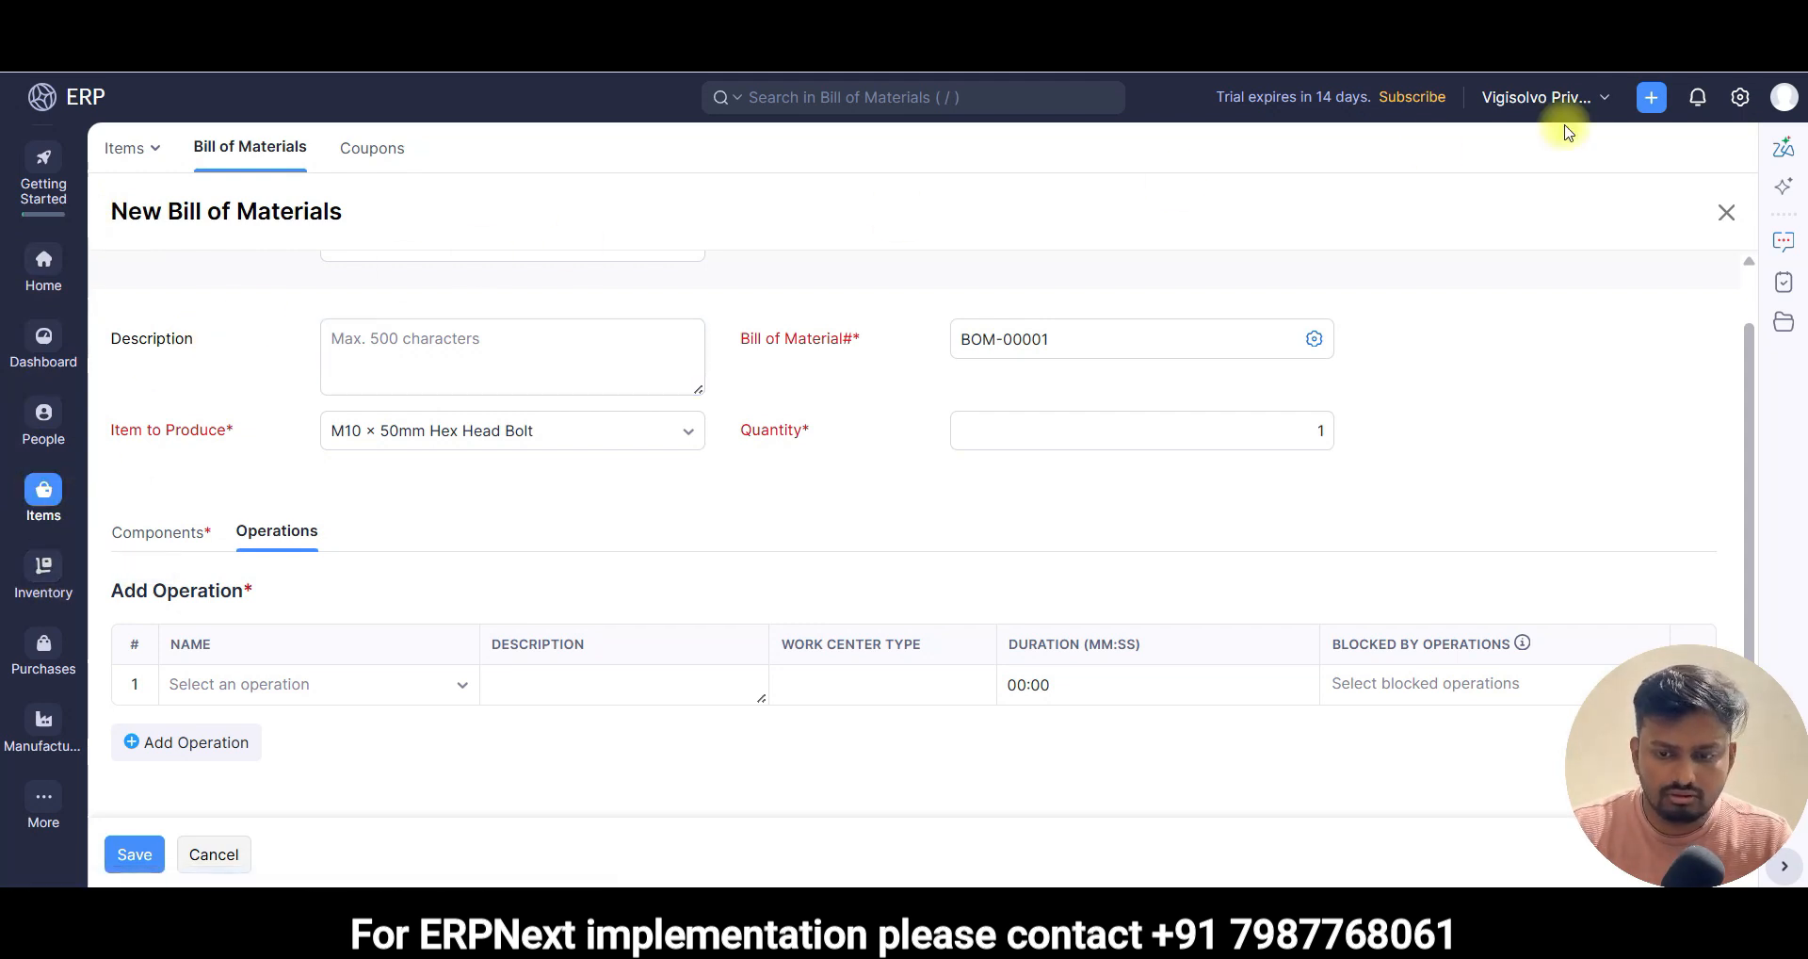
- Search for "work center" from the bill of materials form, discarding the unsaved bill of materials
{"action": "left_click", "coordinate": [990, 99]}
{"action": "type", "text": "work center"}
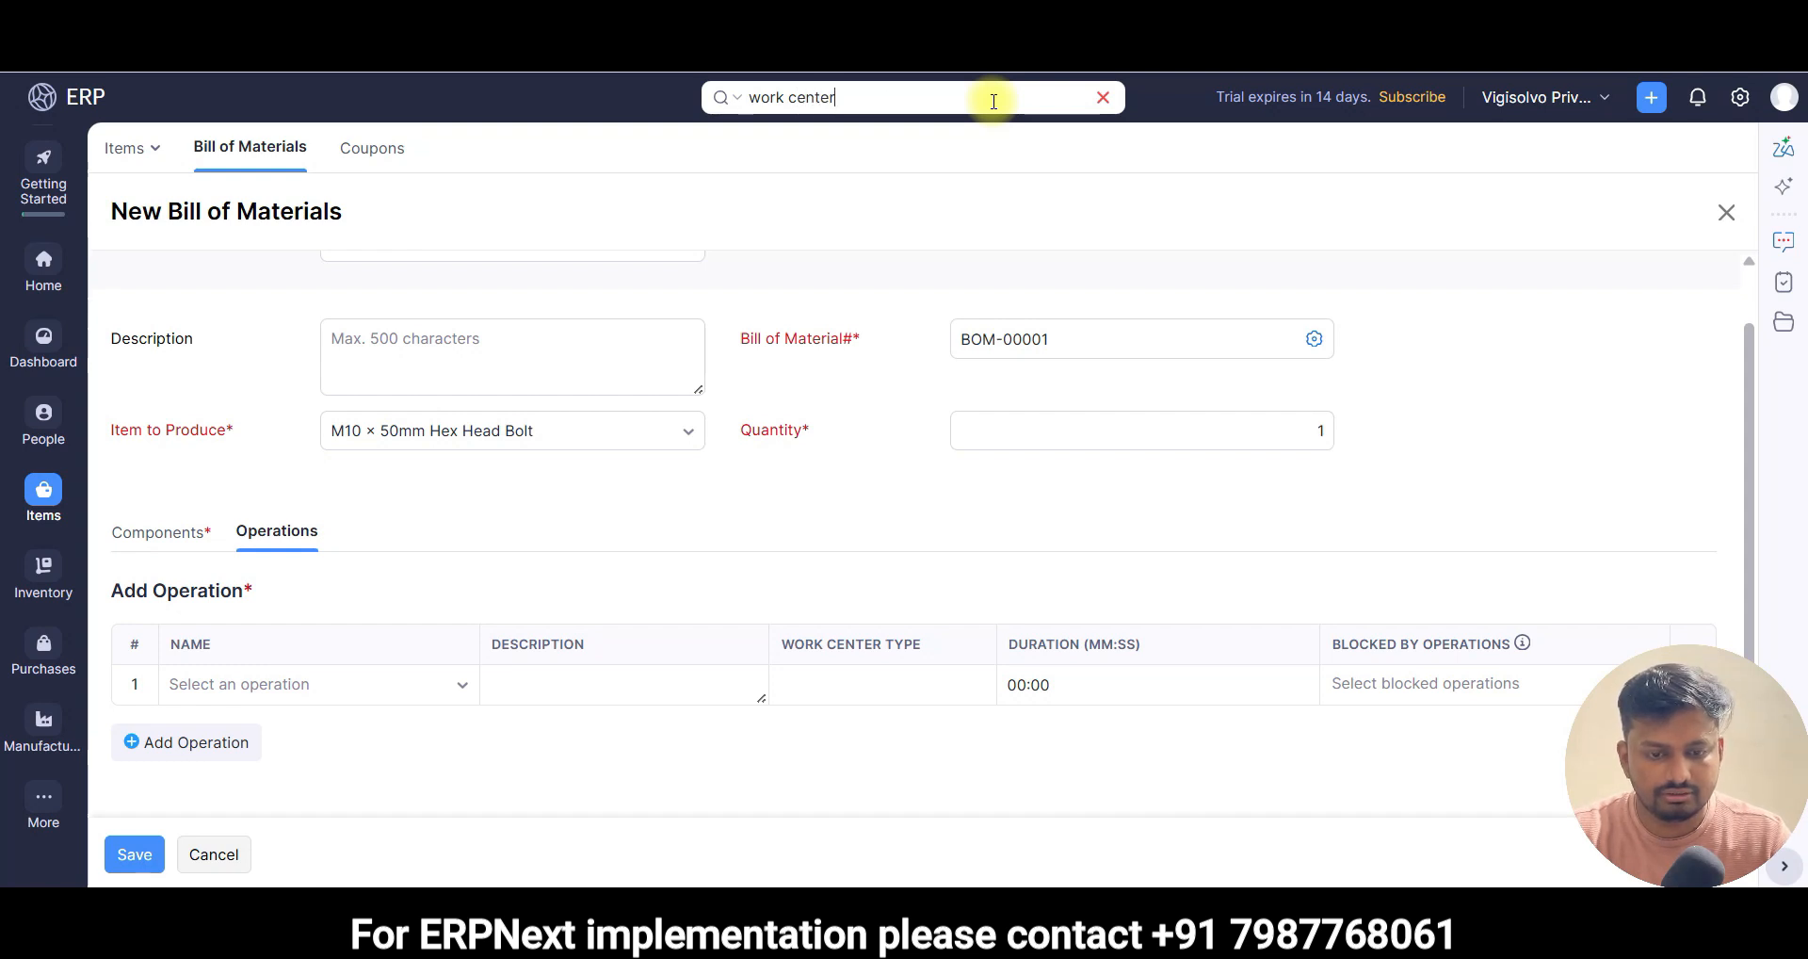
{"action": "key", "text": "Return"}
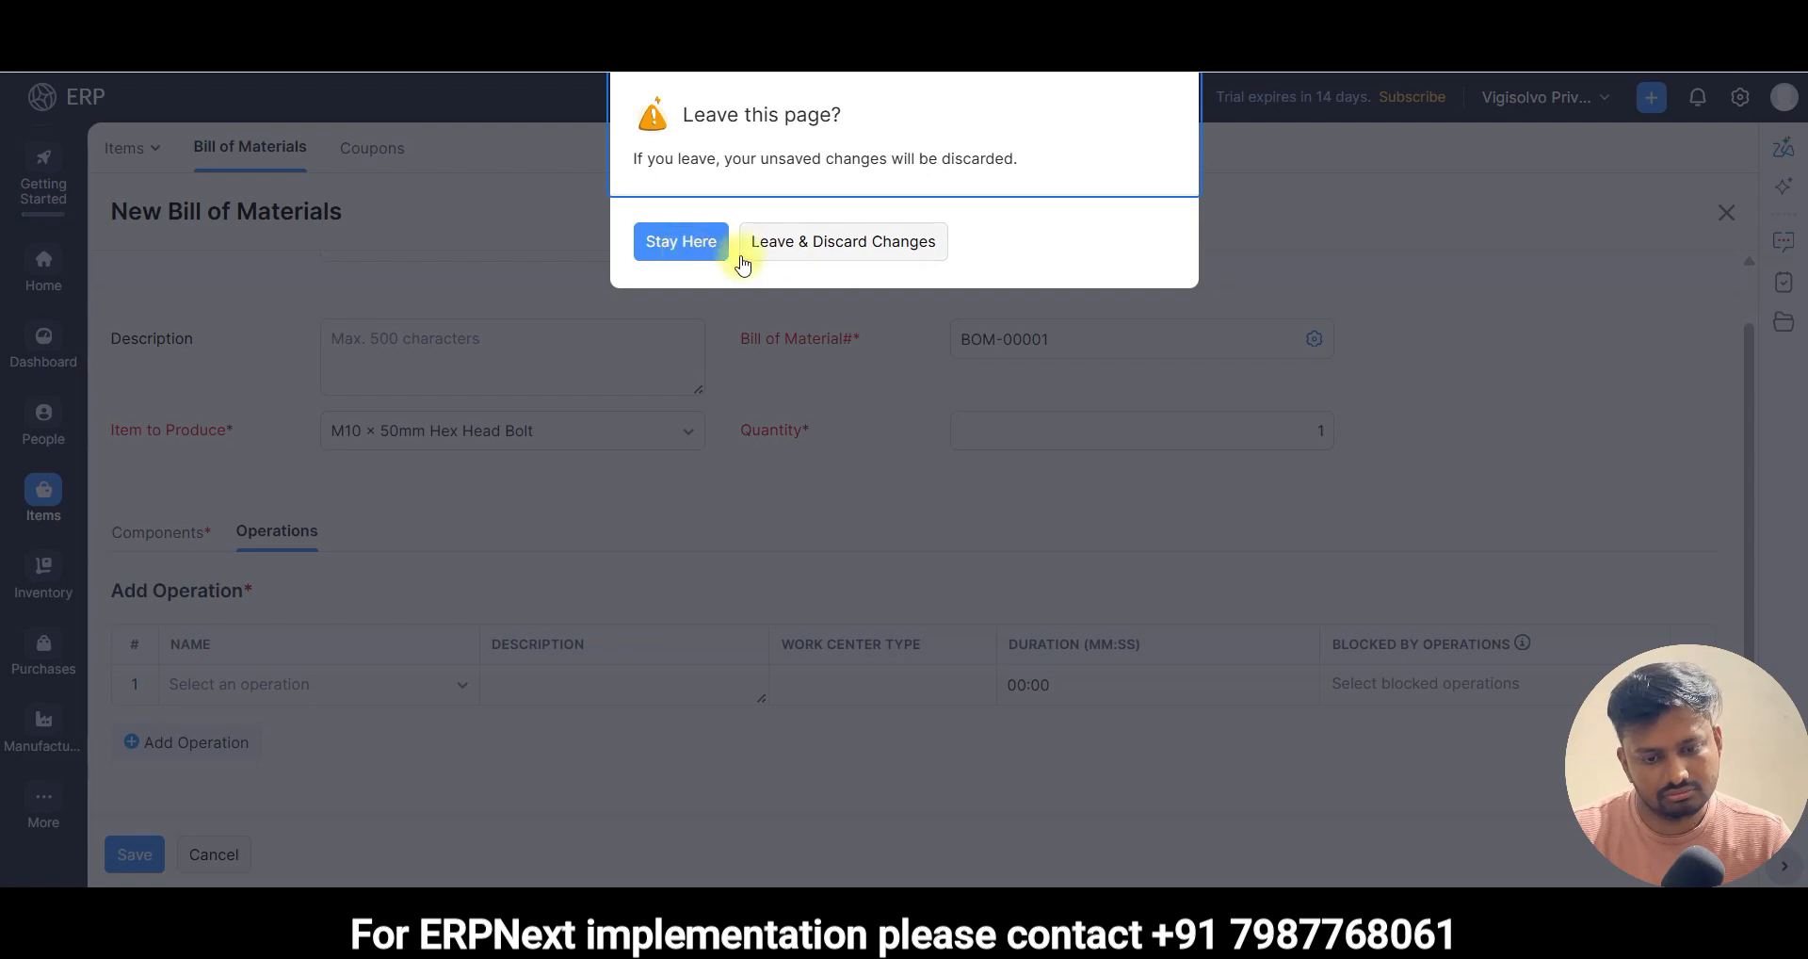
{"action": "left_click", "coordinate": [832, 251]}
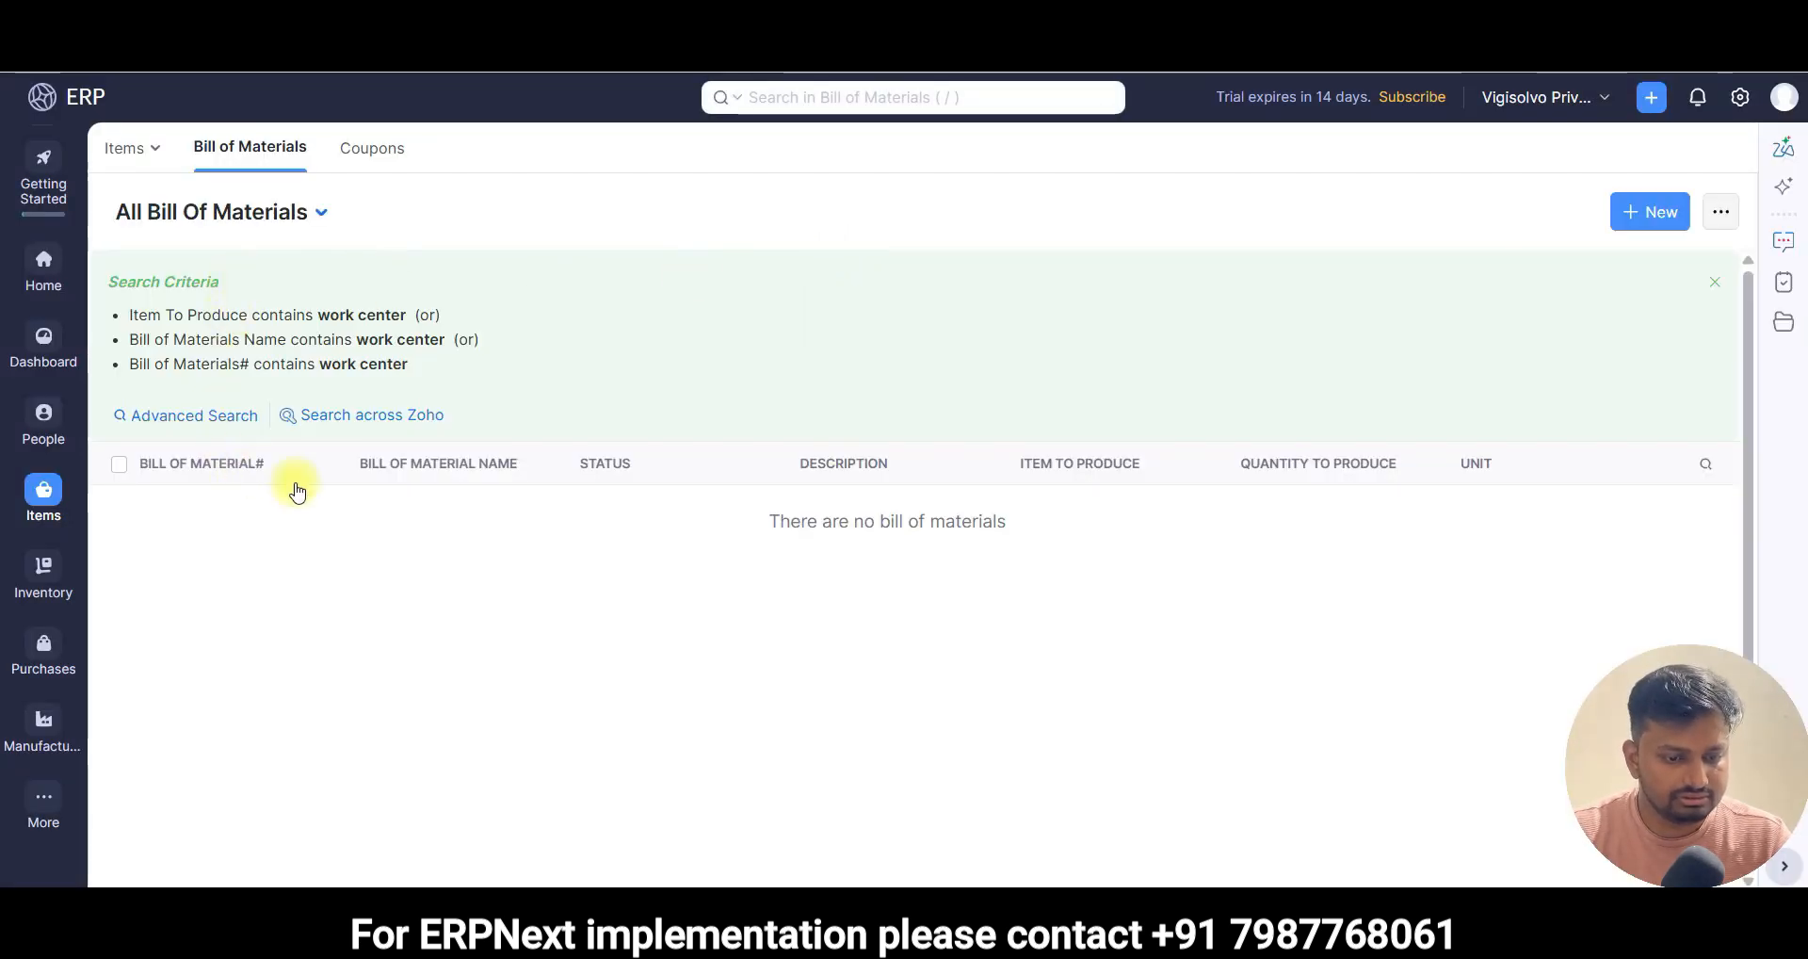
{"action": "left_click", "coordinate": [299, 211]}
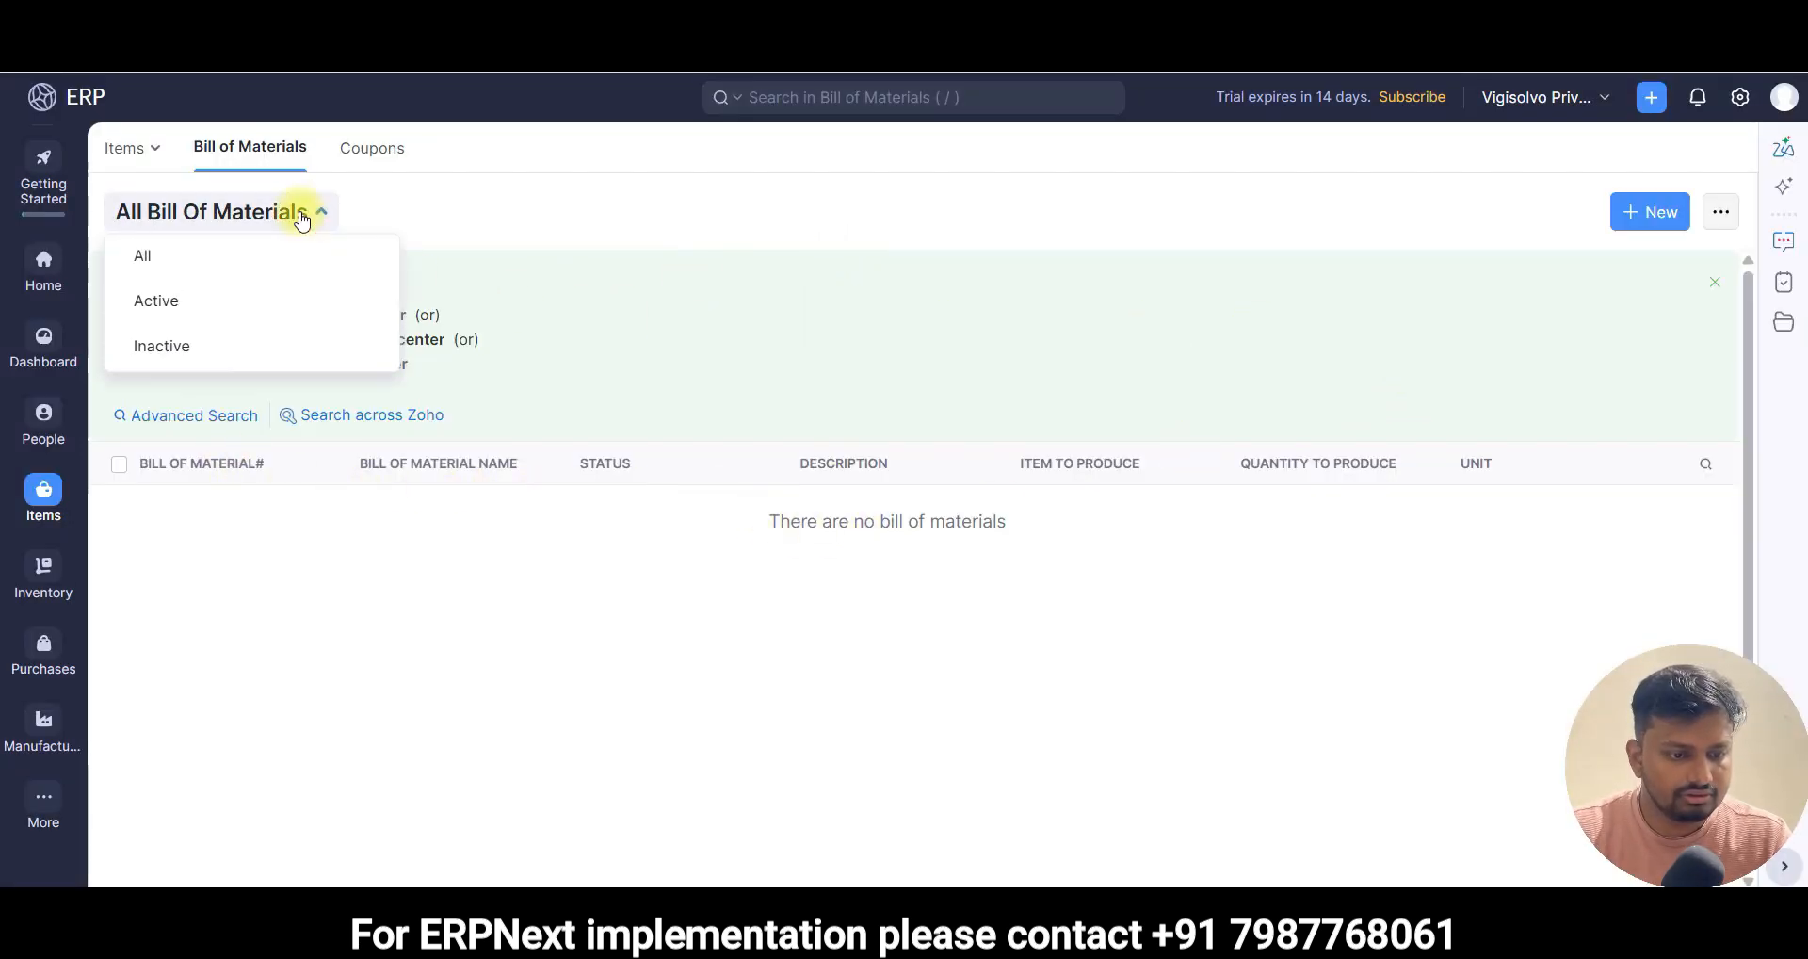
{"action": "left_click", "coordinate": [372, 168]}
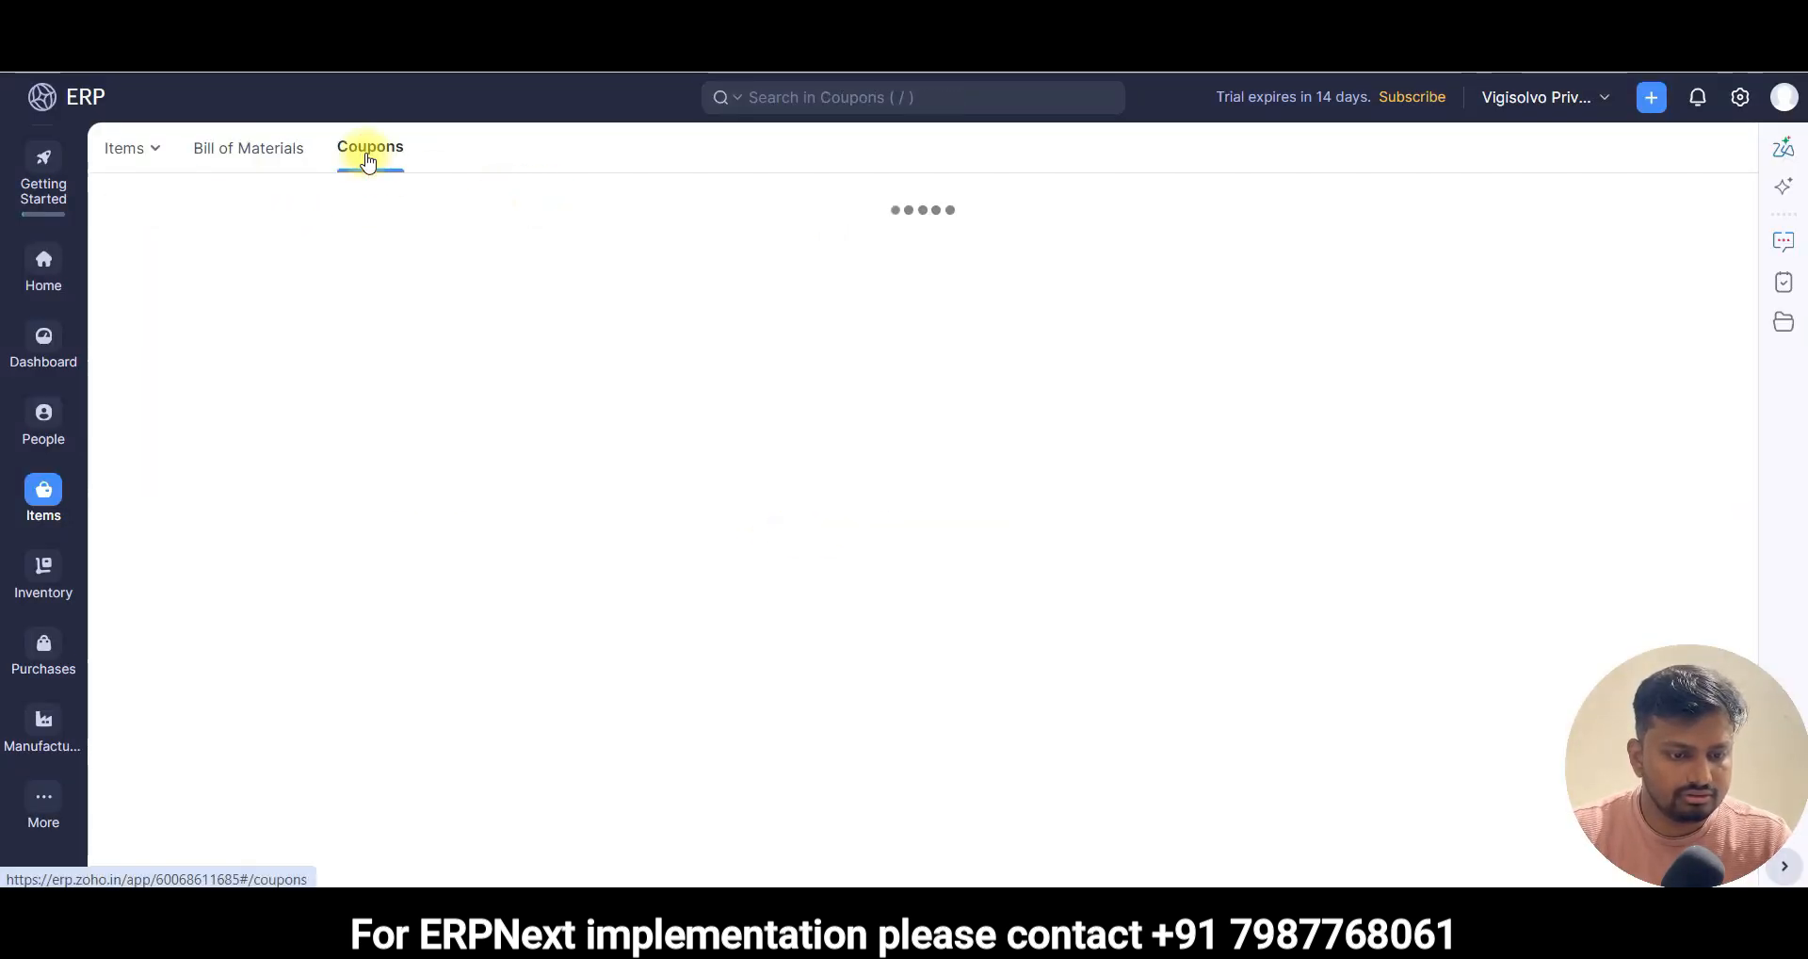
{"action": "left_click", "coordinate": [263, 159]}
{"action": "left_click", "coordinate": [151, 149]}
{"action": "left_click", "coordinate": [151, 150]}
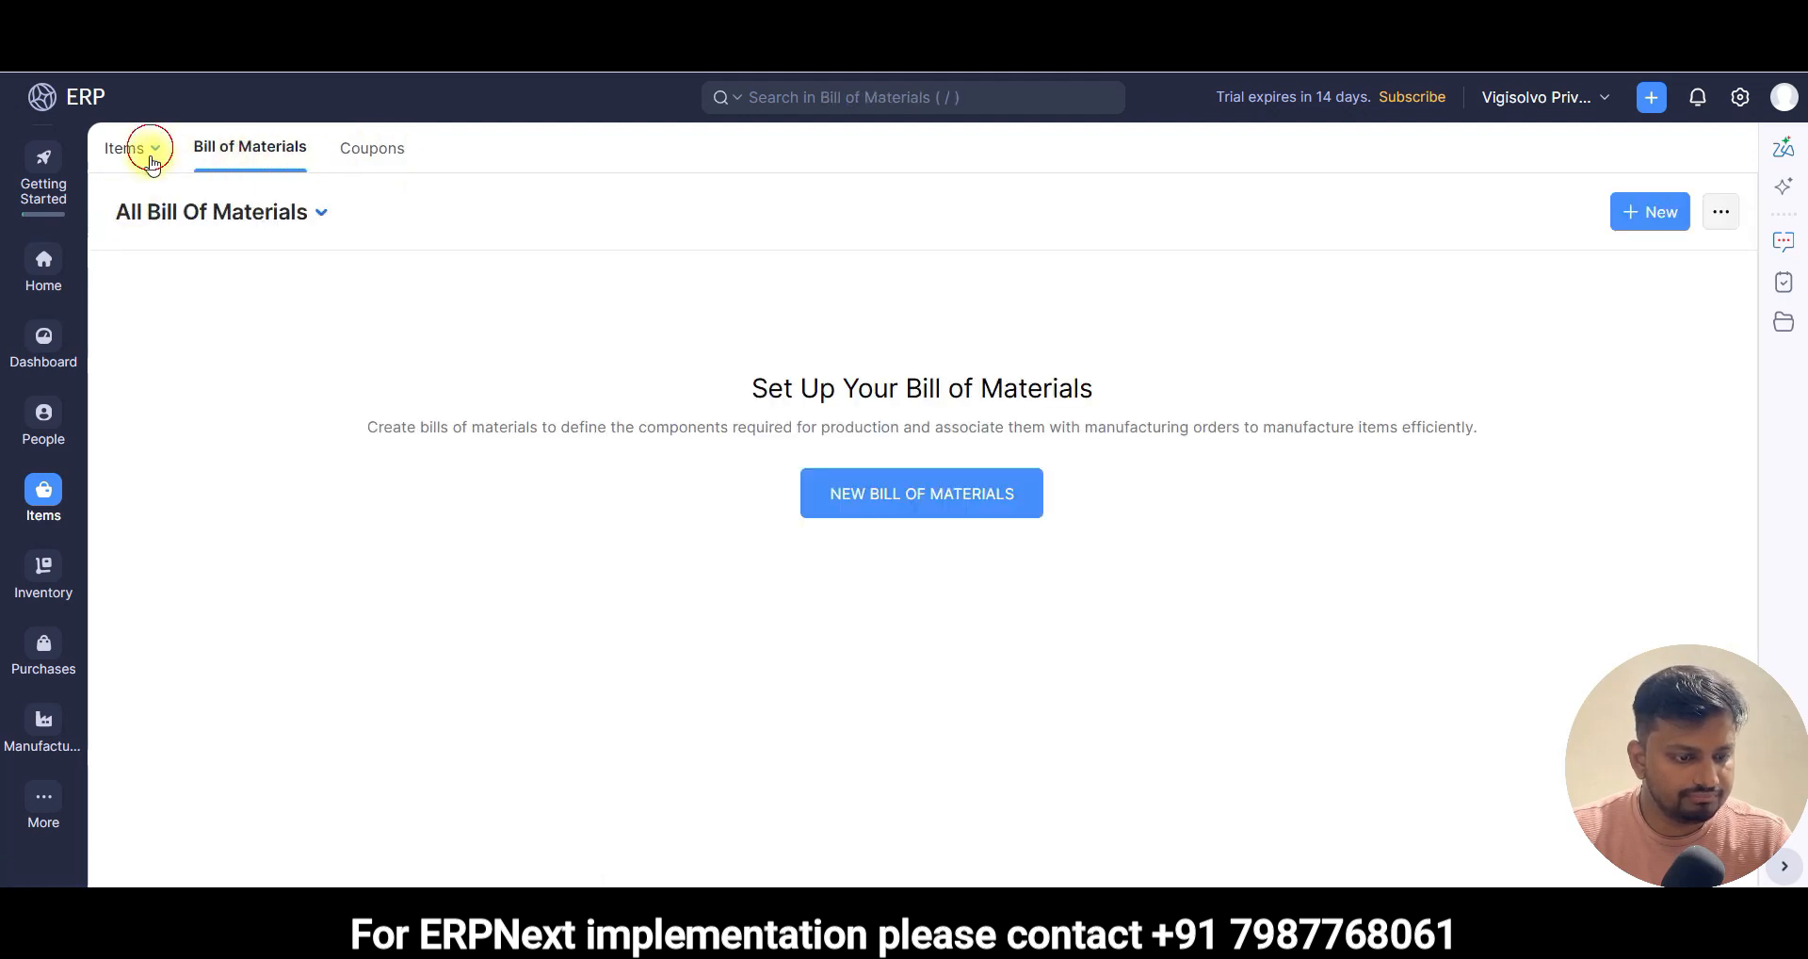
- Search for "work center" across all Zoho apps and again within the bills of materials
{"action": "left_click", "coordinate": [840, 96]}
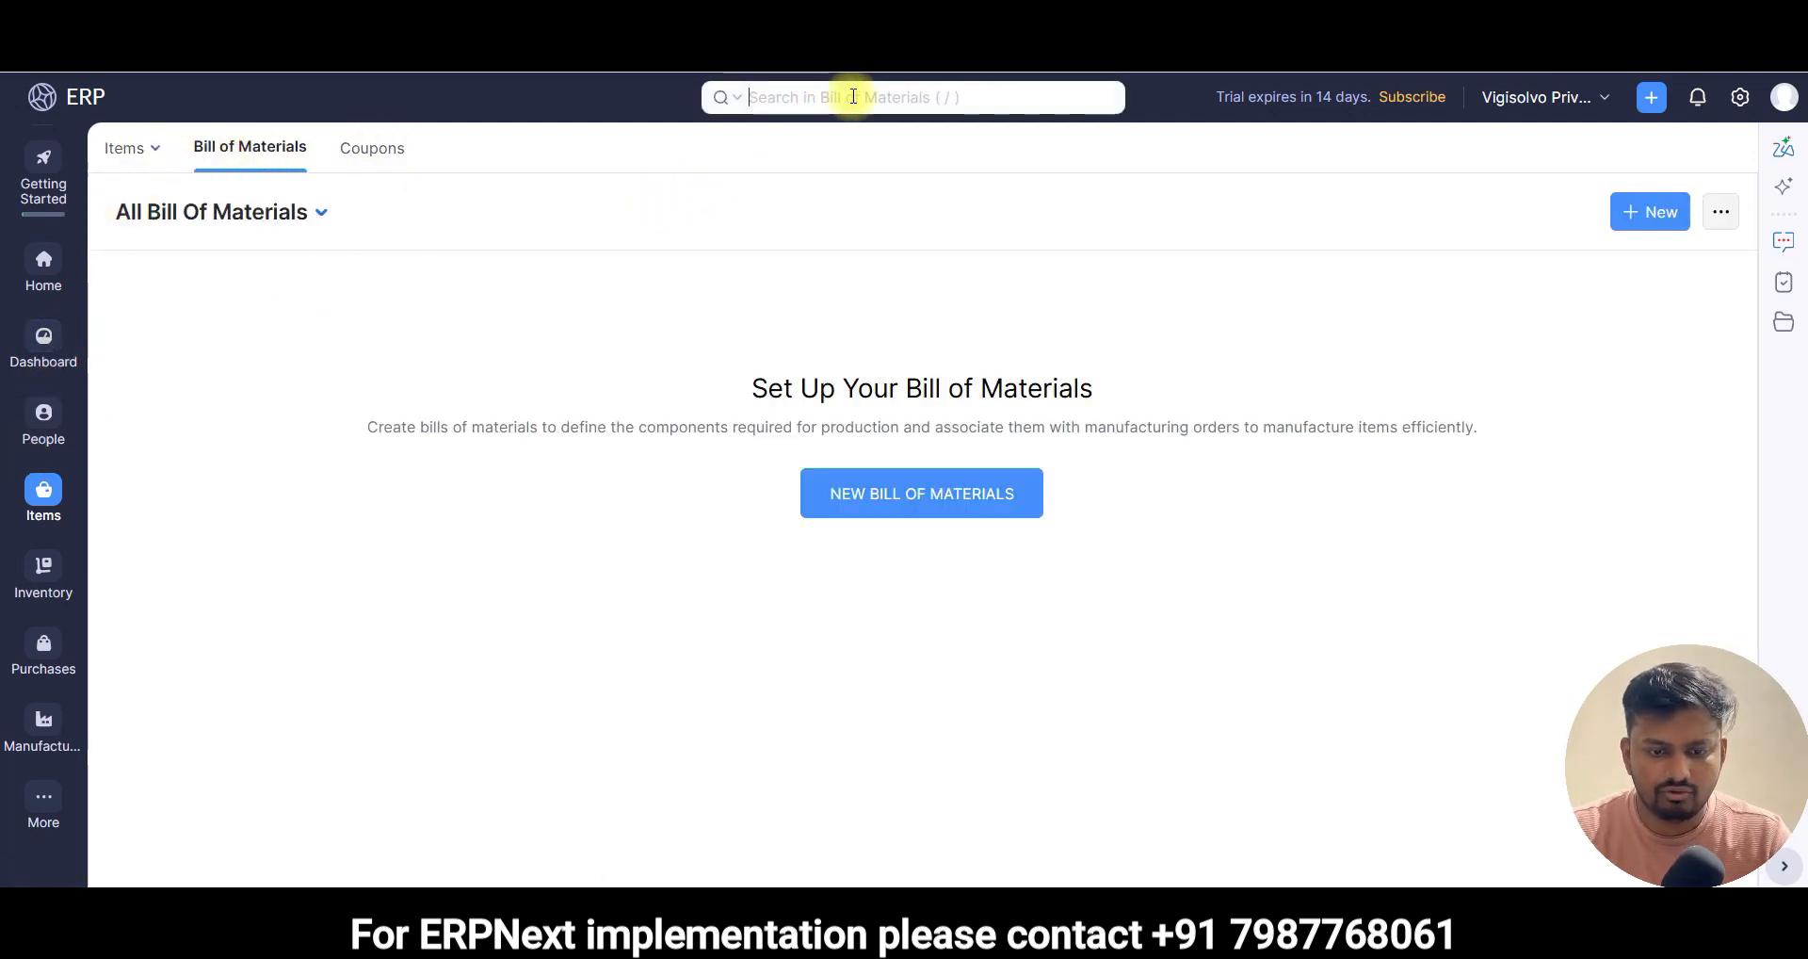
{"action": "left_click", "coordinate": [737, 98]}
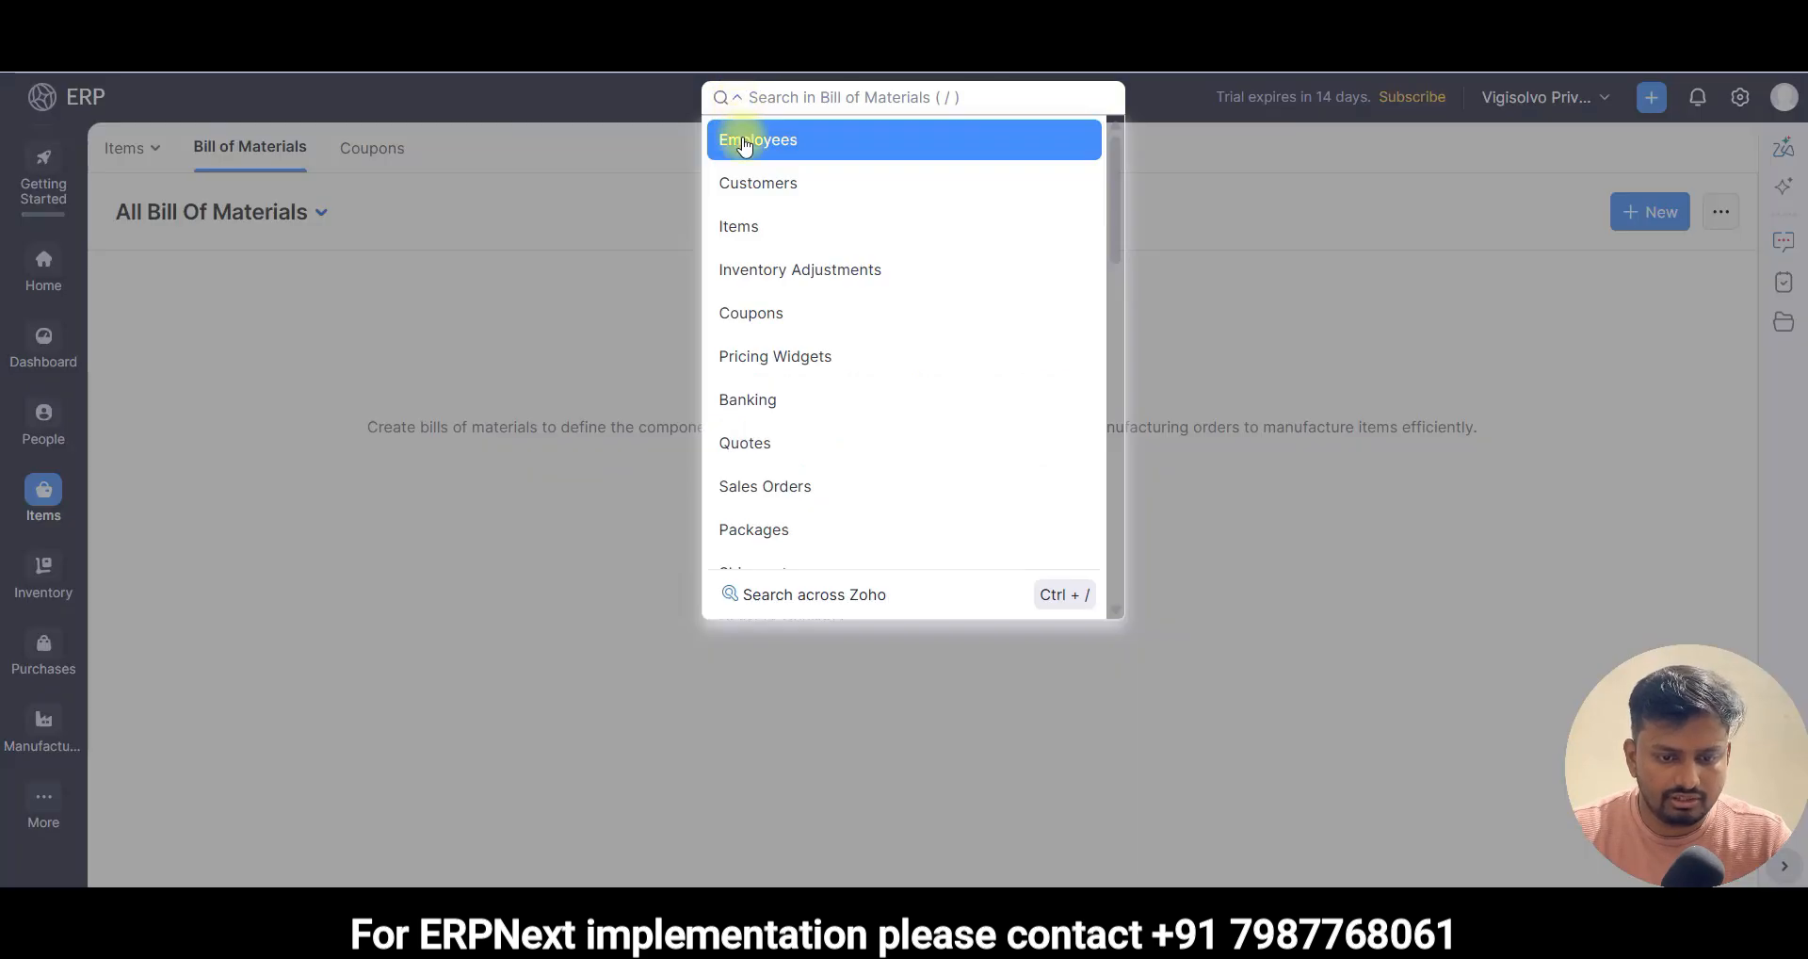
{"action": "scroll", "coordinate": [828, 363], "scroll_direction": "down", "scroll_amount": 6}
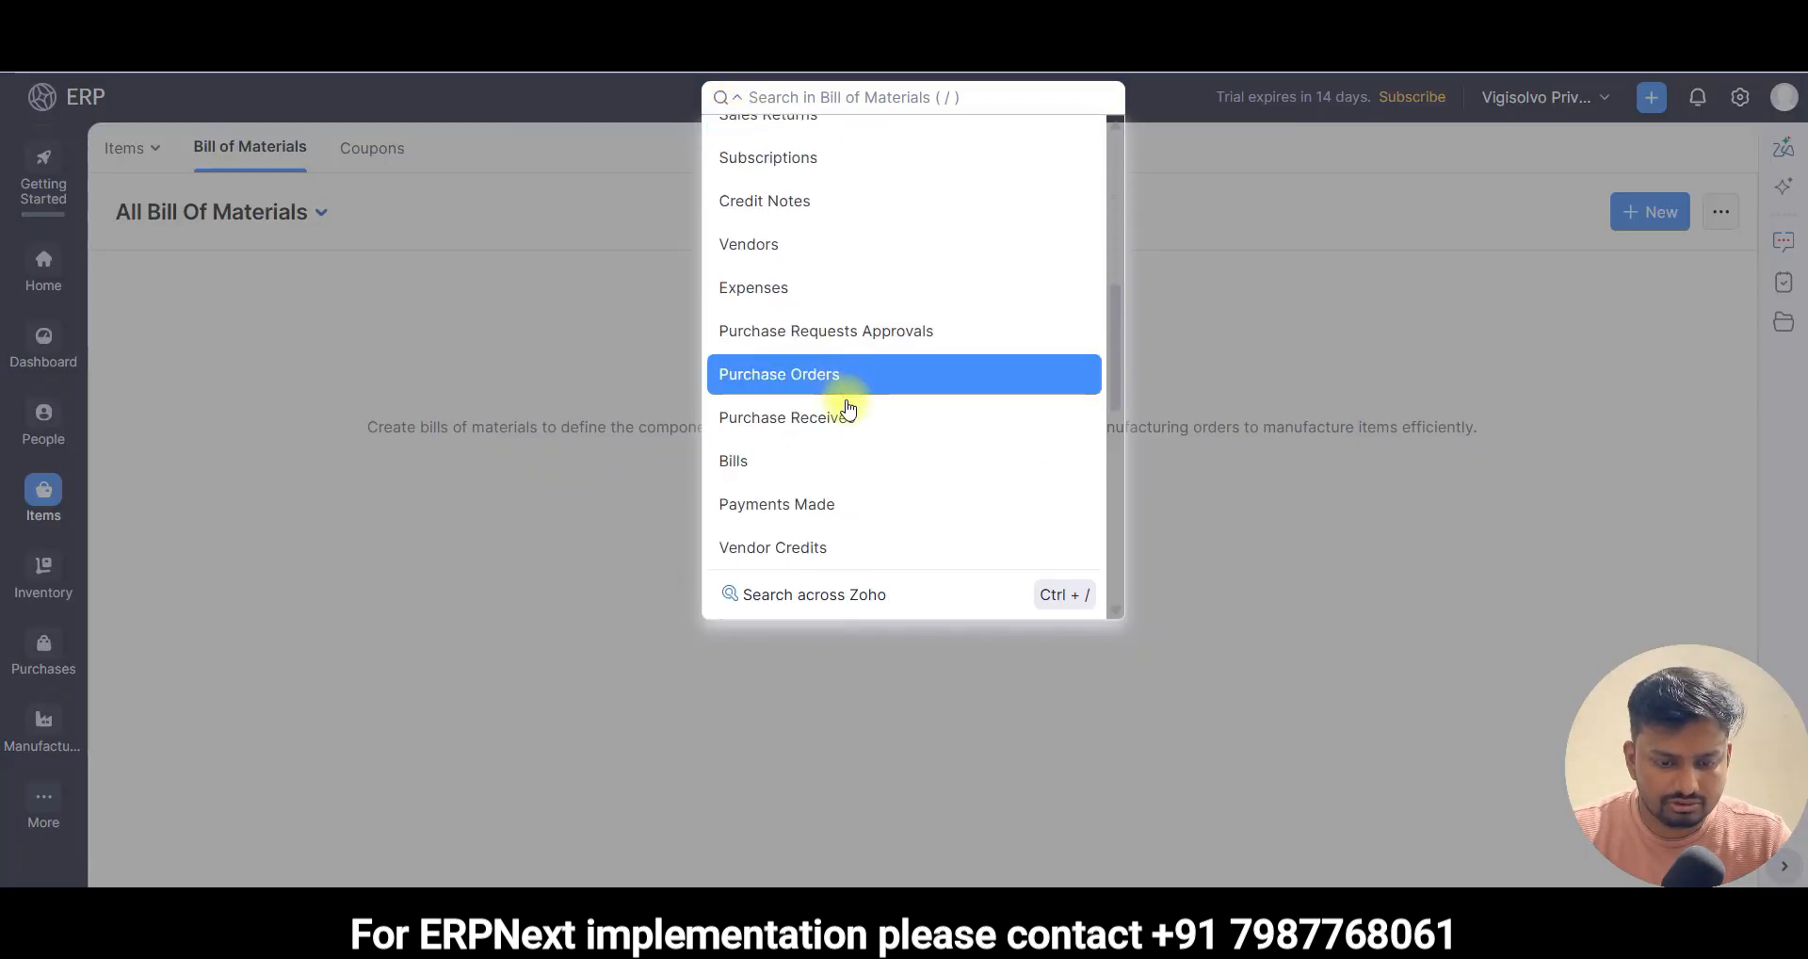
{"action": "left_click", "coordinate": [1055, 595]}
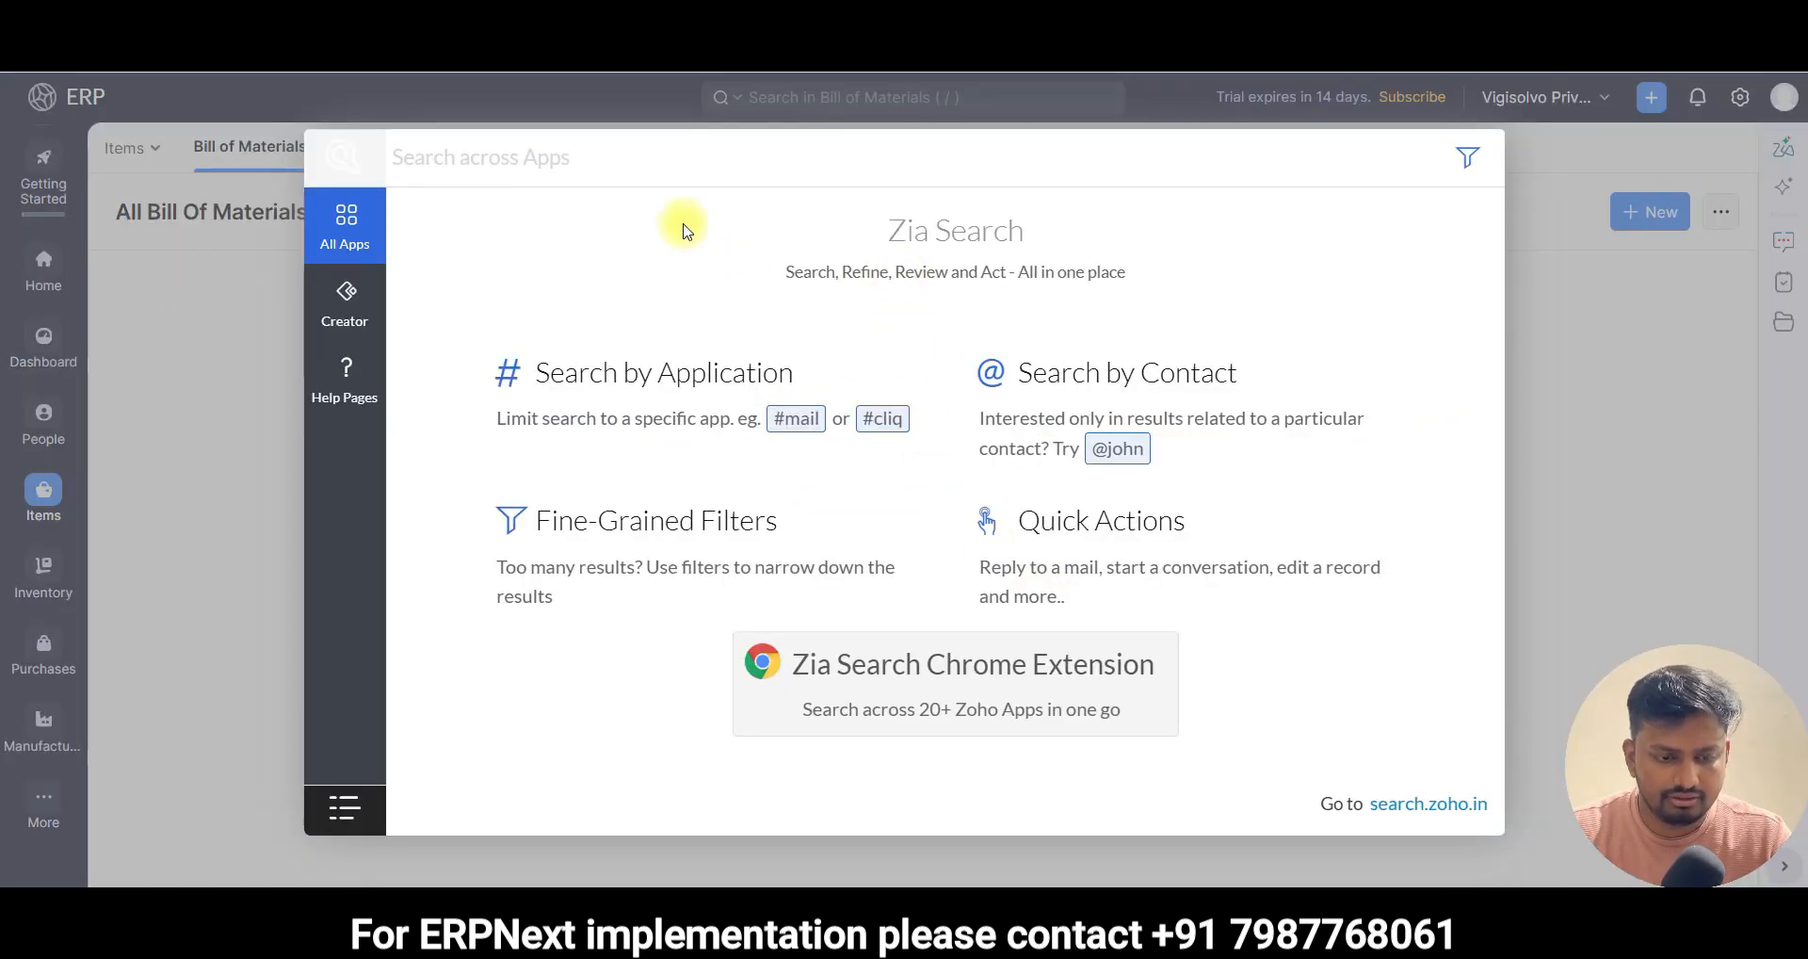
{"action": "type", "text": "work cen"}
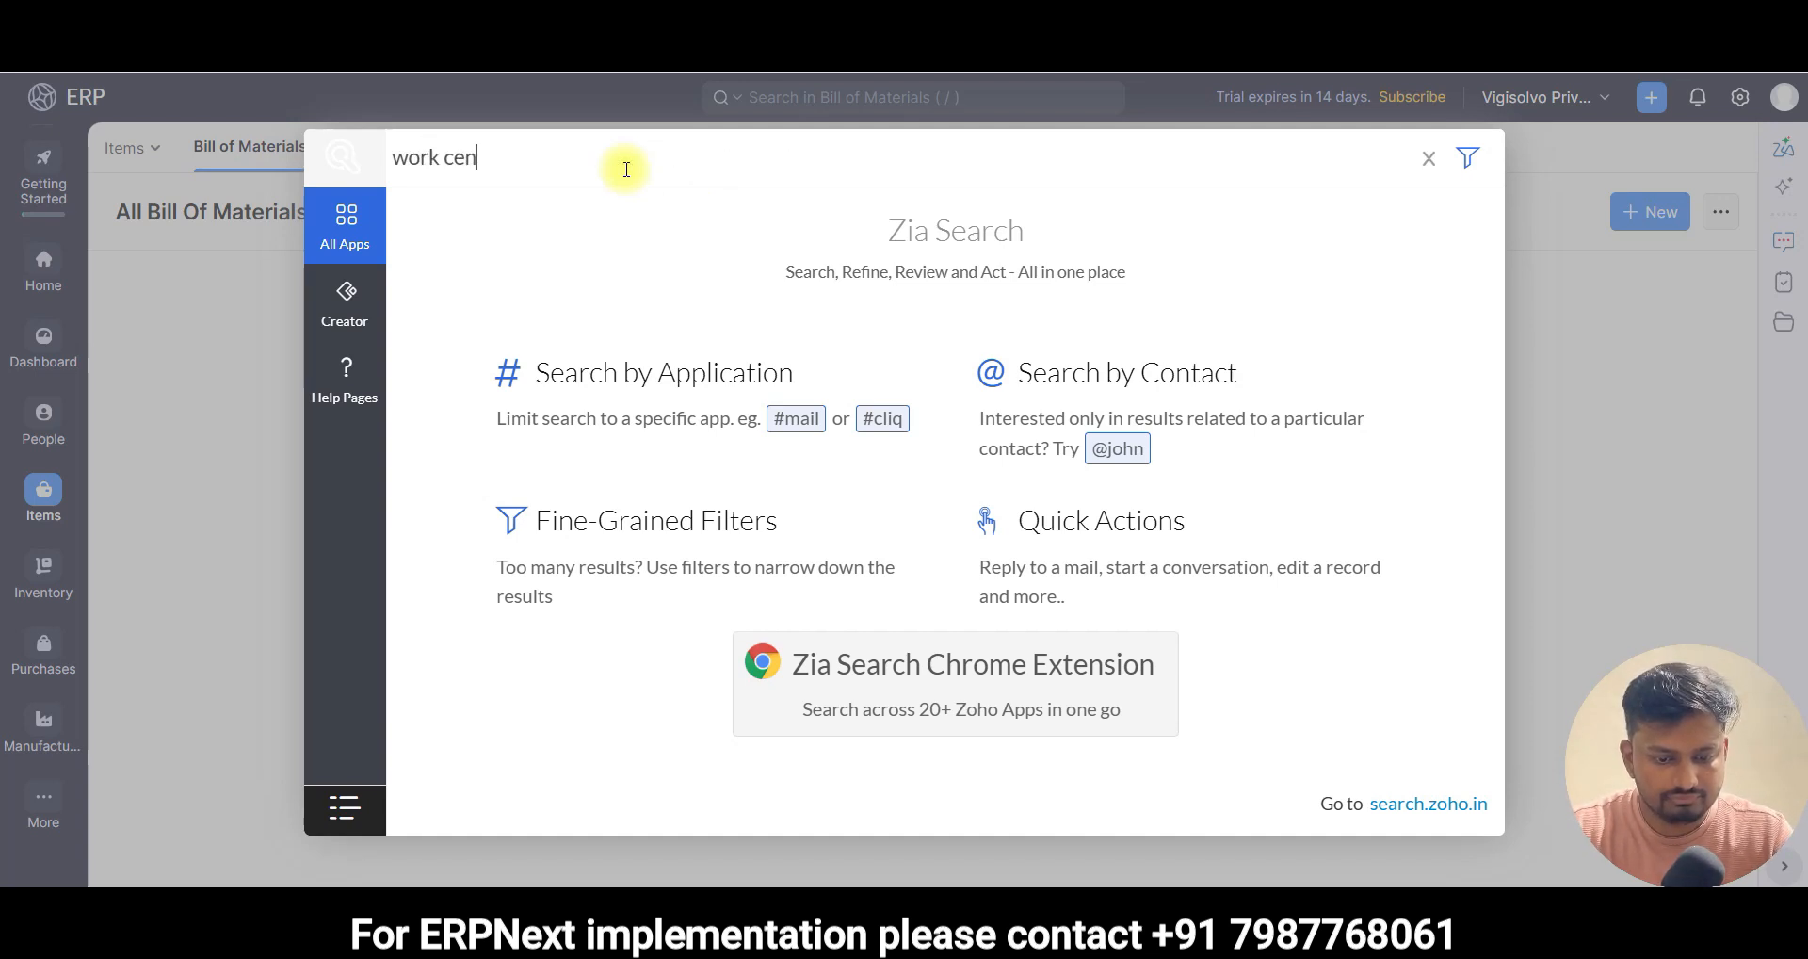
{"action": "type", "text": "ter"}
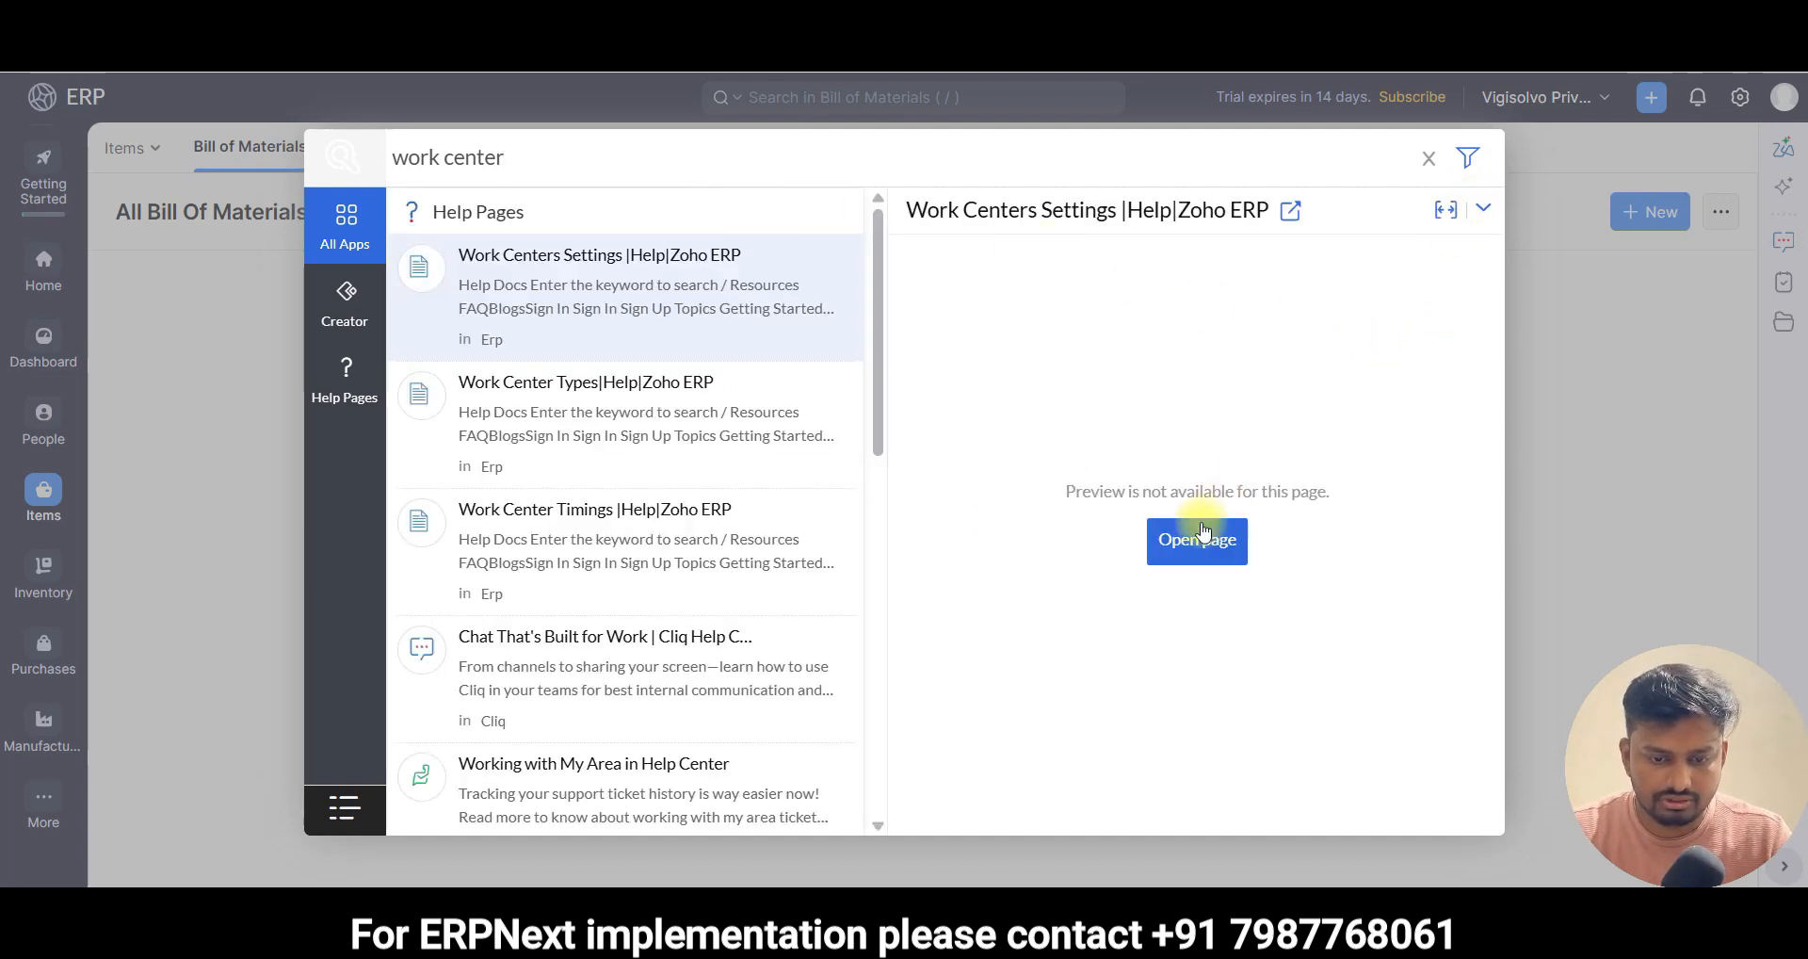
{"action": "left_click", "coordinate": [1550, 374]}
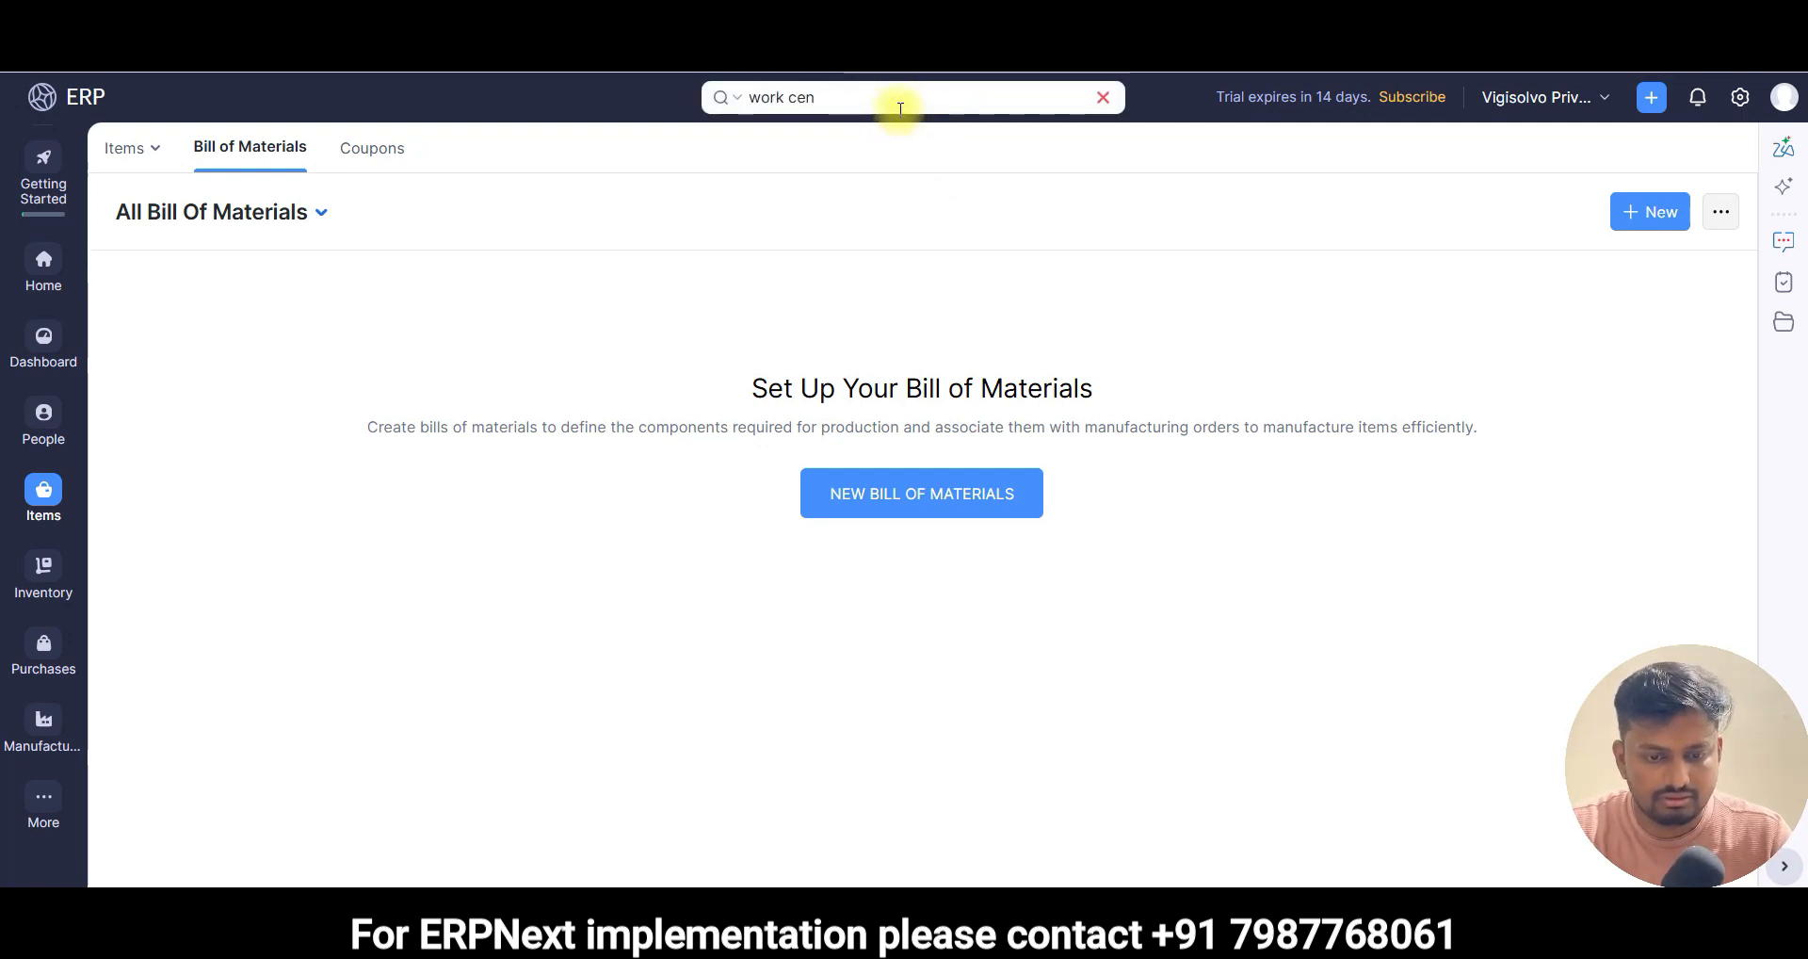
{"action": "key", "text": "Return"}
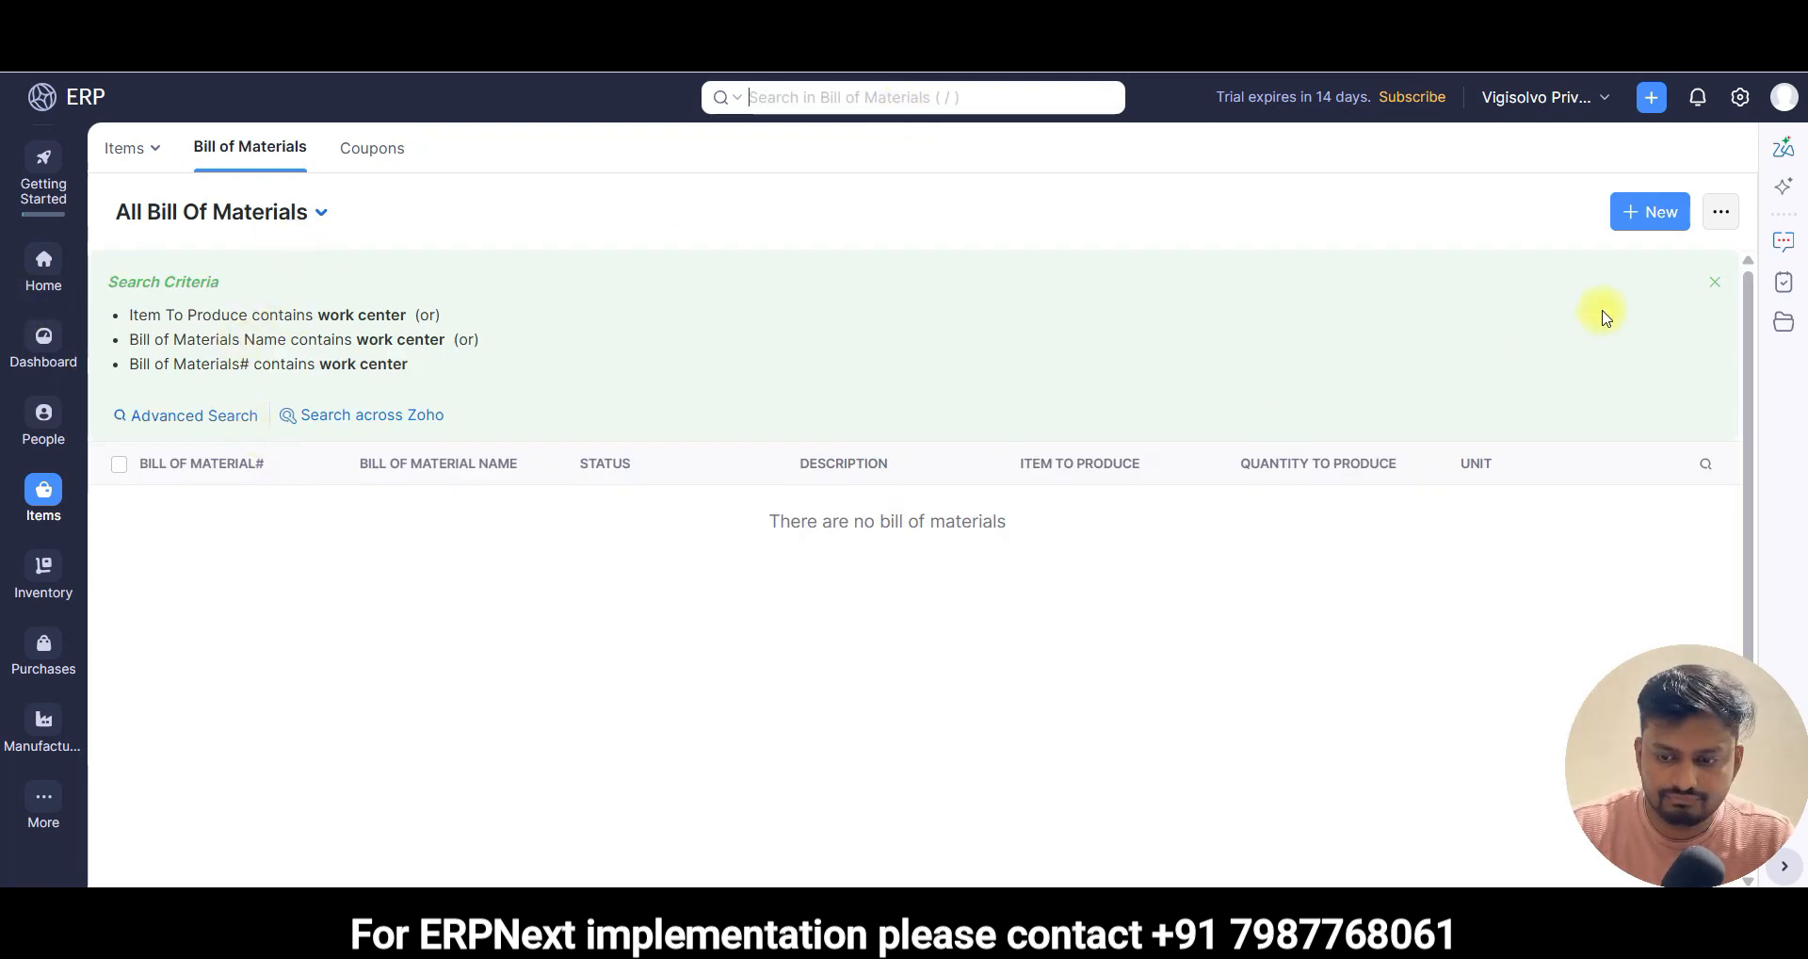
{"action": "left_click", "coordinate": [1638, 210]}
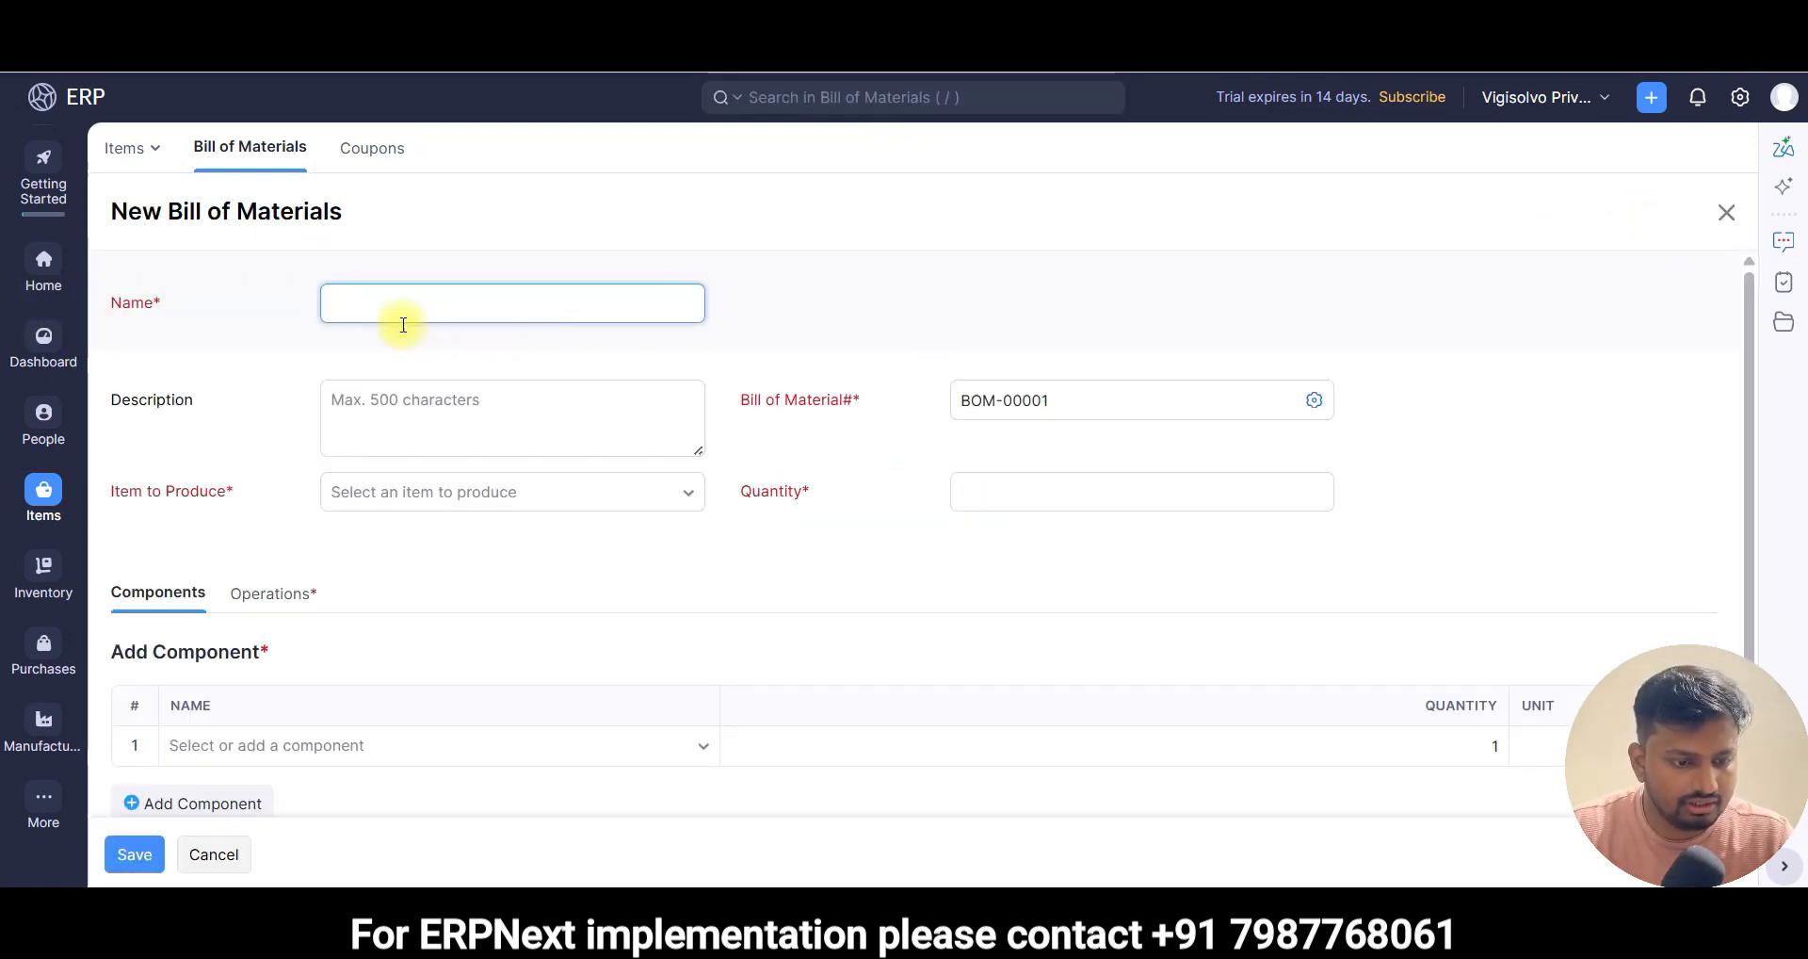
{"action": "scroll", "coordinate": [487, 344], "scroll_direction": "down", "scroll_amount": 1}
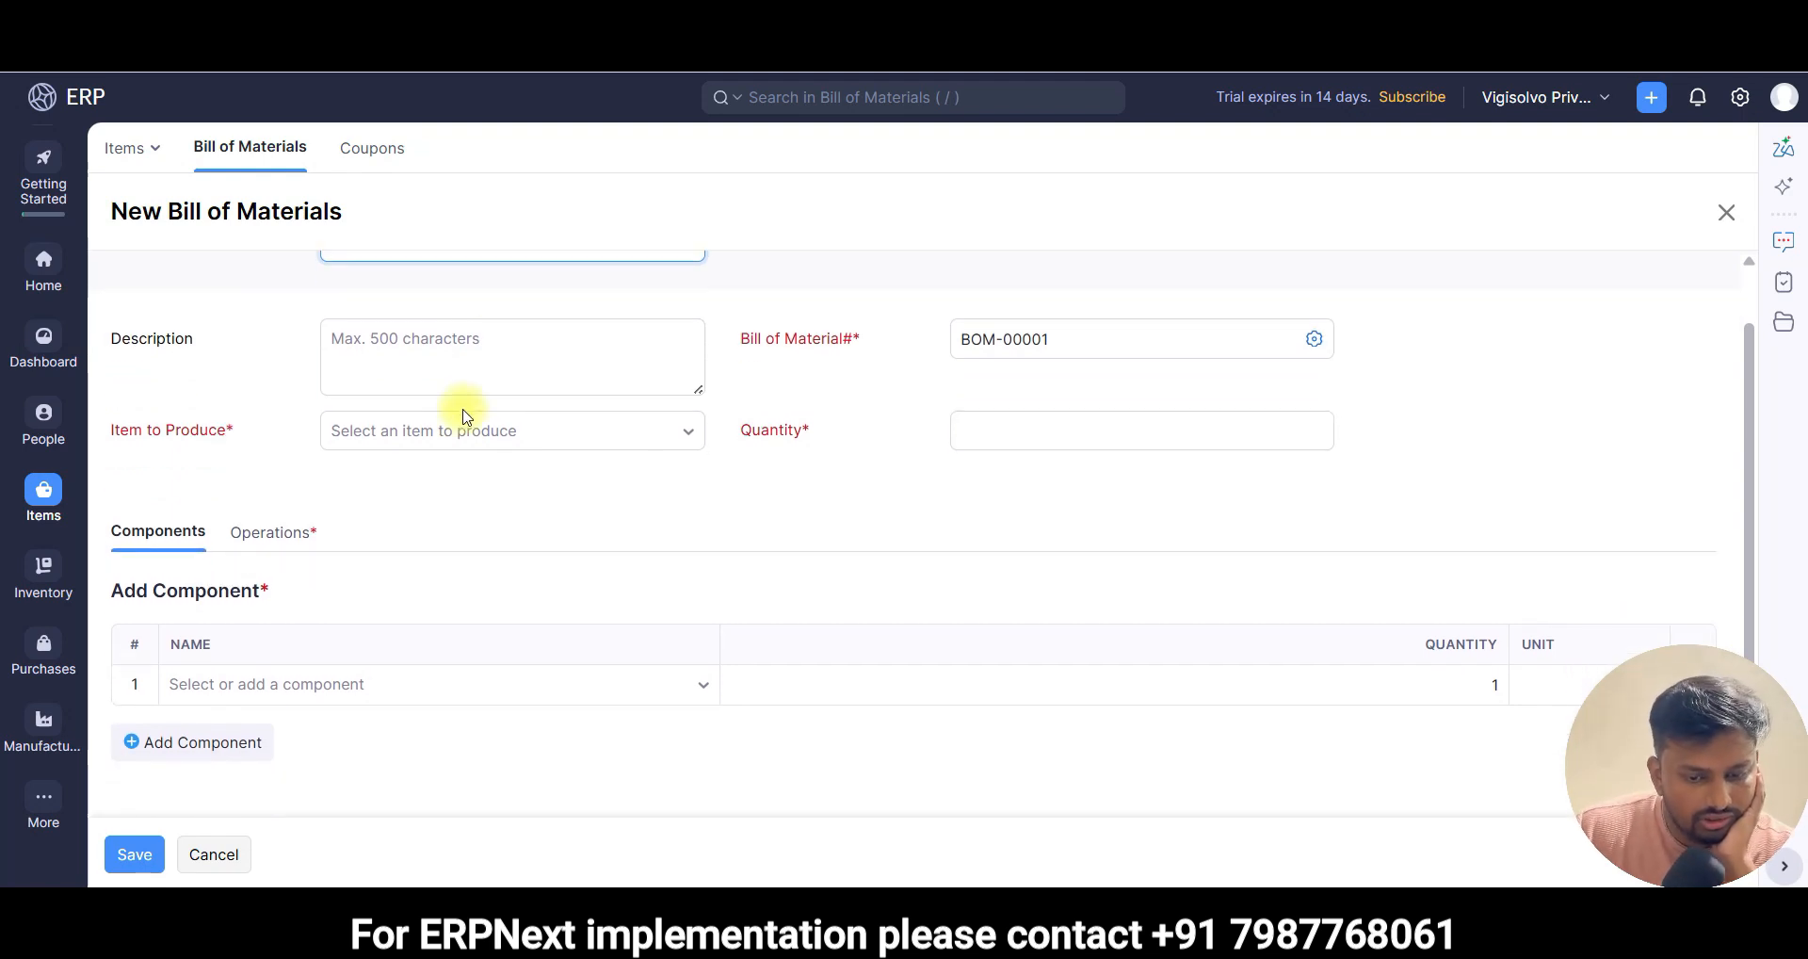
{"action": "scroll", "coordinate": [820, 308], "scroll_direction": "up", "scroll_amount": 1}
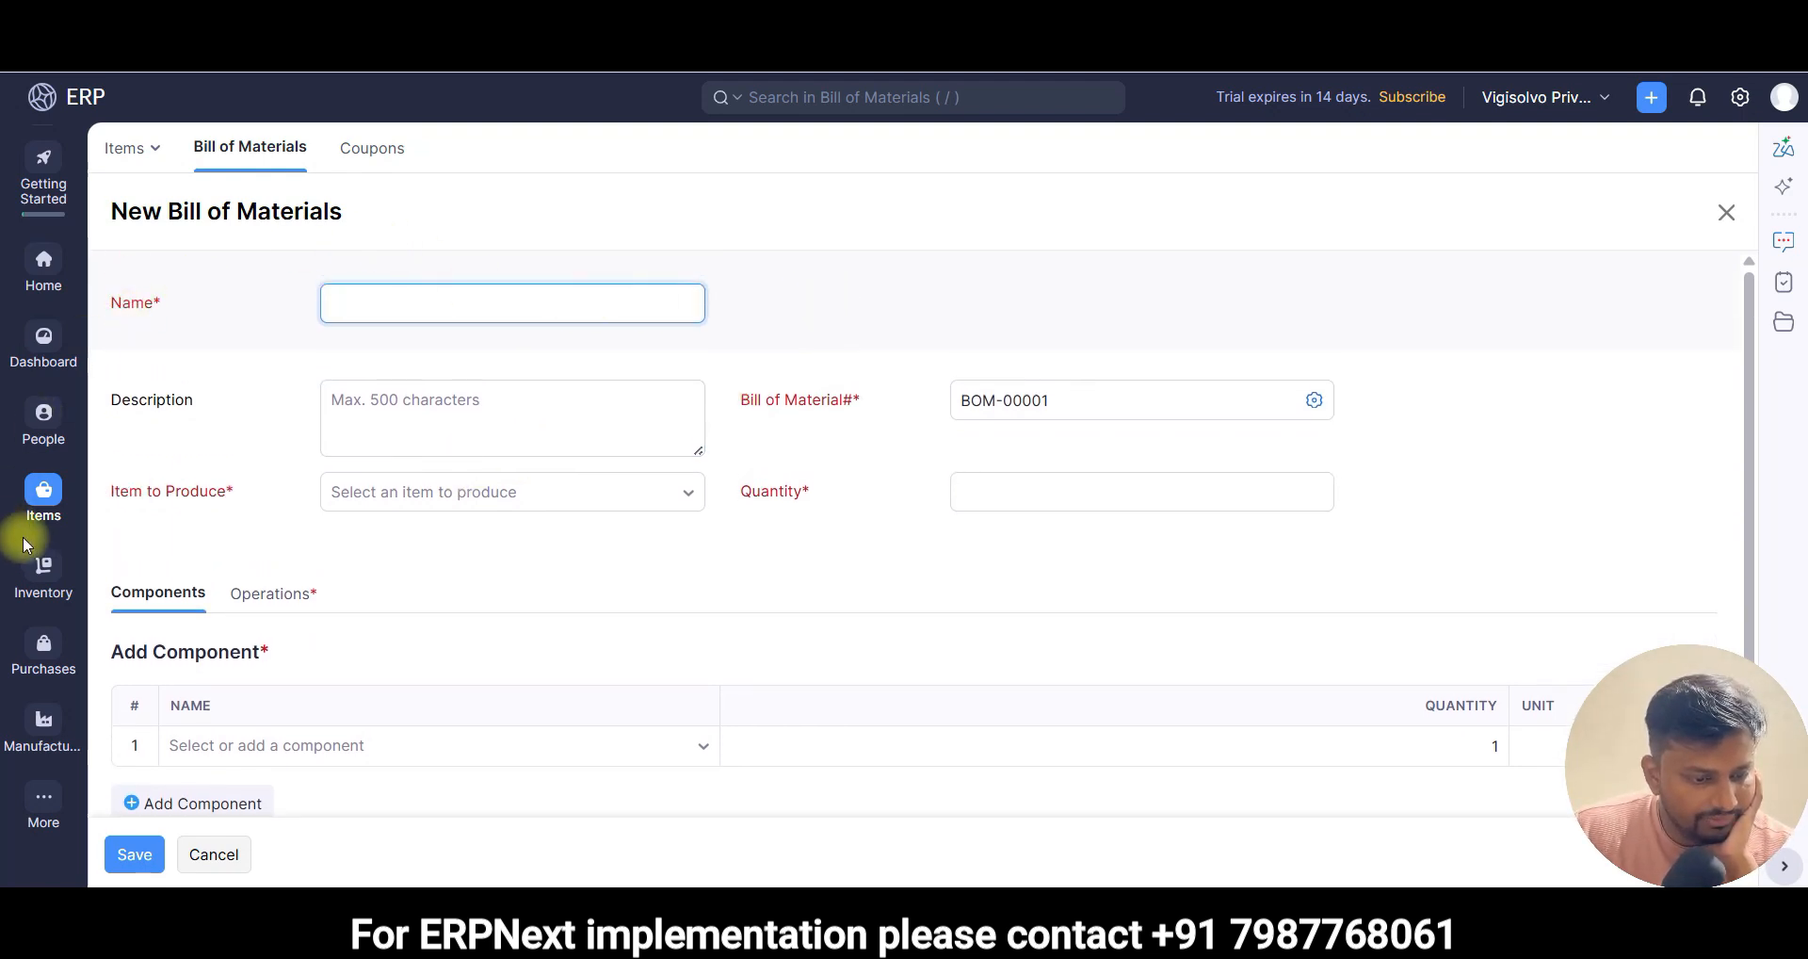
- Discard the blank bill of materials and look through the Inventory, Purchases, Manufacturing and People modules for work centers
{"action": "left_click", "coordinate": [46, 568]}
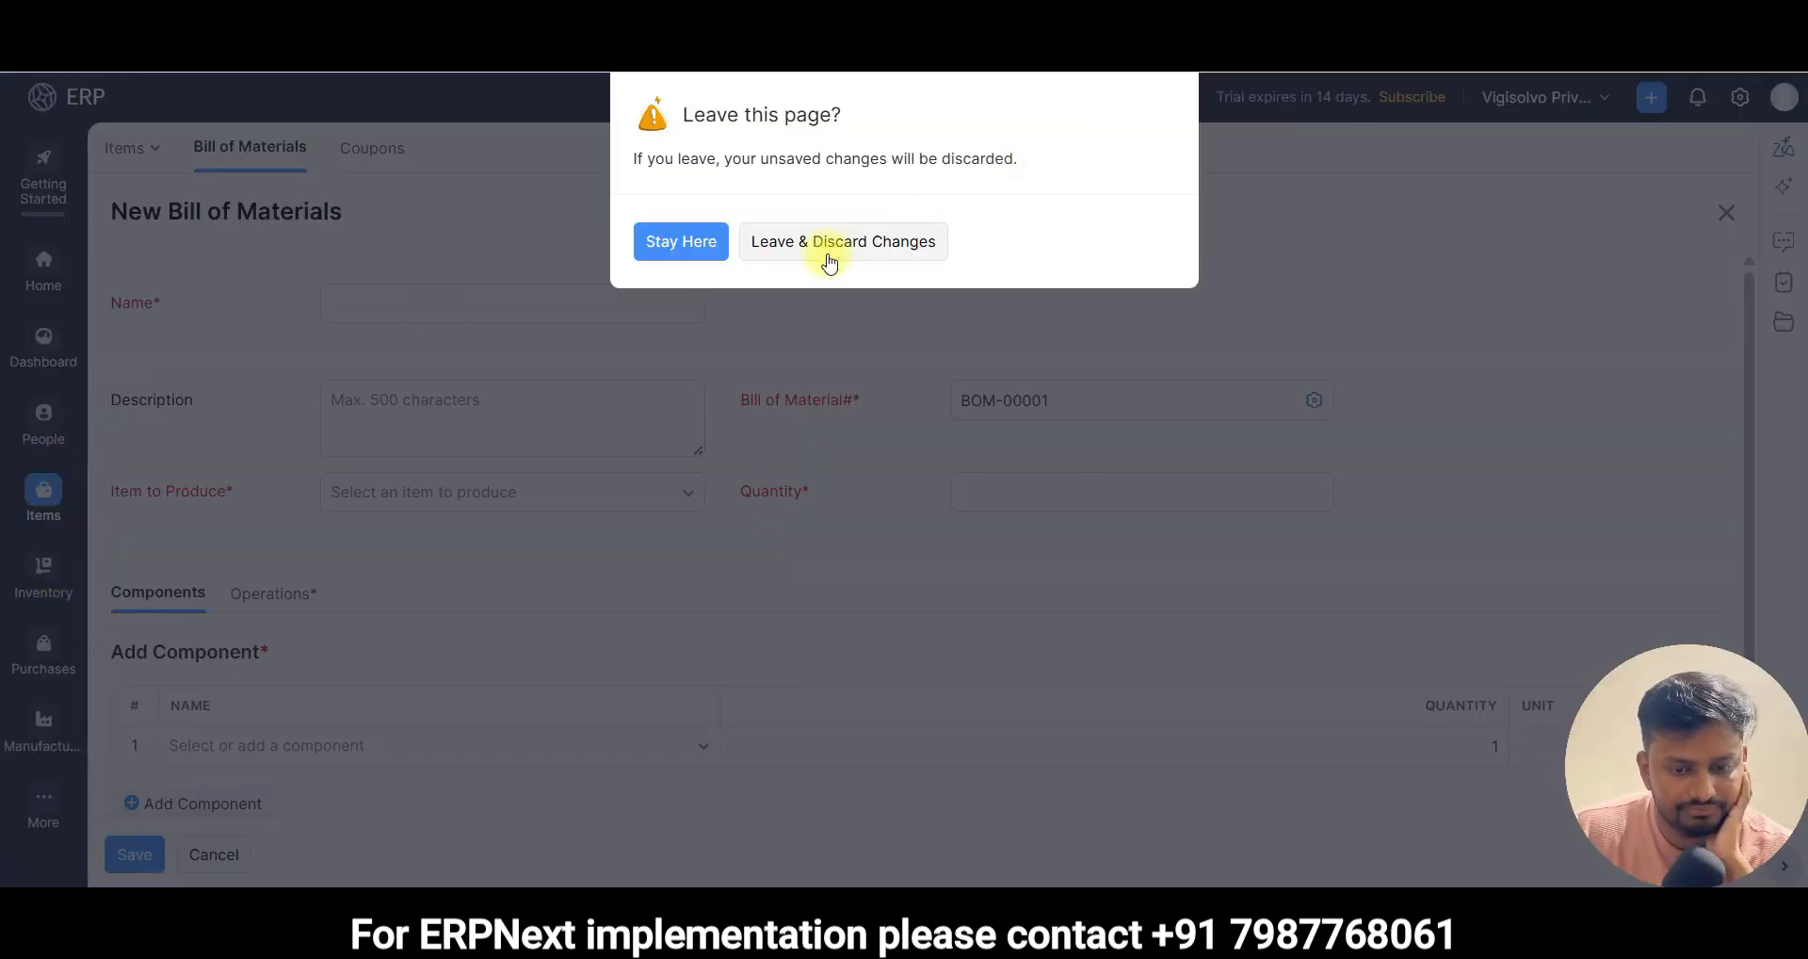
{"action": "left_click", "coordinate": [802, 239]}
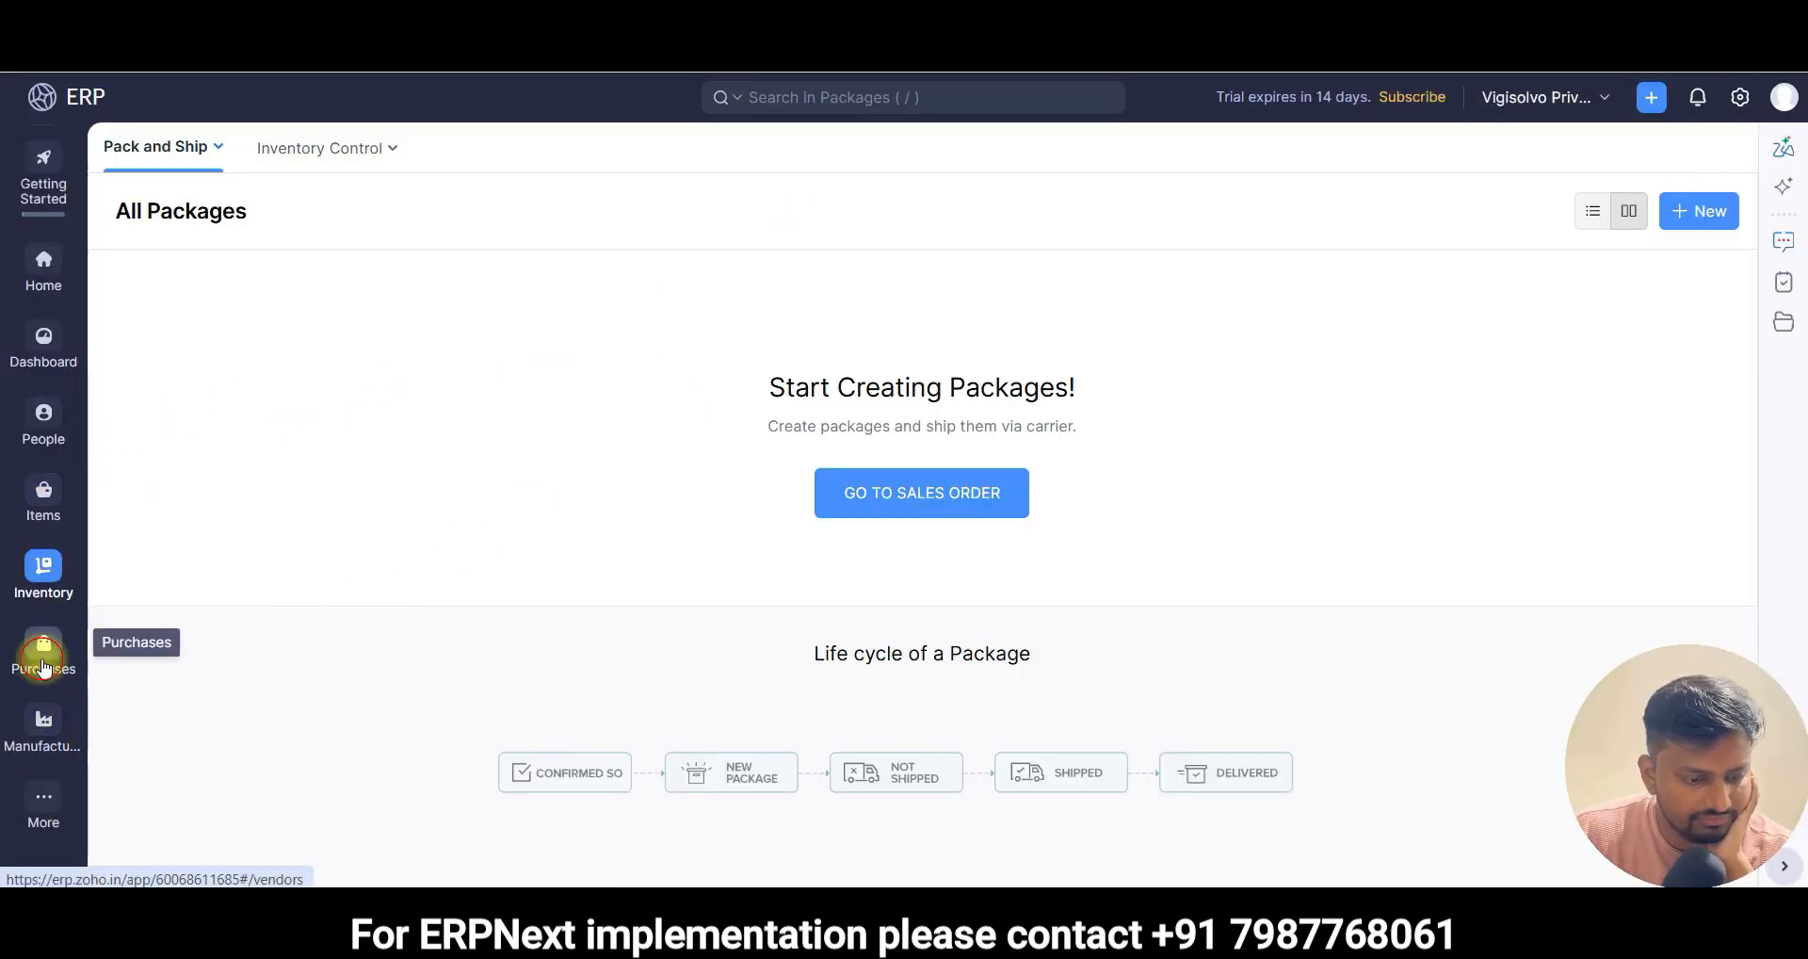
{"action": "left_click", "coordinate": [43, 659]}
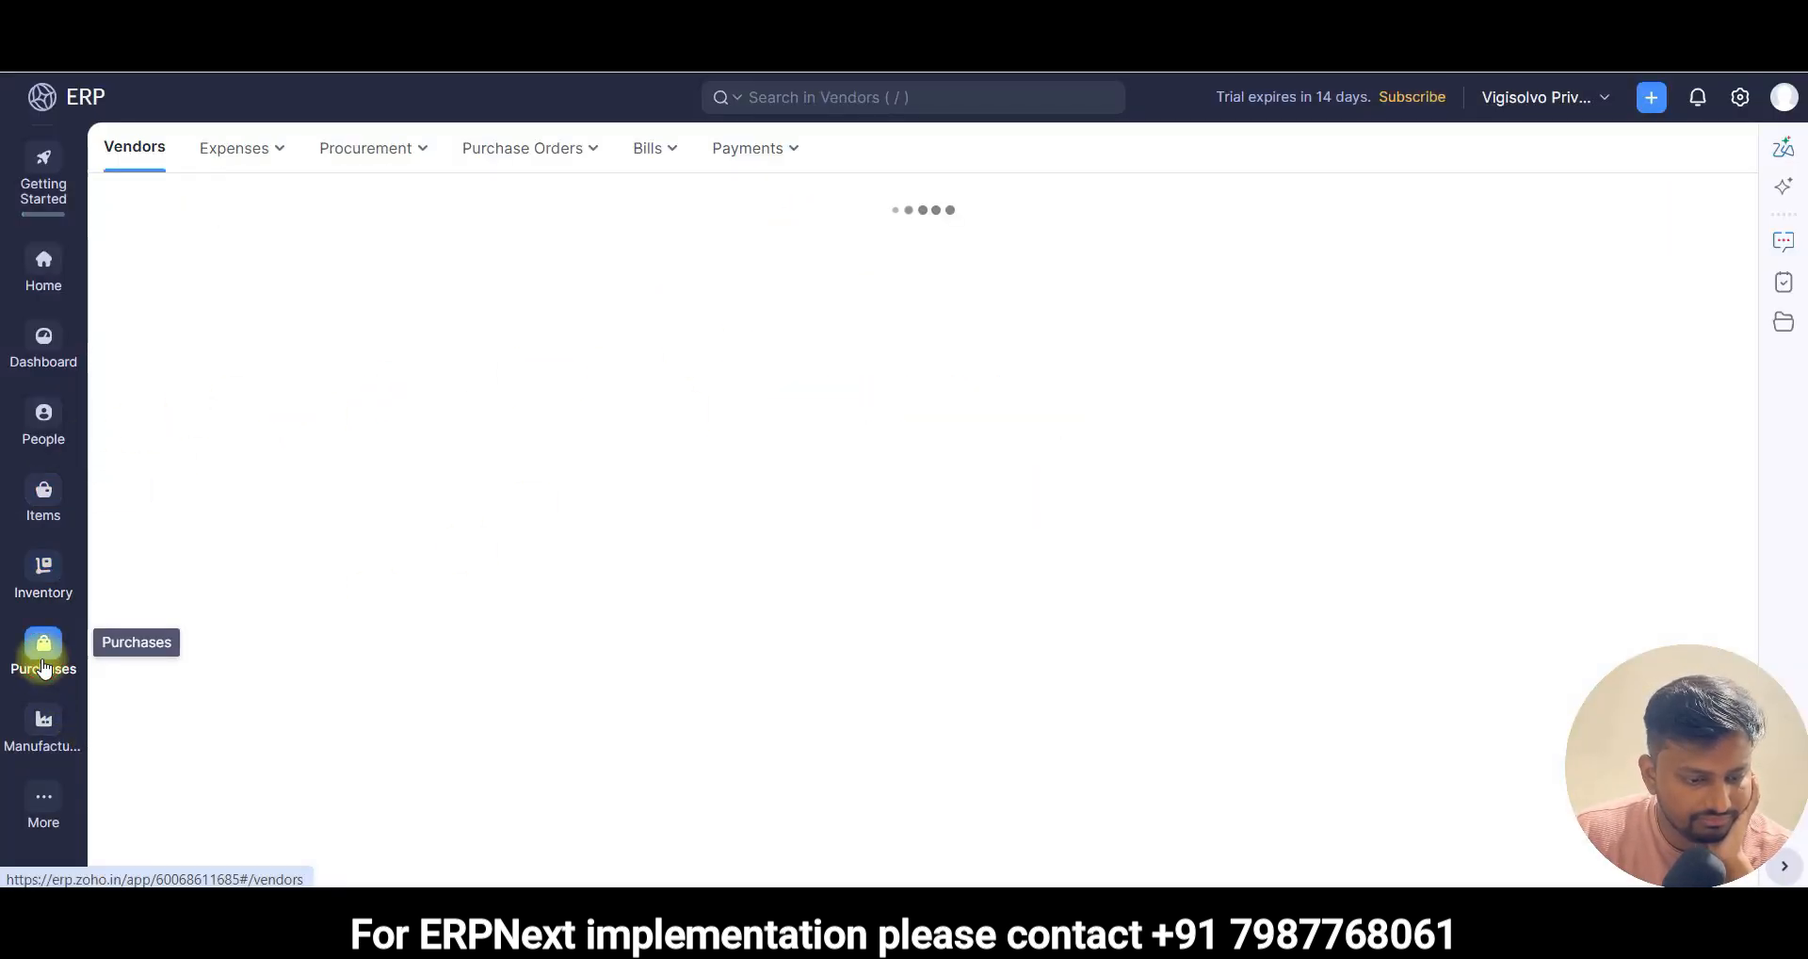
{"action": "left_click", "coordinate": [42, 721]}
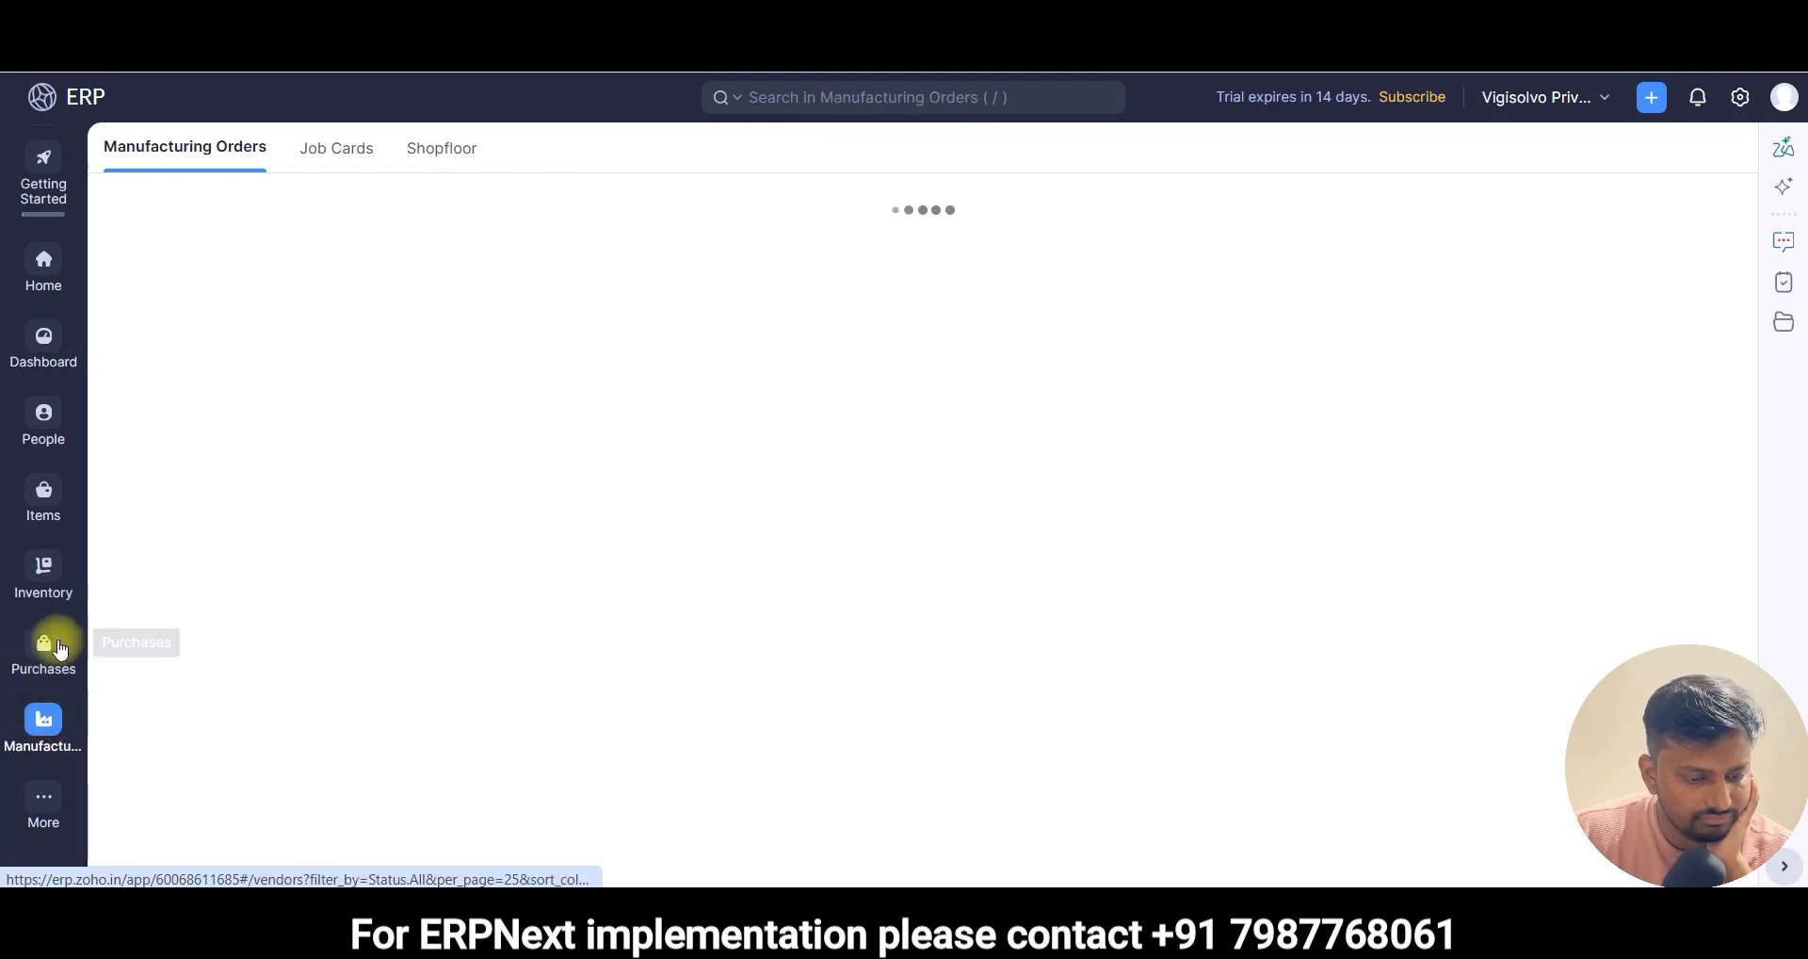
{"action": "left_click", "coordinate": [43, 800]}
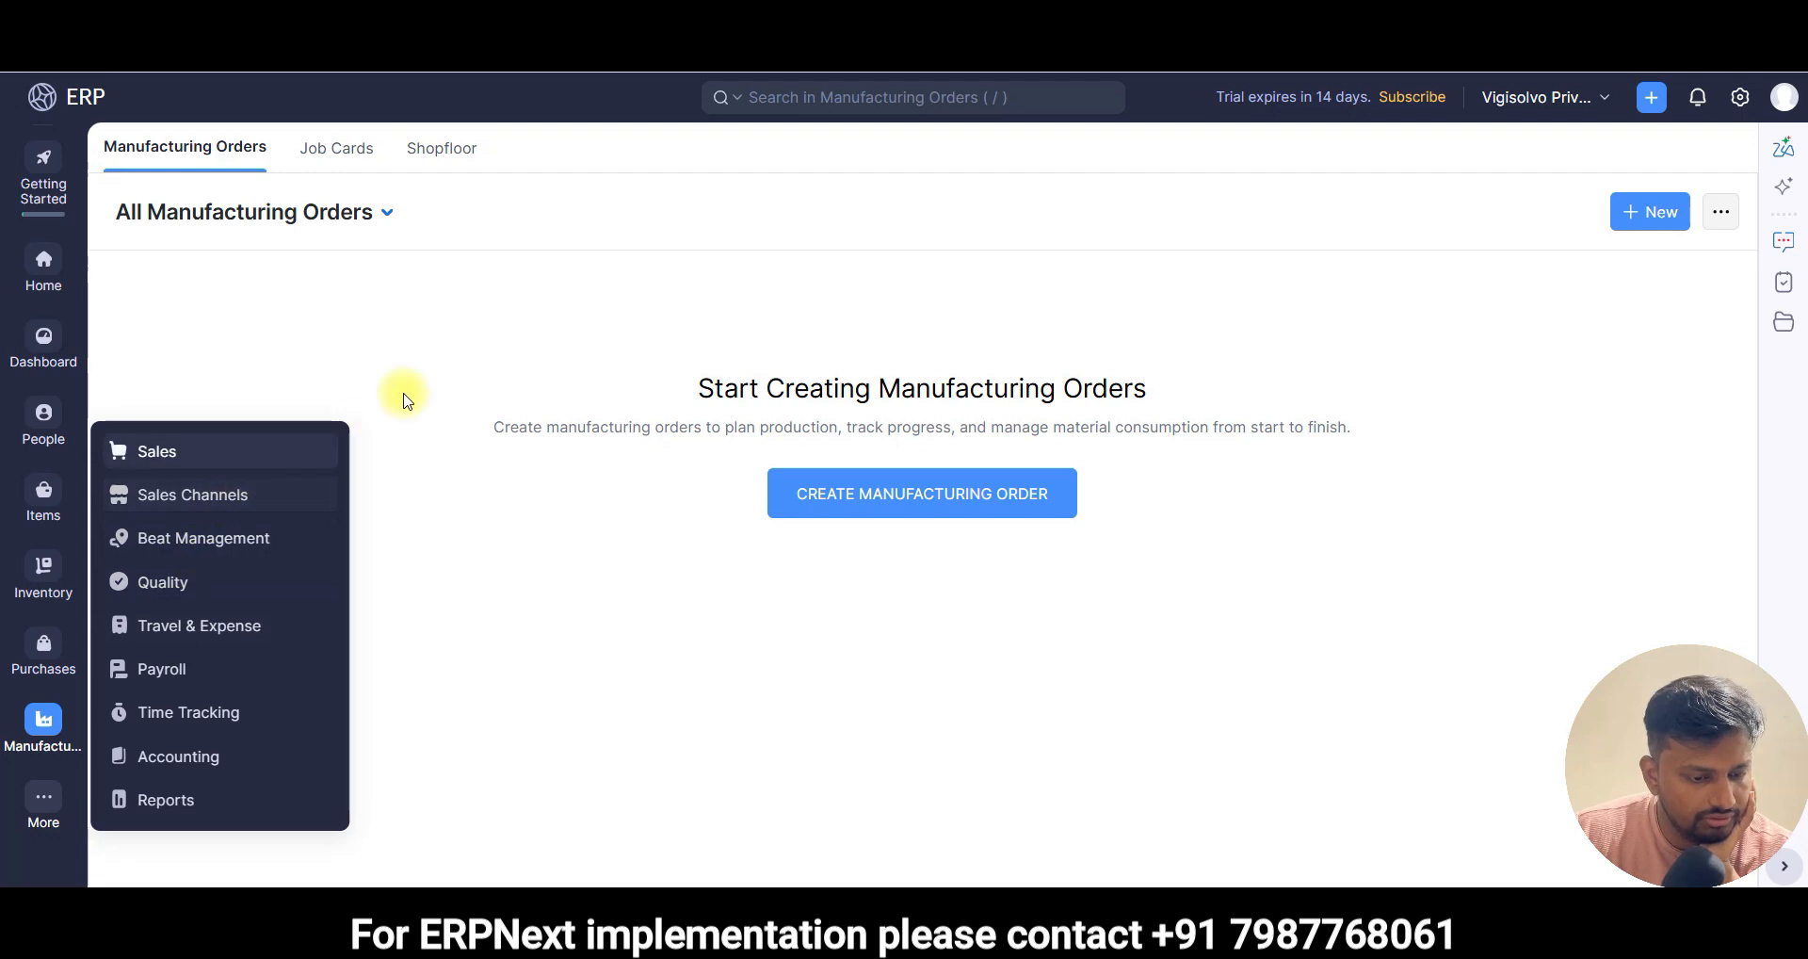
{"action": "left_click", "coordinate": [44, 424]}
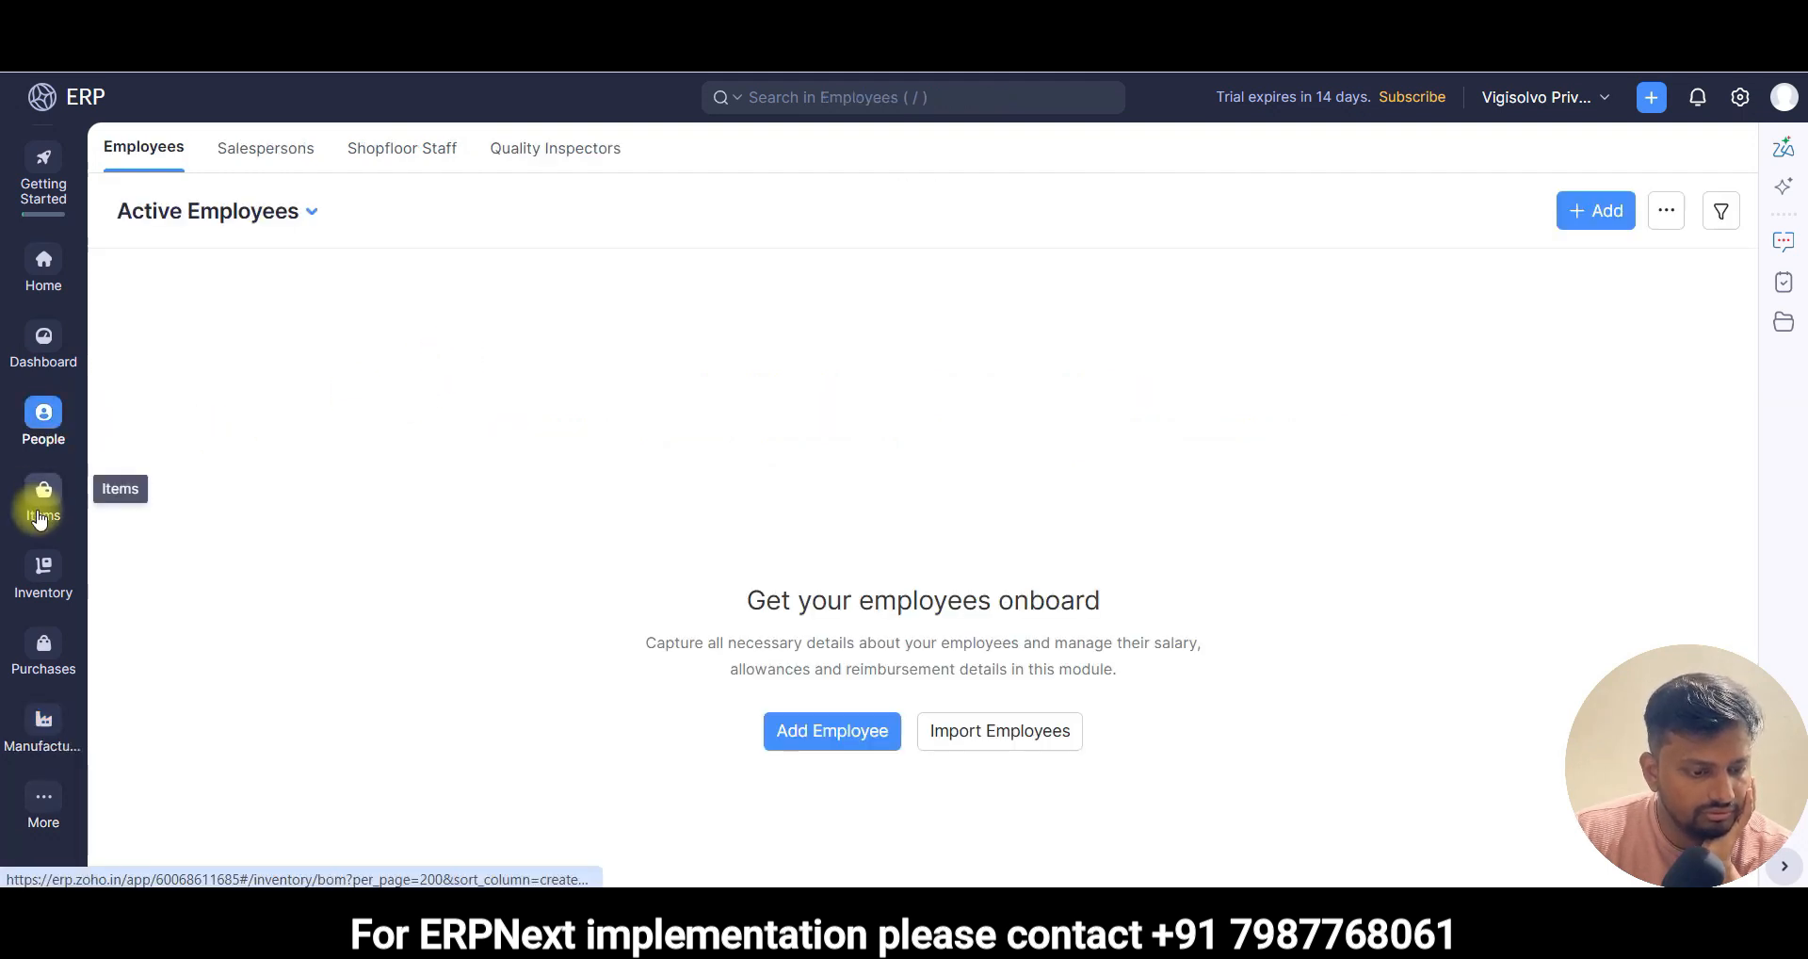
- Start a new bill of materials and open a new operation form from its operations table
{"action": "left_click", "coordinate": [35, 513]}
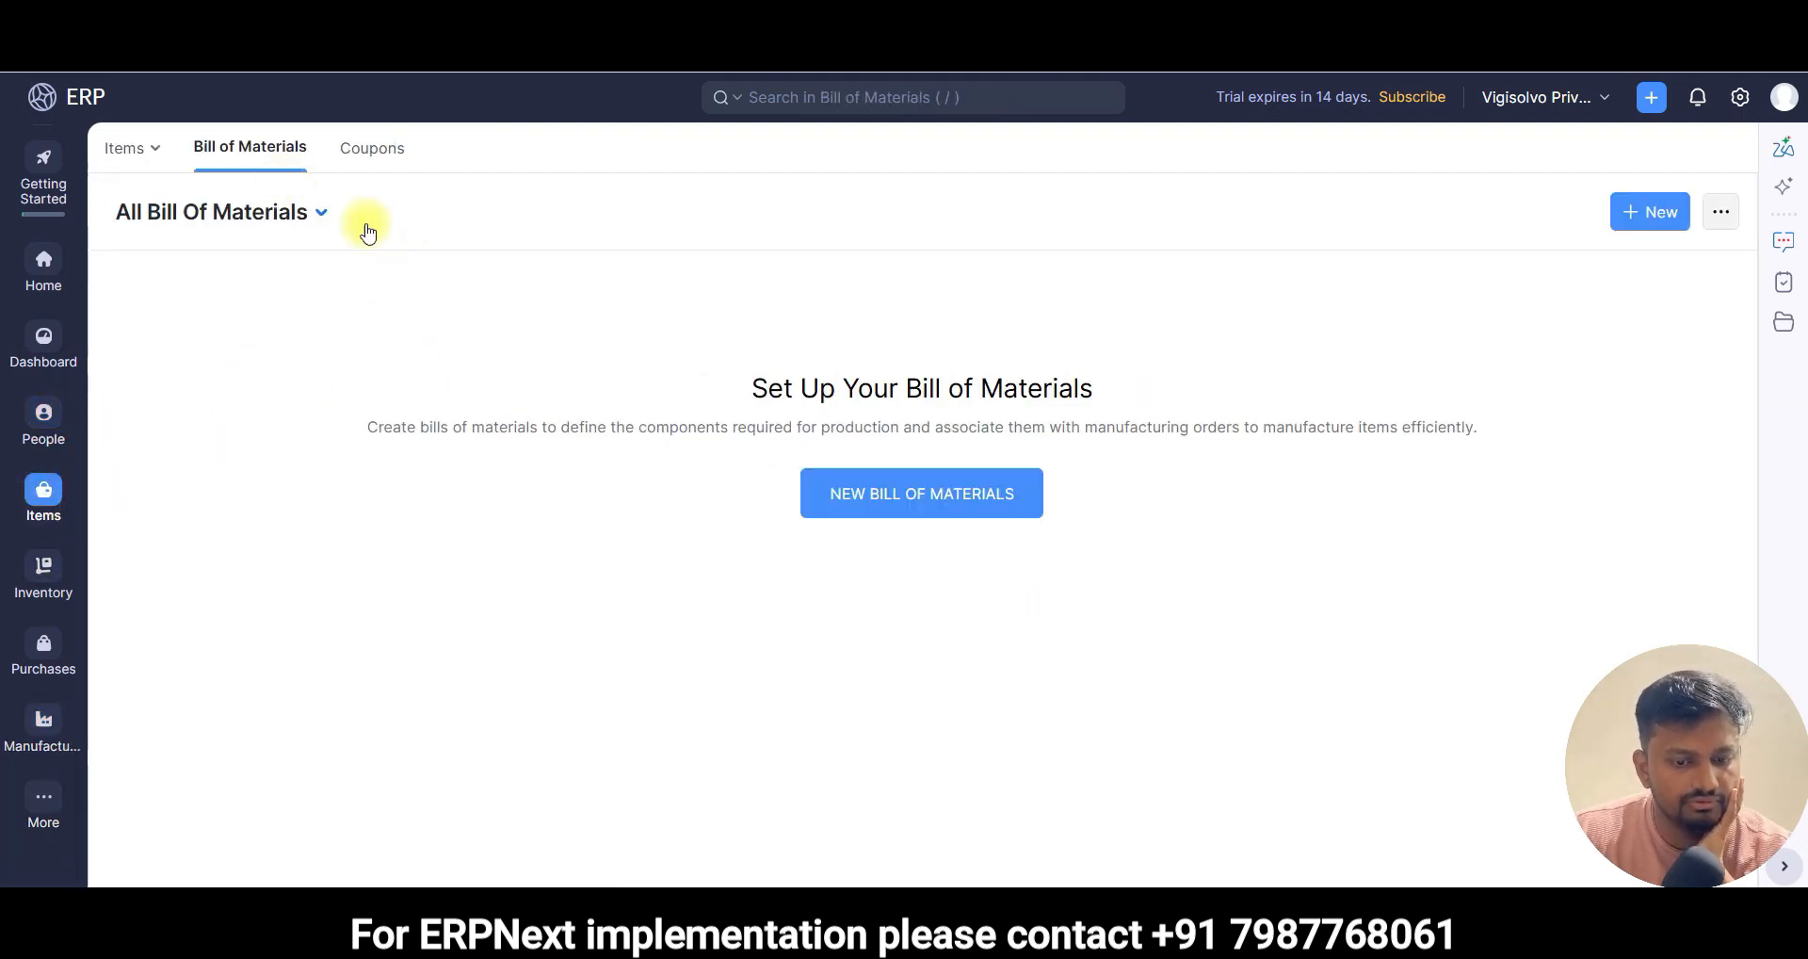
{"action": "left_click", "coordinate": [886, 506]}
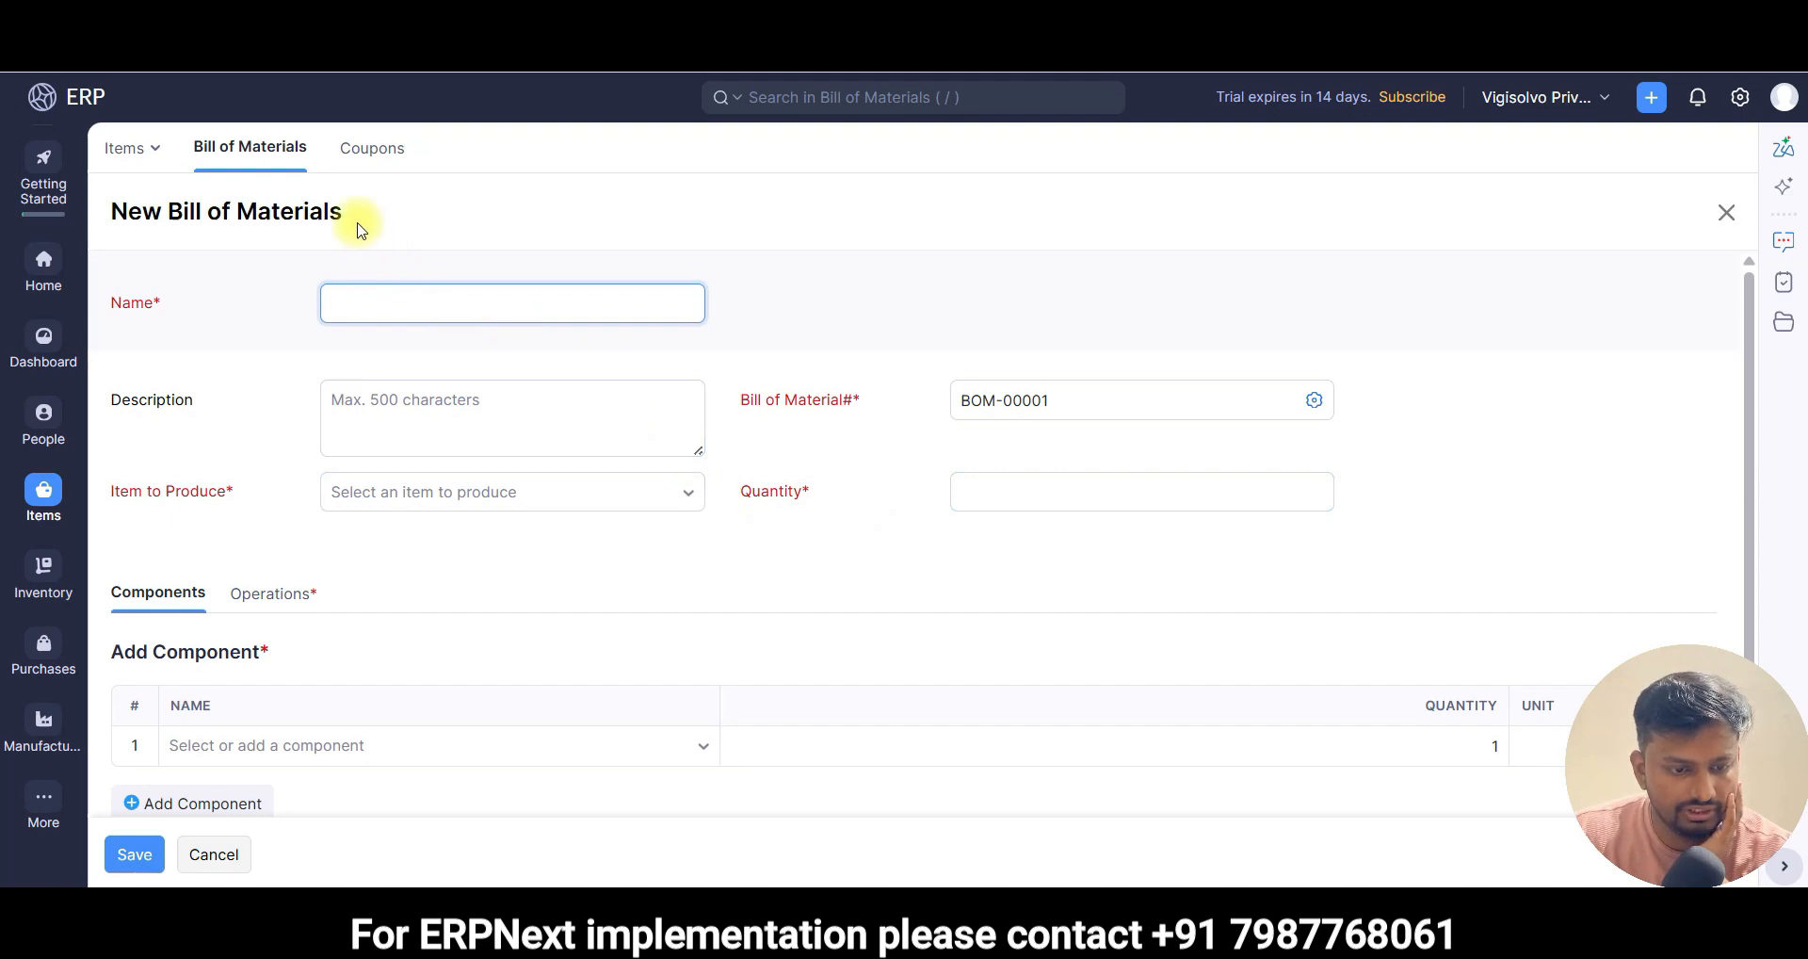
{"action": "scroll", "coordinate": [356, 565], "scroll_direction": "down", "scroll_amount": 1}
{"action": "left_click", "coordinate": [272, 532]}
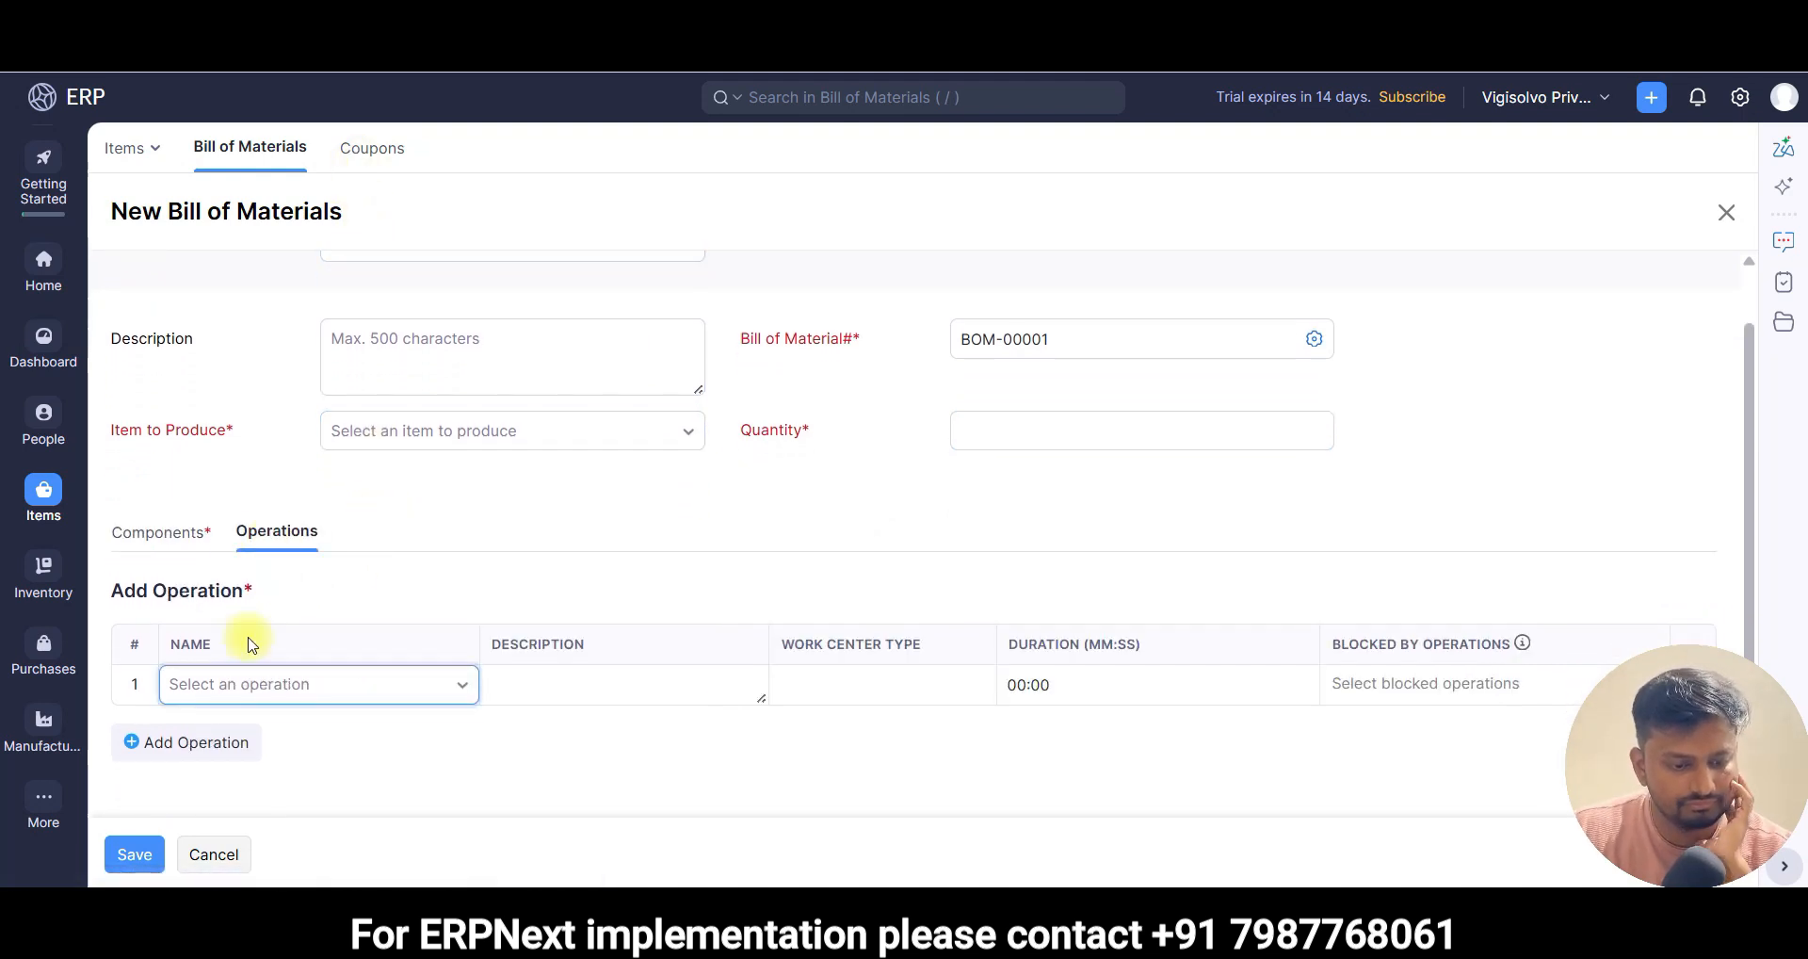
{"action": "left_click", "coordinate": [252, 695]}
{"action": "left_click", "coordinate": [266, 634]}
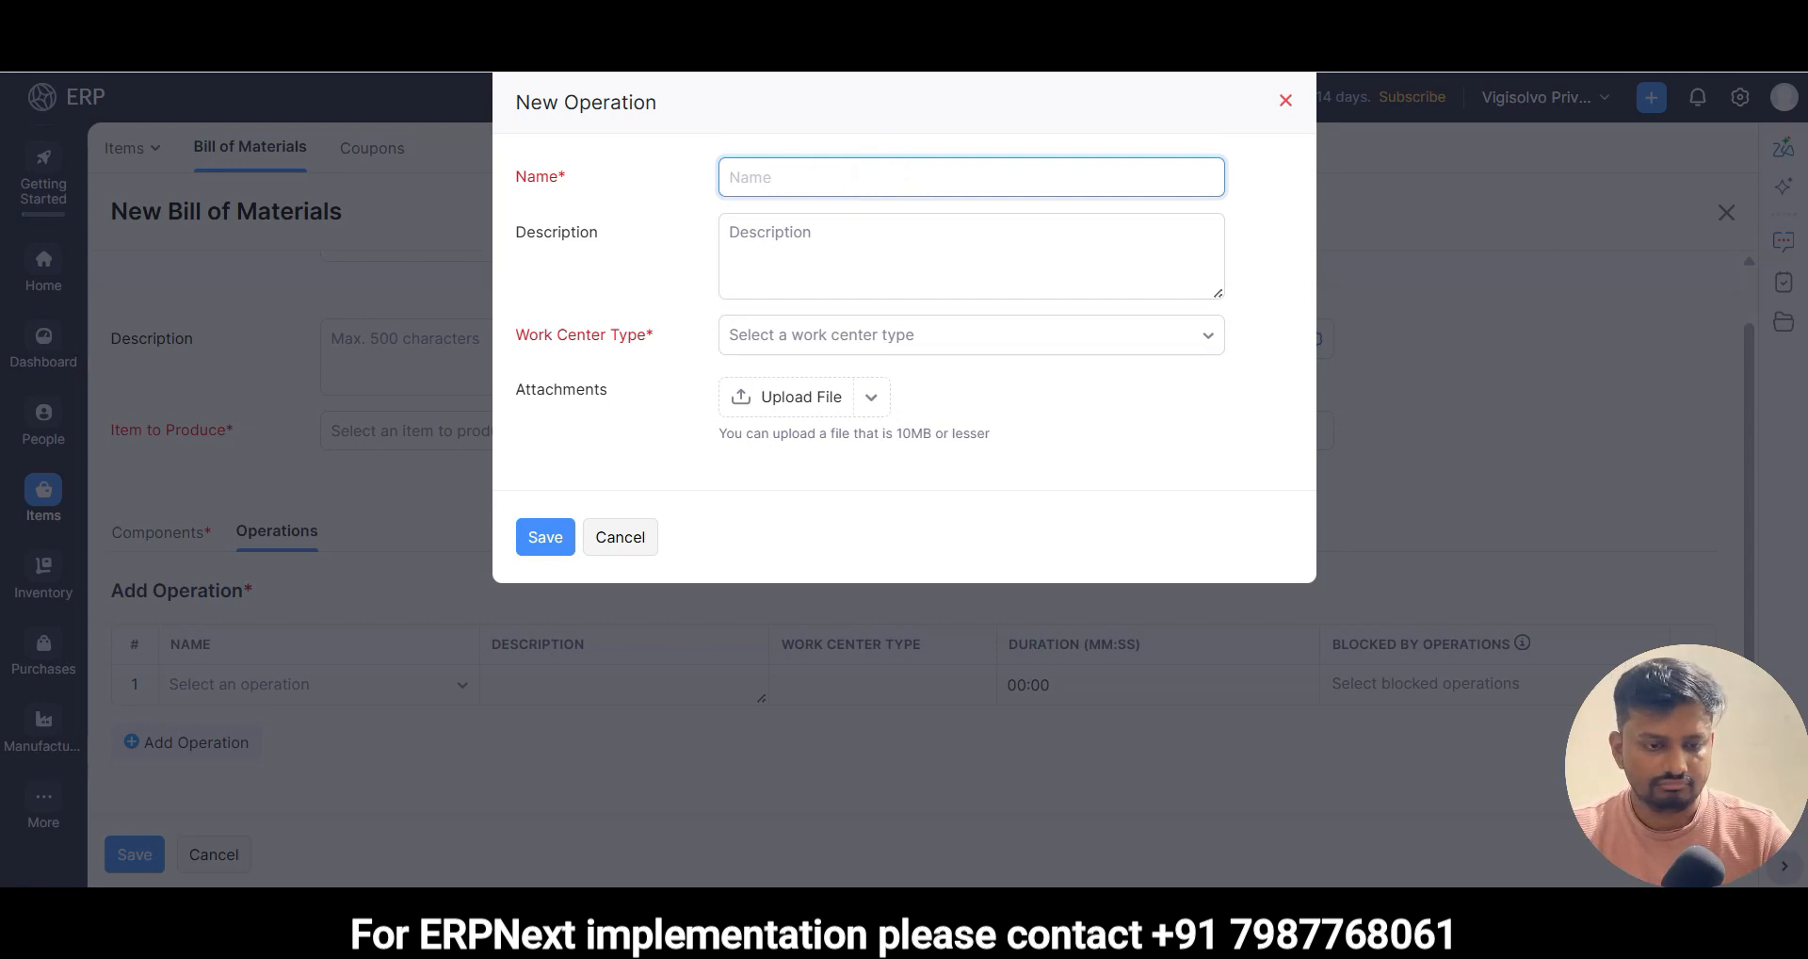
- Copy "Cold heading" from the bolt production process in Gemini and paste it as the new operation's name in Zoho ERP
{"action": "key", "text": "alt+Tab"}
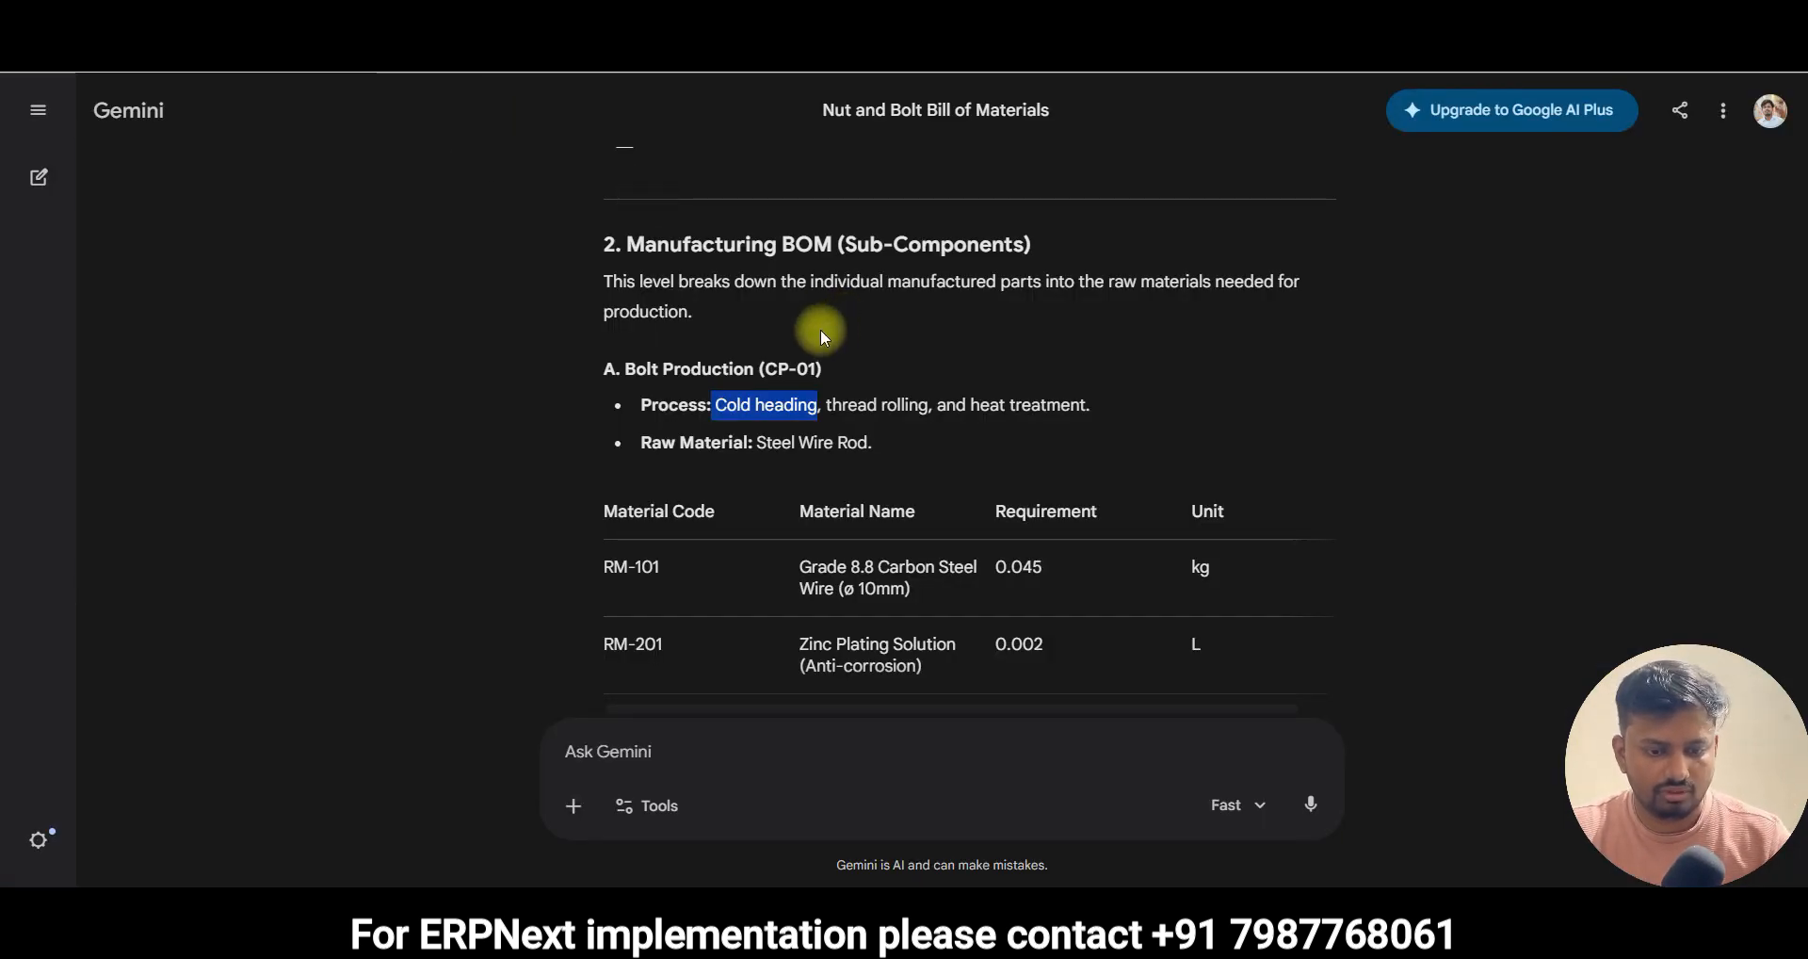
{"action": "left_click_drag", "start_coordinate": [716, 405], "coordinate": [799, 406]}
{"action": "key", "text": "ctrl+c"}
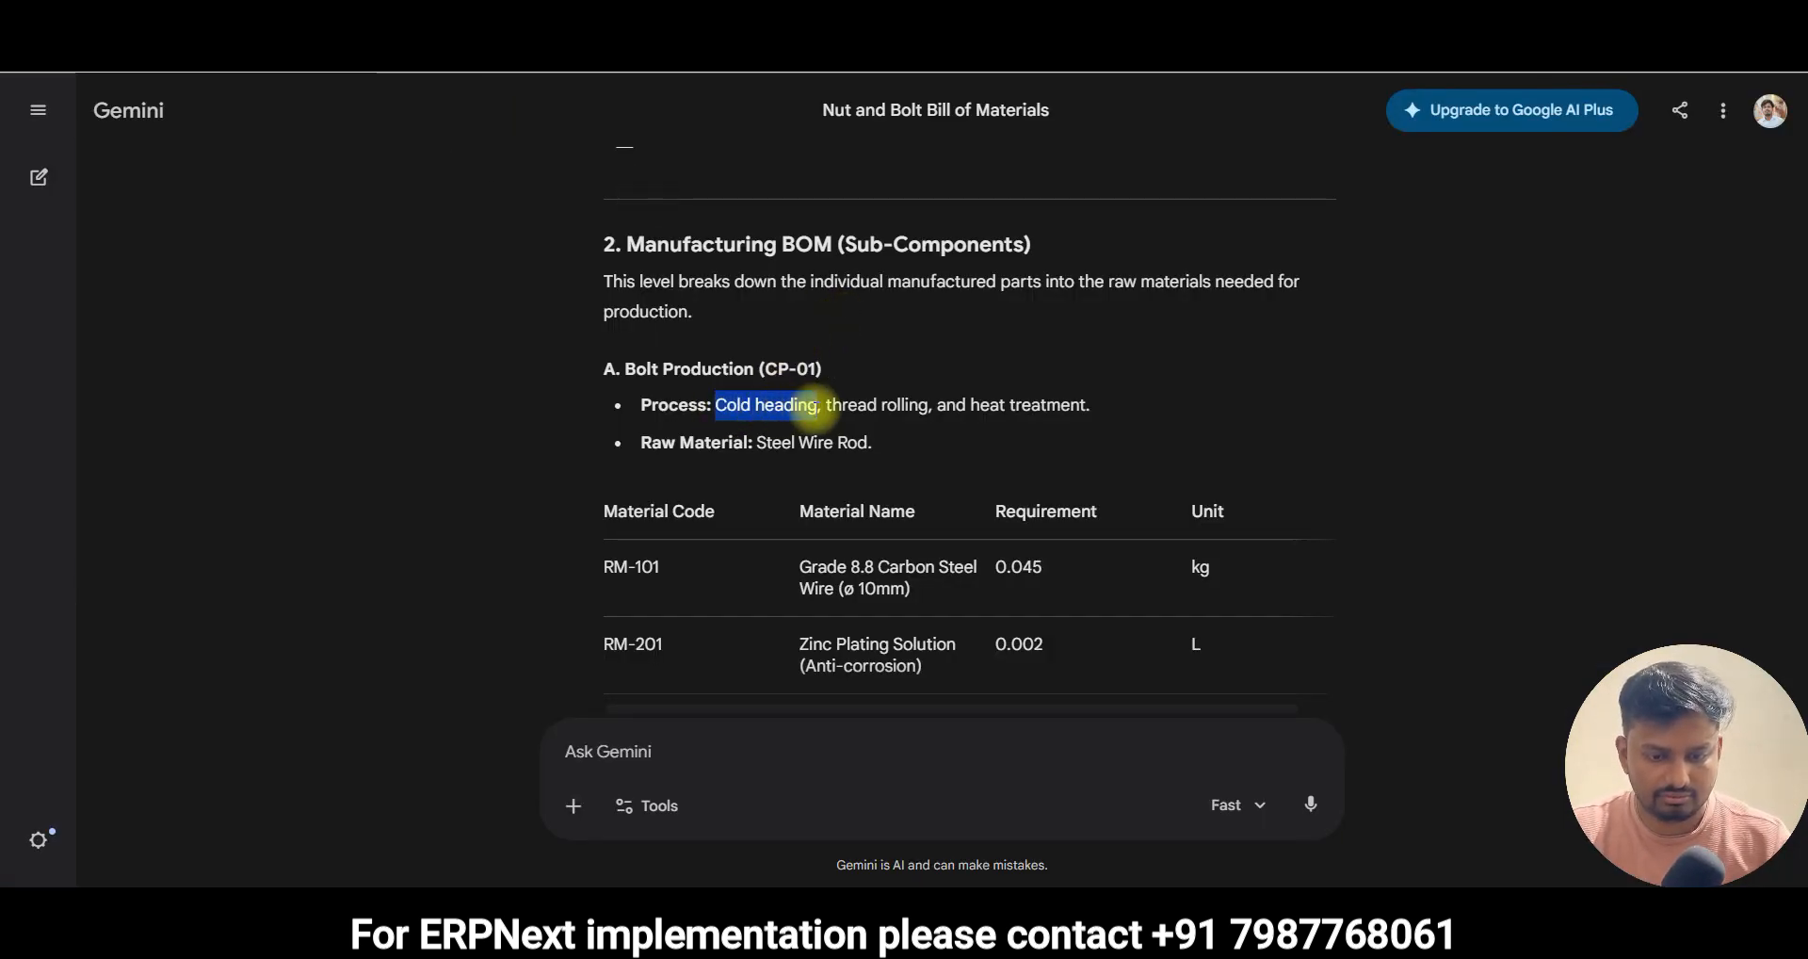
{"action": "key", "text": "alt+Tab"}
{"action": "key", "text": "ctrl+v"}
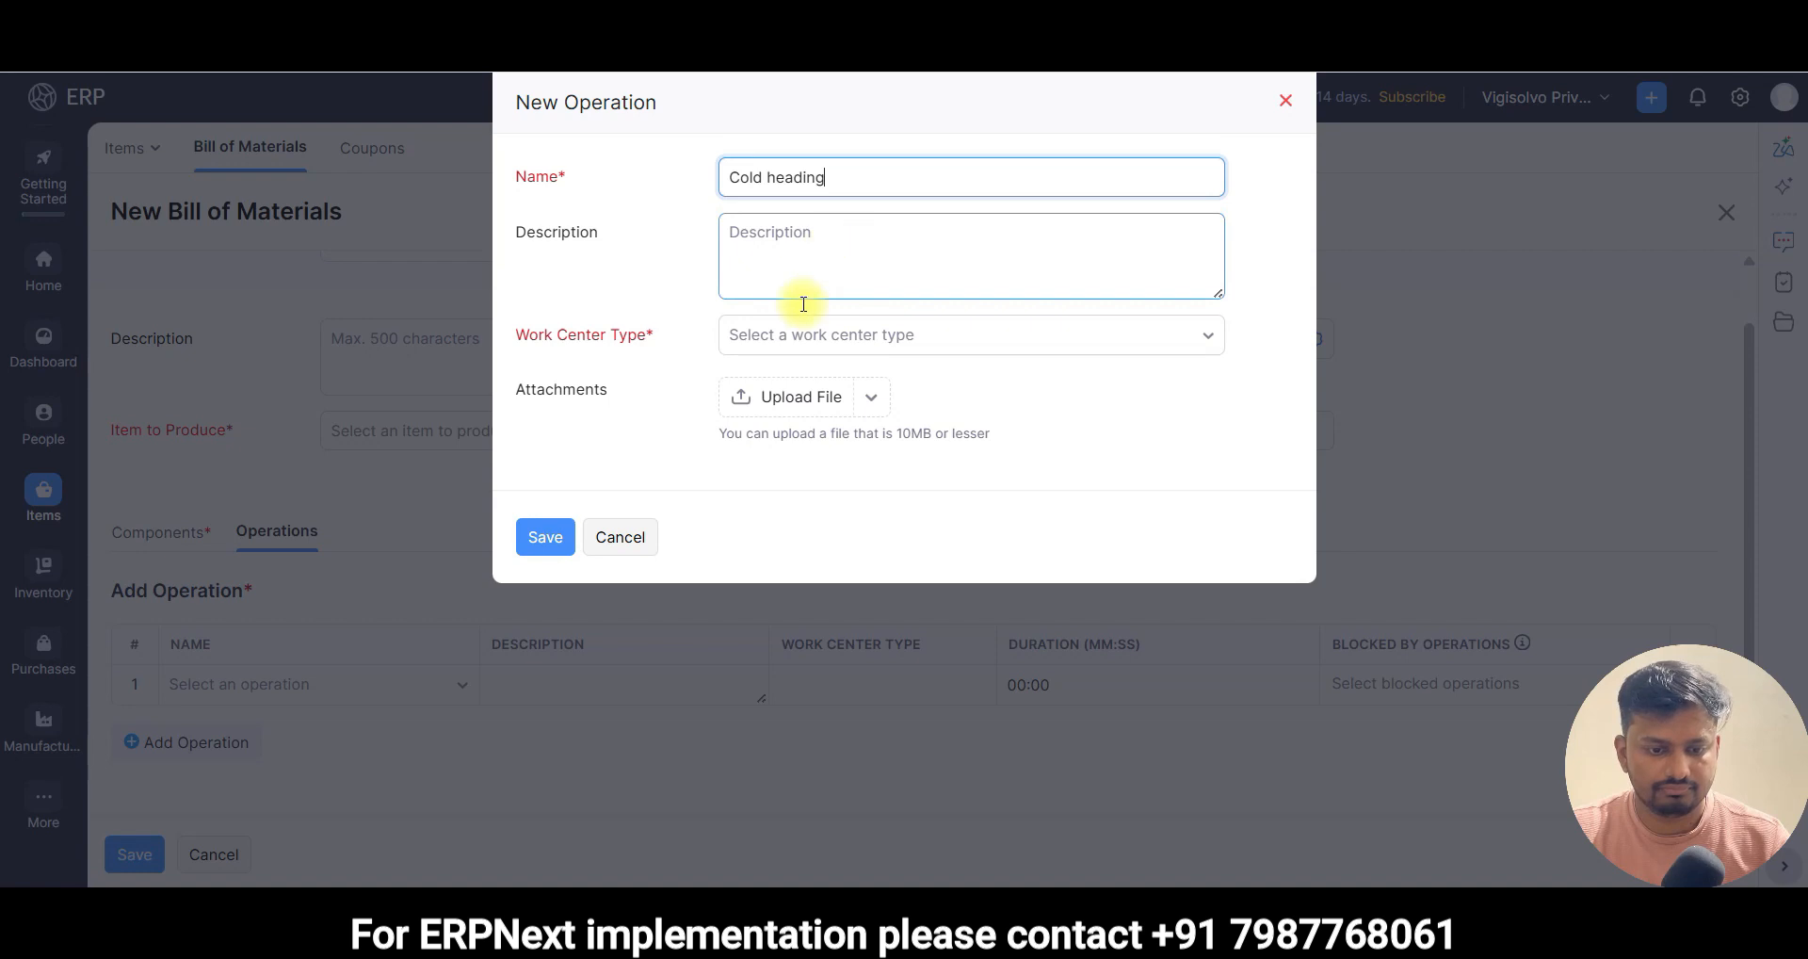
- Search the work center types for "Cold Heading", then close the operation form without saving
{"action": "left_click", "coordinate": [769, 345]}
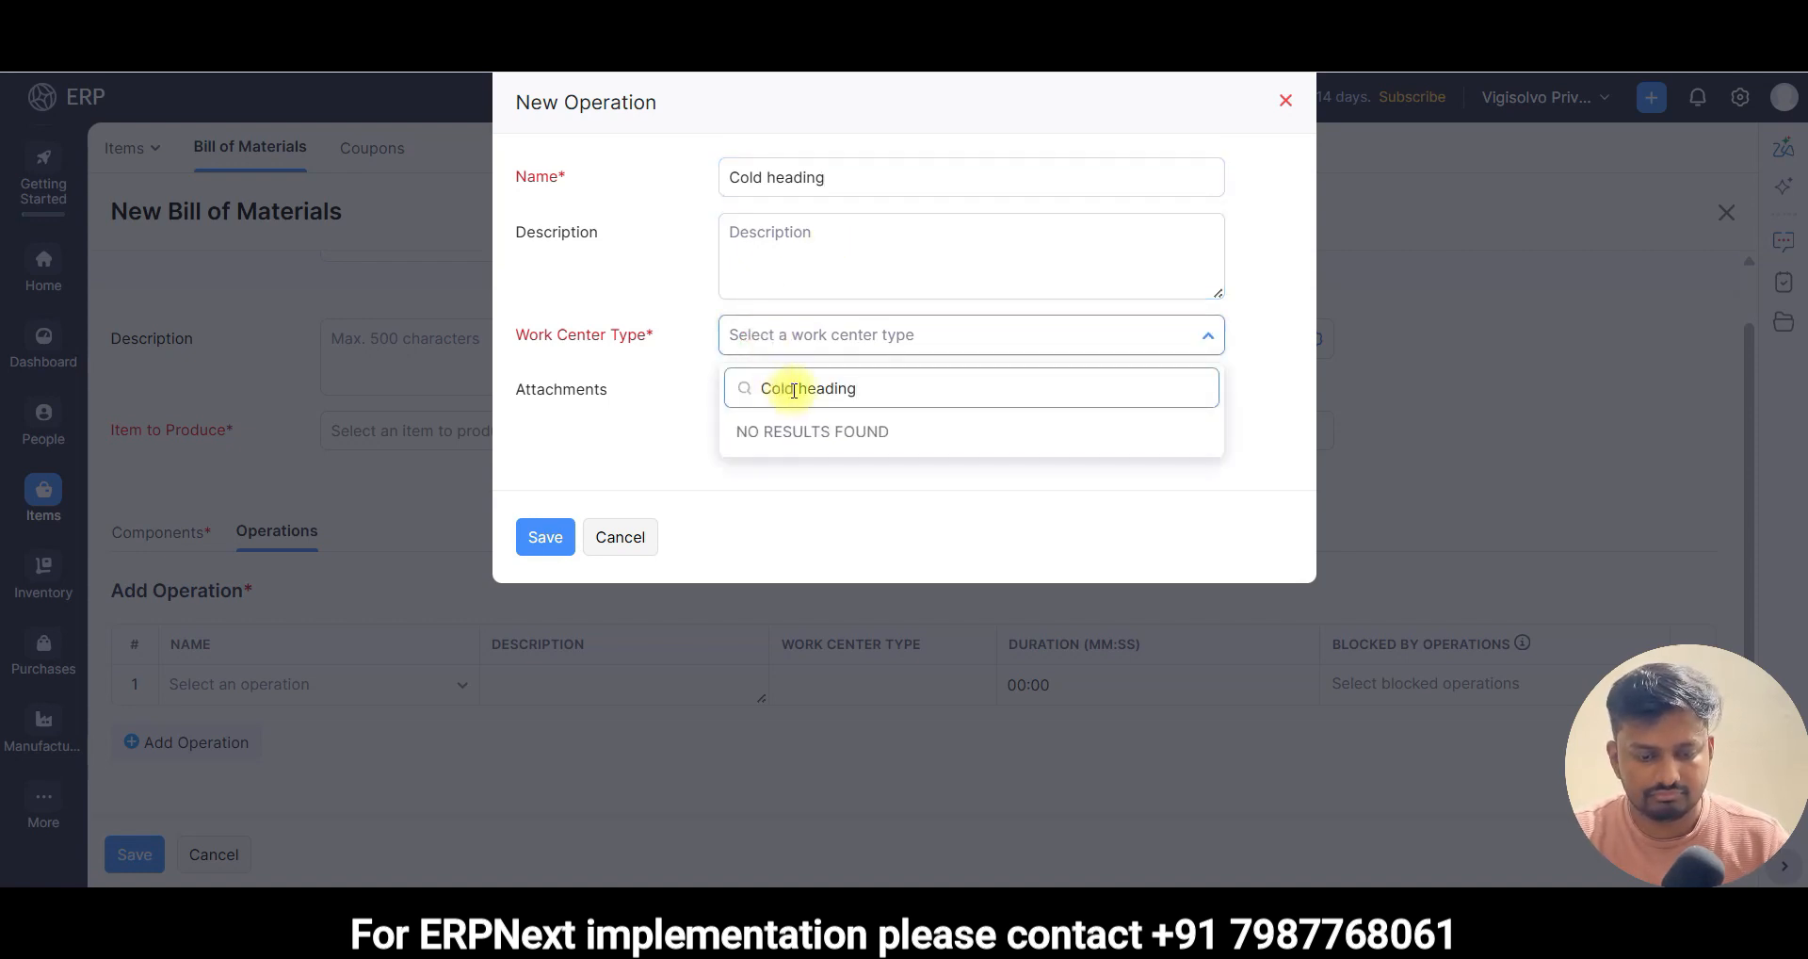
{"action": "left_click", "coordinate": [807, 345]}
{"action": "left_click", "coordinate": [808, 345]}
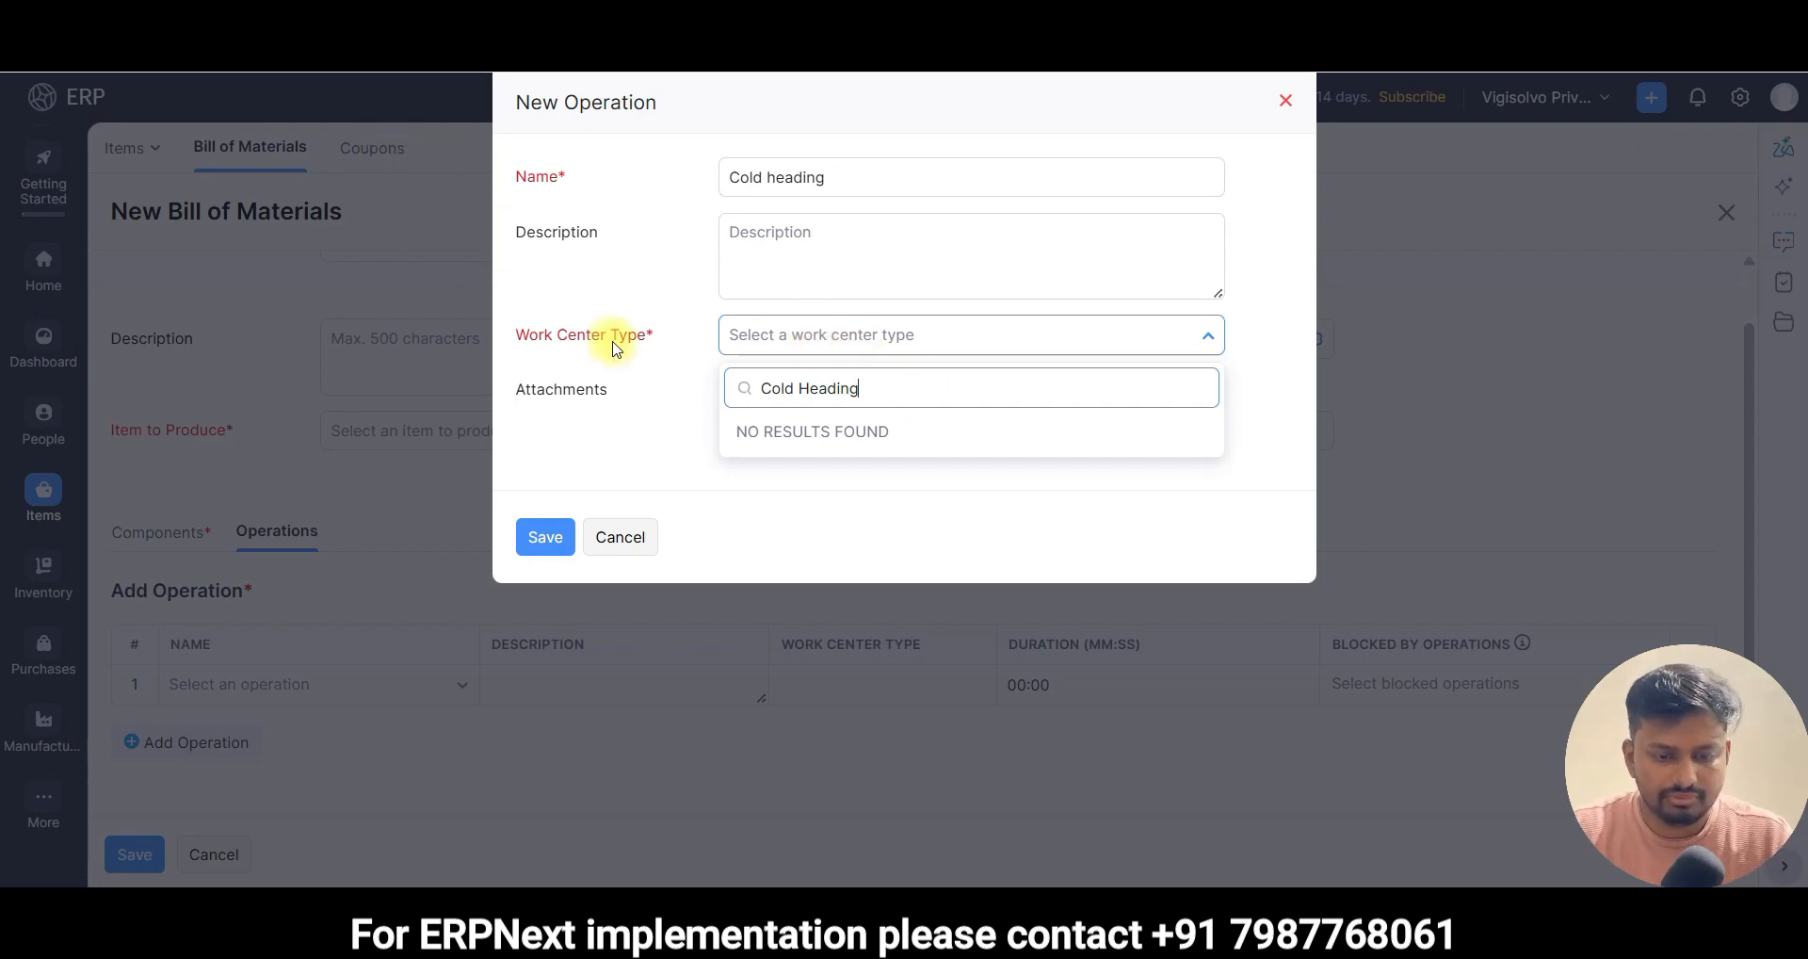
{"action": "left_click", "coordinate": [683, 344]}
{"action": "left_click", "coordinate": [1285, 100]}
- Set the quantity to 1, the item to produce to M10 × 50mm Hex Head Bolt and the name to "M10 x 50mm Hex Head Bolt"
{"action": "left_click", "coordinate": [1017, 419]}
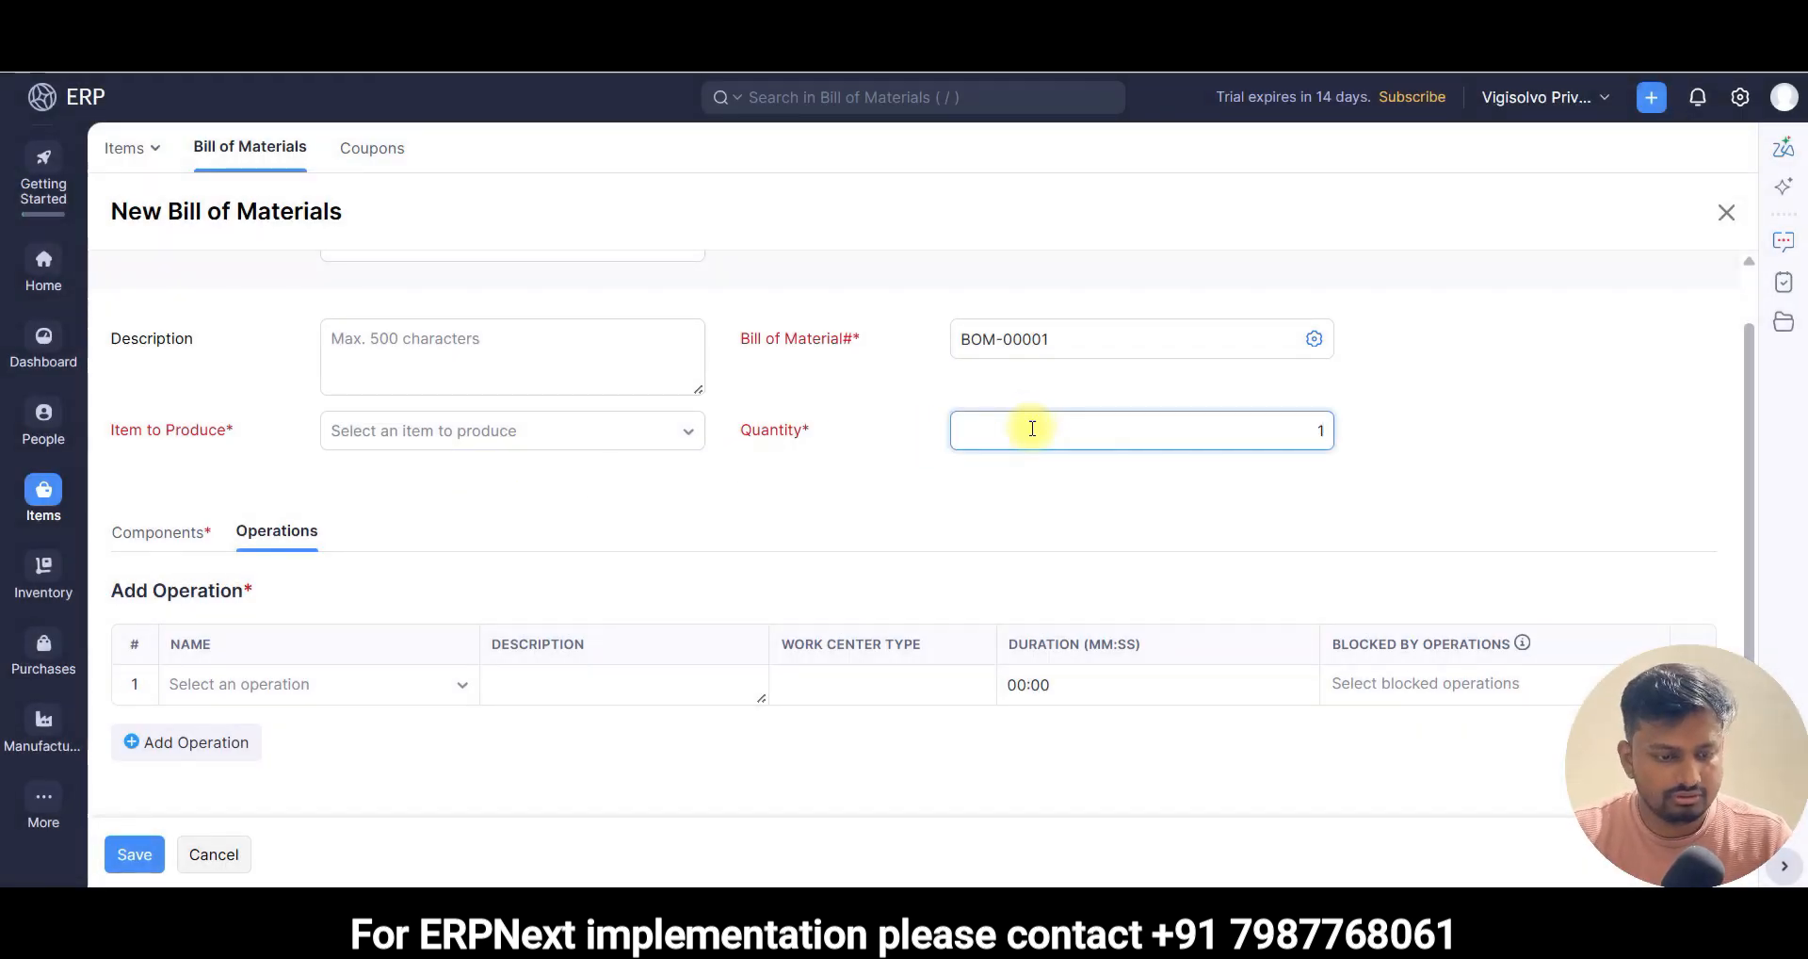
{"action": "scroll", "coordinate": [443, 424], "scroll_direction": "up", "scroll_amount": 1}
{"action": "left_click", "coordinate": [484, 490]}
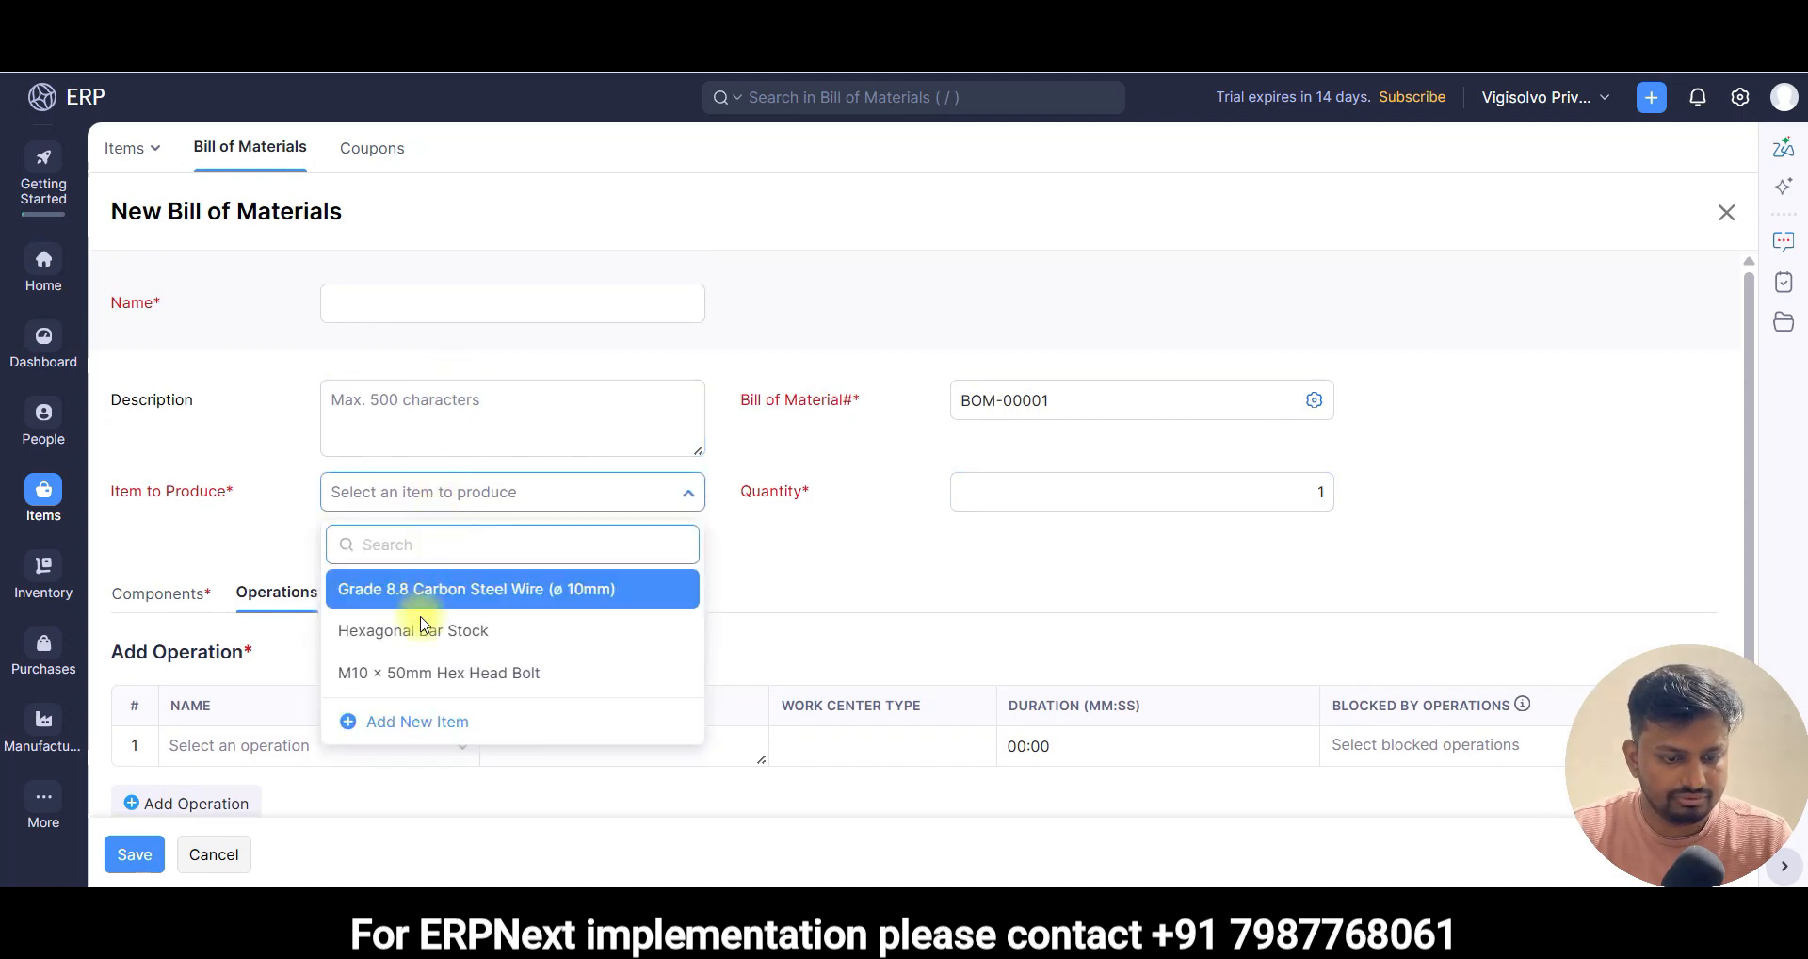
{"action": "left_click", "coordinate": [417, 672]}
{"action": "left_click", "coordinate": [471, 309]}
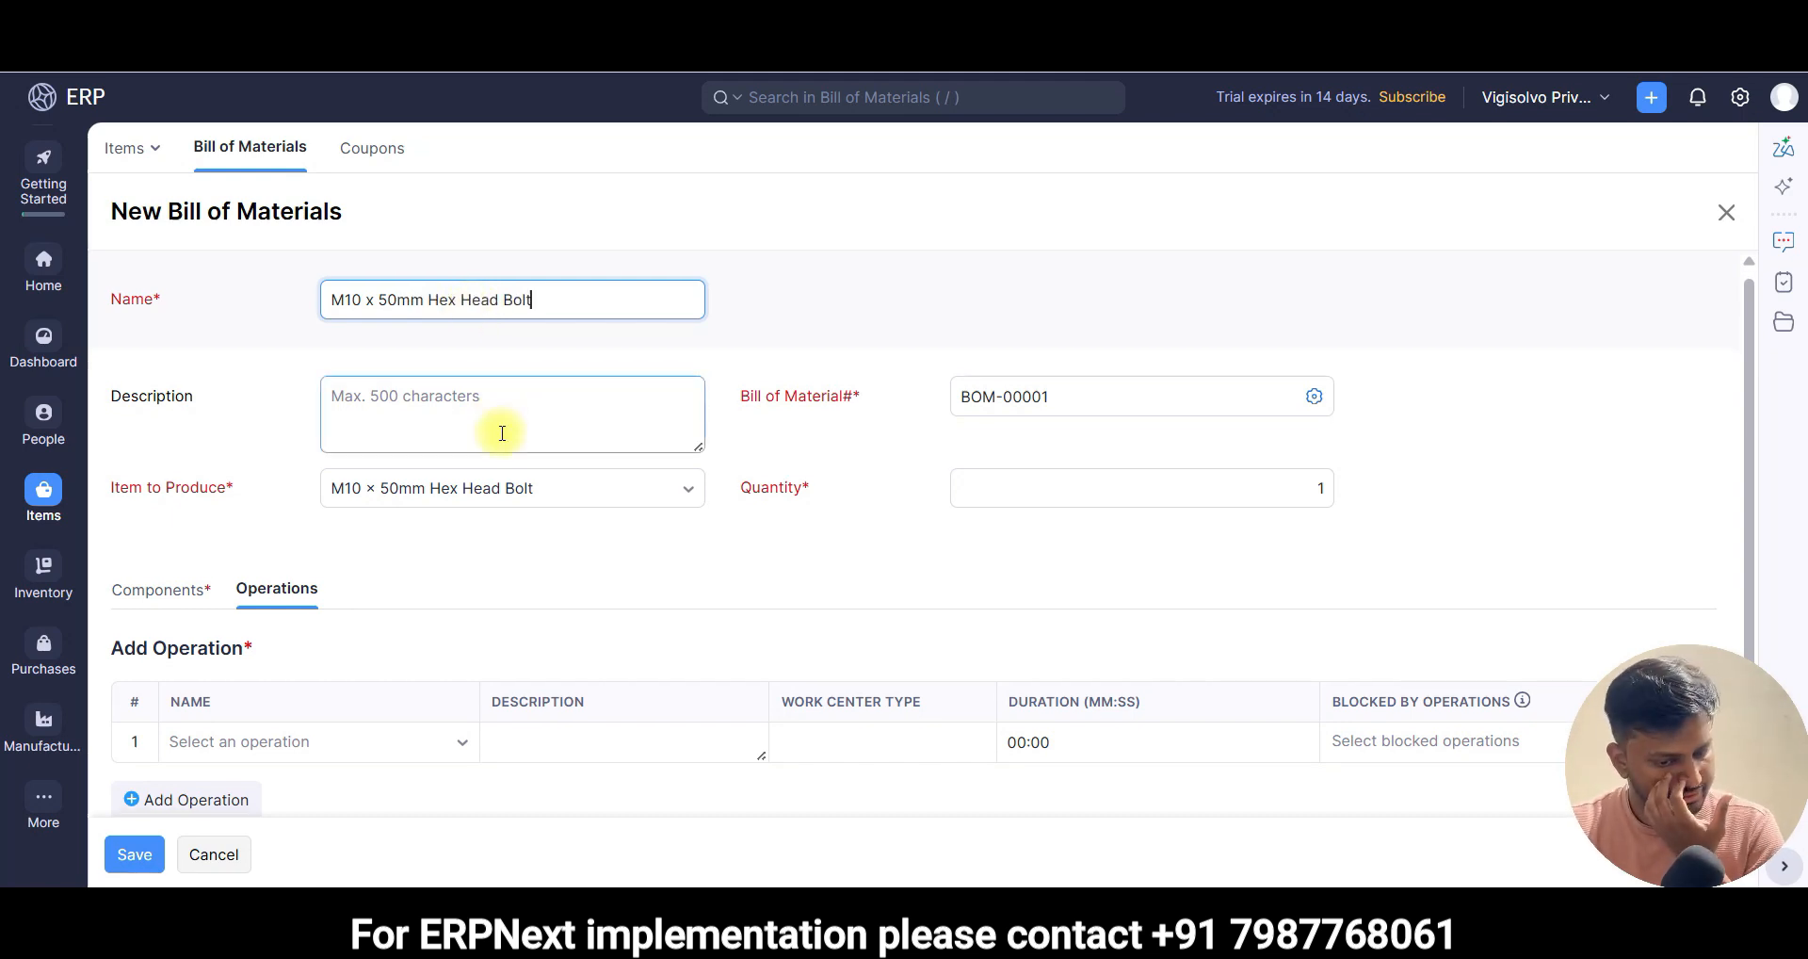
- Check the operations table and the blank new operation form, closing the form without entering anything
{"action": "scroll", "coordinate": [888, 705], "scroll_direction": "down", "scroll_amount": 1}
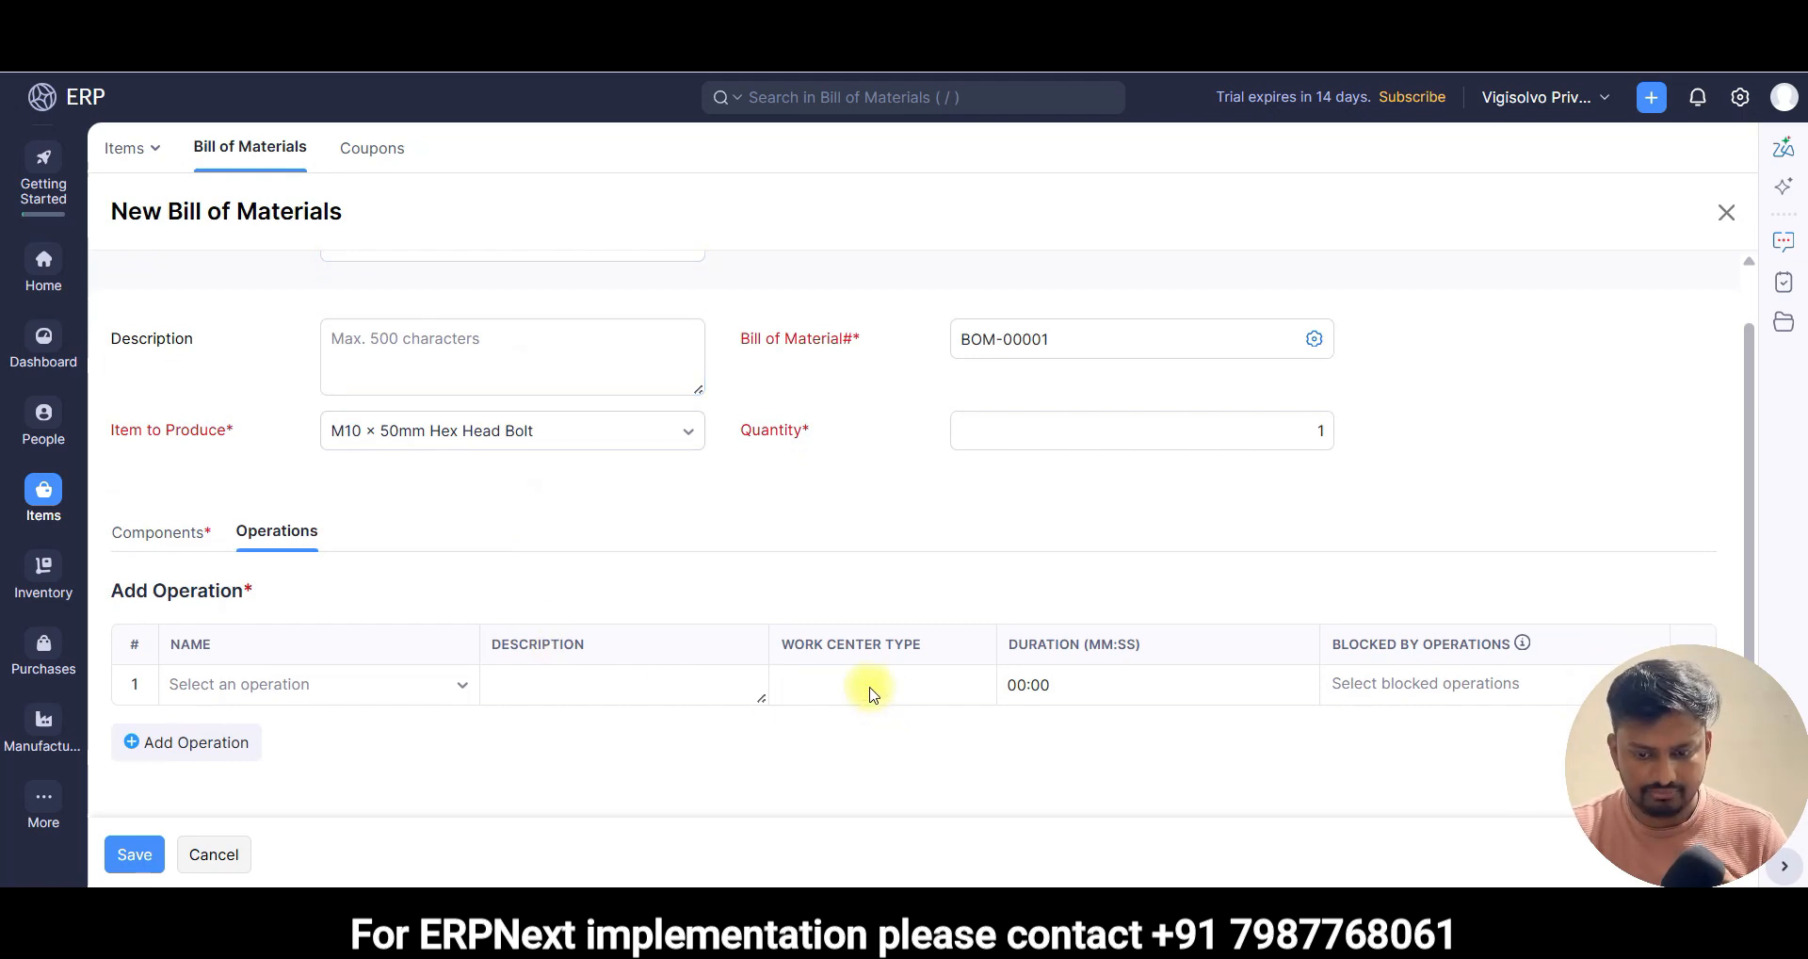
{"action": "left_click", "coordinate": [1465, 694]}
{"action": "left_click", "coordinate": [390, 697]}
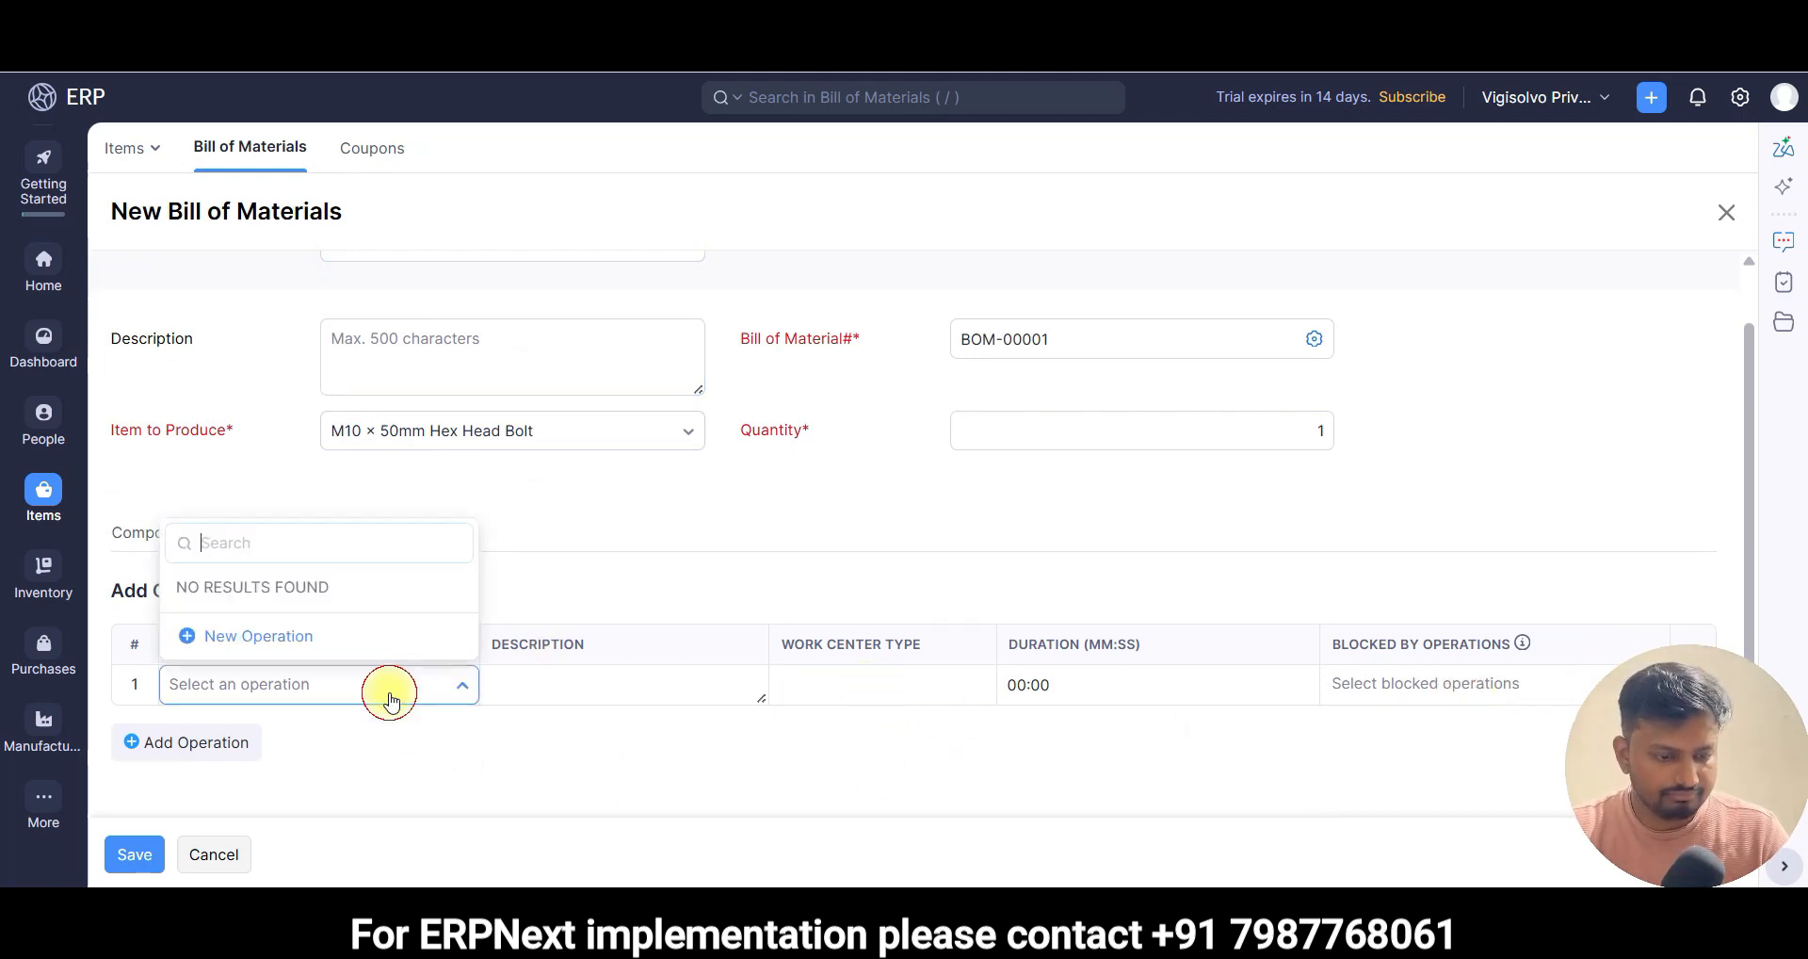
{"action": "left_click", "coordinate": [333, 628]}
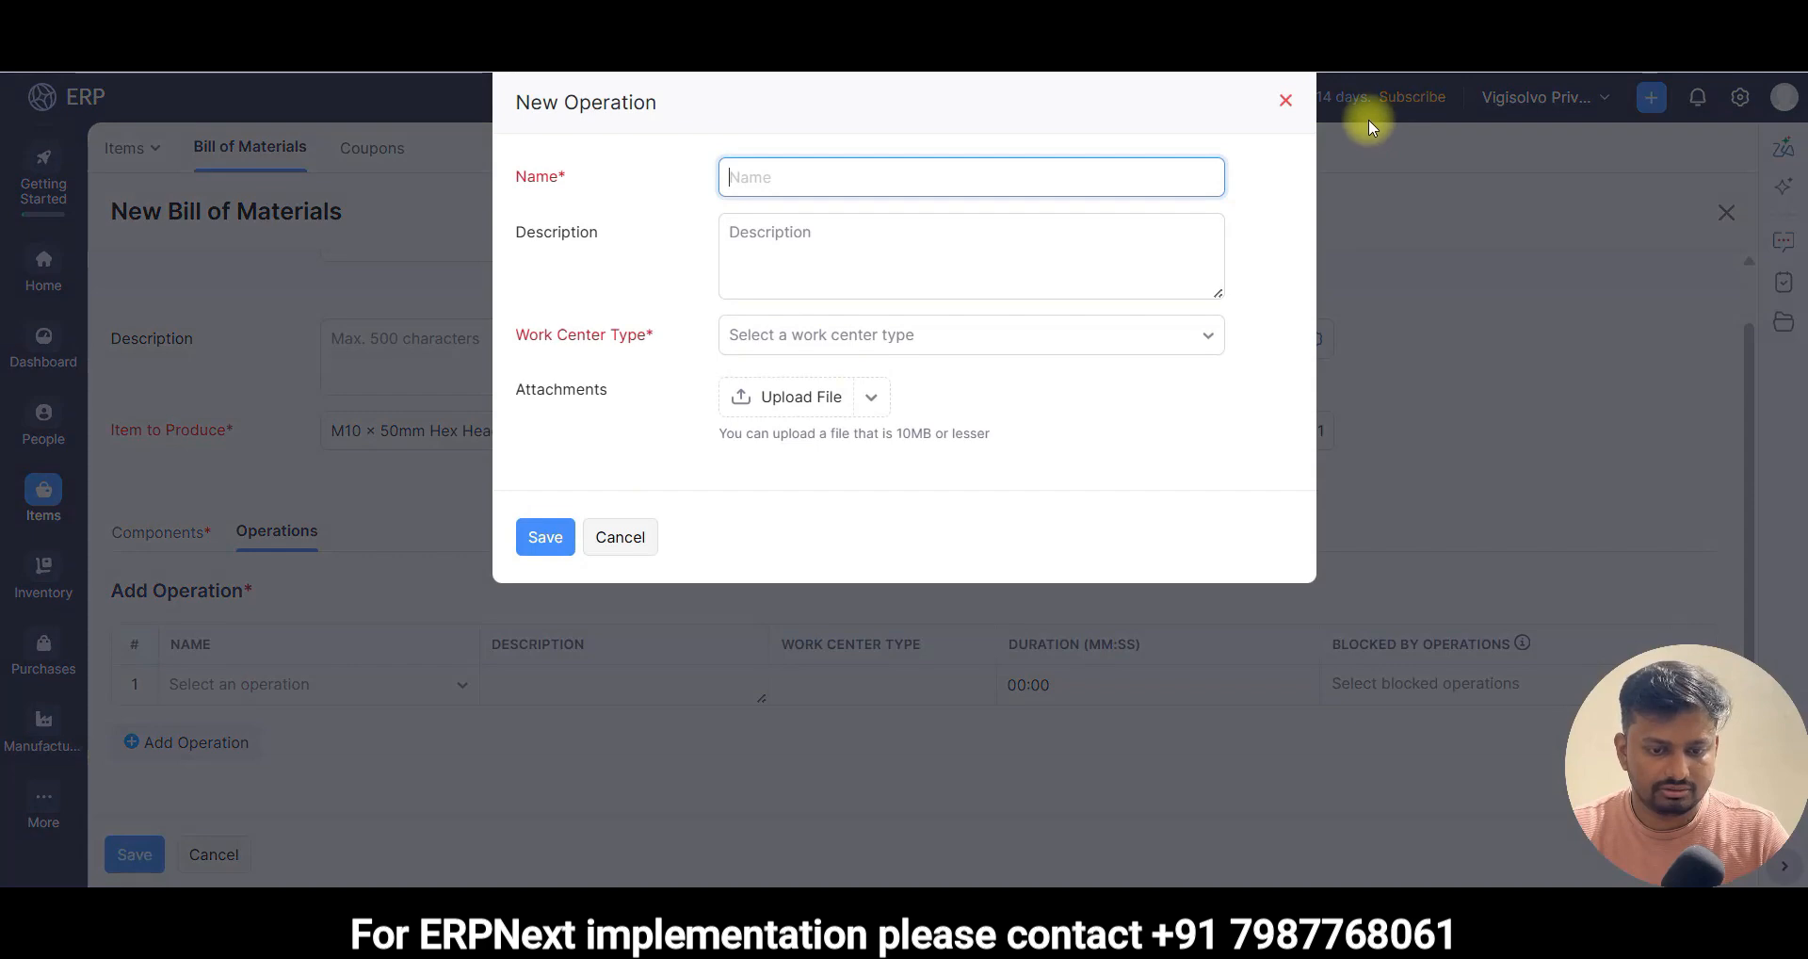
{"action": "left_click", "coordinate": [1286, 101]}
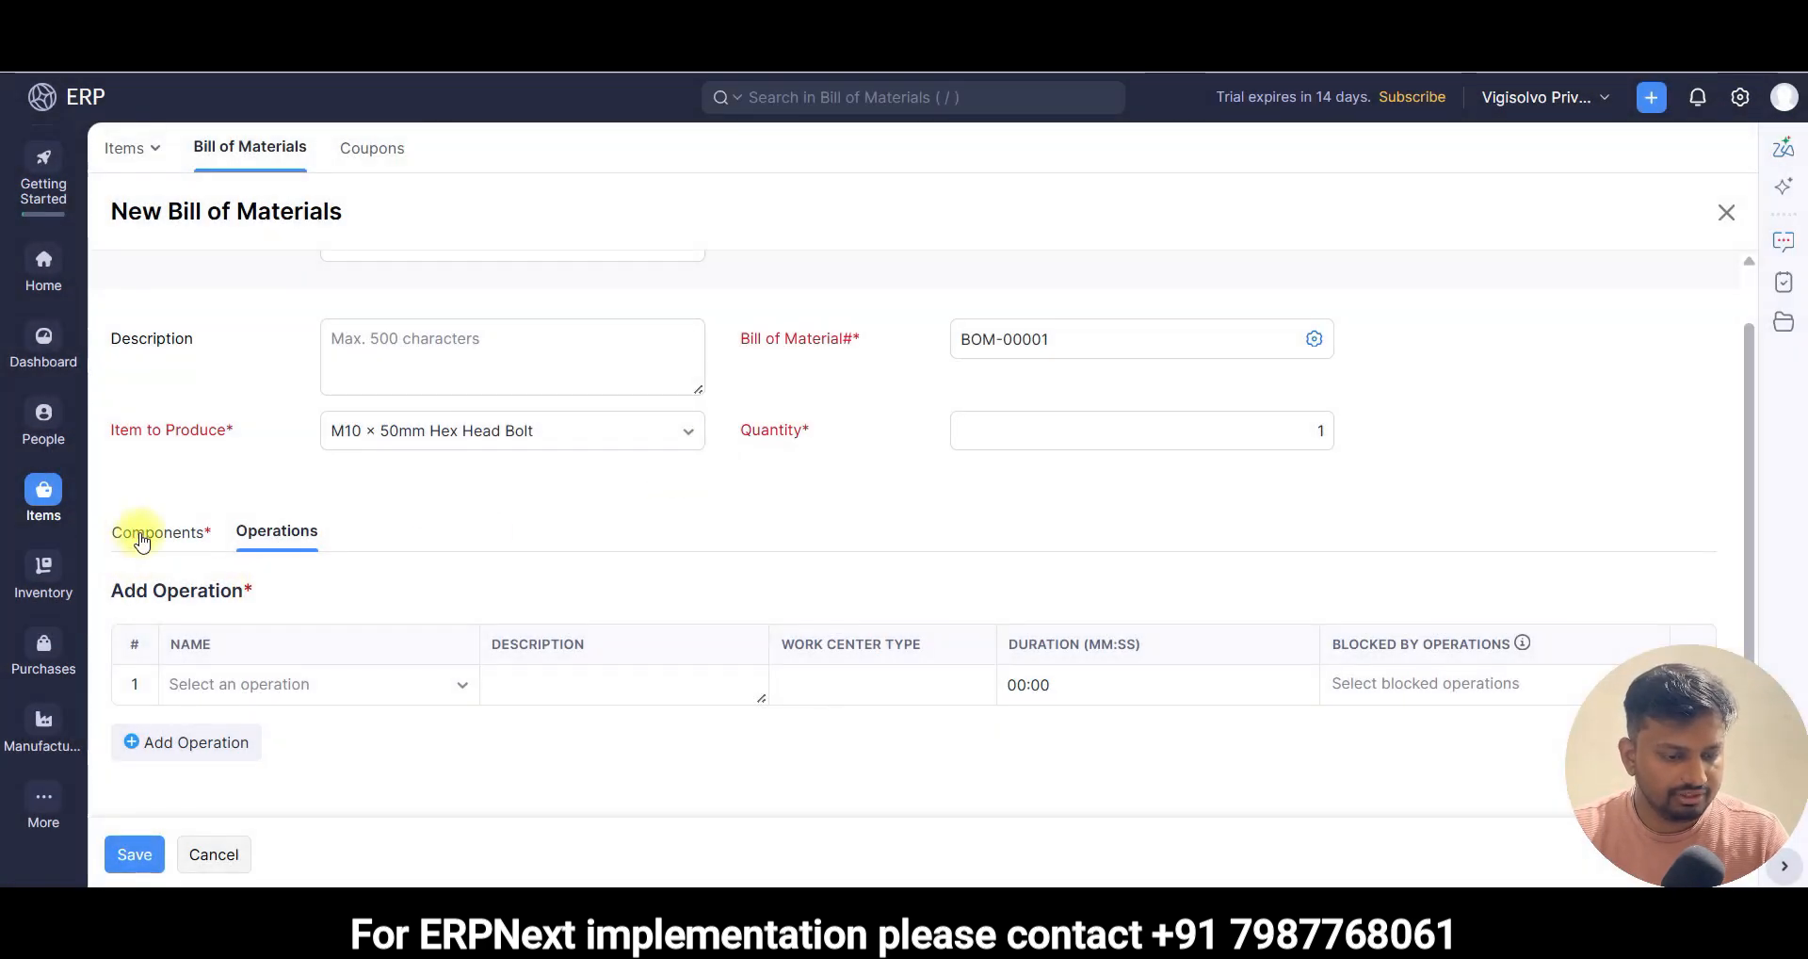
{"action": "left_click", "coordinate": [142, 535]}
{"action": "left_click", "coordinate": [301, 542]}
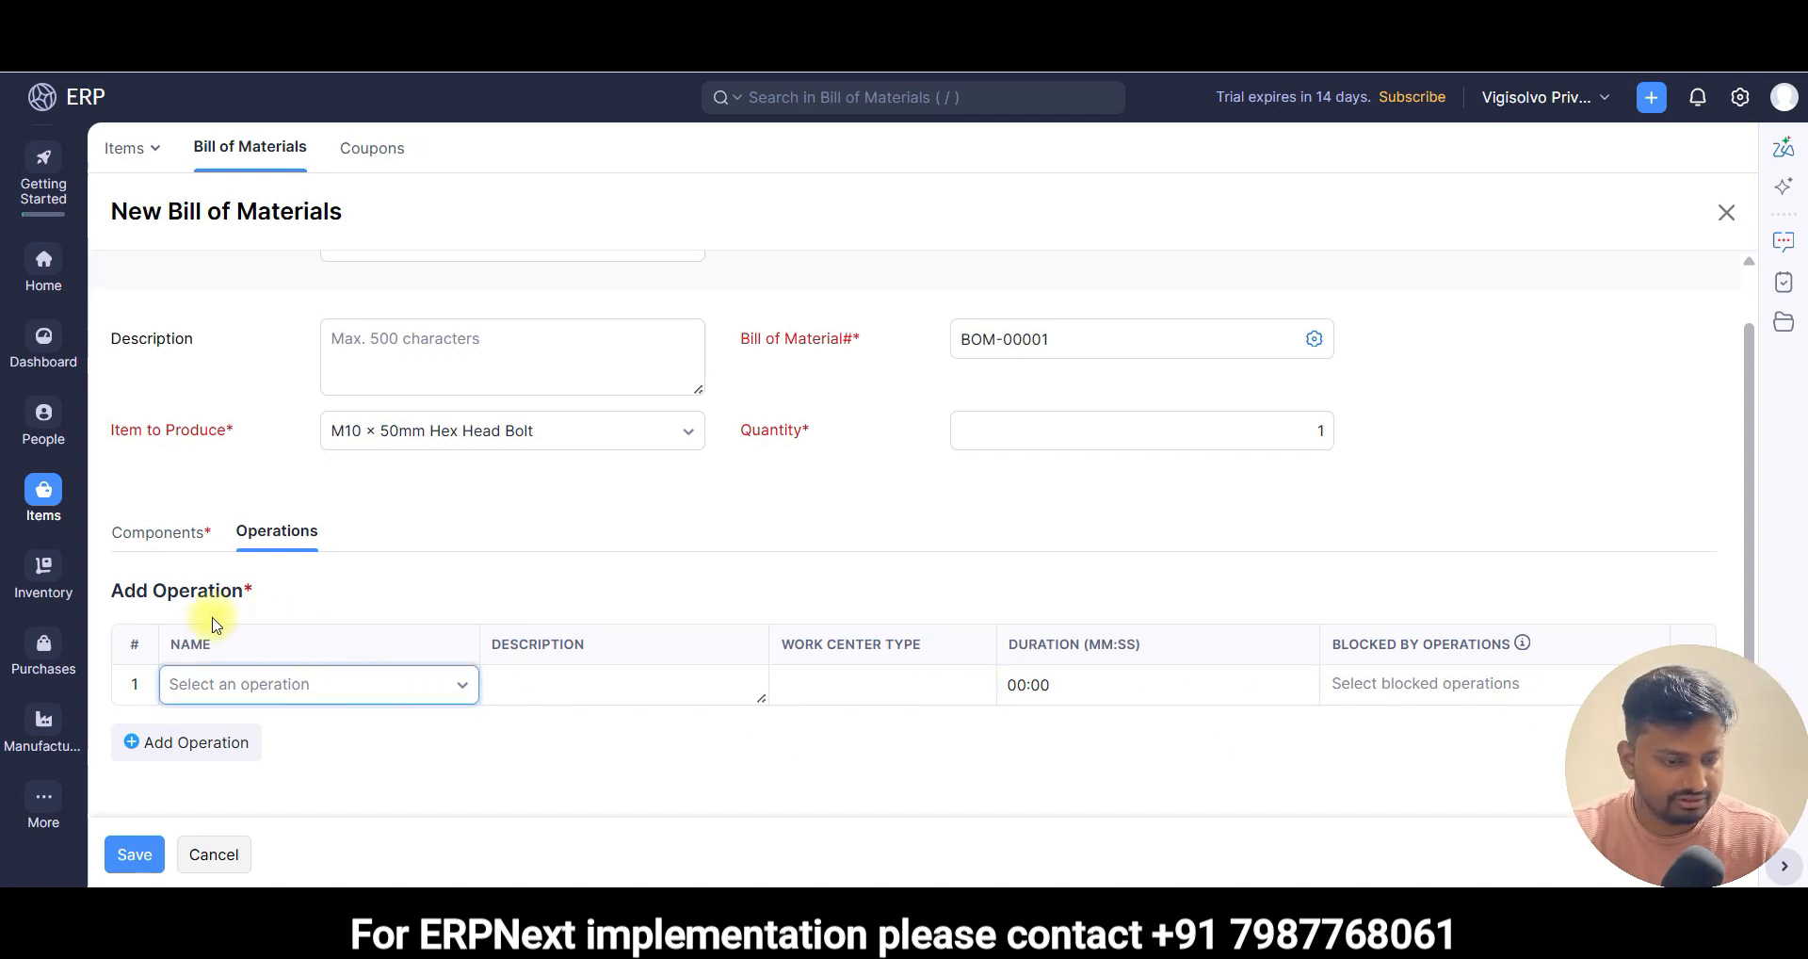
- Add Grade 8.8 Carbon Steel Wire (ø 10mm) as the first component with a quantity of 0.075 kg
{"action": "left_click", "coordinate": [150, 534]}
{"action": "left_click", "coordinate": [292, 685]}
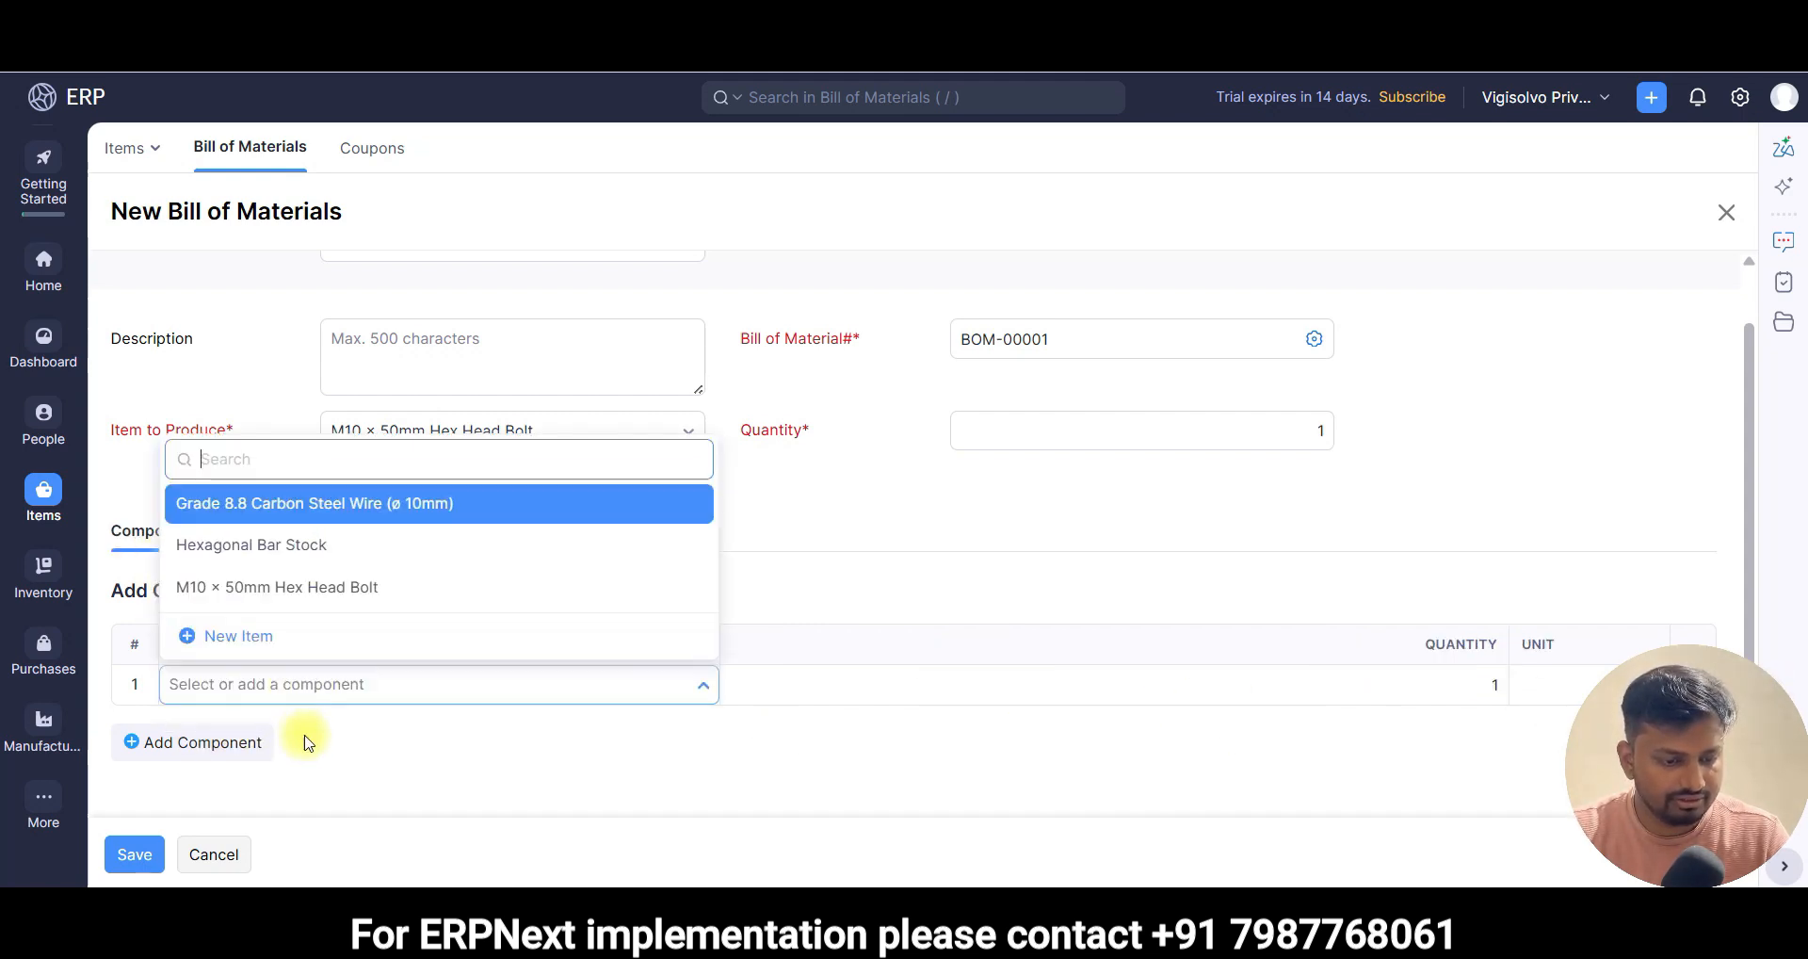
{"action": "left_click", "coordinate": [329, 503]}
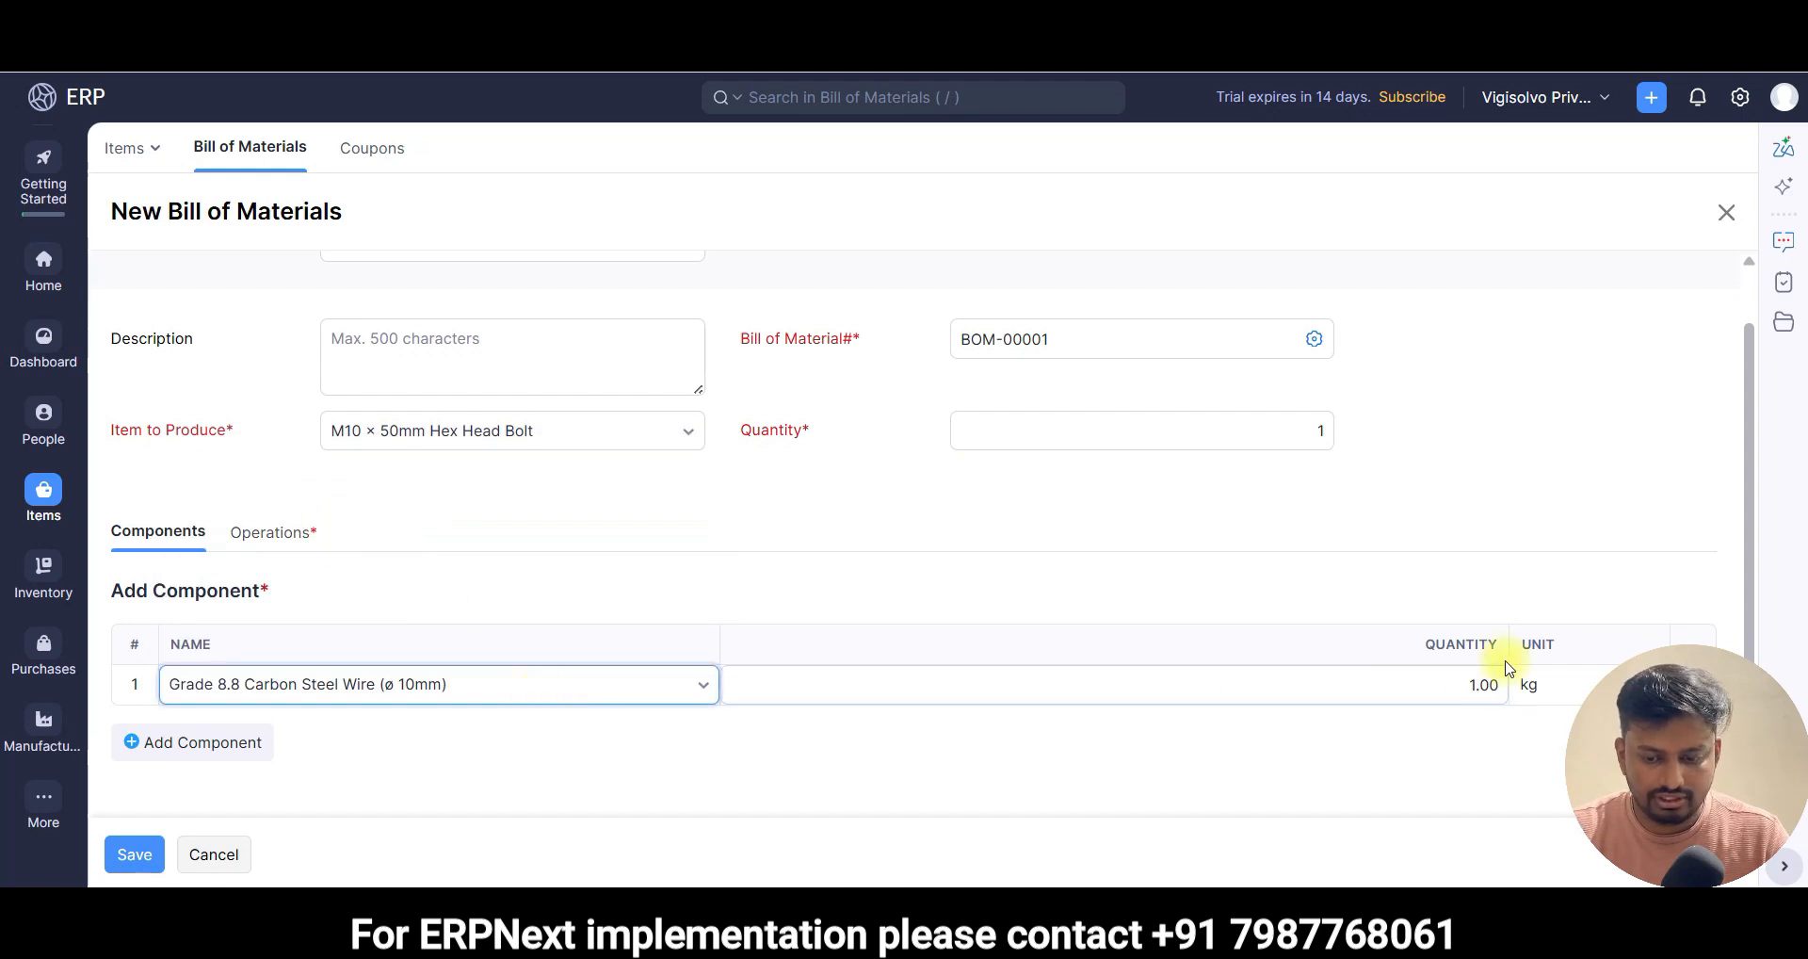
{"action": "left_click", "coordinate": [1453, 680]}
{"action": "type", "text": "0.075"}
{"action": "key", "text": "Tab"}
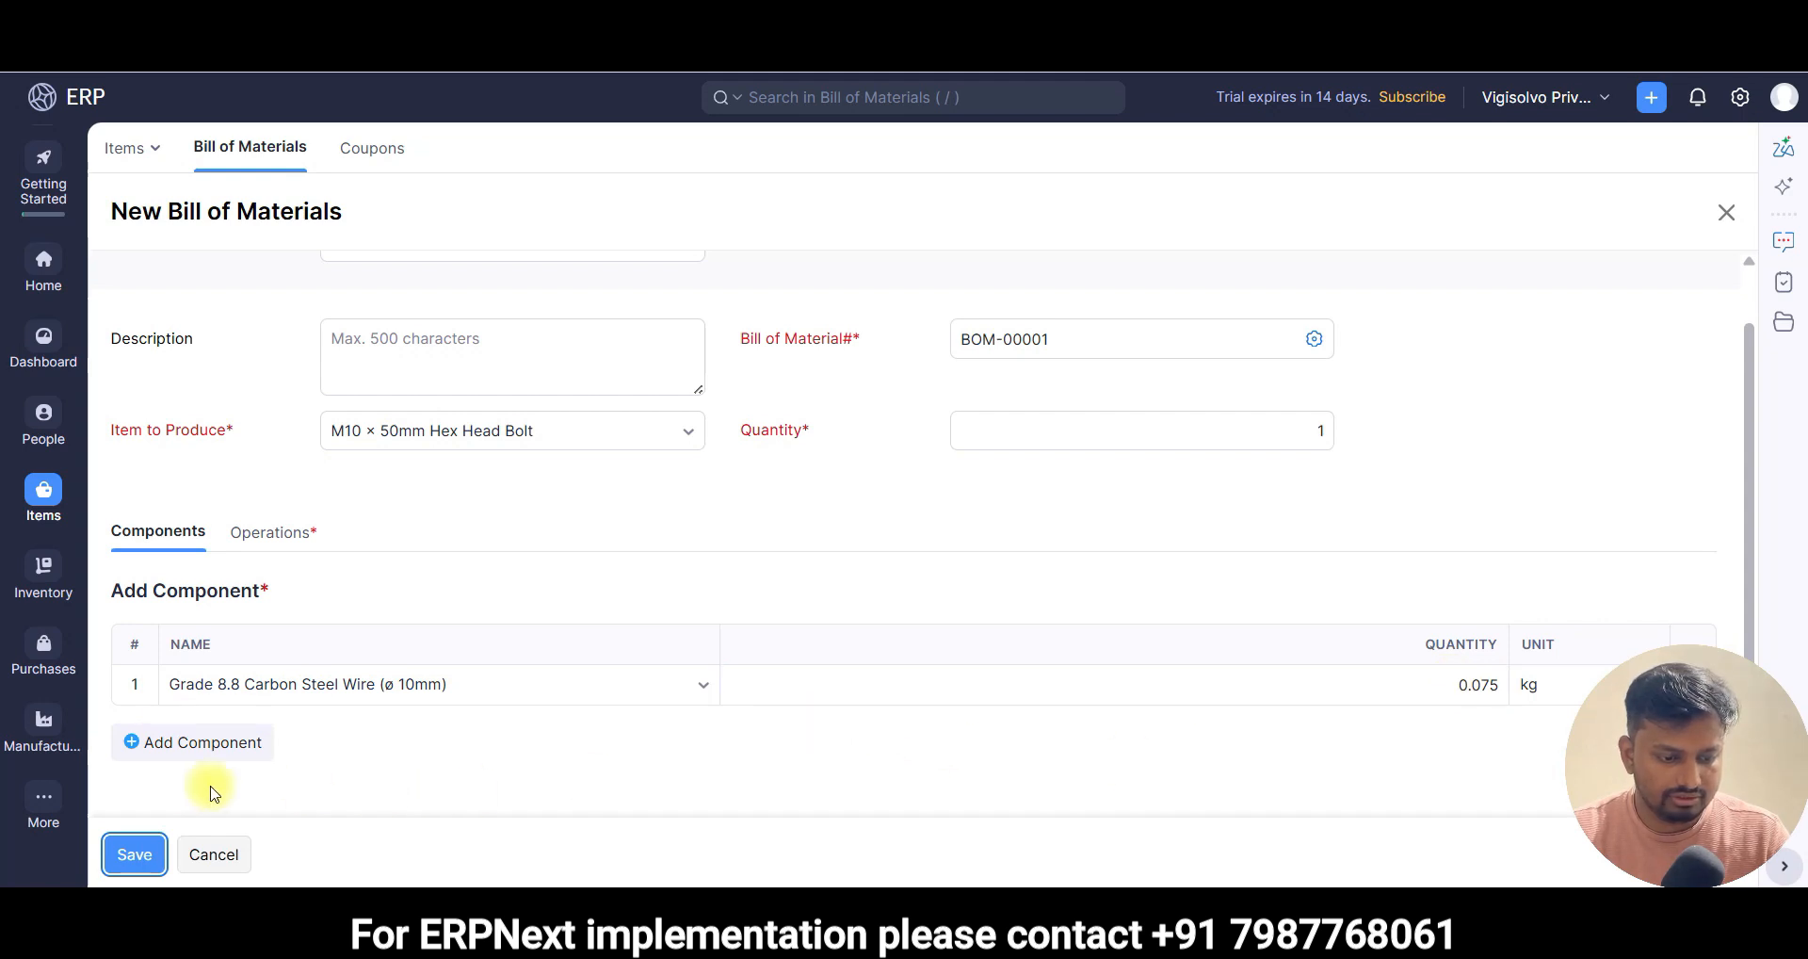
- Add Hexagonal Bar Stock as the second component with a quantity of 0.02 kg
{"action": "left_click", "coordinate": [162, 743]}
{"action": "left_click", "coordinate": [355, 733]}
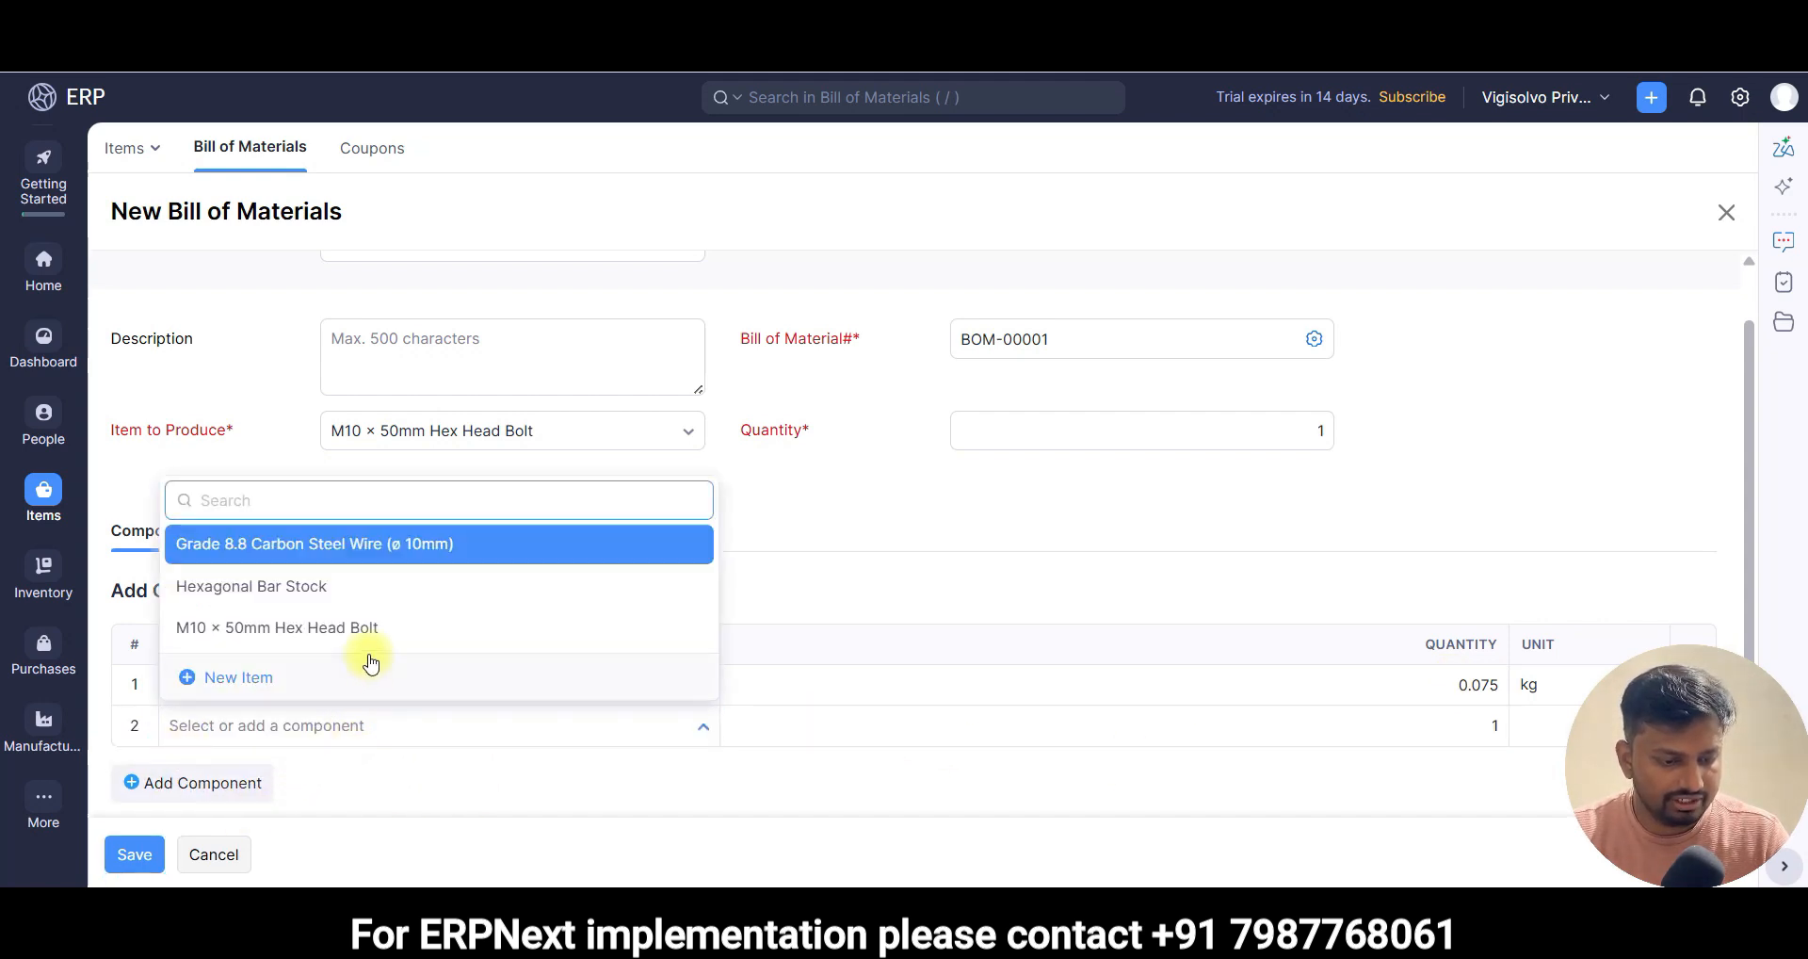
{"action": "left_click", "coordinate": [365, 603]}
{"action": "left_click", "coordinate": [1269, 723]}
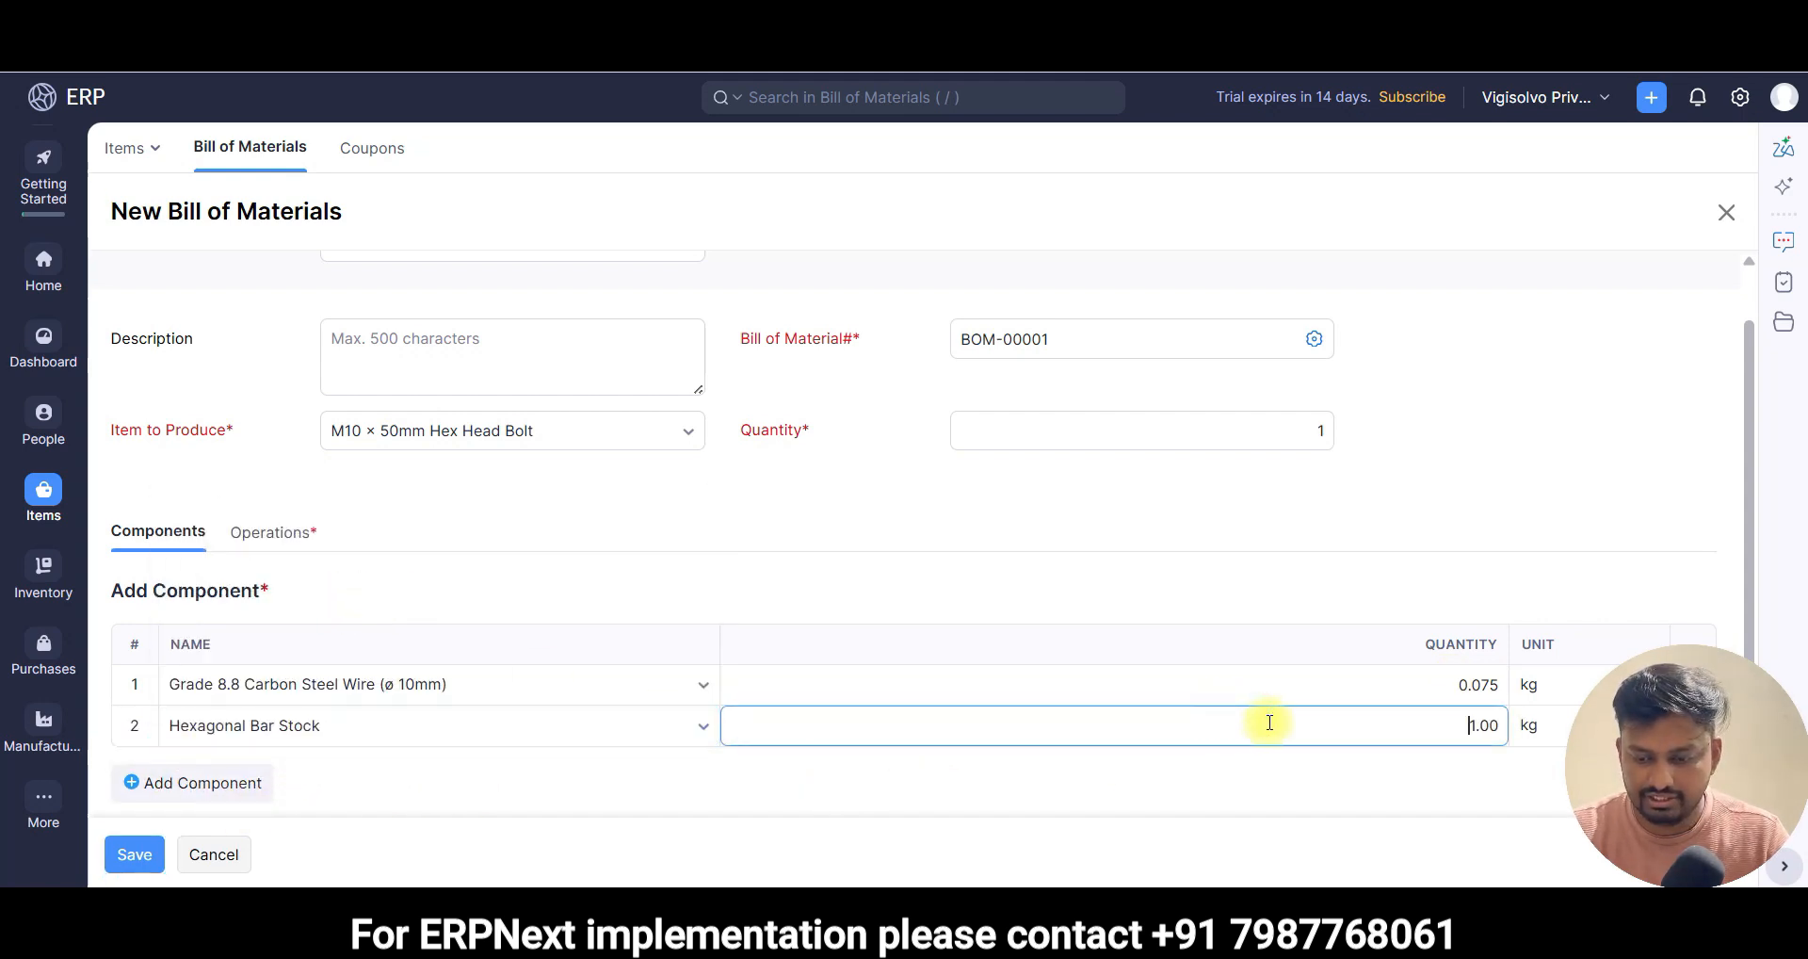
{"action": "type", "text": ".02"}
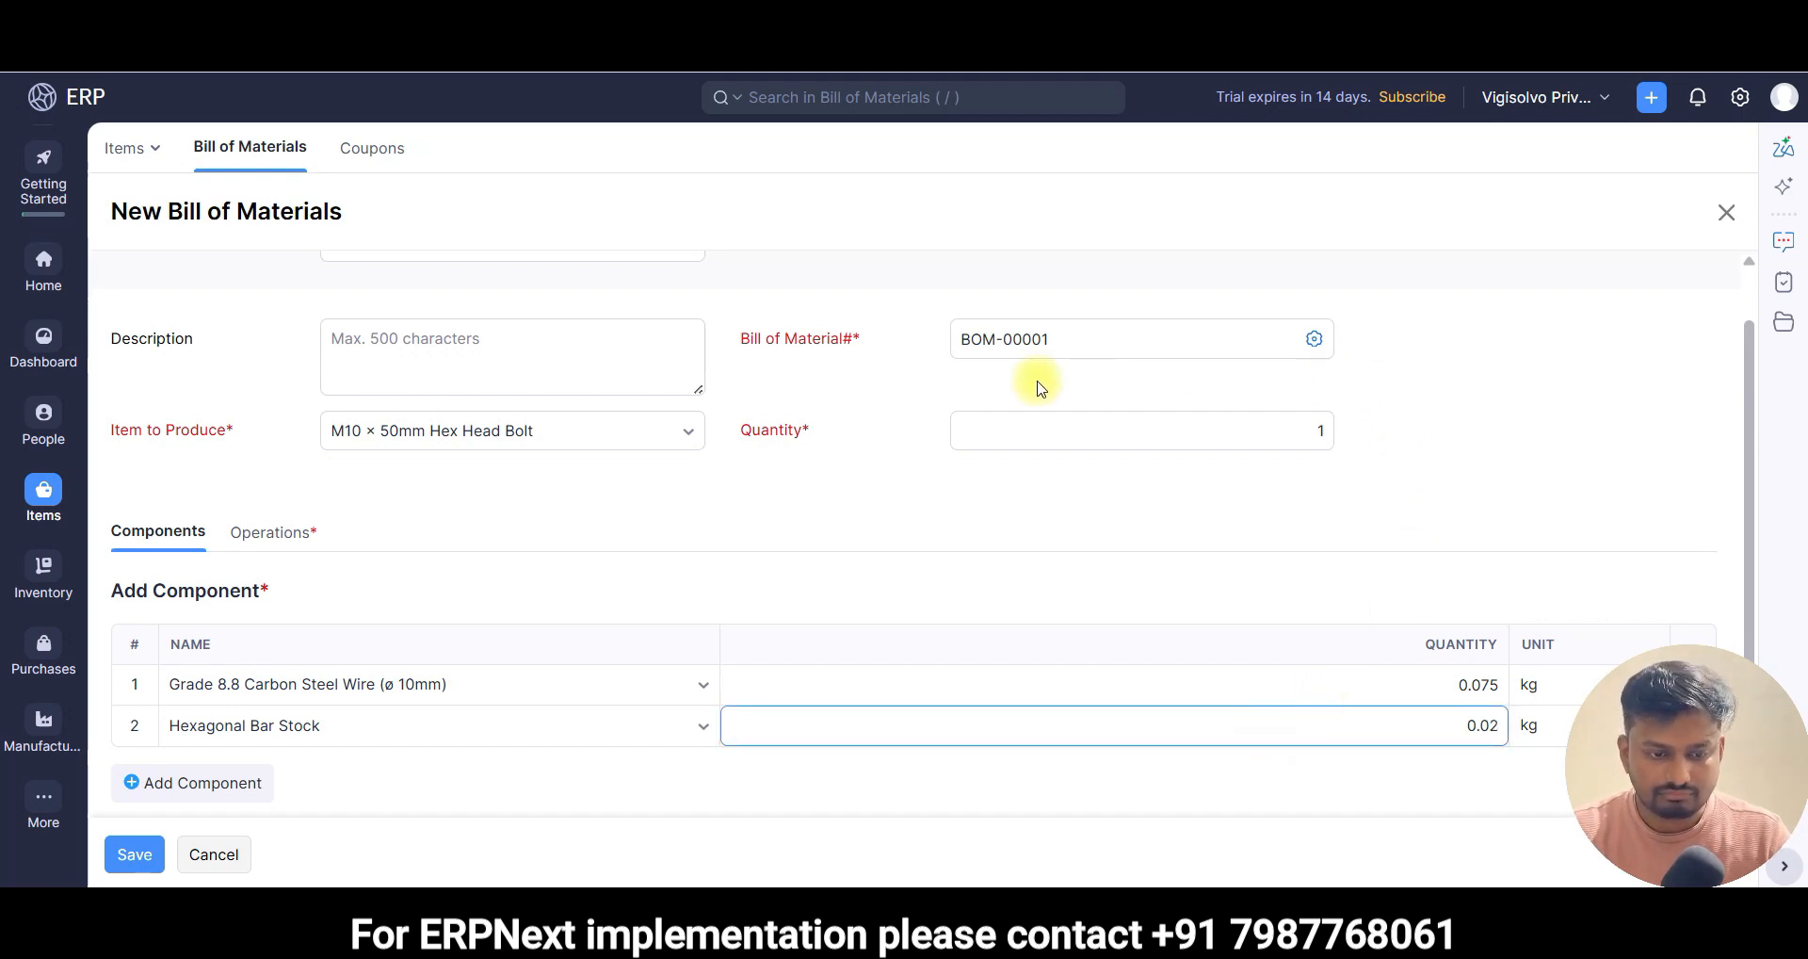
- Try to save the bill of materials with its two components and no operation
{"action": "key", "text": "ctrl+s"}
{"action": "scroll", "coordinate": [968, 423], "scroll_direction": "up", "scroll_amount": 1}
{"action": "left_click", "coordinate": [825, 453]}
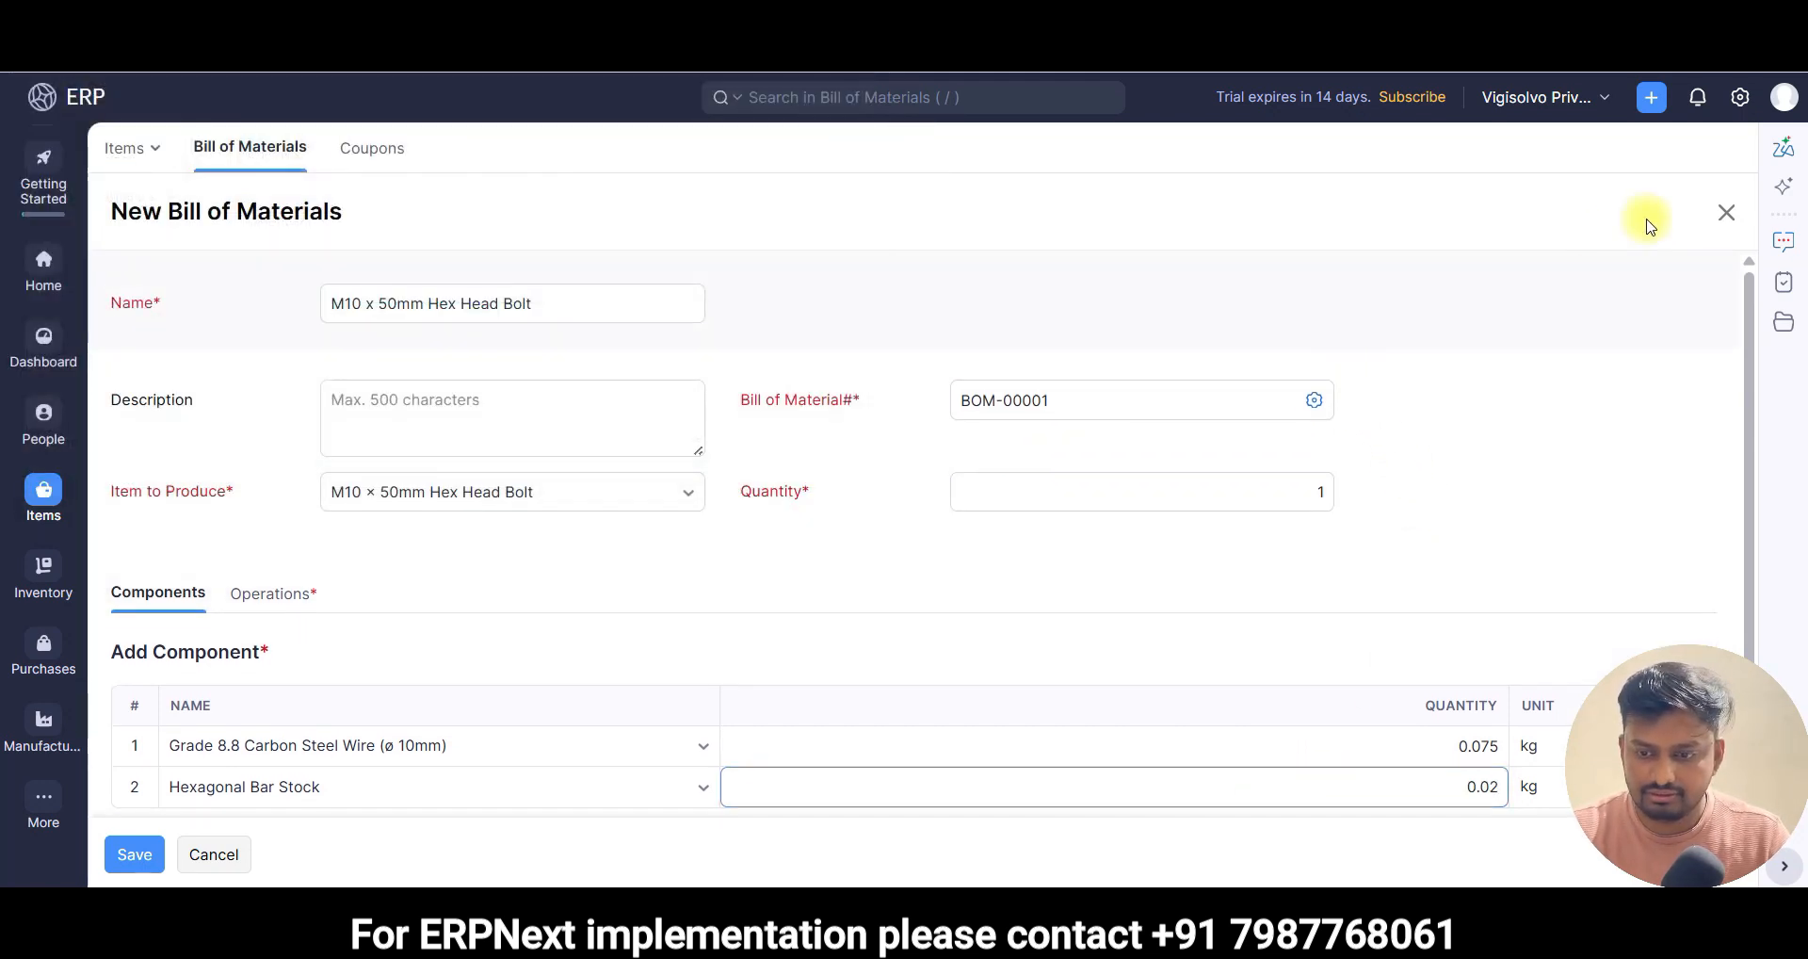
{"action": "scroll", "coordinate": [612, 358], "scroll_direction": "down", "scroll_amount": 1}
{"action": "left_click", "coordinate": [133, 852]}
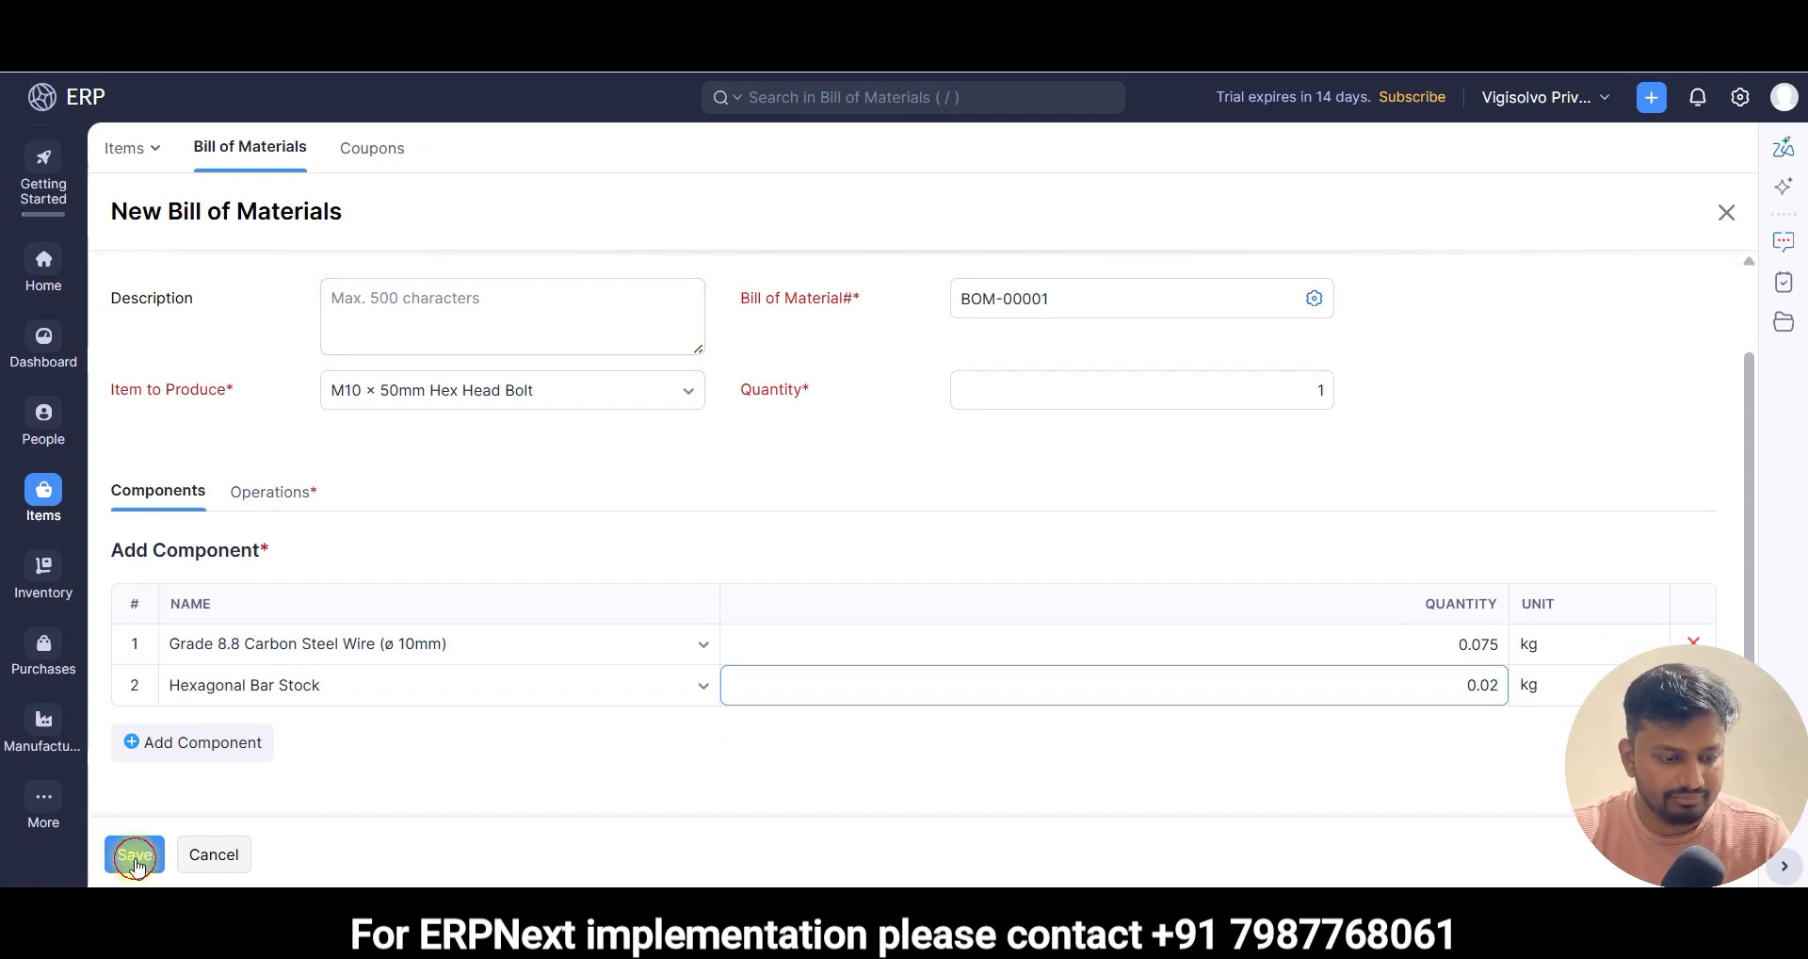
{"action": "scroll", "coordinate": [315, 355], "scroll_direction": "down", "scroll_amount": 2}
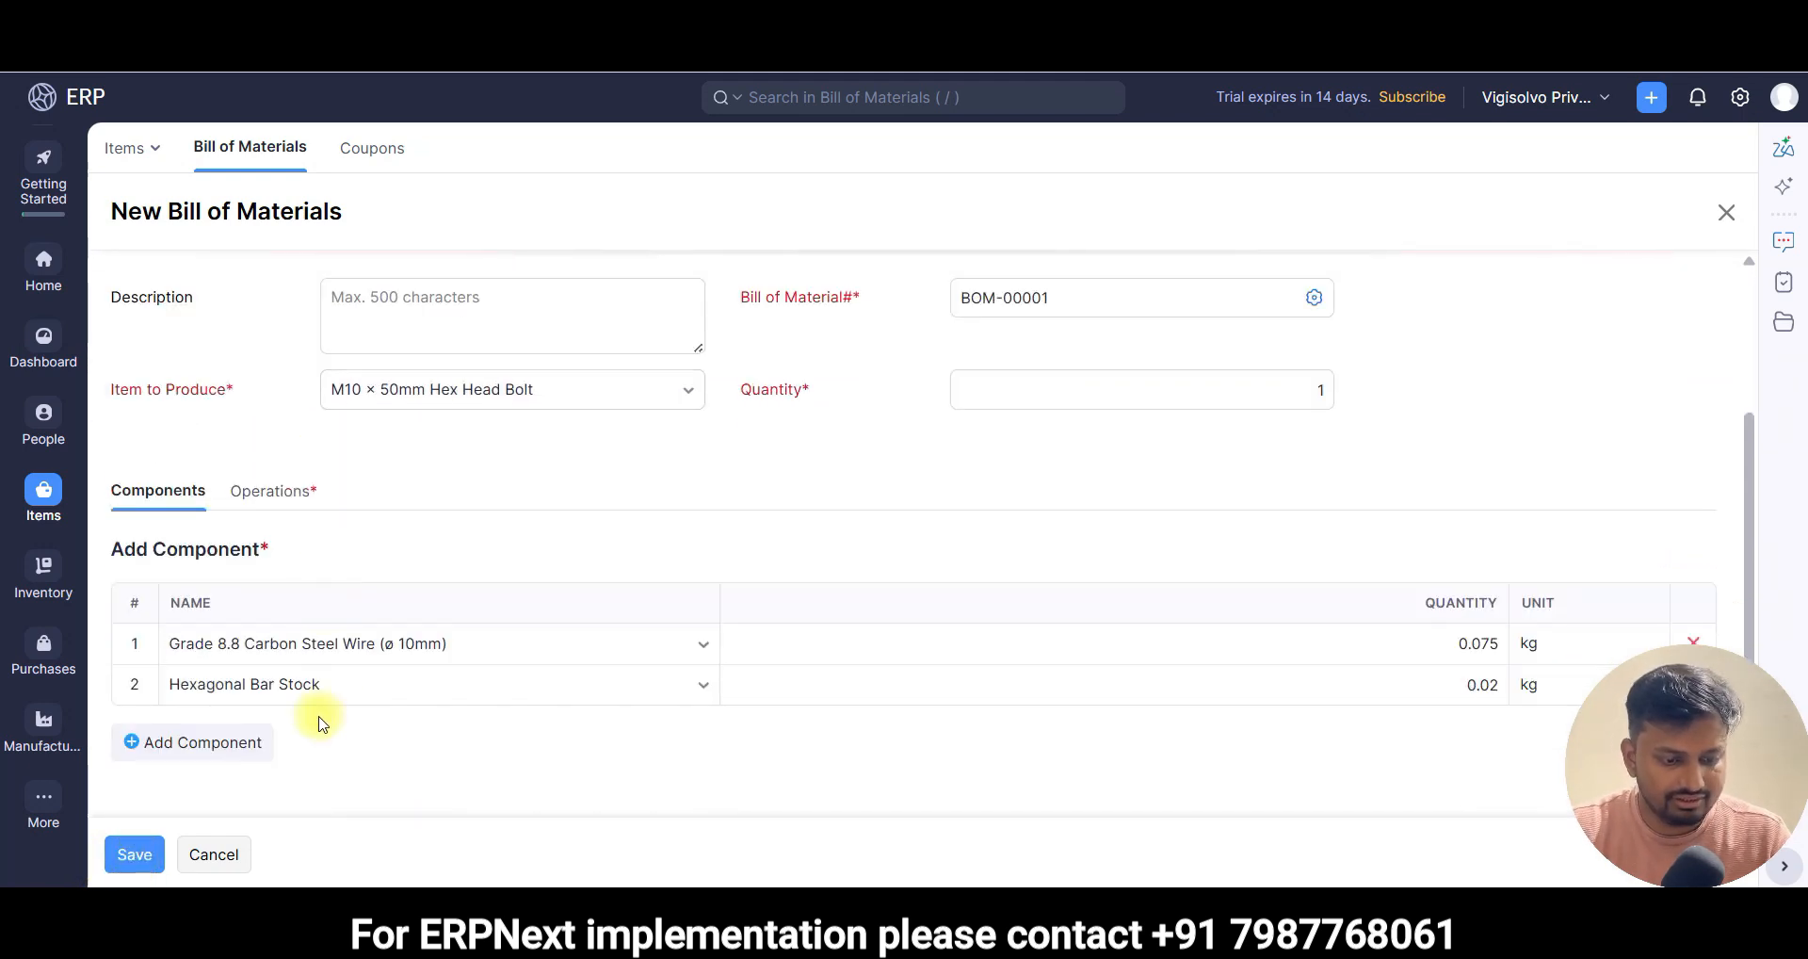
- Check the operation choices and the work center types offered for a new operation, then cancel its form
{"action": "left_click", "coordinate": [277, 497]}
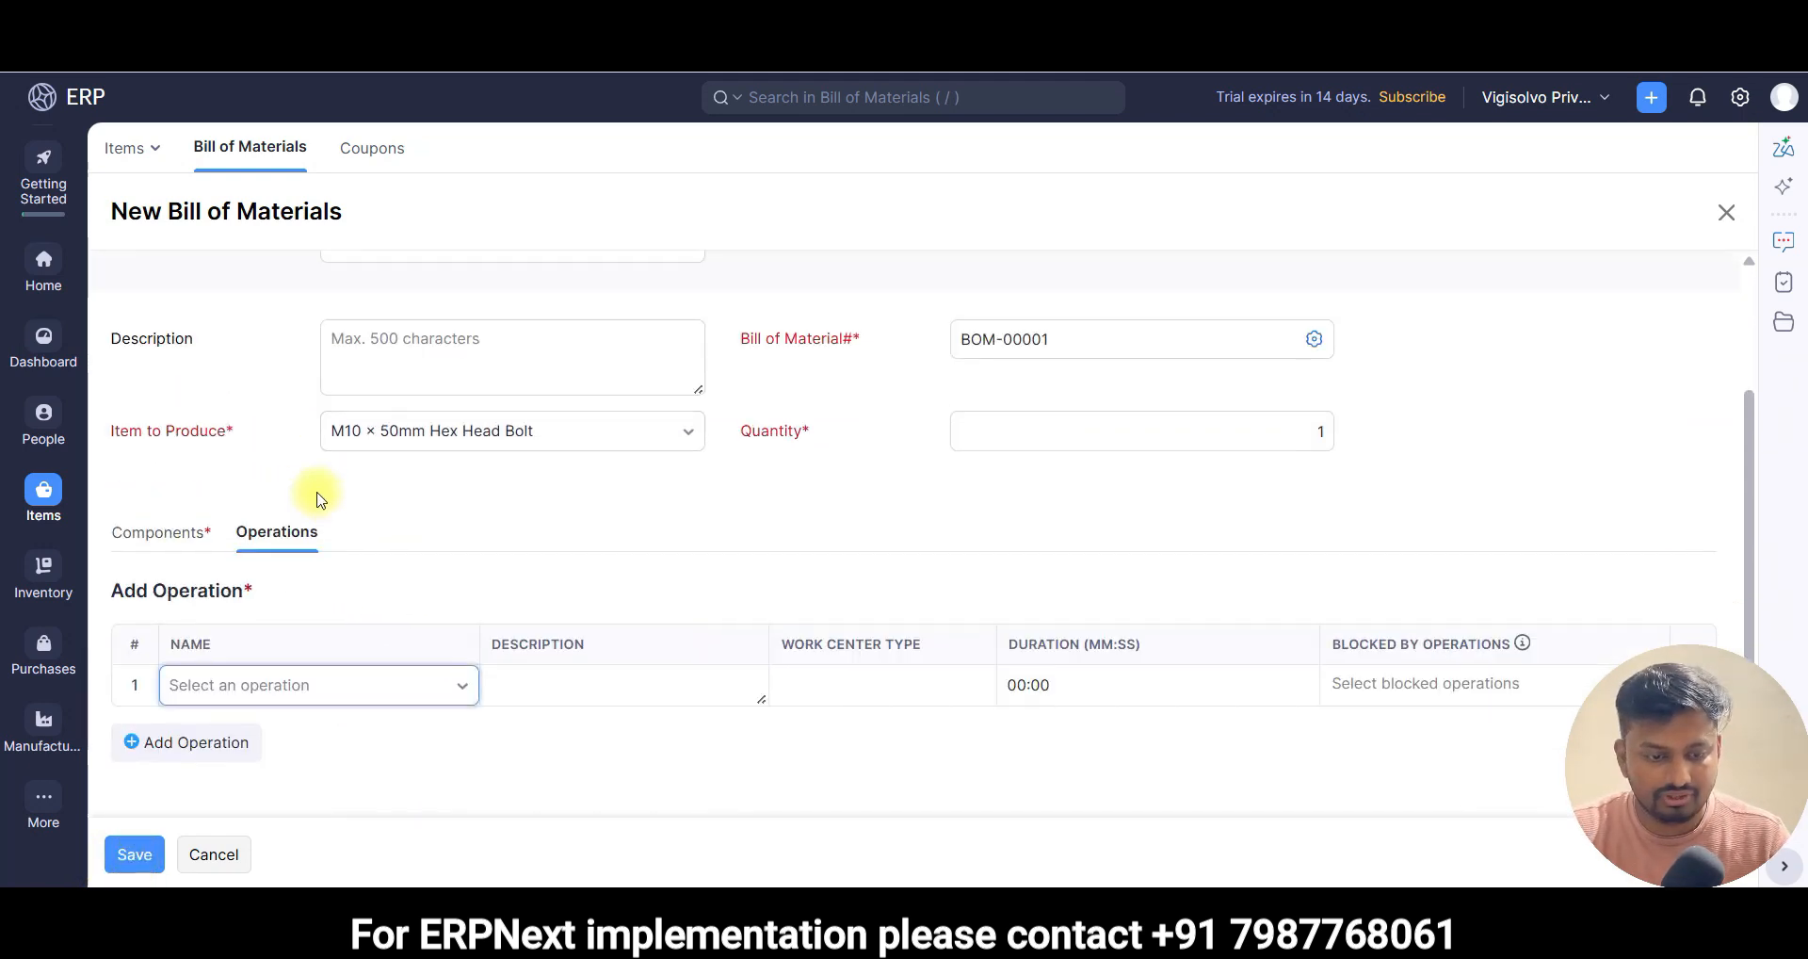
{"action": "scroll", "coordinate": [565, 461], "scroll_direction": "up", "scroll_amount": 2}
{"action": "scroll", "coordinate": [565, 461], "scroll_direction": "down", "scroll_amount": 2}
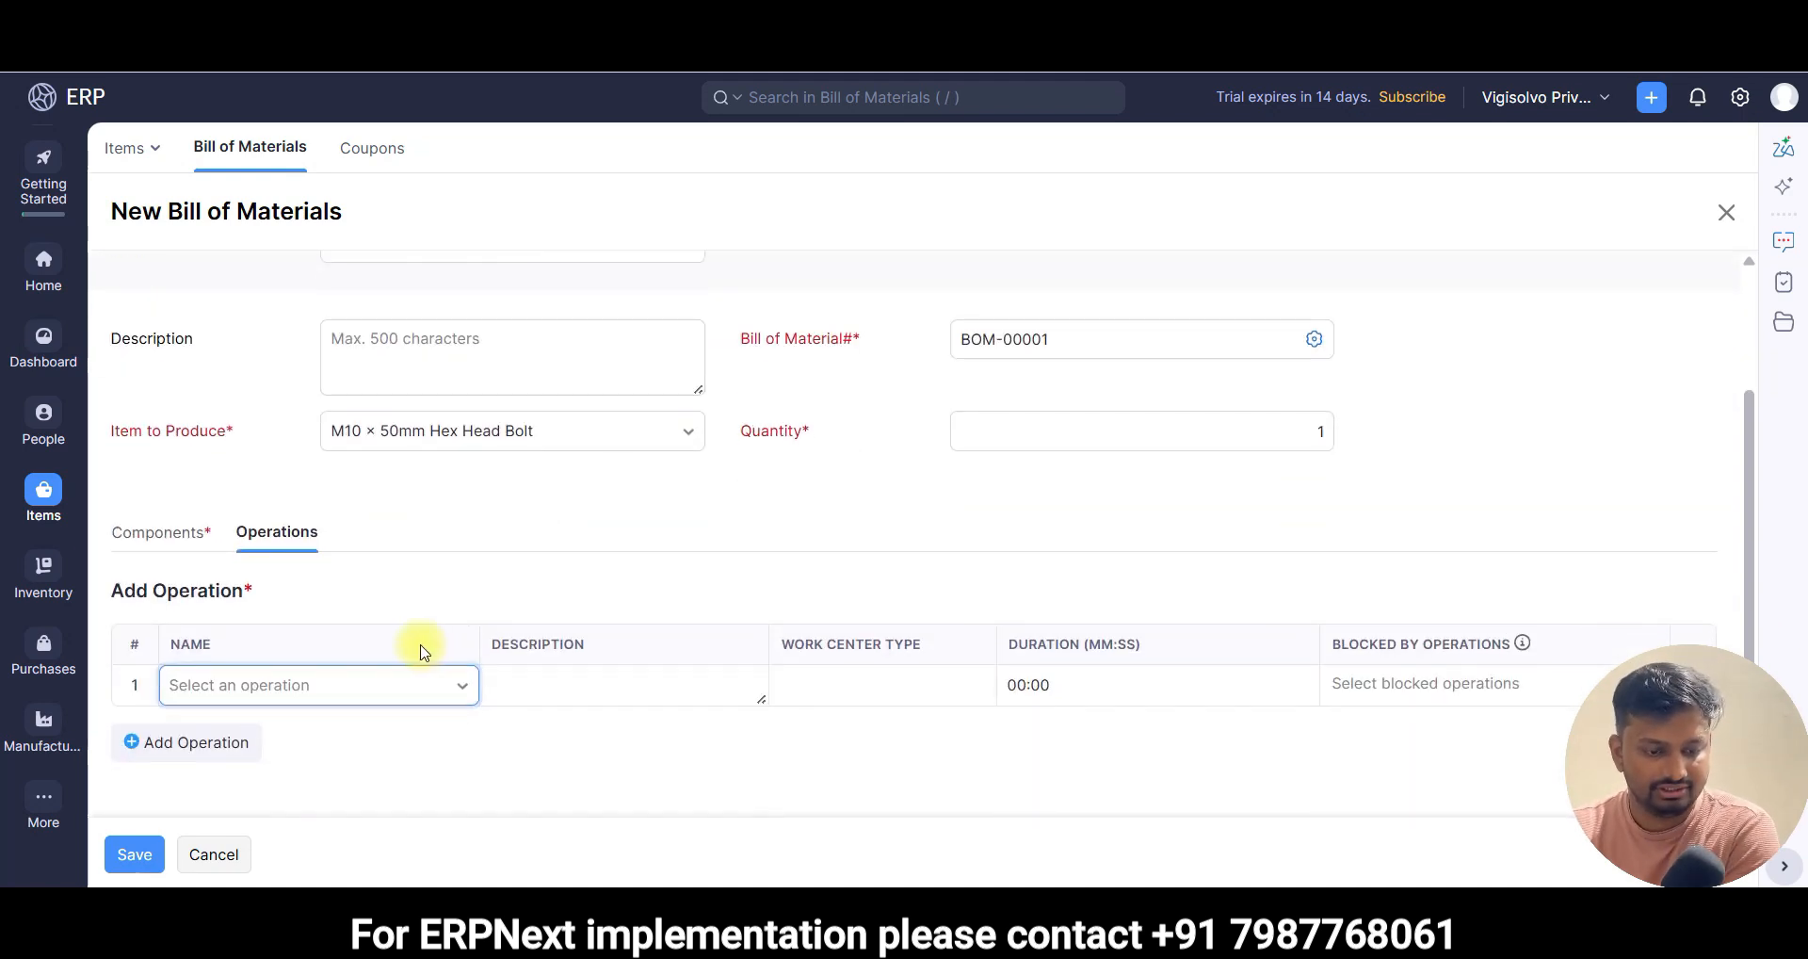
{"action": "left_click", "coordinate": [419, 690]}
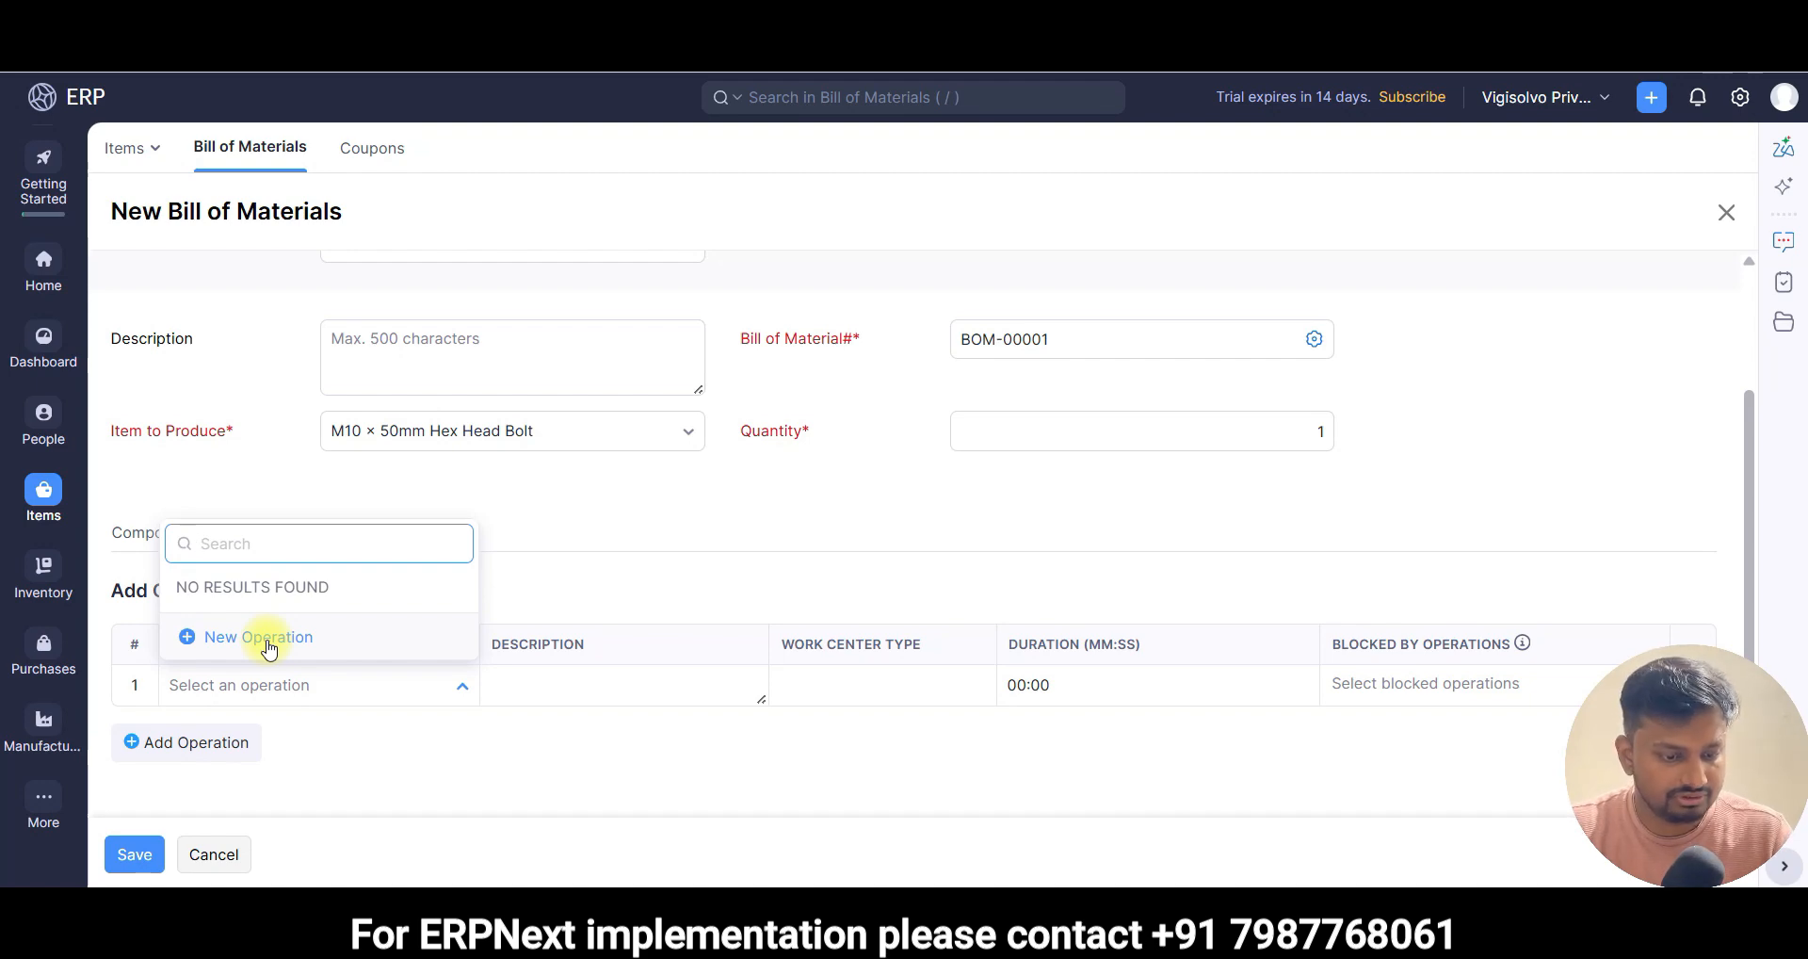
{"action": "scroll", "coordinate": [484, 414], "scroll_direction": "up", "scroll_amount": 2}
{"action": "scroll", "coordinate": [492, 419], "scroll_direction": "down", "scroll_amount": 2}
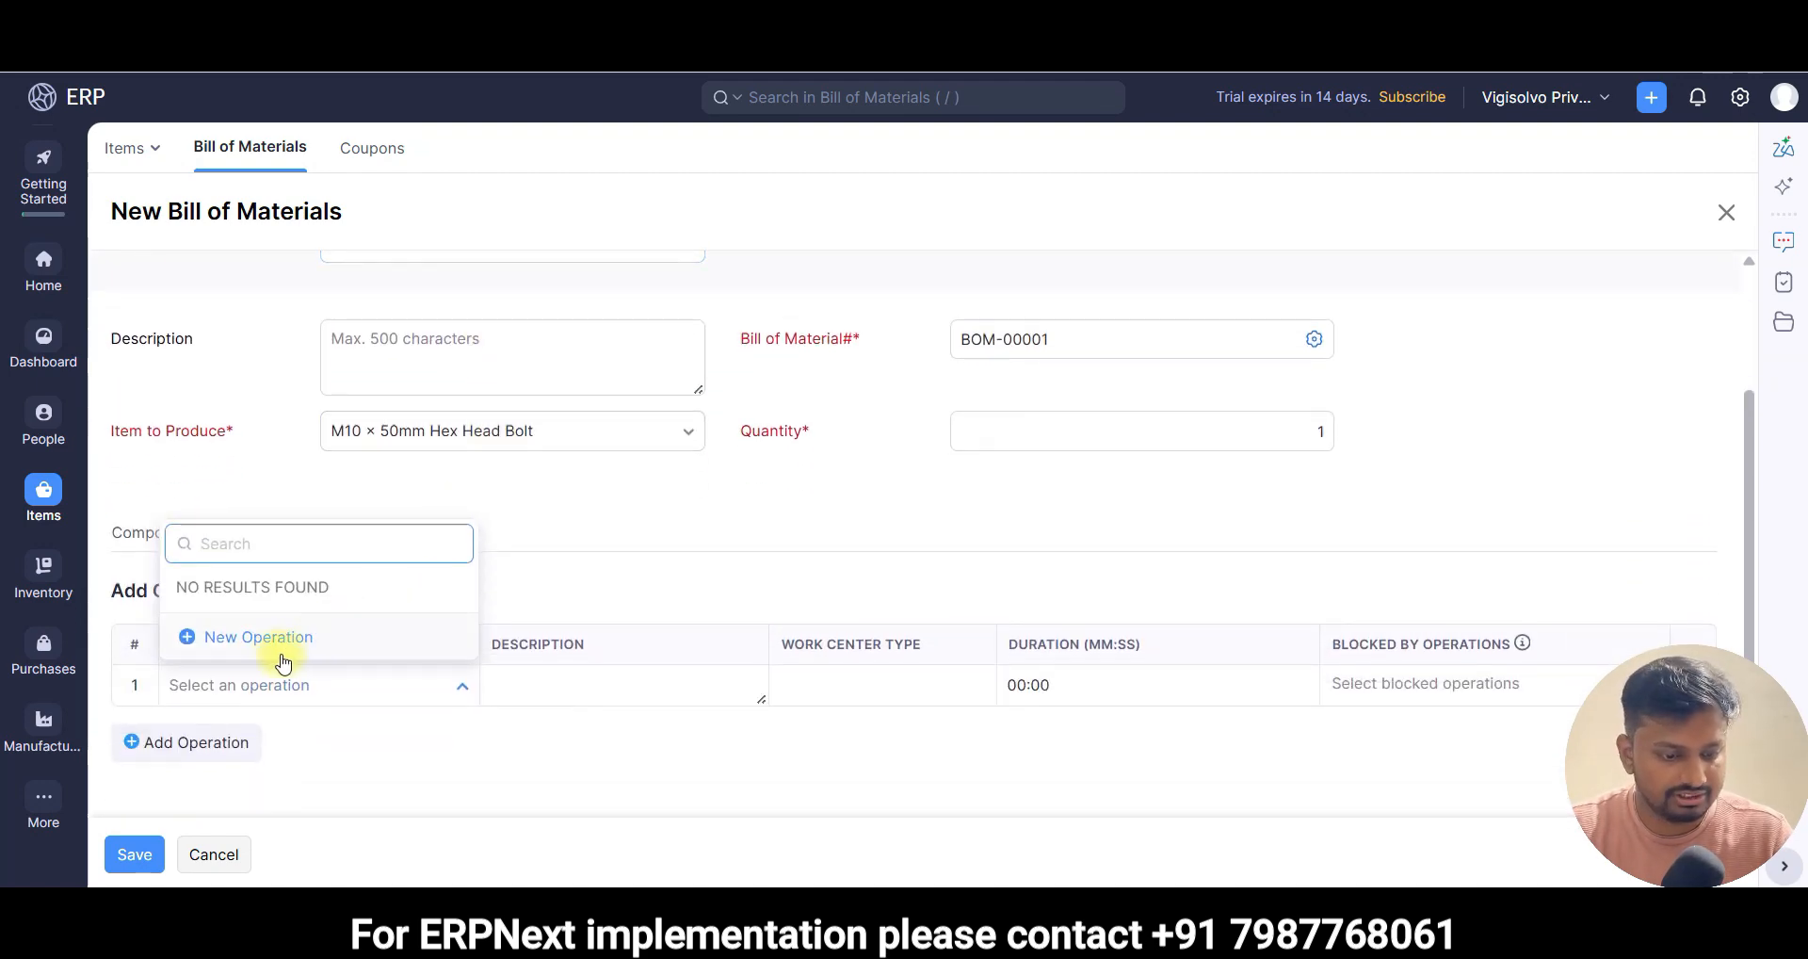
{"action": "left_click", "coordinate": [263, 636]}
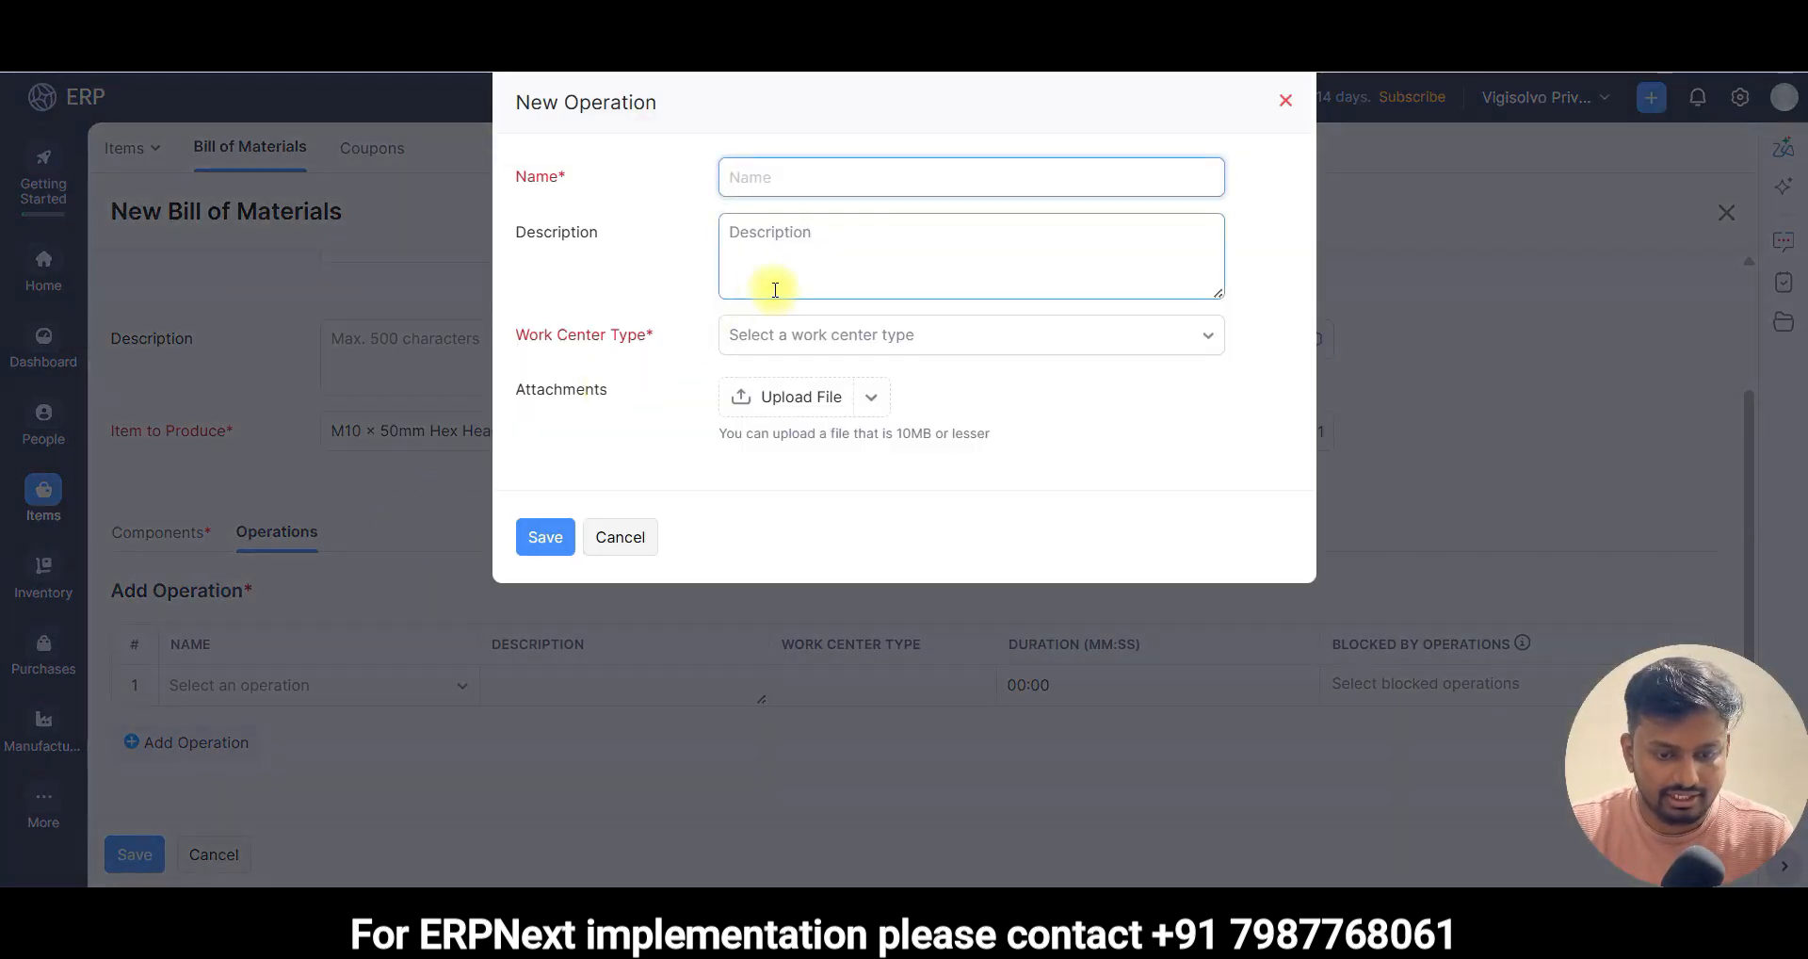
{"action": "left_click", "coordinate": [800, 337]}
{"action": "left_click", "coordinate": [617, 463]}
{"action": "left_click", "coordinate": [619, 535]}
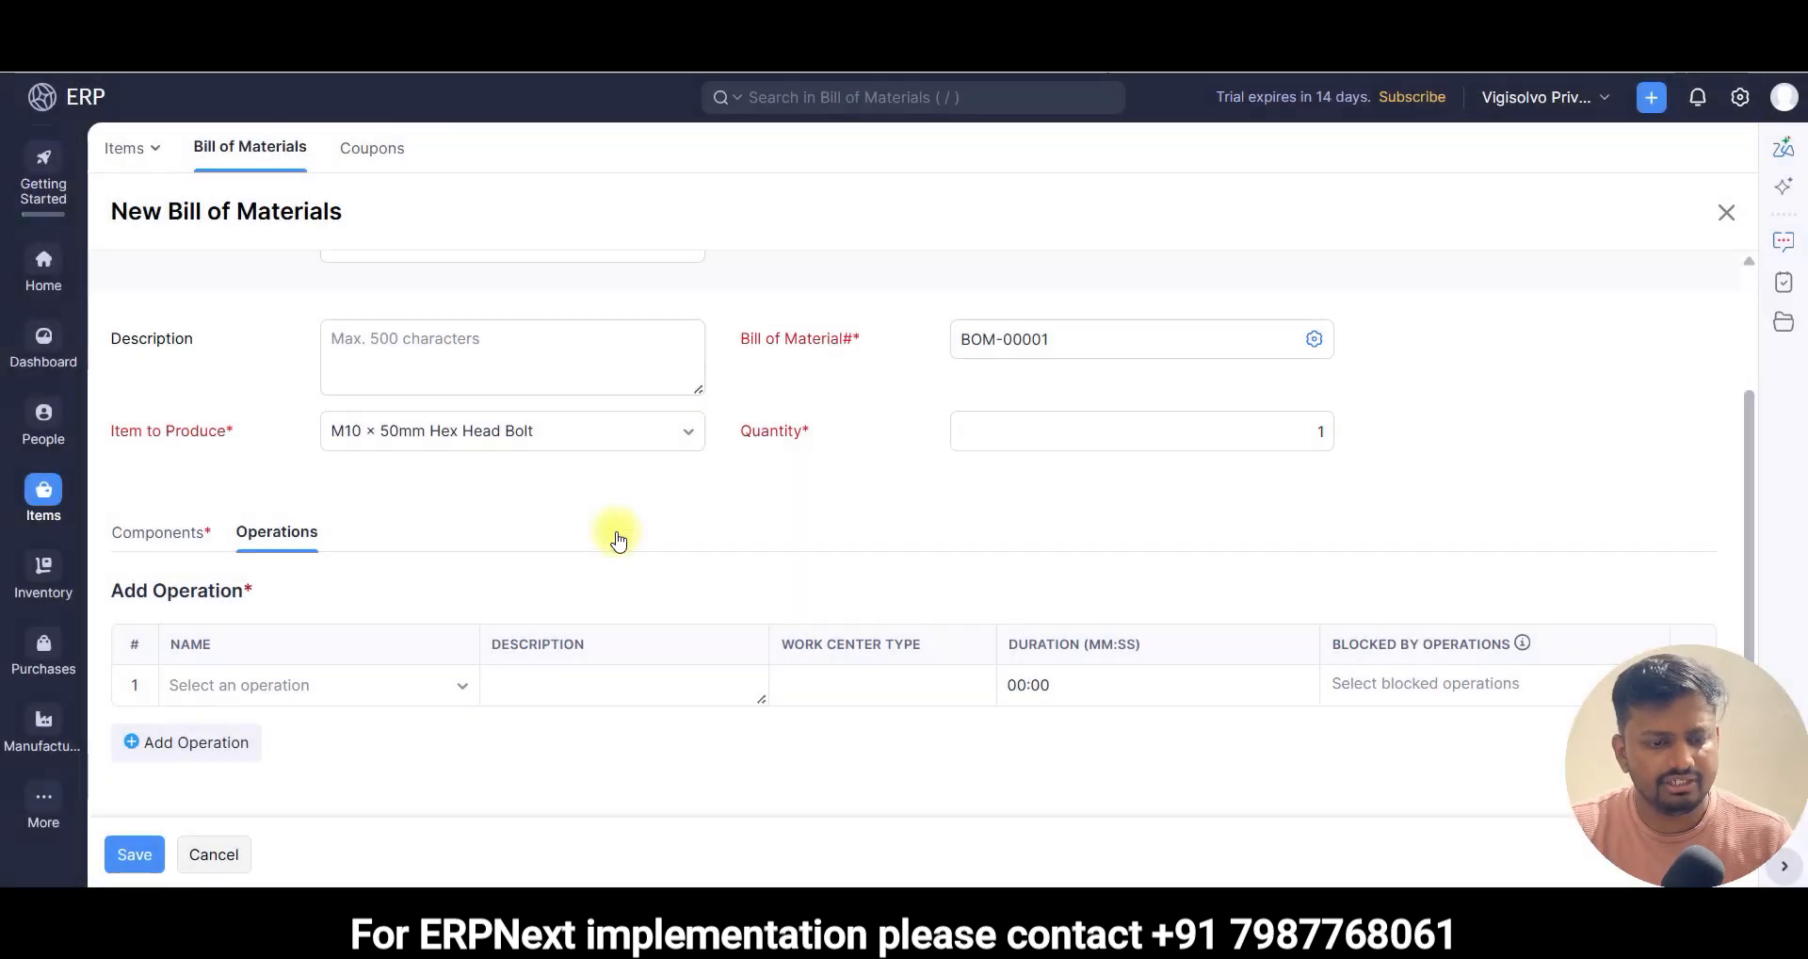
- Leave the bill of materials for the Inventory module, discarding the unsaved changes
{"action": "scroll", "coordinate": [343, 330], "scroll_direction": "up", "scroll_amount": 2}
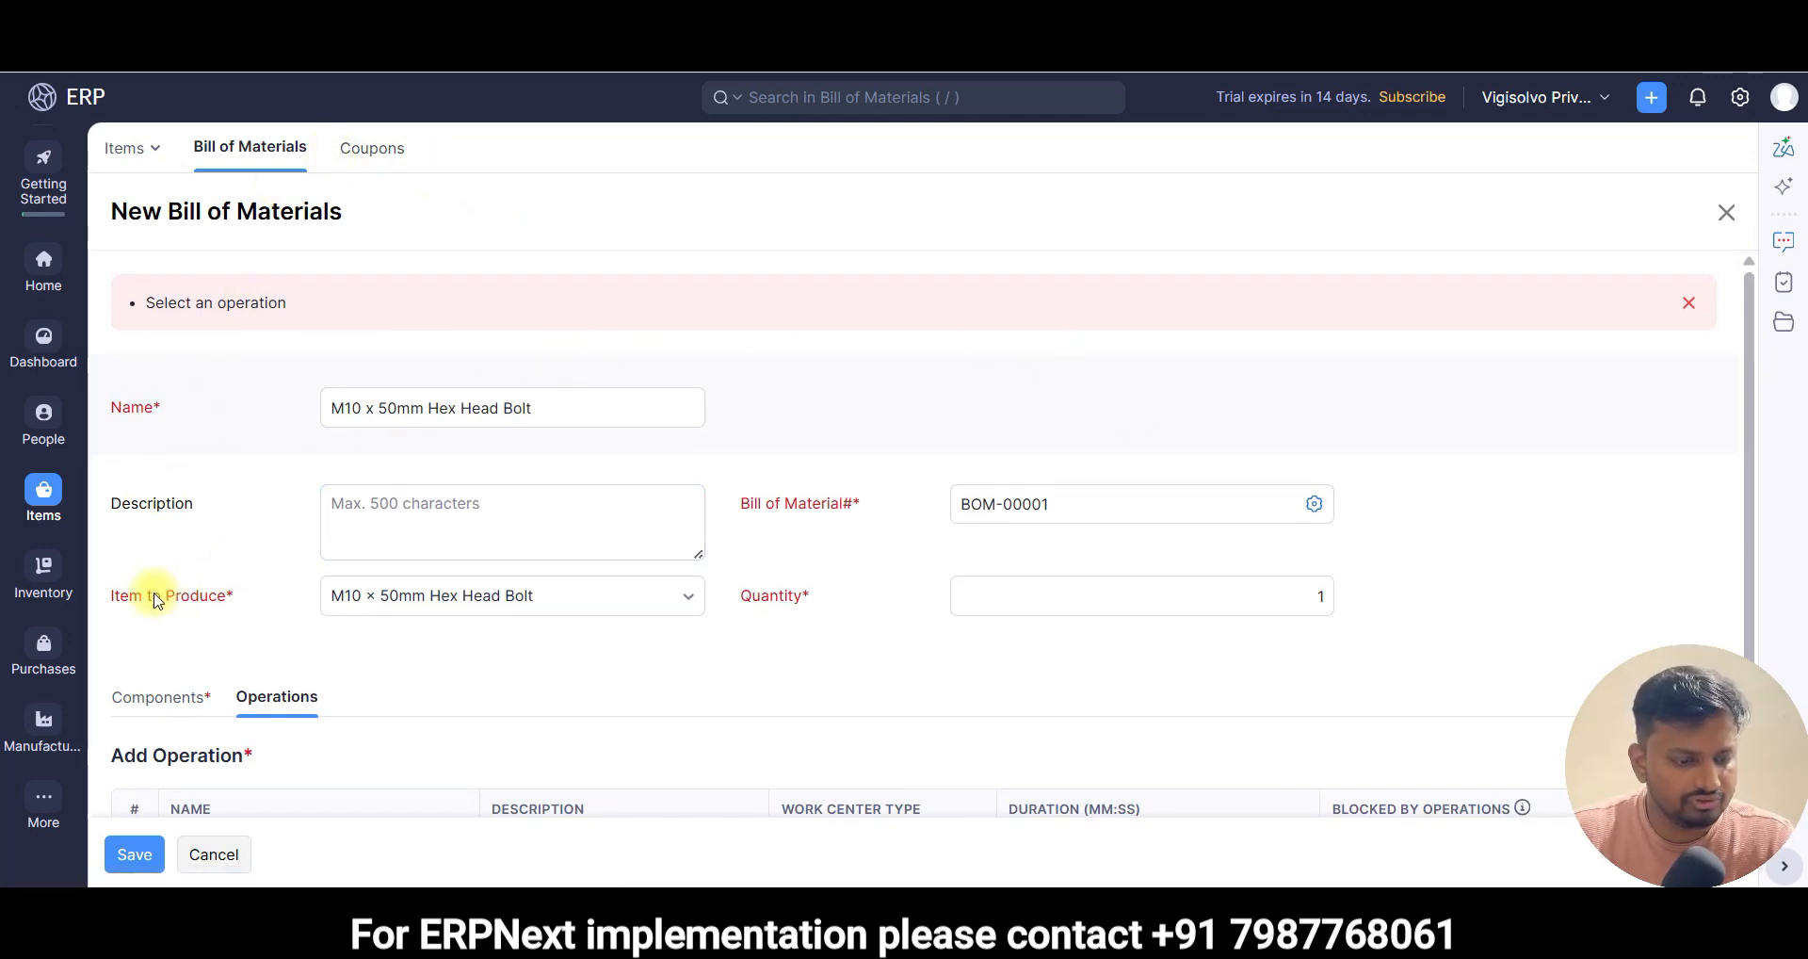
{"action": "left_click", "coordinate": [38, 564]}
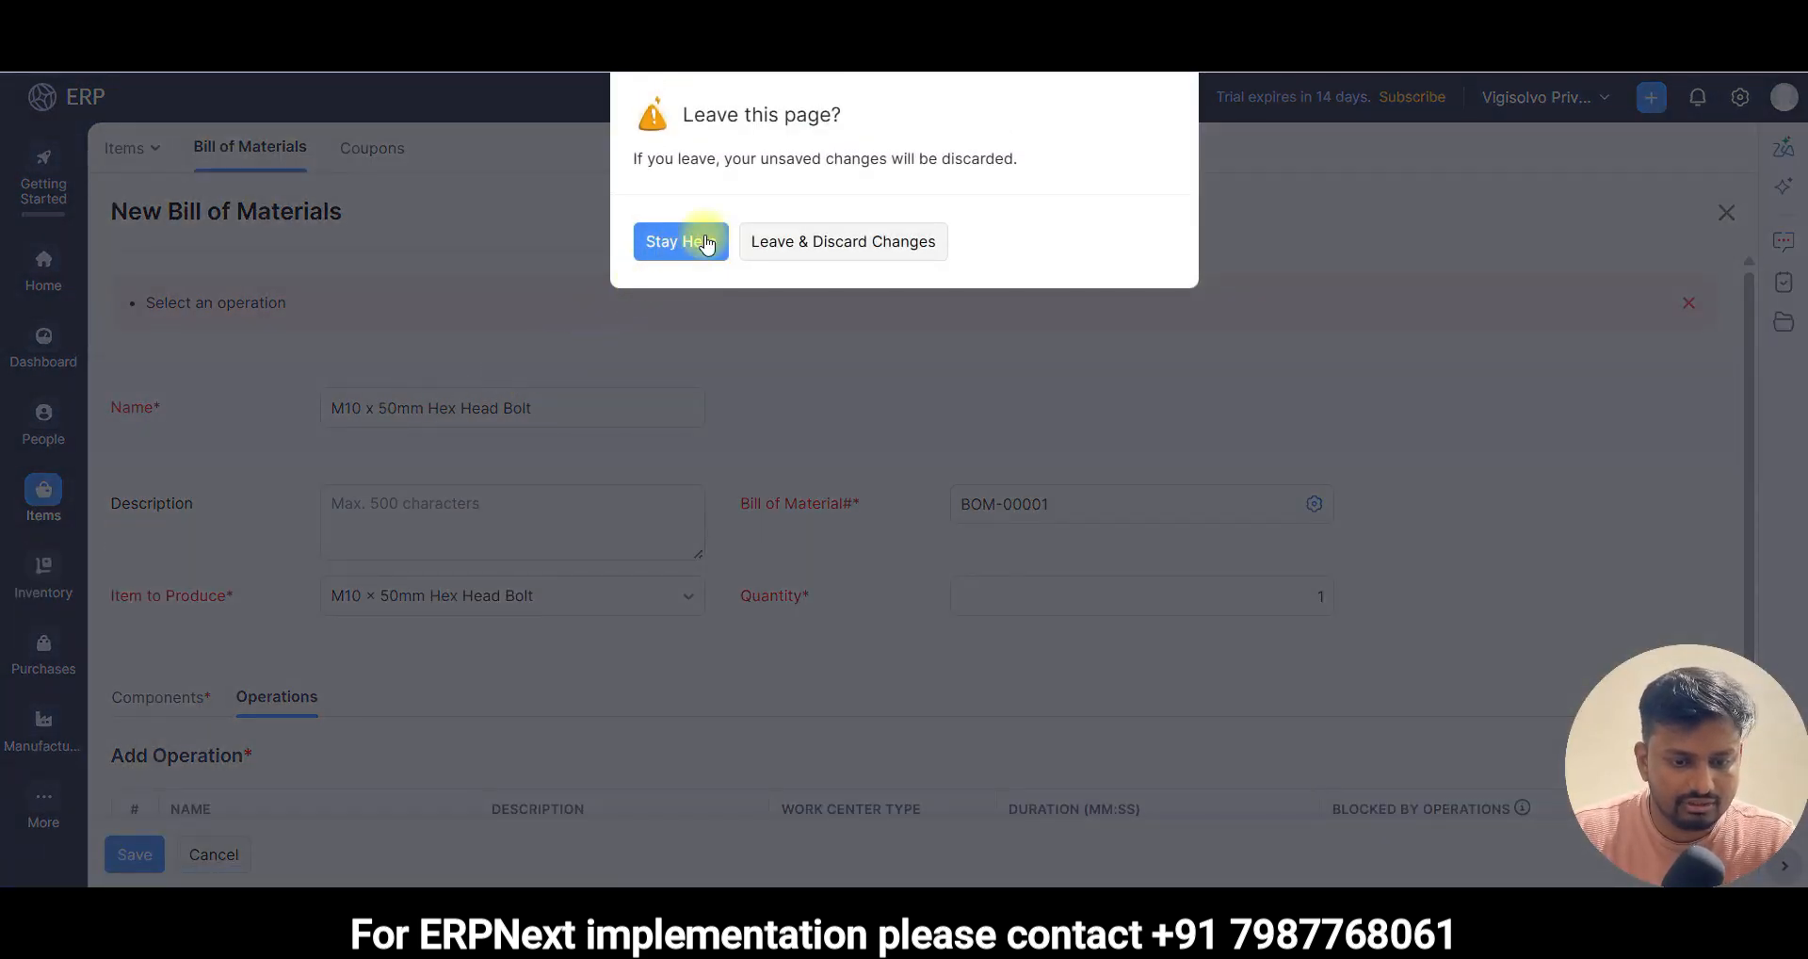
{"action": "left_click", "coordinate": [752, 241]}
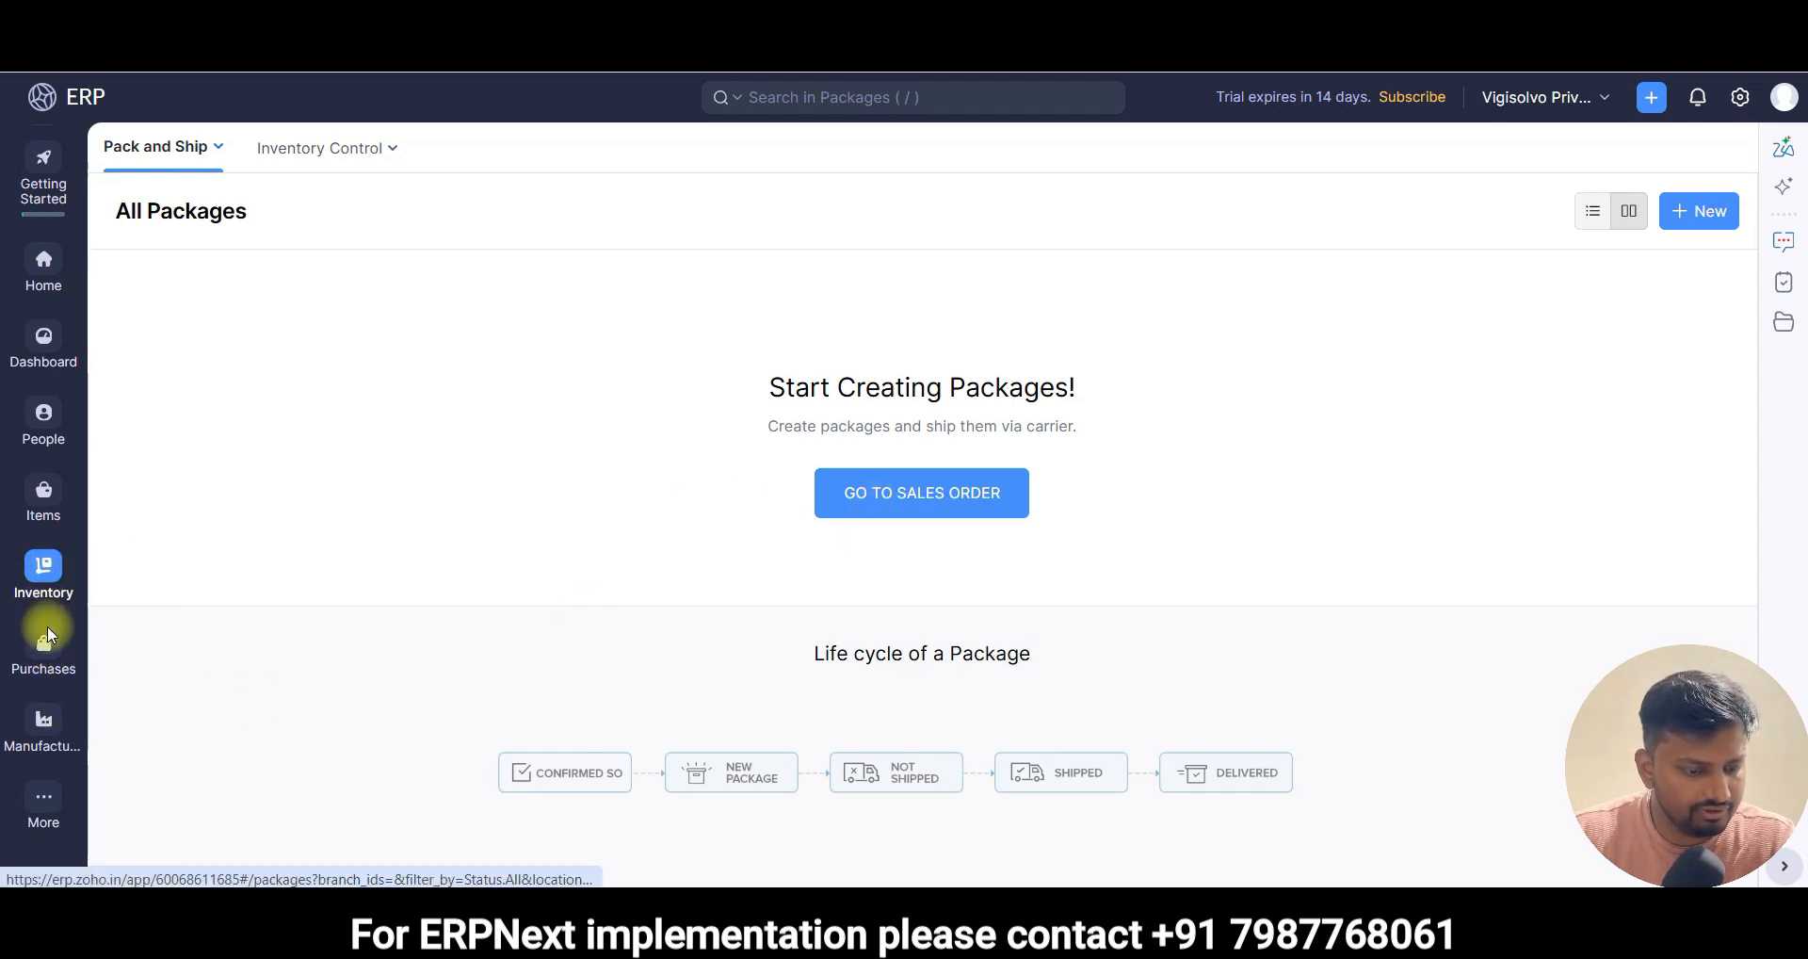
- Start a new sales order from the packages page and open the form for adding a new customer
{"action": "left_click", "coordinate": [953, 511]}
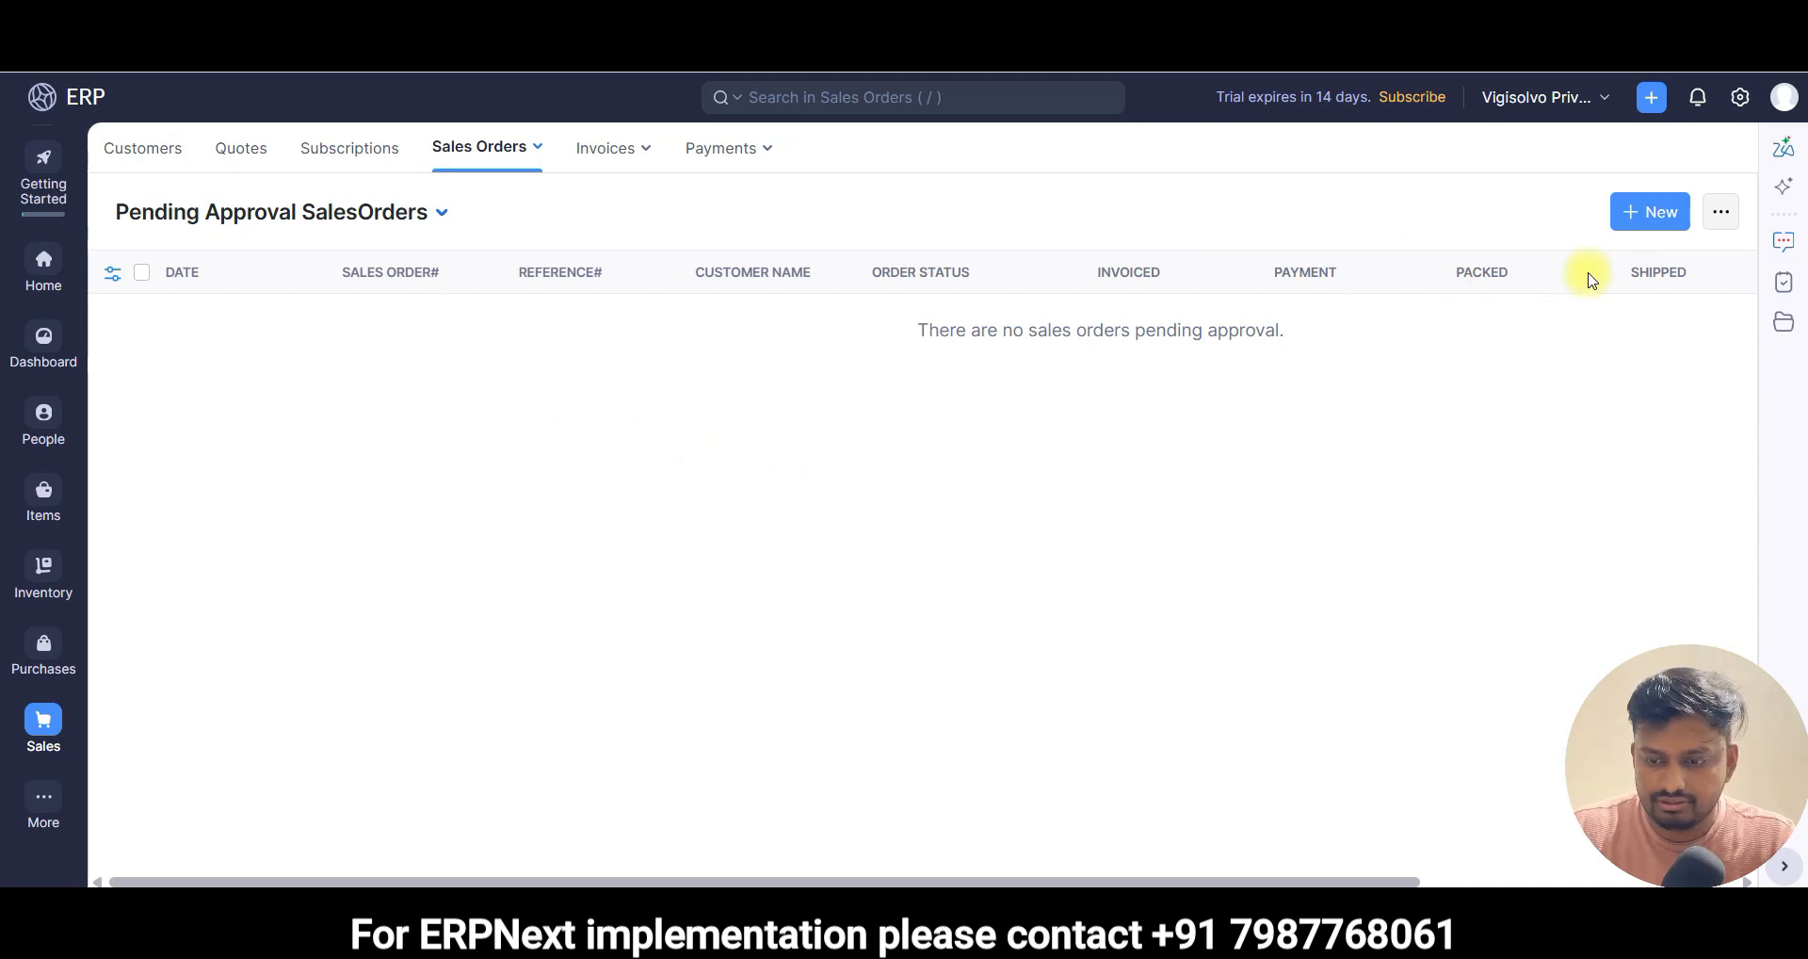
{"action": "left_click", "coordinate": [1645, 211]}
{"action": "left_click", "coordinate": [420, 303]}
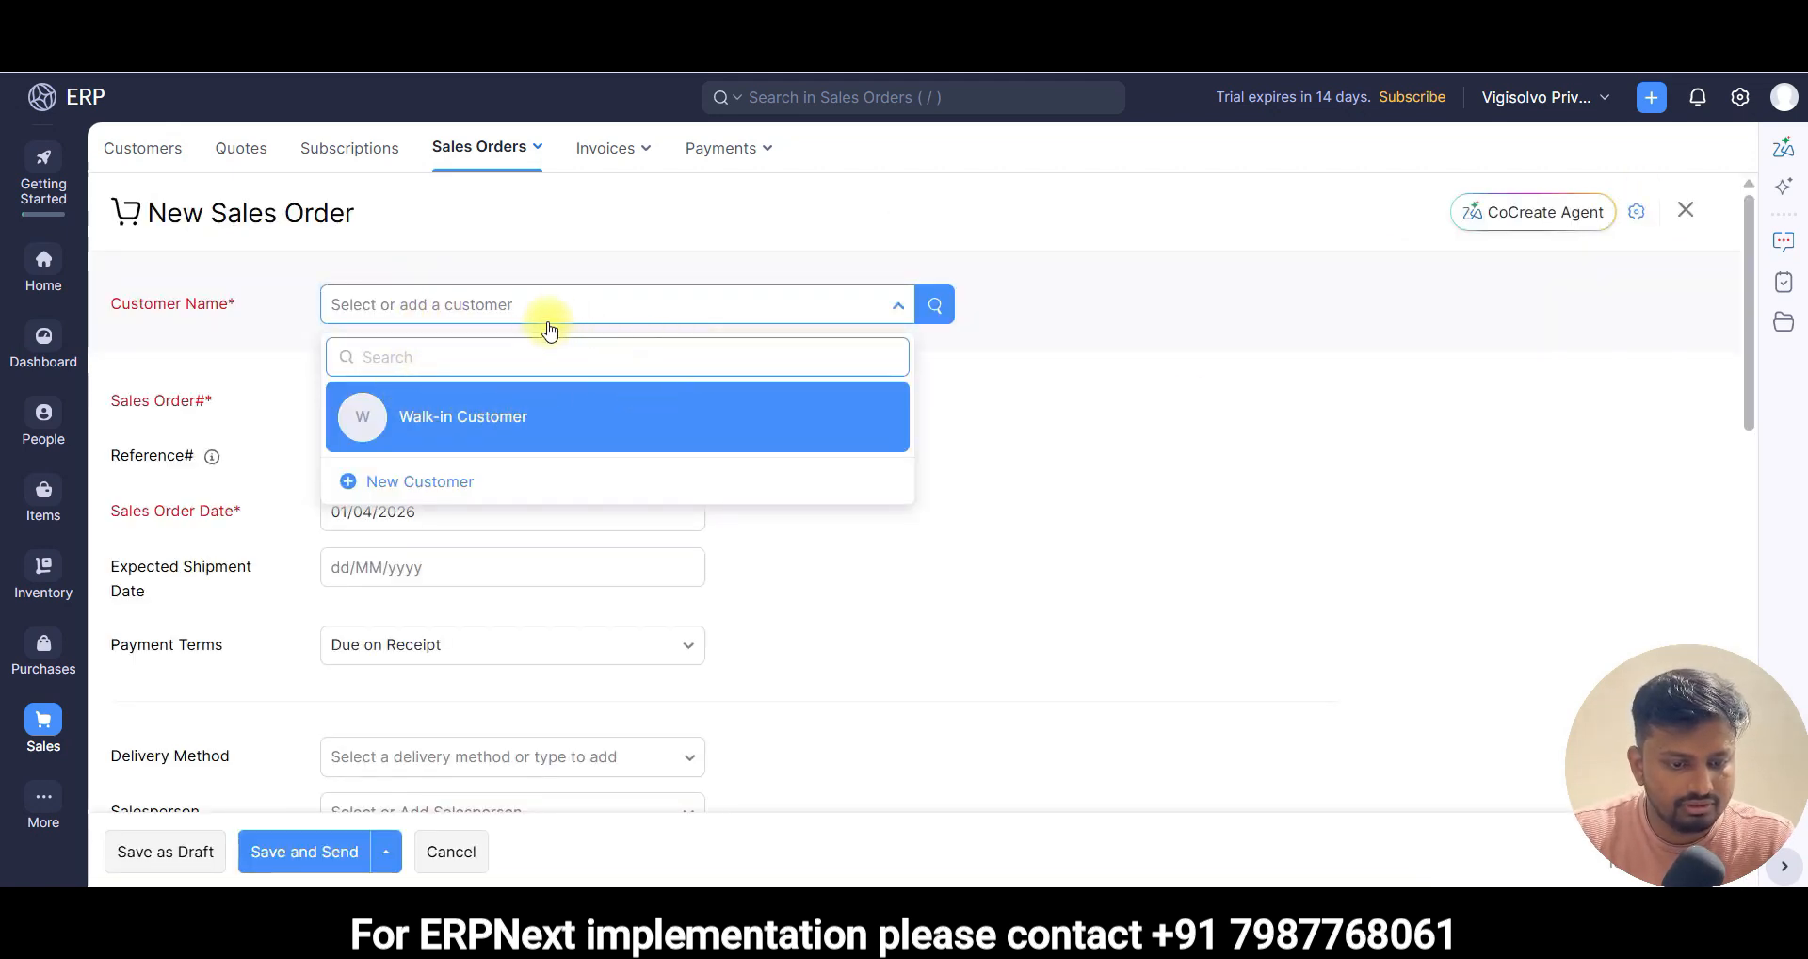
{"action": "left_click", "coordinate": [442, 484]}
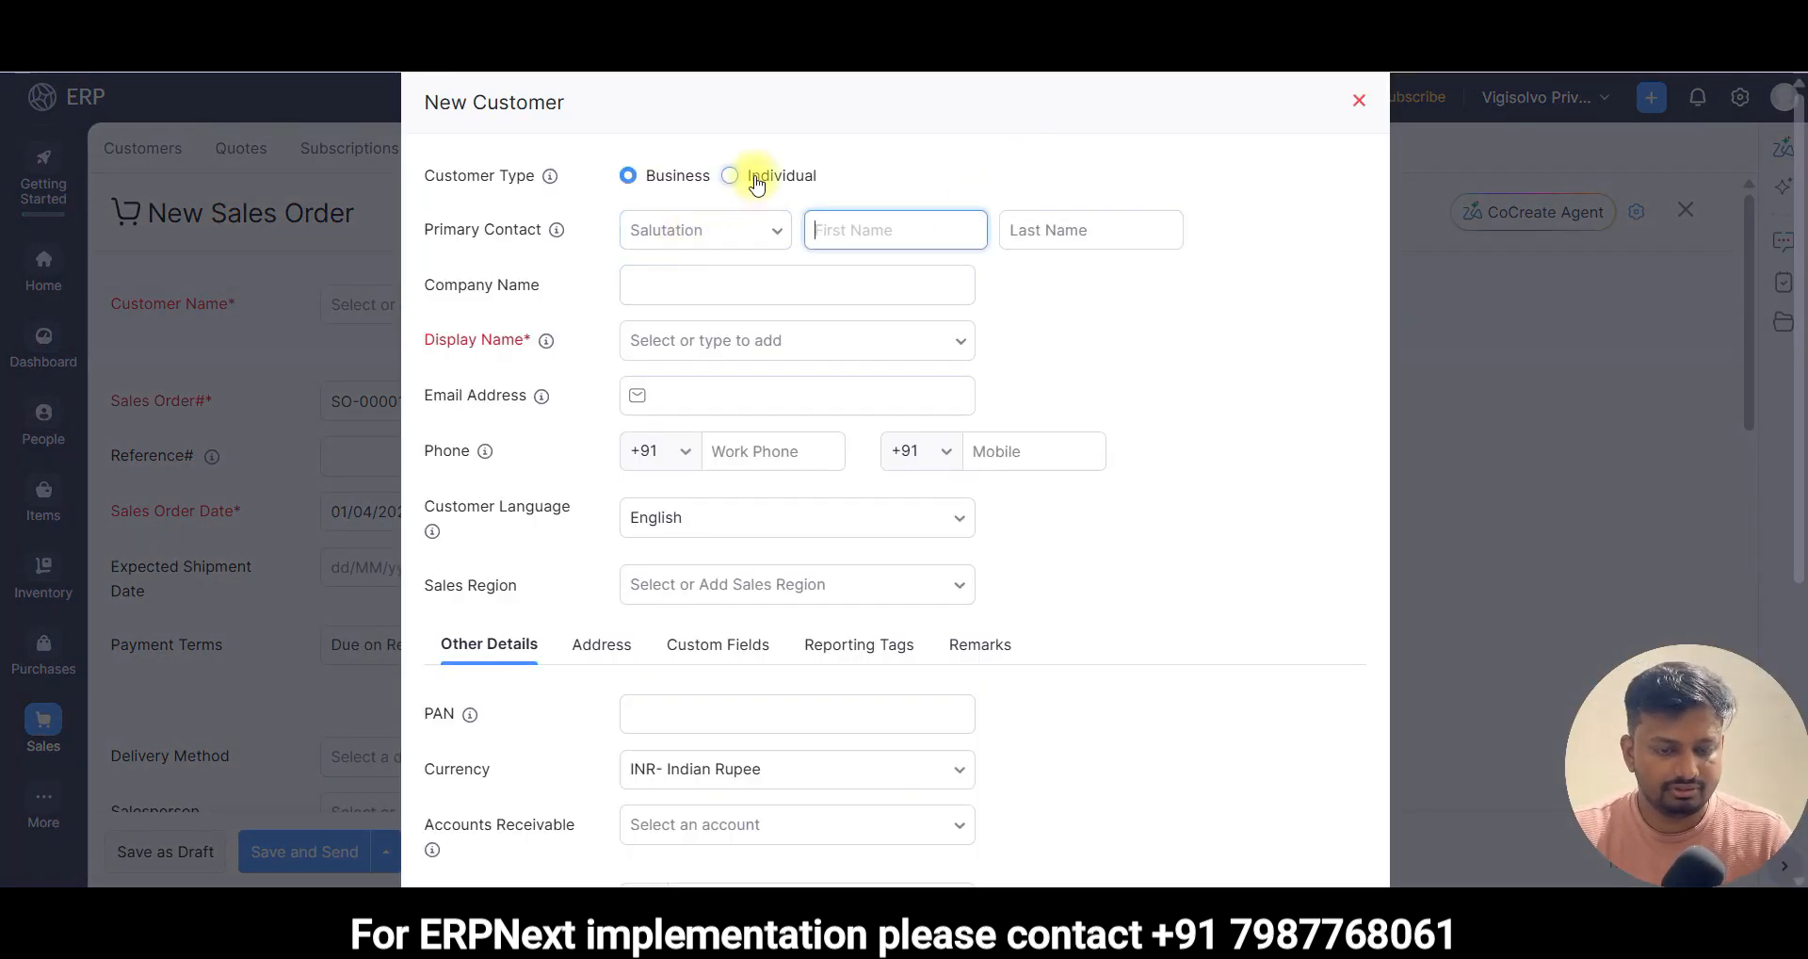
- Enter the contact's salutation Mr. and full name, with Vigisolvo Private Limited as the company and display name
{"action": "left_click", "coordinate": [852, 229]}
{"action": "left_click", "coordinate": [753, 229]}
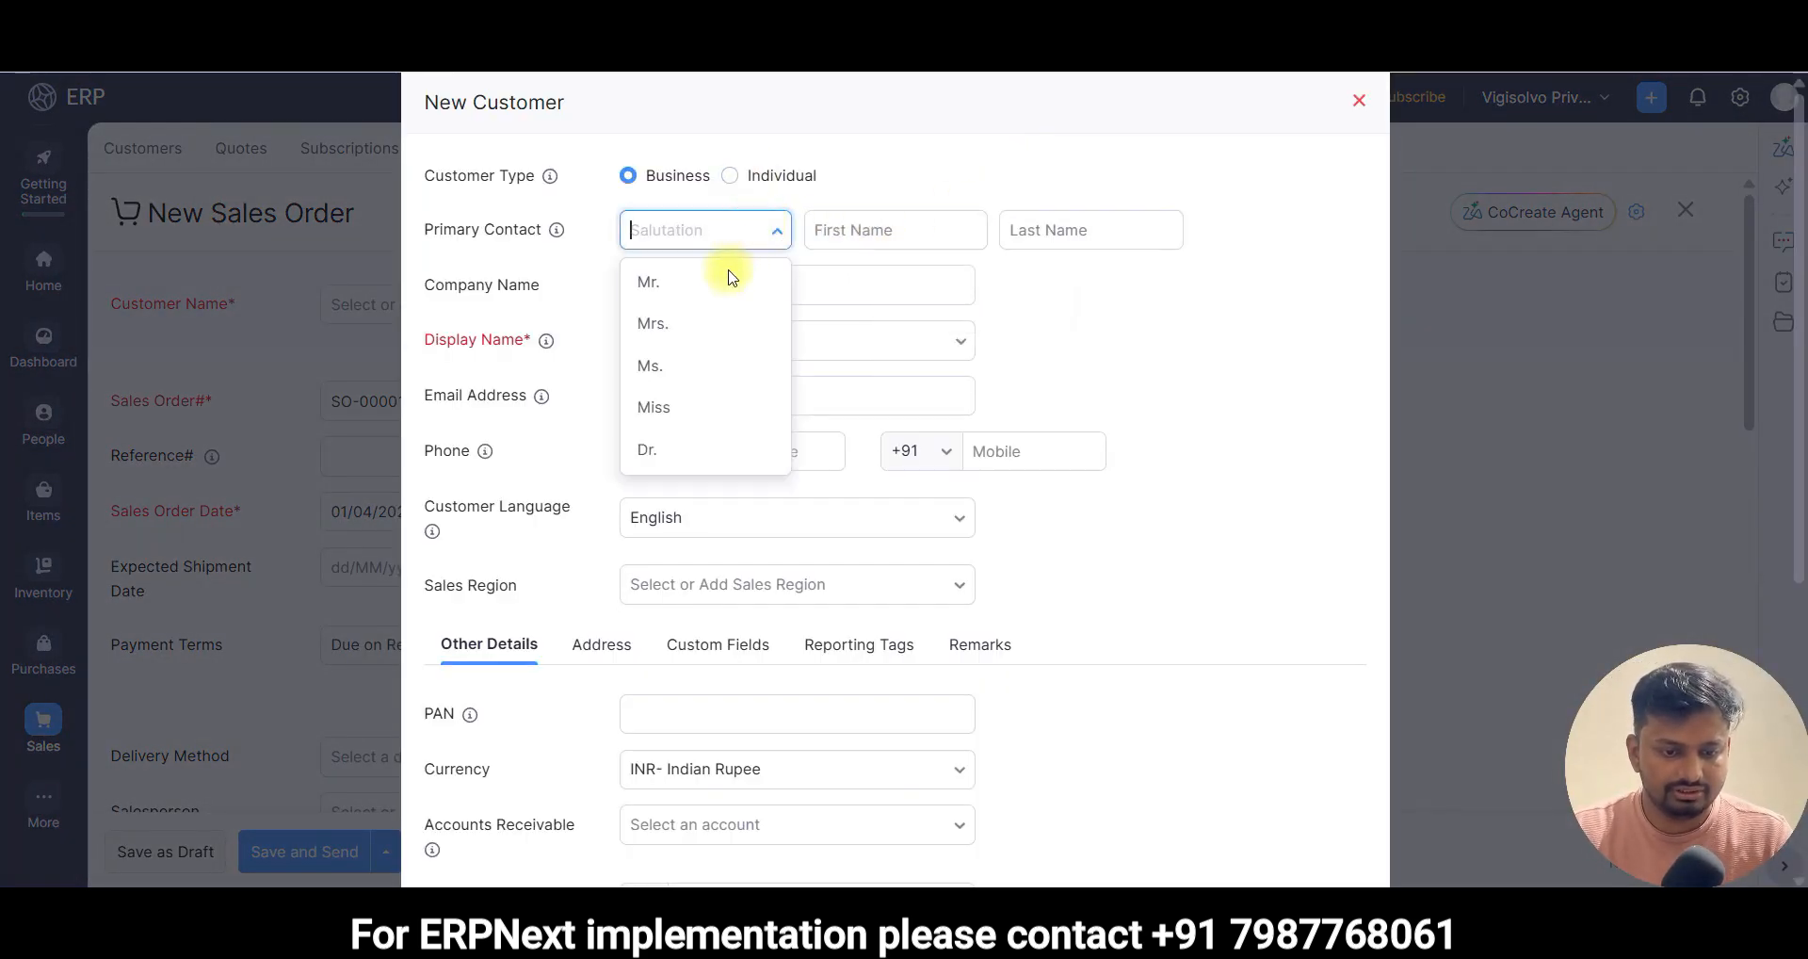
{"action": "left_click", "coordinate": [716, 284]}
{"action": "left_click", "coordinate": [937, 214]}
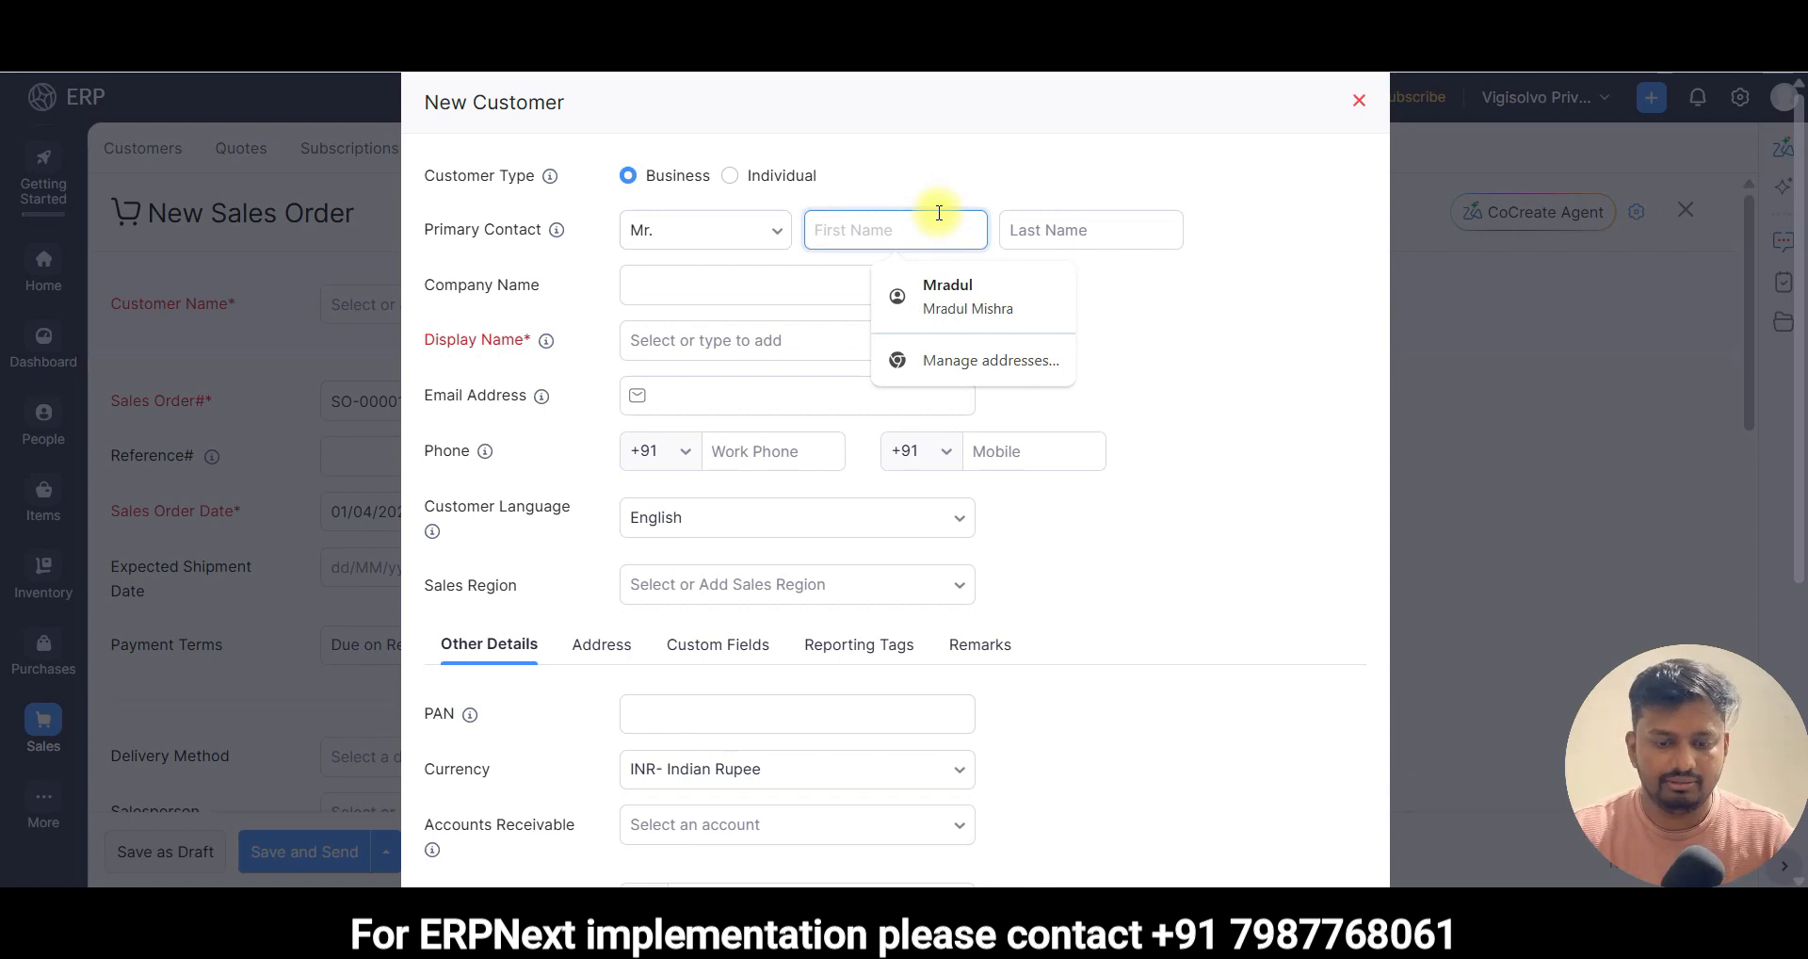
{"action": "left_click", "coordinate": [942, 287]}
{"action": "left_click", "coordinate": [706, 294]}
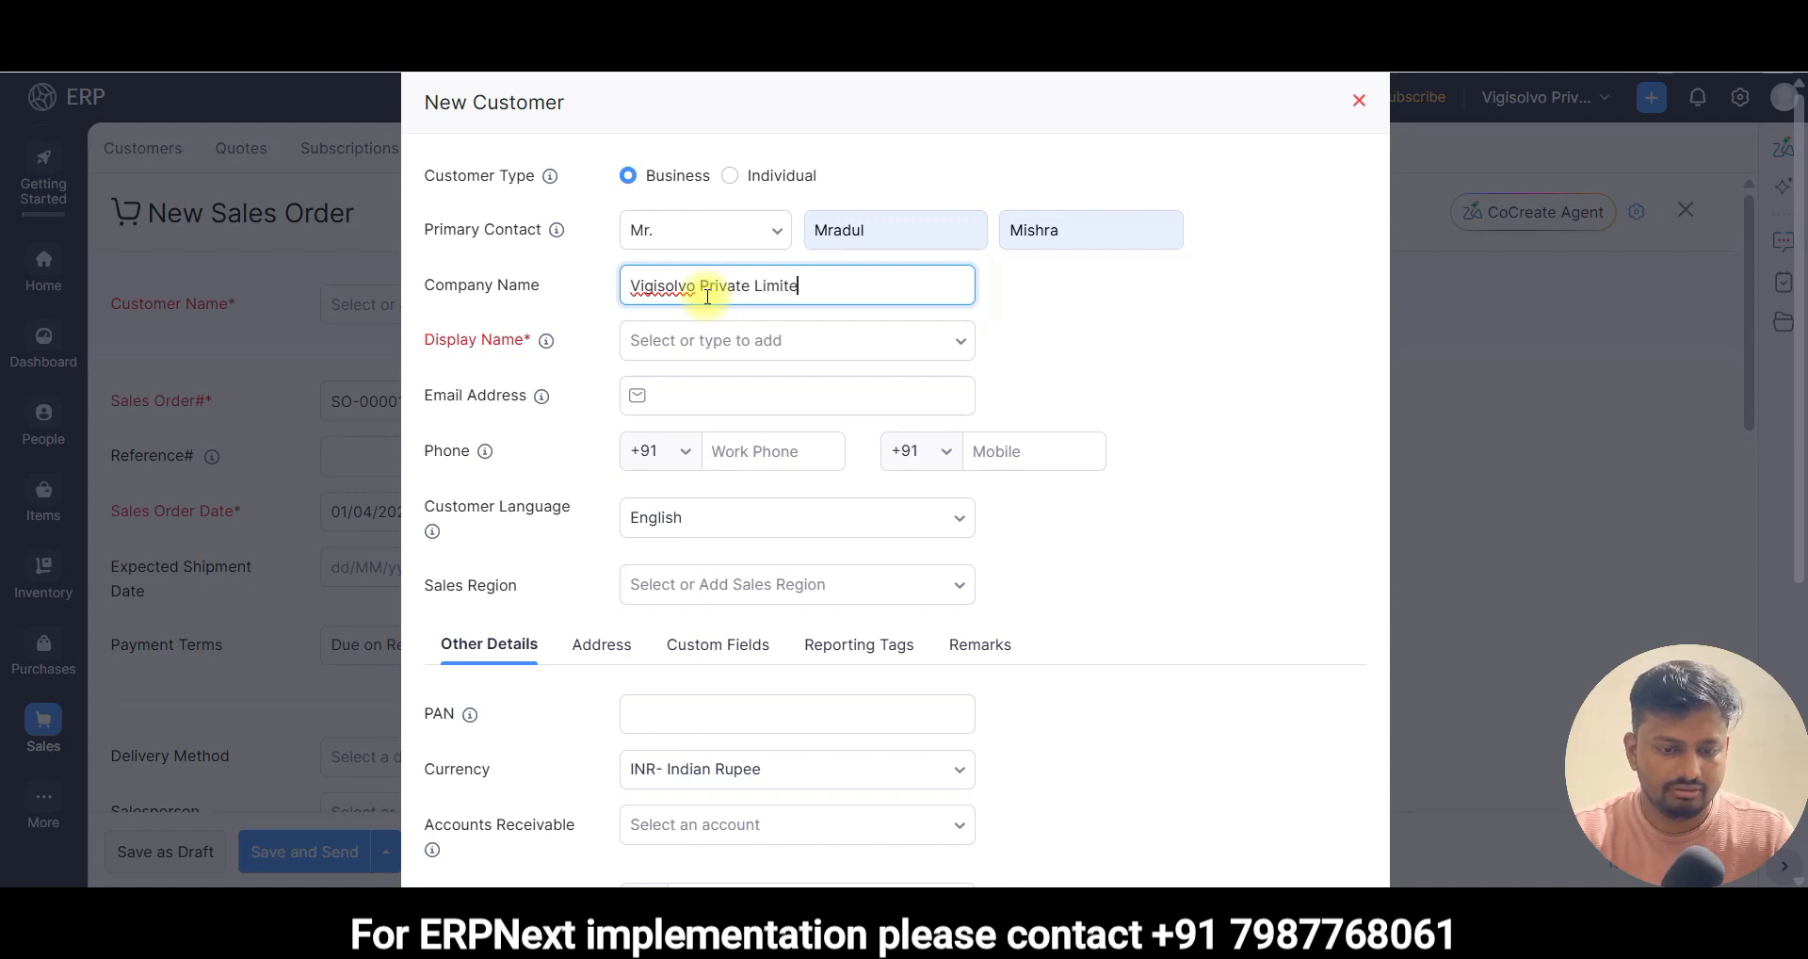
{"action": "left_click", "coordinate": [726, 340]}
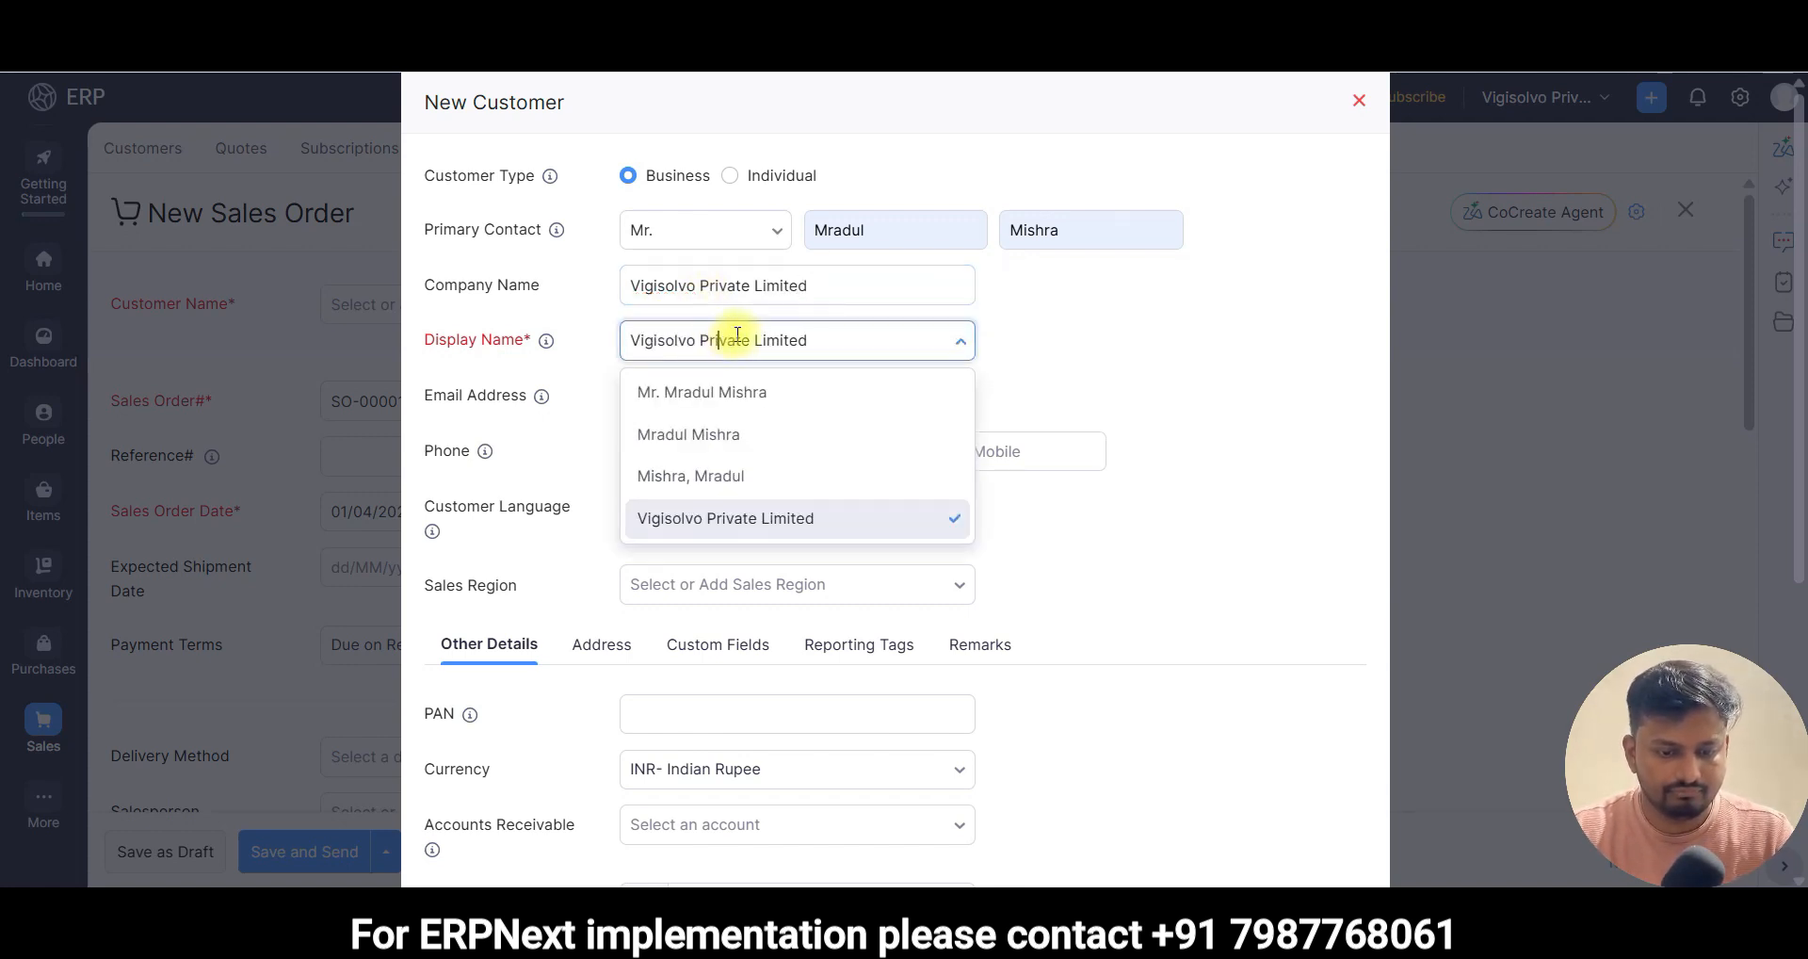
{"action": "left_click", "coordinate": [1133, 415]}
- Fill in the new customer's email address, work phone and mobile number
{"action": "left_click", "coordinate": [747, 395]}
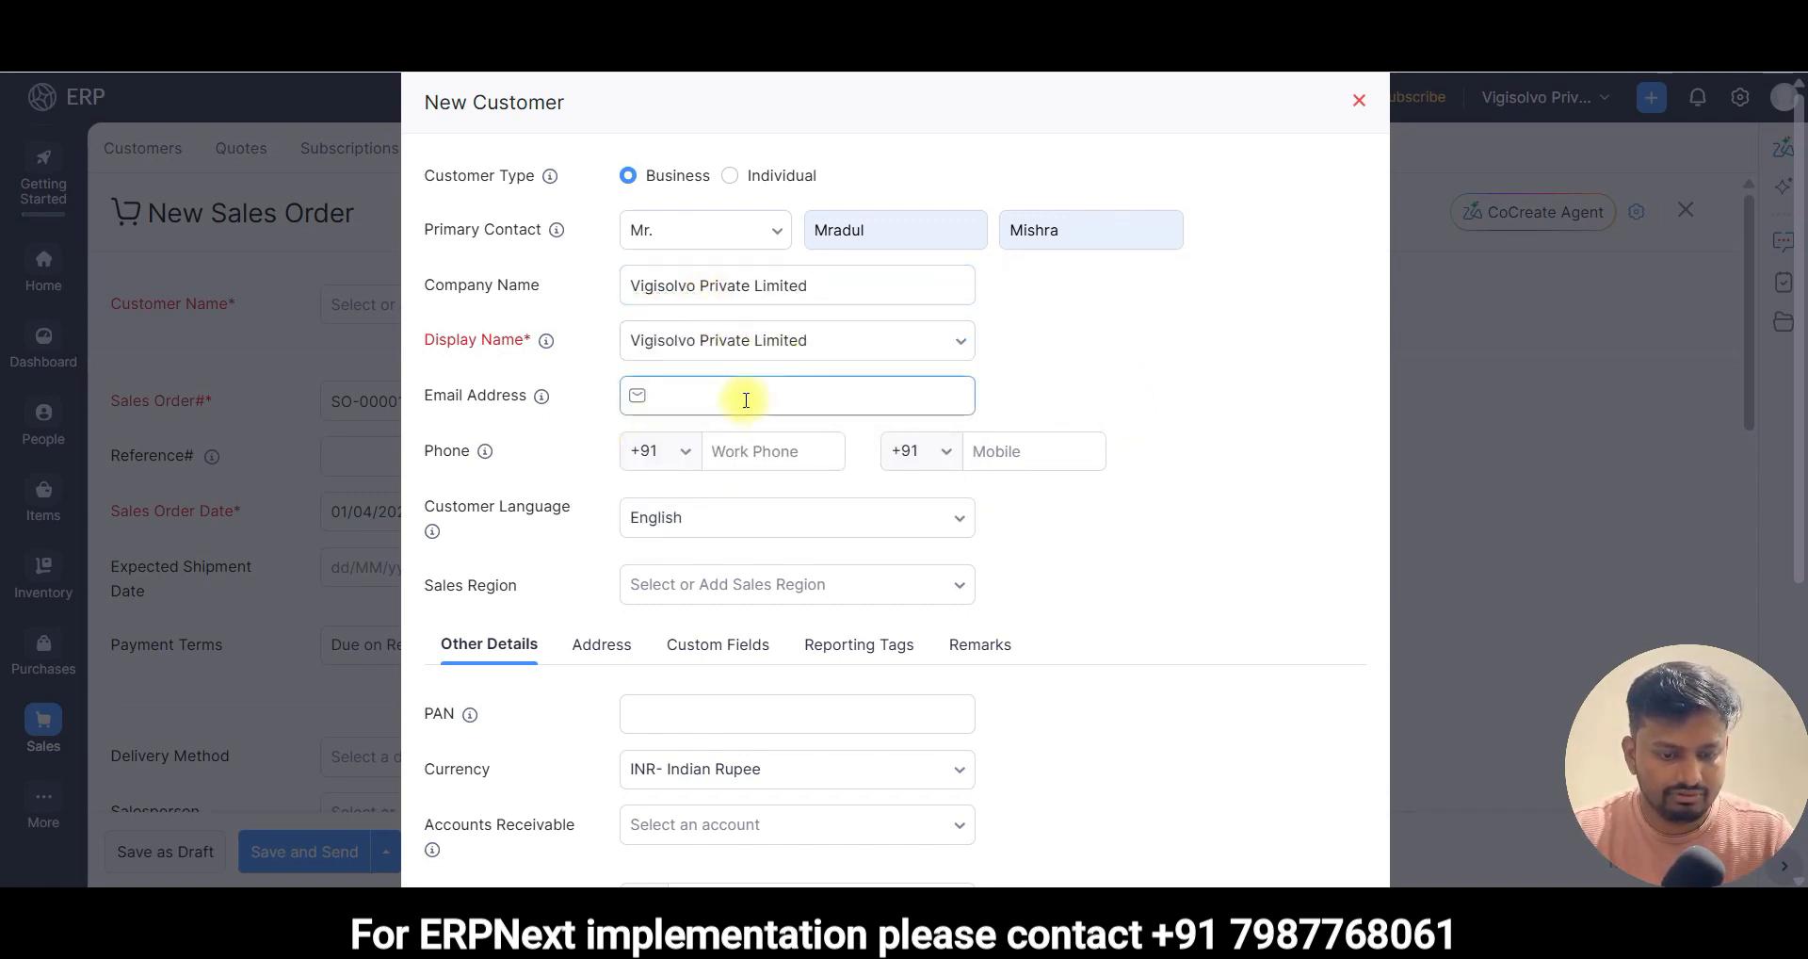
{"action": "left_click", "coordinate": [808, 453]}
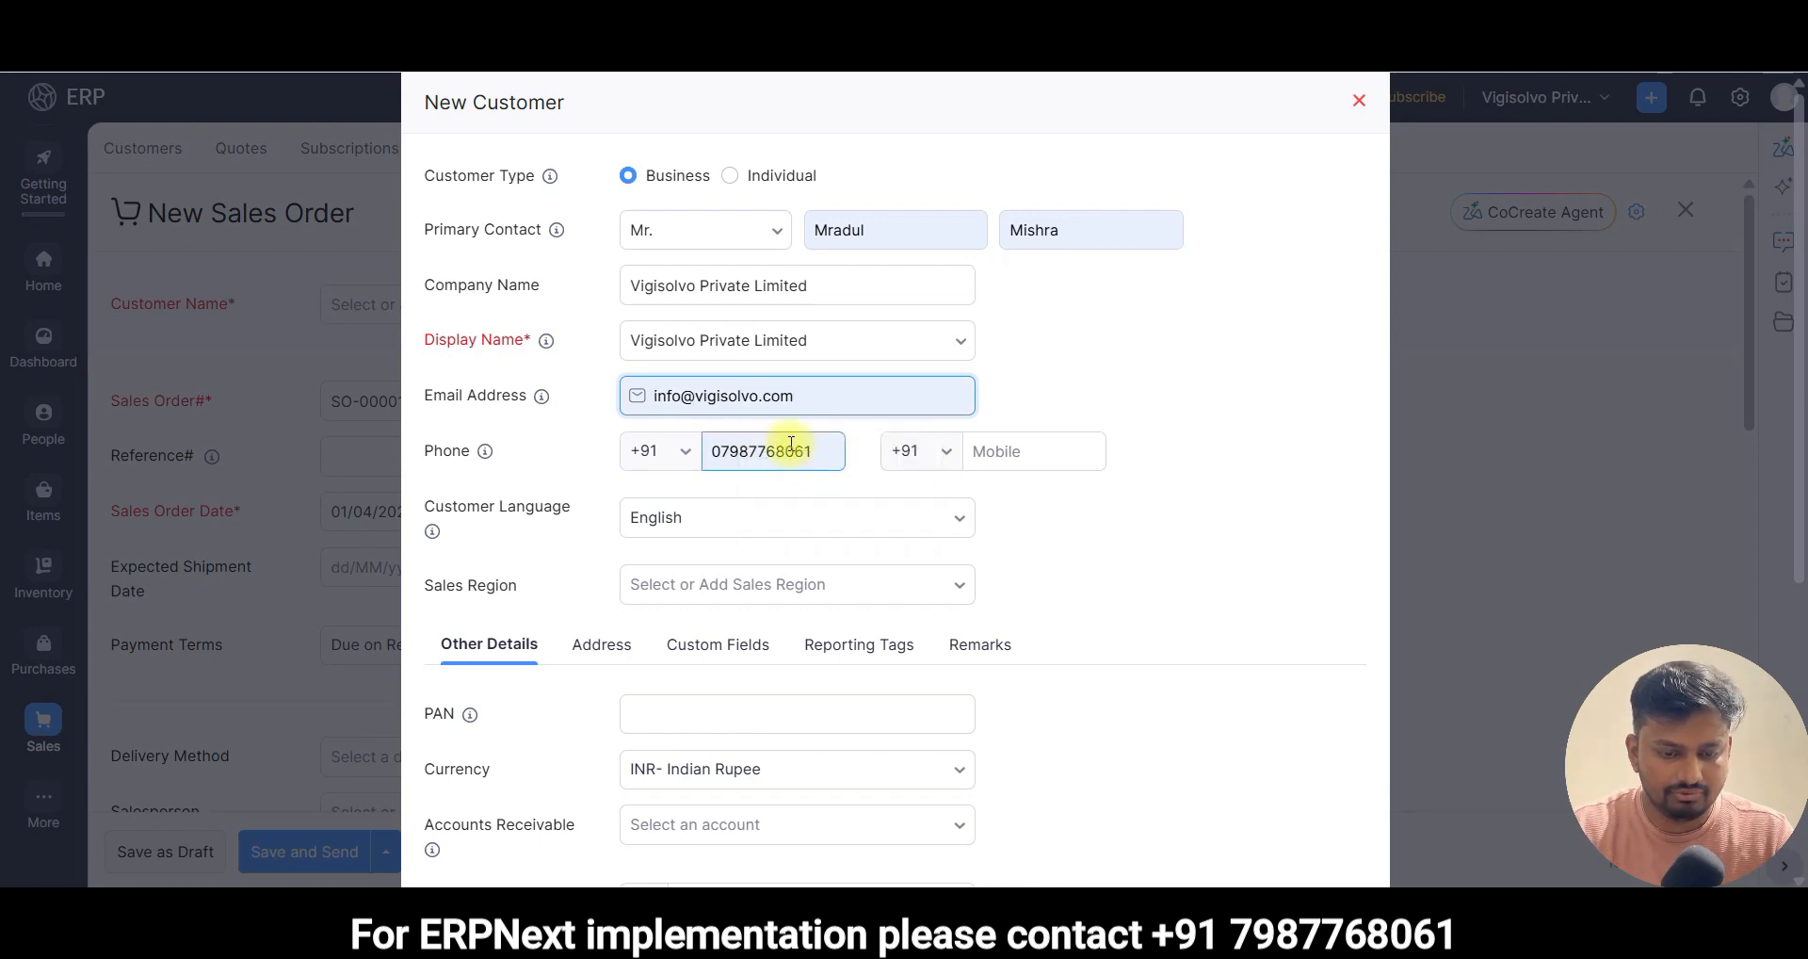
{"action": "left_click", "coordinate": [719, 462]}
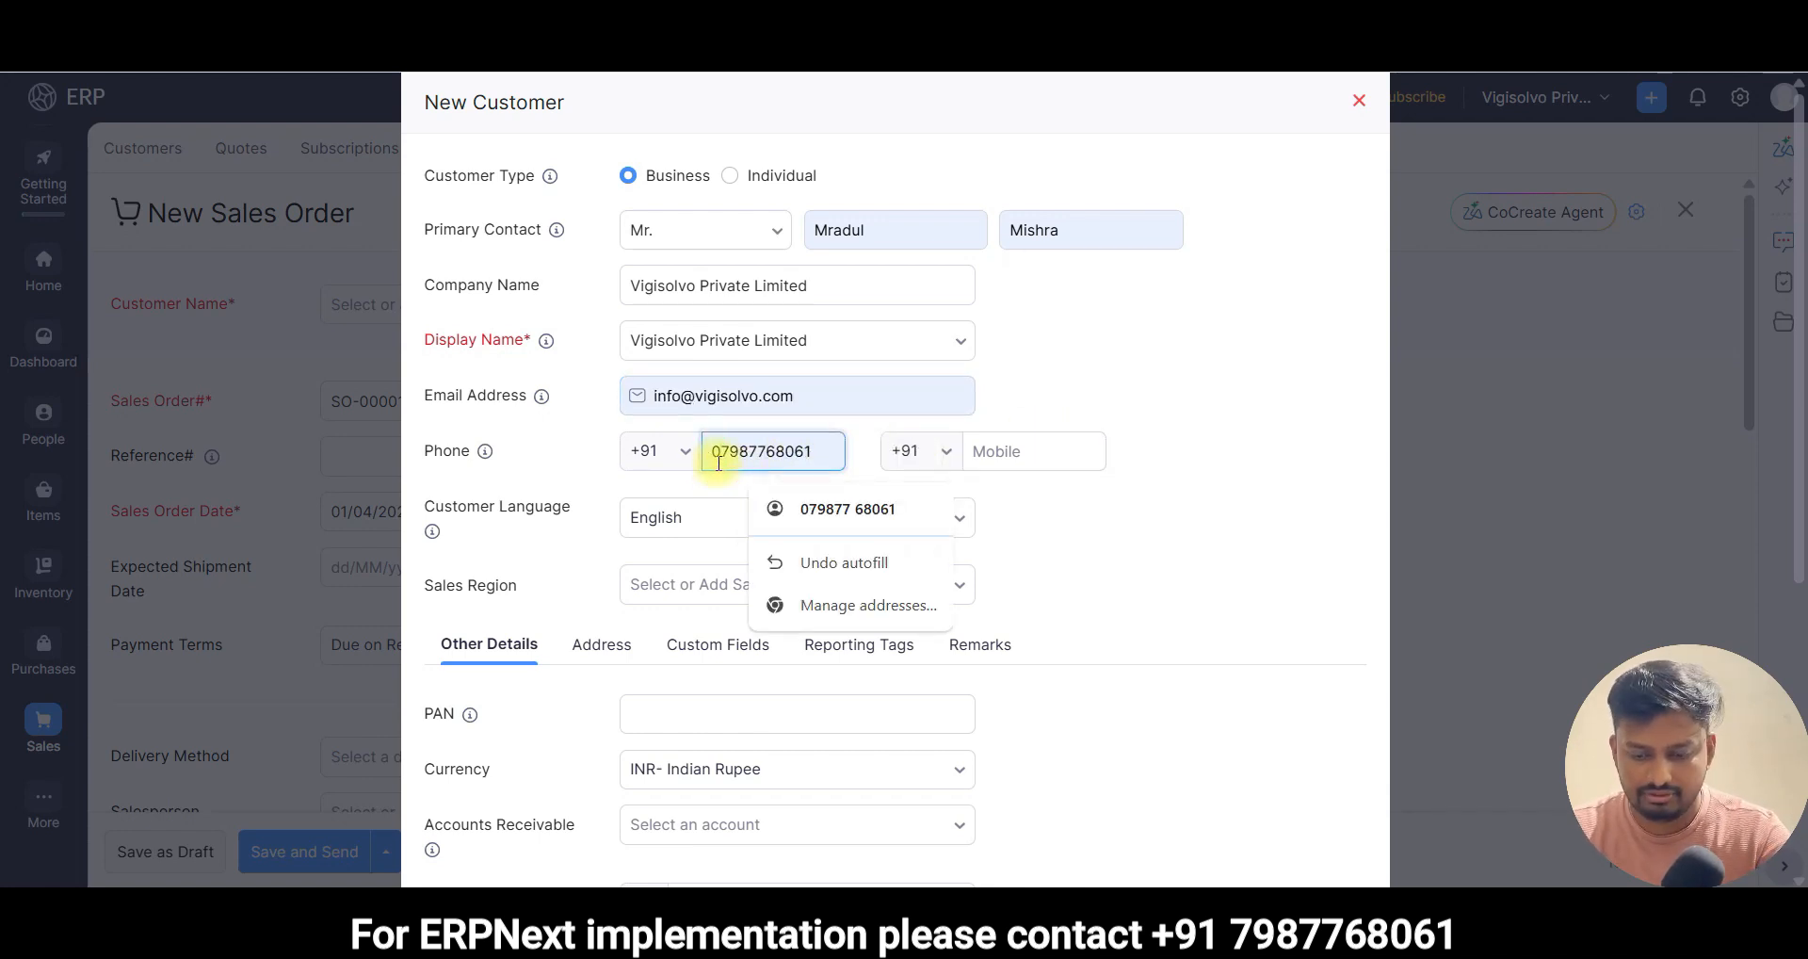
{"action": "left_click", "coordinate": [985, 456]}
{"action": "left_click", "coordinate": [1039, 505]}
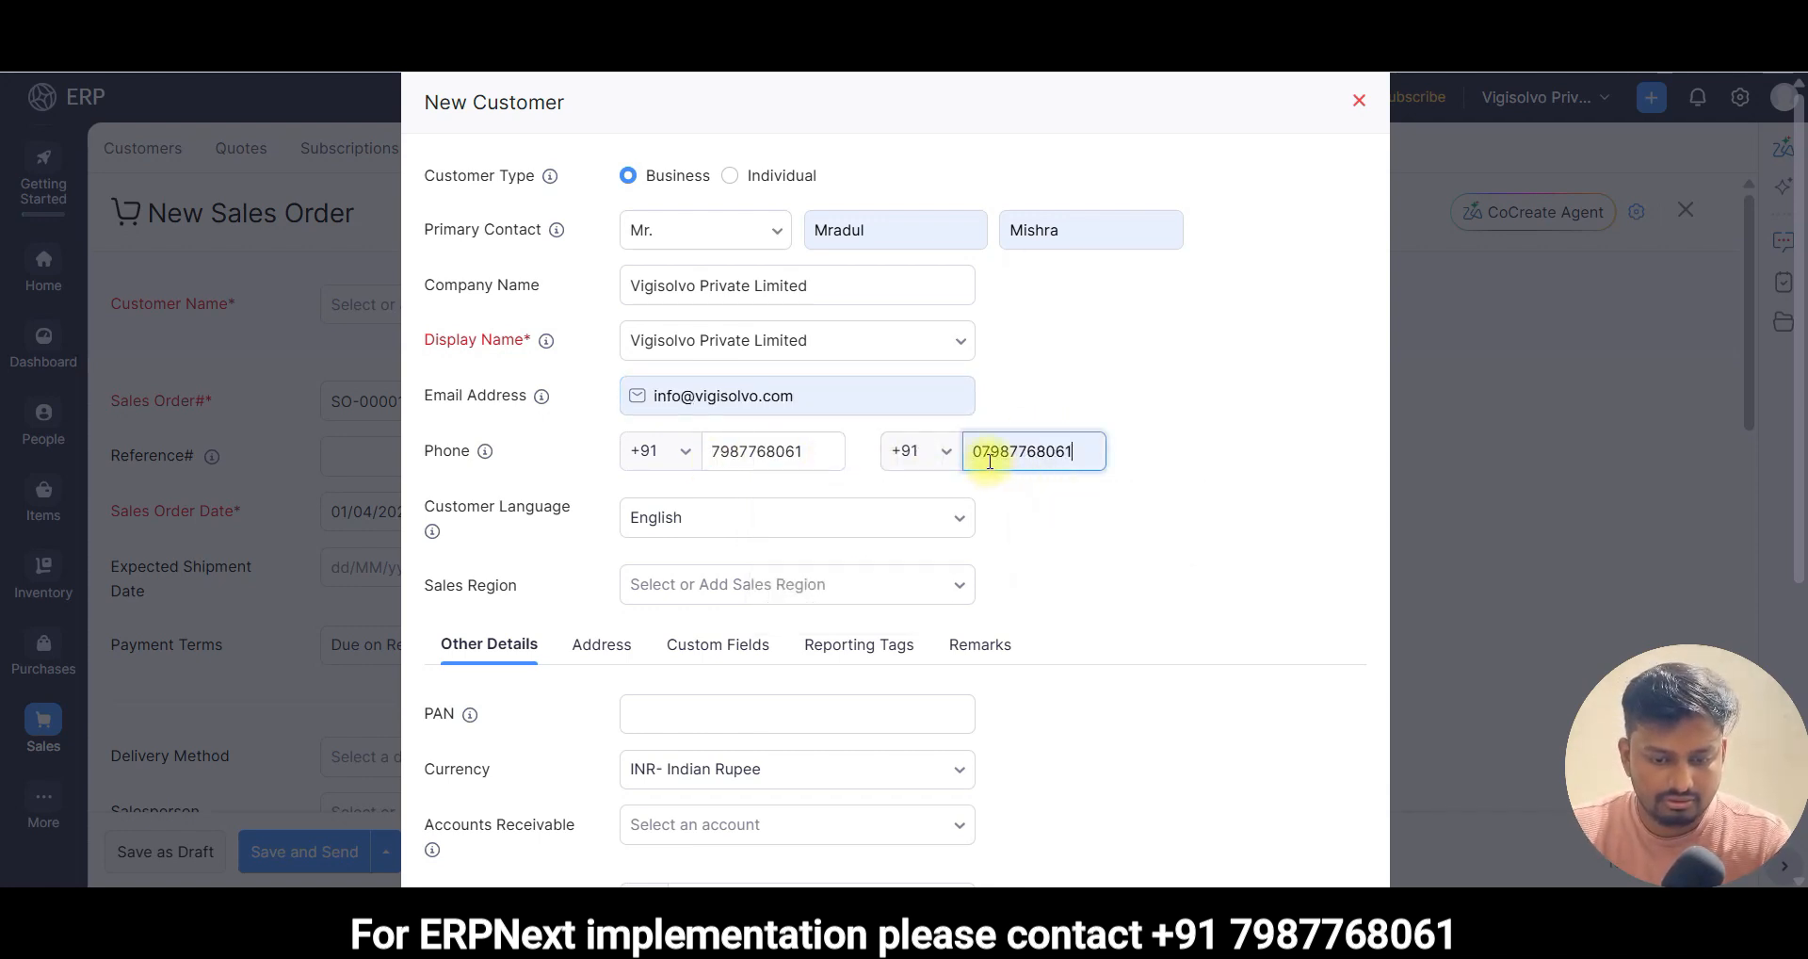
- Try to add a sales region named Indore with its pin code for the new customer
{"action": "left_click", "coordinate": [747, 597]}
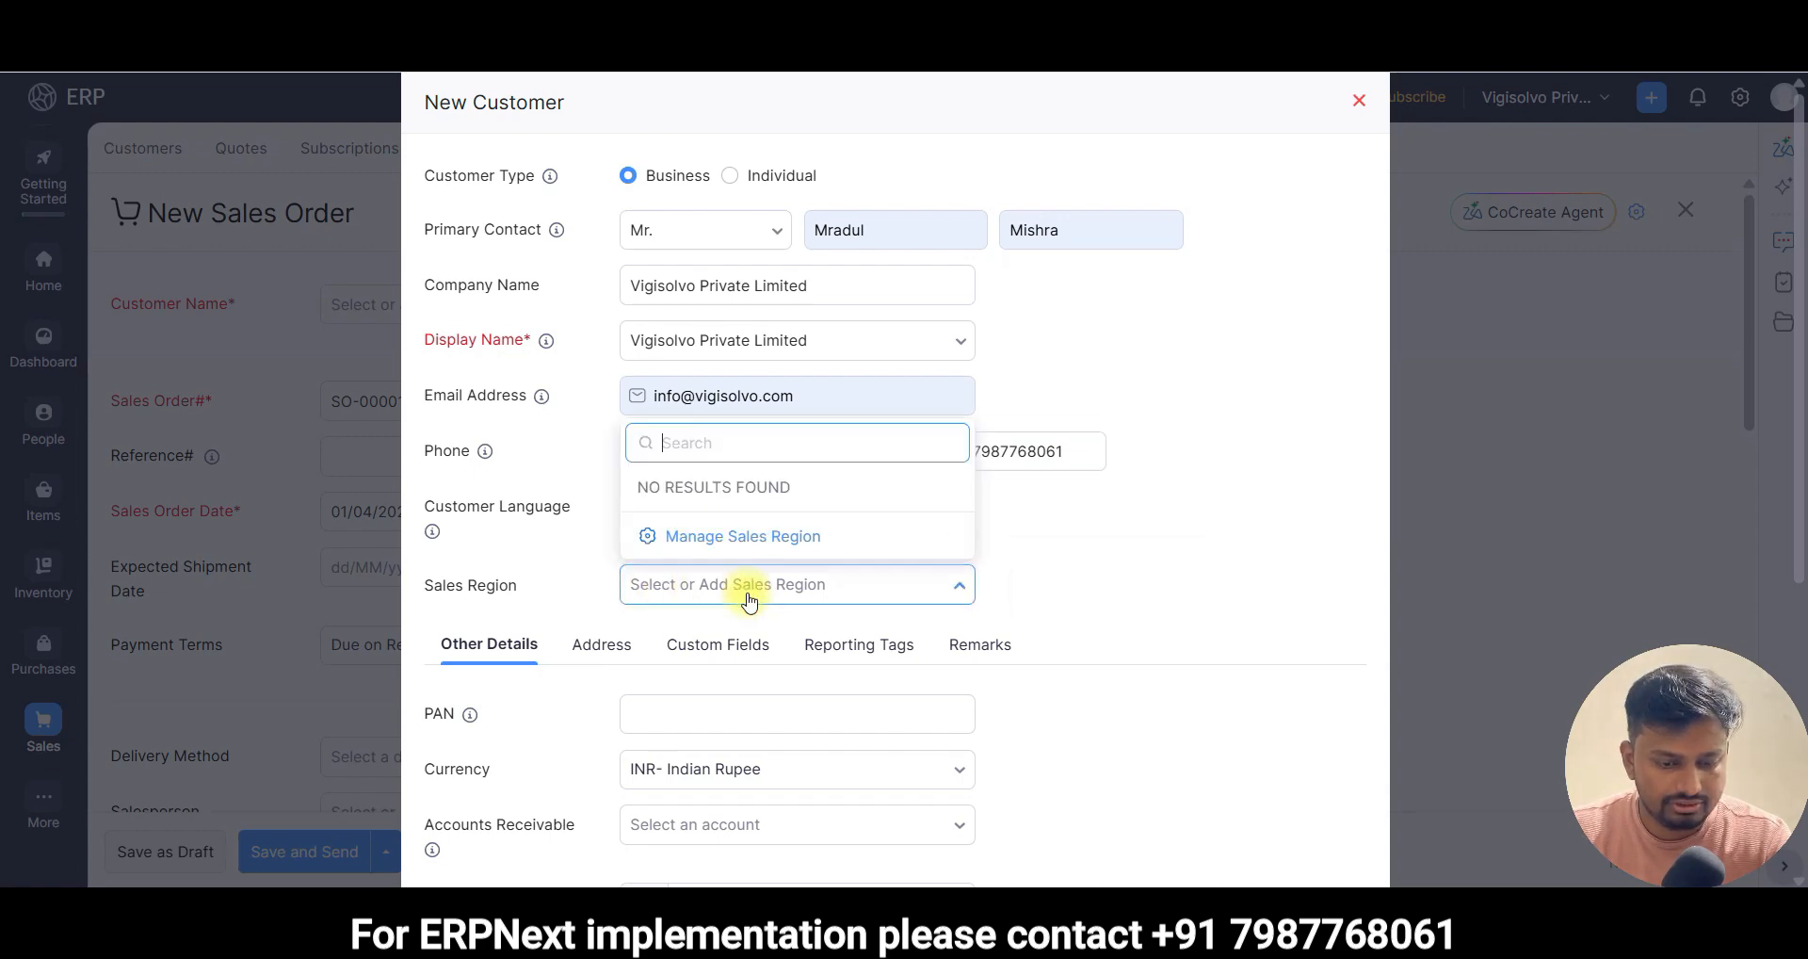
{"action": "left_click", "coordinate": [781, 537]}
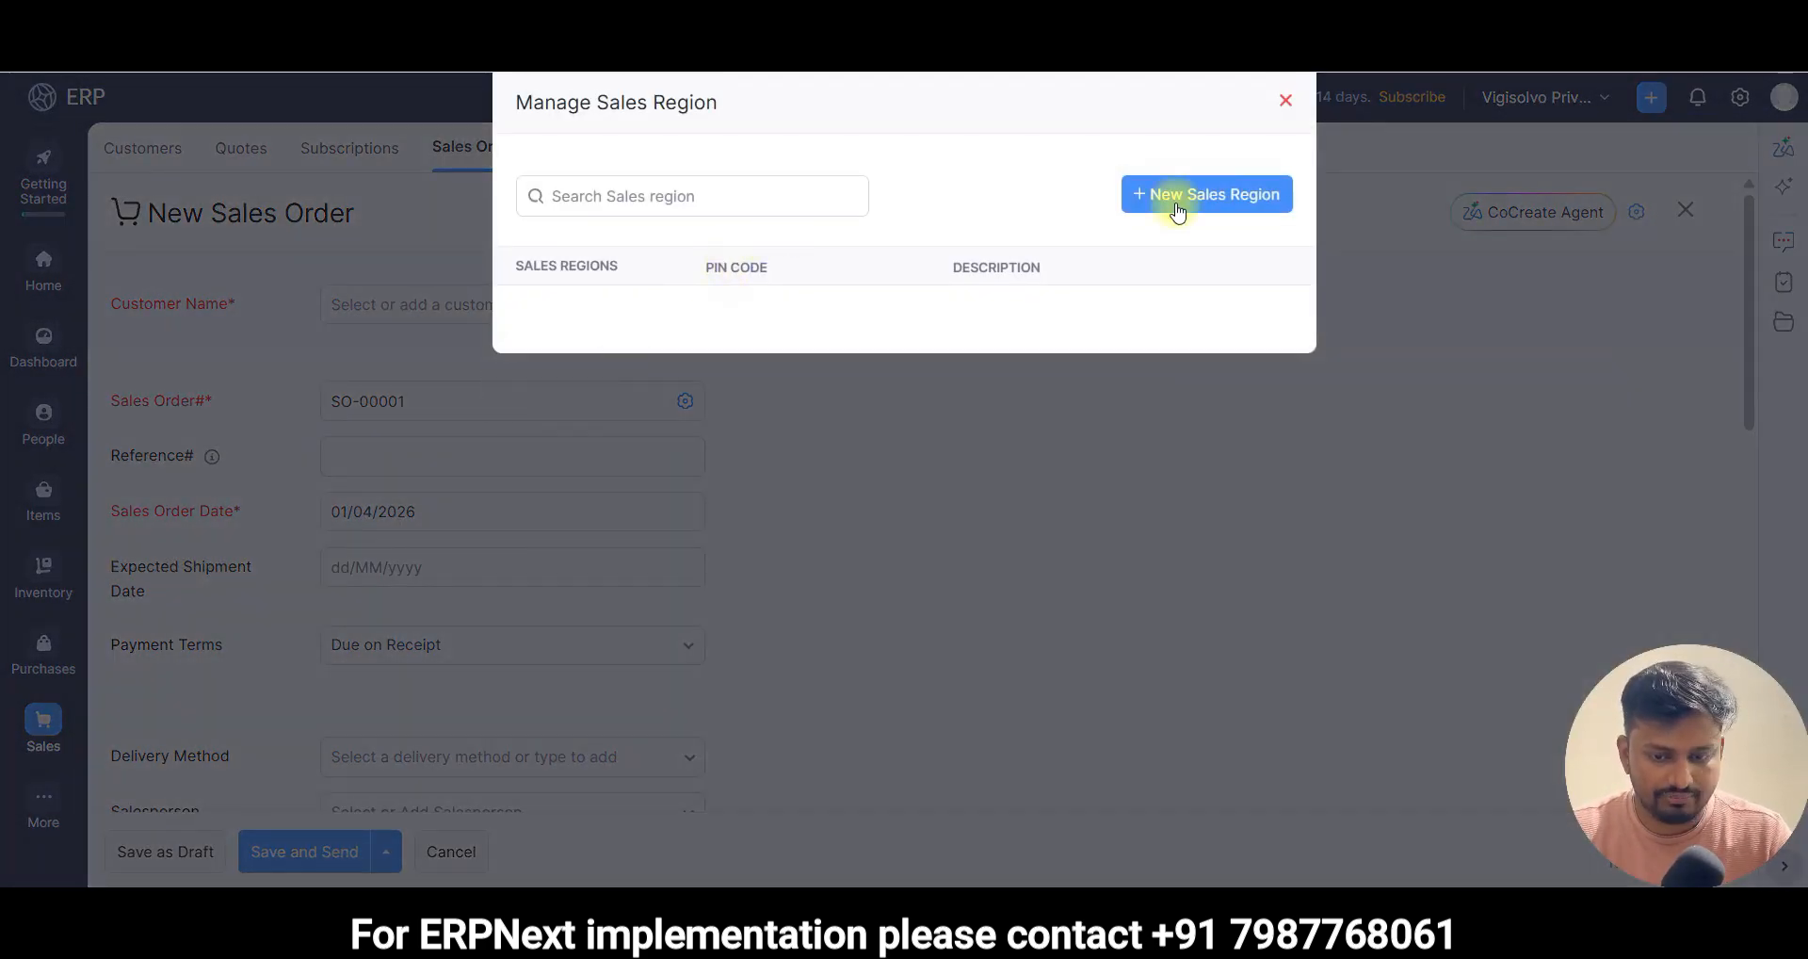
{"action": "left_click", "coordinate": [1191, 195]}
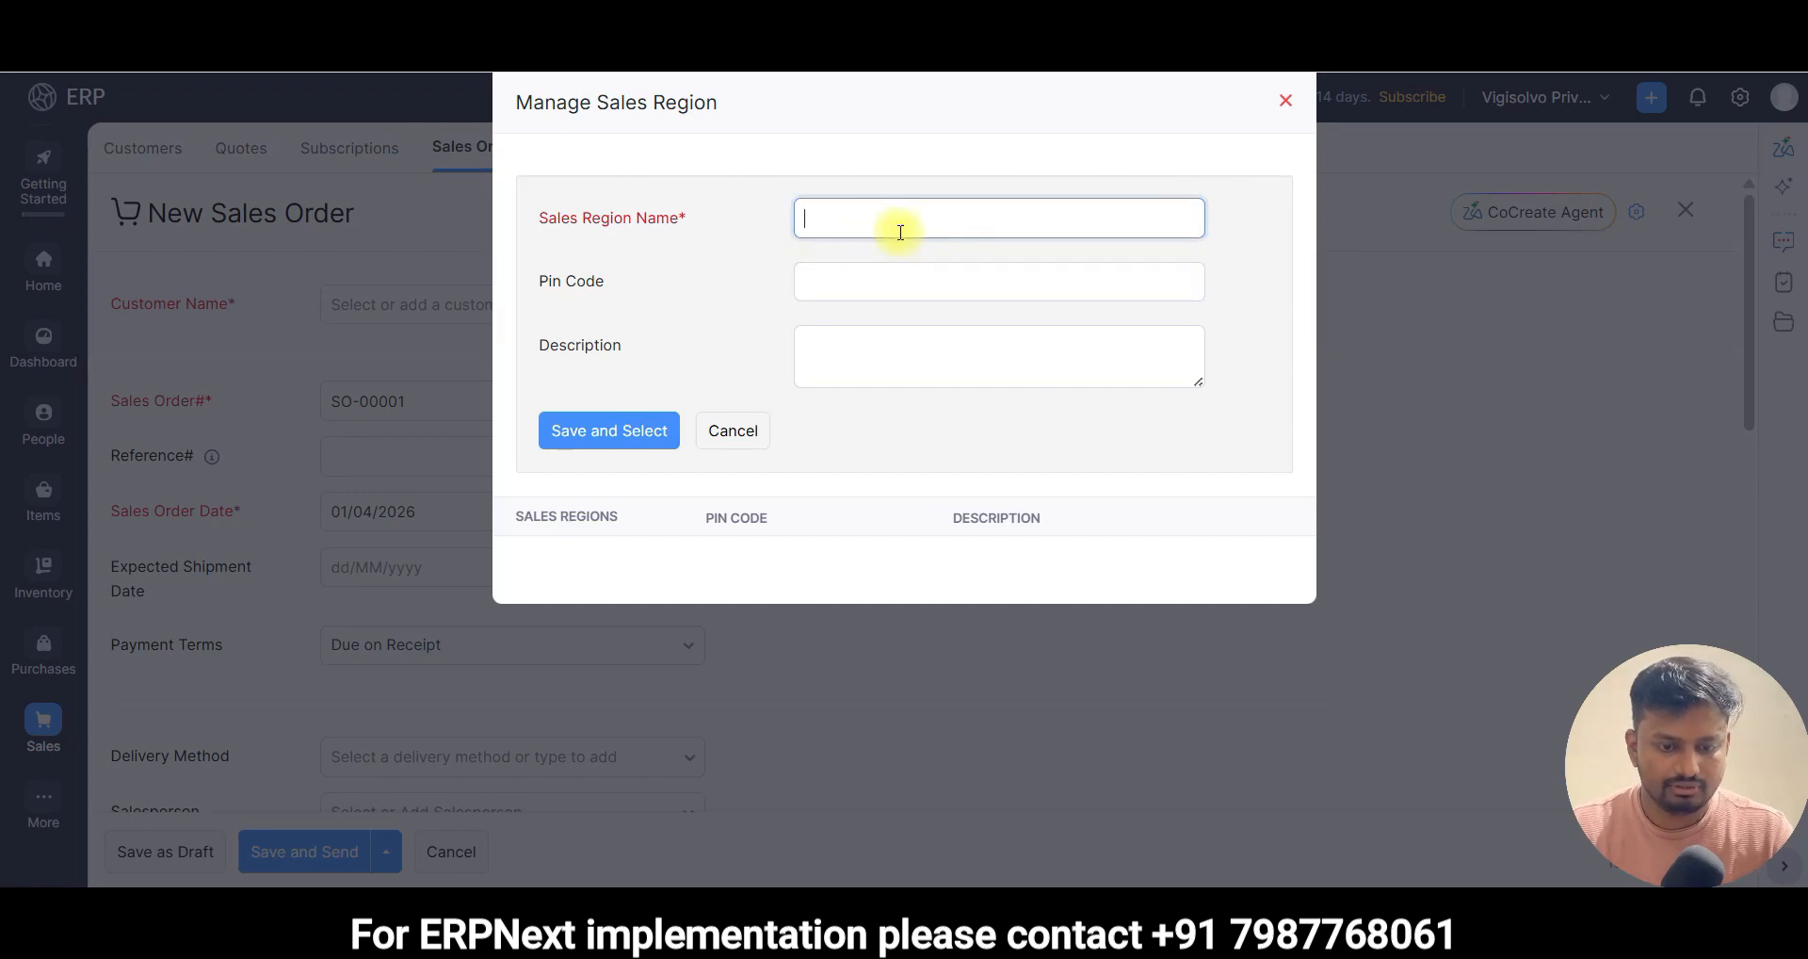
{"action": "type", "text": "Indore"}
{"action": "key", "text": "Tab"}
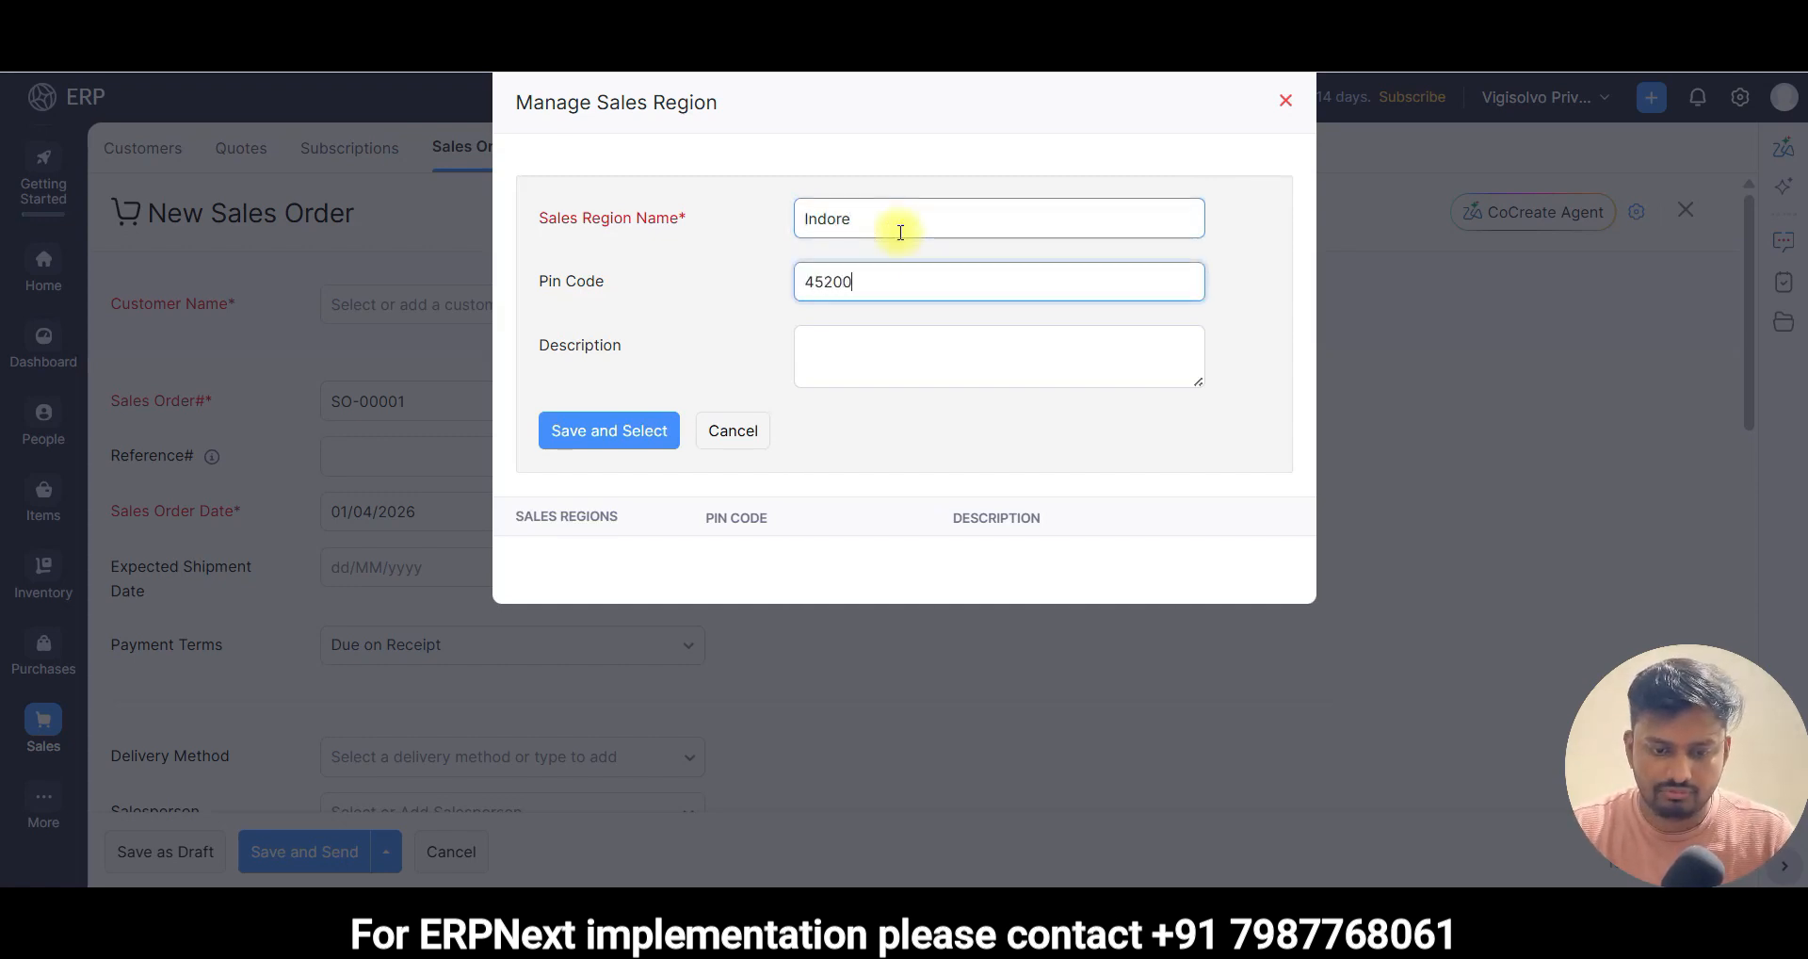
{"action": "left_click", "coordinate": [605, 438]}
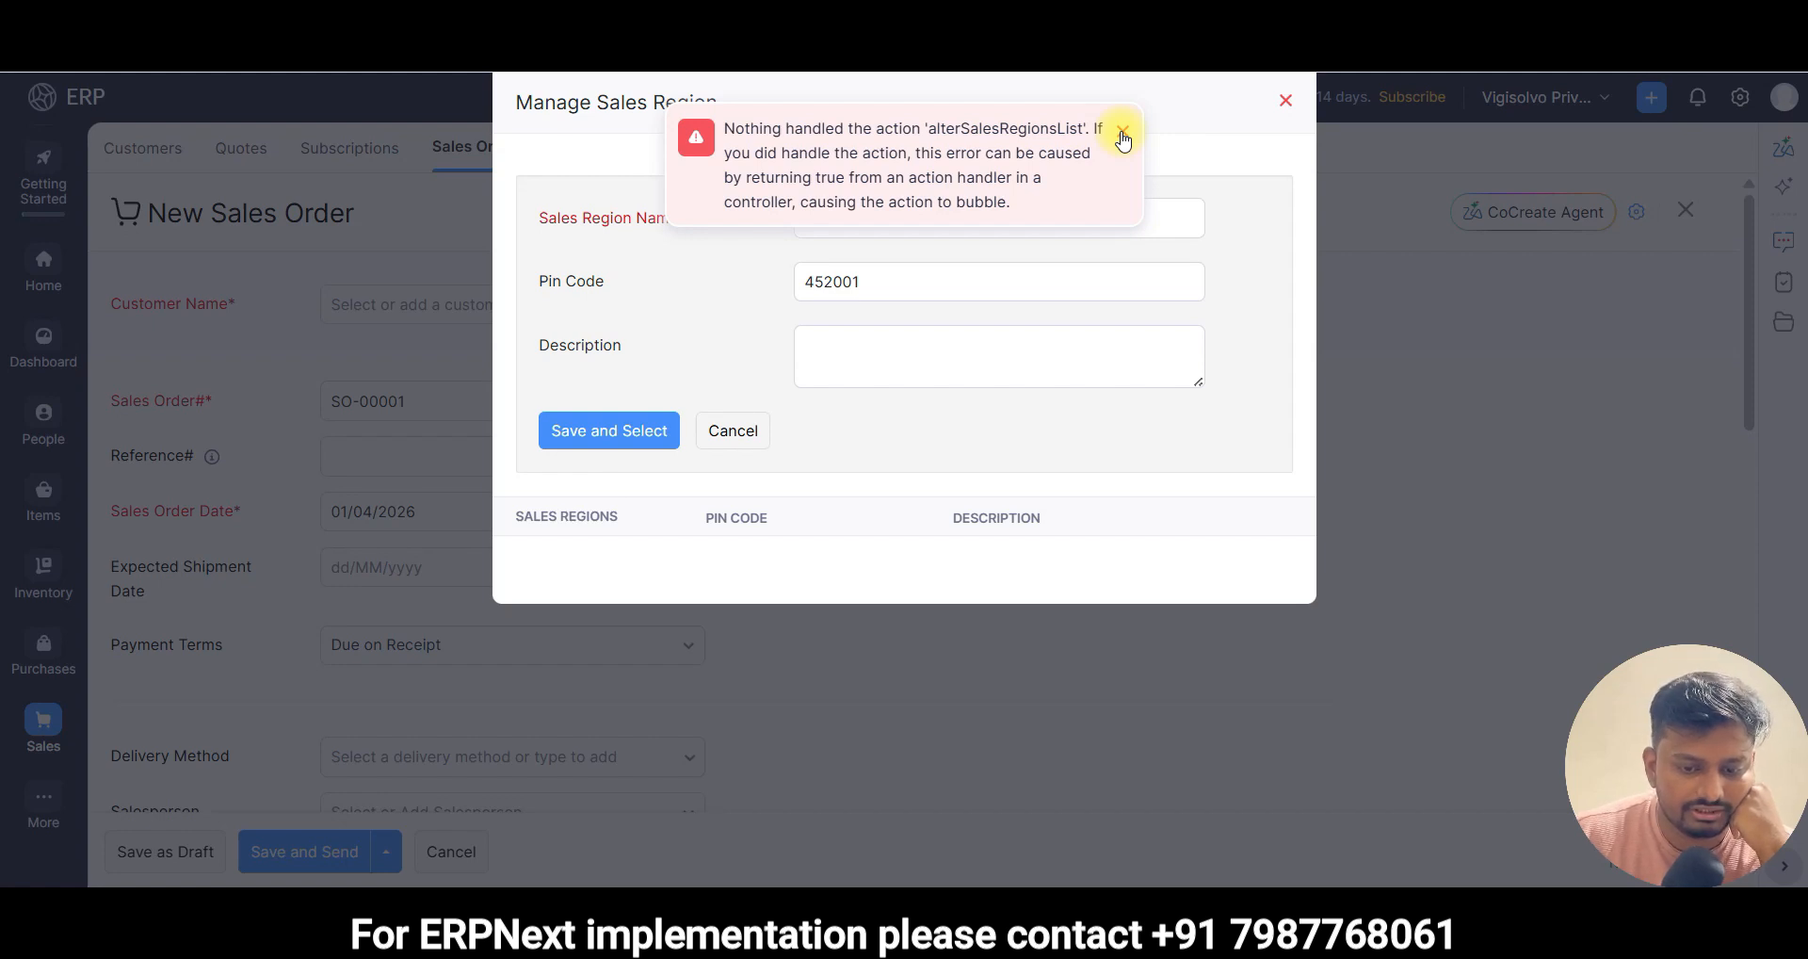
{"action": "left_click", "coordinate": [1123, 134]}
- Try to save the sales region under the name Madhya Pradesh instead, and close its form
{"action": "double_click", "coordinate": [904, 218]}
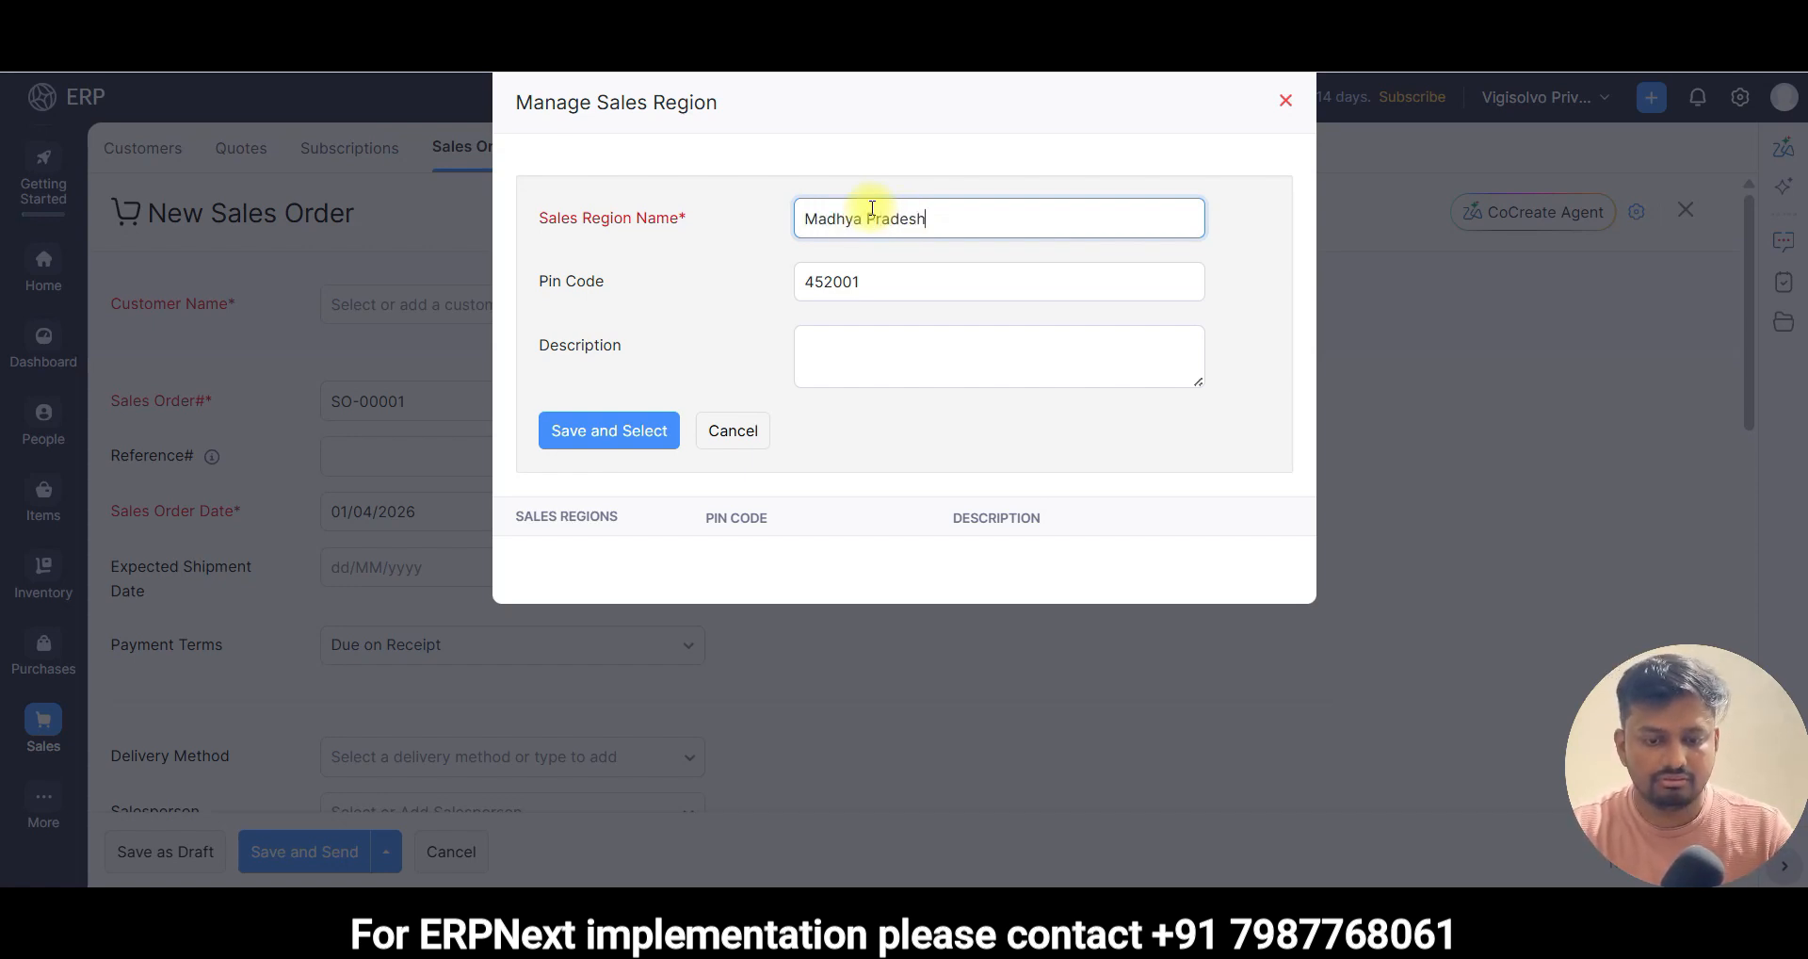
{"action": "left_click", "coordinate": [625, 435]}
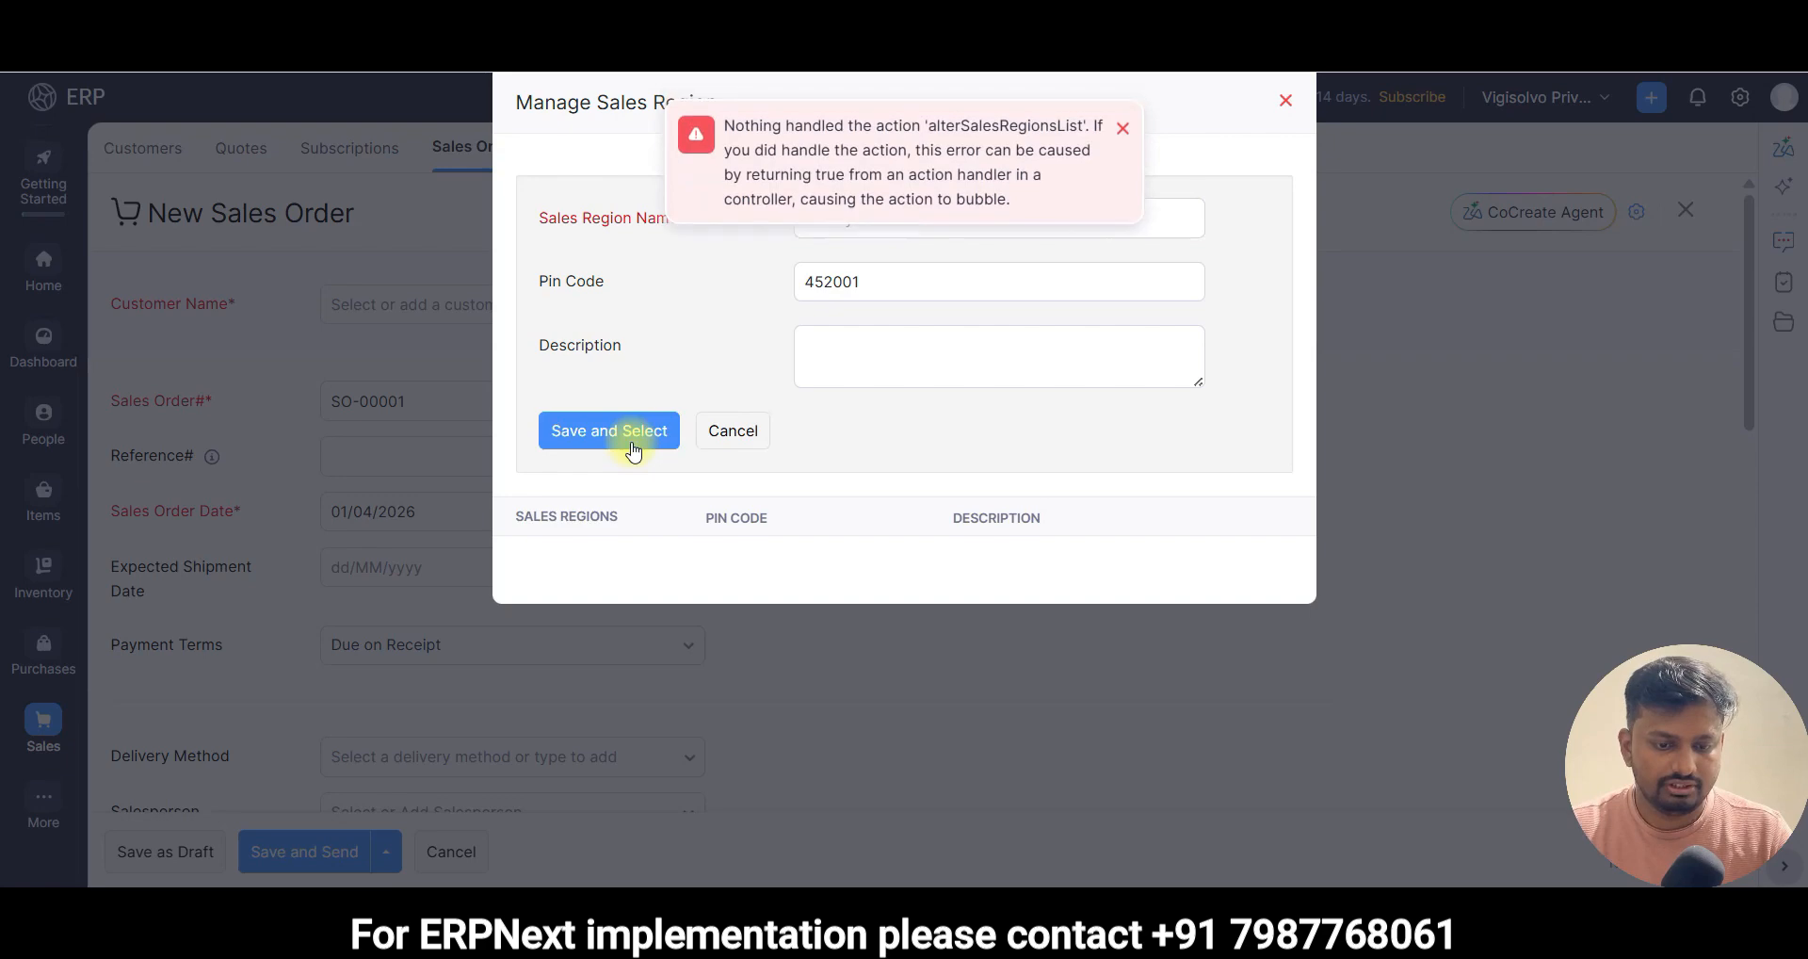
{"action": "left_click", "coordinate": [1122, 134]}
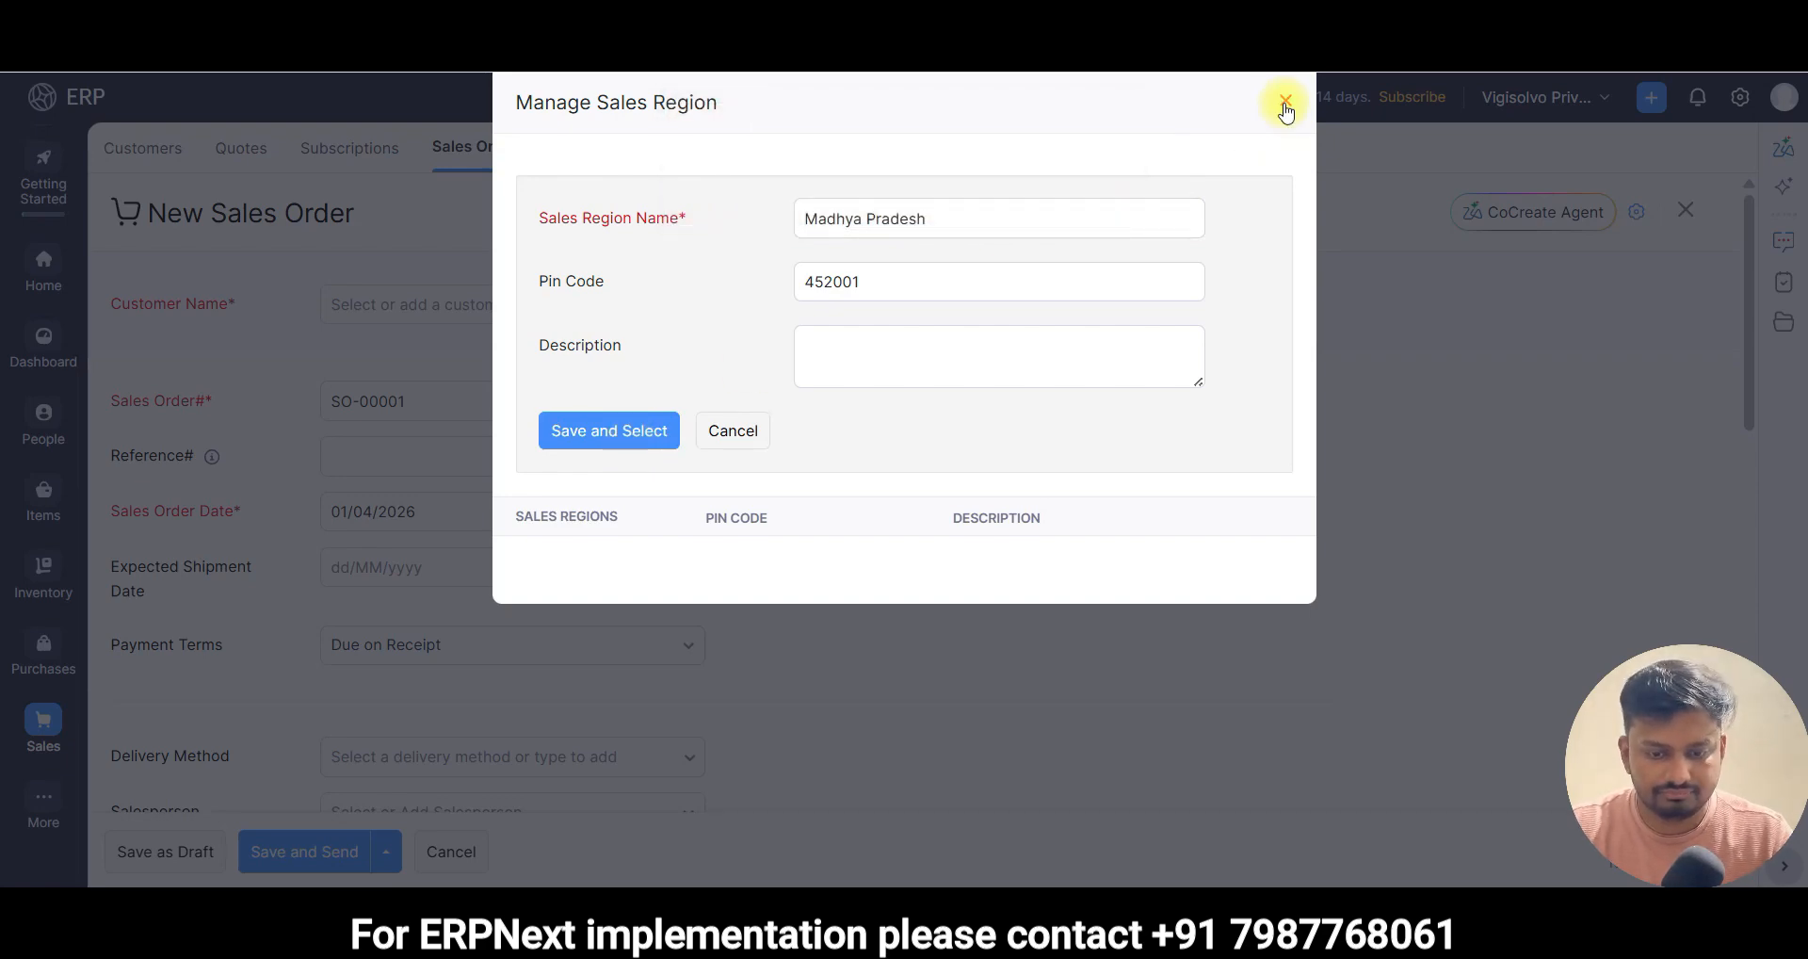
{"action": "left_click", "coordinate": [1285, 100]}
- Select Walk-in Customer as the sales order's customer
{"action": "left_click", "coordinate": [372, 414]}
{"action": "left_click", "coordinate": [462, 304]}
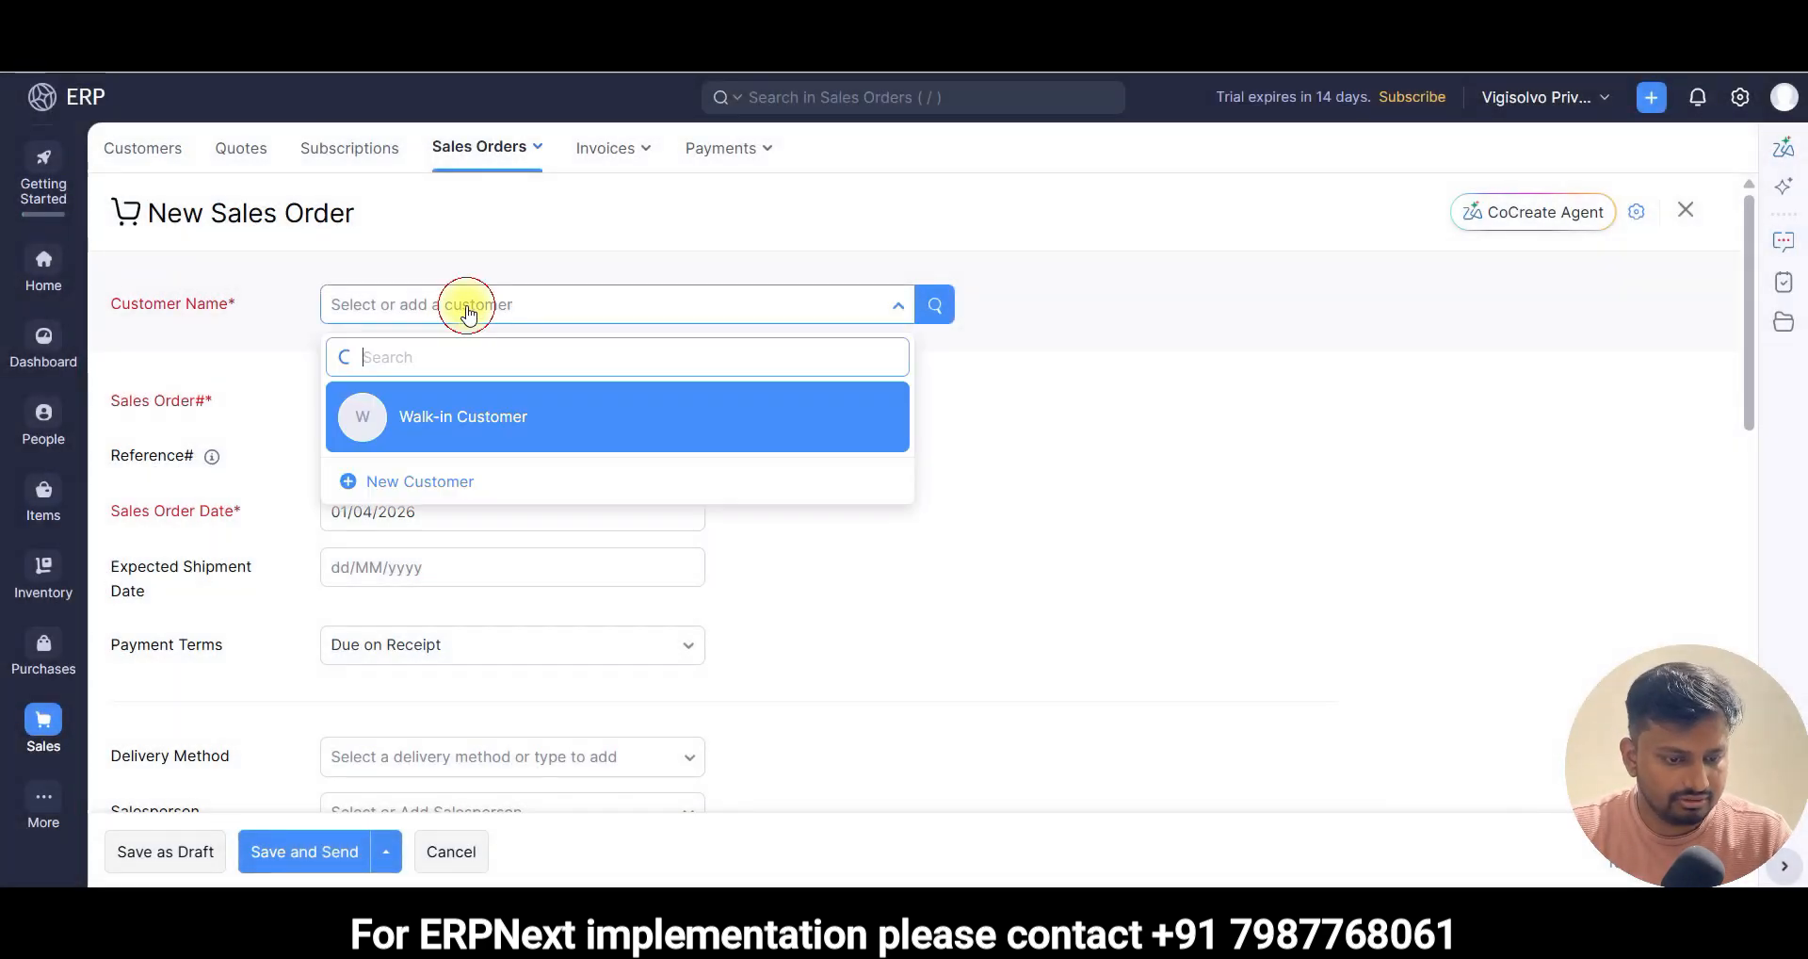
{"action": "left_click", "coordinate": [488, 414]}
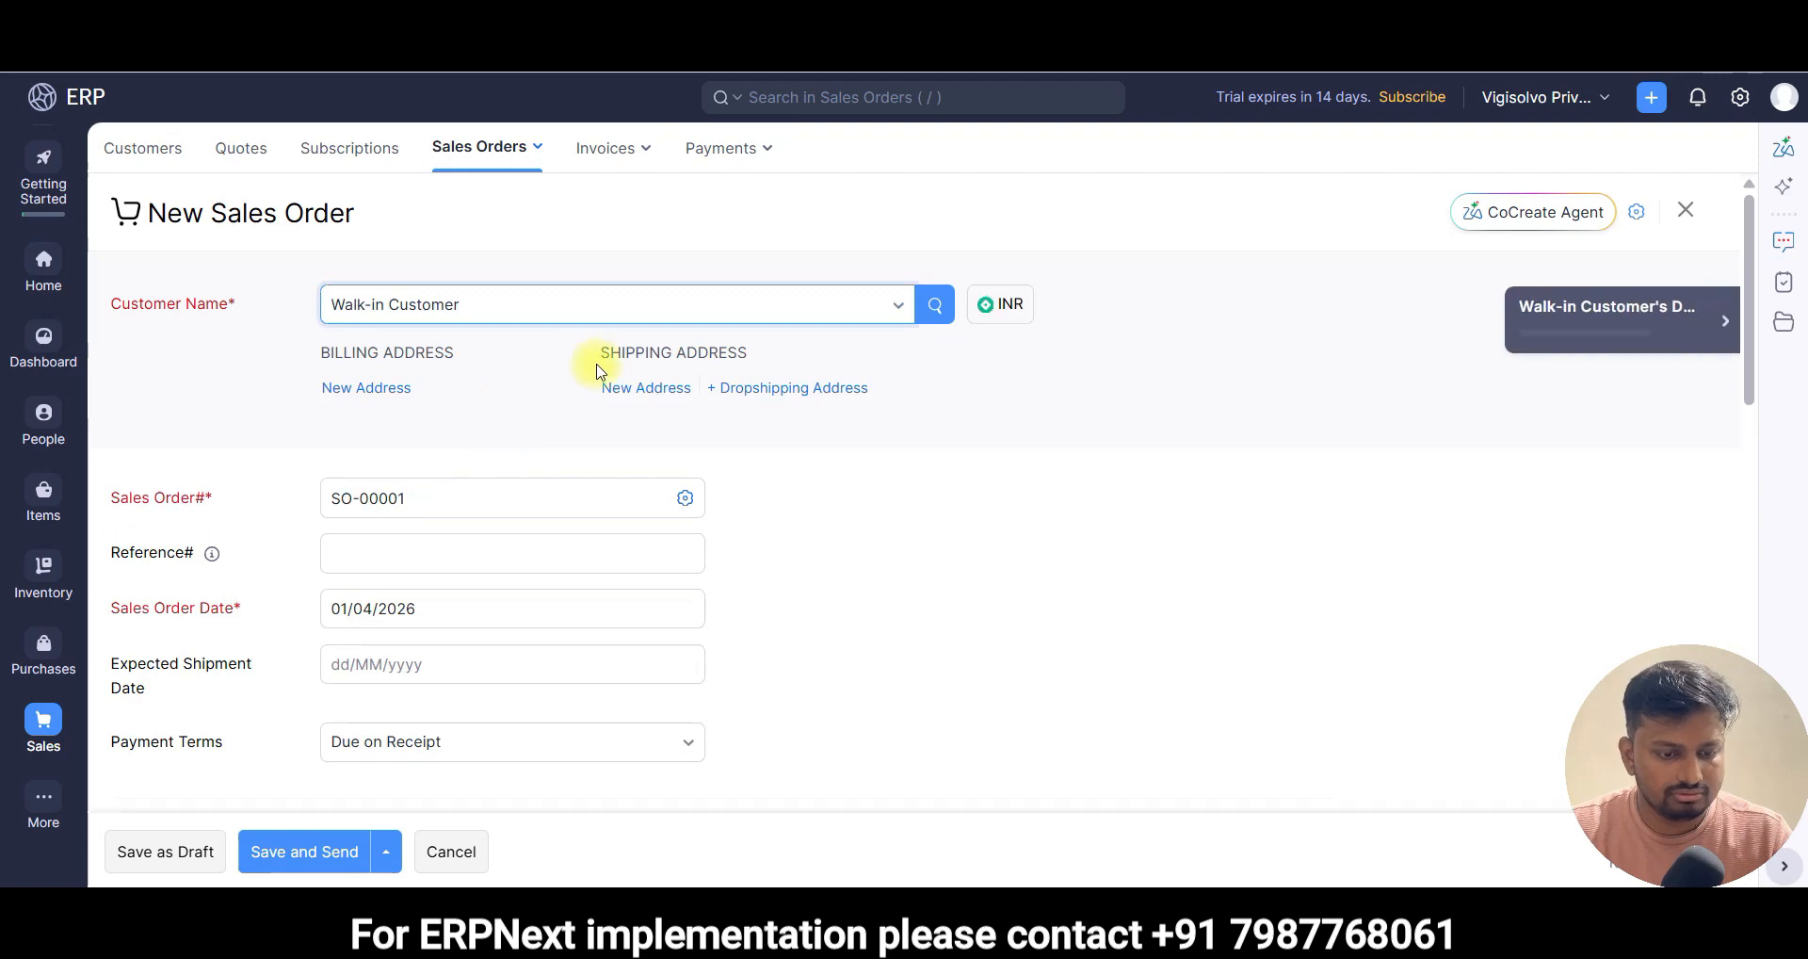
- Start a new customer with salutation Mr., the contact's full name, and Vigisolvo Private Limited as company and display name
{"action": "left_click", "coordinate": [664, 314]}
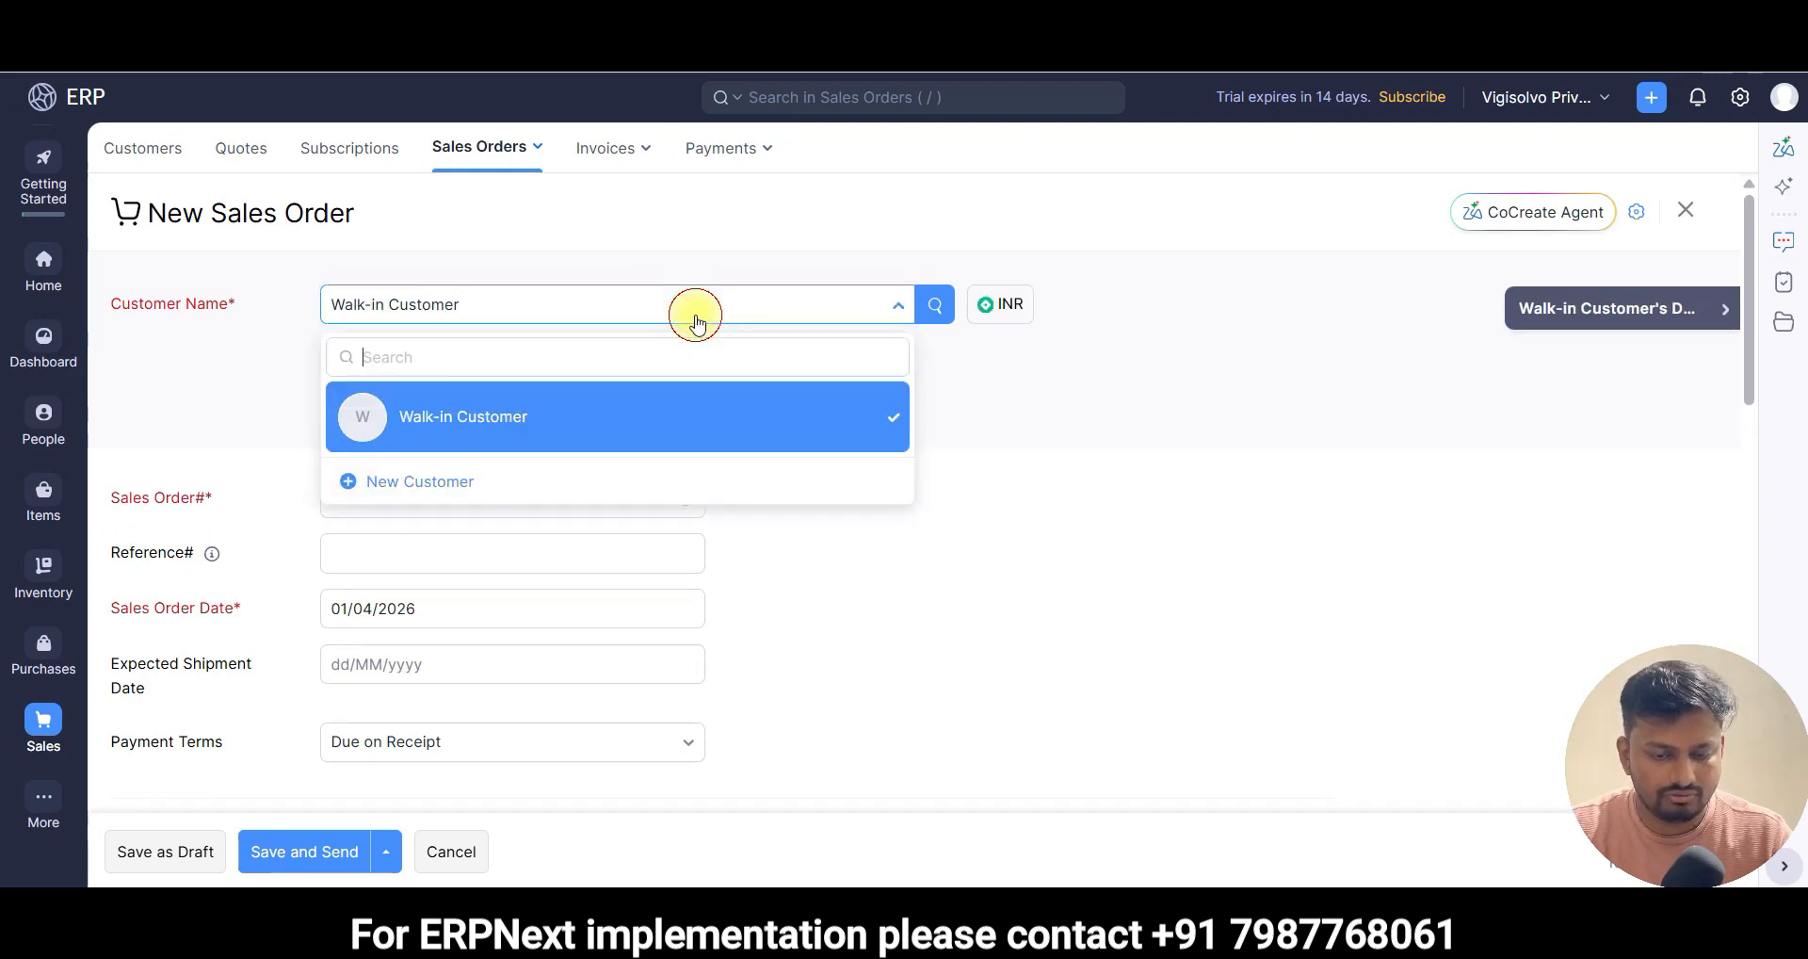
{"action": "left_click", "coordinate": [463, 490]}
{"action": "left_click", "coordinate": [694, 230]}
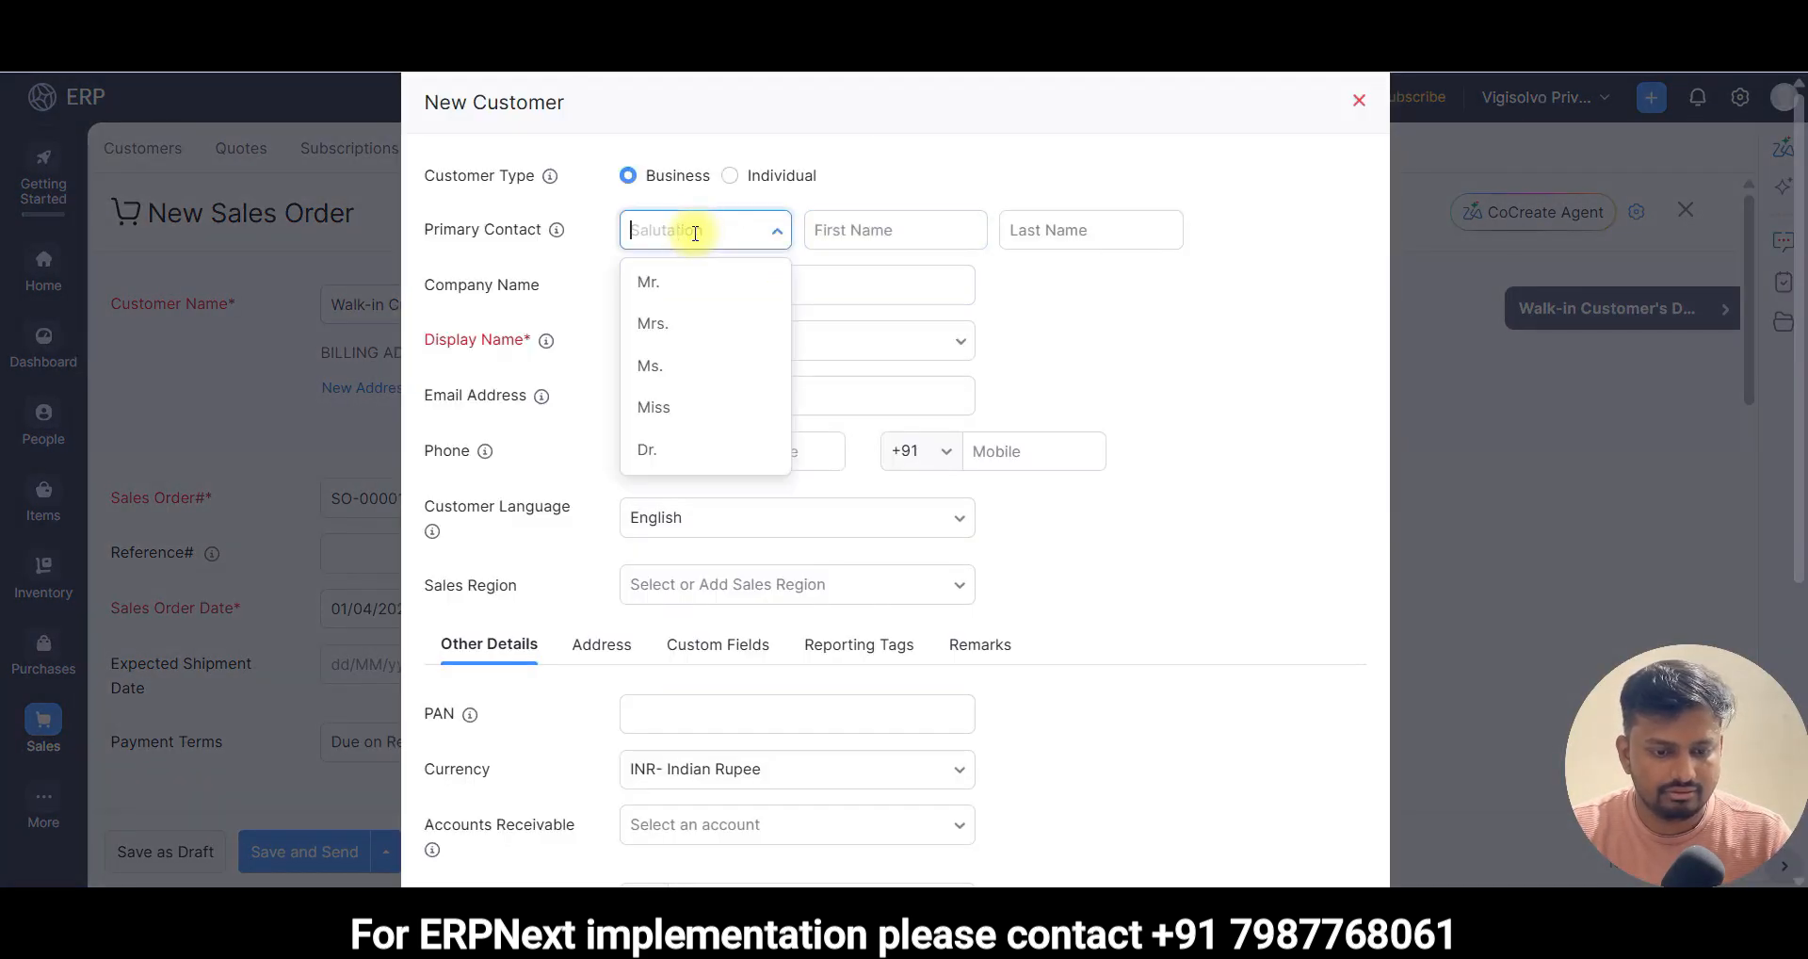
{"action": "left_click", "coordinate": [678, 287]}
{"action": "left_click", "coordinate": [883, 237]}
{"action": "left_click", "coordinate": [928, 280]}
{"action": "left_click", "coordinate": [694, 283]}
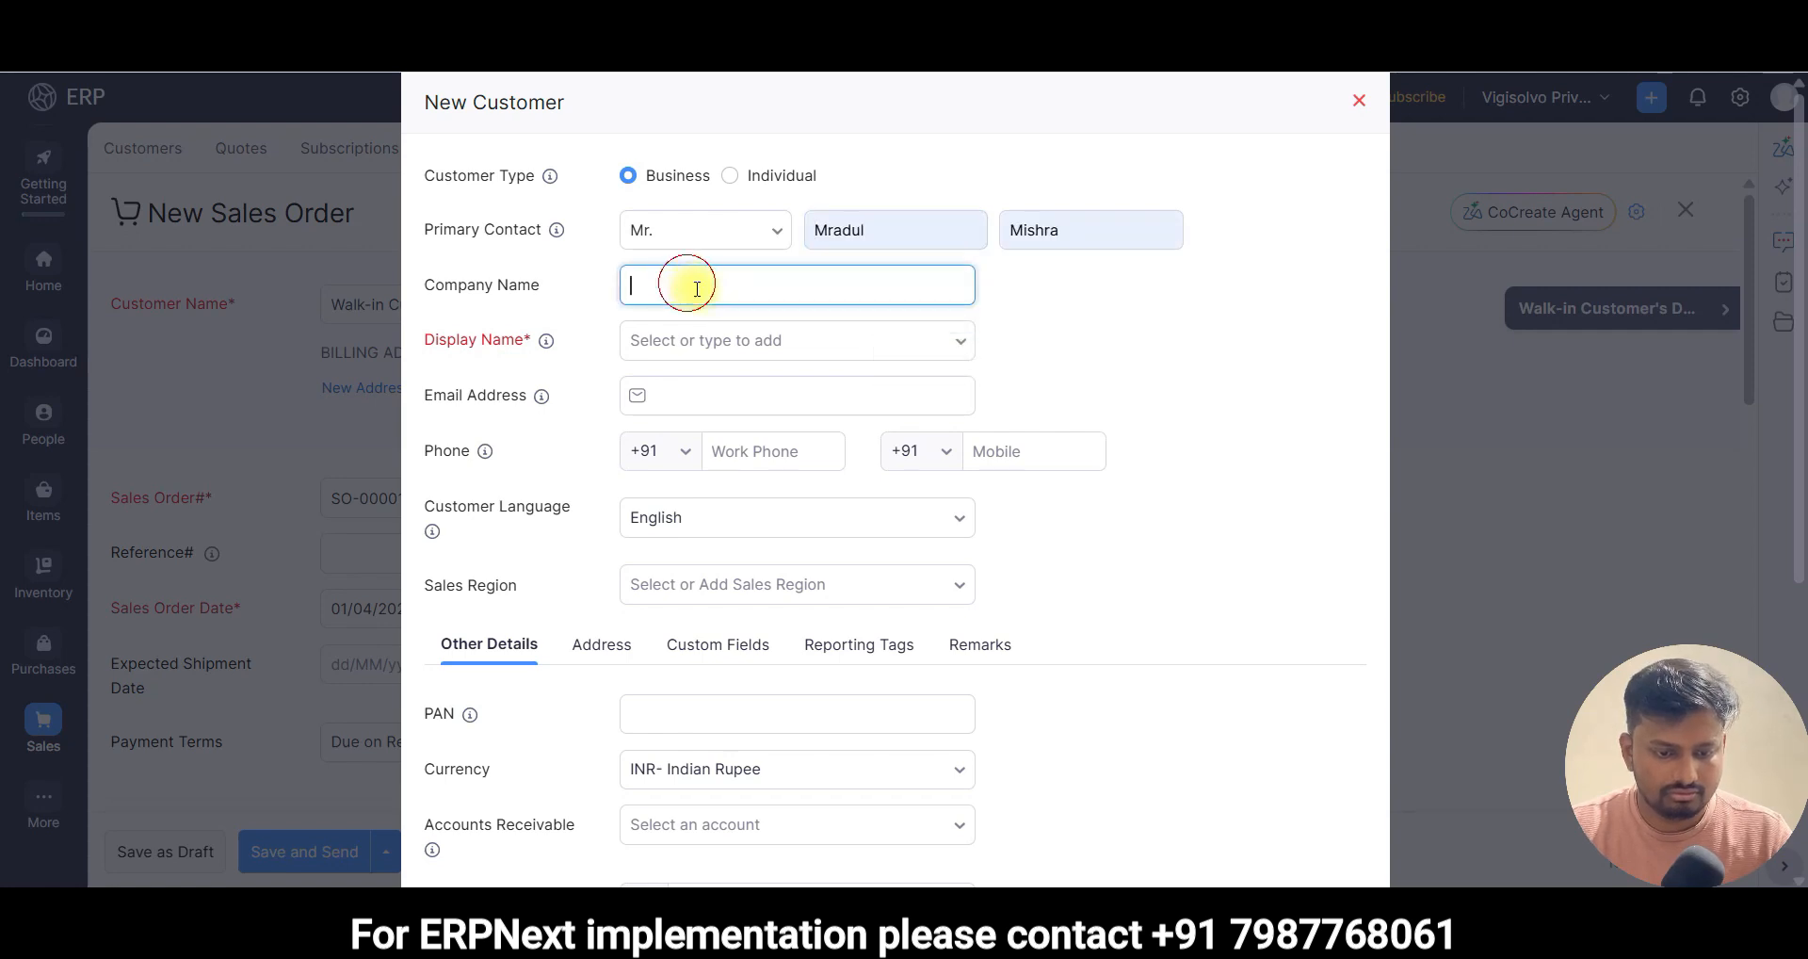
{"action": "left_click", "coordinate": [747, 339]}
{"action": "left_click", "coordinate": [1183, 383]}
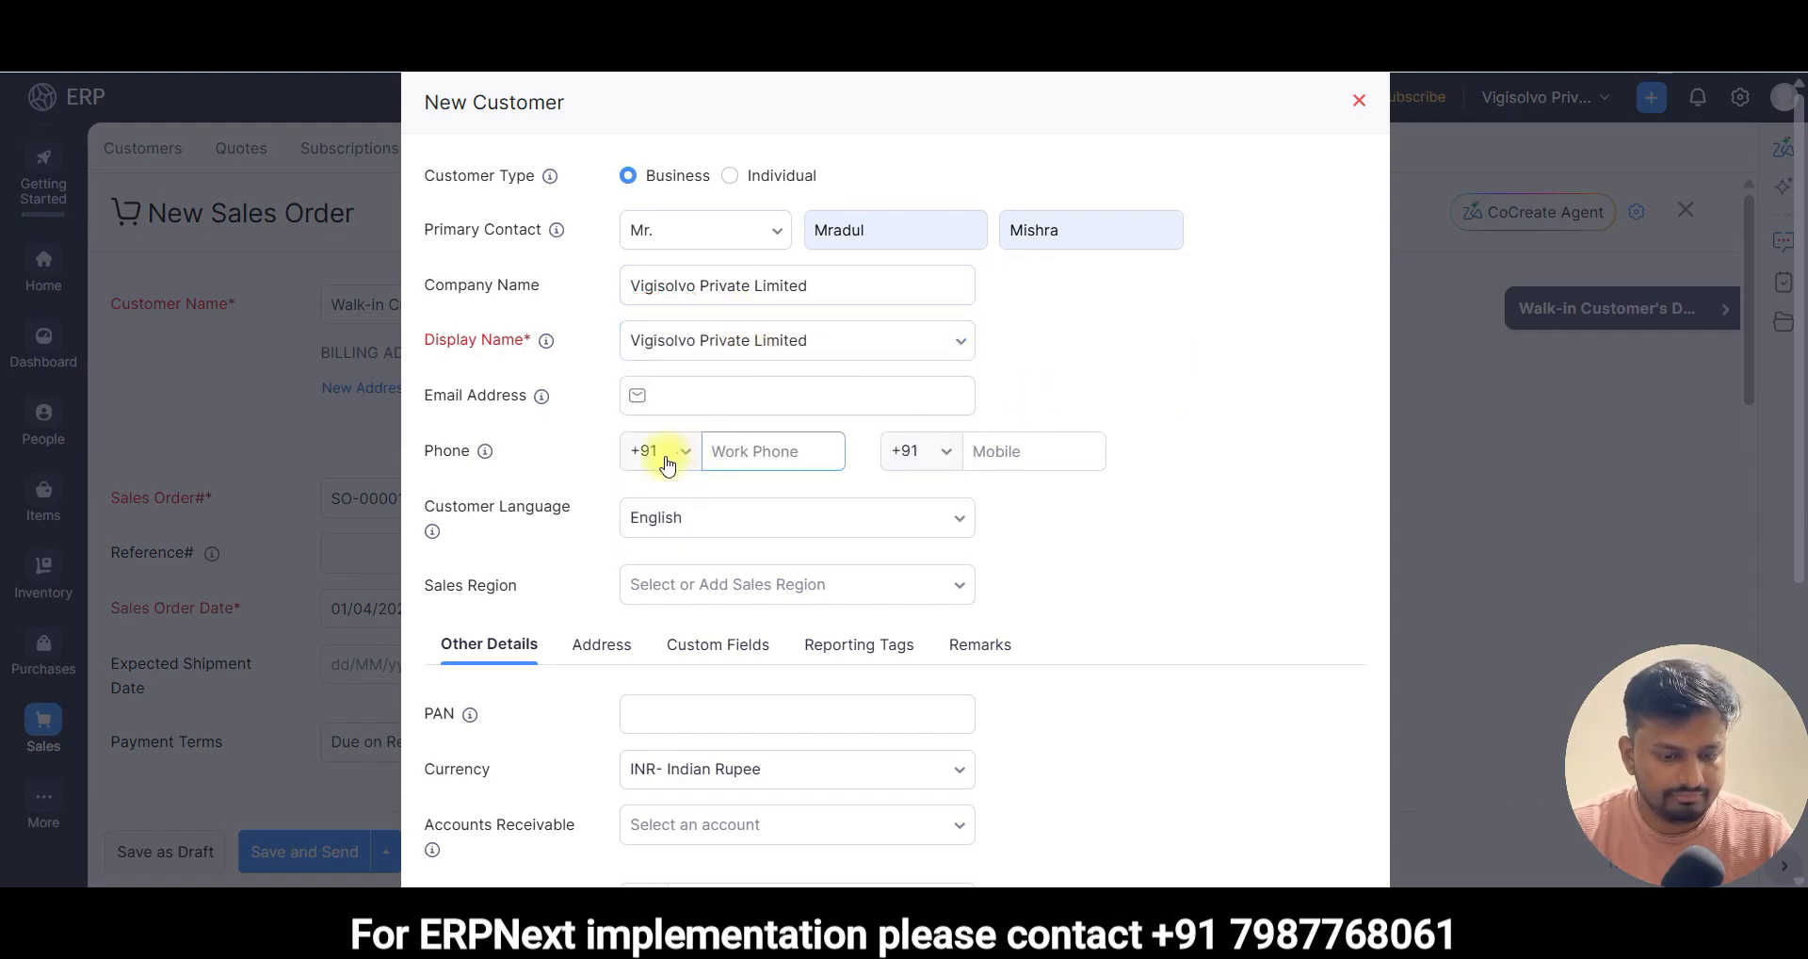
- Set the customer's receivable account to Accounts Receivable and save the customer without a sales region or addresses
{"action": "scroll", "coordinate": [860, 403], "scroll_direction": "down", "scroll_amount": 3}
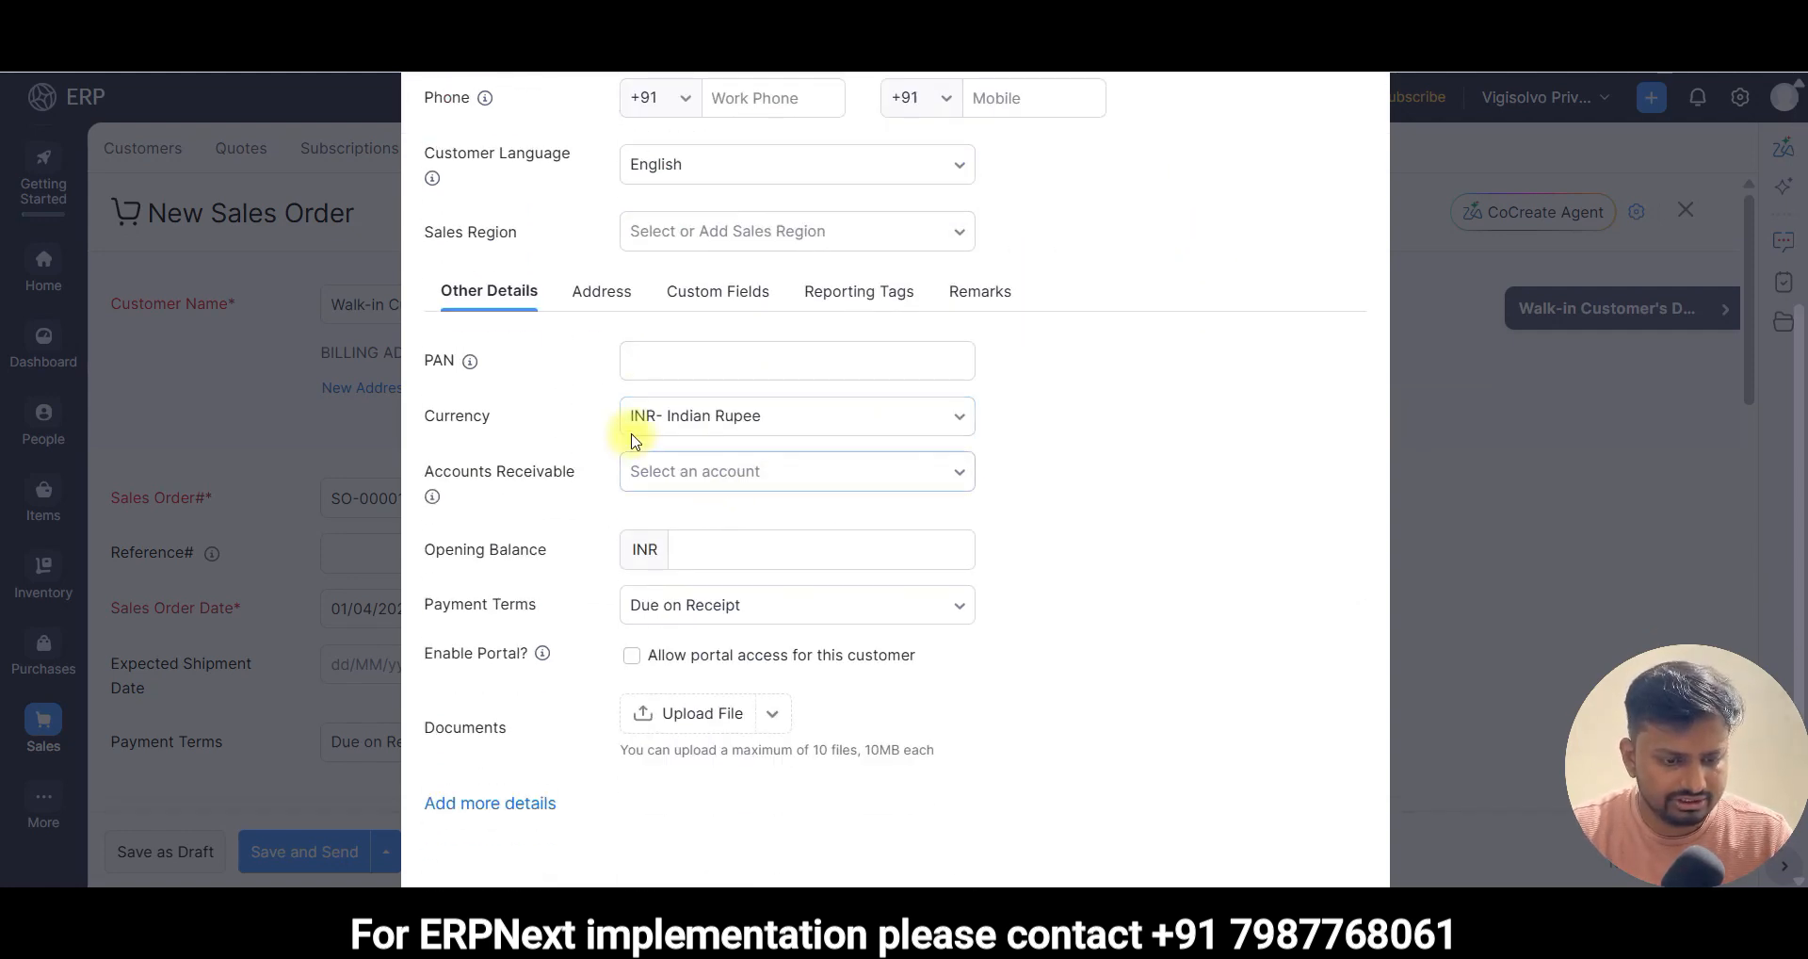
{"action": "left_click", "coordinate": [727, 470]}
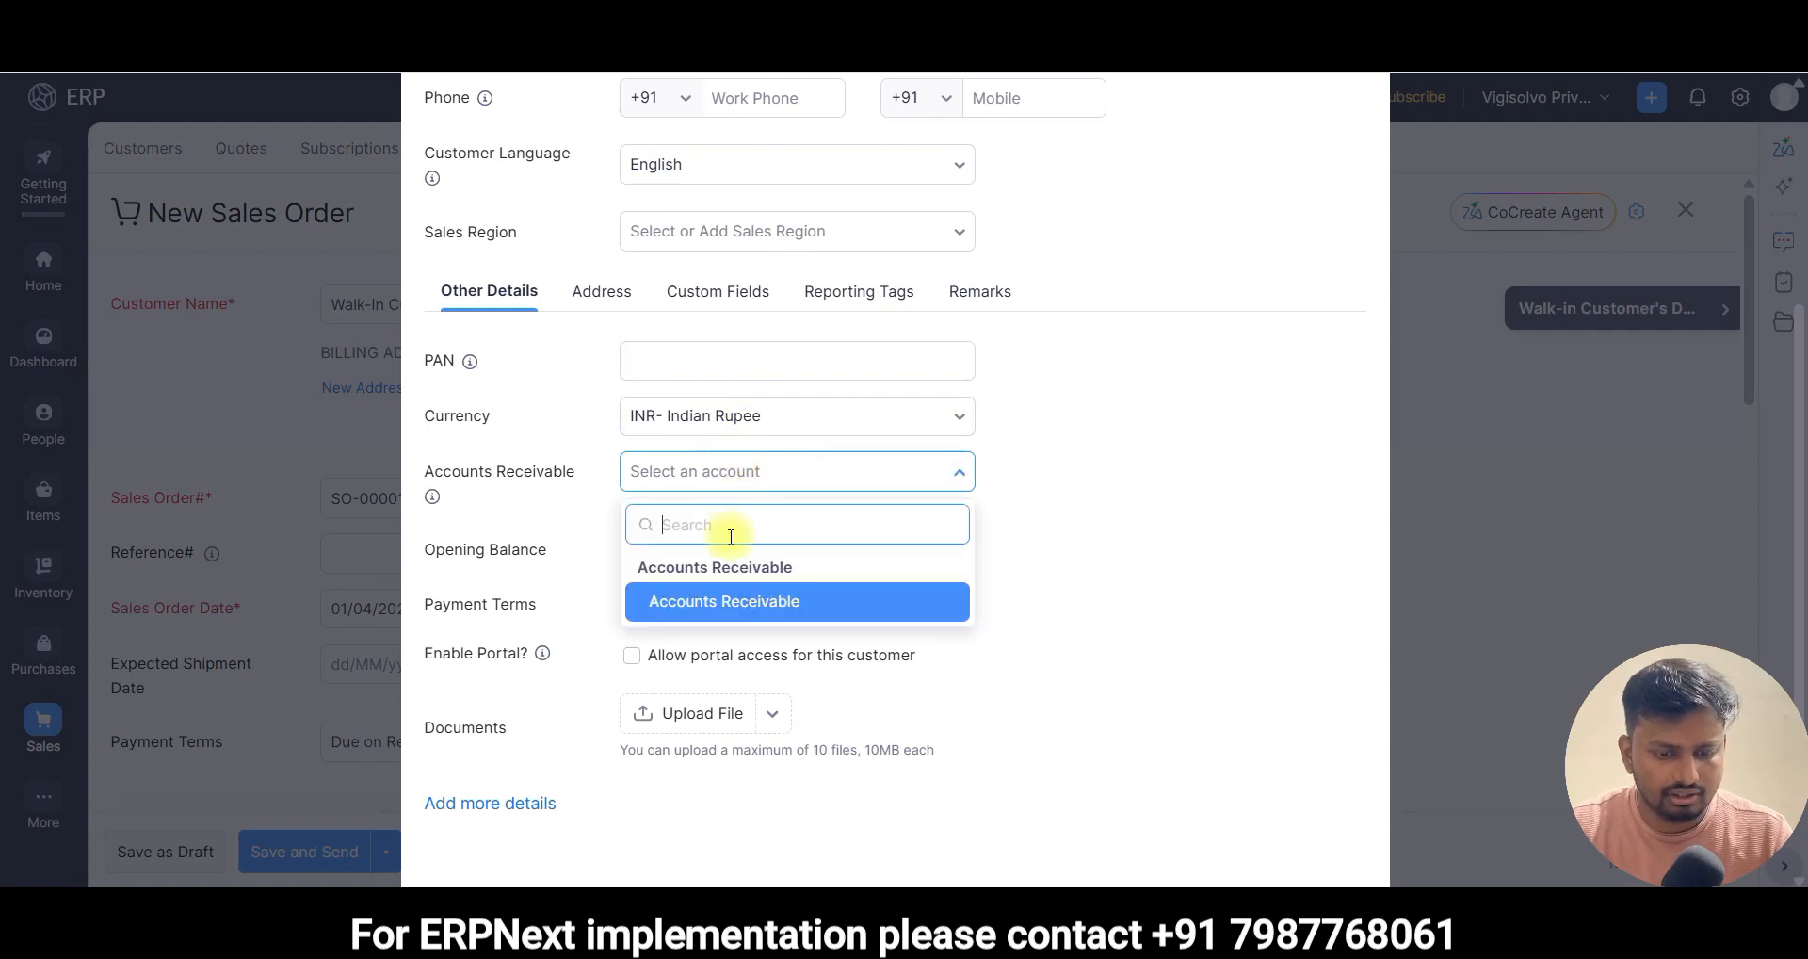
{"action": "left_click", "coordinate": [716, 600]}
{"action": "left_click", "coordinate": [738, 548]}
{"action": "left_click", "coordinate": [1108, 579]}
{"action": "scroll", "coordinate": [1106, 589], "scroll_direction": "down", "scroll_amount": 2}
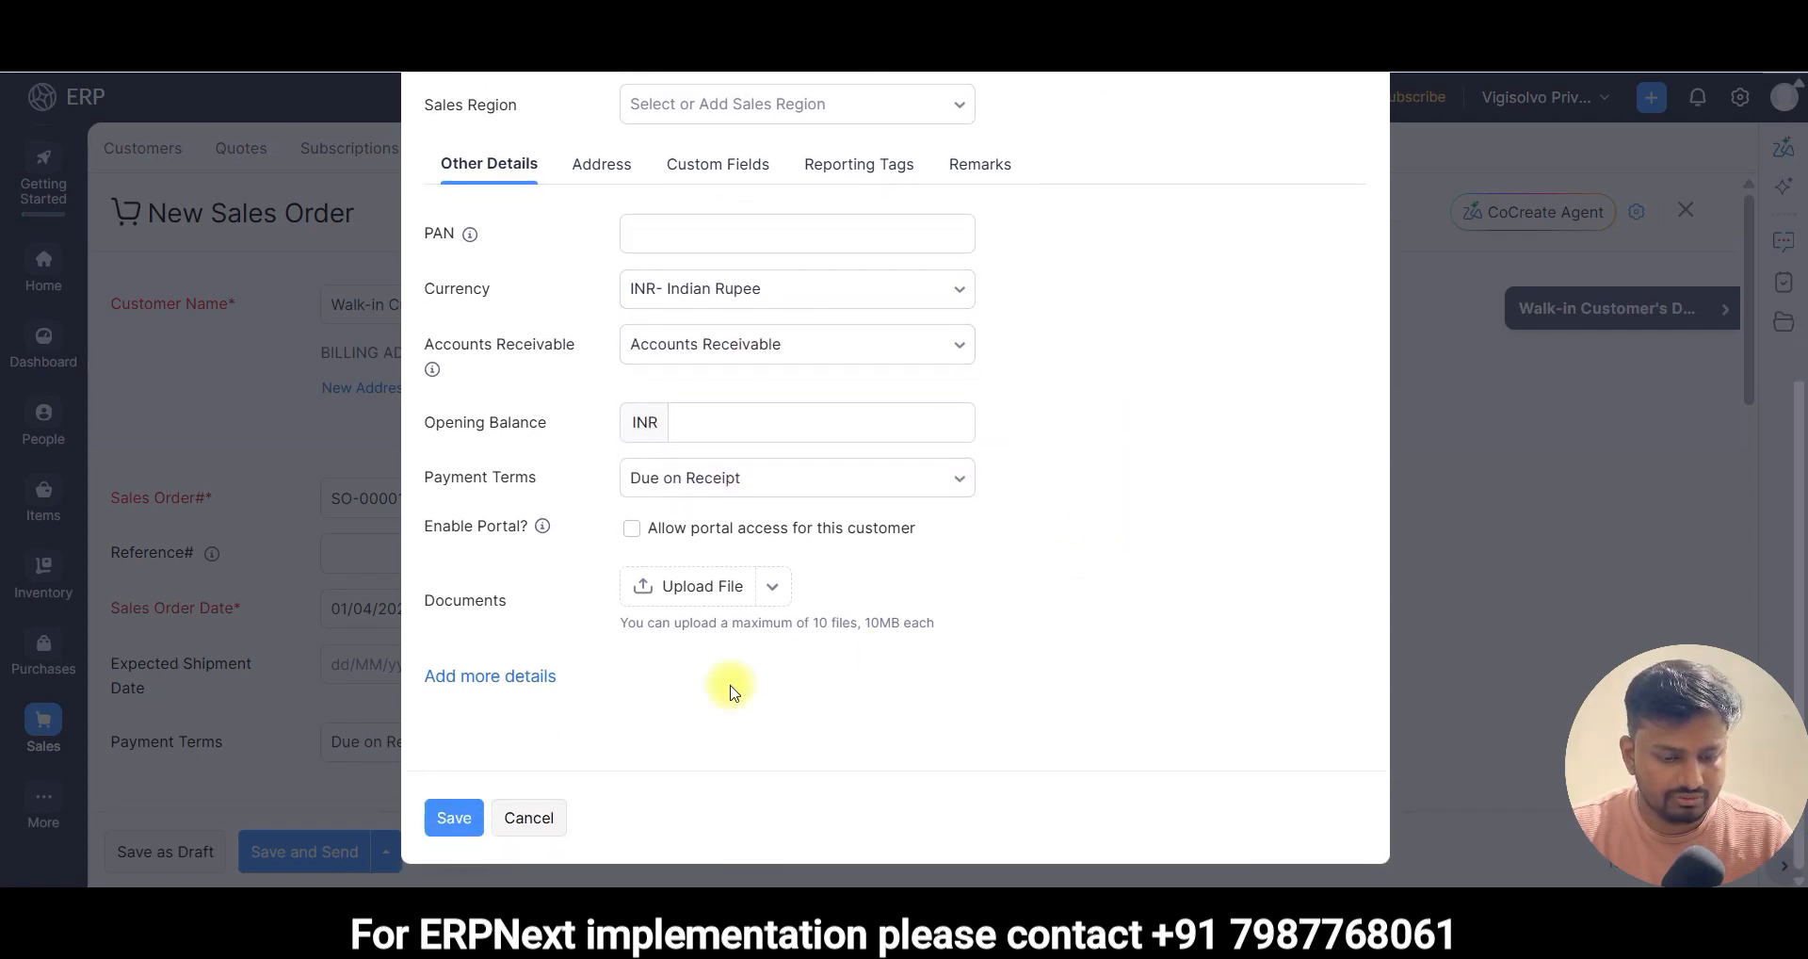
{"action": "left_click", "coordinate": [456, 817]}
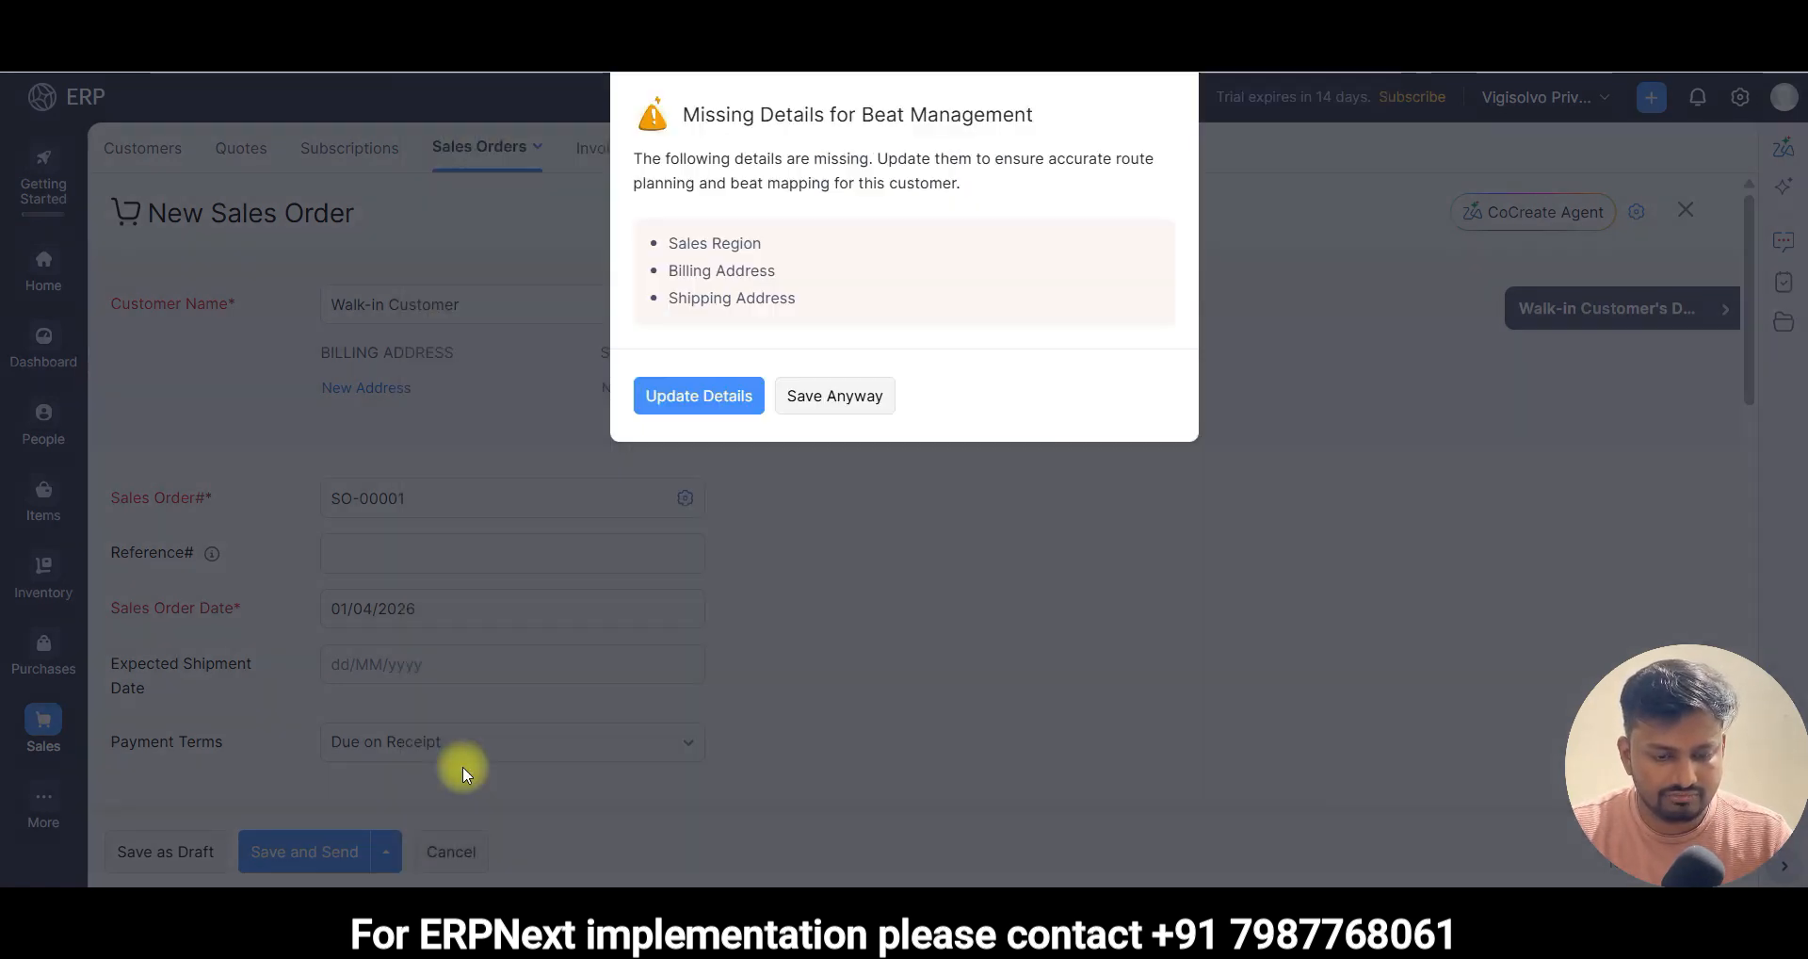
{"action": "left_click", "coordinate": [792, 401]}
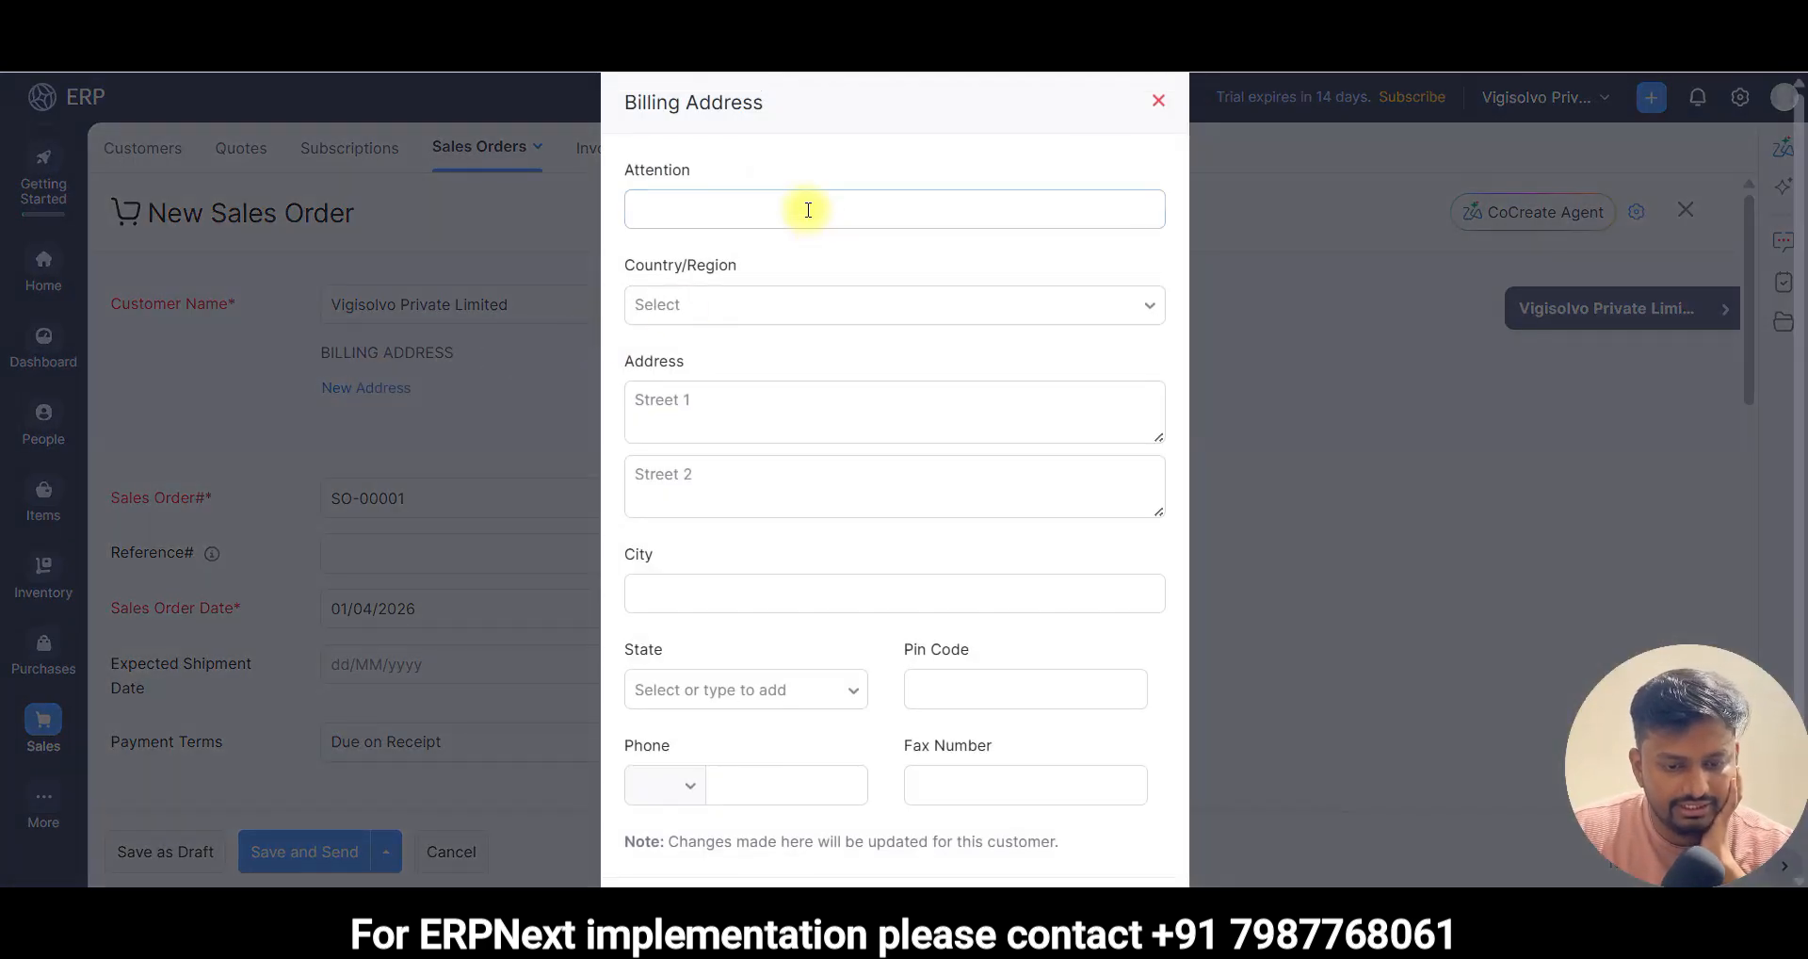
- Set the customer's billing country to India and fill in the company's stored Geeta Bhawan address
{"action": "left_click", "coordinate": [796, 207]}
{"action": "left_click", "coordinate": [738, 304]}
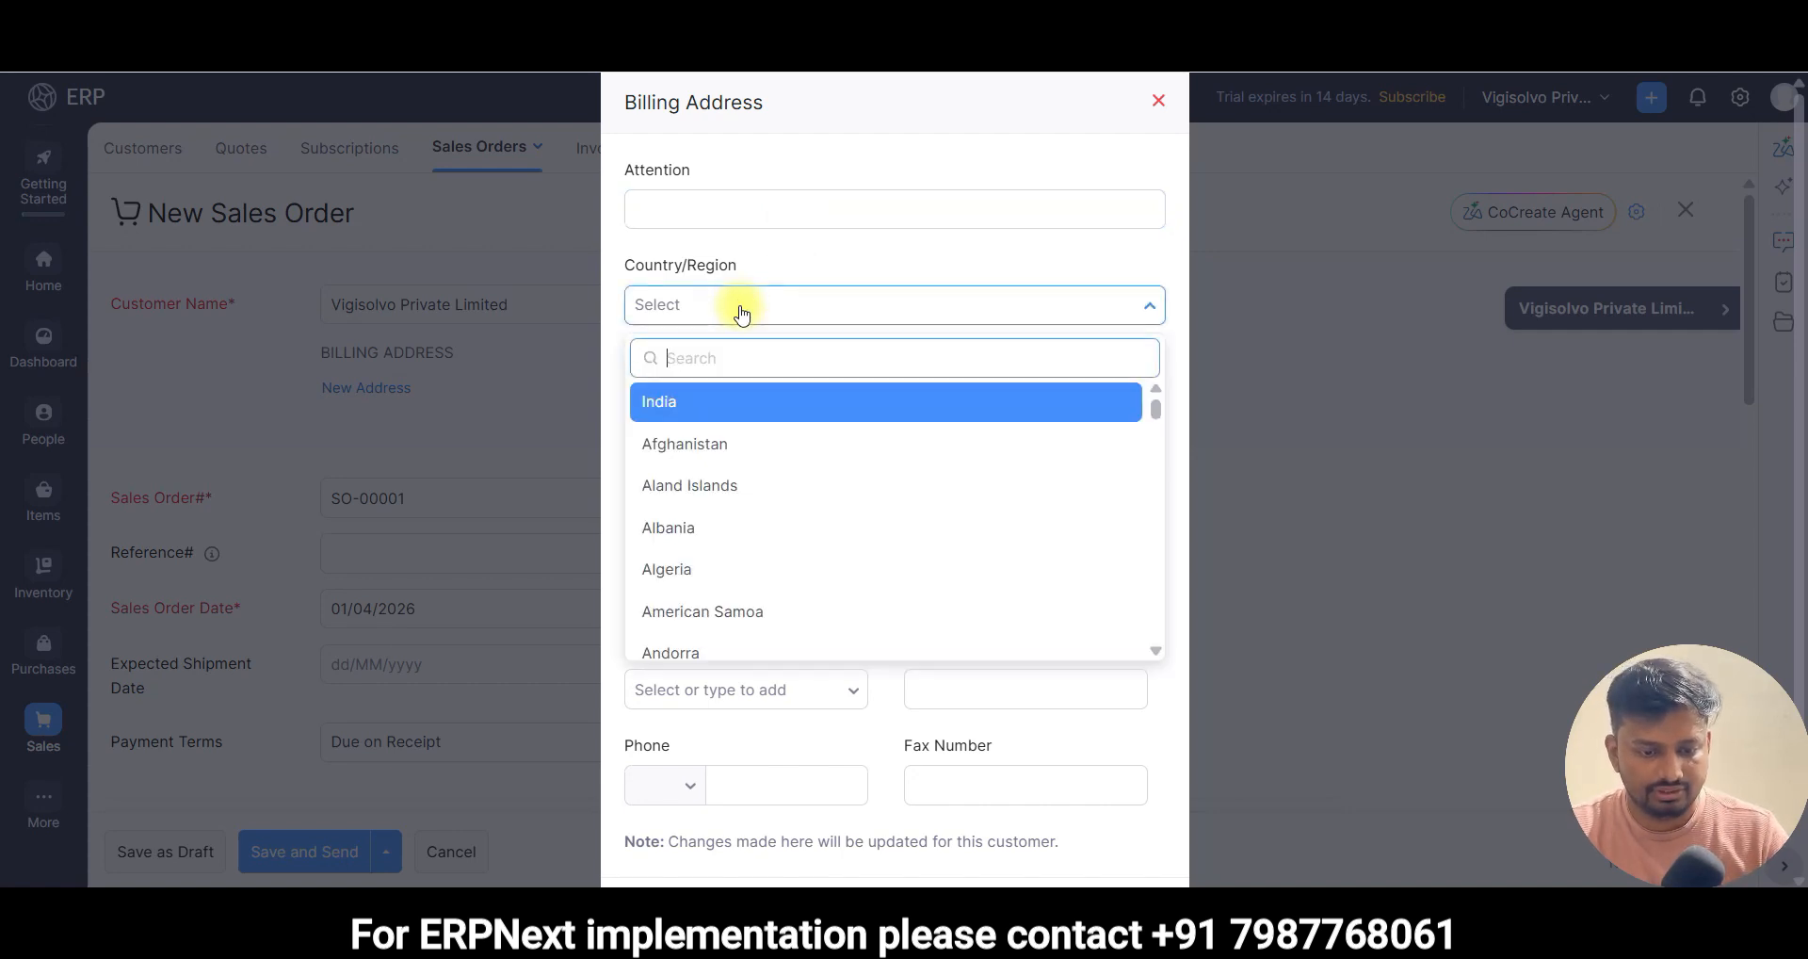
{"action": "left_click", "coordinate": [742, 396]}
{"action": "left_click", "coordinate": [740, 406]}
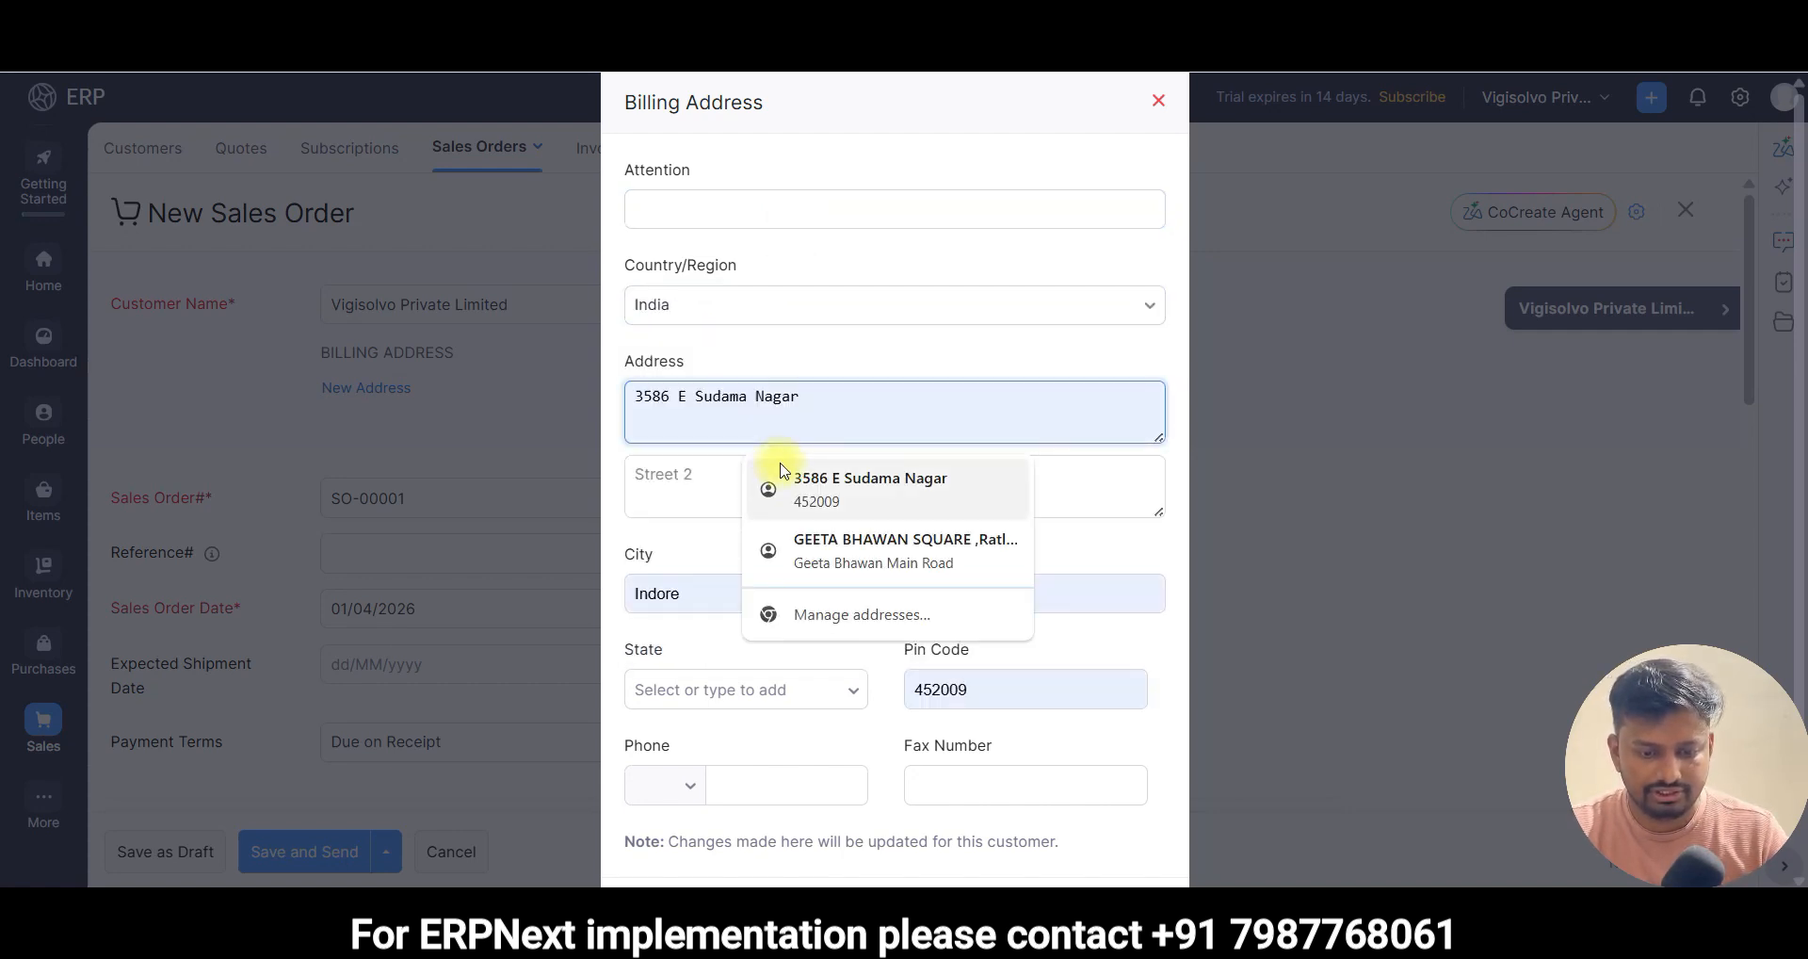
{"action": "left_click", "coordinate": [742, 560]}
- Set the billing address's state to Madhya Pradesh and its phone country code to India +91, and save the address
{"action": "scroll", "coordinate": [755, 565], "scroll_direction": "down", "scroll_amount": 2}
{"action": "left_click", "coordinate": [751, 585]}
{"action": "type", "text": "mad"}
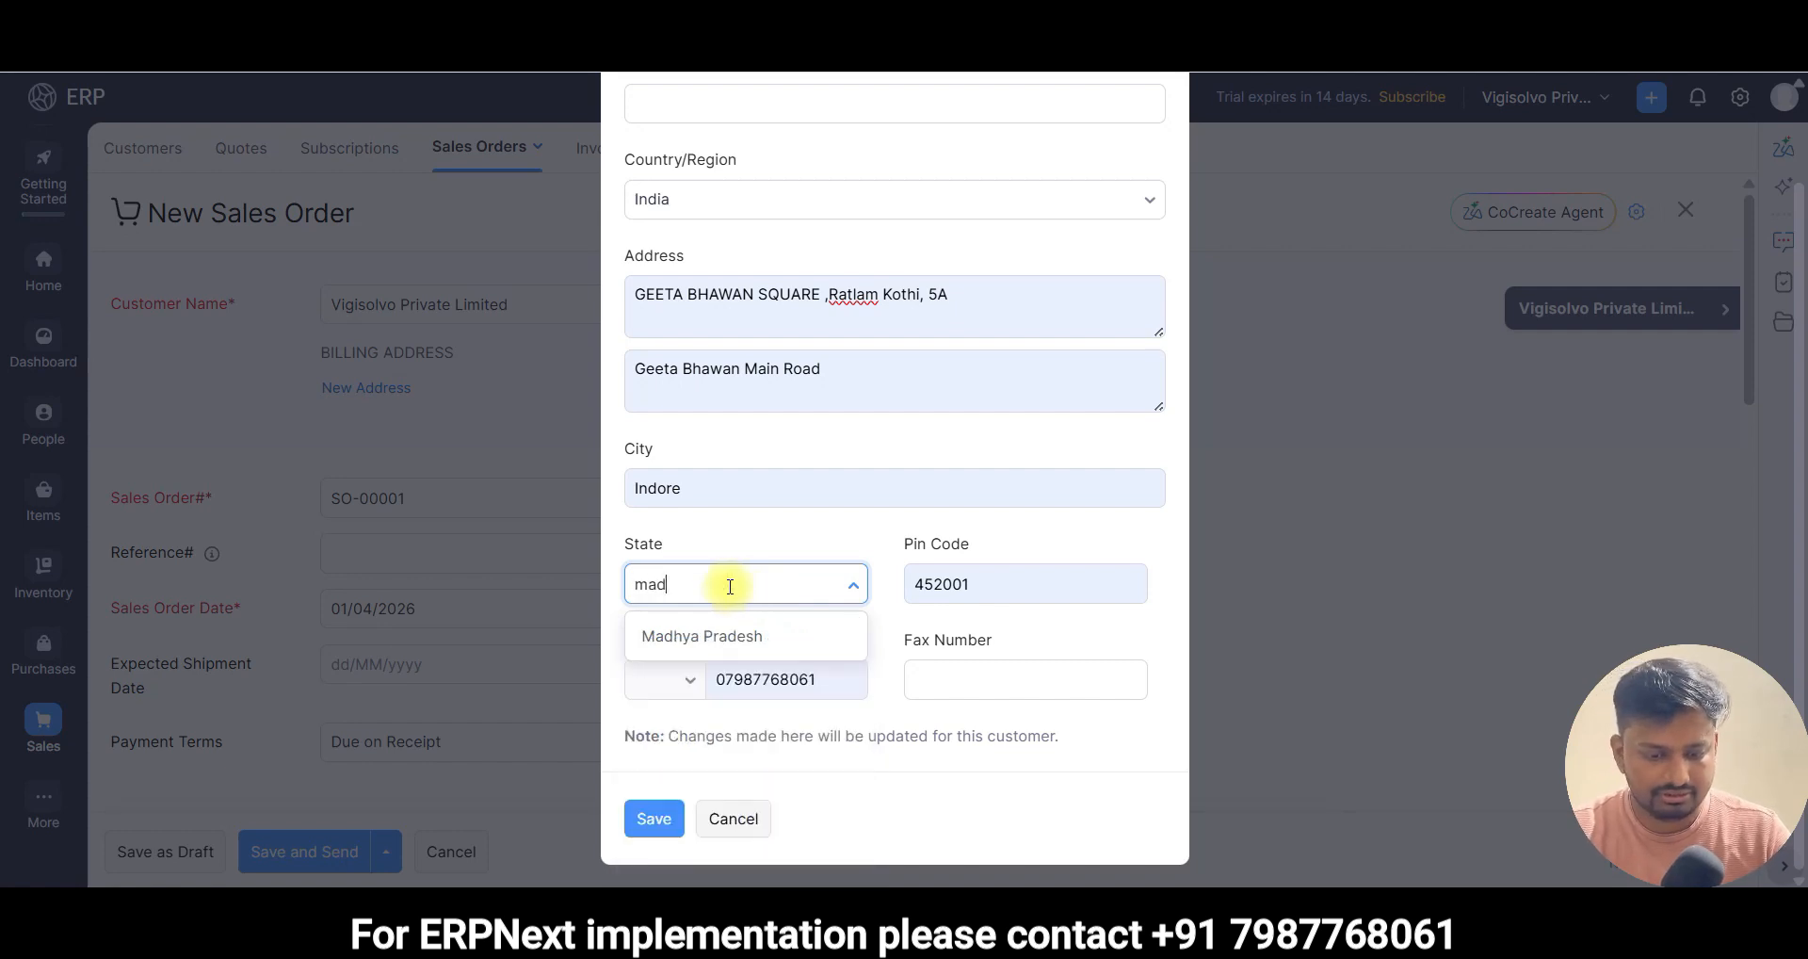
{"action": "key", "text": "Return"}
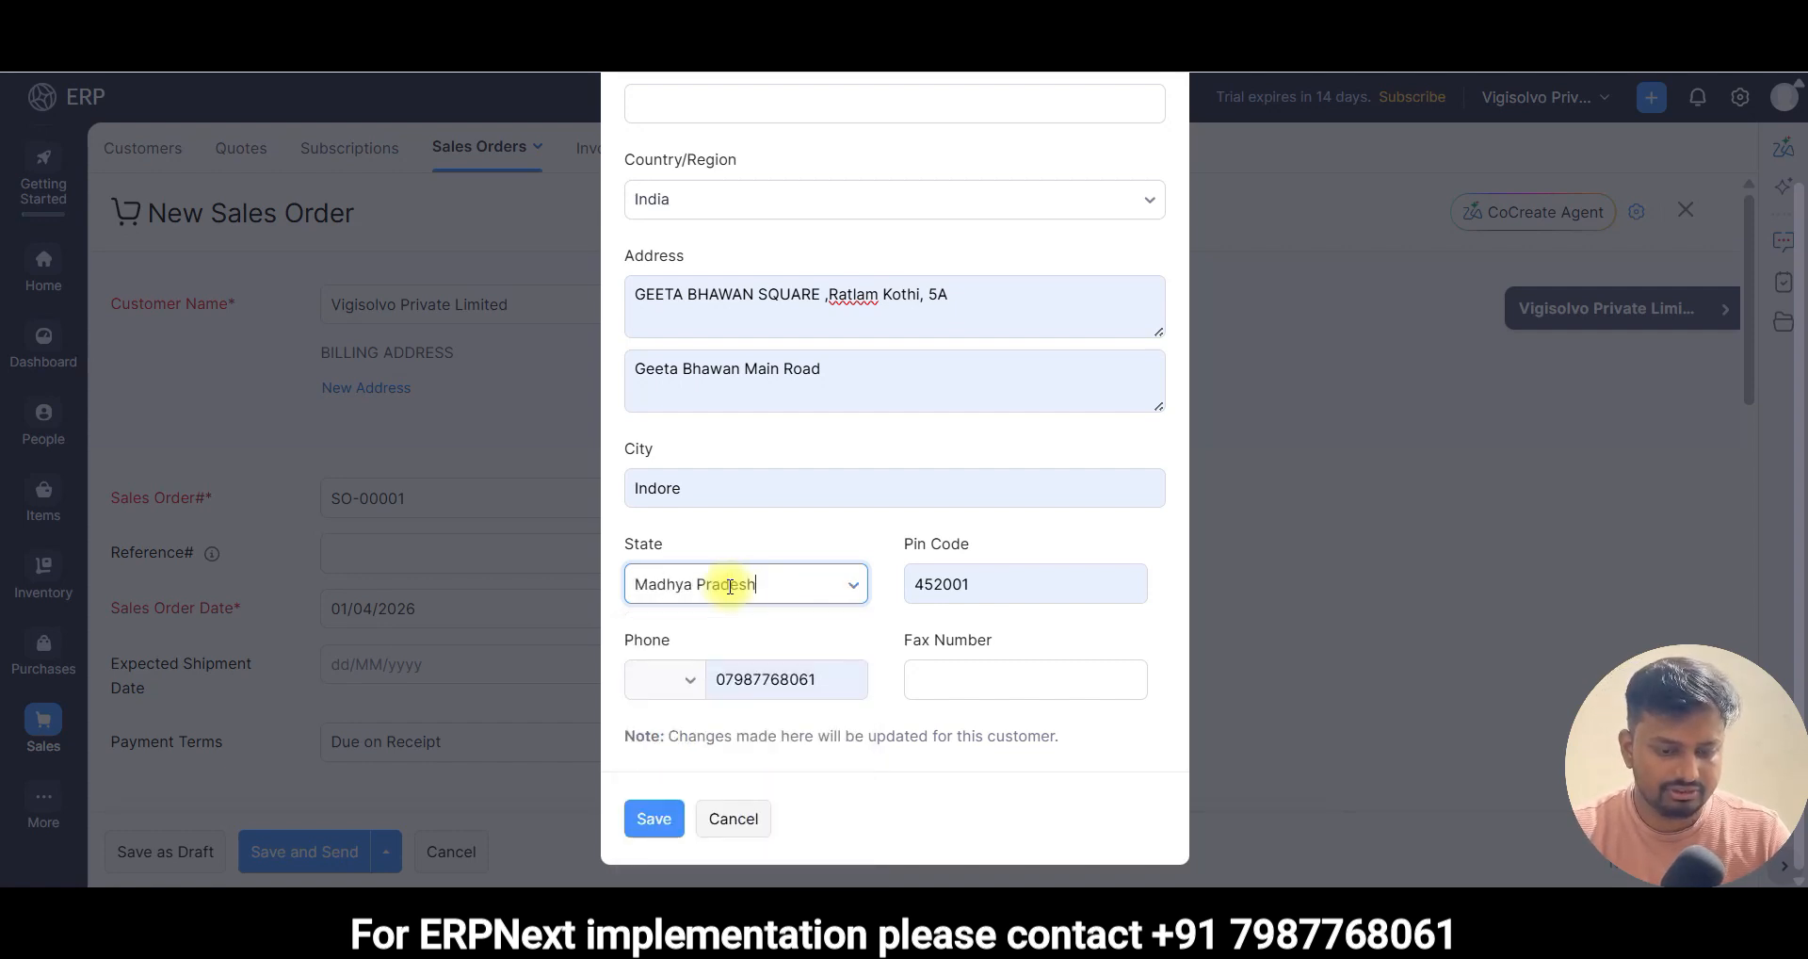
{"action": "left_click", "coordinate": [681, 690]}
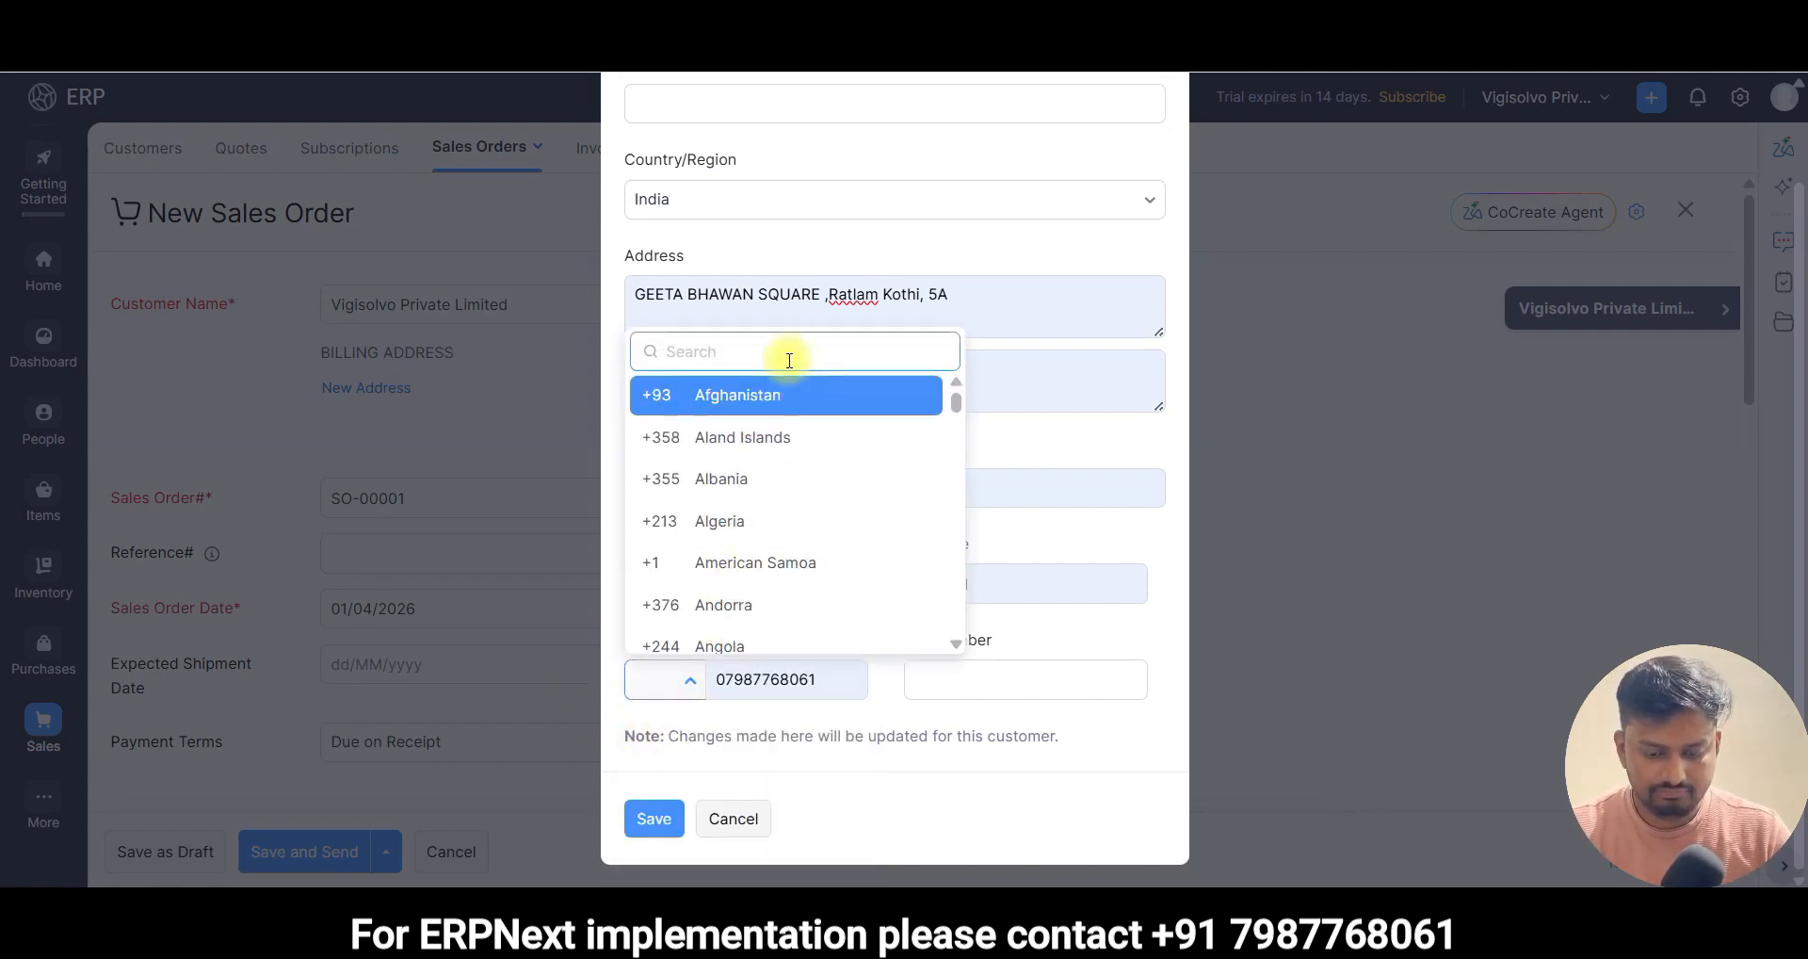
{"action": "type", "text": "91"}
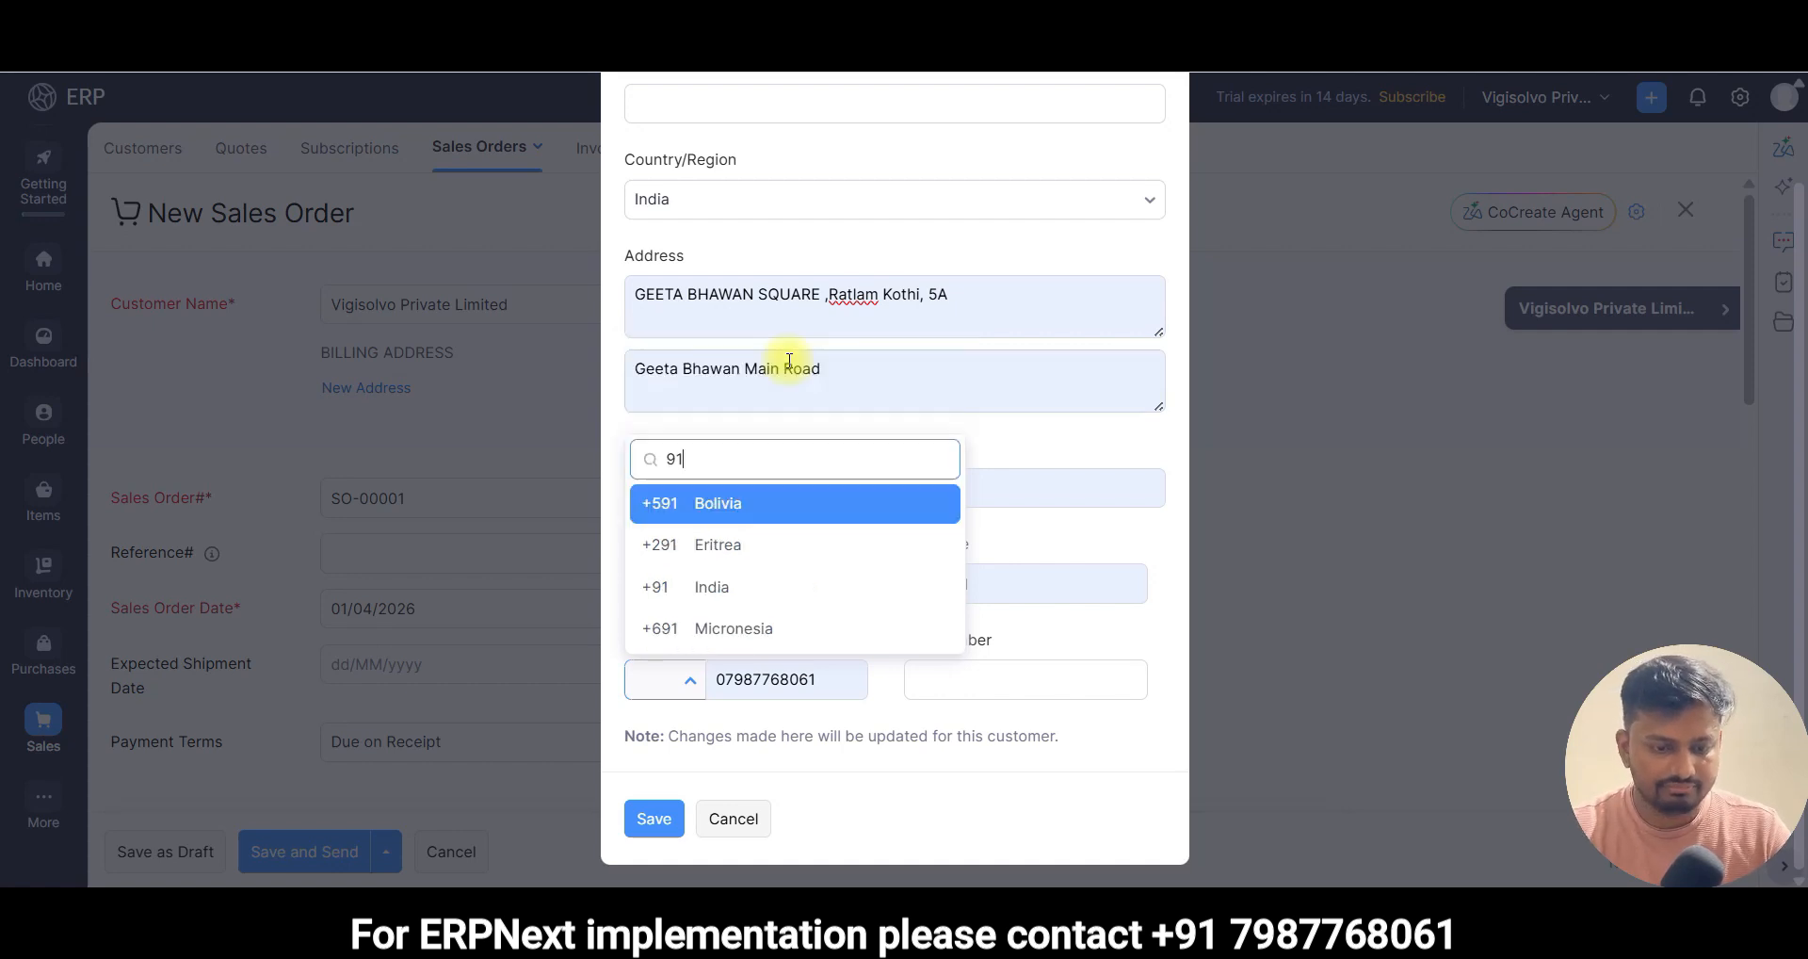
{"action": "left_click", "coordinate": [722, 587]}
{"action": "scroll", "coordinate": [839, 280], "scroll_direction": "up", "scroll_amount": 2}
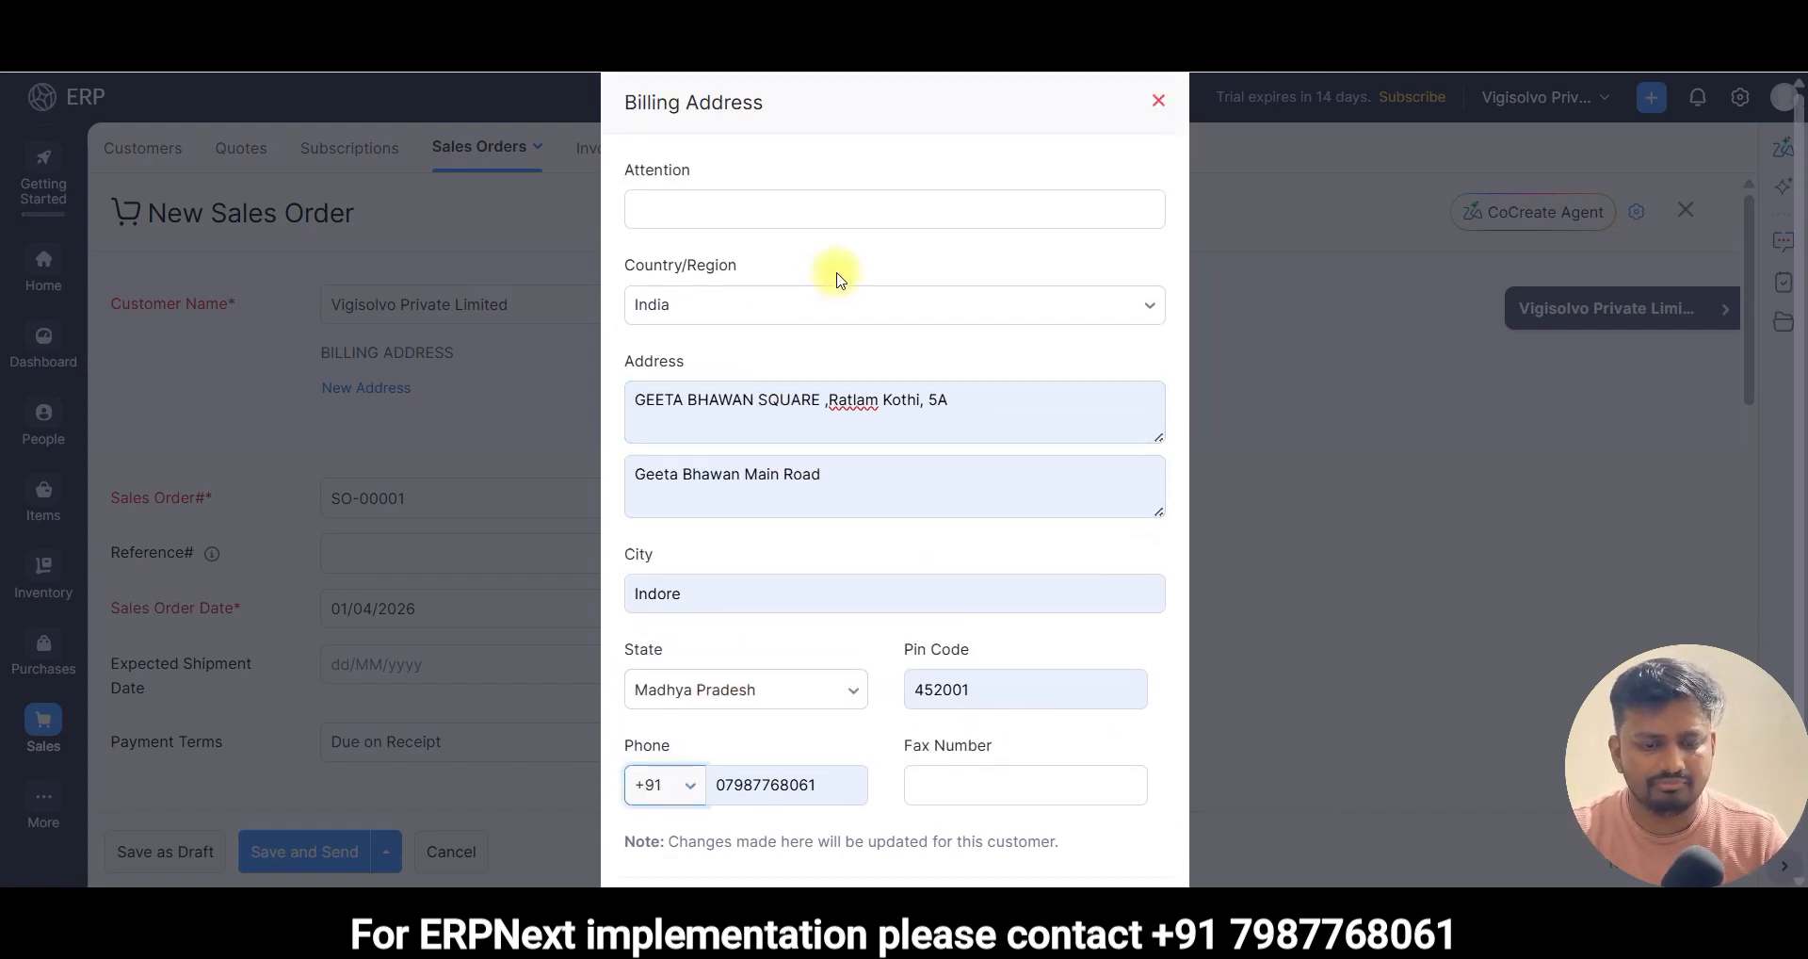
{"action": "scroll", "coordinate": [847, 358], "scroll_direction": "down", "scroll_amount": 2}
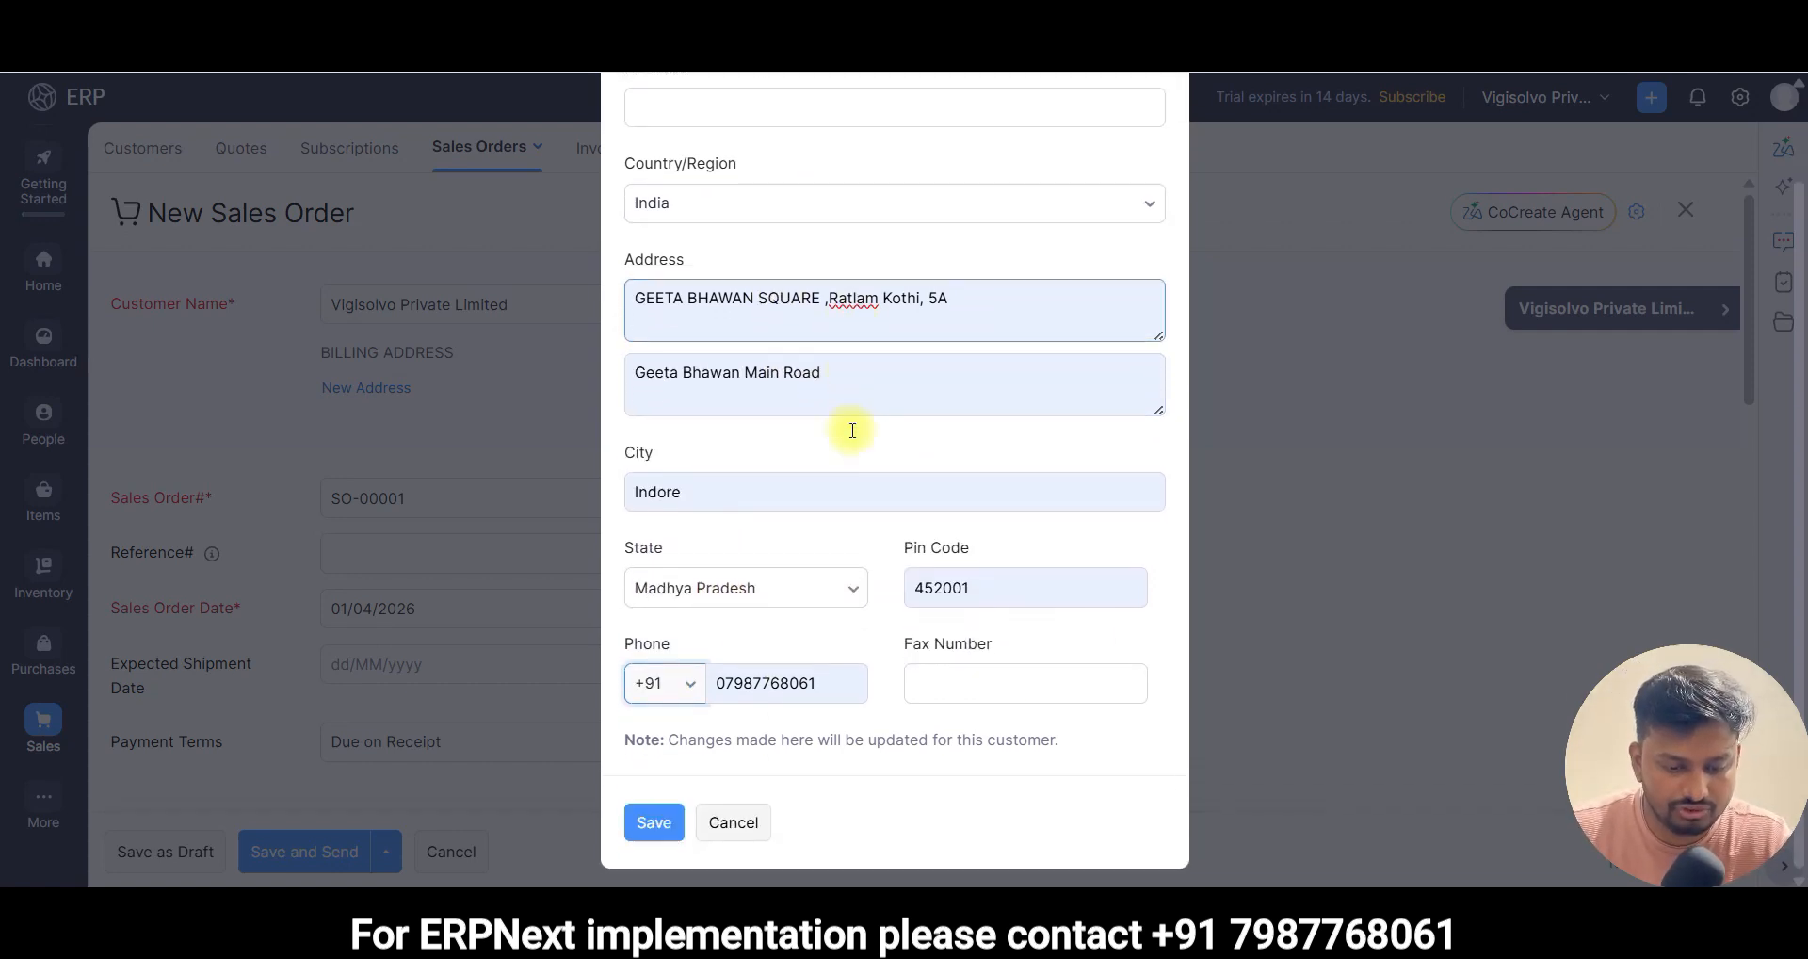
{"action": "scroll", "coordinate": [819, 546], "scroll_direction": "up", "scroll_amount": 2}
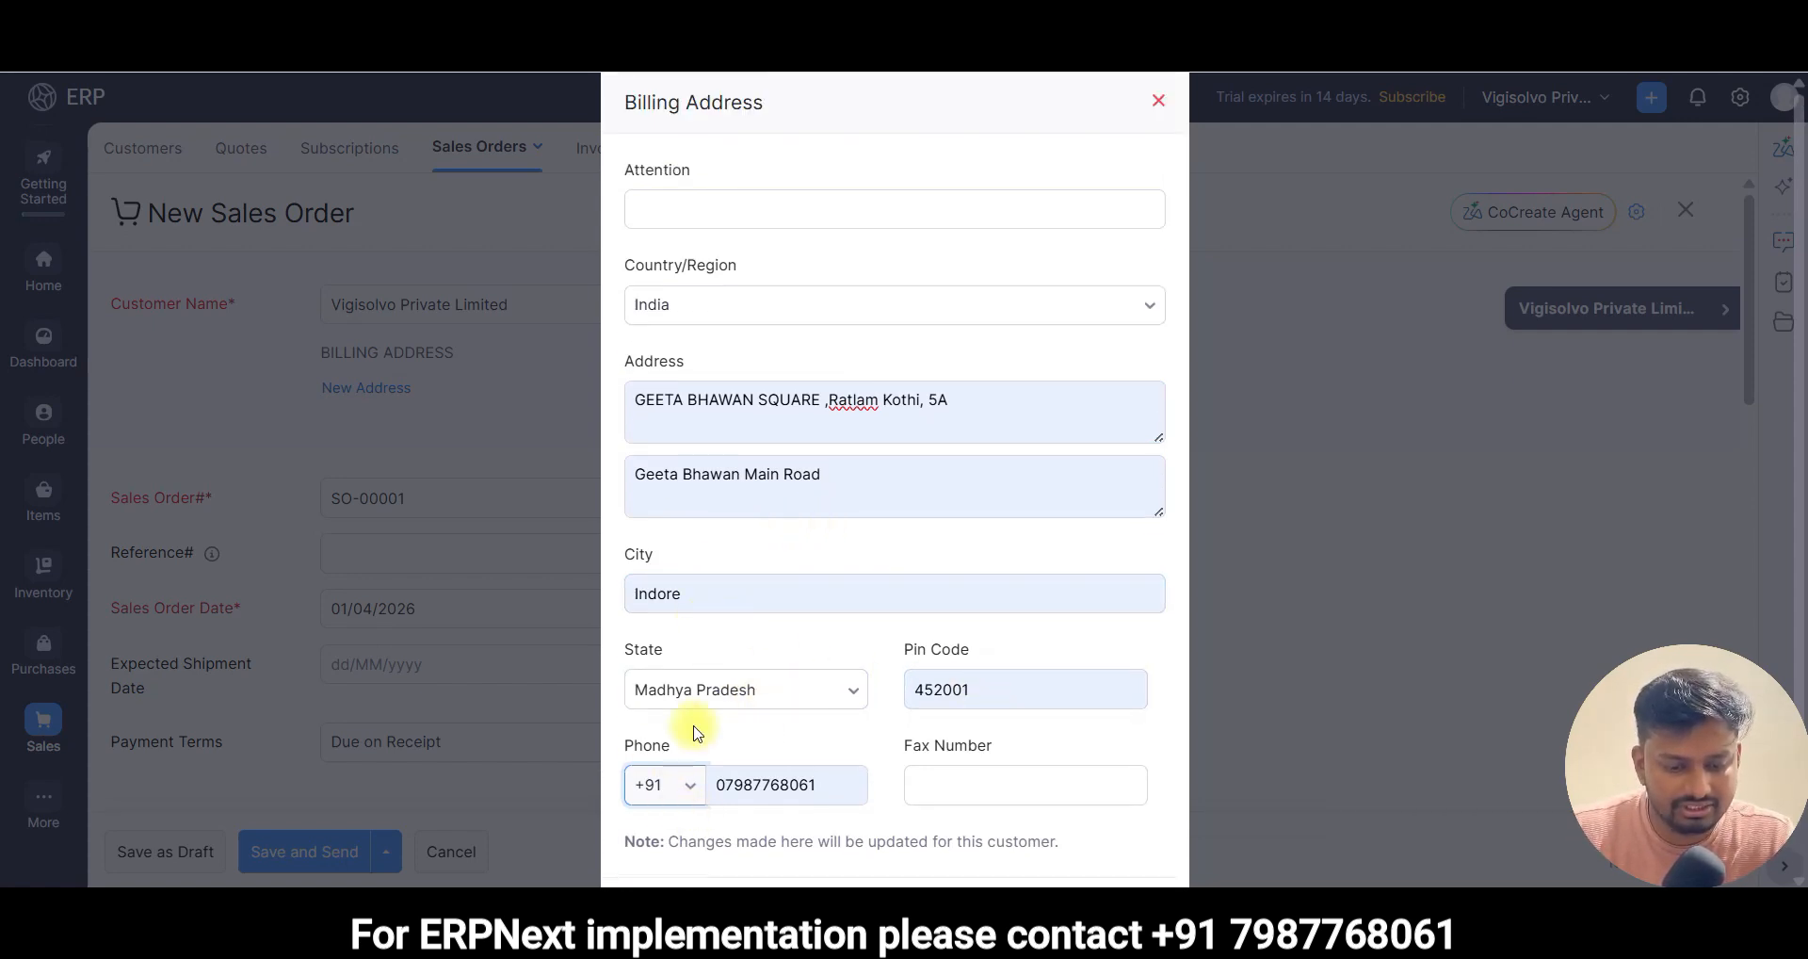
{"action": "scroll", "coordinate": [789, 552], "scroll_direction": "down", "scroll_amount": 2}
{"action": "left_click", "coordinate": [658, 818]}
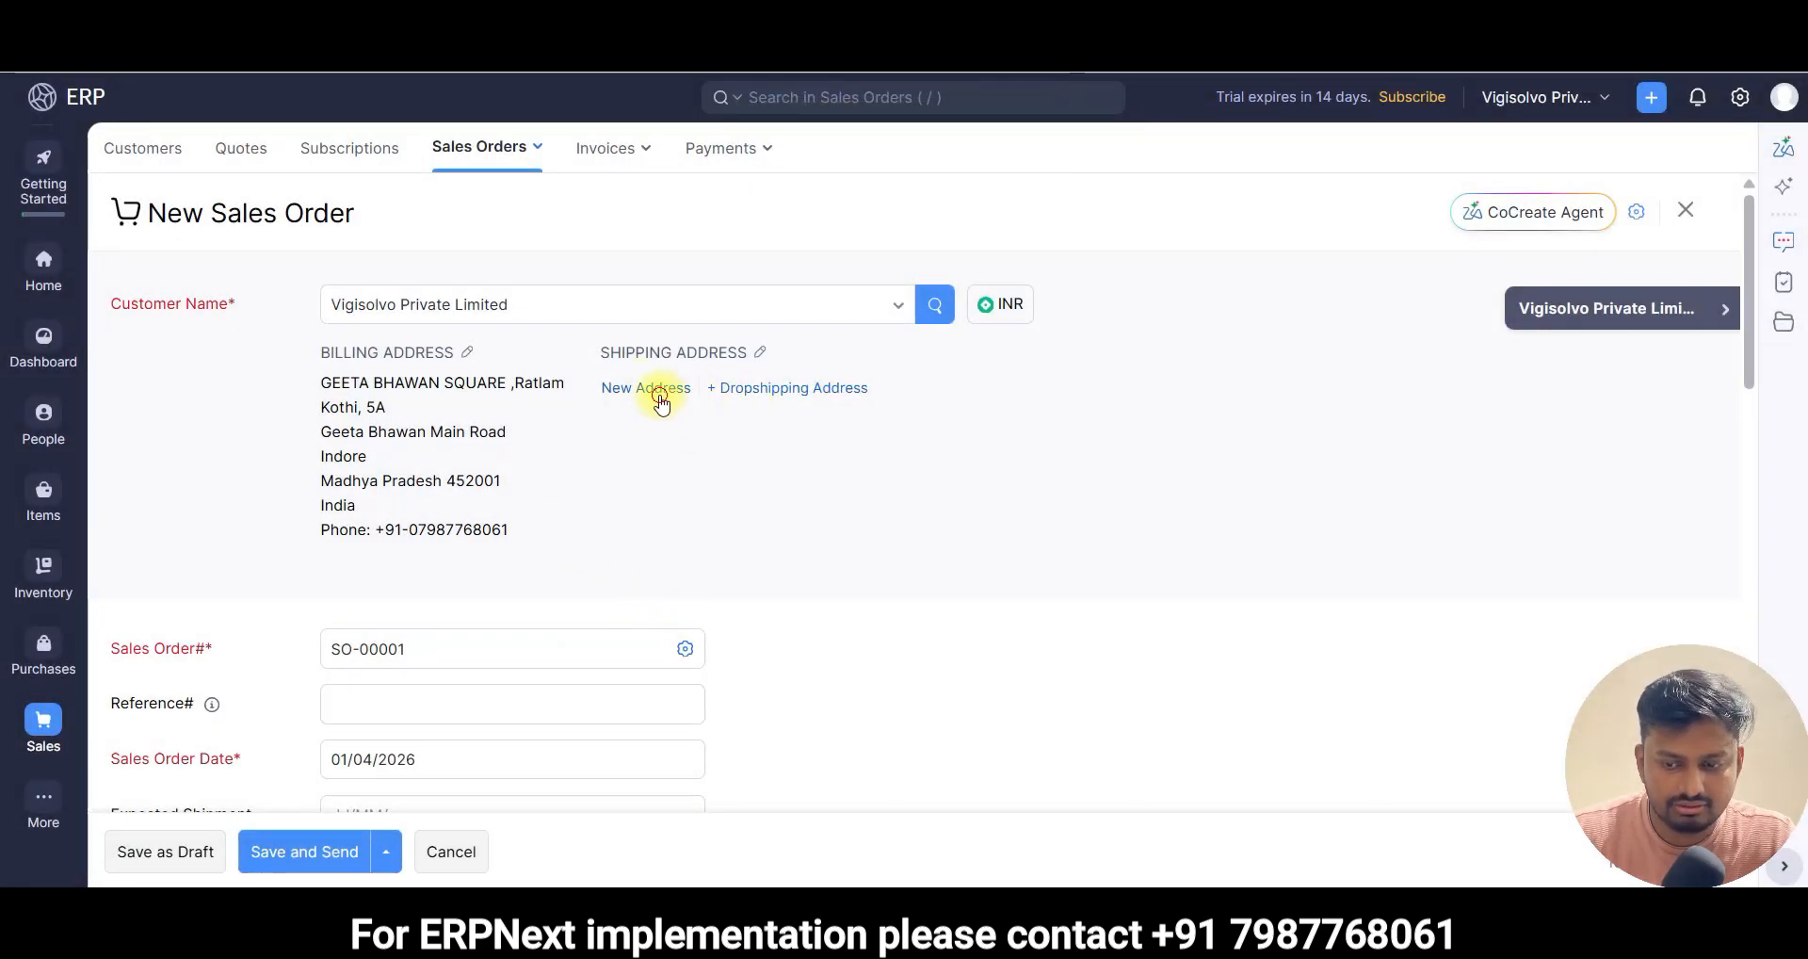
- Look through the customer's shipping address form and the saved billing address form, closing each one
{"action": "left_click", "coordinate": [660, 397]}
{"action": "scroll", "coordinate": [1098, 250], "scroll_direction": "down", "scroll_amount": 2}
{"action": "scroll", "coordinate": [1104, 121], "scroll_direction": "up", "scroll_amount": 2}
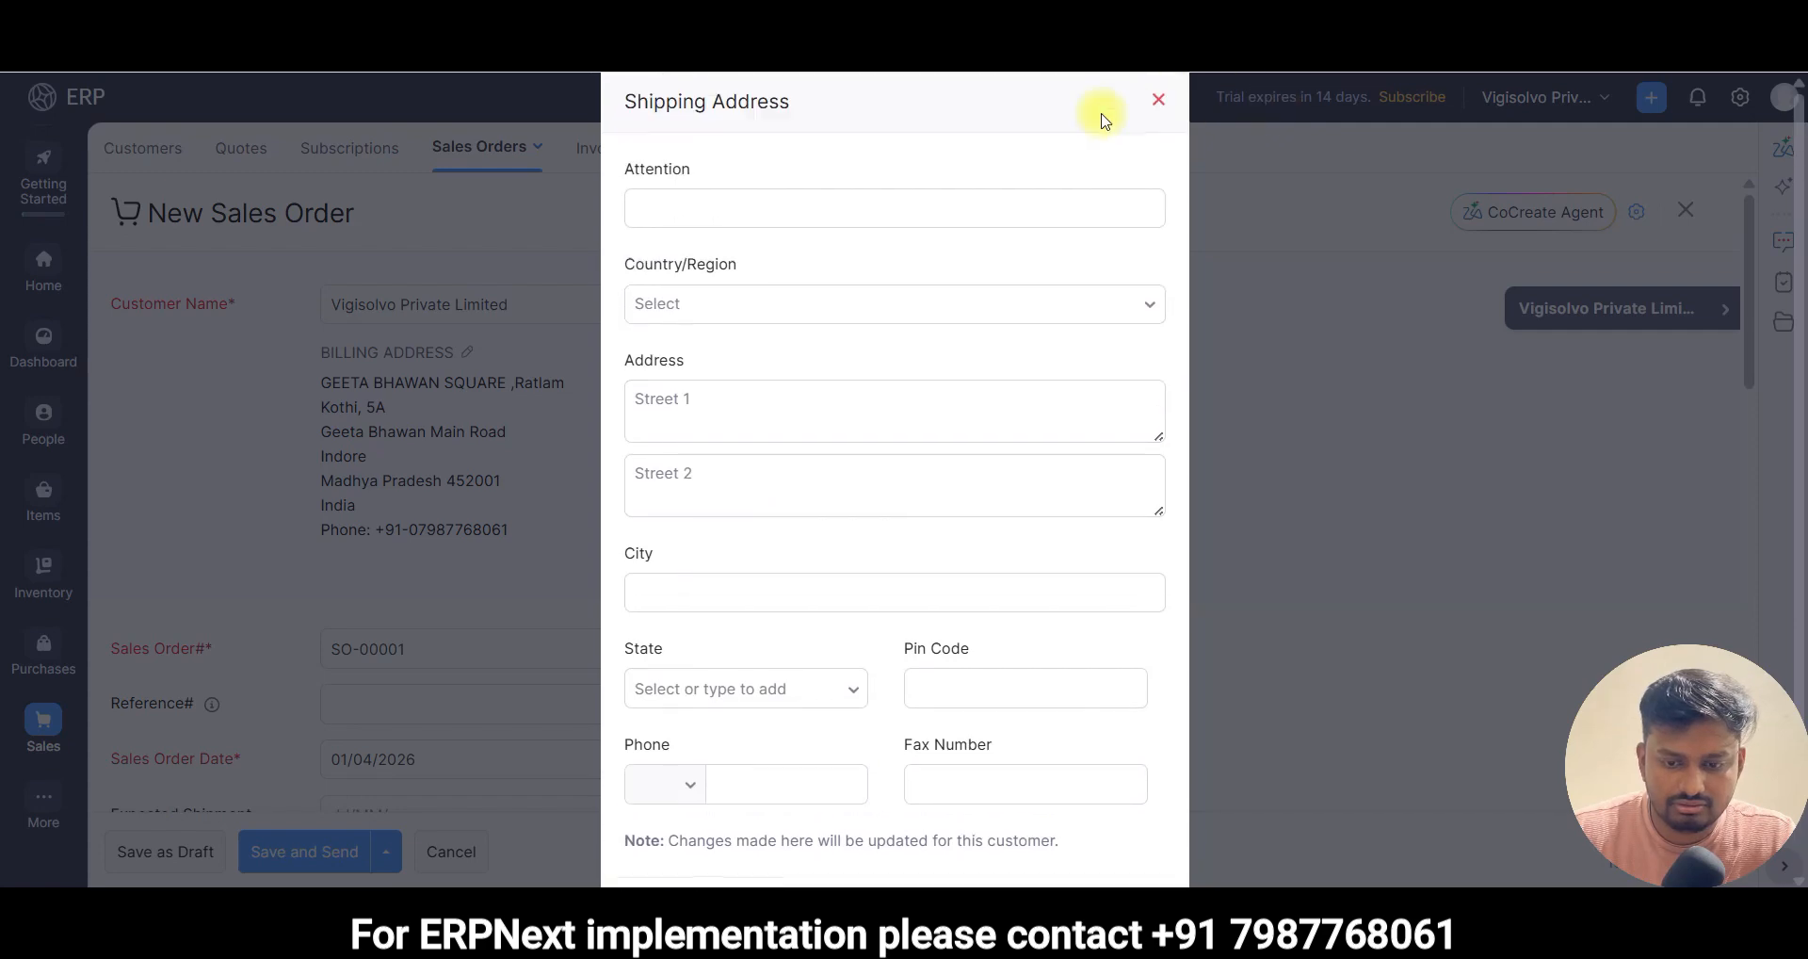
{"action": "left_click", "coordinate": [1161, 103]}
{"action": "left_click", "coordinate": [466, 352]}
{"action": "left_click", "coordinate": [751, 407]}
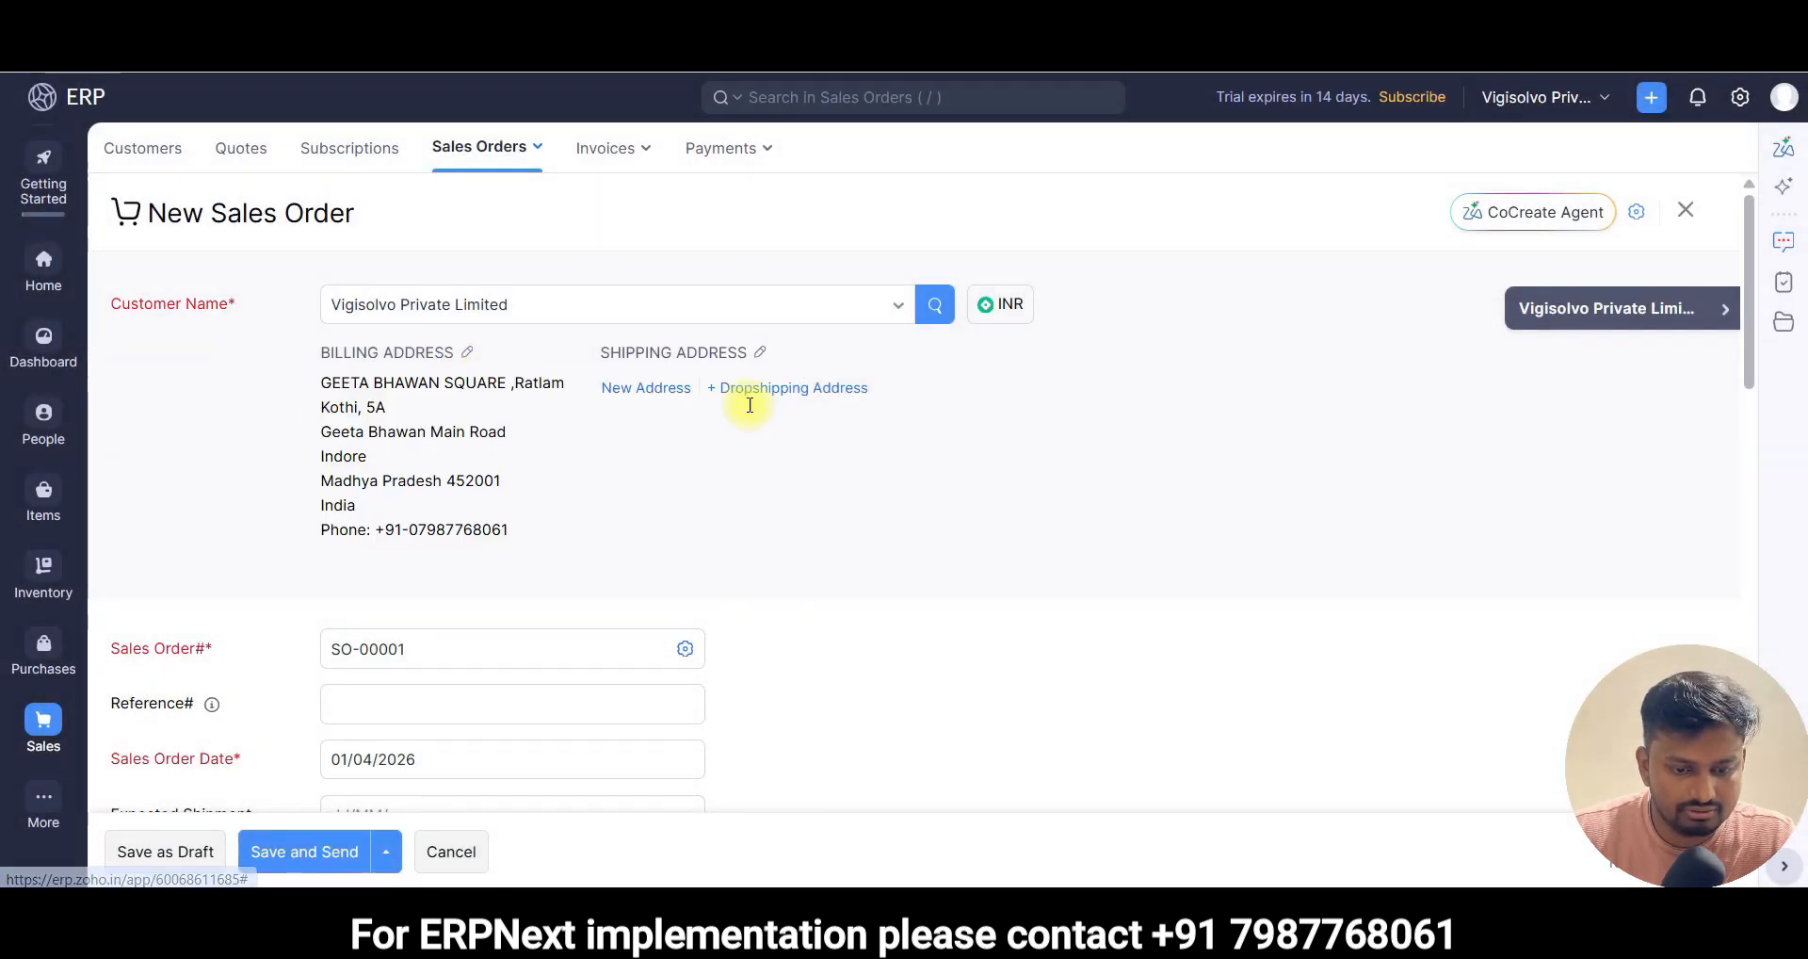
{"action": "scroll", "coordinate": [826, 412], "scroll_direction": "down", "scroll_amount": 2}
{"action": "scroll", "coordinate": [826, 411], "scroll_direction": "up", "scroll_amount": 2}
{"action": "scroll", "coordinate": [980, 235], "scroll_direction": "down", "scroll_amount": 2}
{"action": "scroll", "coordinate": [1163, 141], "scroll_direction": "up", "scroll_amount": 2}
{"action": "left_click", "coordinate": [1162, 104]}
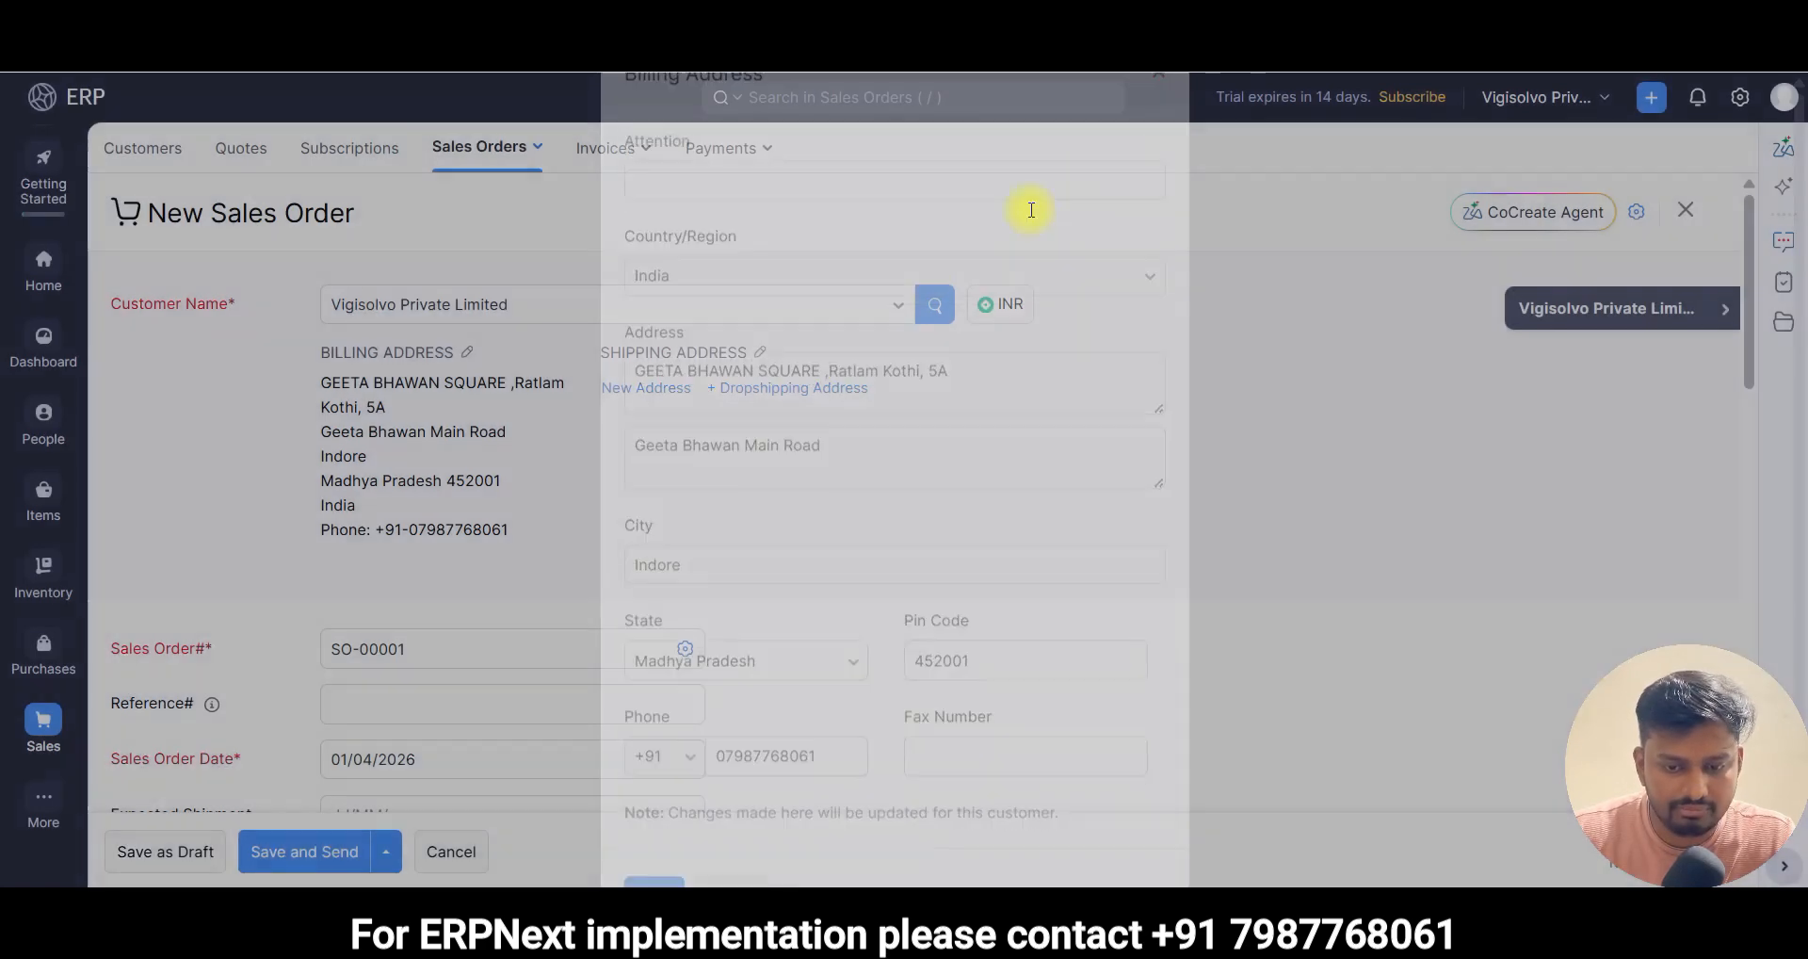
- Look over the fields of the drop shipping address form and cancel it
{"action": "left_click", "coordinate": [778, 393]}
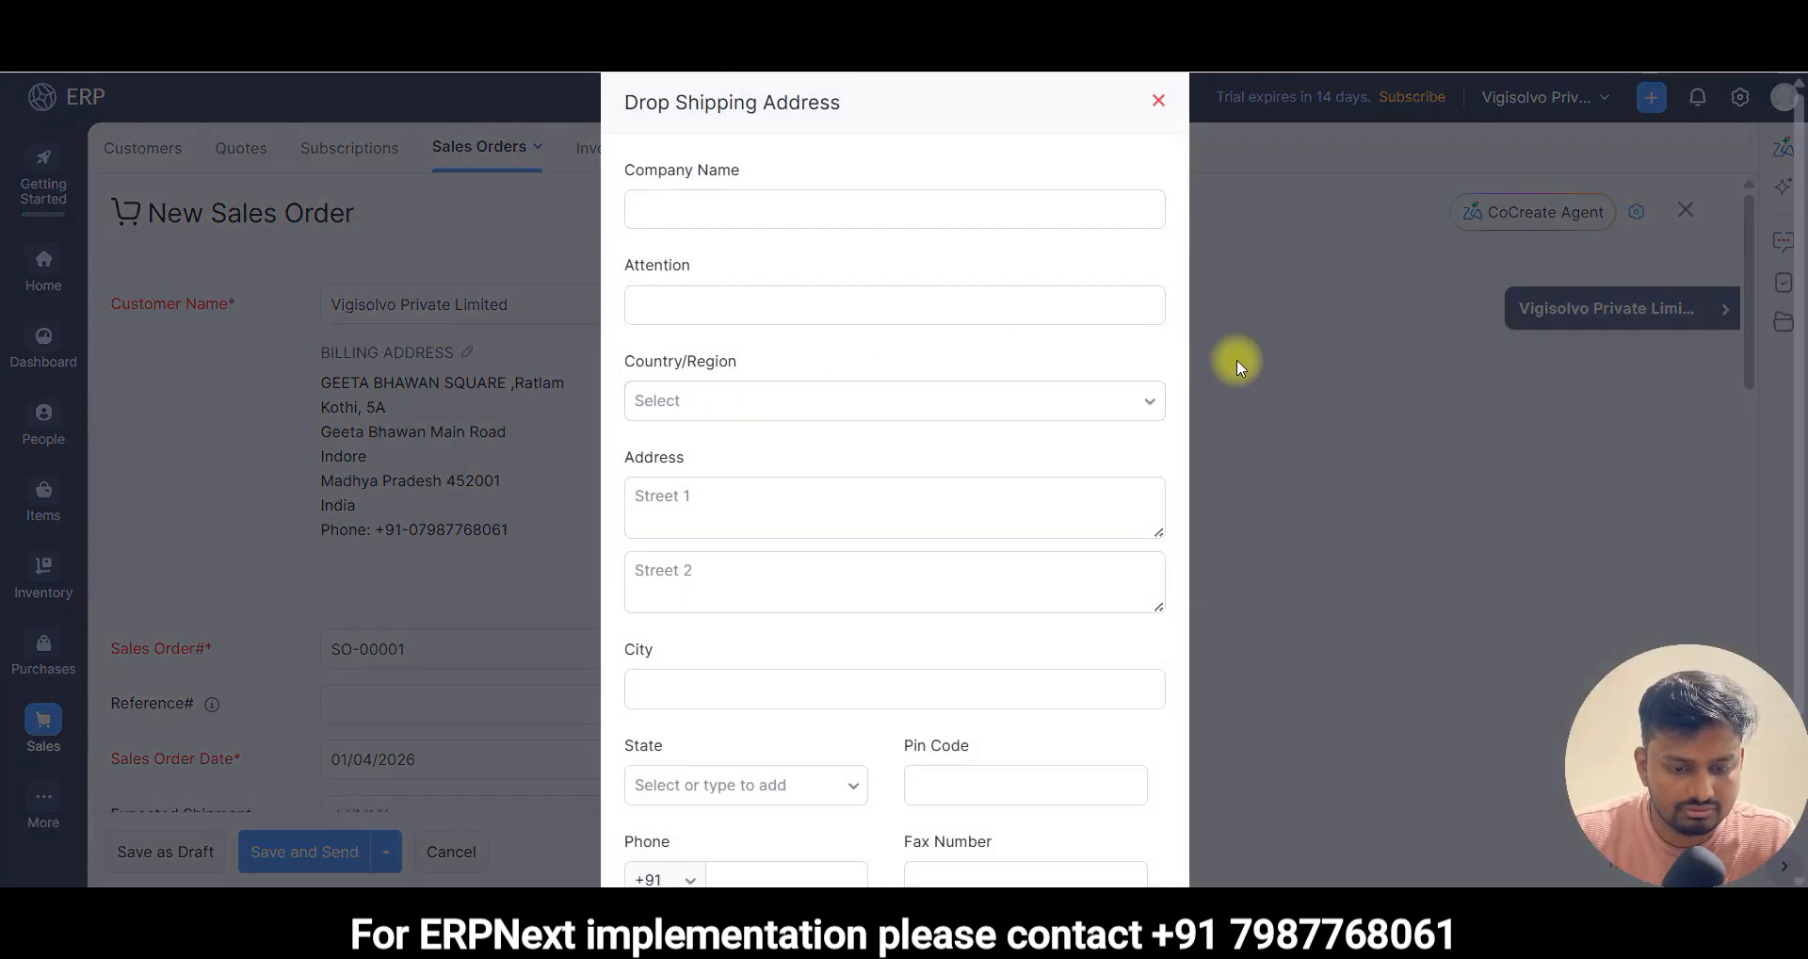
{"action": "scroll", "coordinate": [941, 659], "scroll_direction": "down", "scroll_amount": 3}
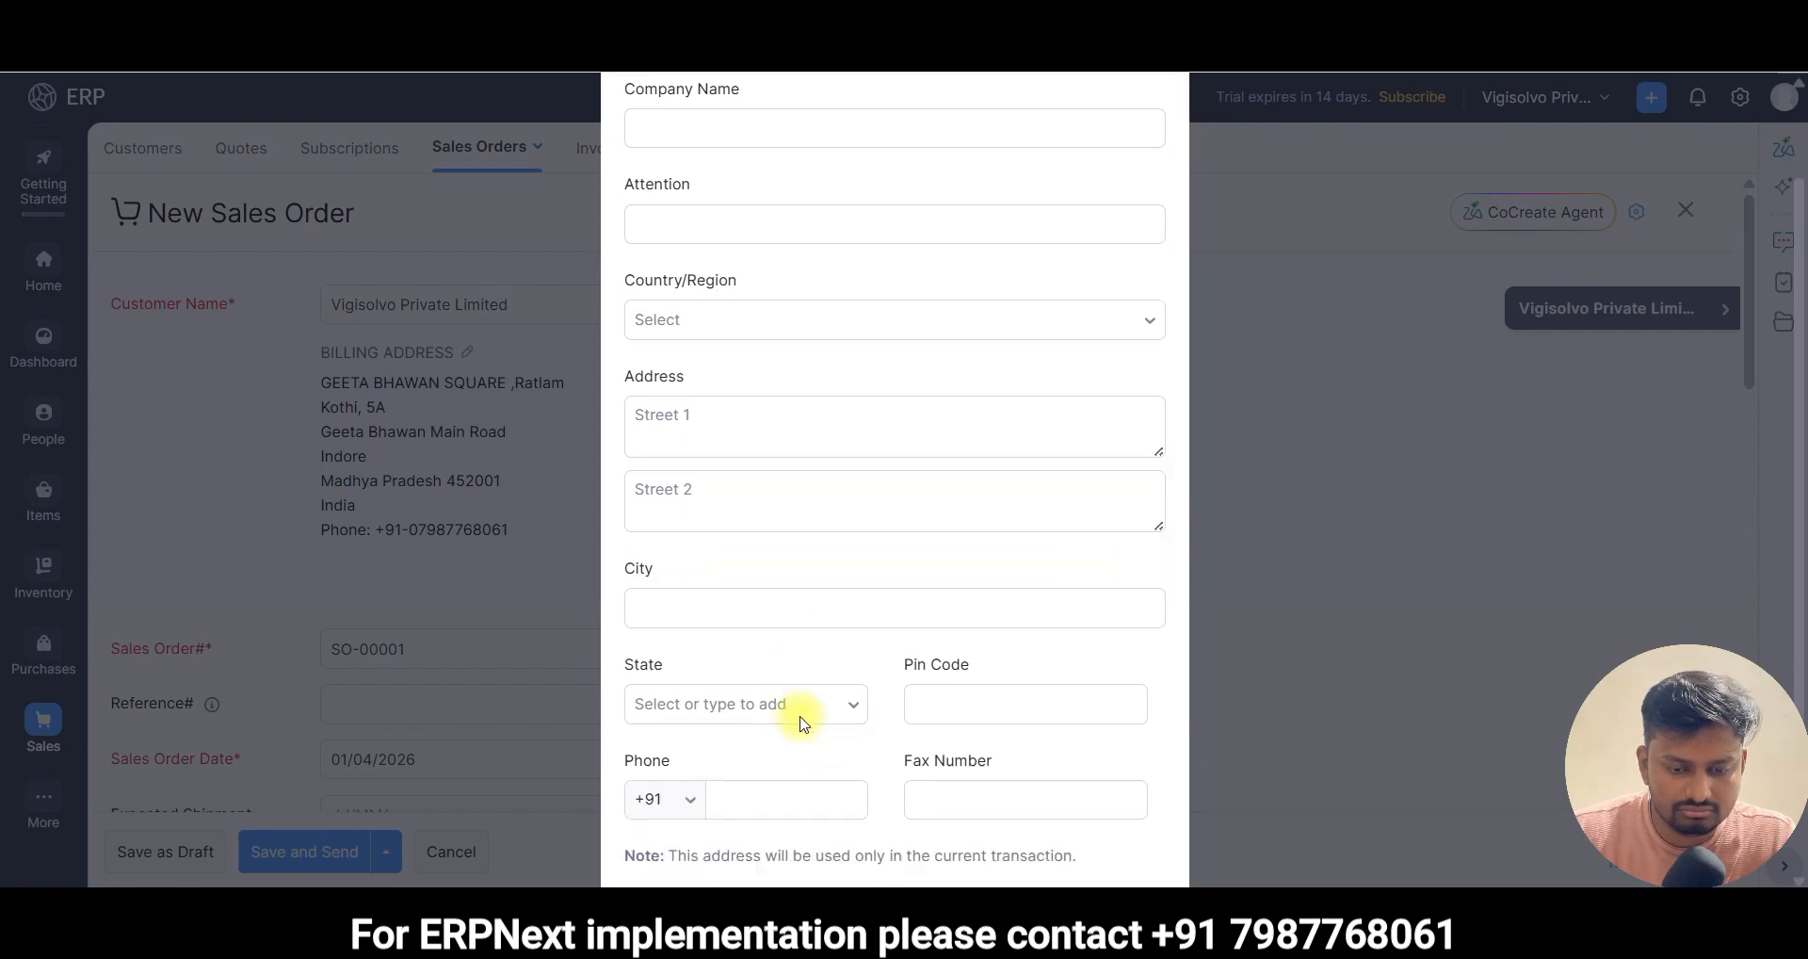
{"action": "left_click", "coordinate": [758, 814]}
- Set the sales order's expected shipment date to 30/04/2026
{"action": "scroll", "coordinate": [419, 550], "scroll_direction": "down", "scroll_amount": 3}
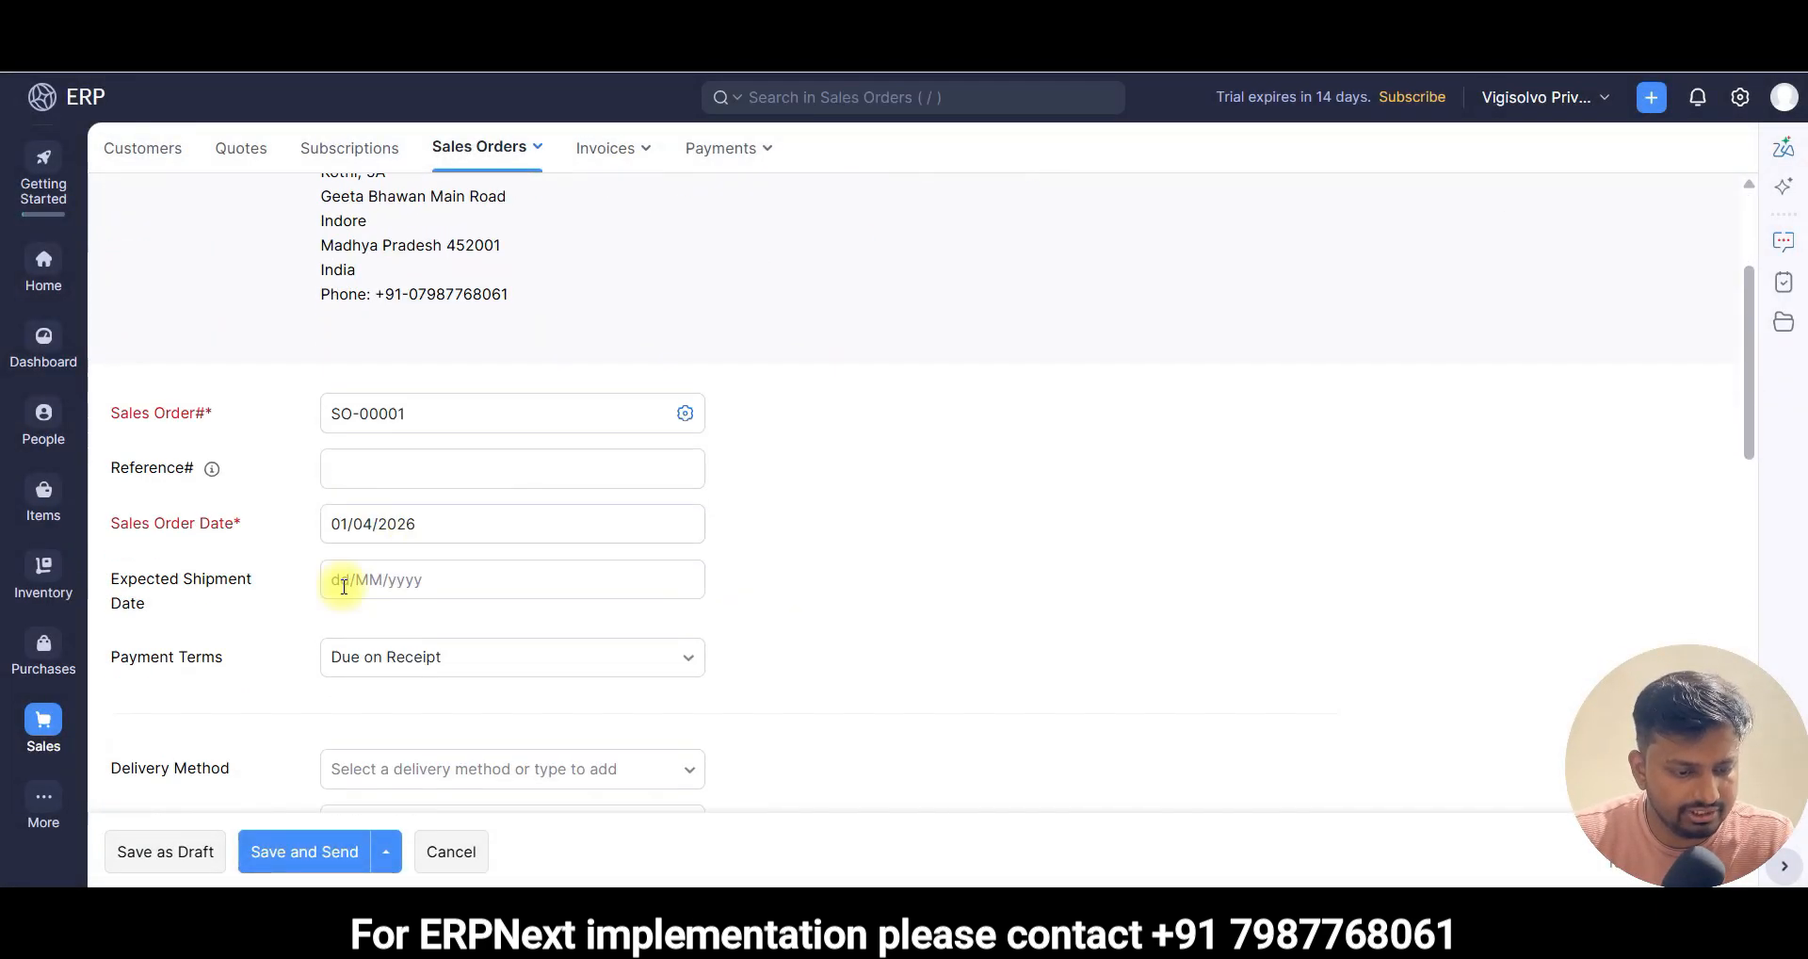
{"action": "left_click", "coordinate": [438, 452]}
{"action": "left_click", "coordinate": [443, 517]}
{"action": "left_click", "coordinate": [1033, 553]}
{"action": "left_click", "coordinate": [473, 584]}
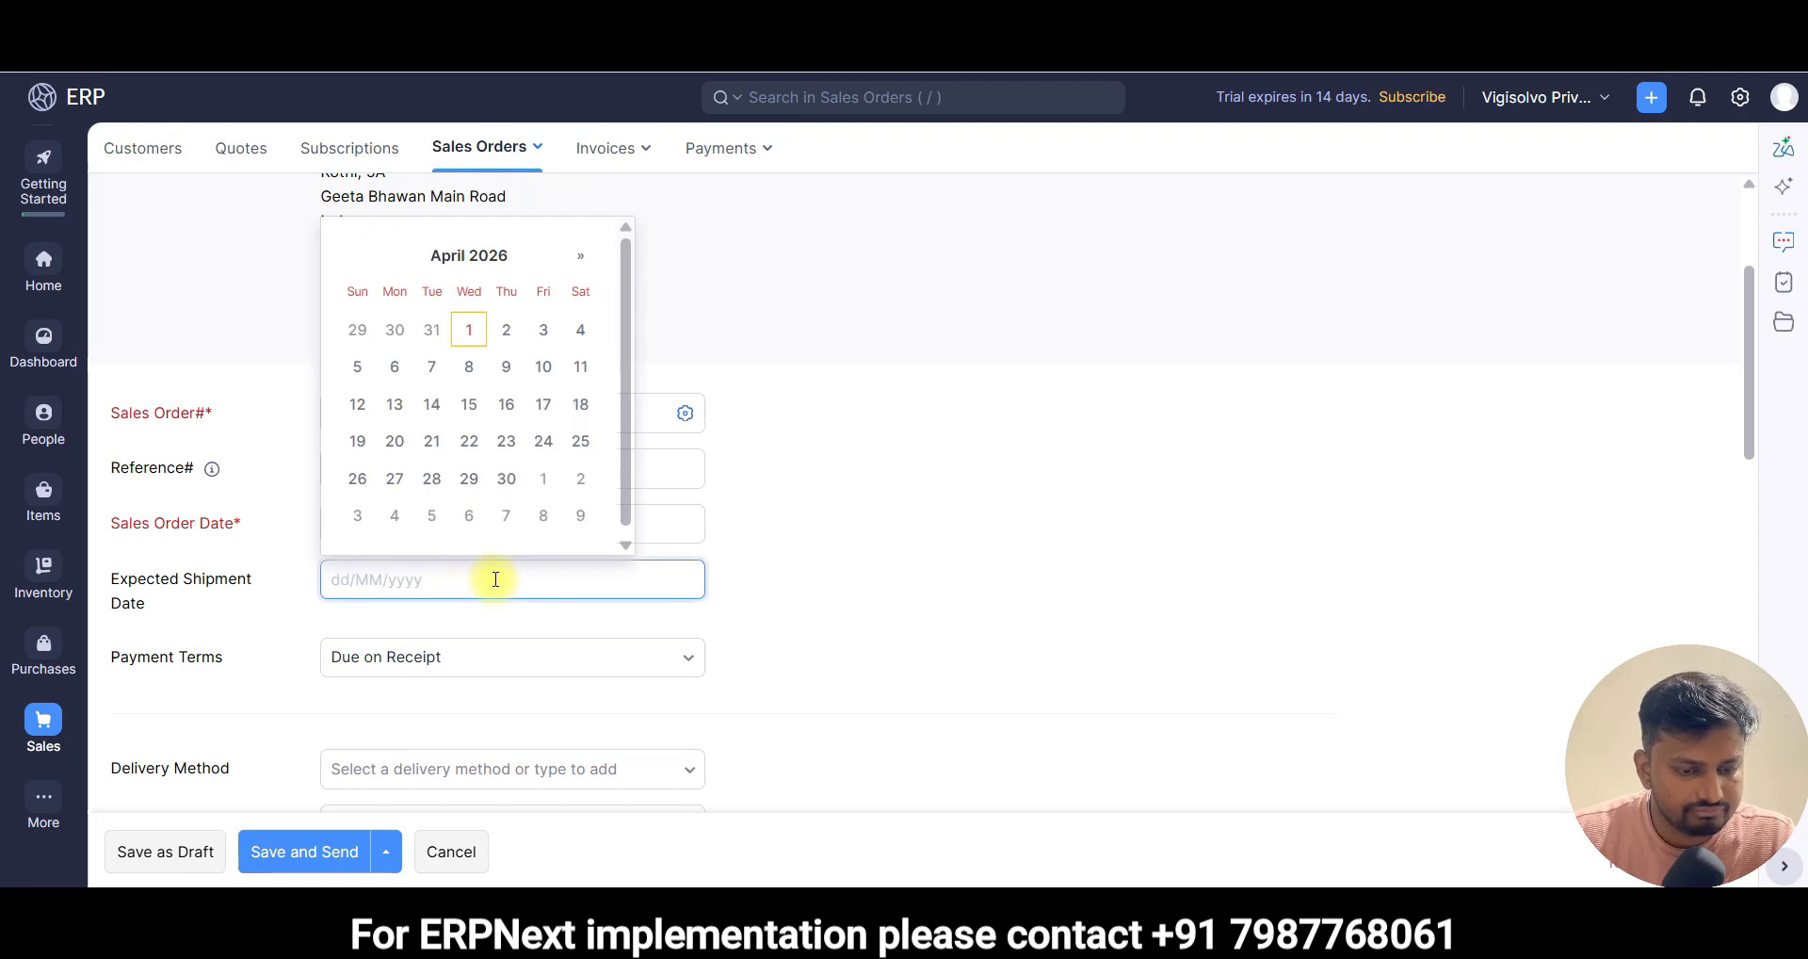
{"action": "left_click", "coordinate": [506, 478]}
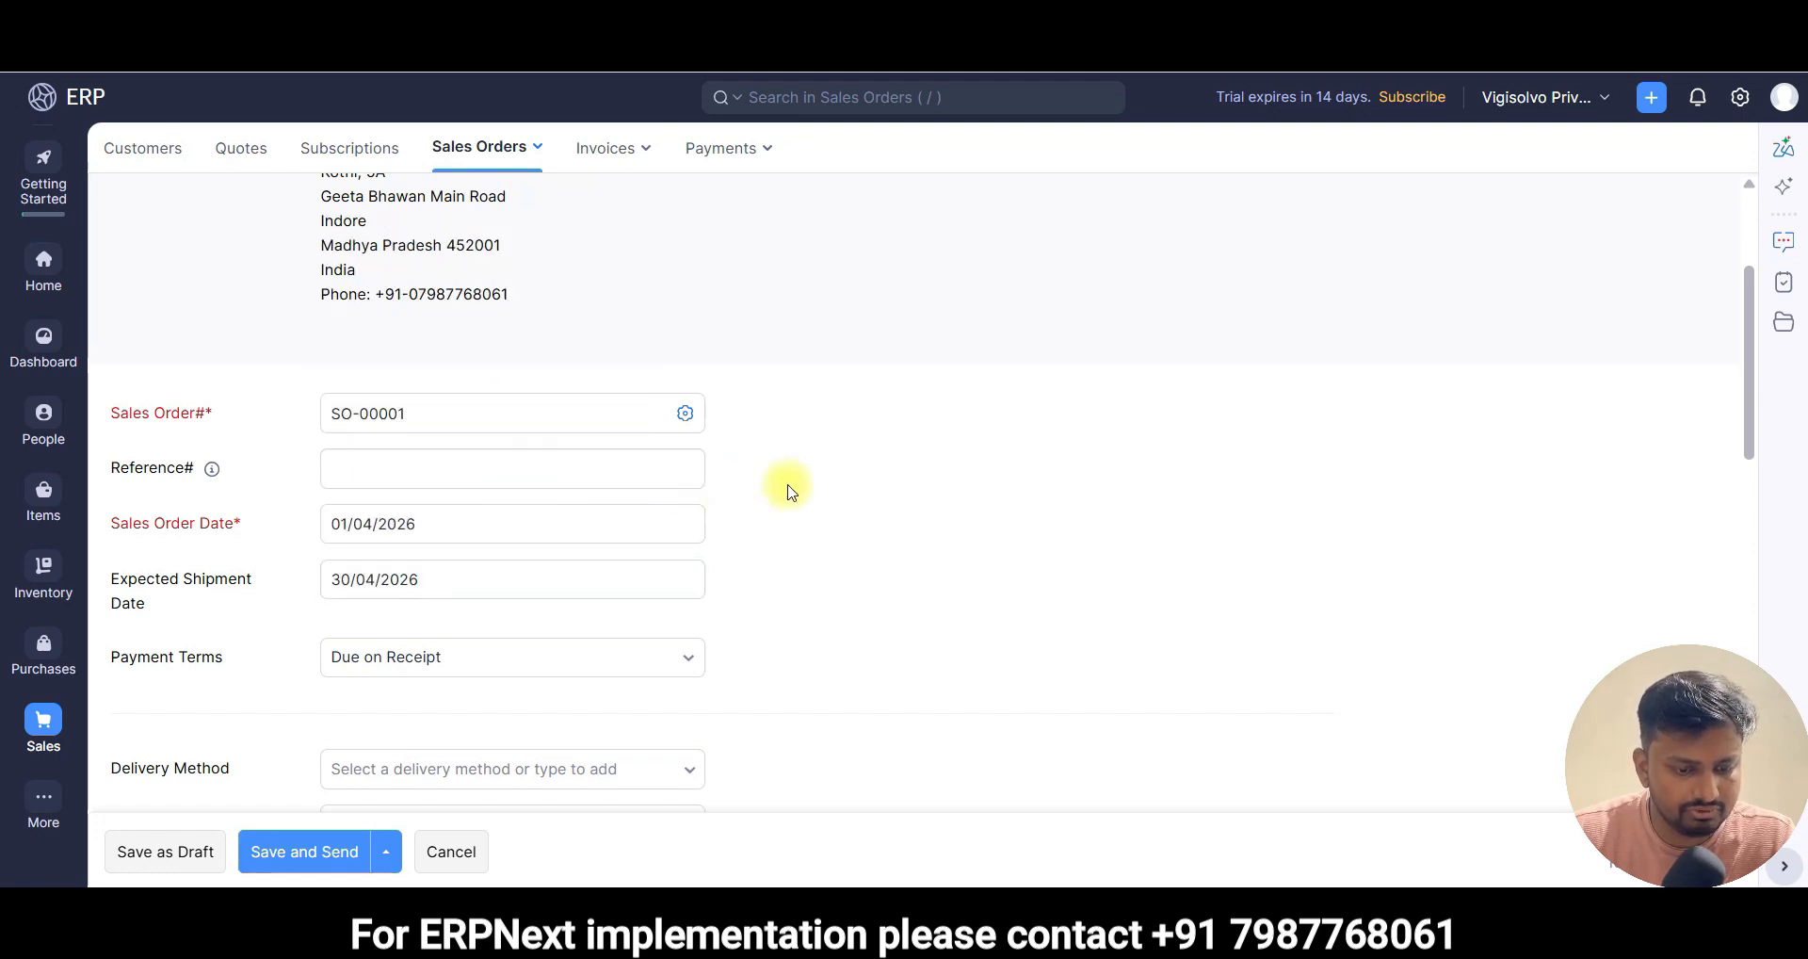
- Look through the sales order's payment terms, delivery method and salesperson options
{"action": "scroll", "coordinate": [513, 456], "scroll_direction": "down", "scroll_amount": 5}
{"action": "scroll", "coordinate": [418, 350], "scroll_direction": "up", "scroll_amount": 3}
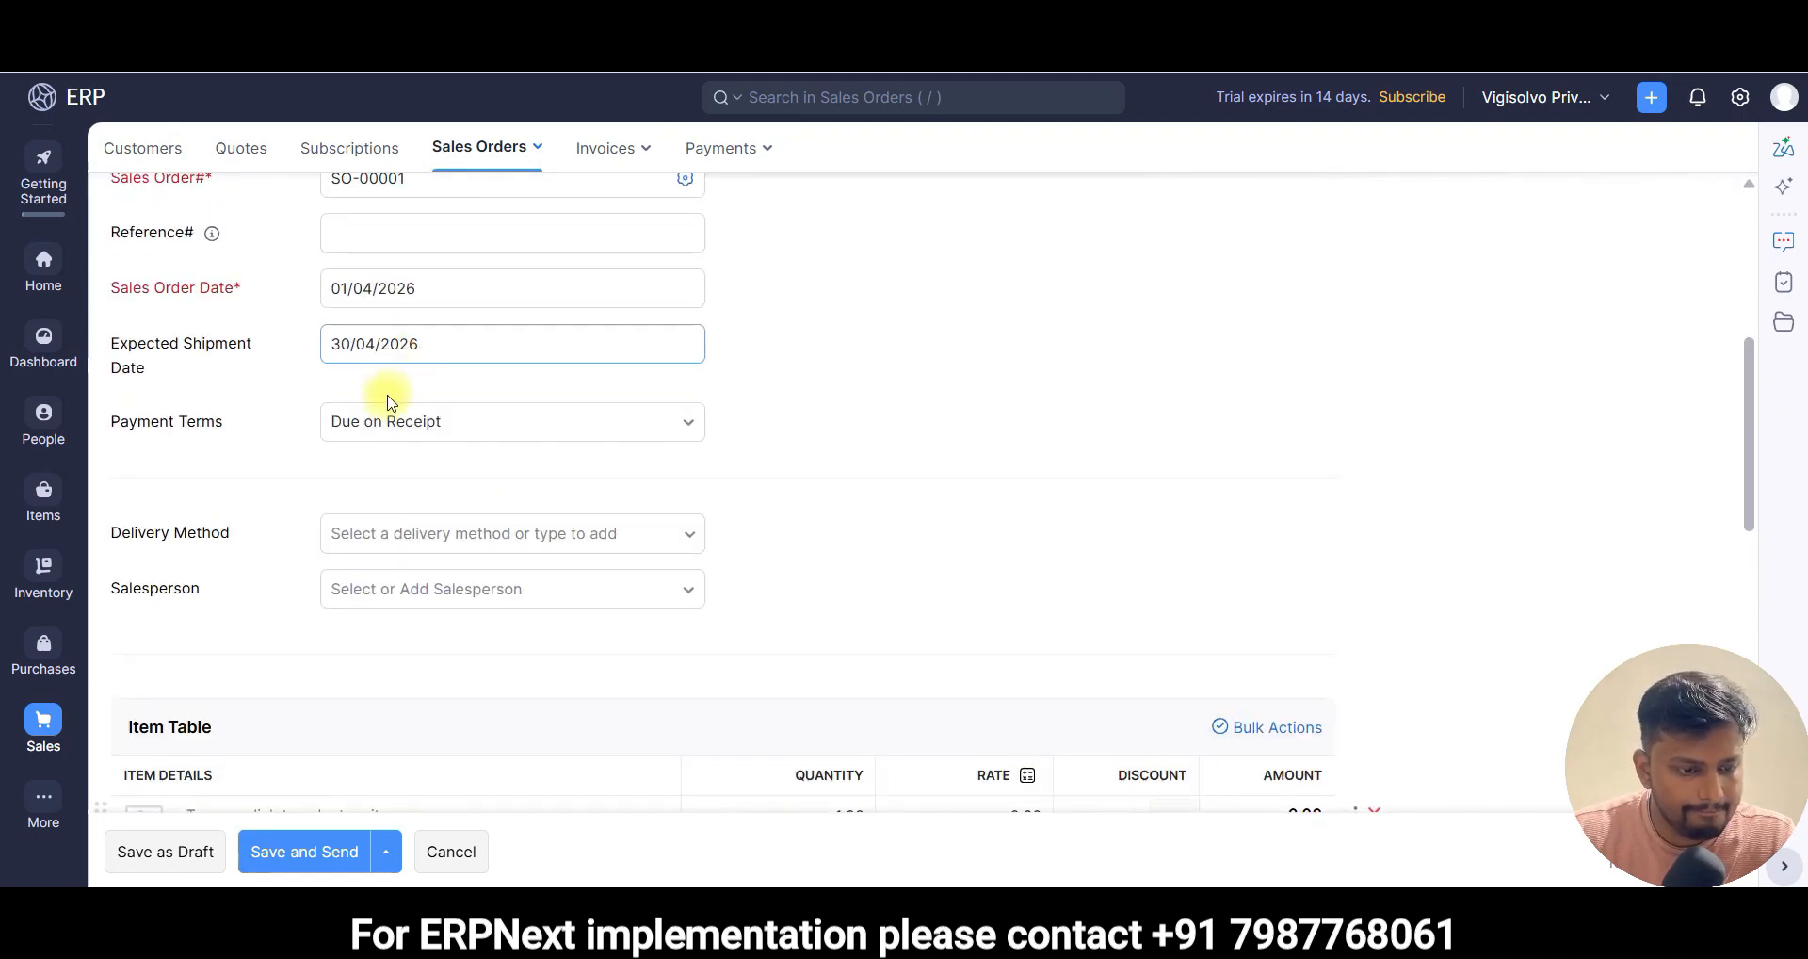
{"action": "left_click", "coordinate": [439, 421]}
{"action": "scroll", "coordinate": [468, 564], "scroll_direction": "down", "scroll_amount": 1}
{"action": "scroll", "coordinate": [473, 562], "scroll_direction": "up", "scroll_amount": 1}
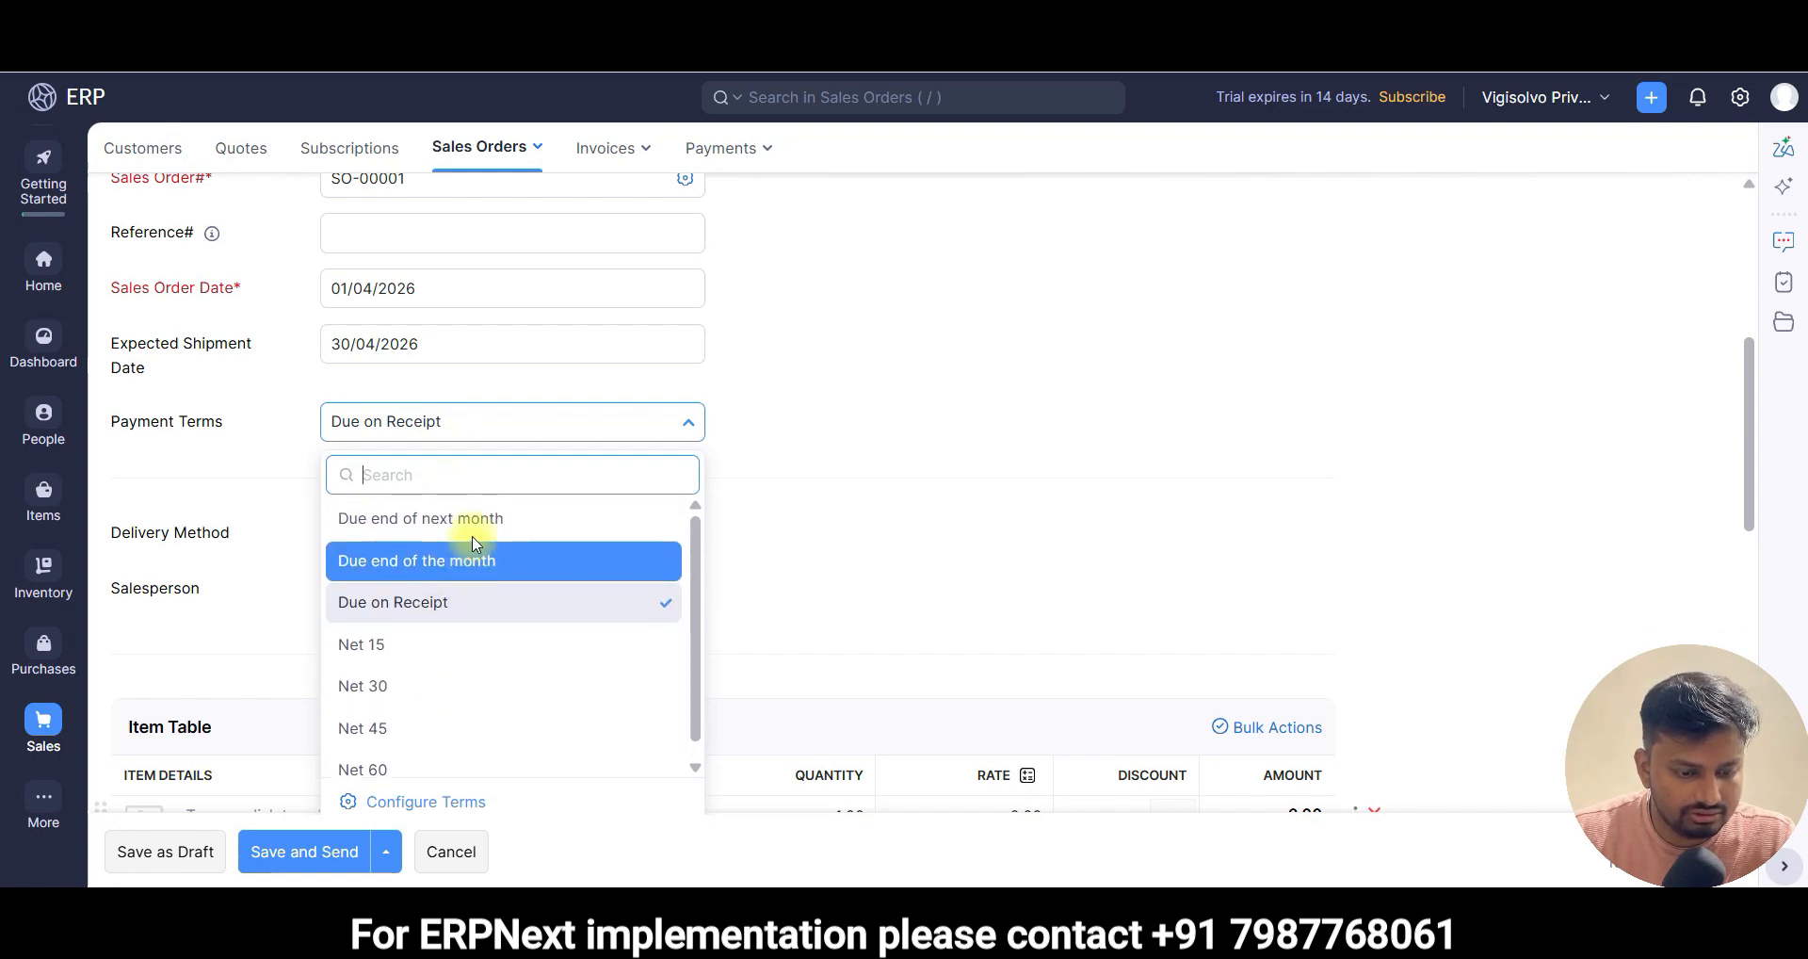
{"action": "left_click", "coordinate": [438, 585]}
{"action": "left_click", "coordinate": [450, 523]}
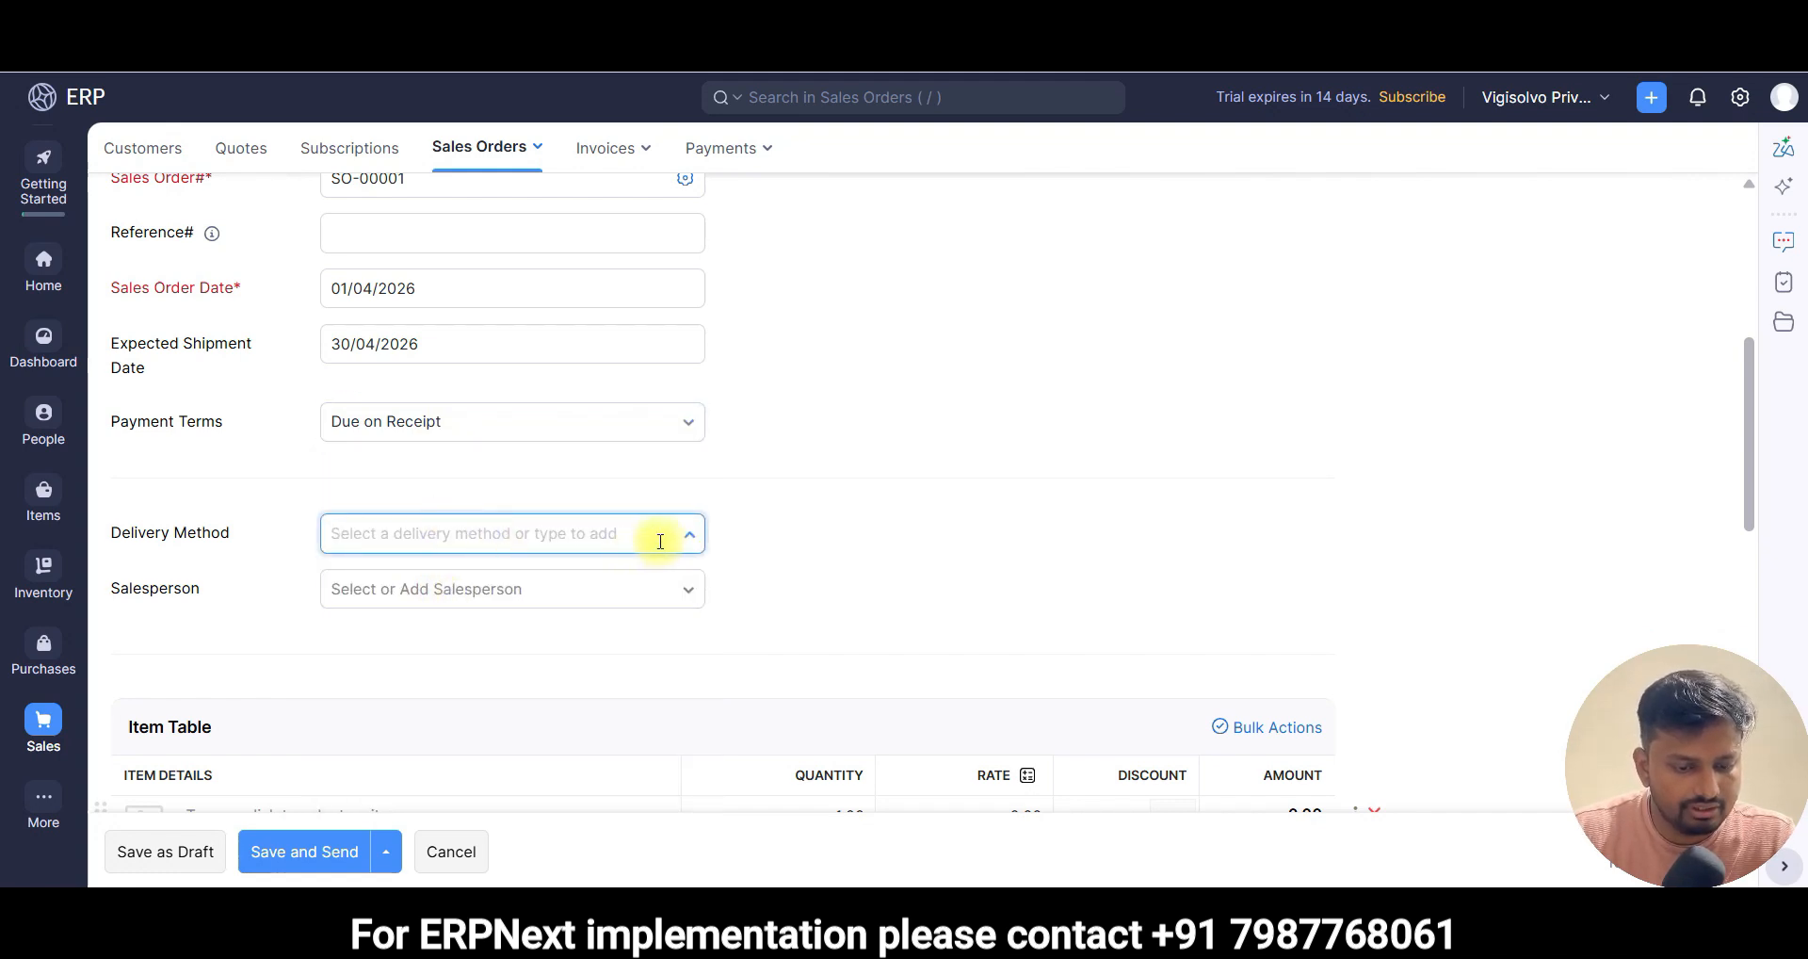
{"action": "left_click", "coordinate": [511, 590]}
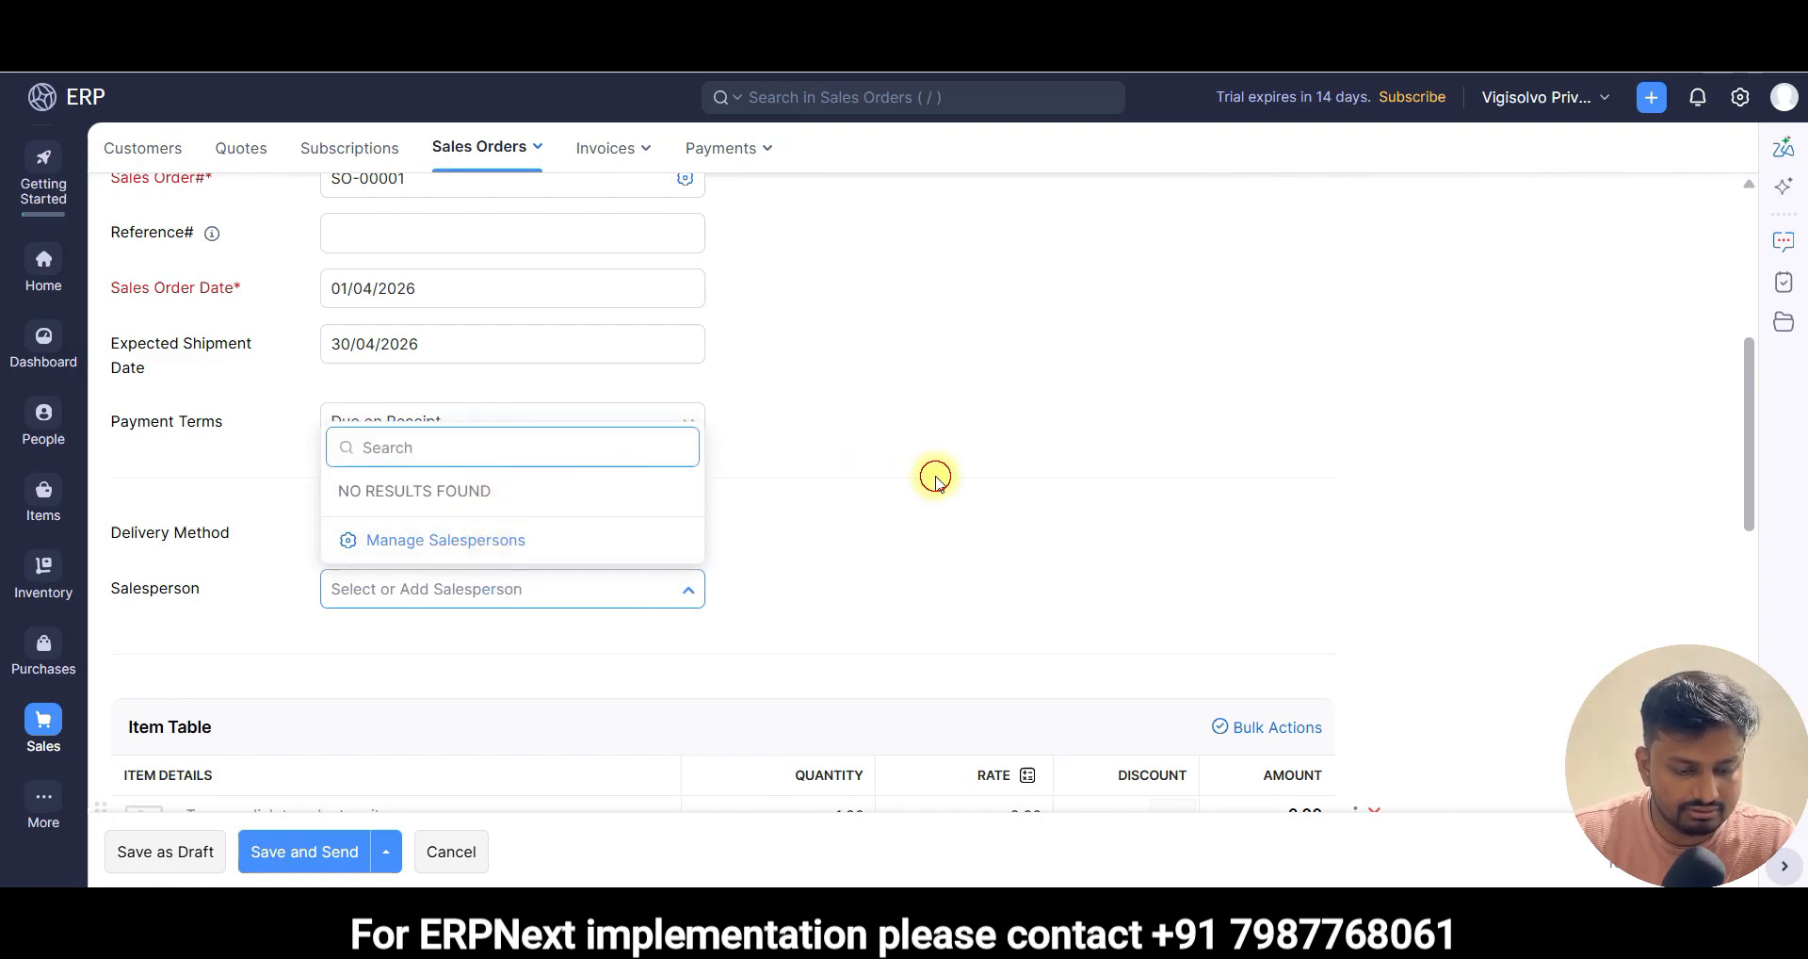
- Add the M10 × 50mm Hex Head Bolt to the item table with quantity 5000, and save the sales order for sending
{"action": "scroll", "coordinate": [678, 520], "scroll_direction": "down", "scroll_amount": 5}
{"action": "scroll", "coordinate": [472, 432], "scroll_direction": "up", "scroll_amount": 3}
{"action": "left_click", "coordinate": [283, 593]}
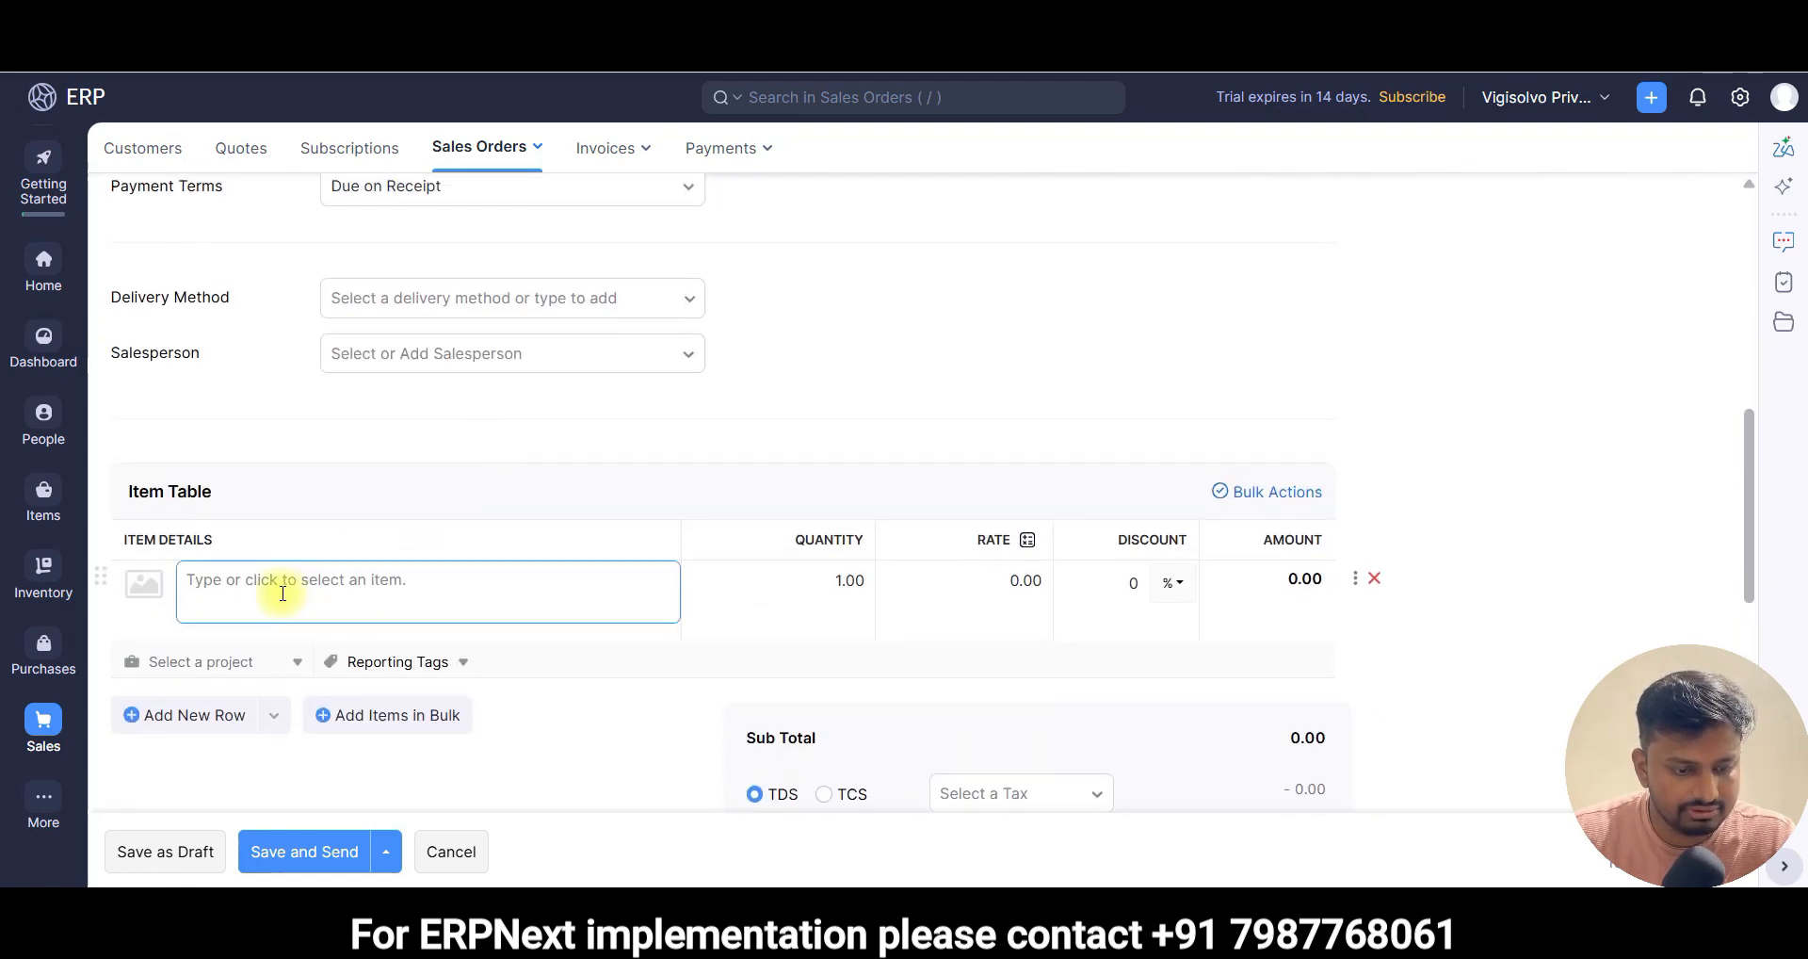
{"action": "left_click", "coordinate": [292, 733]}
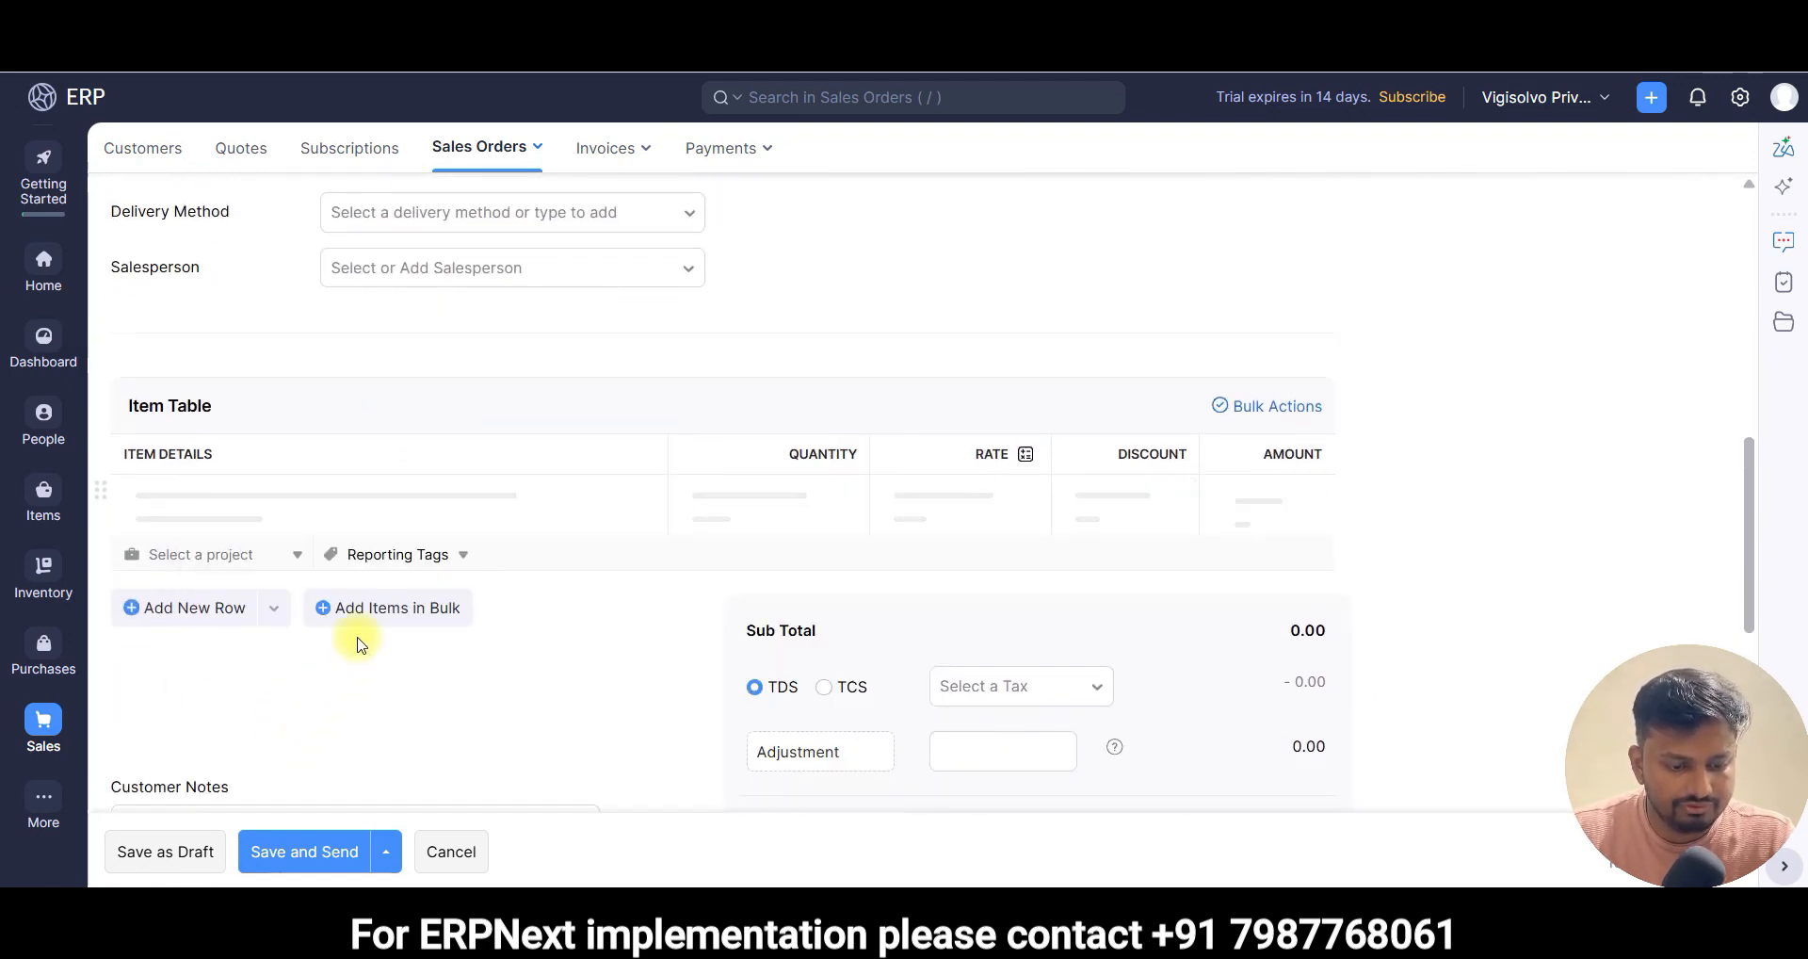
{"action": "left_click", "coordinate": [802, 496]}
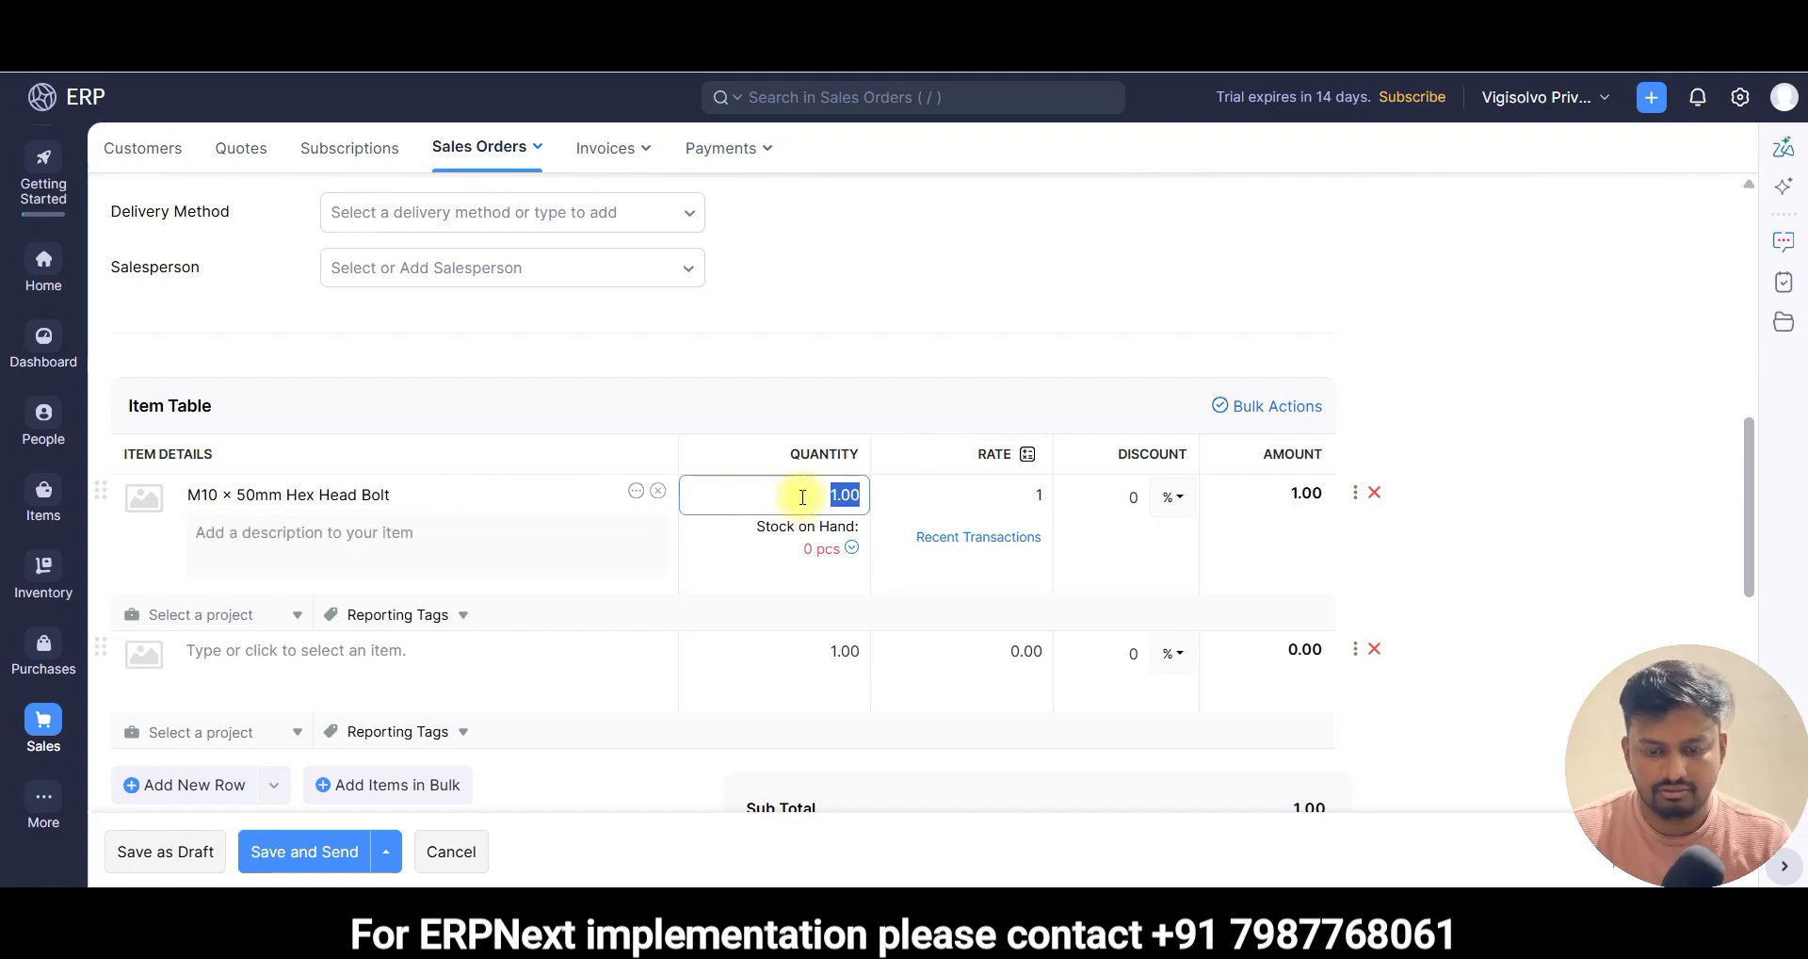
{"action": "key", "text": "Return"}
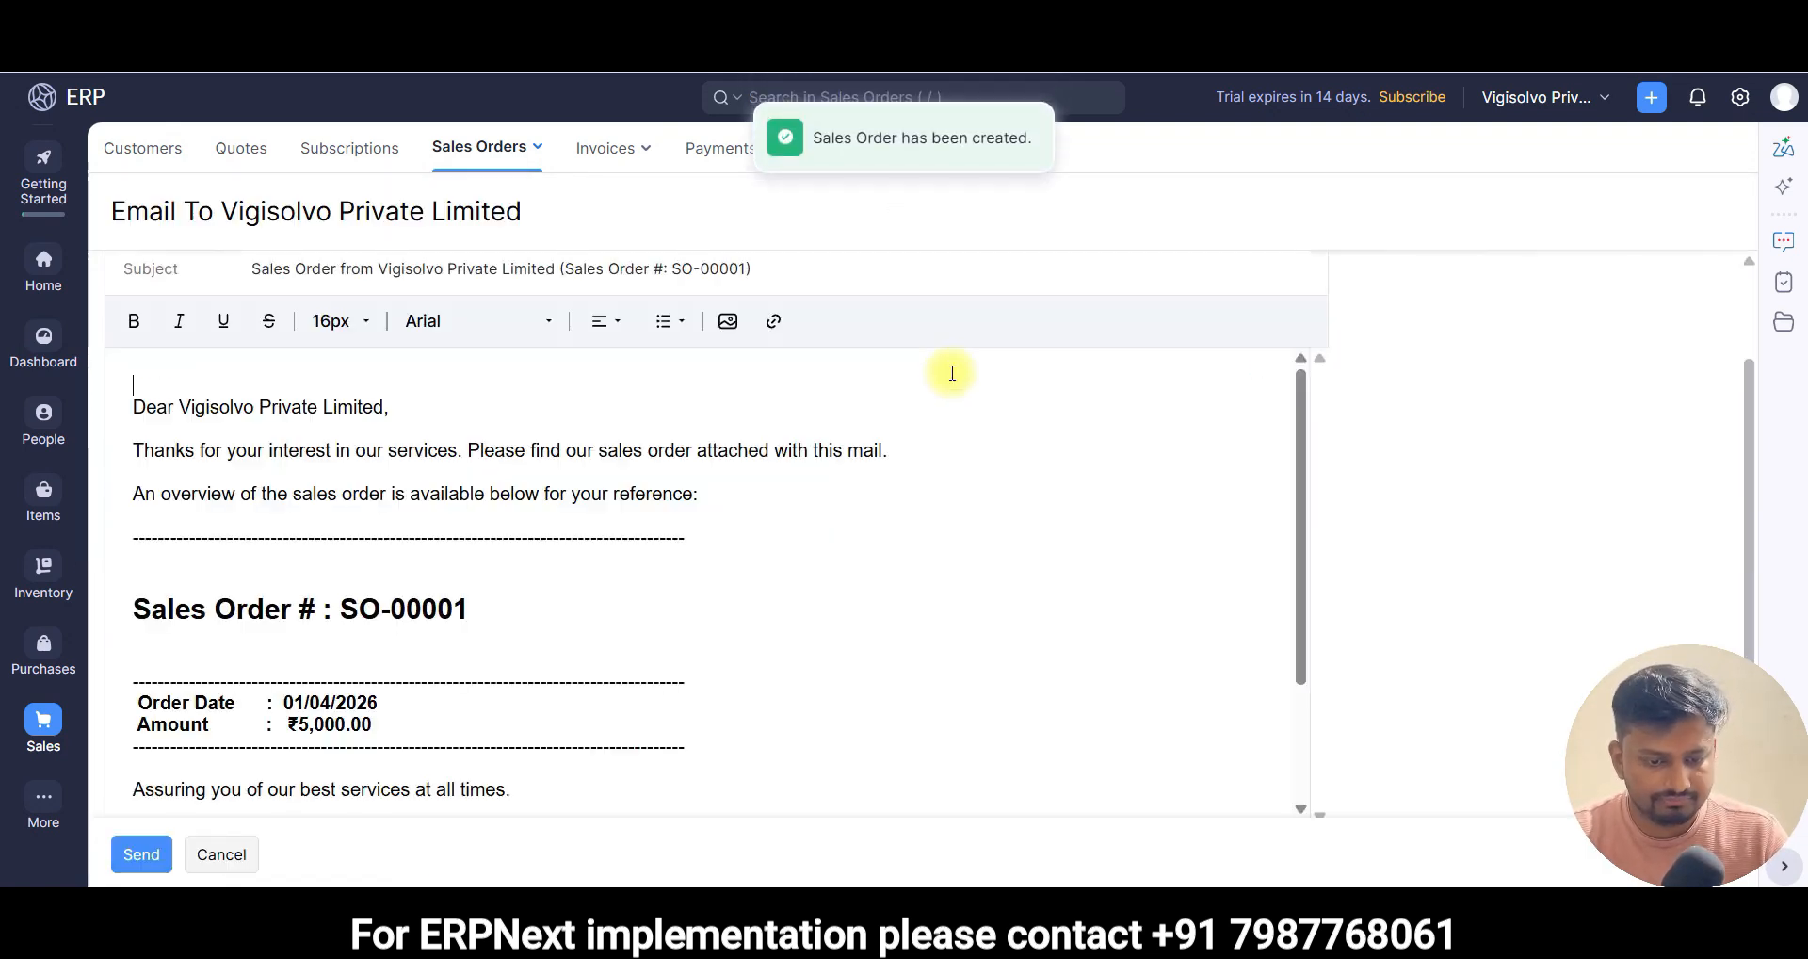
- Review the sales order email's message and PDF attachment, and leave without sending it
{"action": "left_click", "coordinate": [942, 390]}
{"action": "scroll", "coordinate": [940, 391], "scroll_direction": "up", "scroll_amount": 2}
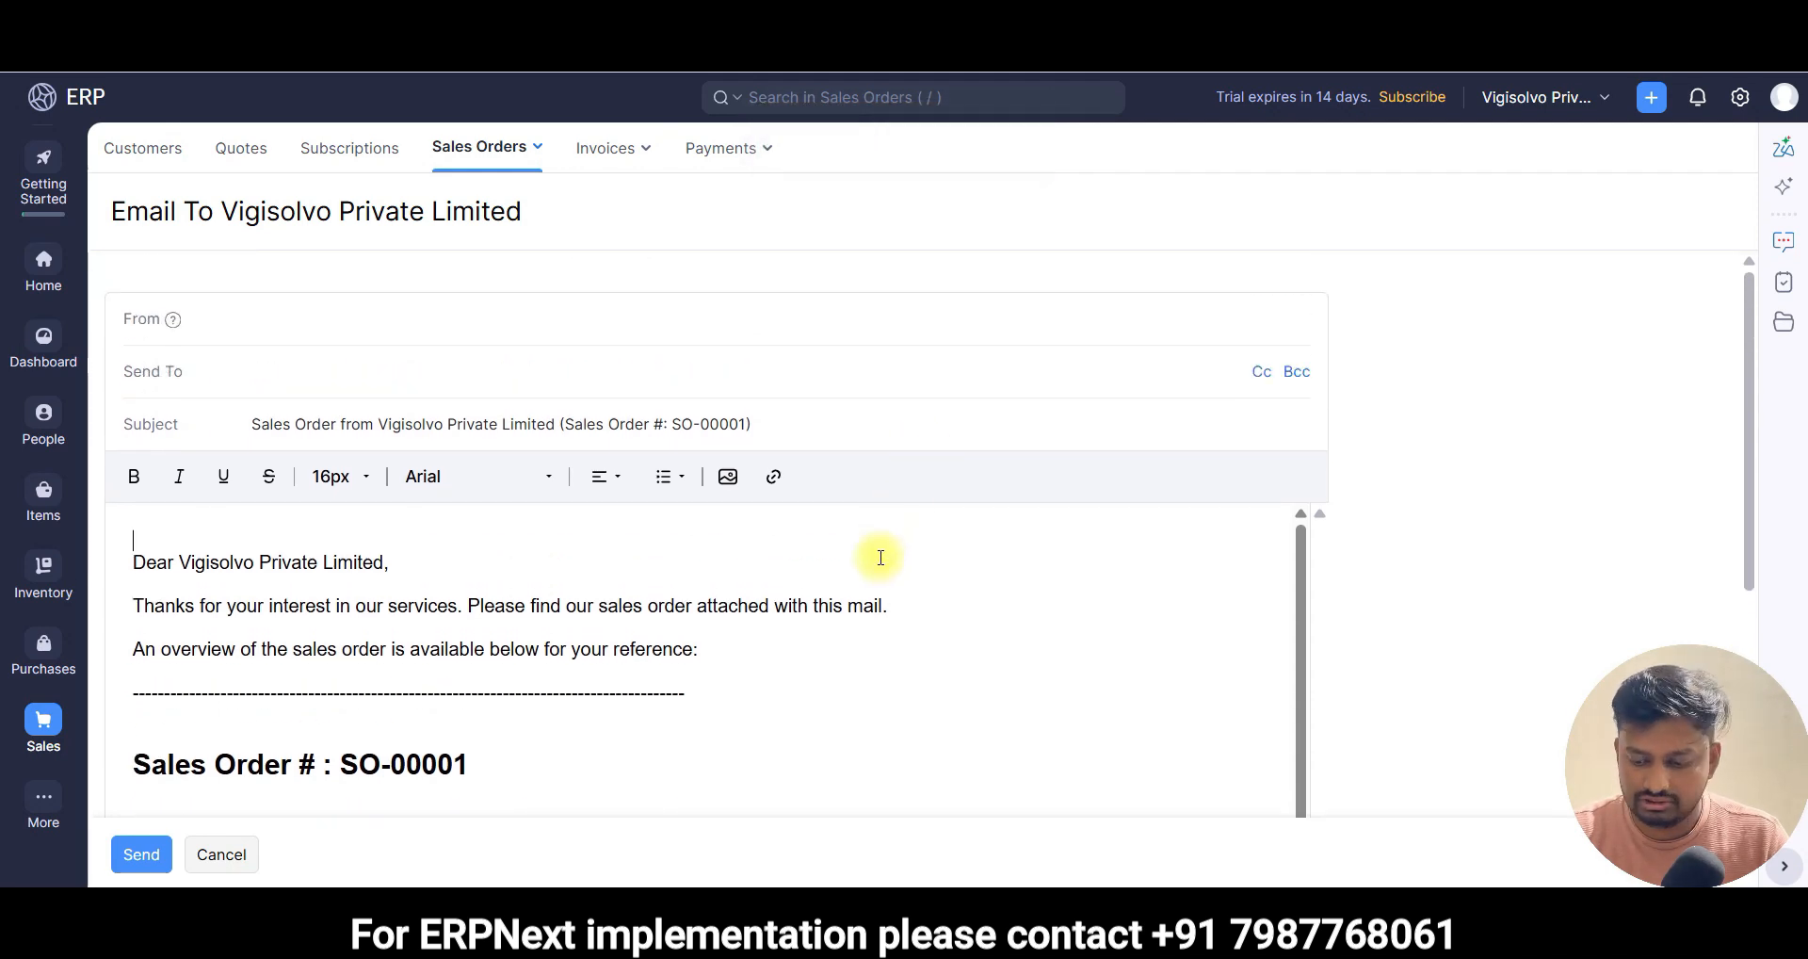
{"action": "scroll", "coordinate": [880, 558], "scroll_direction": "down", "scroll_amount": 6}
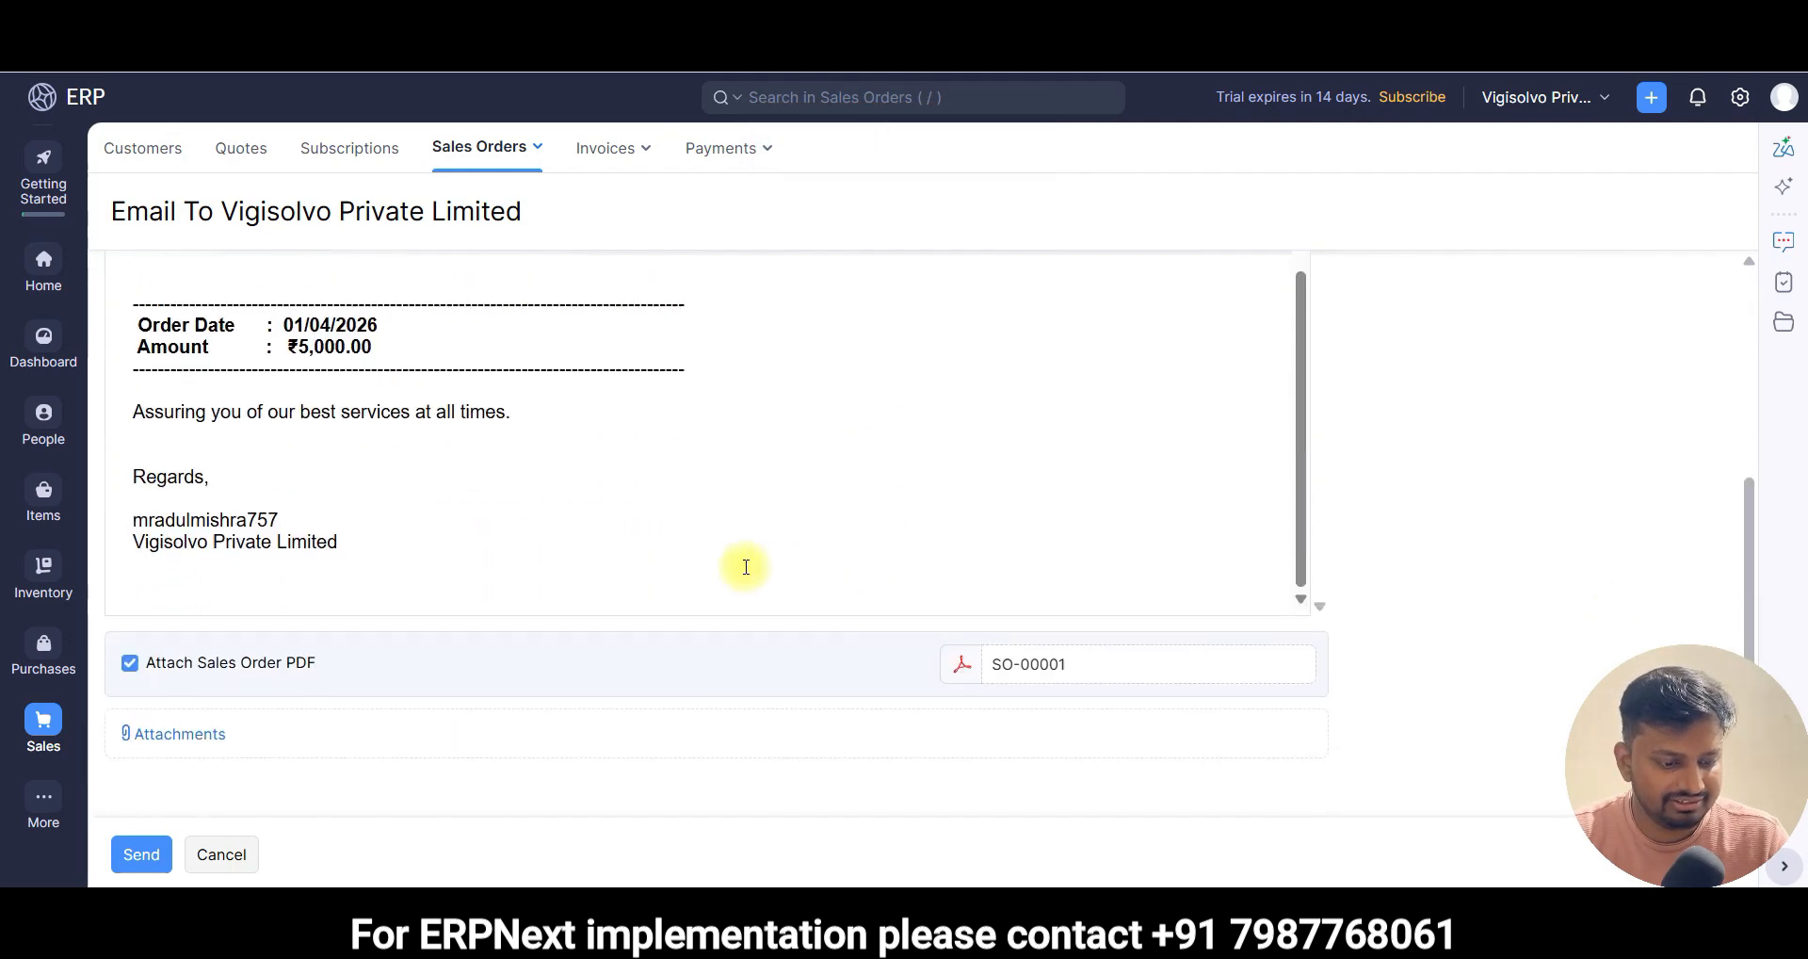
{"action": "scroll", "coordinate": [622, 499], "scroll_direction": "up", "scroll_amount": 2}
{"action": "left_click", "coordinate": [202, 855]}
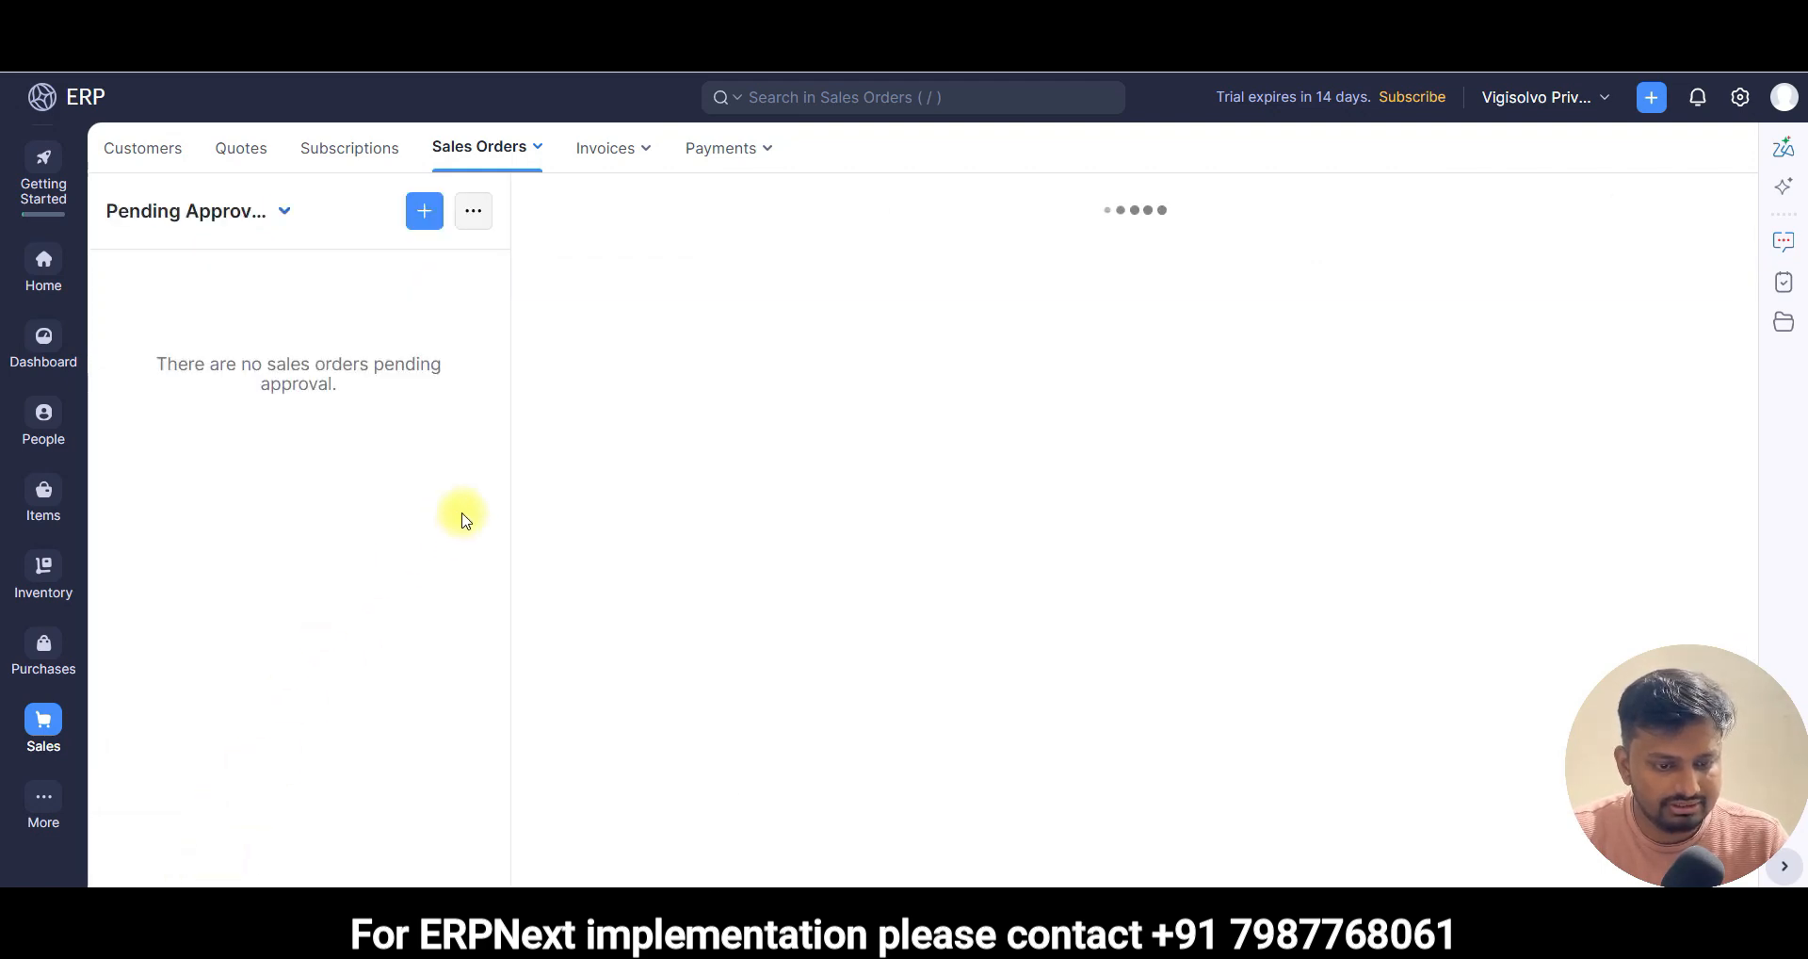
- Examine the draft sales order's dates, billing address, bolt line and totals
{"action": "scroll", "coordinate": [880, 472], "scroll_direction": "down", "scroll_amount": 4}
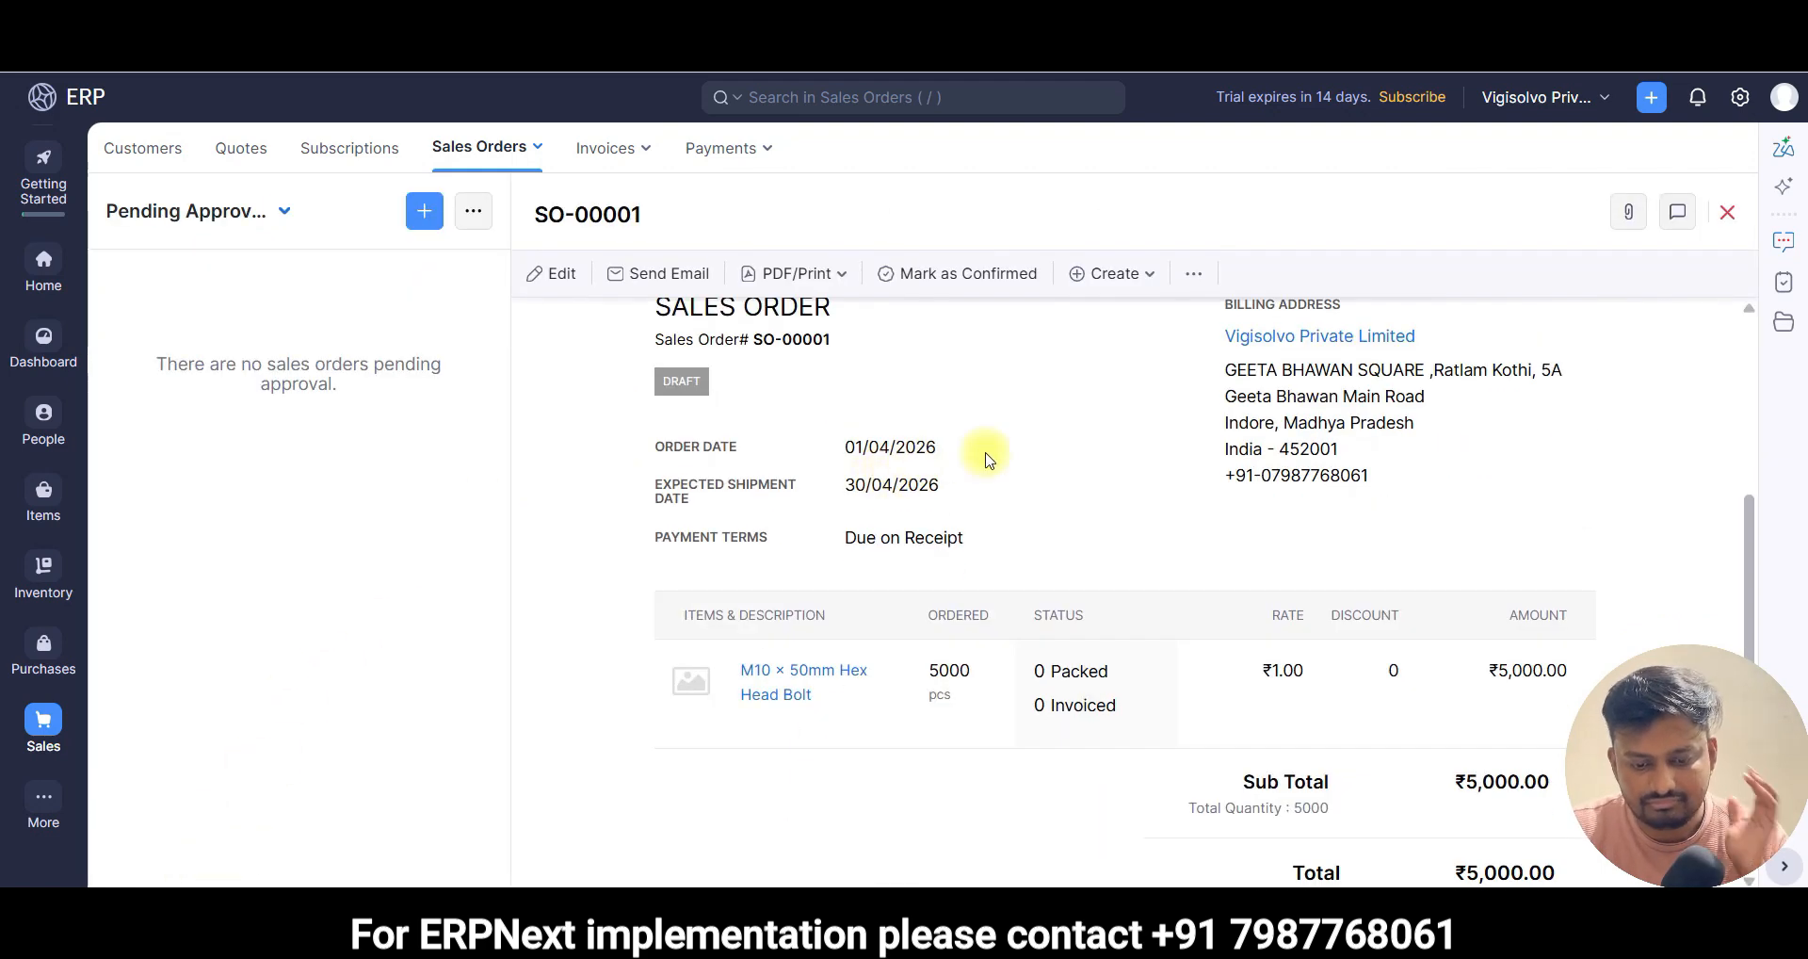
{"action": "scroll", "coordinate": [984, 460], "scroll_direction": "down", "scroll_amount": 2}
{"action": "scroll", "coordinate": [1202, 500], "scroll_direction": "up", "scroll_amount": 6}
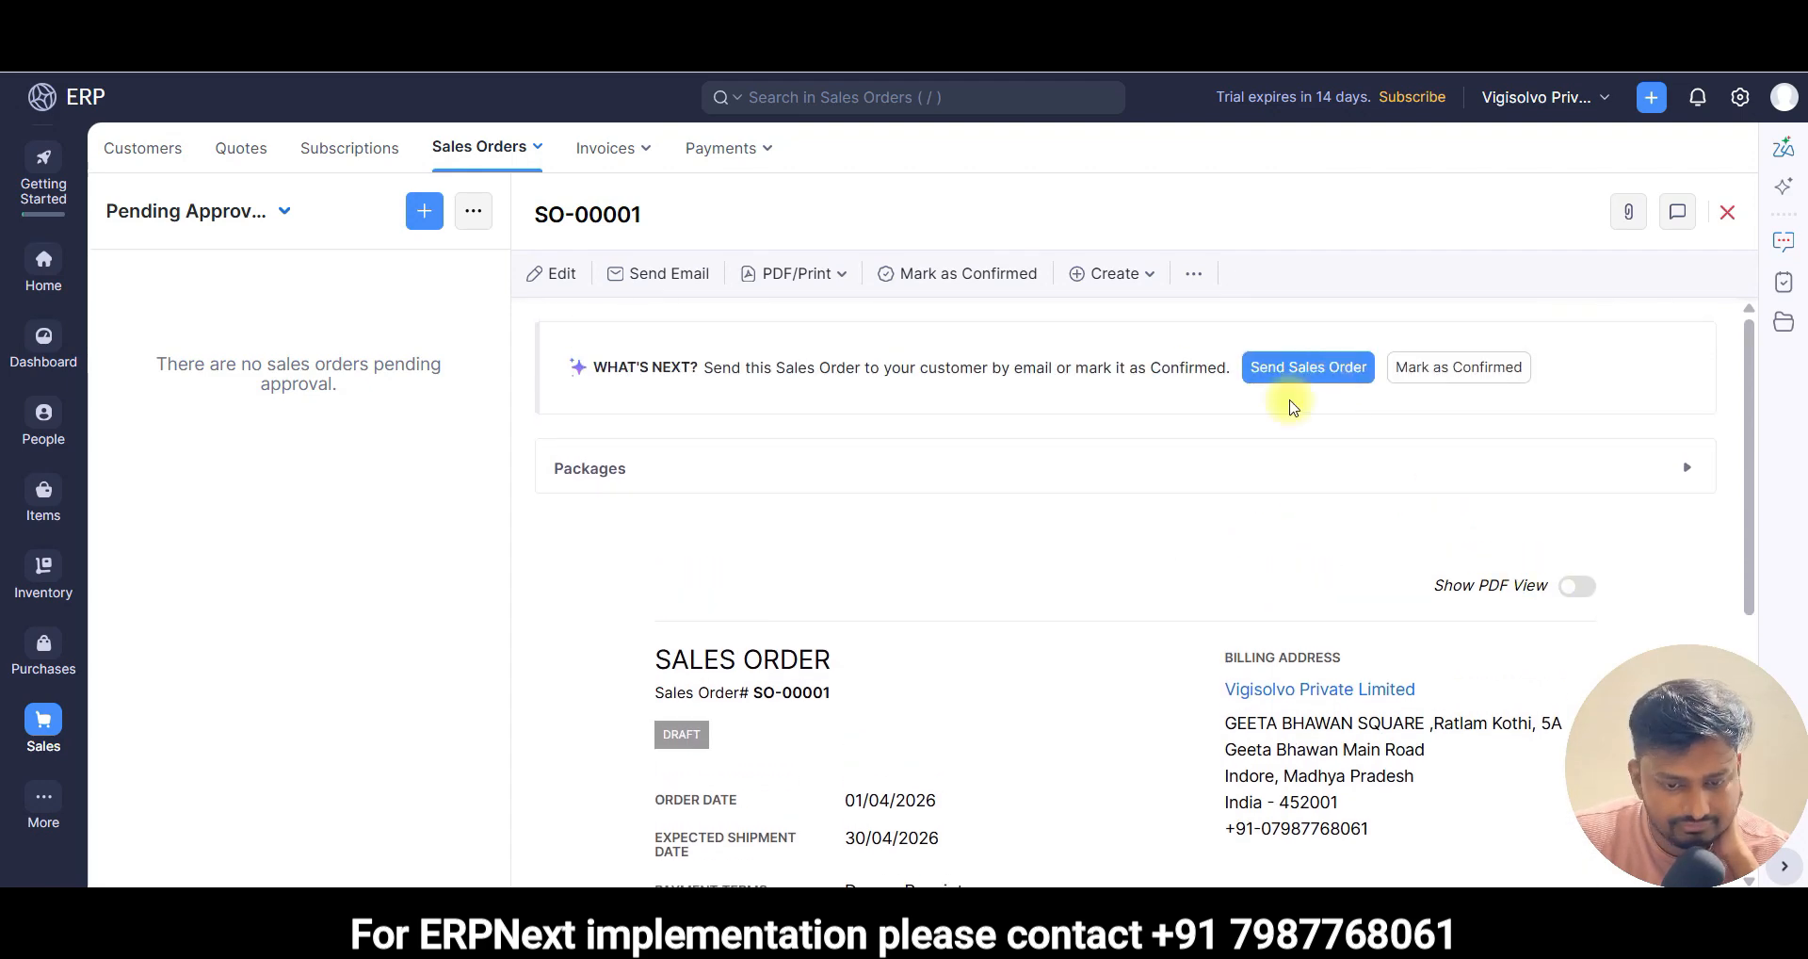
{"action": "scroll", "coordinate": [860, 503], "scroll_direction": "down", "scroll_amount": 5}
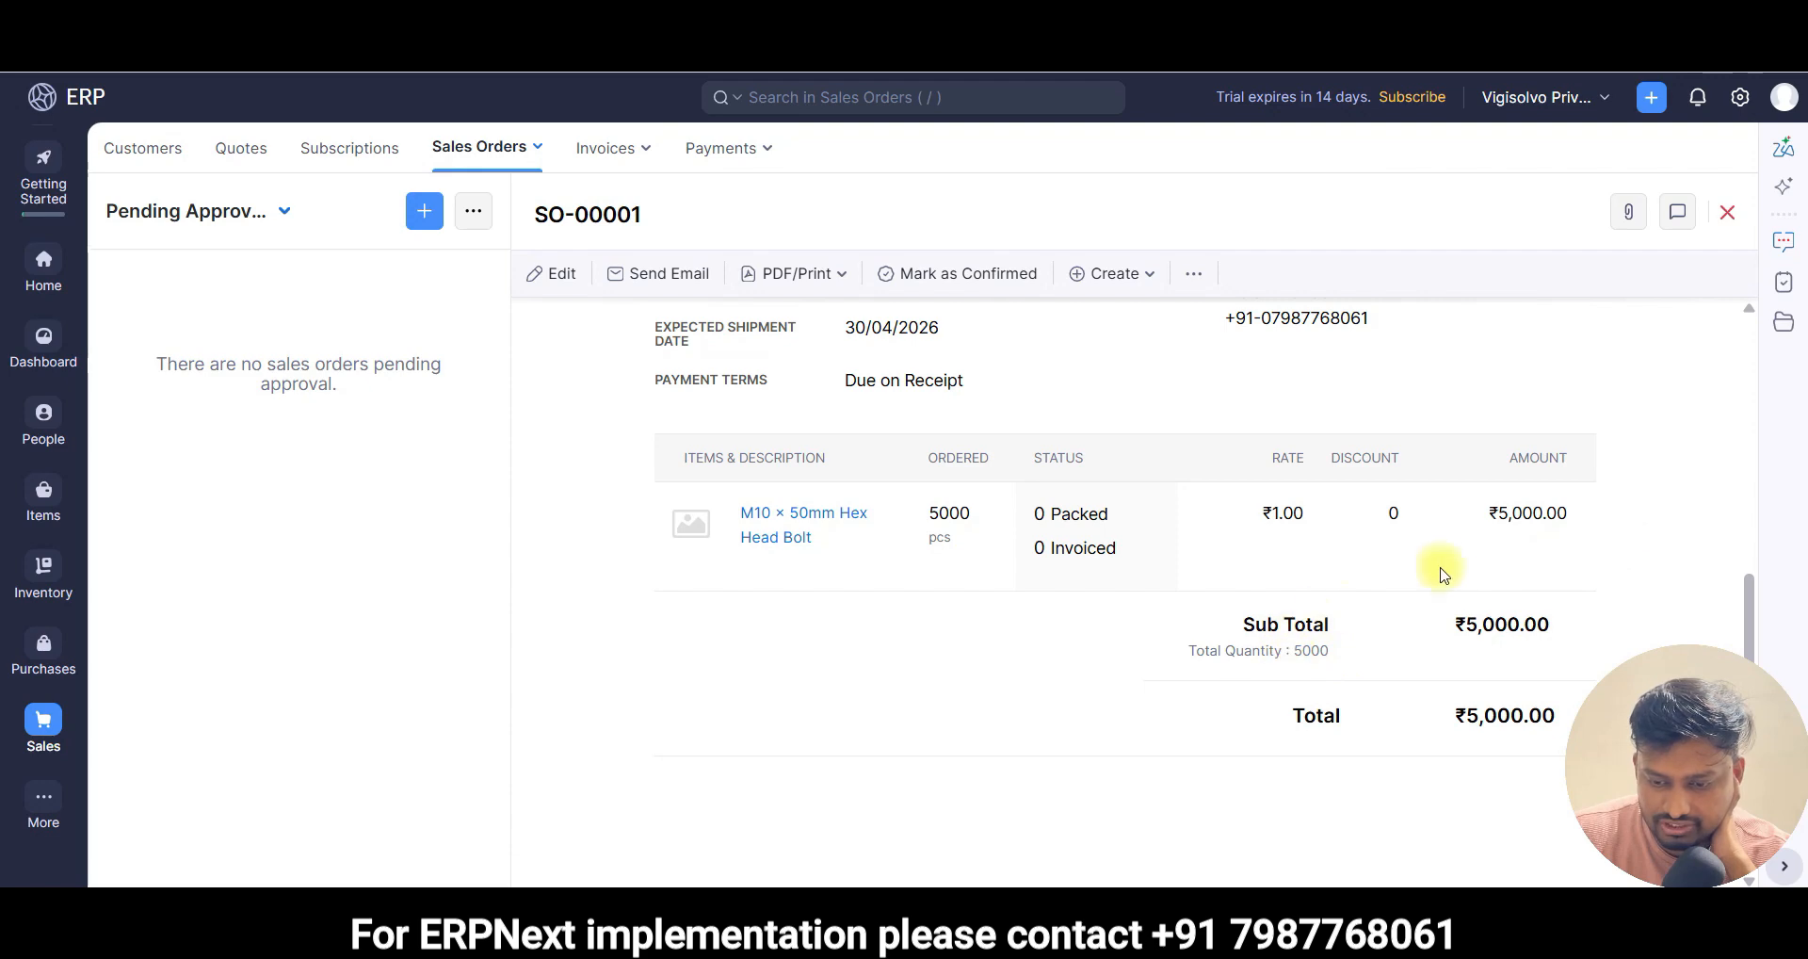
{"action": "scroll", "coordinate": [1444, 570], "scroll_direction": "up", "scroll_amount": 5}
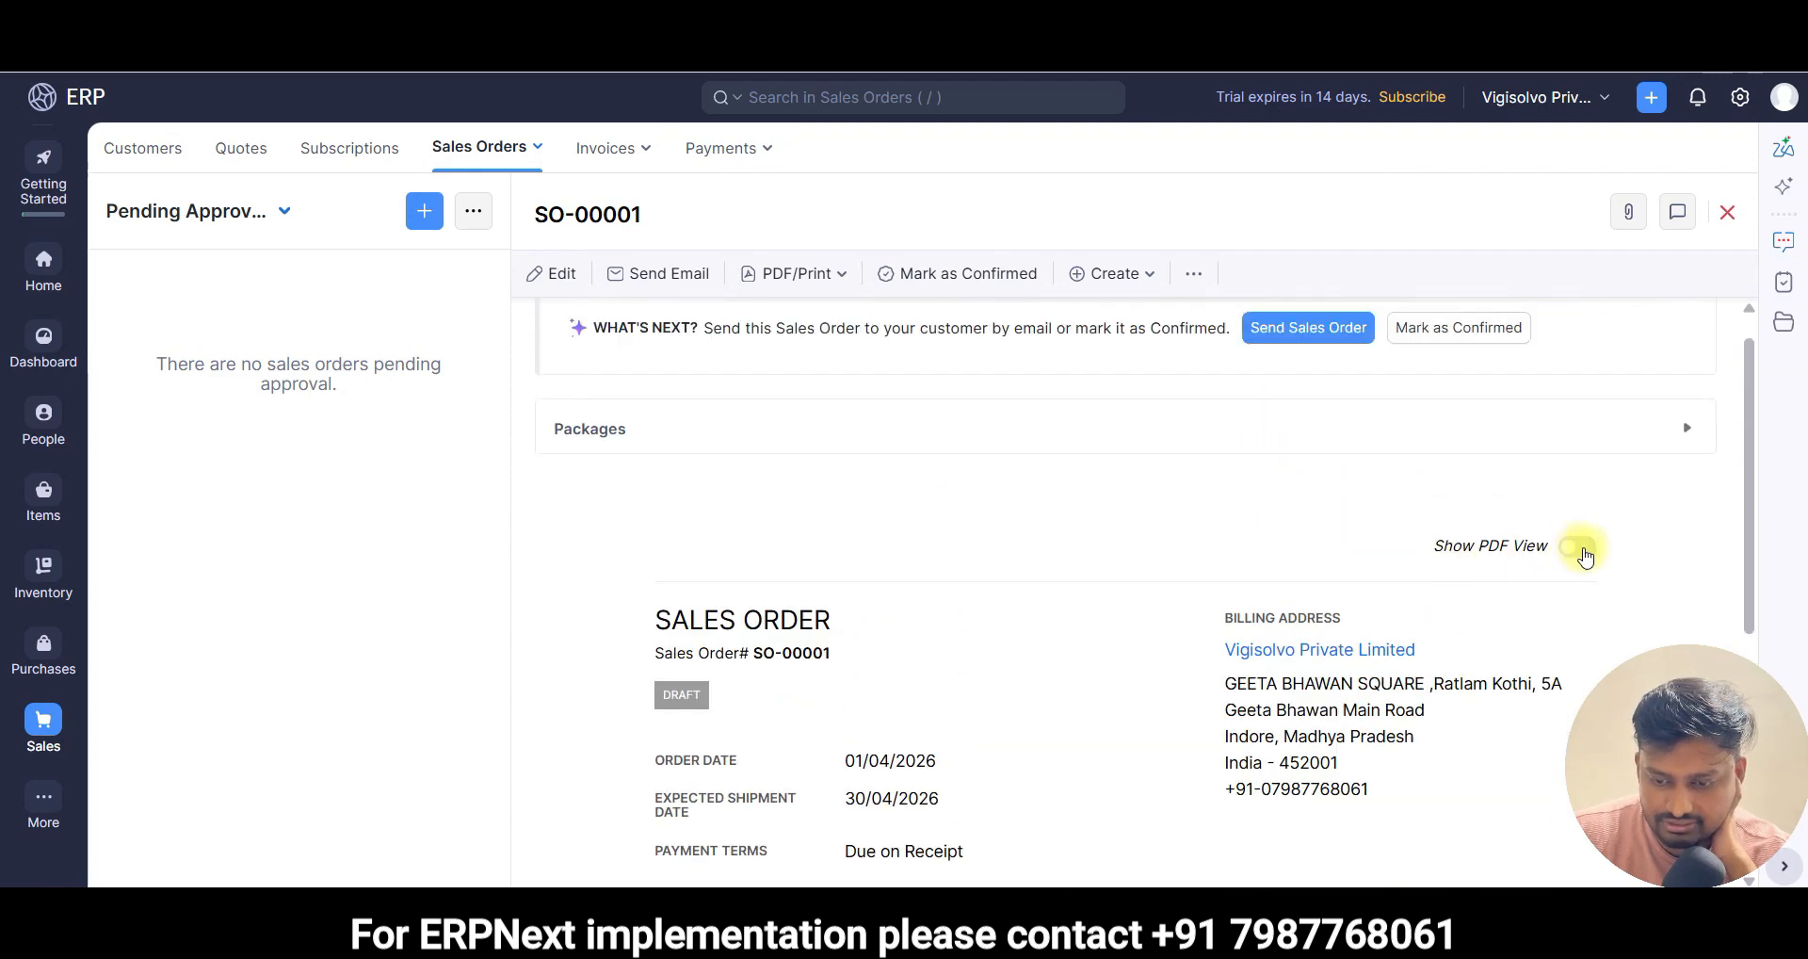
- Show the sales order in PDF view and read through the printed layout
{"action": "left_click", "coordinate": [1582, 548]}
{"action": "scroll", "coordinate": [1220, 539], "scroll_direction": "down", "scroll_amount": 5}
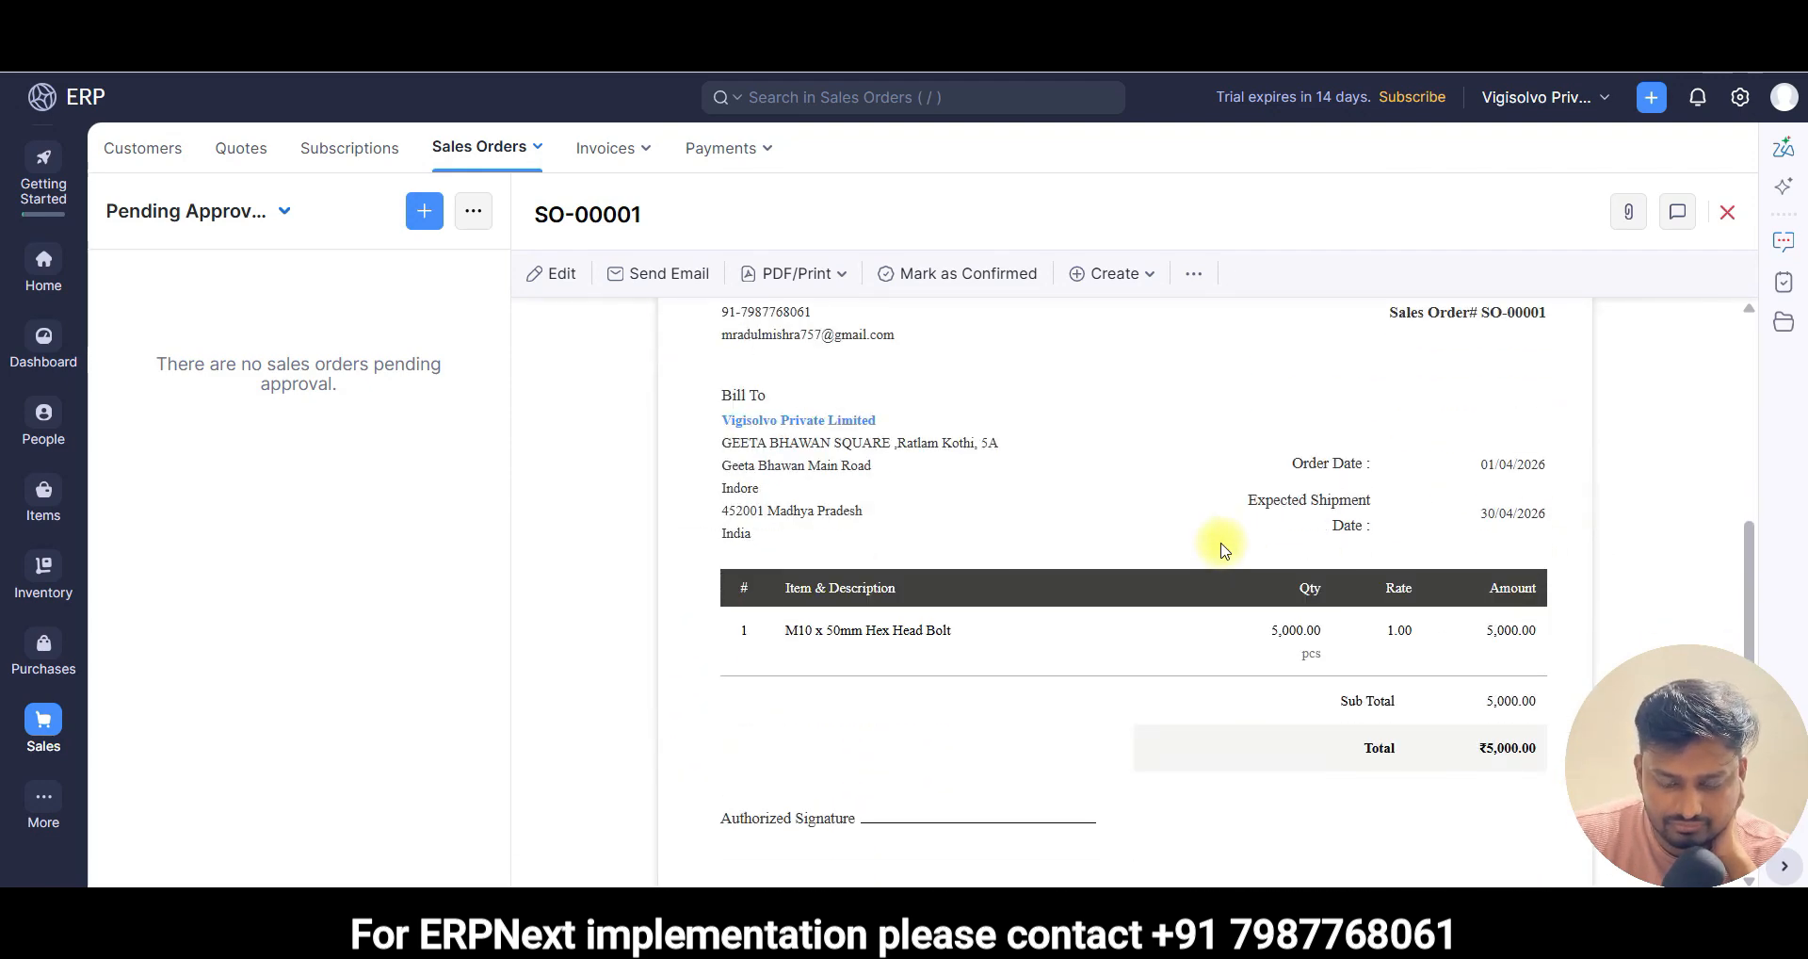
{"action": "scroll", "coordinate": [1220, 545], "scroll_direction": "up", "scroll_amount": 2}
{"action": "scroll", "coordinate": [1469, 476], "scroll_direction": "down", "scroll_amount": 5}
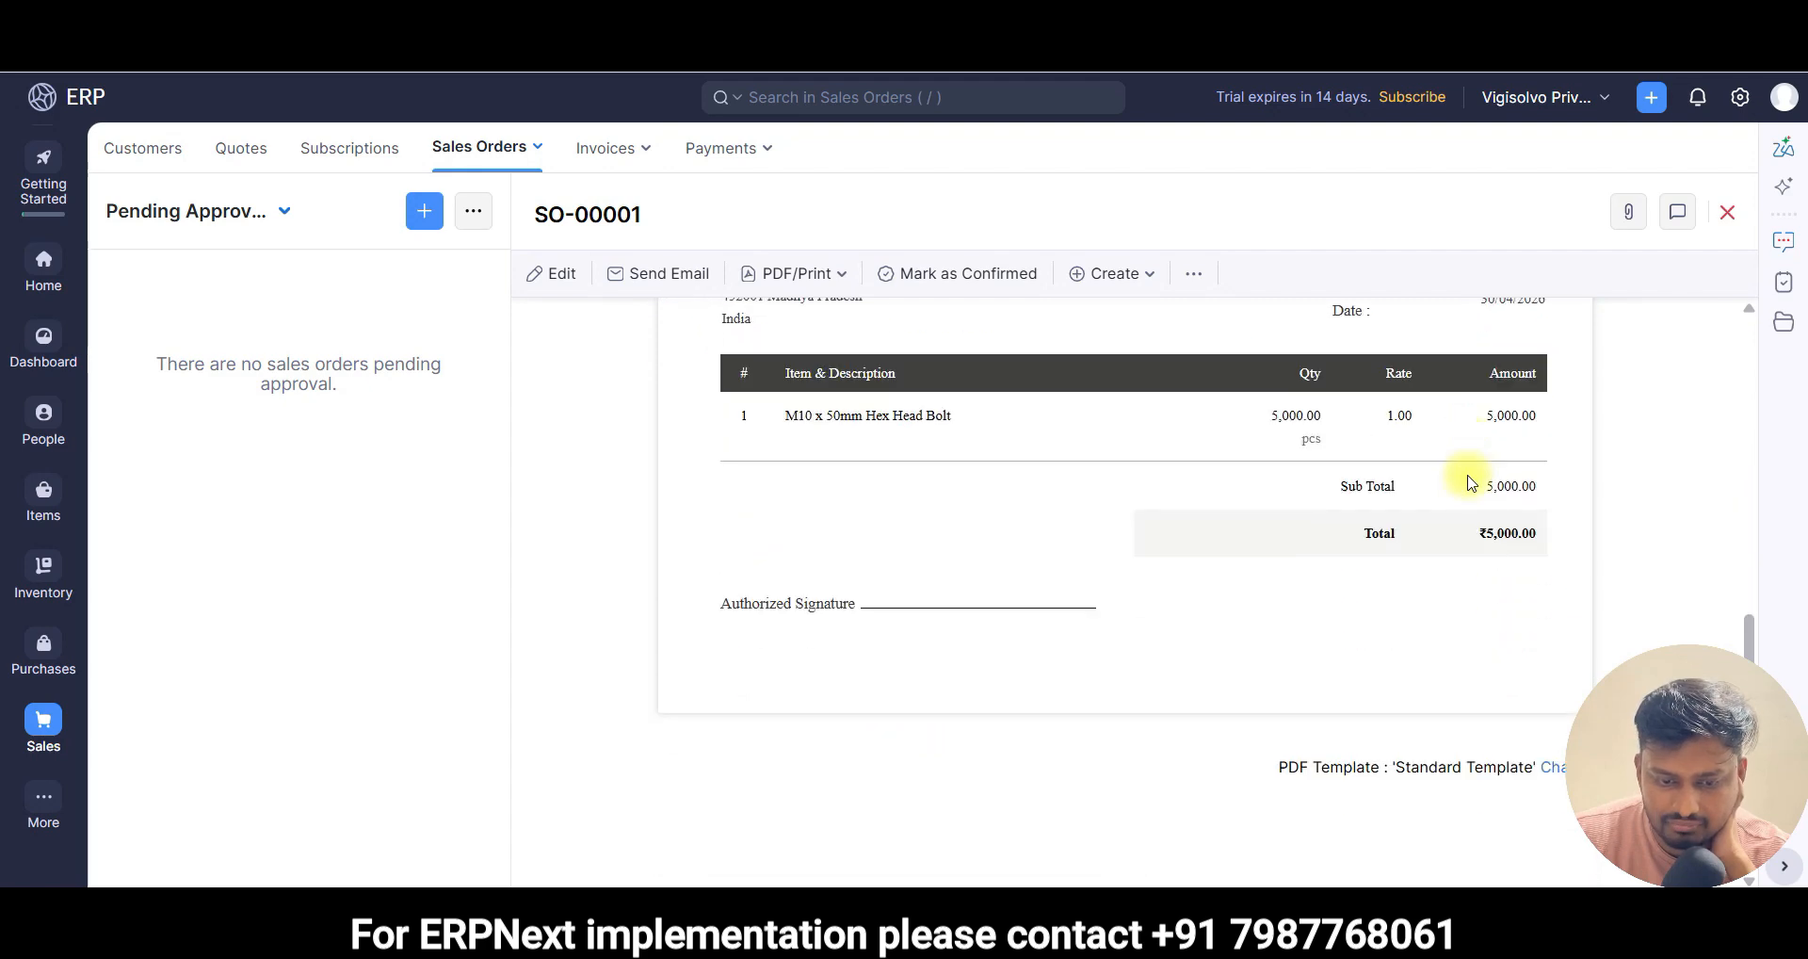
{"action": "scroll", "coordinate": [1005, 517], "scroll_direction": "up", "scroll_amount": 8}
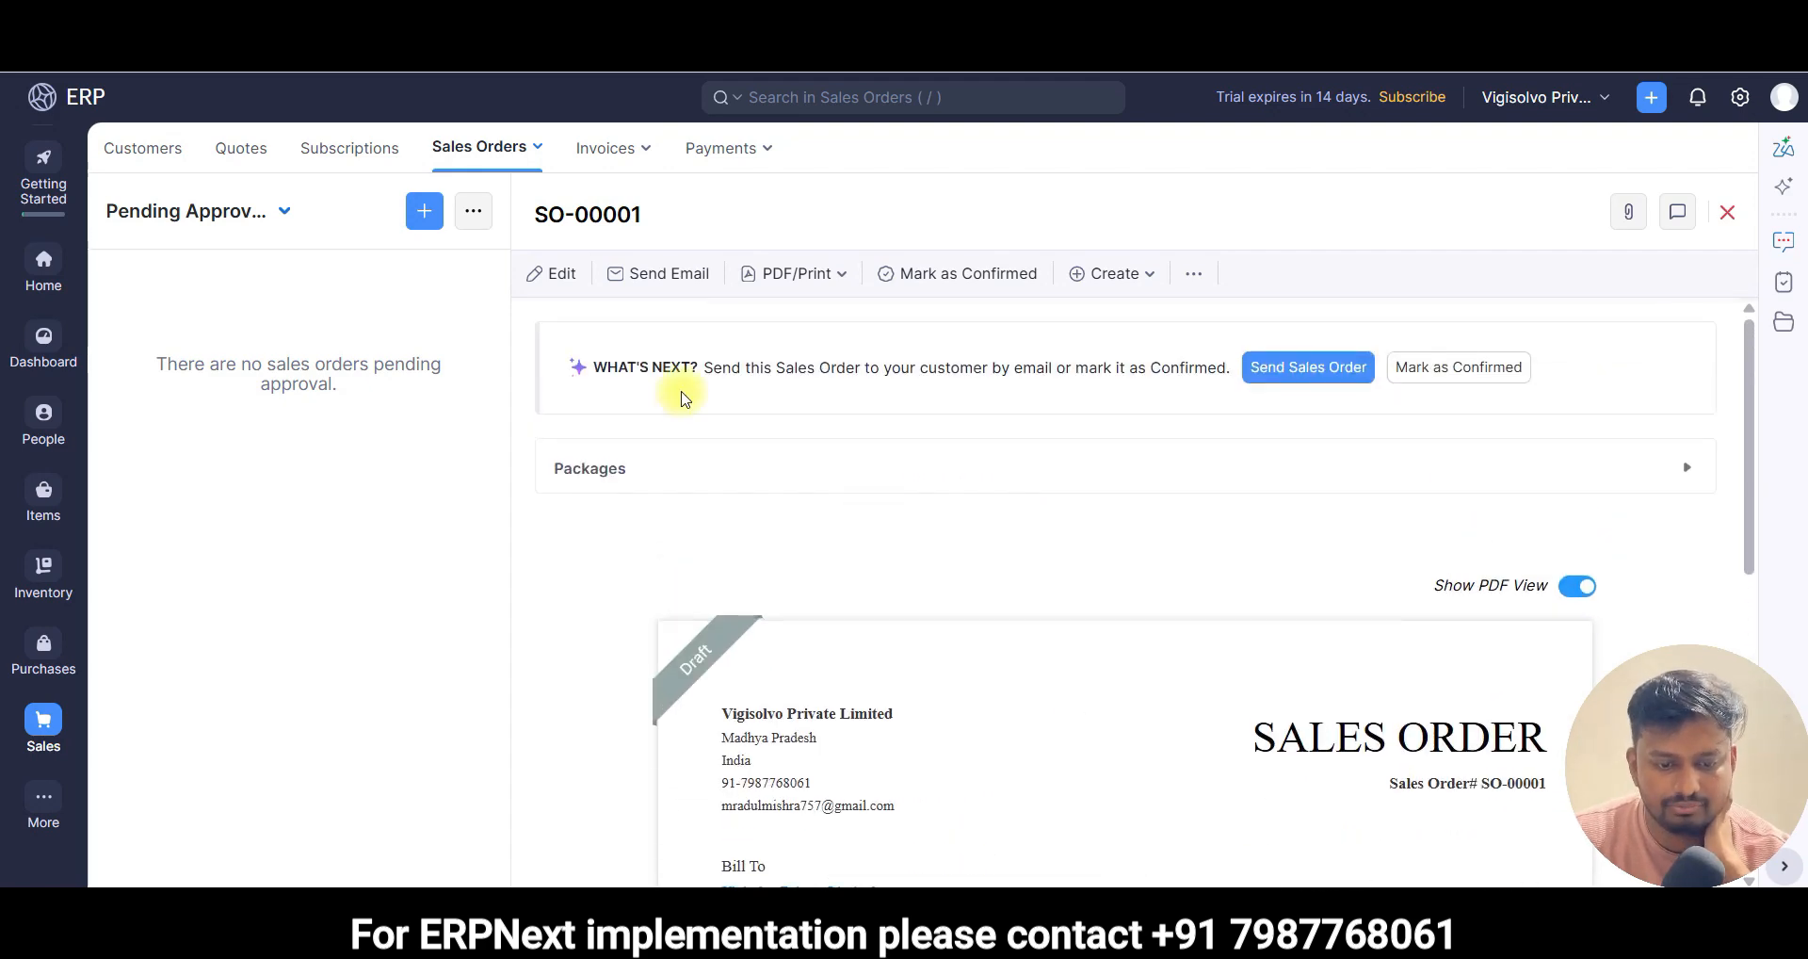
- Reopen the sales order's email draft, read its message and recipient fields, and leave without sending it
{"action": "left_click", "coordinate": [654, 275]}
{"action": "scroll", "coordinate": [646, 480], "scroll_direction": "down", "scroll_amount": 3}
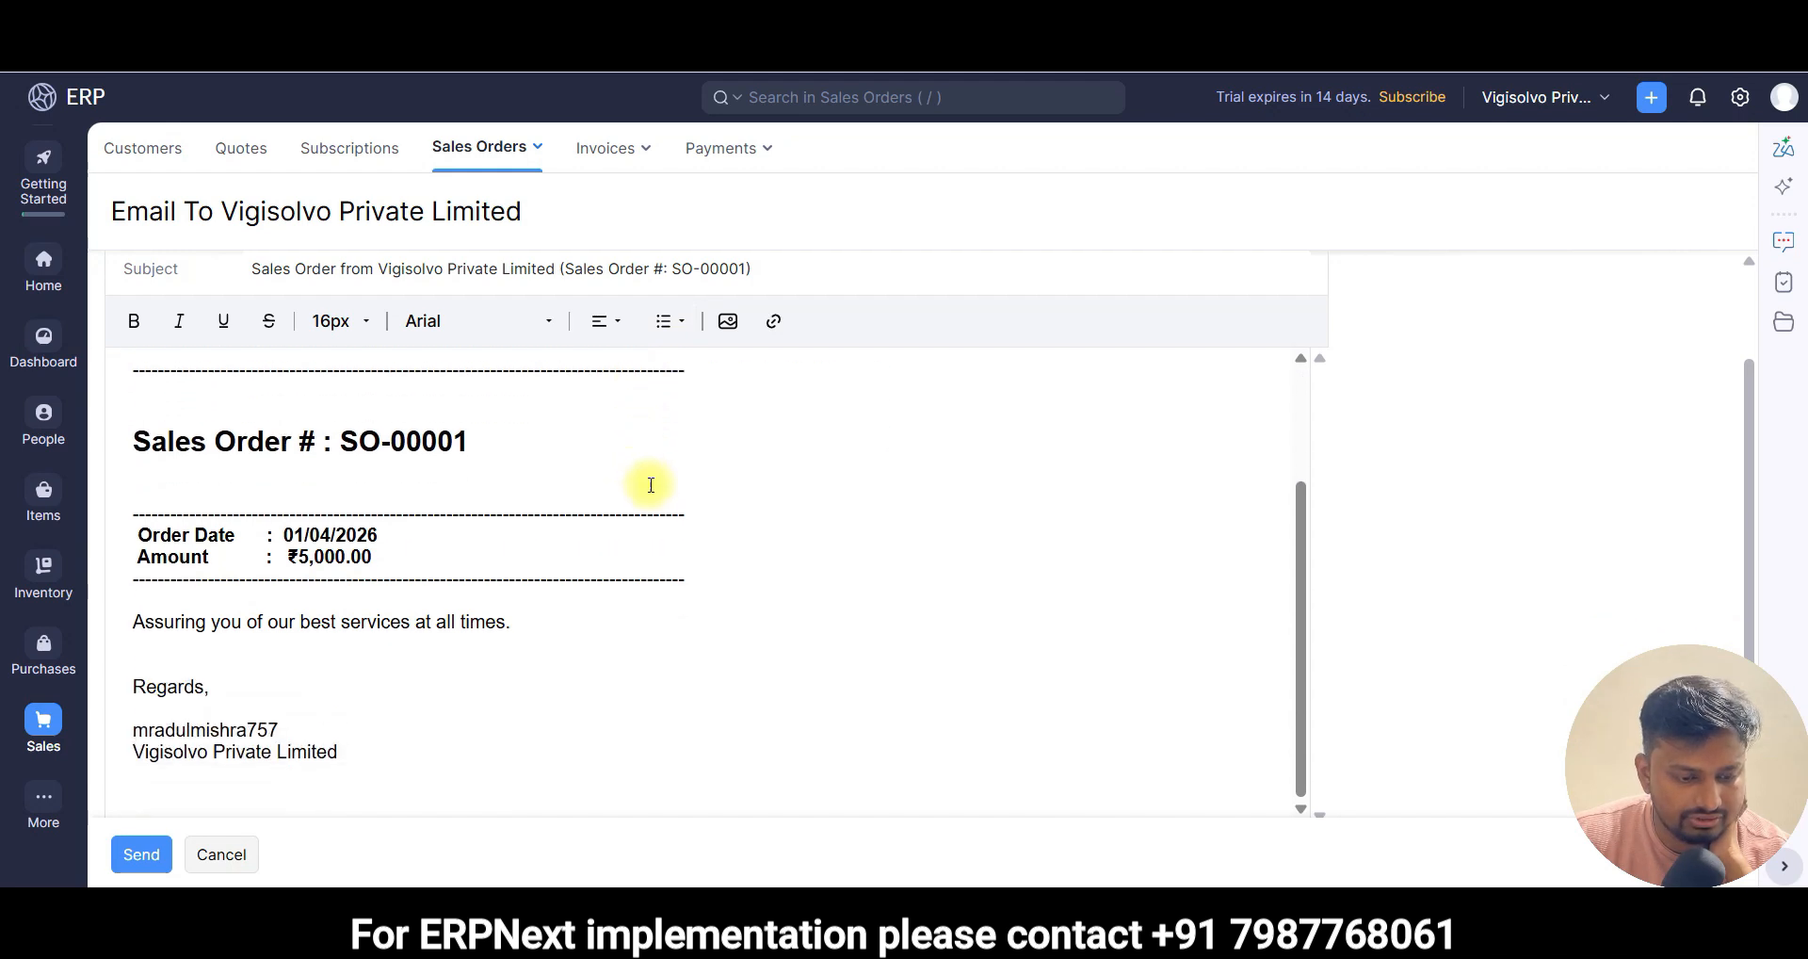
{"action": "scroll", "coordinate": [654, 490], "scroll_direction": "up", "scroll_amount": 3}
{"action": "scroll", "coordinate": [282, 349], "scroll_direction": "up", "scroll_amount": 2}
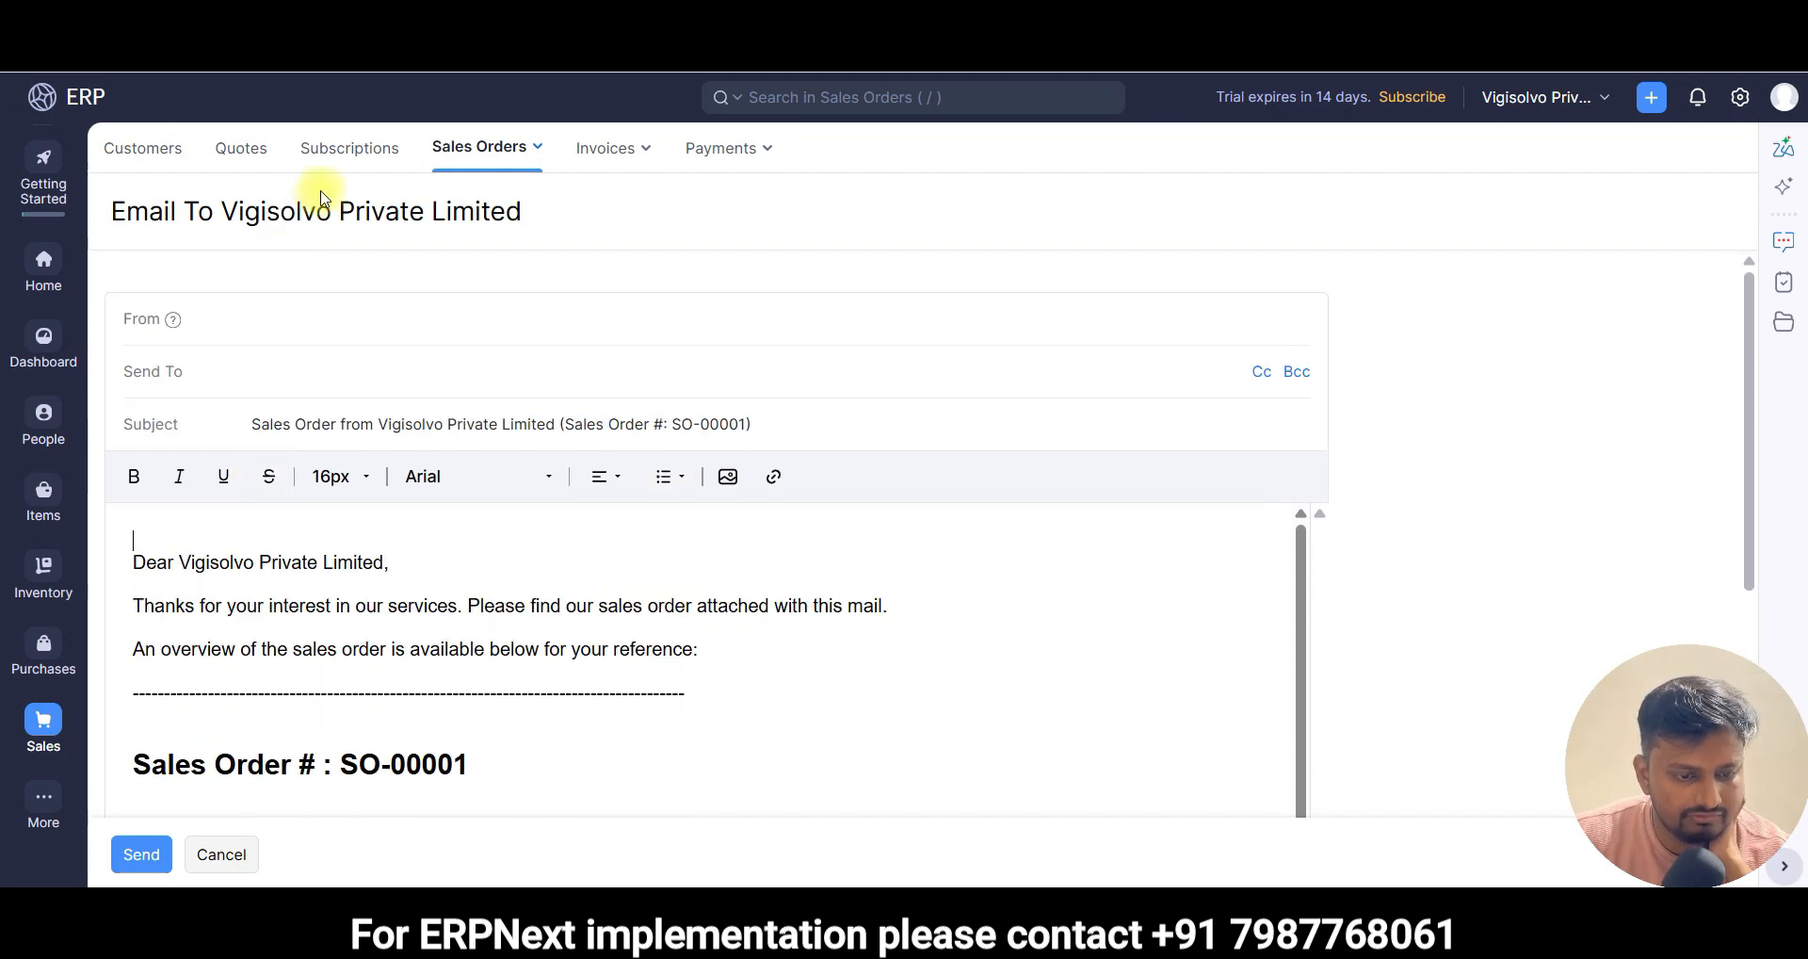
{"action": "left_click", "coordinate": [240, 851]}
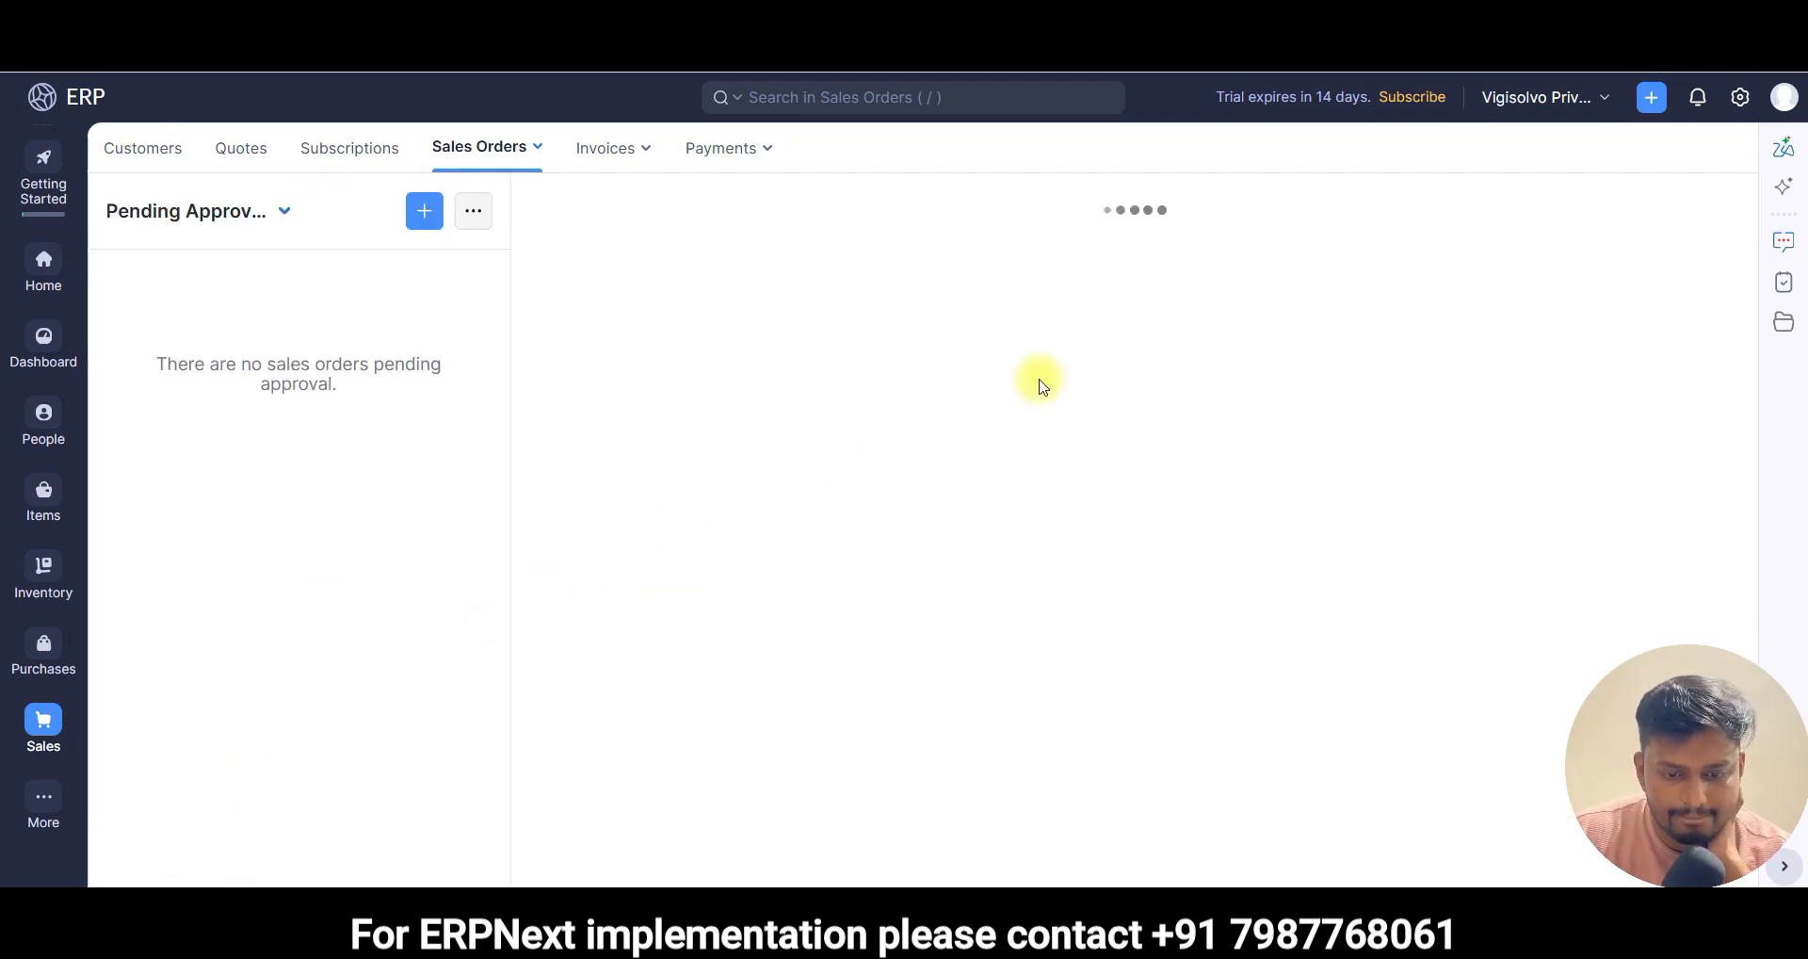
- Start a package from the sales order, accept the change to Confirmed status, and enter package slip number 1
{"action": "left_click", "coordinate": [1142, 275]}
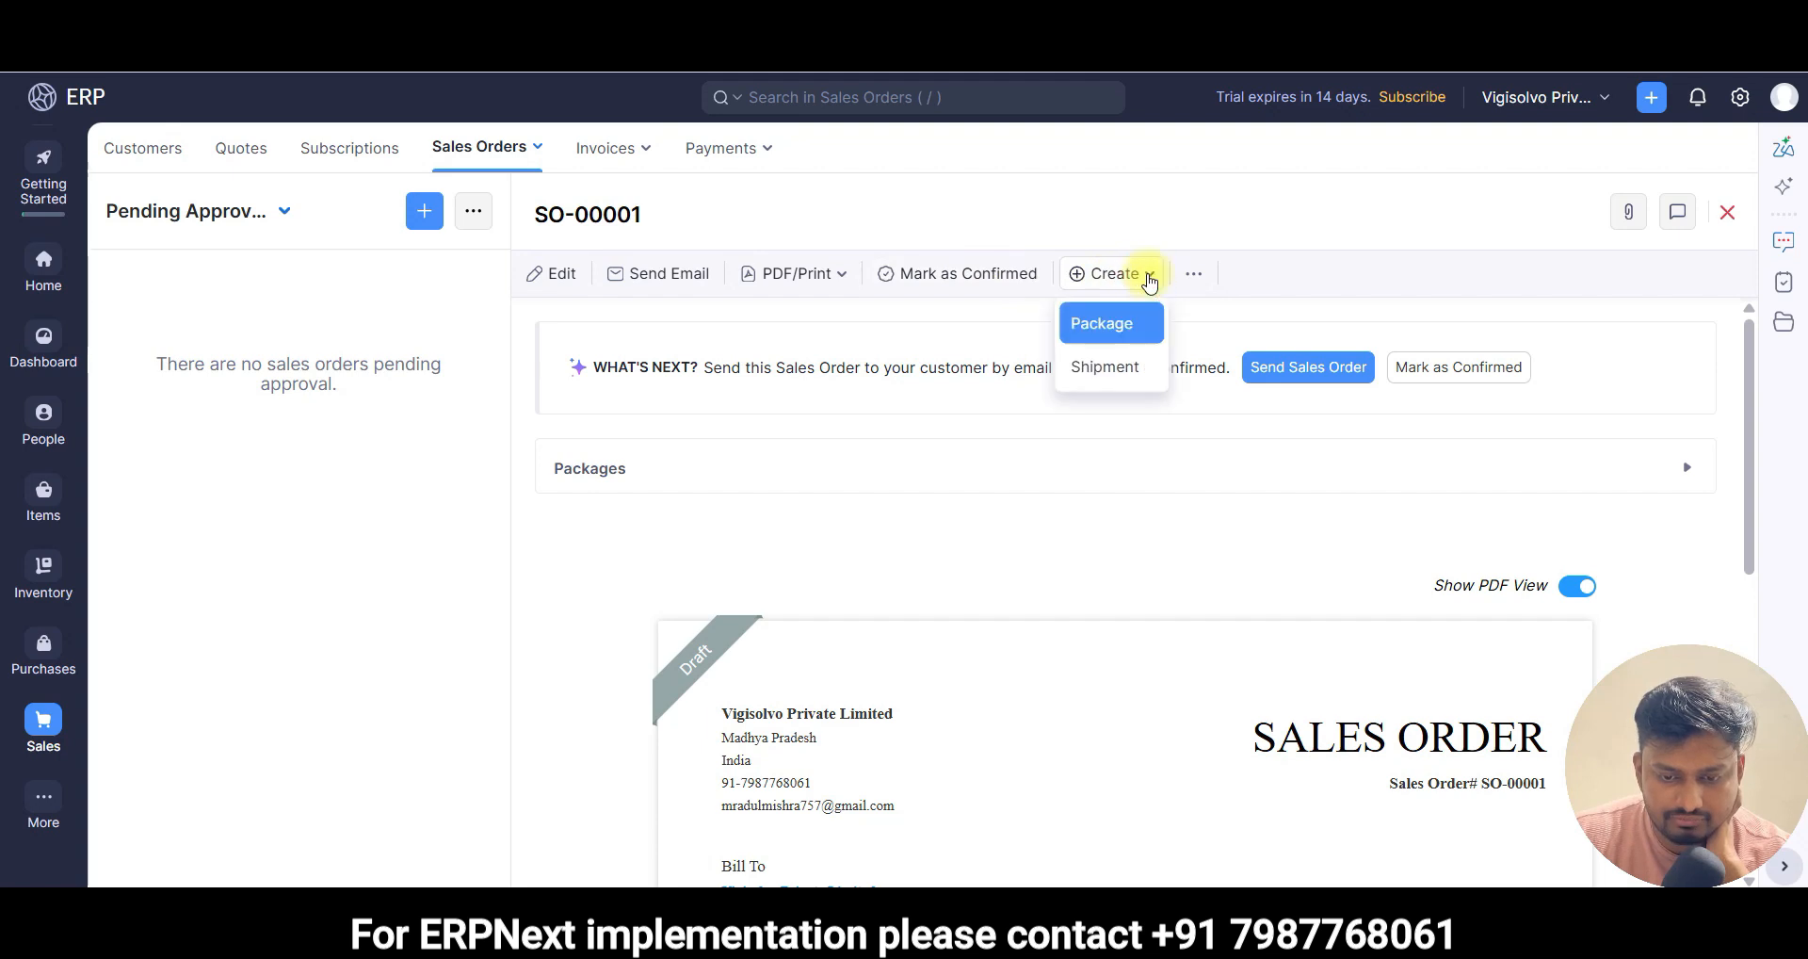
{"action": "left_click", "coordinate": [1137, 332]}
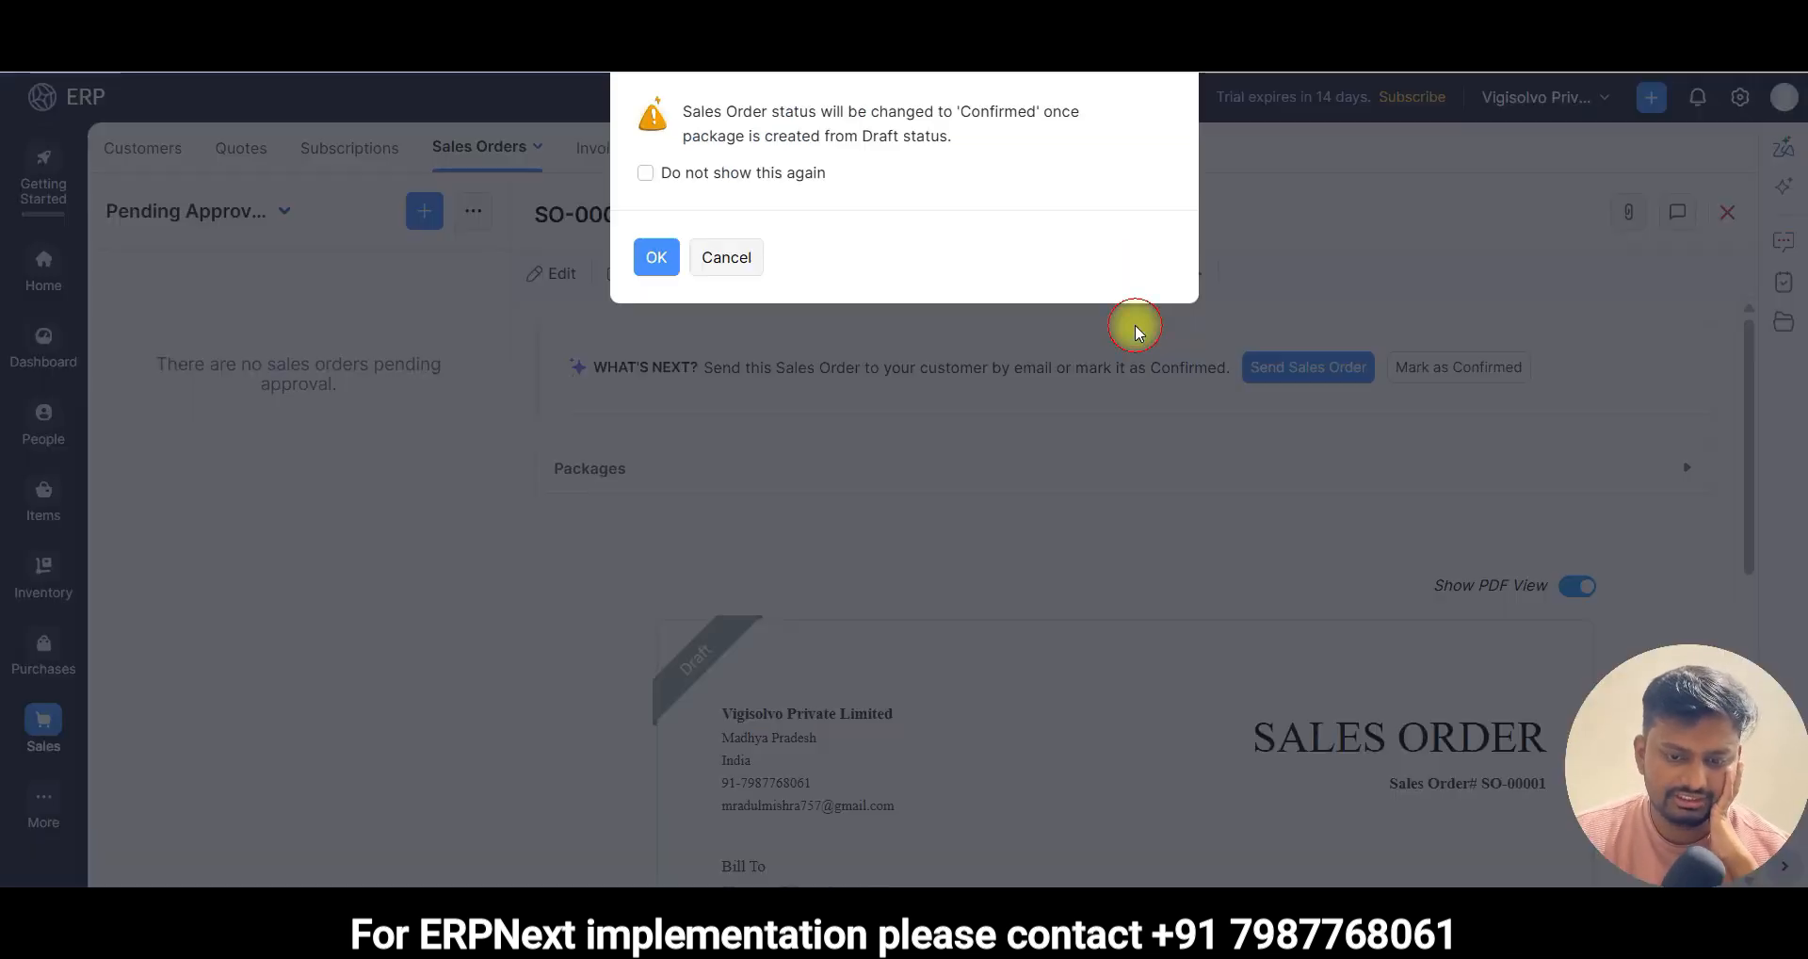
{"action": "left_click", "coordinate": [653, 255]}
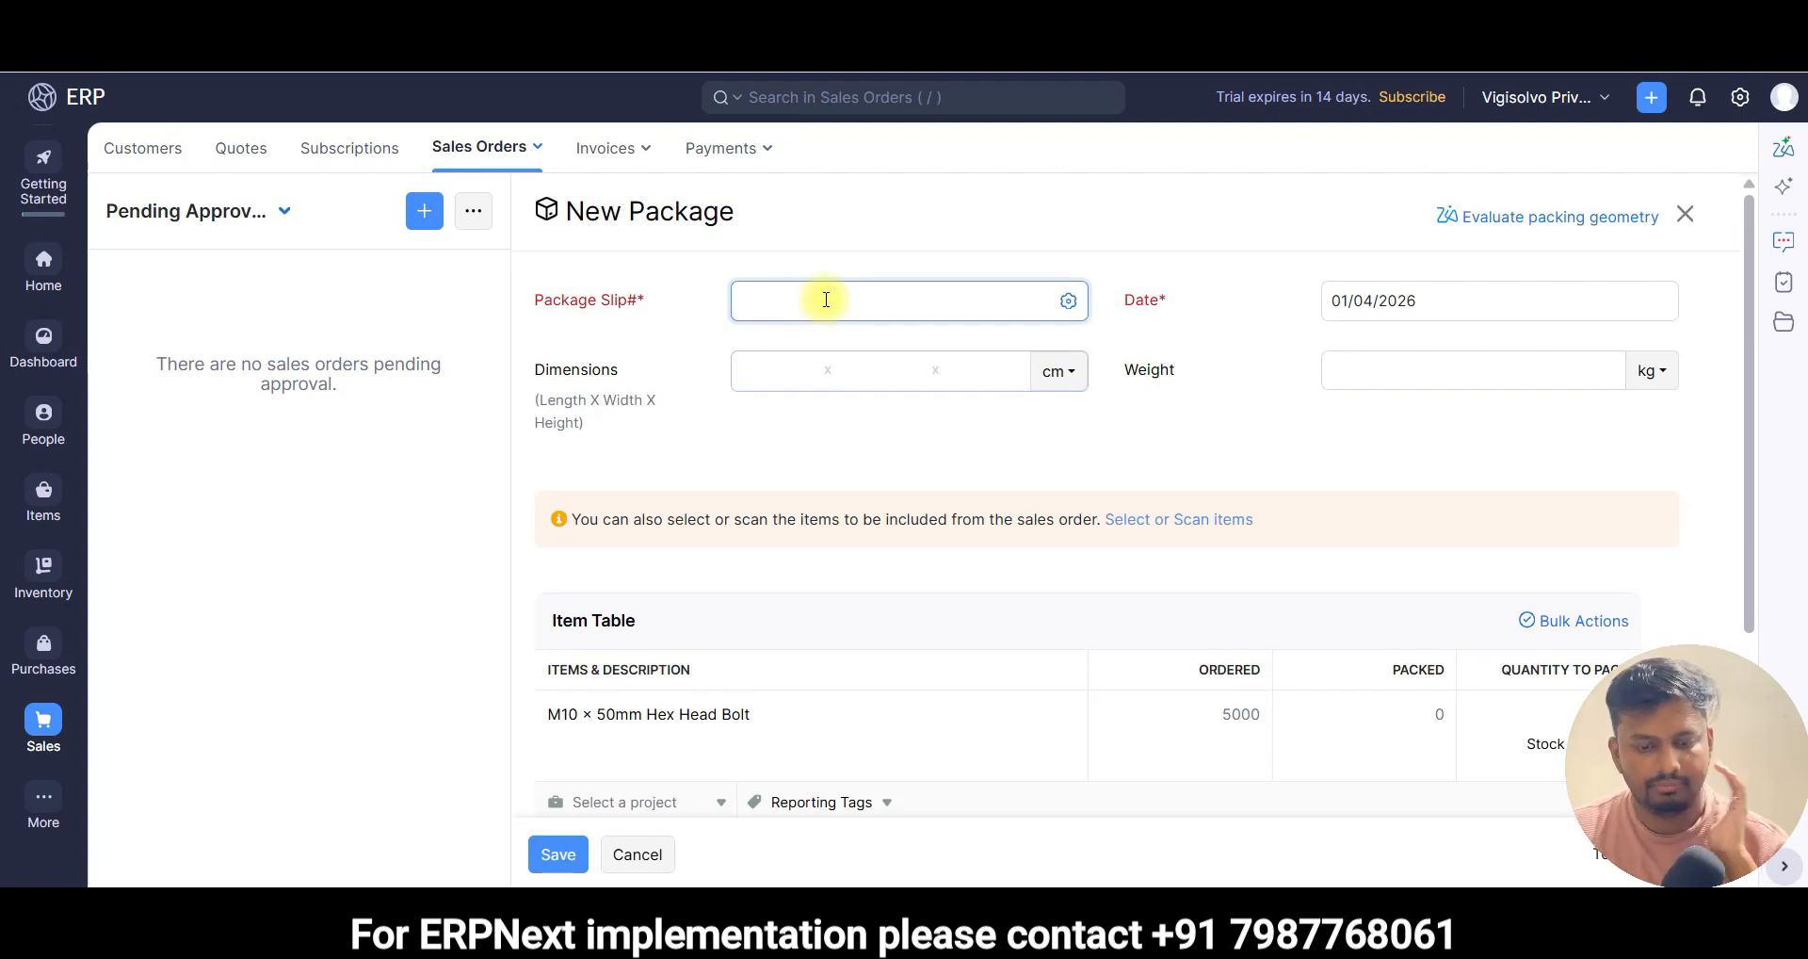
{"action": "left_click", "coordinate": [1249, 264]}
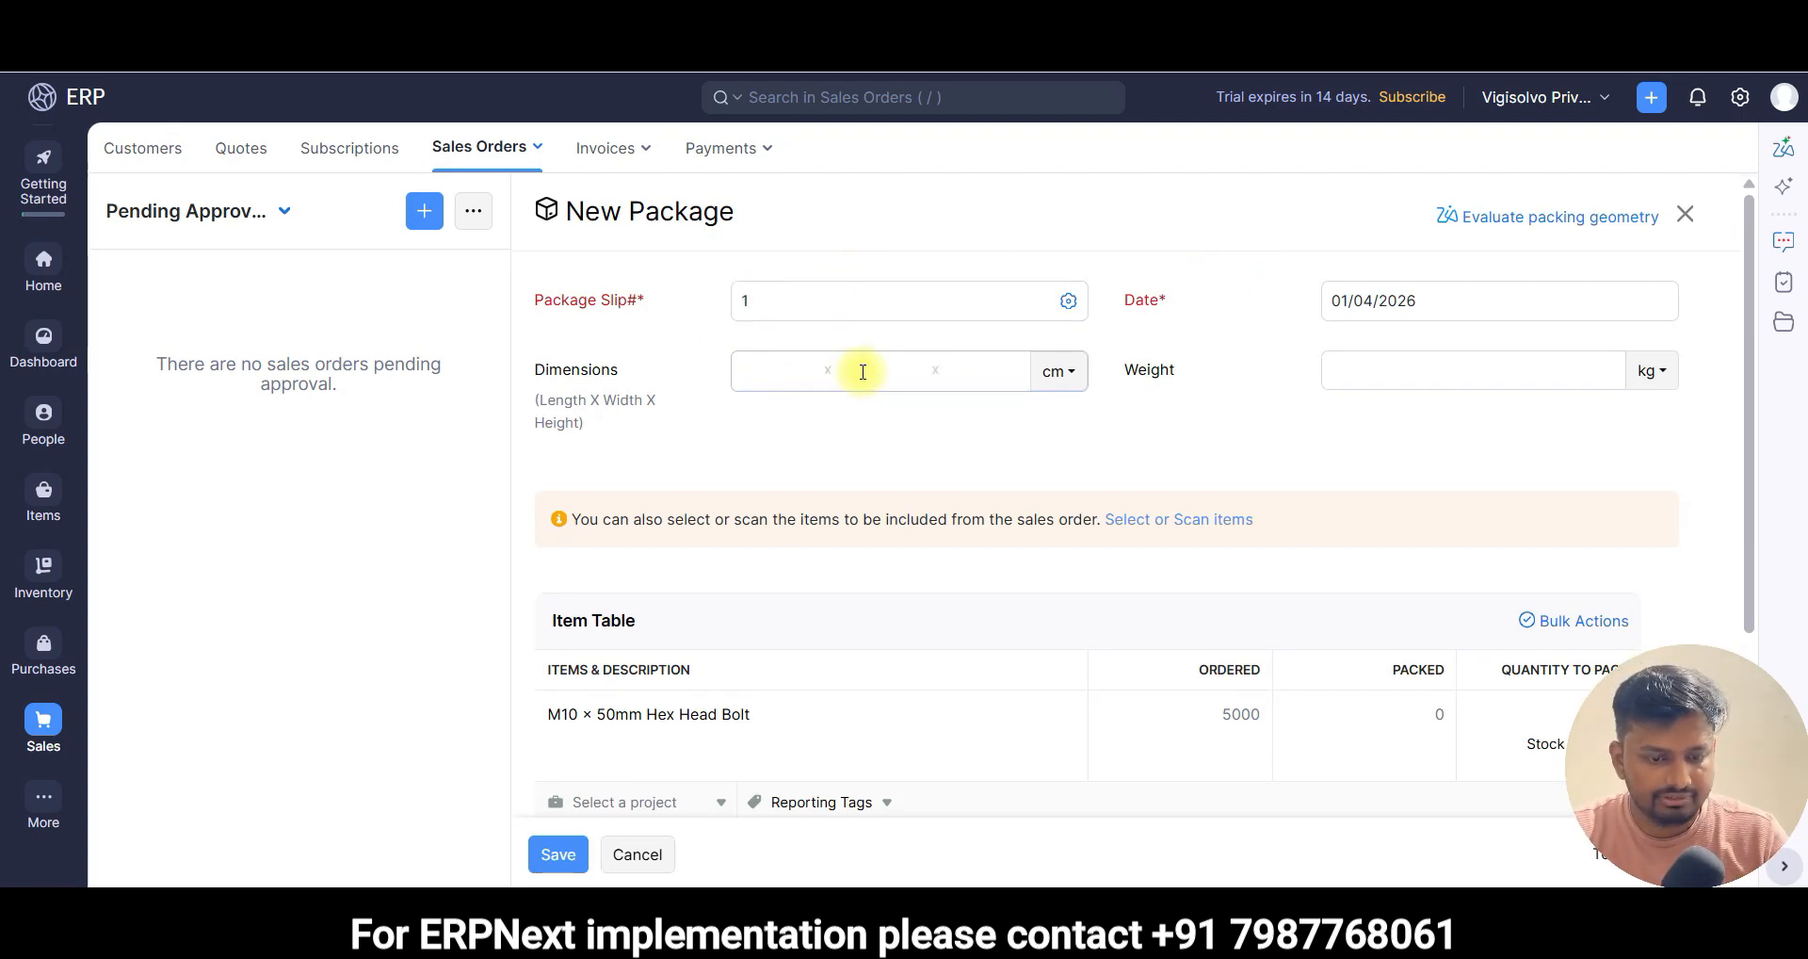
- Set the package dimensions to 50 × 50 × 50 cm and the weight to 1 kg, and save the package
{"action": "left_click", "coordinate": [986, 367]}
{"action": "left_click", "coordinate": [1075, 375]}
{"action": "left_click", "coordinate": [1073, 373]}
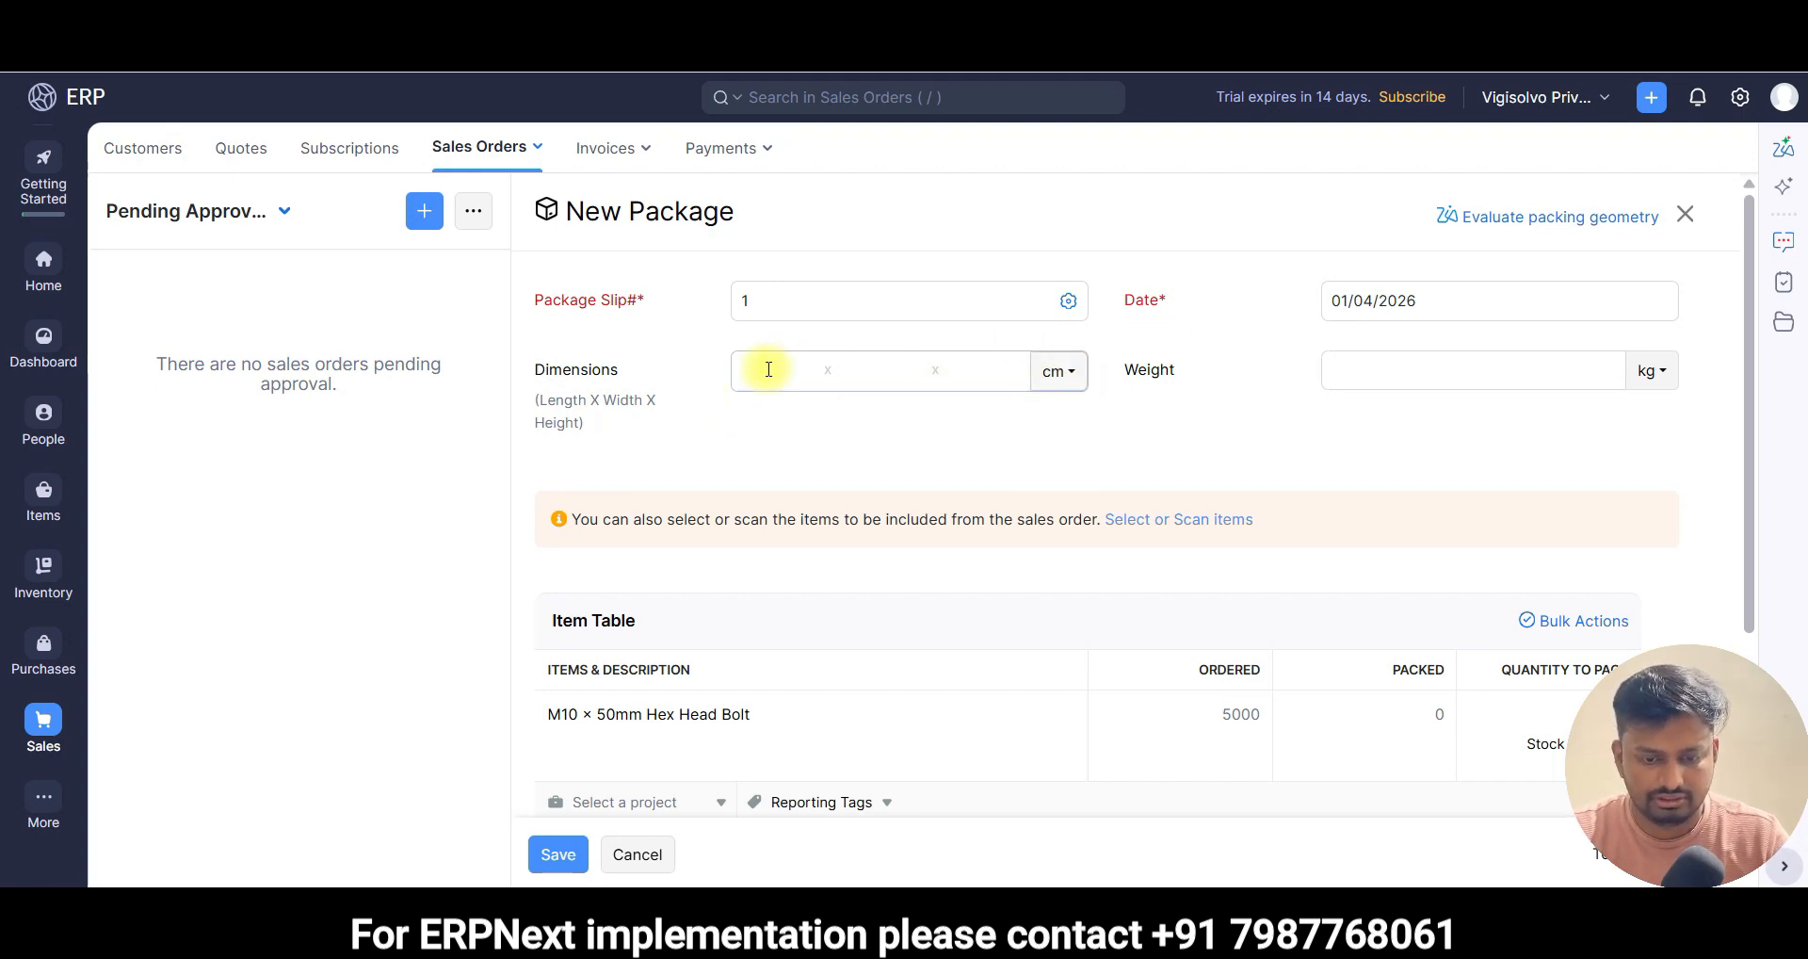
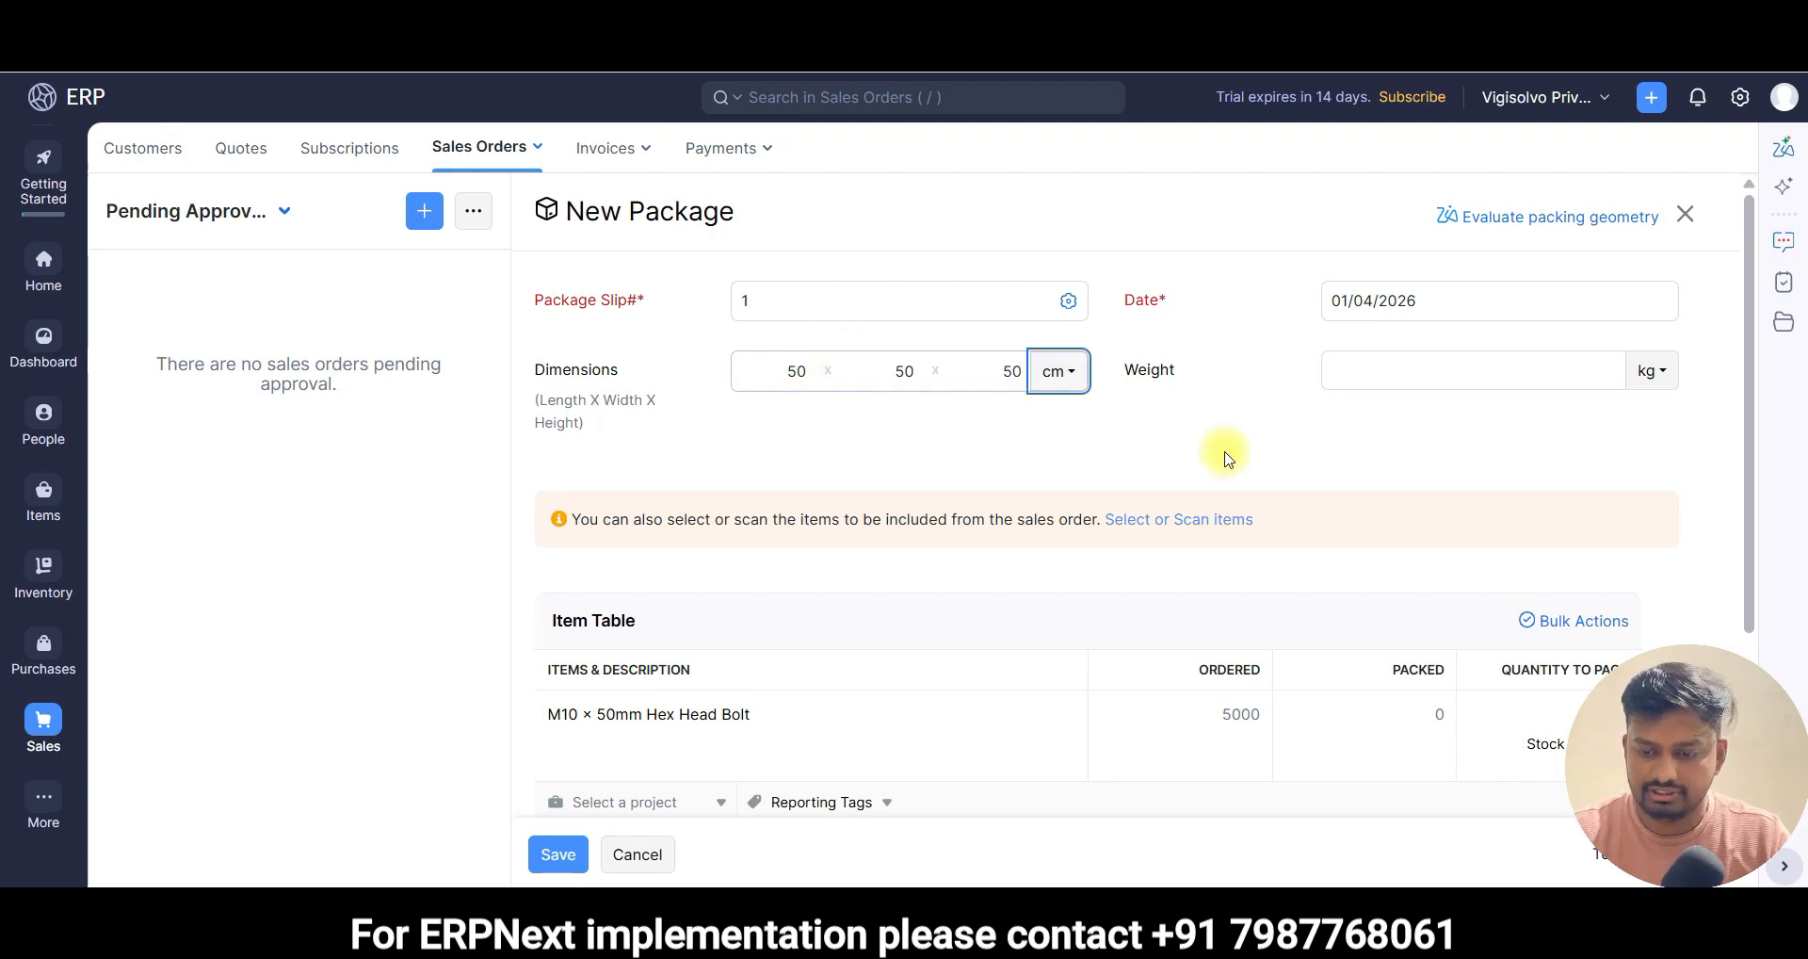
{"action": "left_click", "coordinate": [1509, 367]}
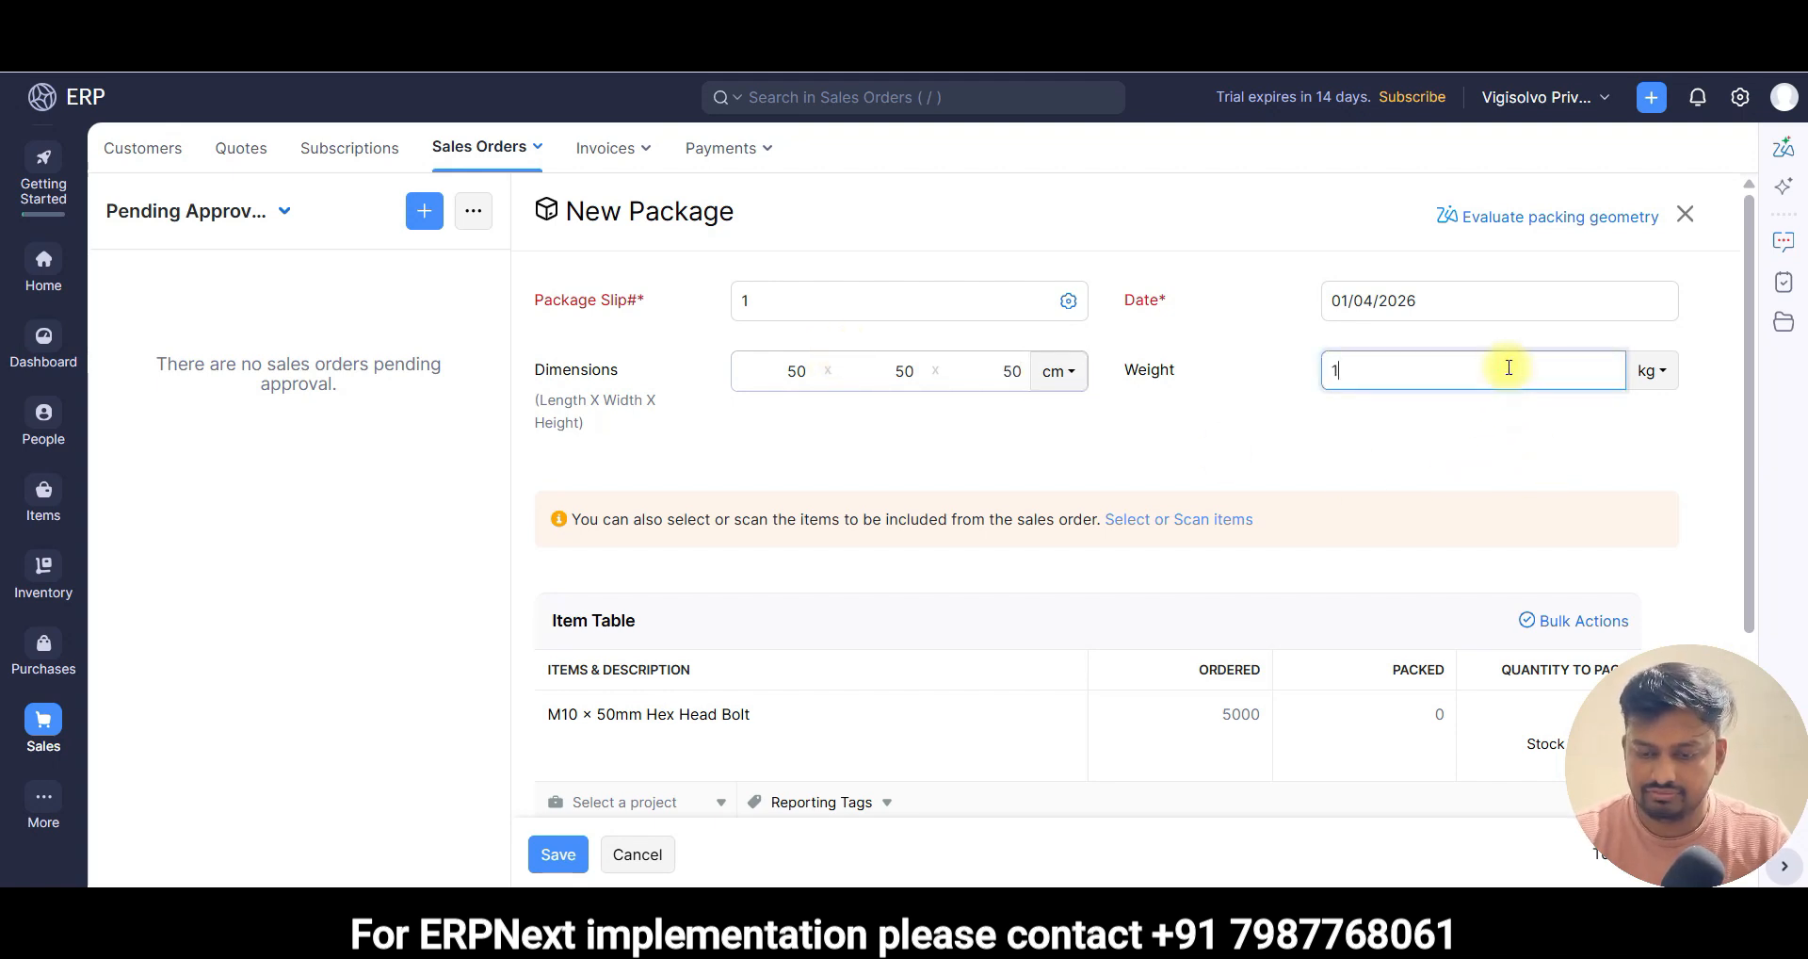
{"action": "key", "text": "Return"}
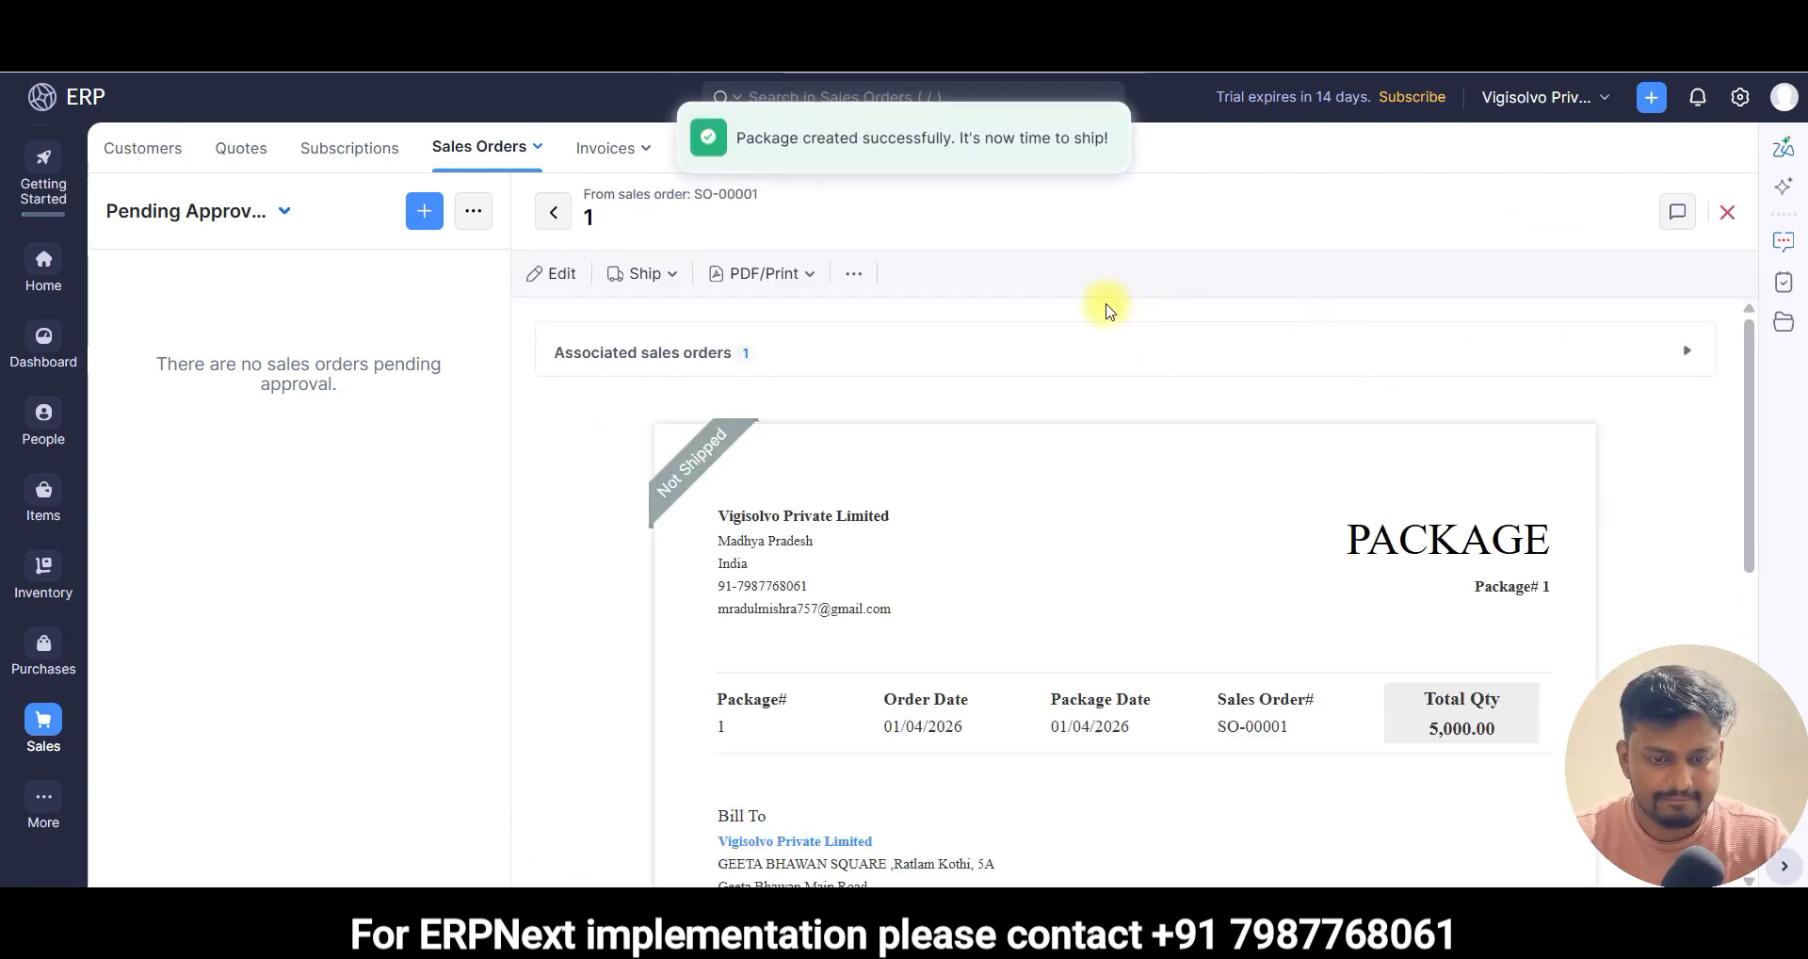
- Review the package slip's details and bolt line, and return to the sales order
{"action": "scroll", "coordinate": [929, 464], "scroll_direction": "down", "scroll_amount": 3}
{"action": "scroll", "coordinate": [989, 492], "scroll_direction": "down", "scroll_amount": 4}
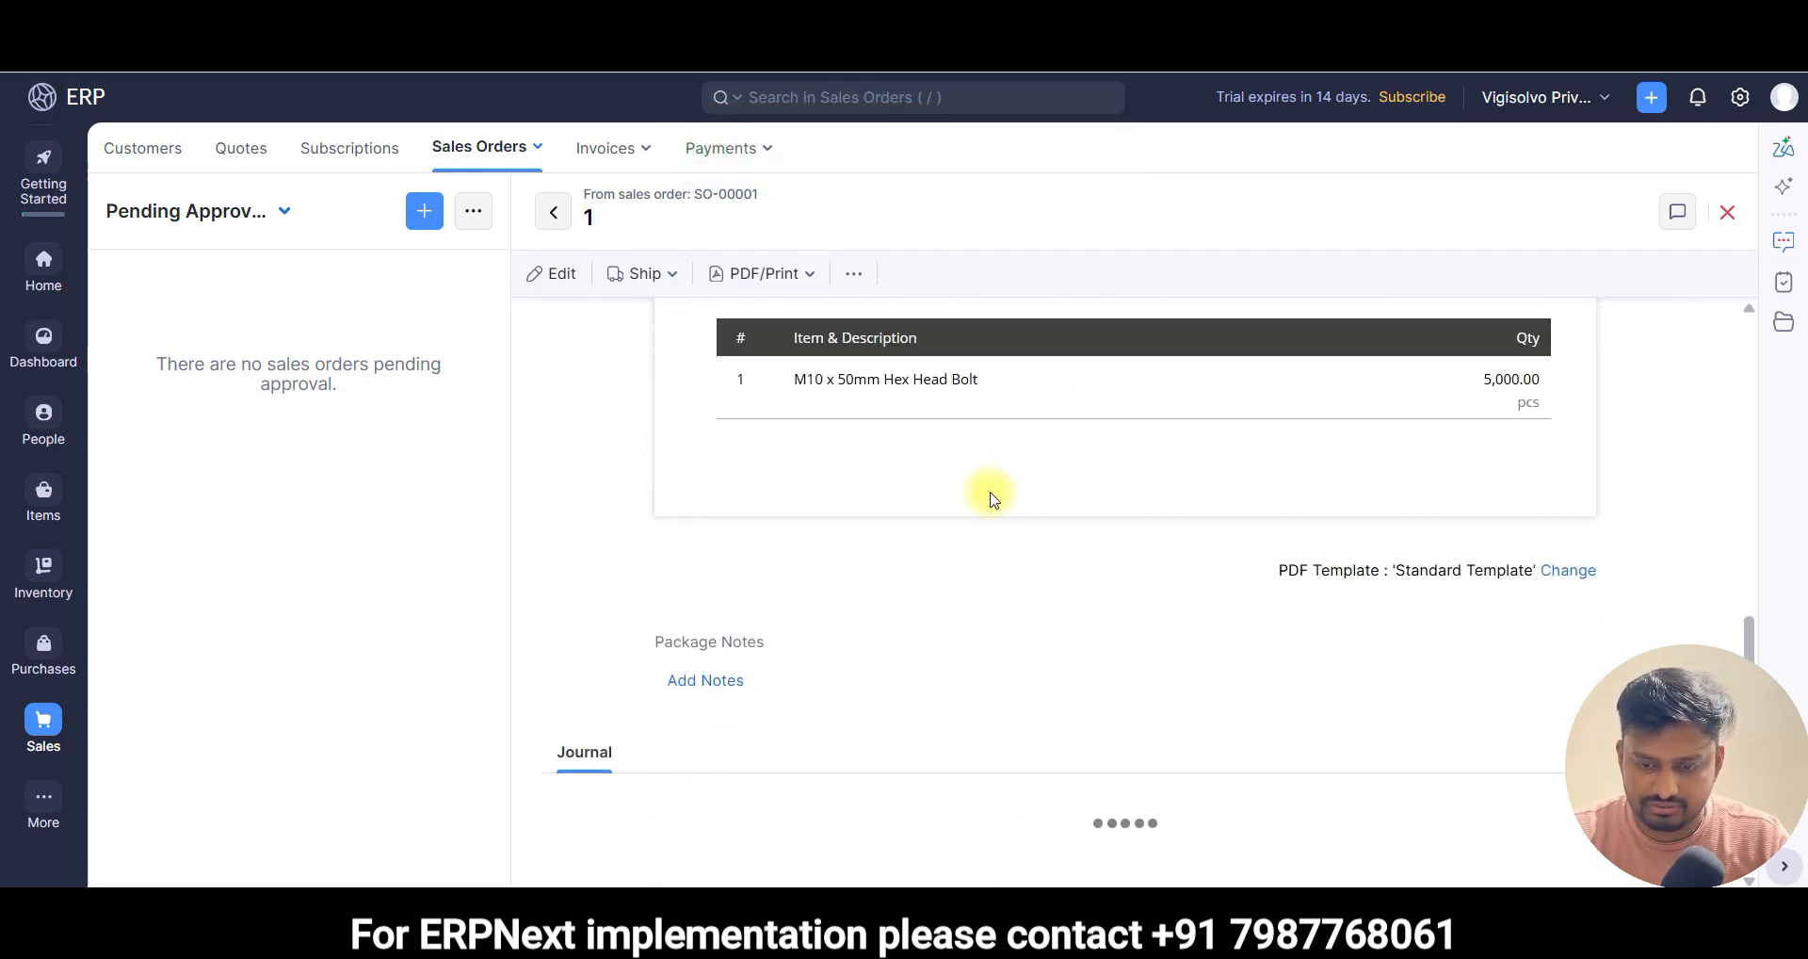
{"action": "scroll", "coordinate": [996, 500], "scroll_direction": "up", "scroll_amount": 7}
{"action": "scroll", "coordinate": [996, 499], "scroll_direction": "up", "scroll_amount": 1}
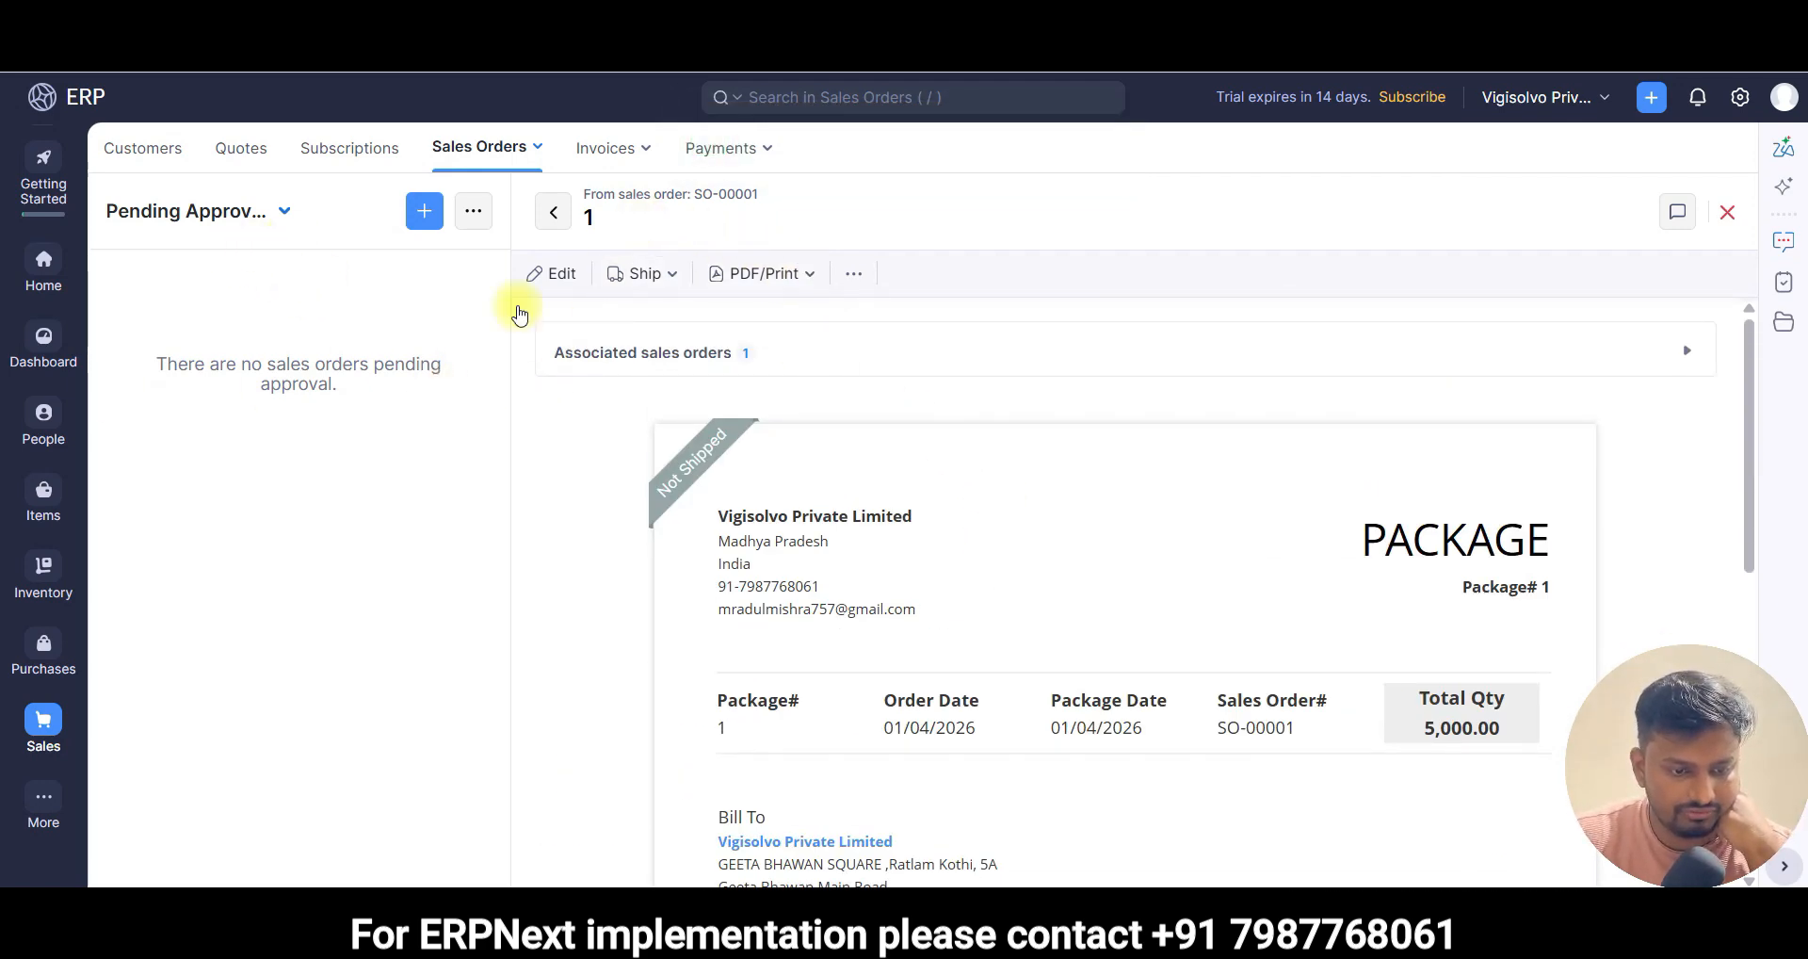
{"action": "left_click", "coordinate": [1727, 215]}
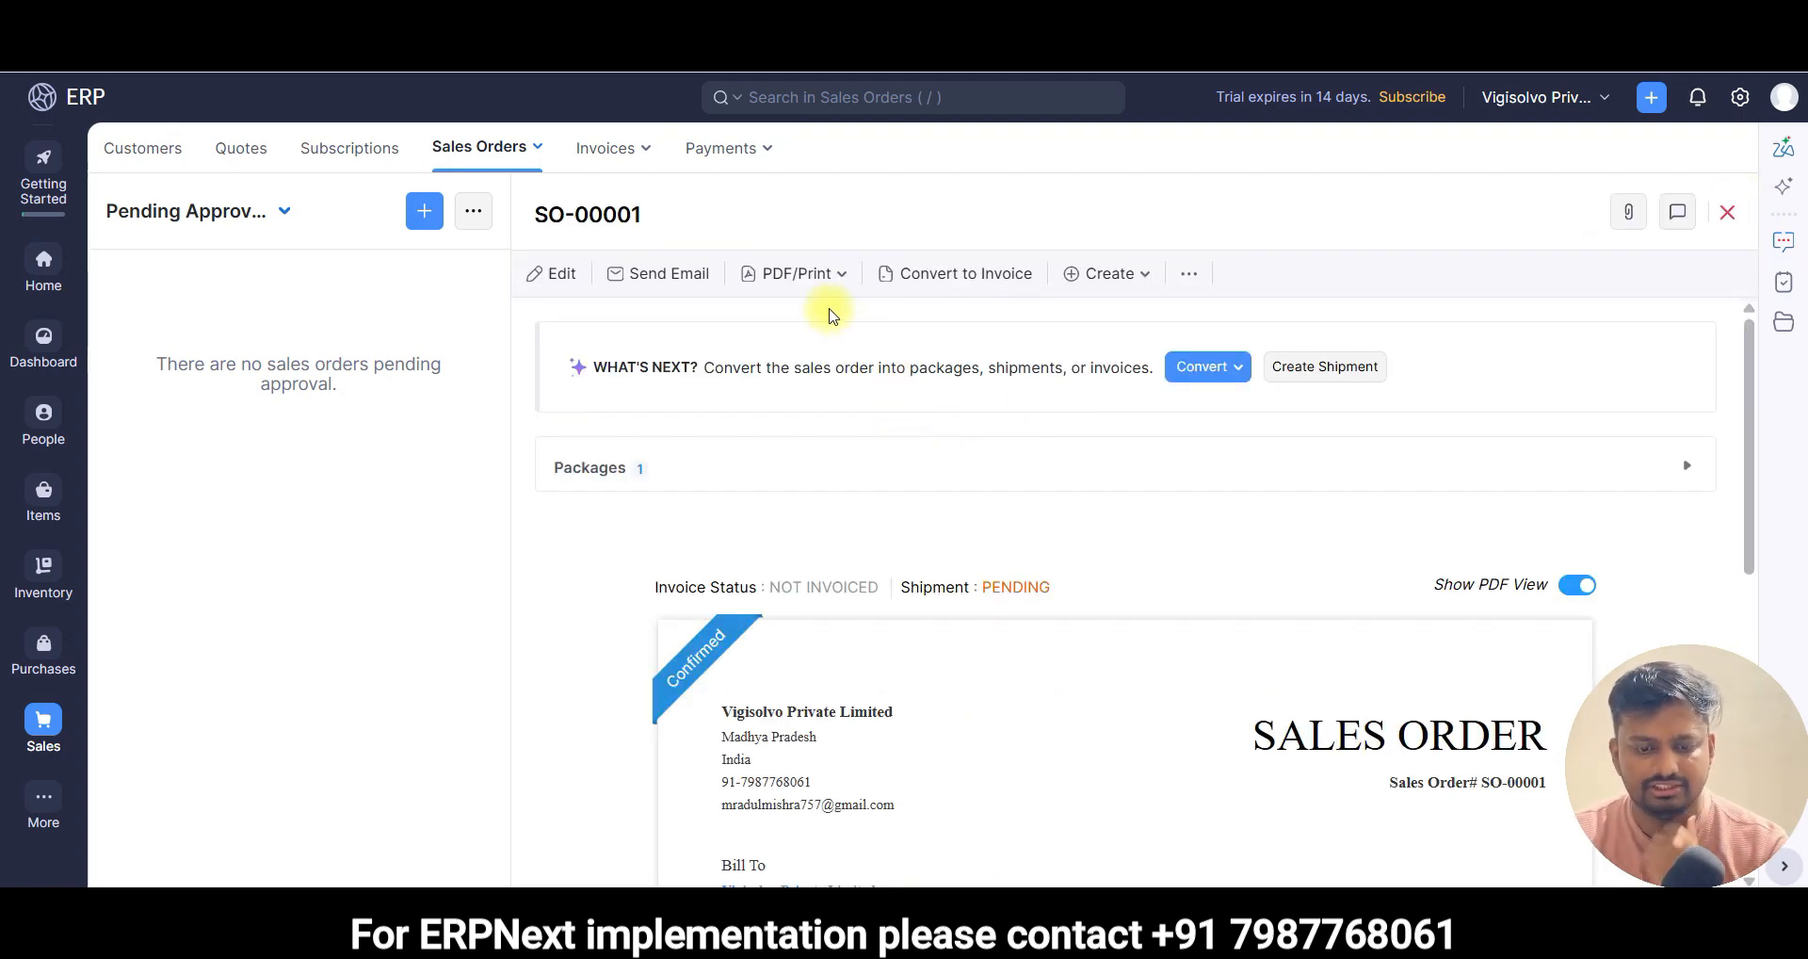
- View the list of sales orders pending approval
{"action": "left_click", "coordinate": [542, 146]}
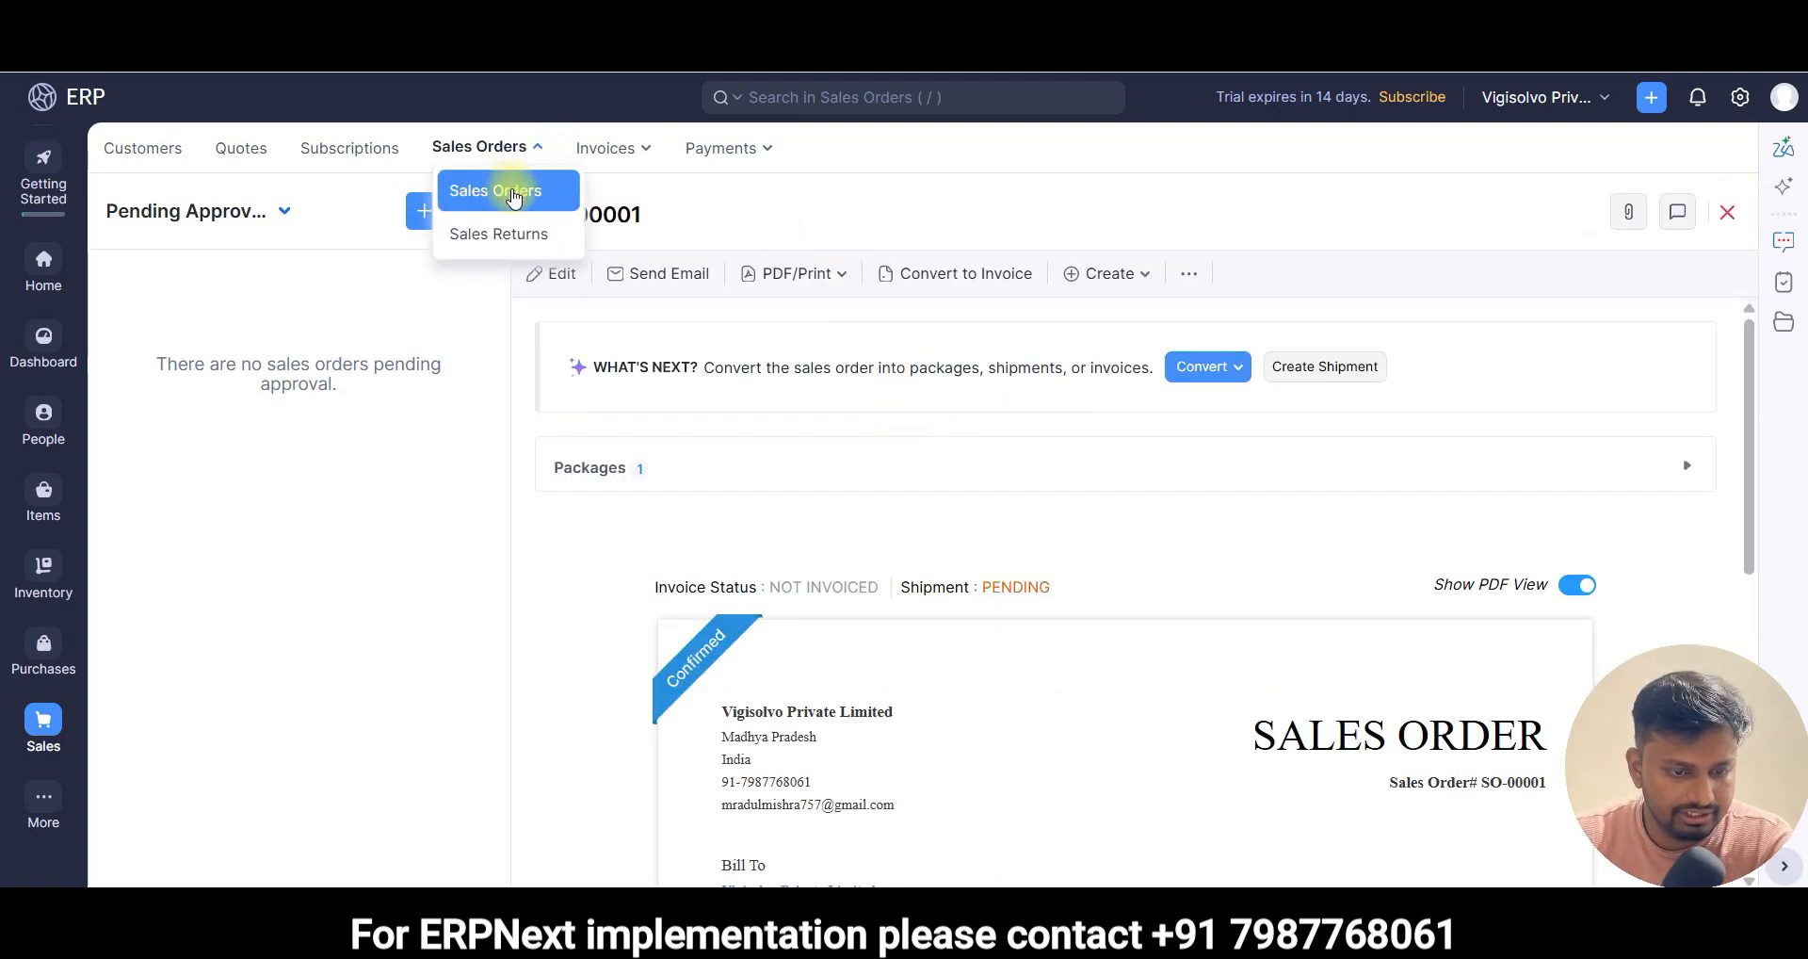
{"action": "left_click", "coordinate": [505, 185]}
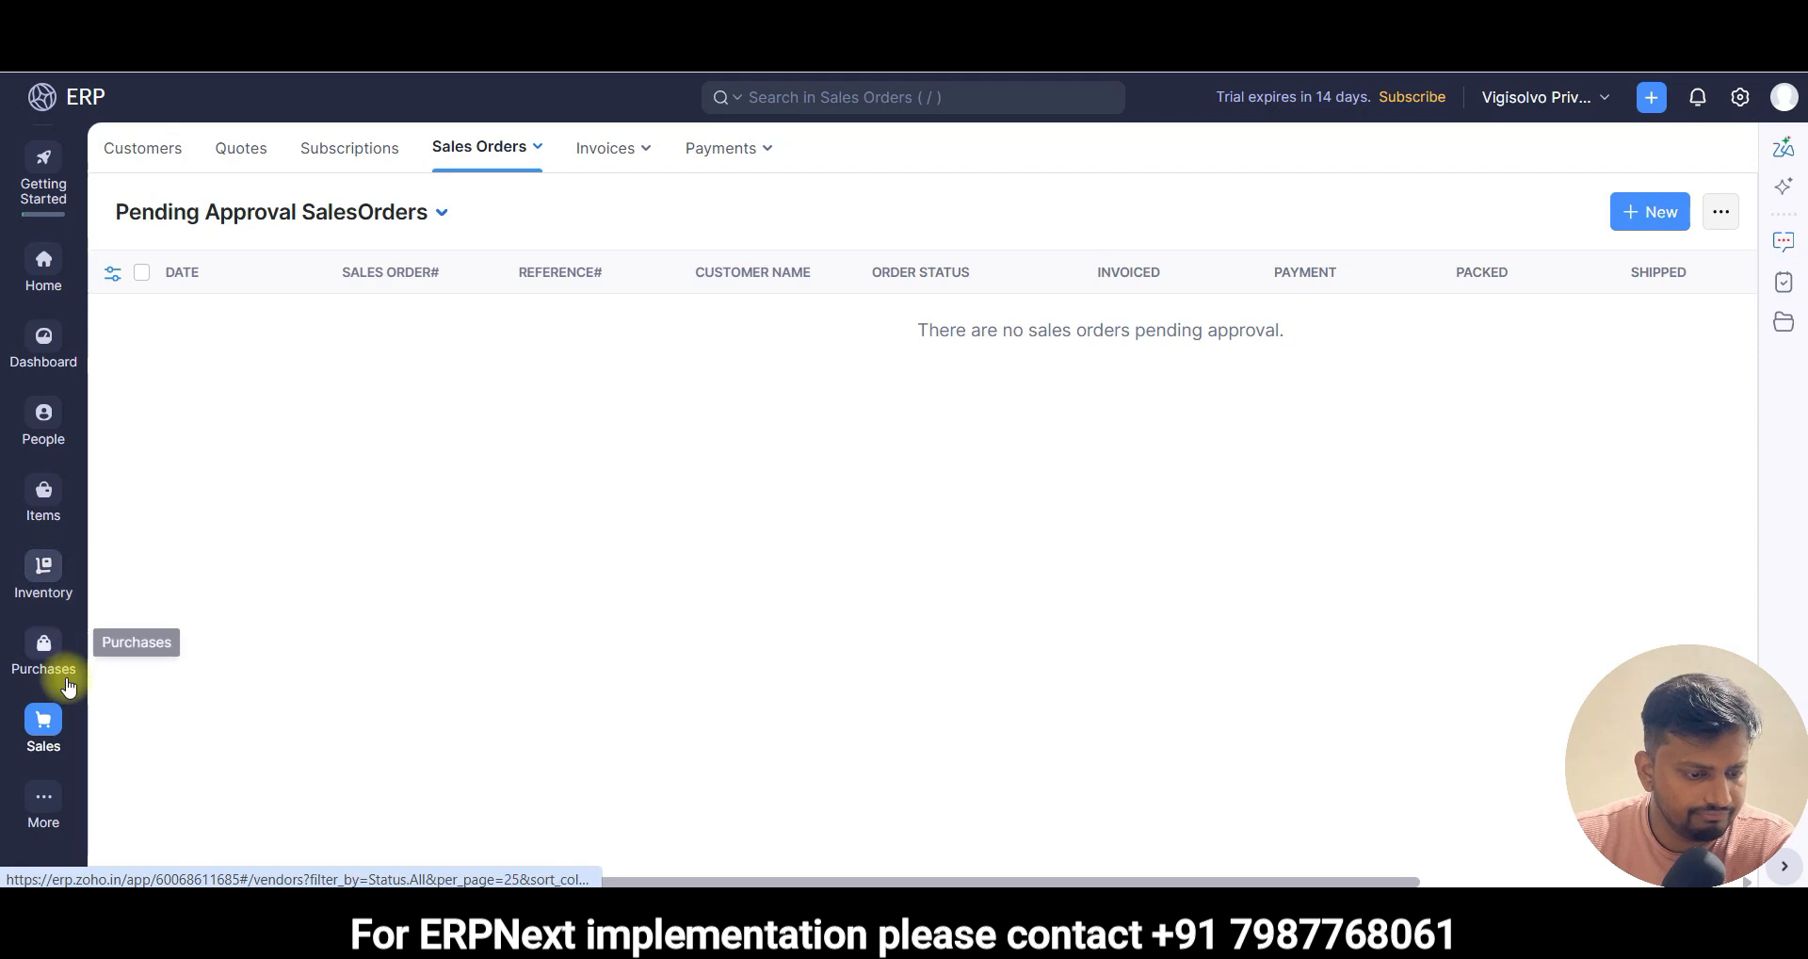
{"action": "left_click", "coordinate": [47, 720]}
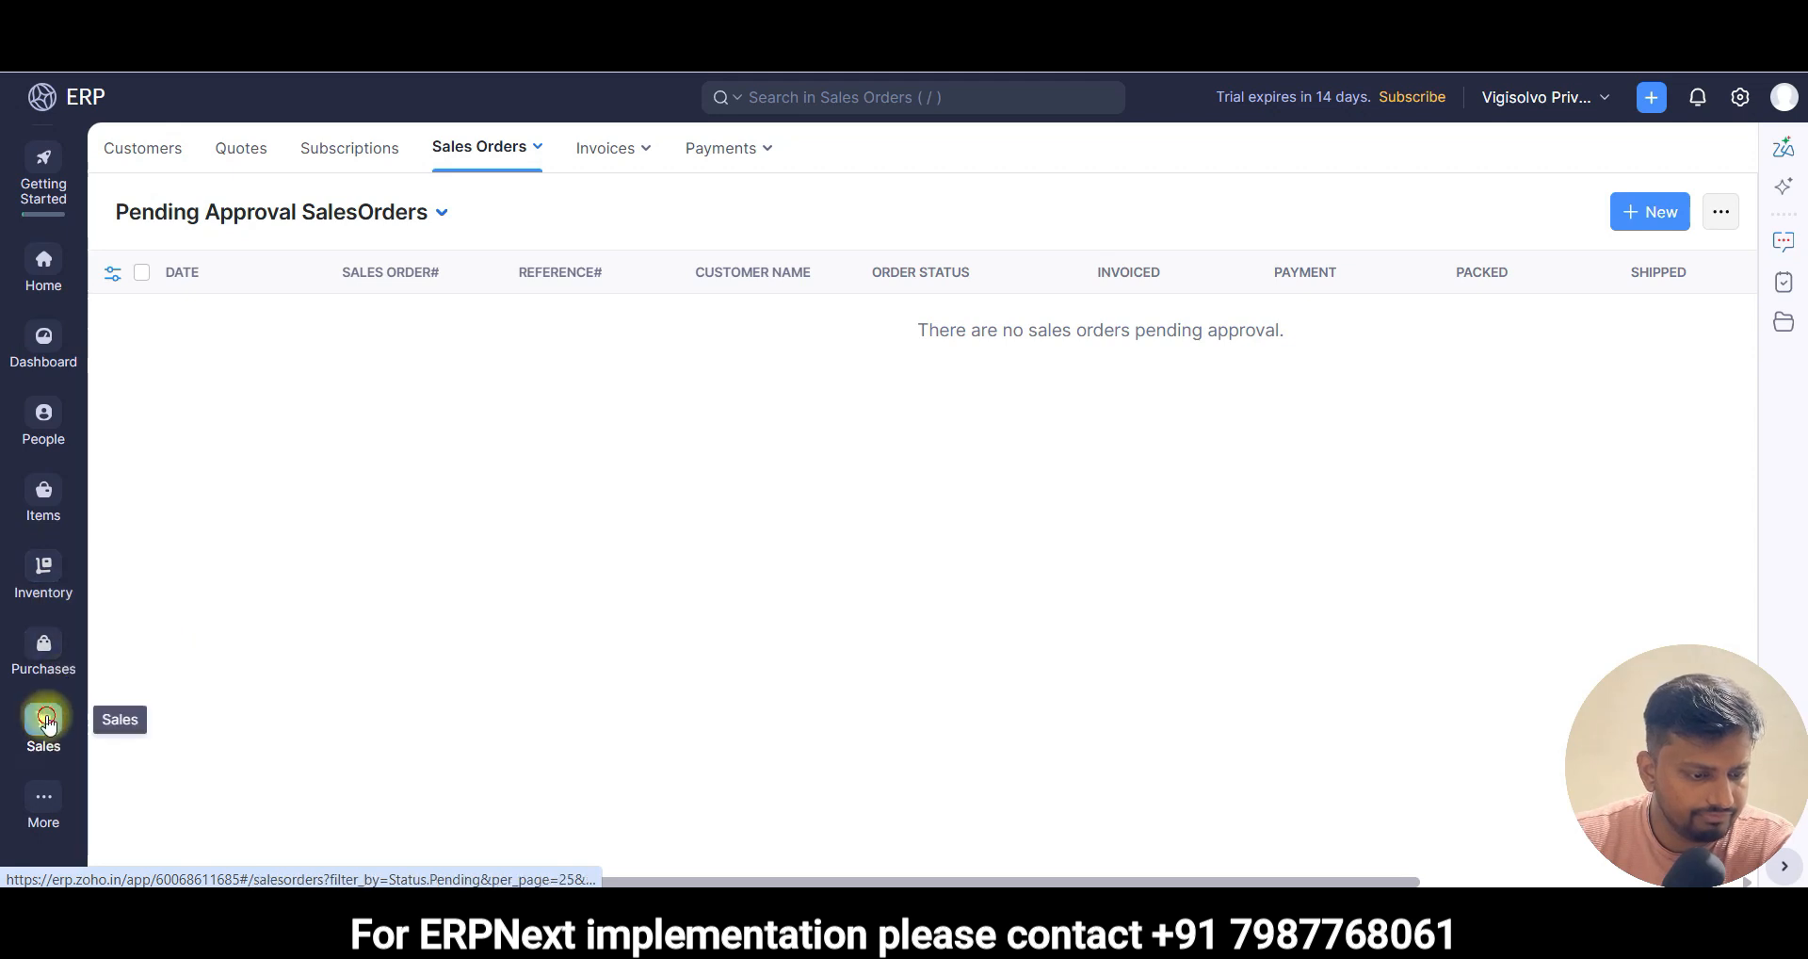
- Create a new quote for the customer Vigisolvo Private Limited
{"action": "left_click", "coordinate": [341, 147]}
{"action": "left_click", "coordinate": [254, 153]}
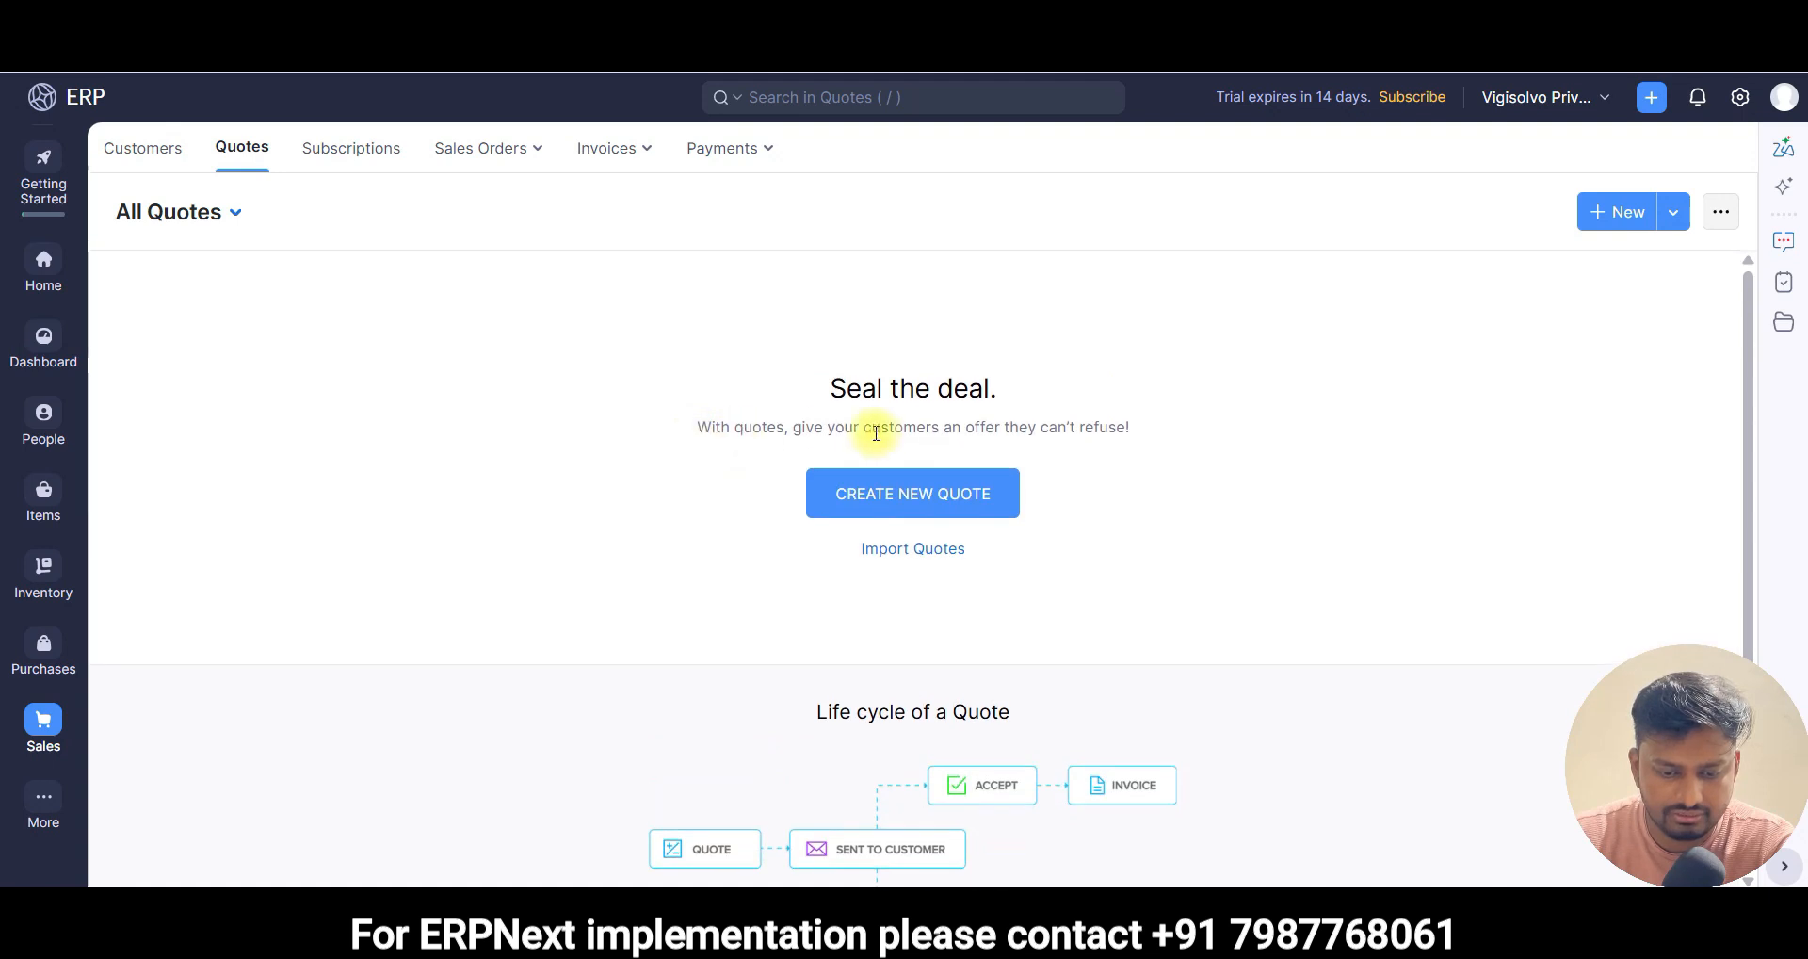
{"action": "left_click", "coordinate": [939, 491]}
{"action": "left_click", "coordinate": [513, 282]}
{"action": "left_click", "coordinate": [468, 411]}
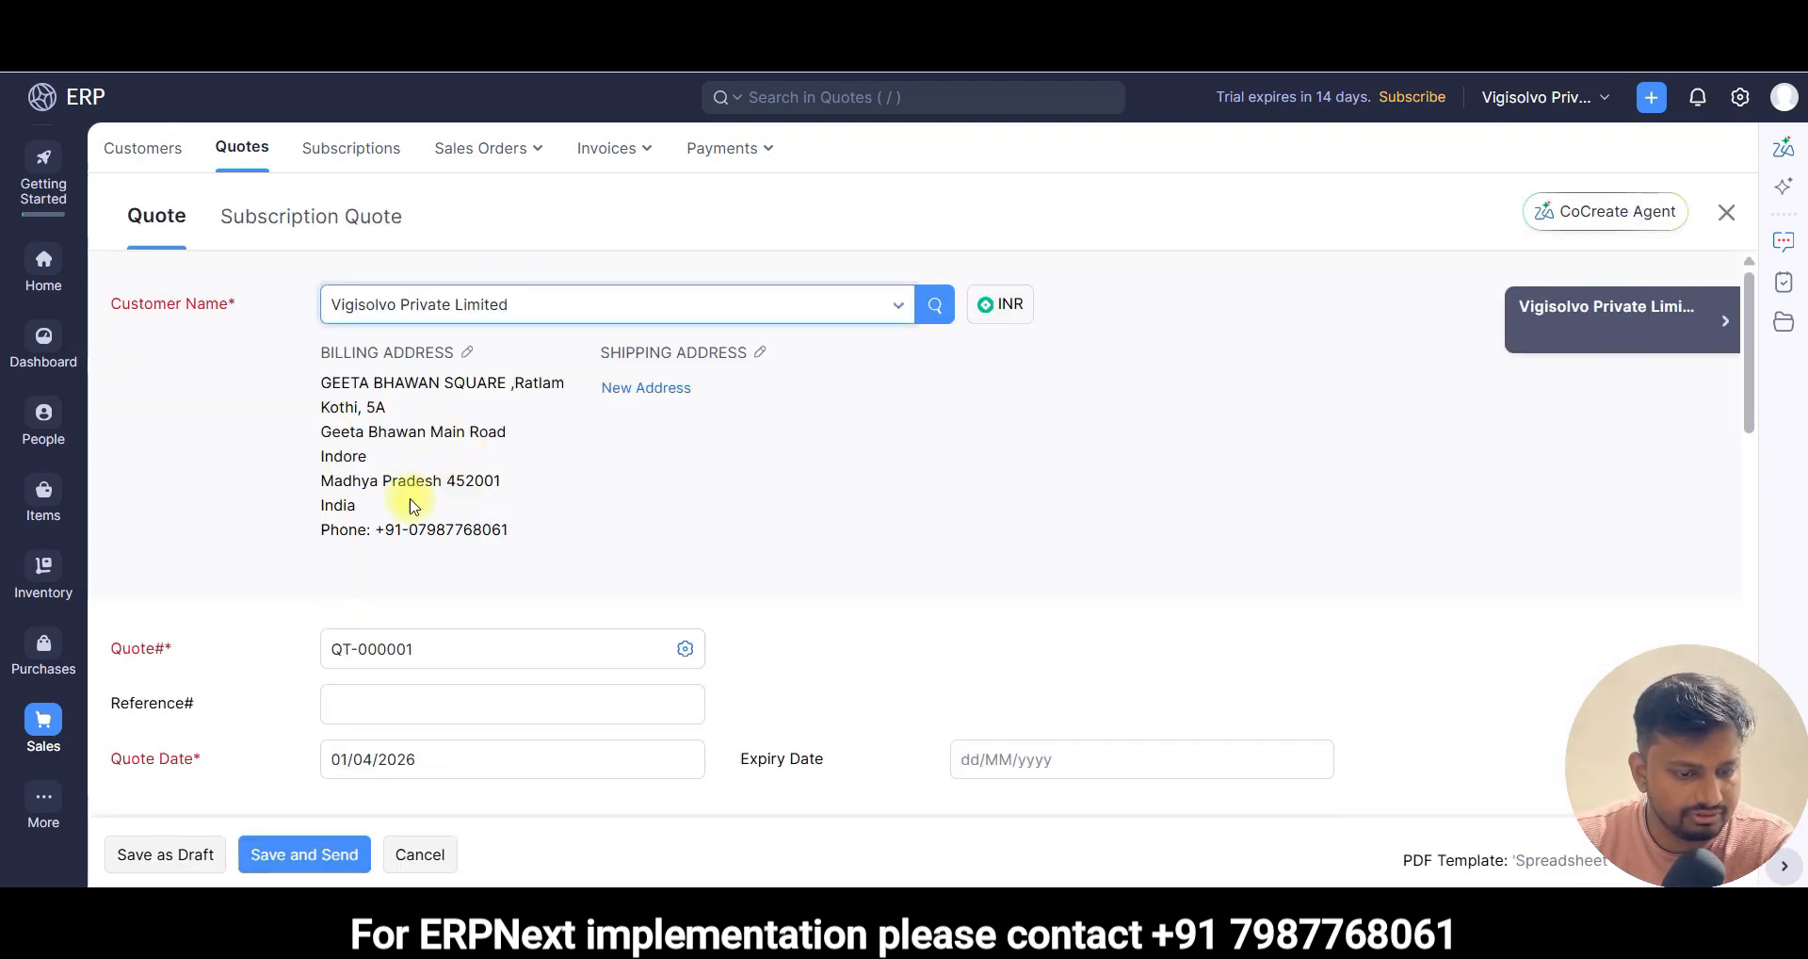
- Add the M10 × 50mm Hex Head Bolt to the quote with quantity 5000, and save the quote for sending
{"action": "scroll", "coordinate": [411, 505], "scroll_direction": "down", "scroll_amount": 4}
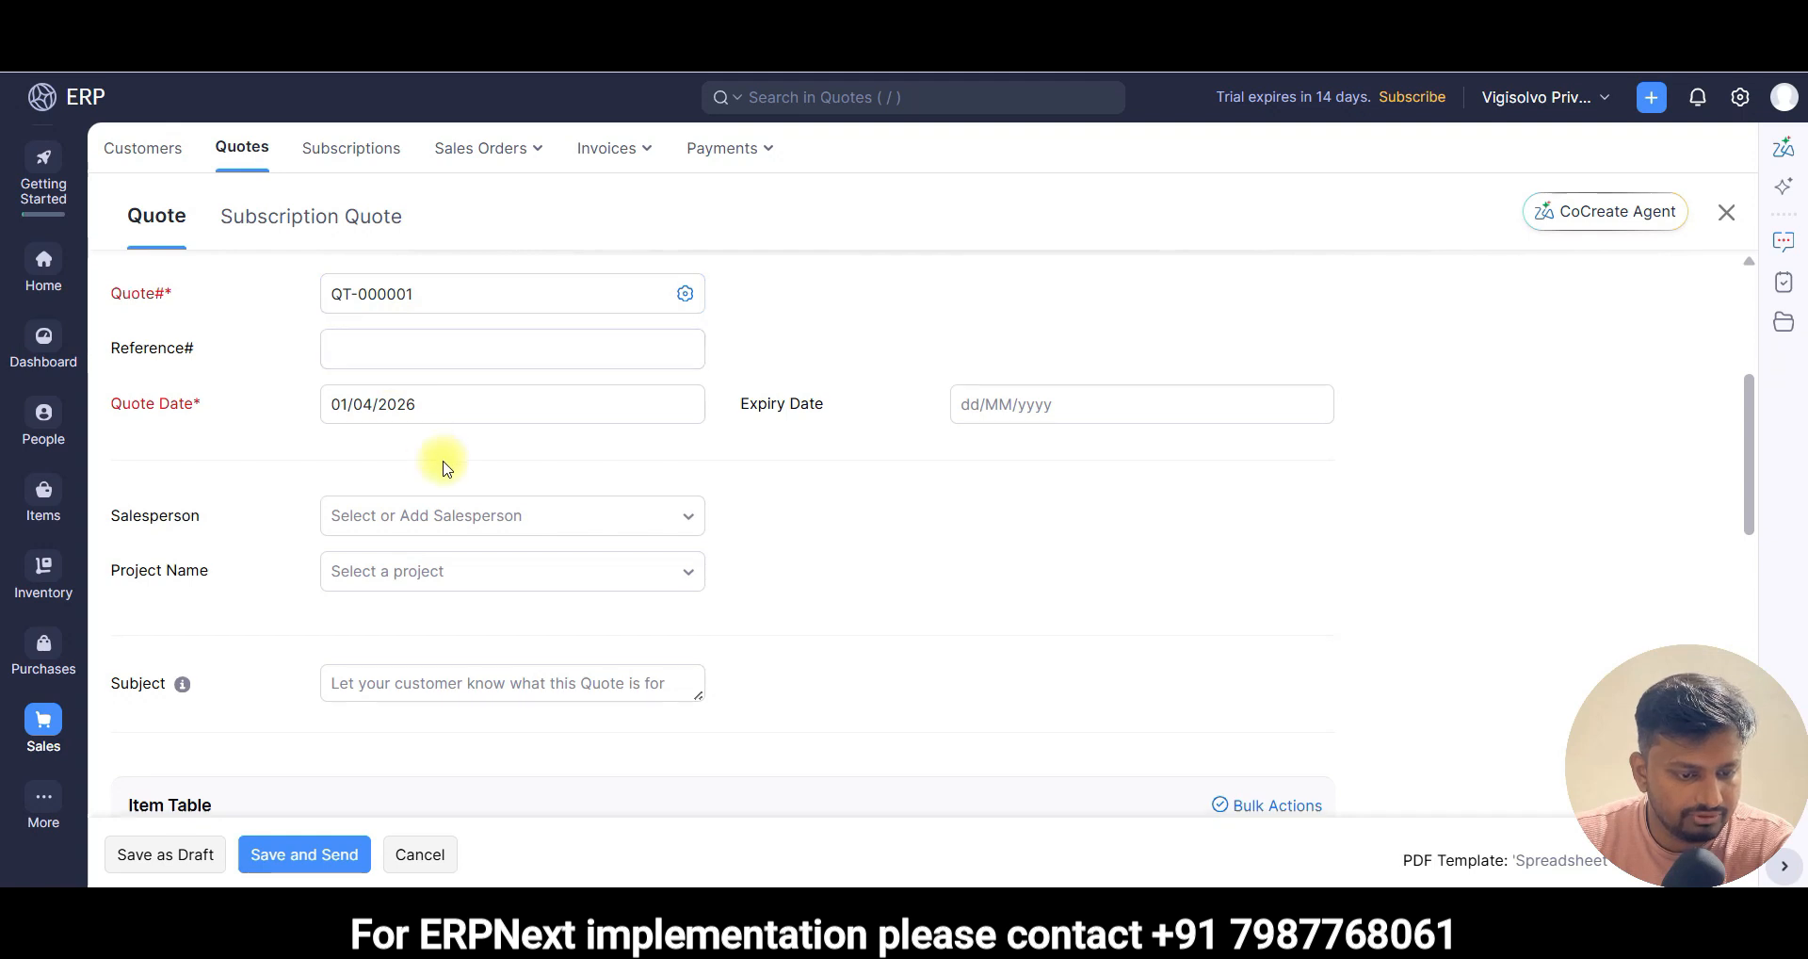
{"action": "scroll", "coordinate": [431, 407], "scroll_direction": "down", "scroll_amount": 1}
{"action": "scroll", "coordinate": [404, 499], "scroll_direction": "down", "scroll_amount": 3}
{"action": "left_click", "coordinate": [382, 408]}
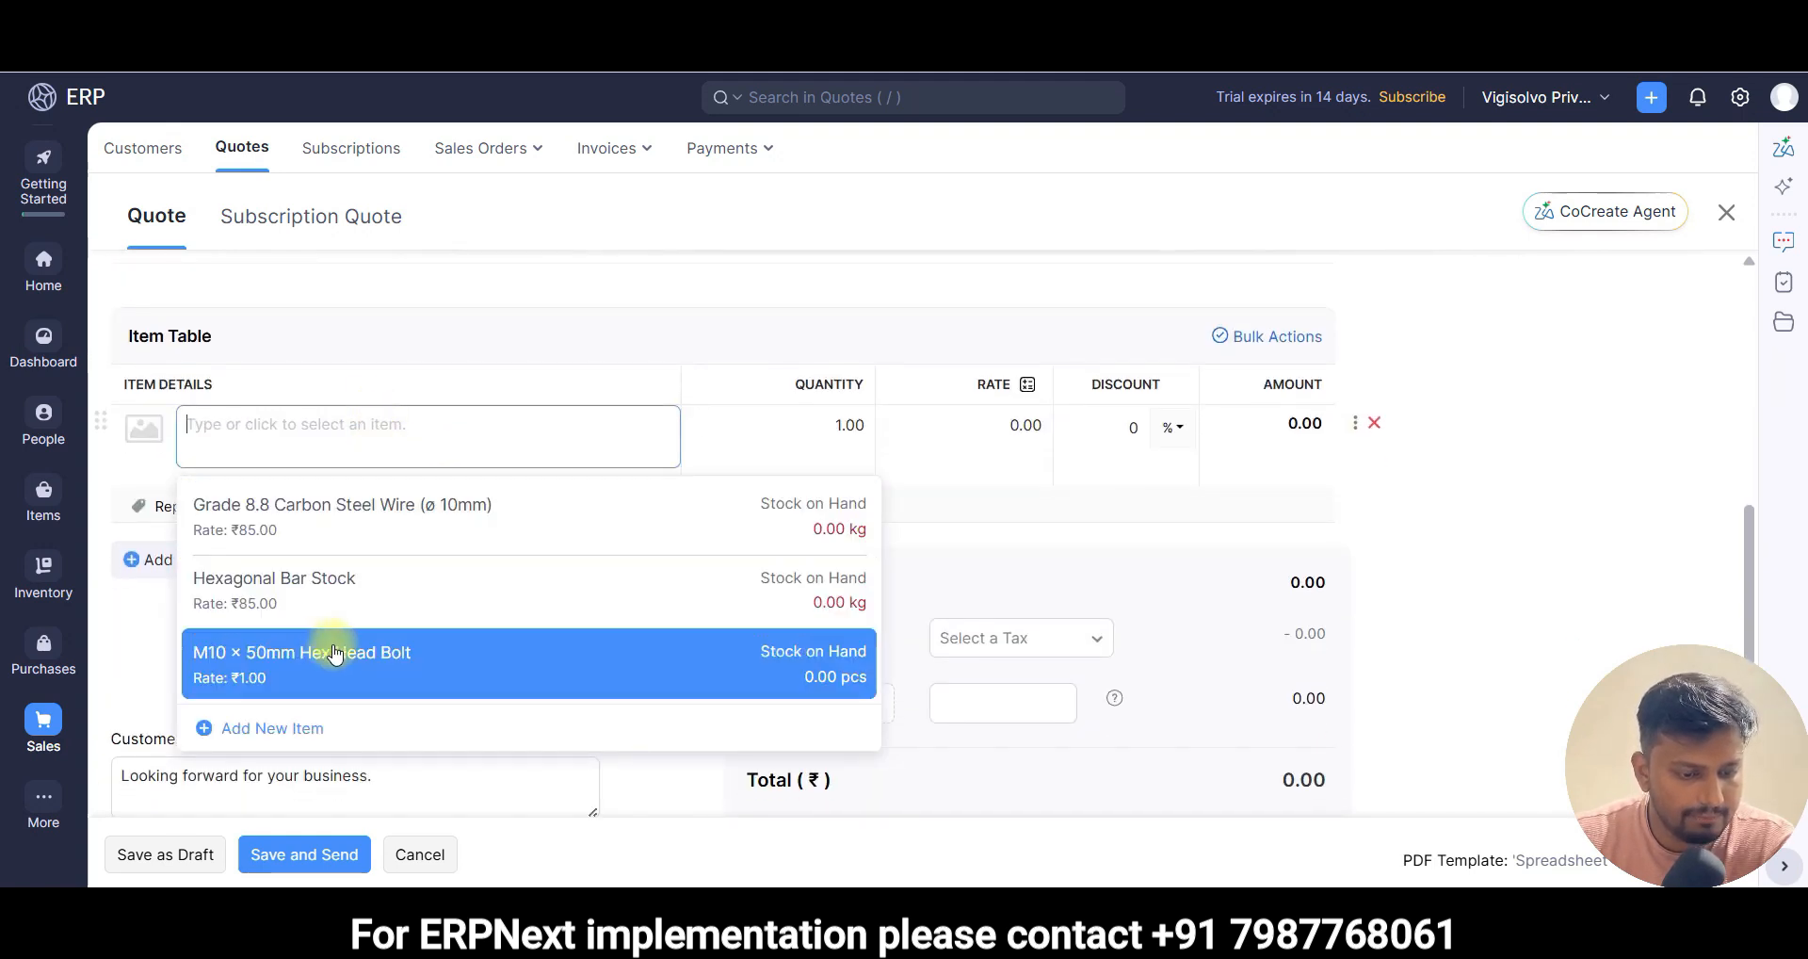
{"action": "left_click", "coordinate": [335, 652]}
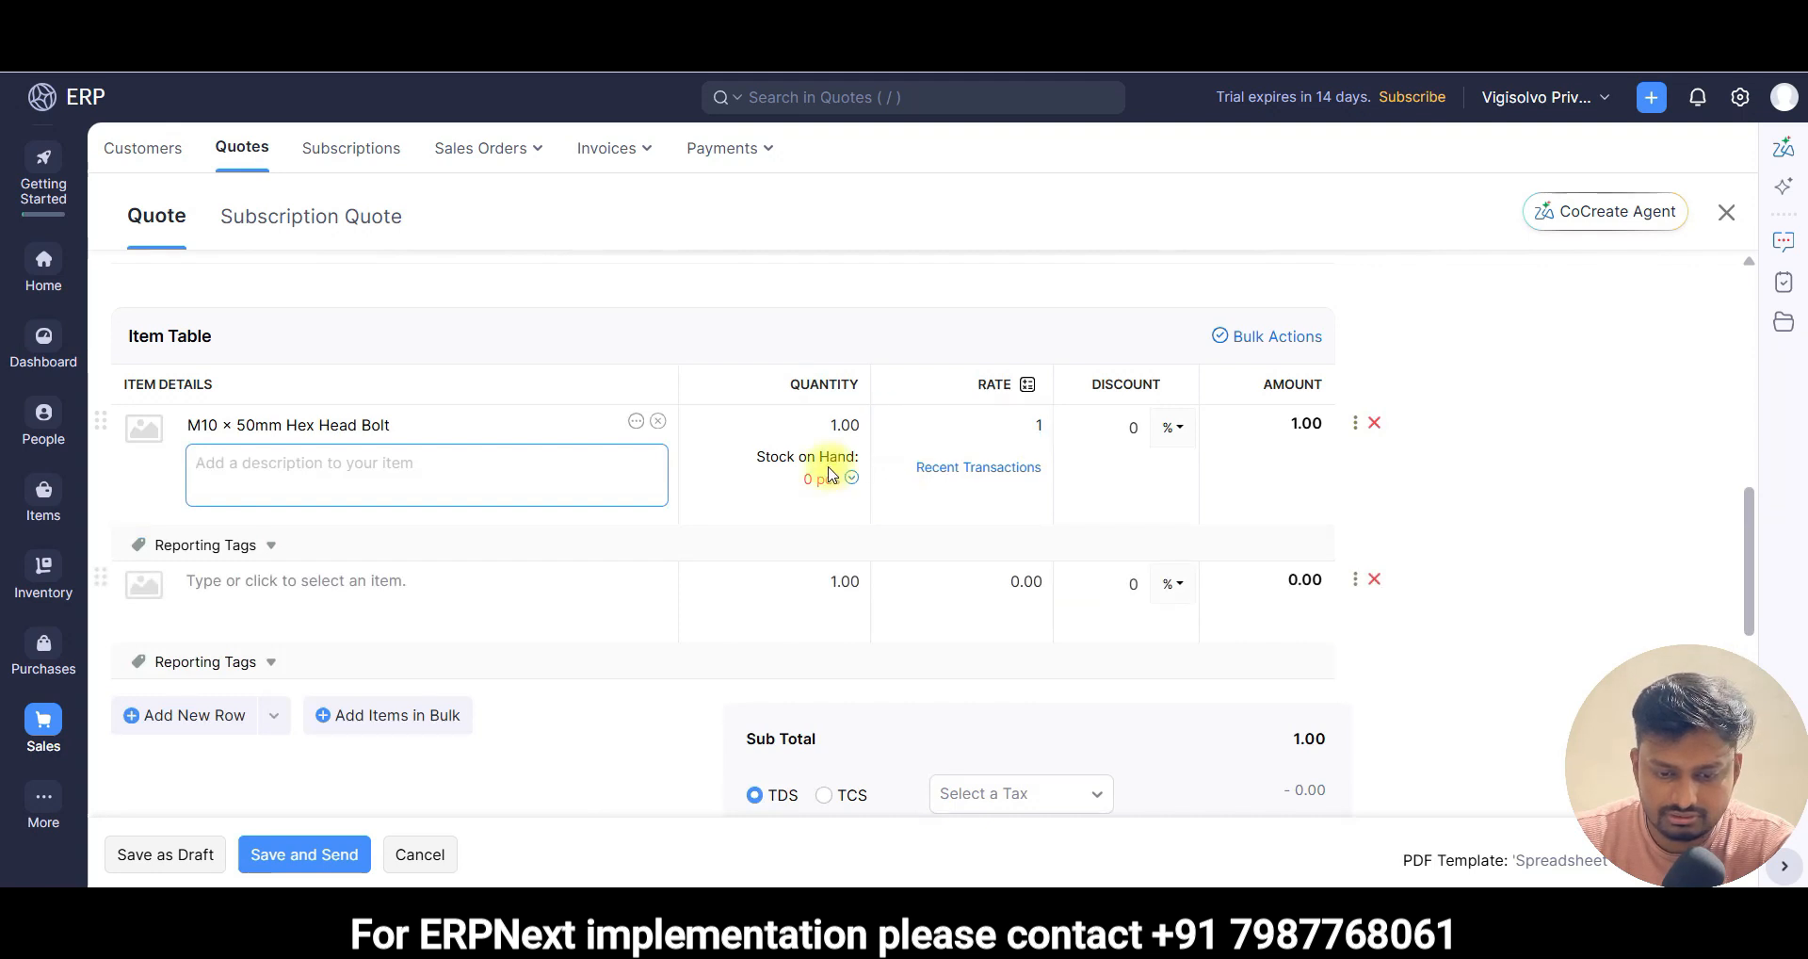
{"action": "left_click", "coordinate": [1003, 438]}
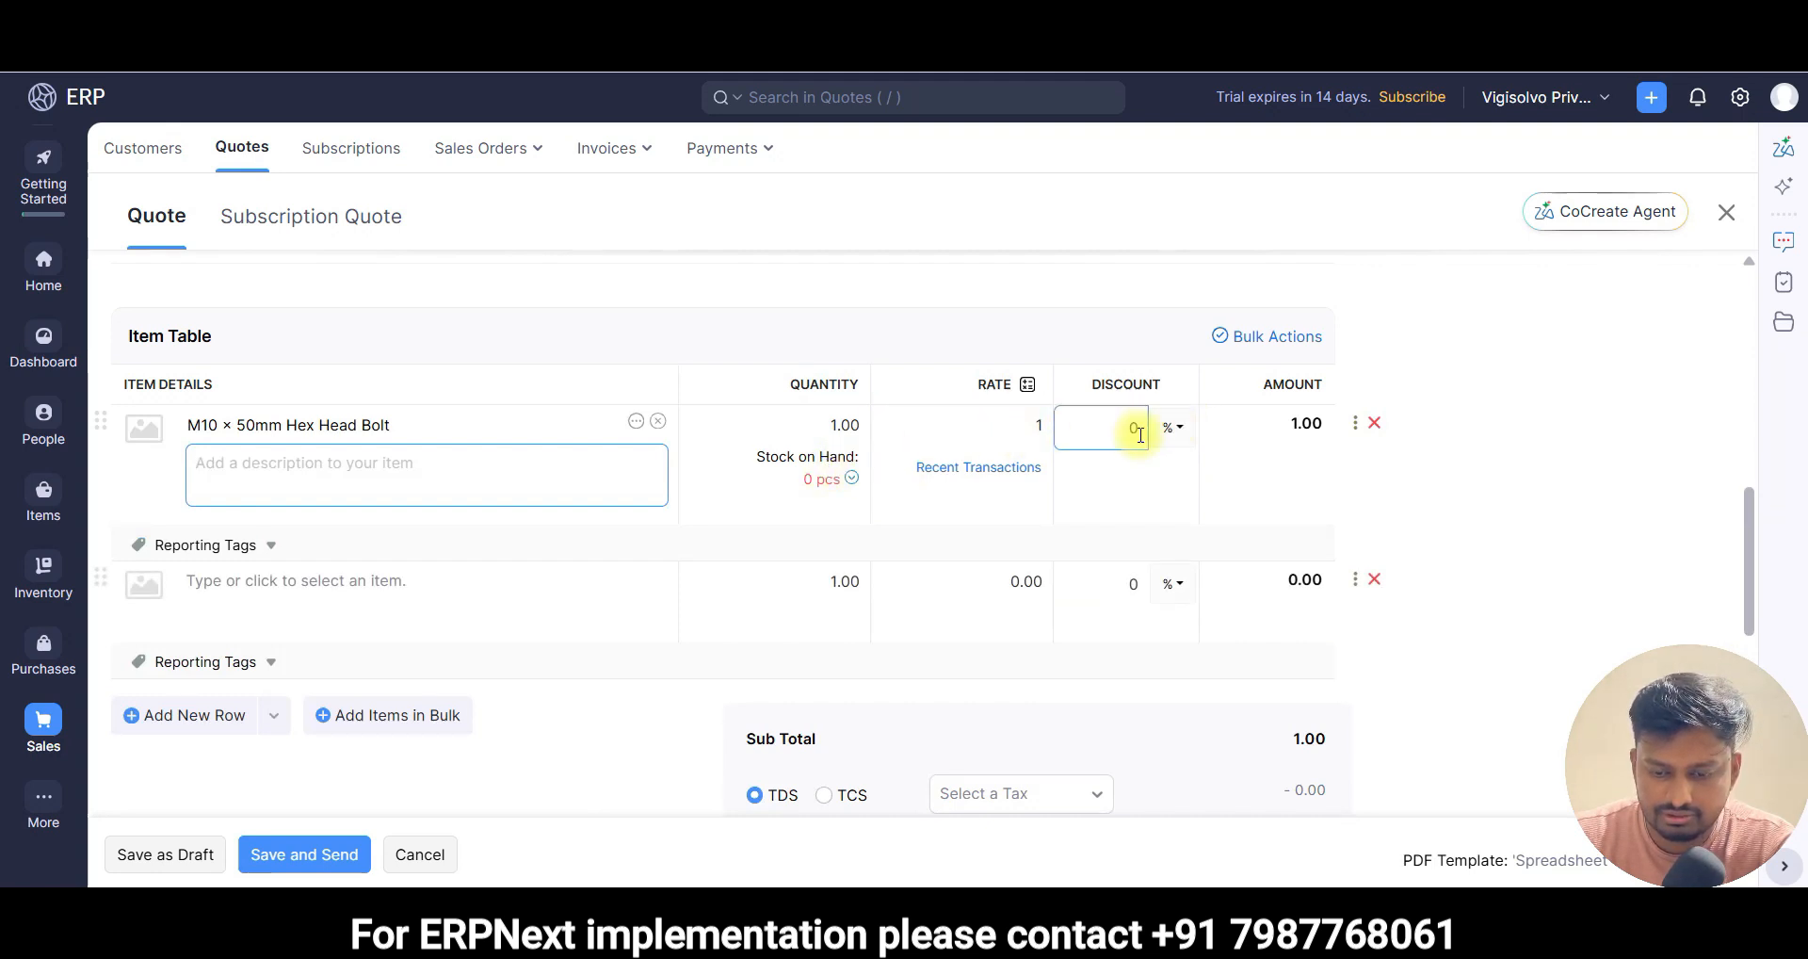
{"action": "left_click", "coordinate": [1019, 423]}
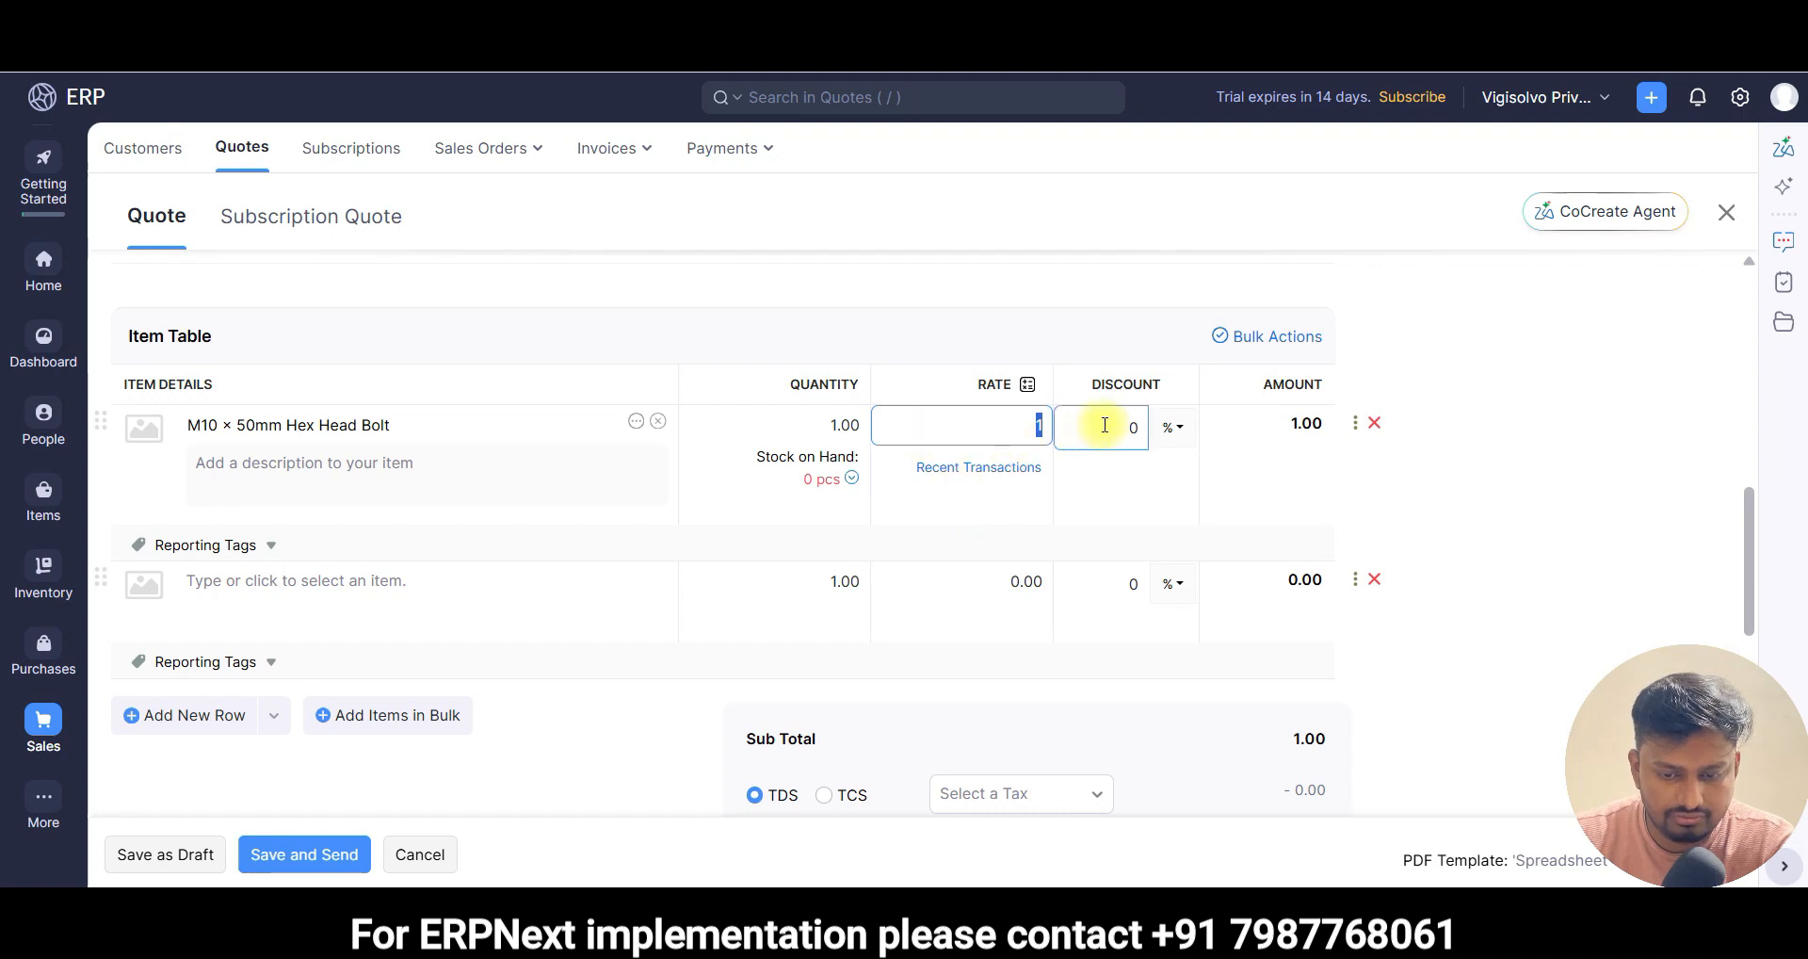
{"action": "left_click", "coordinate": [821, 430]}
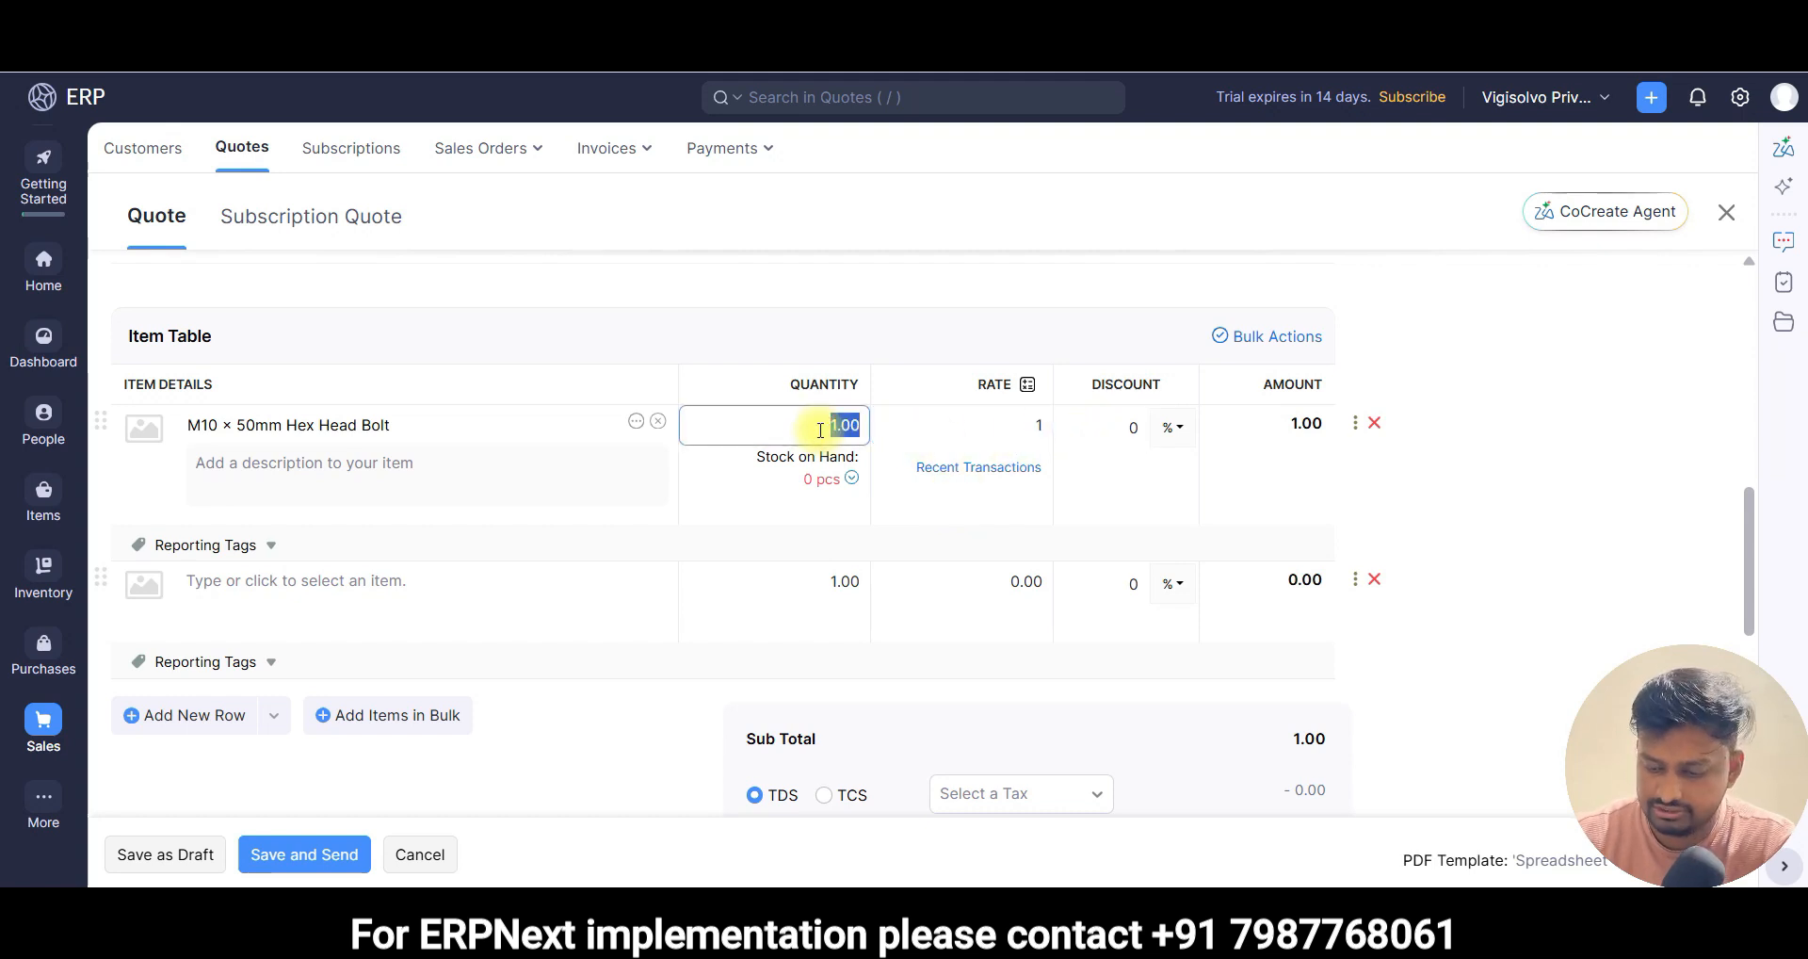
{"action": "key", "text": "Return"}
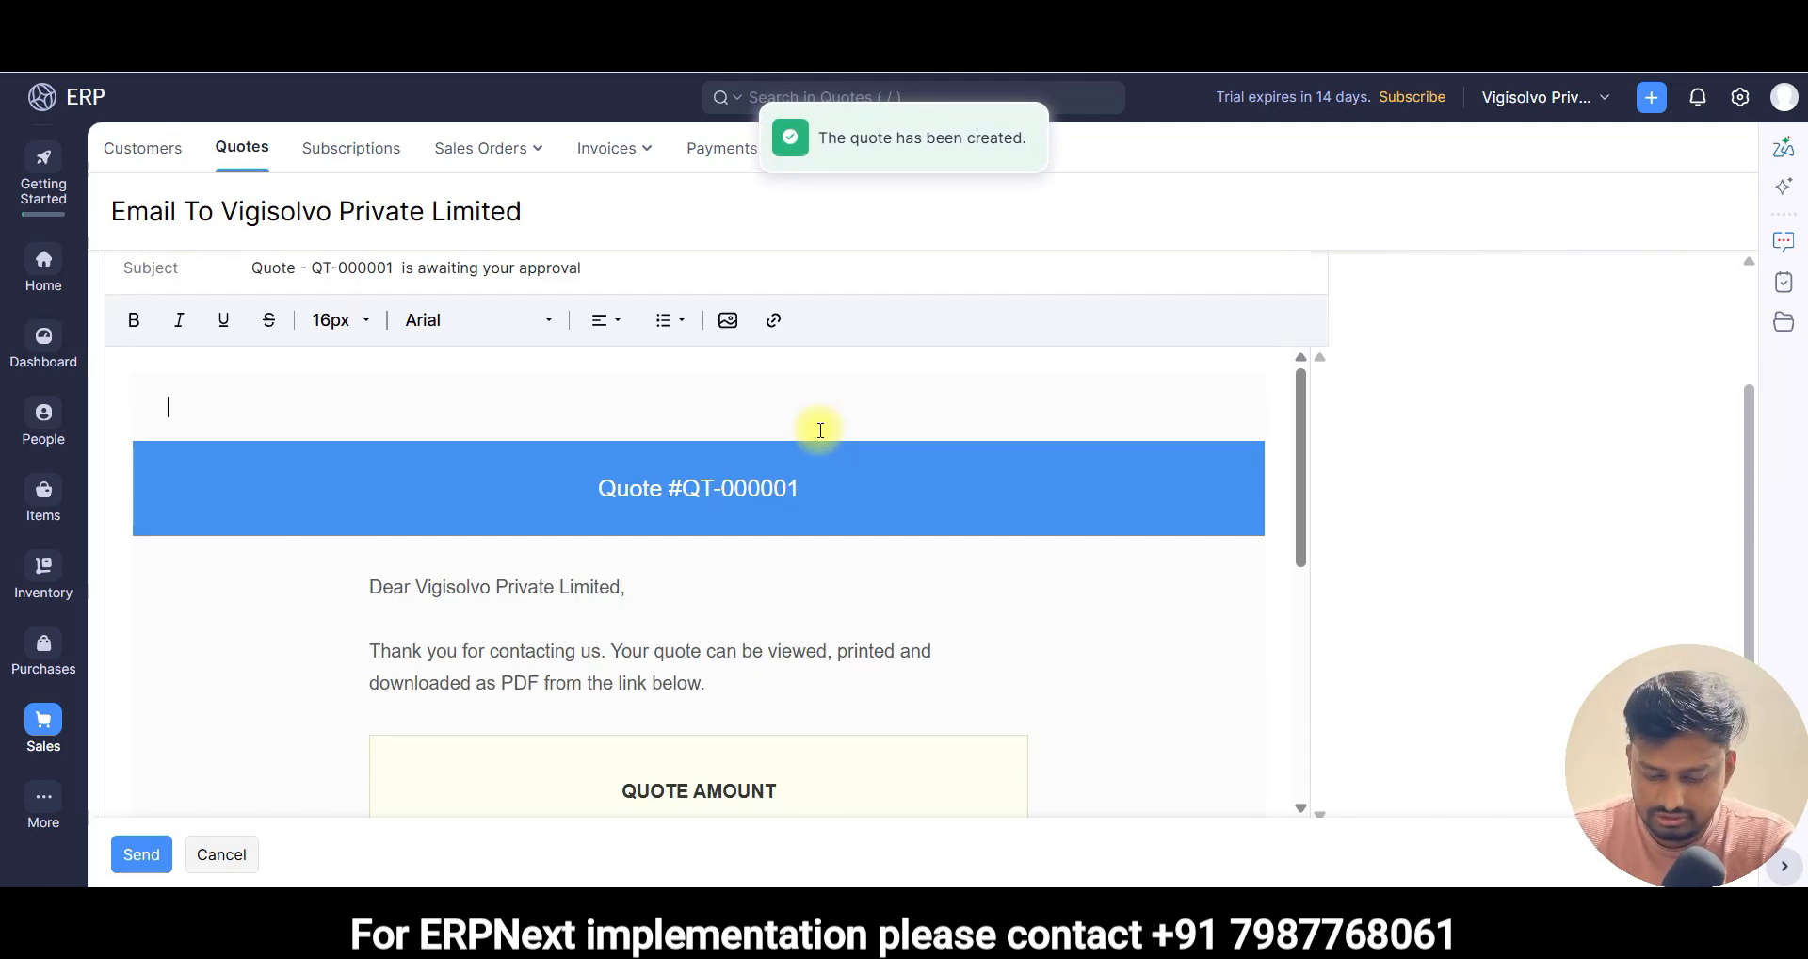
- Review the quote email's message, recipients and PDF attachment, and leave without sending it
{"action": "scroll", "coordinate": [821, 430], "scroll_direction": "down", "scroll_amount": 5}
{"action": "scroll", "coordinate": [821, 430], "scroll_direction": "down", "scroll_amount": 1}
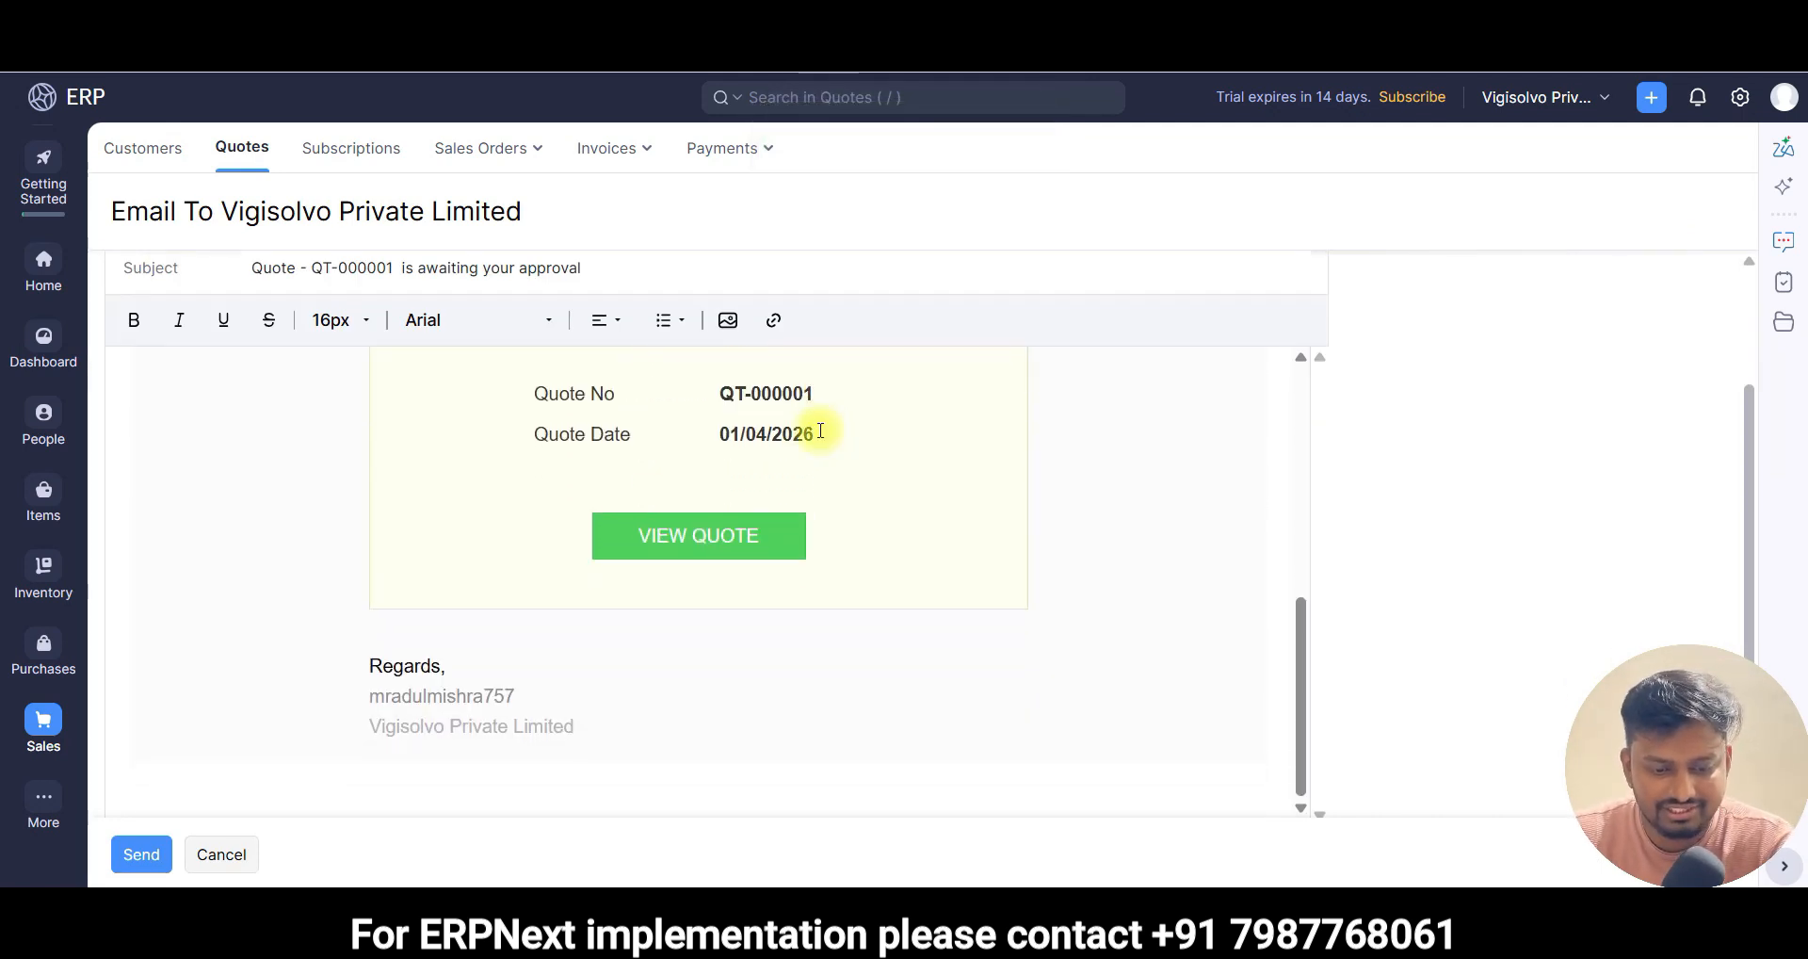
{"action": "scroll", "coordinate": [820, 429], "scroll_direction": "up", "scroll_amount": 6}
{"action": "left_click", "coordinate": [820, 429]}
{"action": "scroll", "coordinate": [942, 400], "scroll_direction": "up", "scroll_amount": 3}
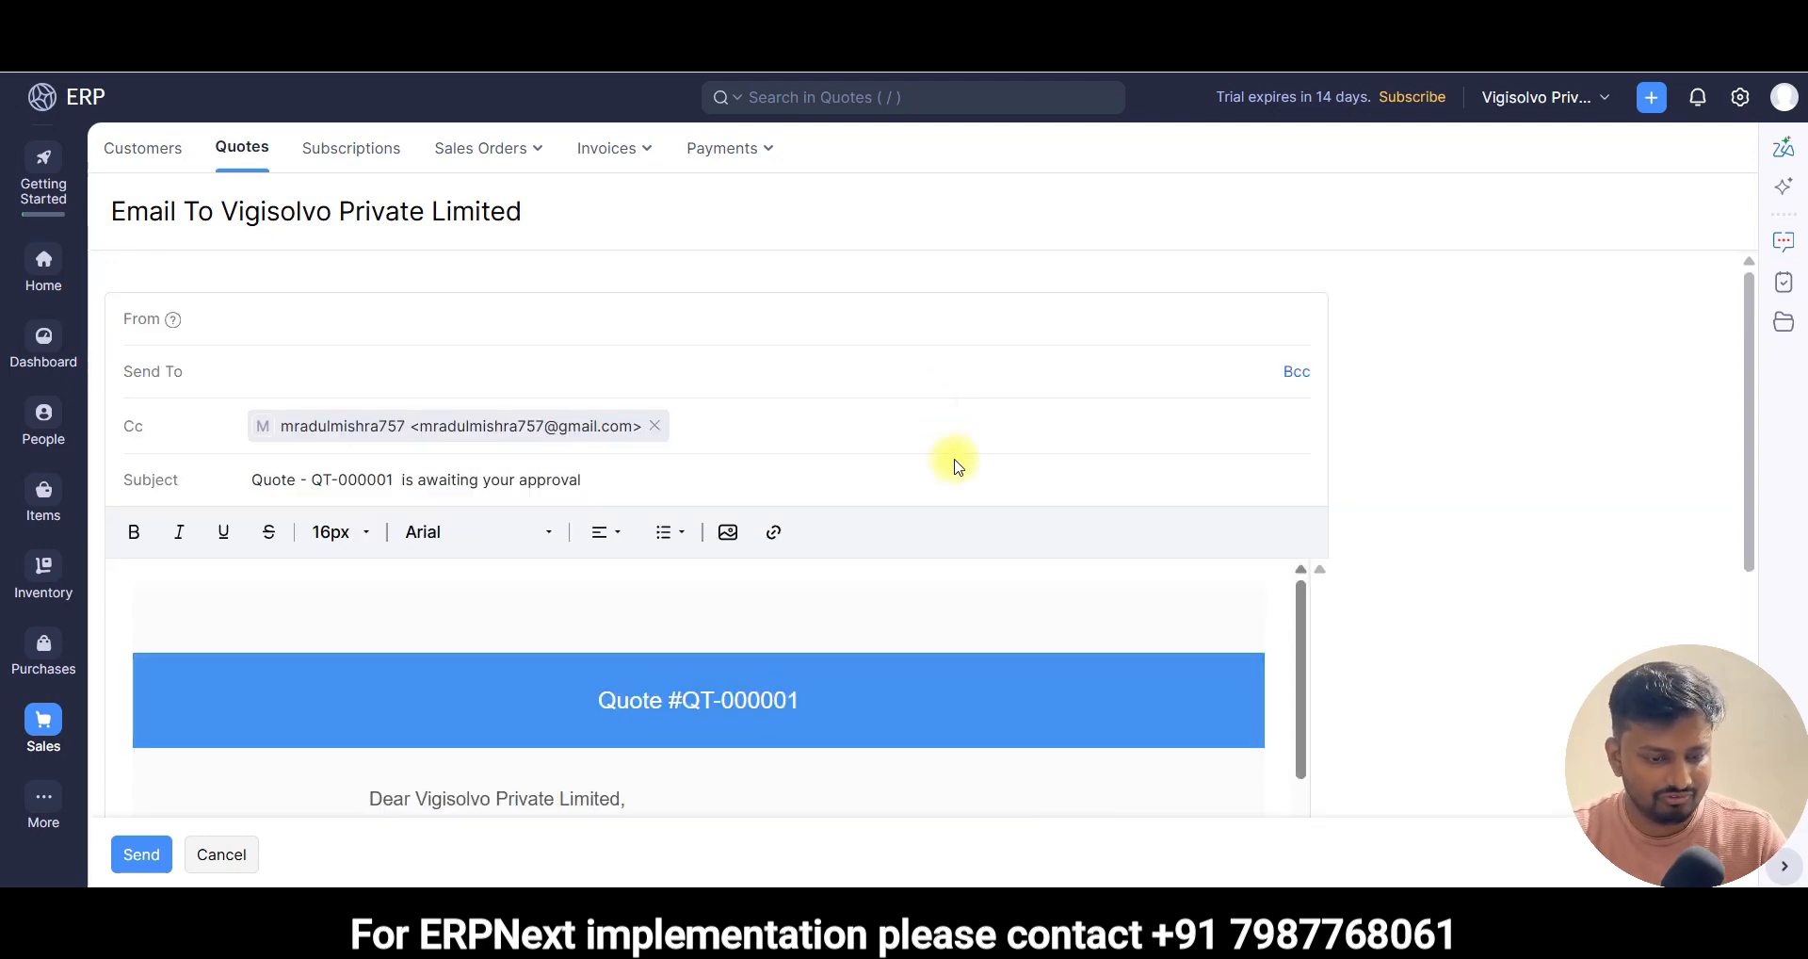
{"action": "scroll", "coordinate": [675, 486], "scroll_direction": "down", "scroll_amount": 5}
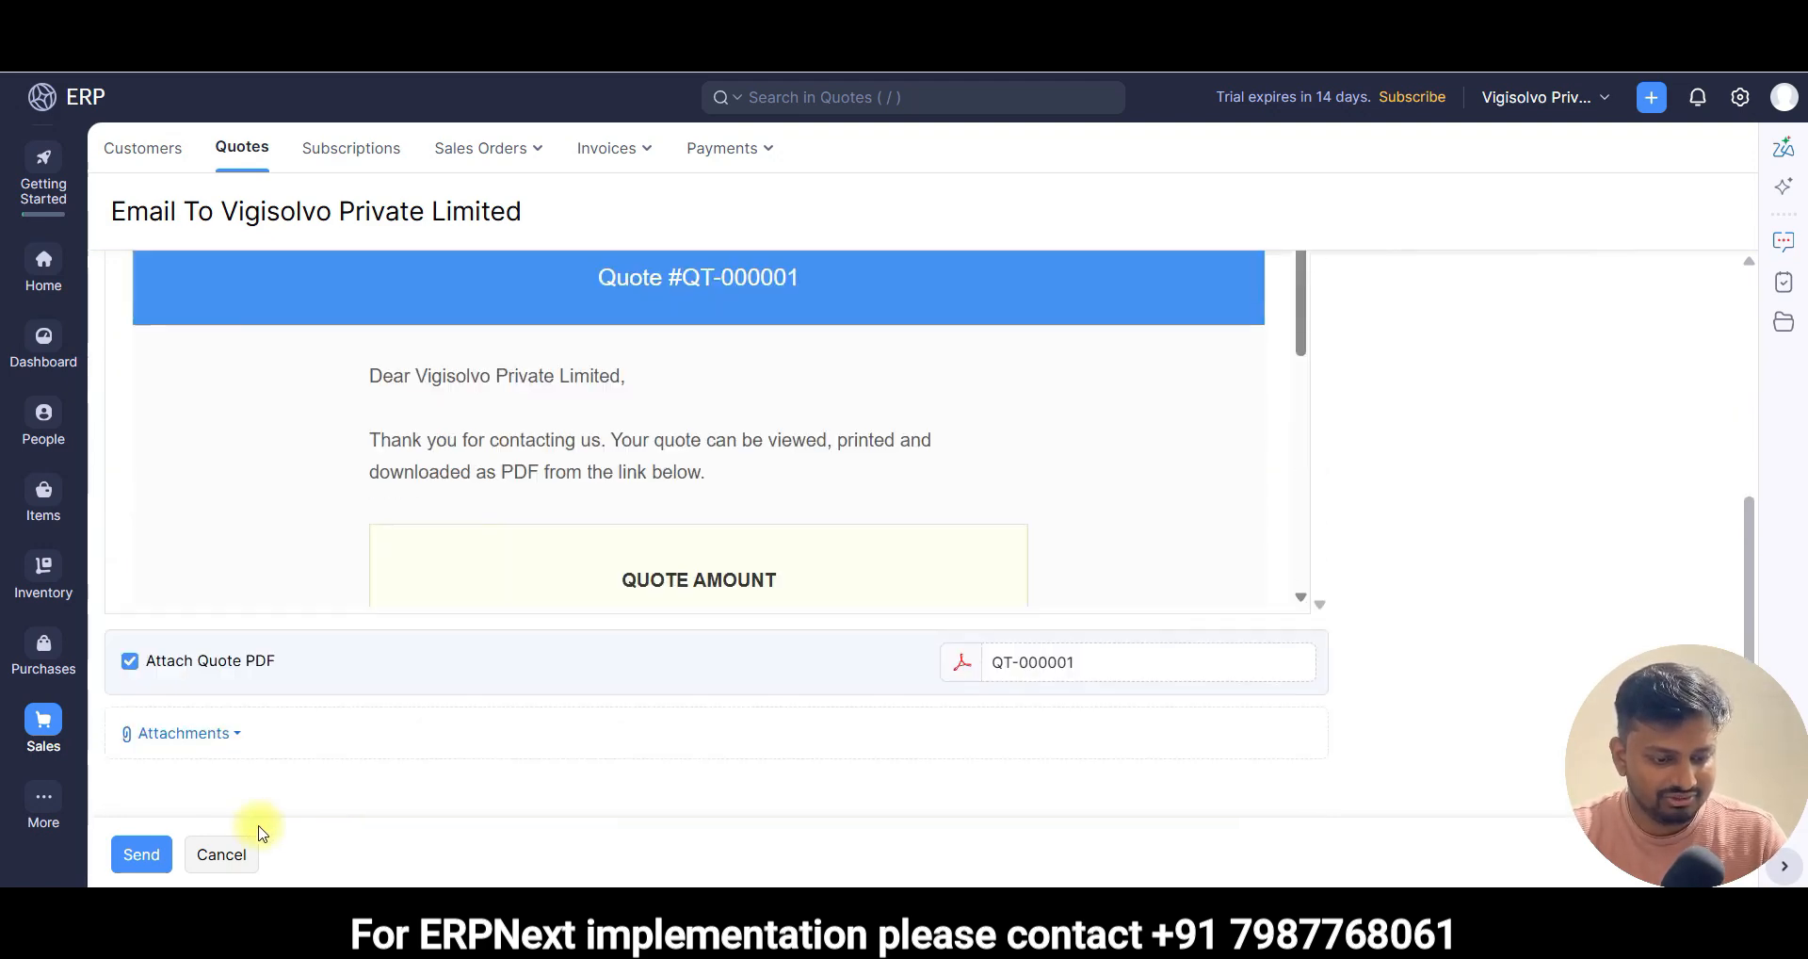
{"action": "left_click", "coordinate": [221, 854]}
- Examine the draft quote's customer details, bolt line and totals, and its options for conversion and sending
{"action": "scroll", "coordinate": [1130, 509], "scroll_direction": "down", "scroll_amount": 10}
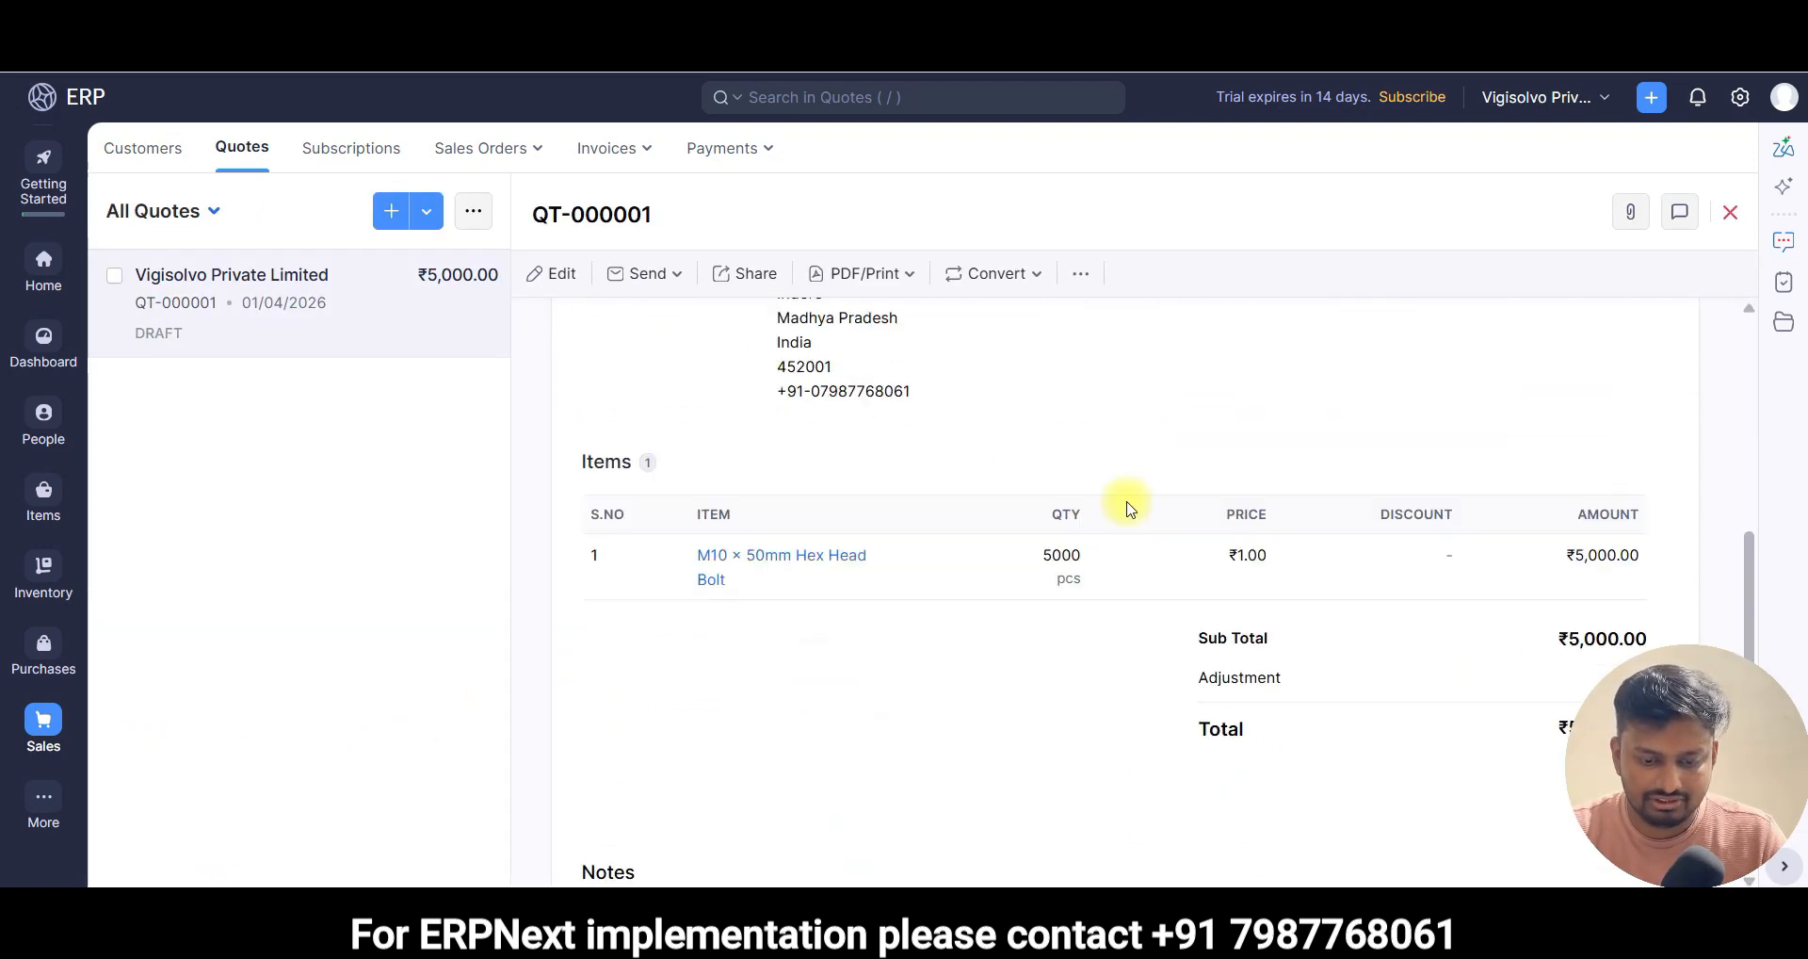
{"action": "scroll", "coordinate": [1452, 458], "scroll_direction": "up", "scroll_amount": 6}
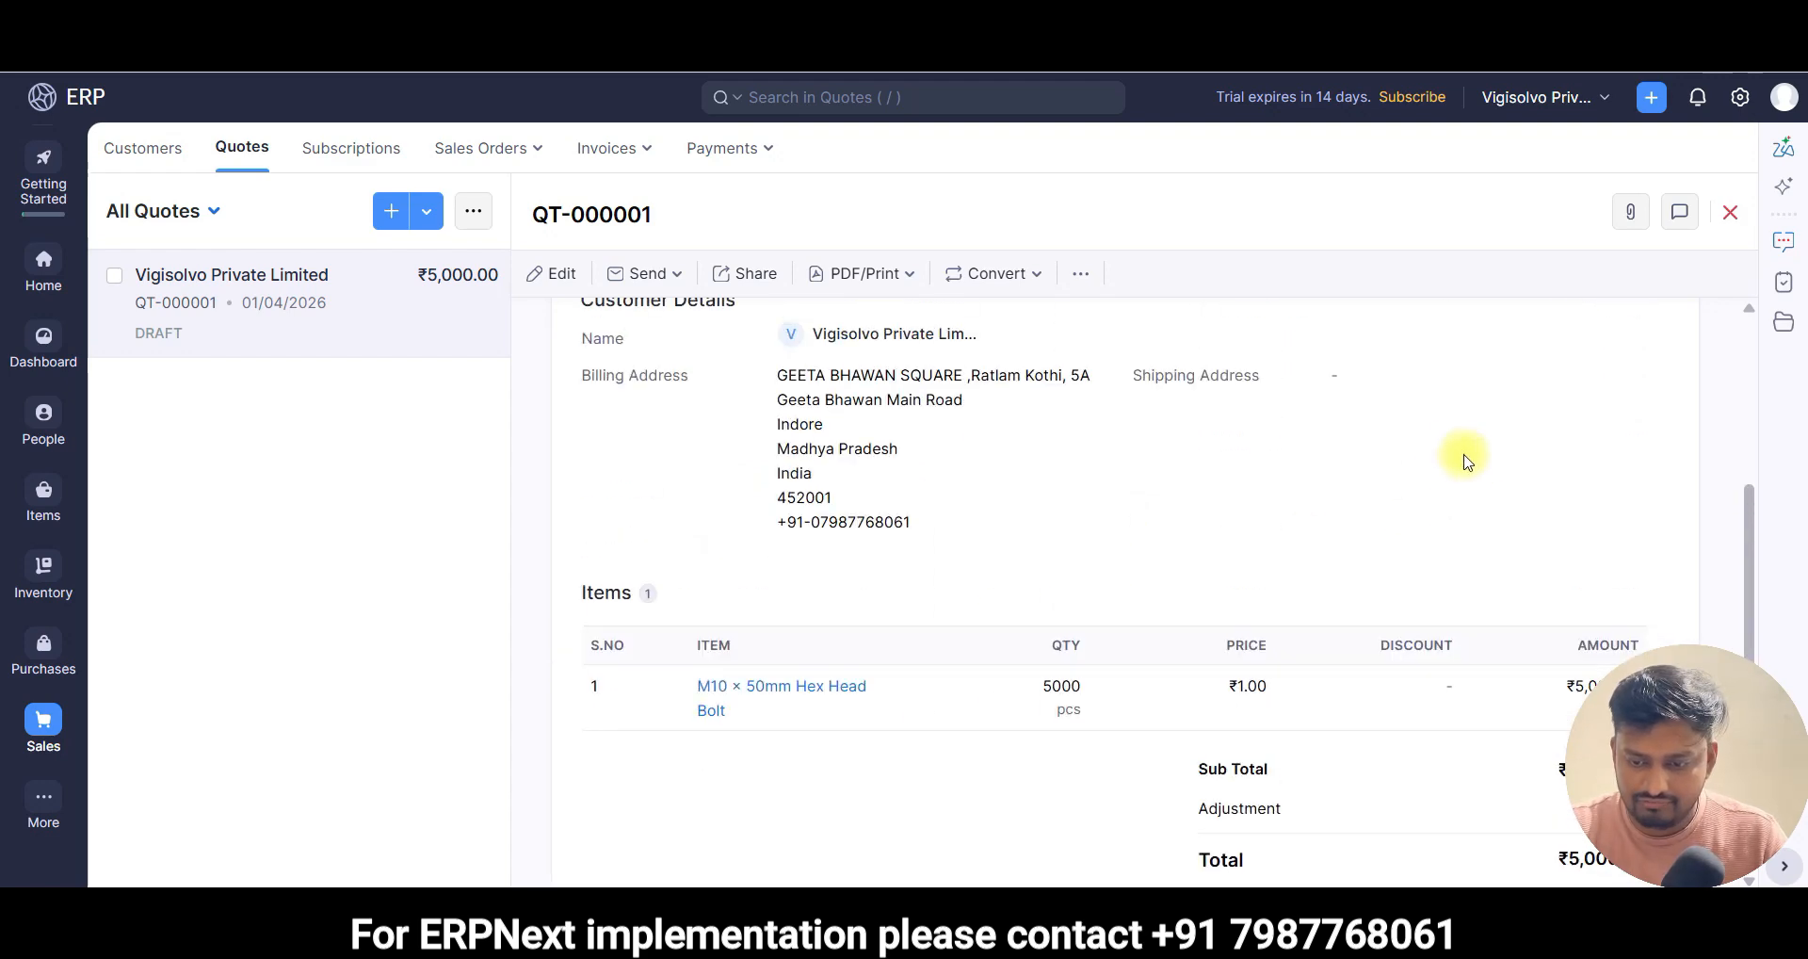
{"action": "scroll", "coordinate": [822, 416], "scroll_direction": "up", "scroll_amount": 5}
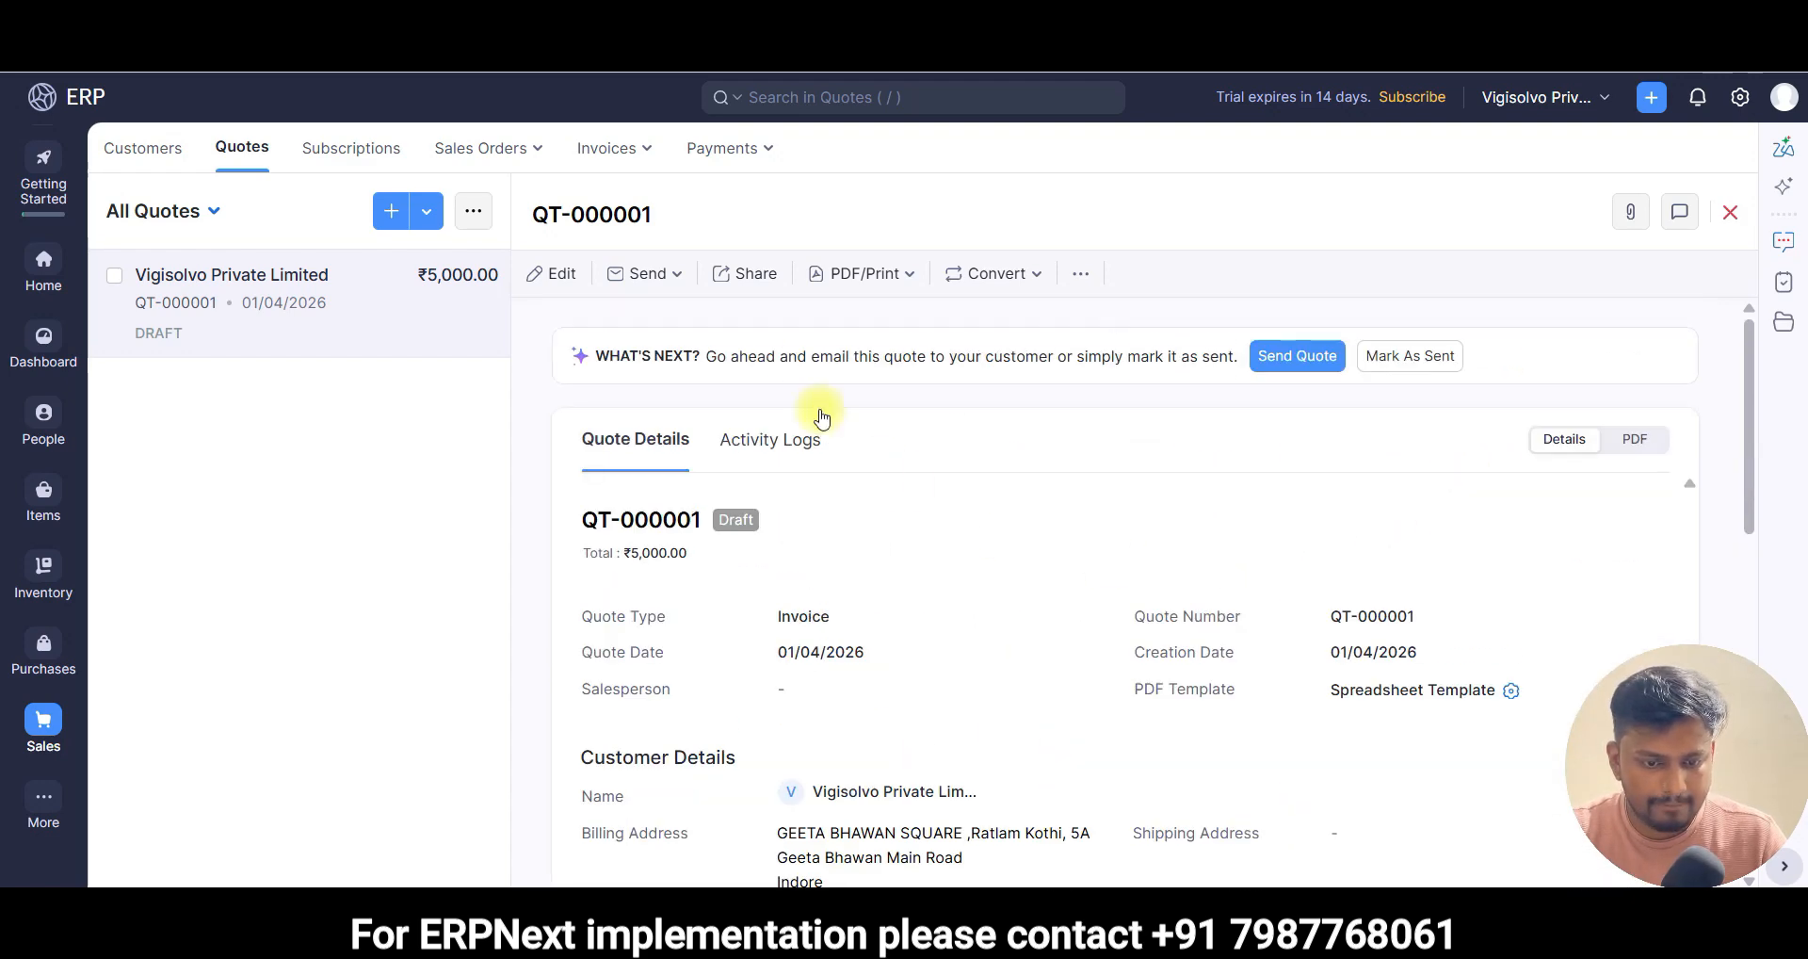
{"action": "left_click", "coordinate": [1025, 283]}
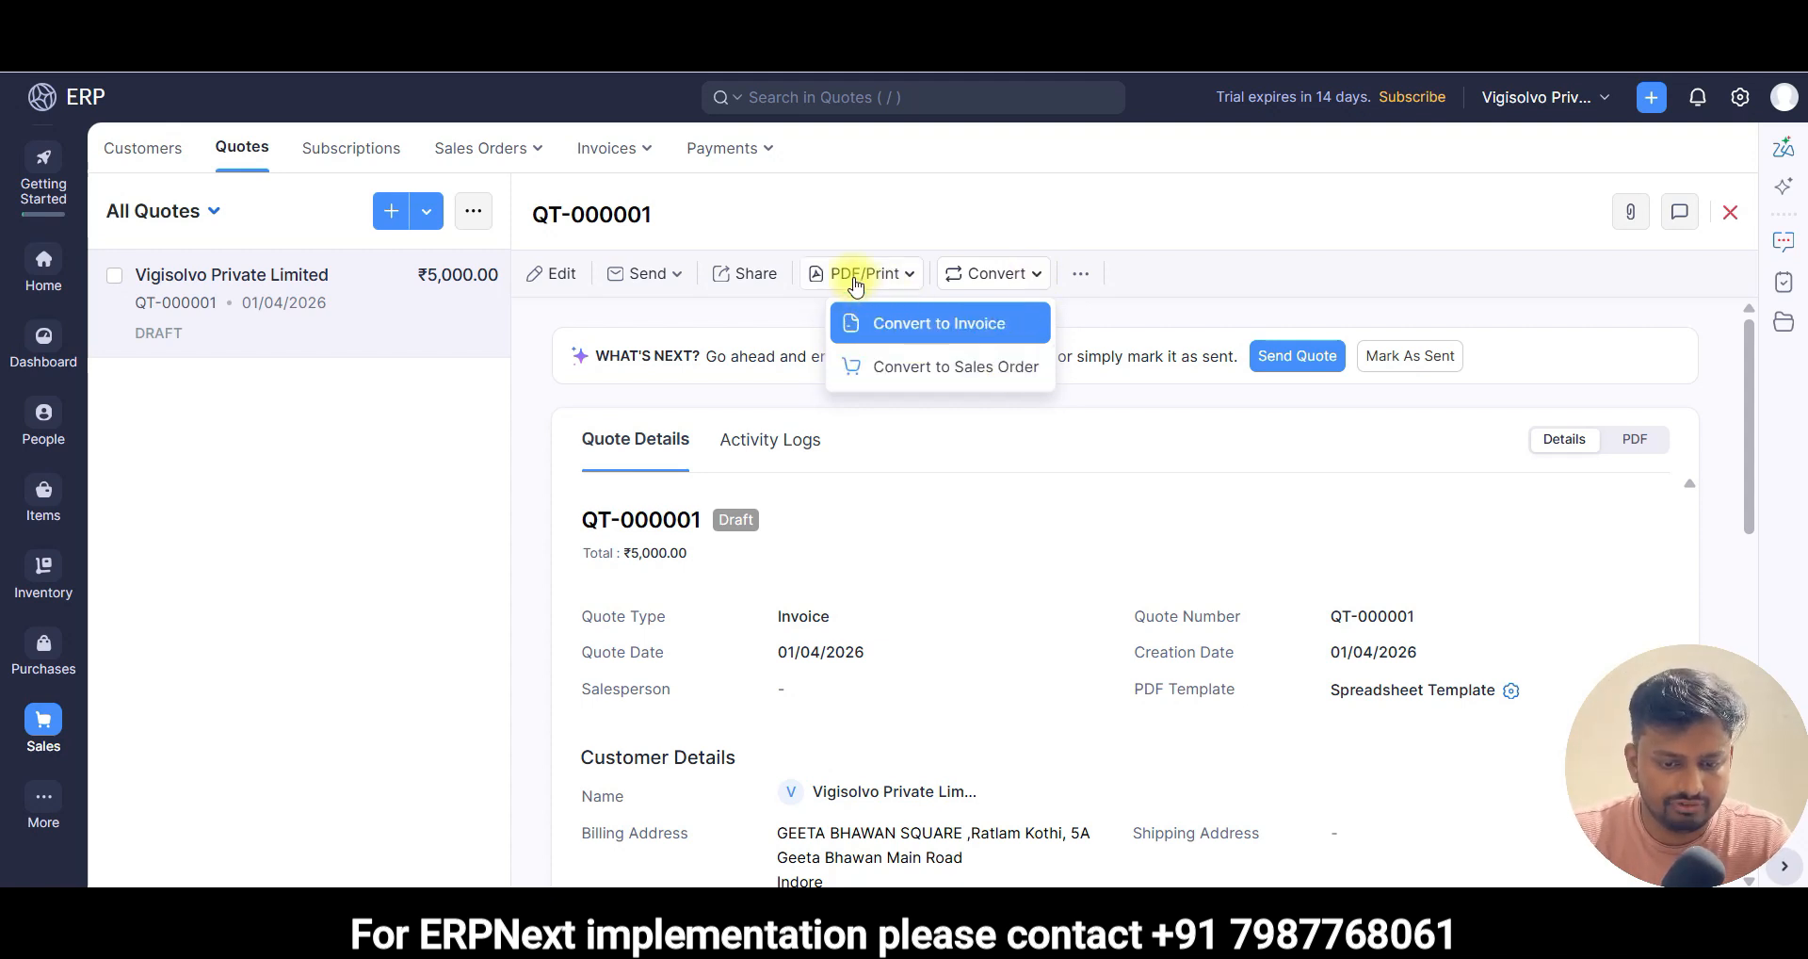
{"action": "left_click", "coordinate": [691, 273]}
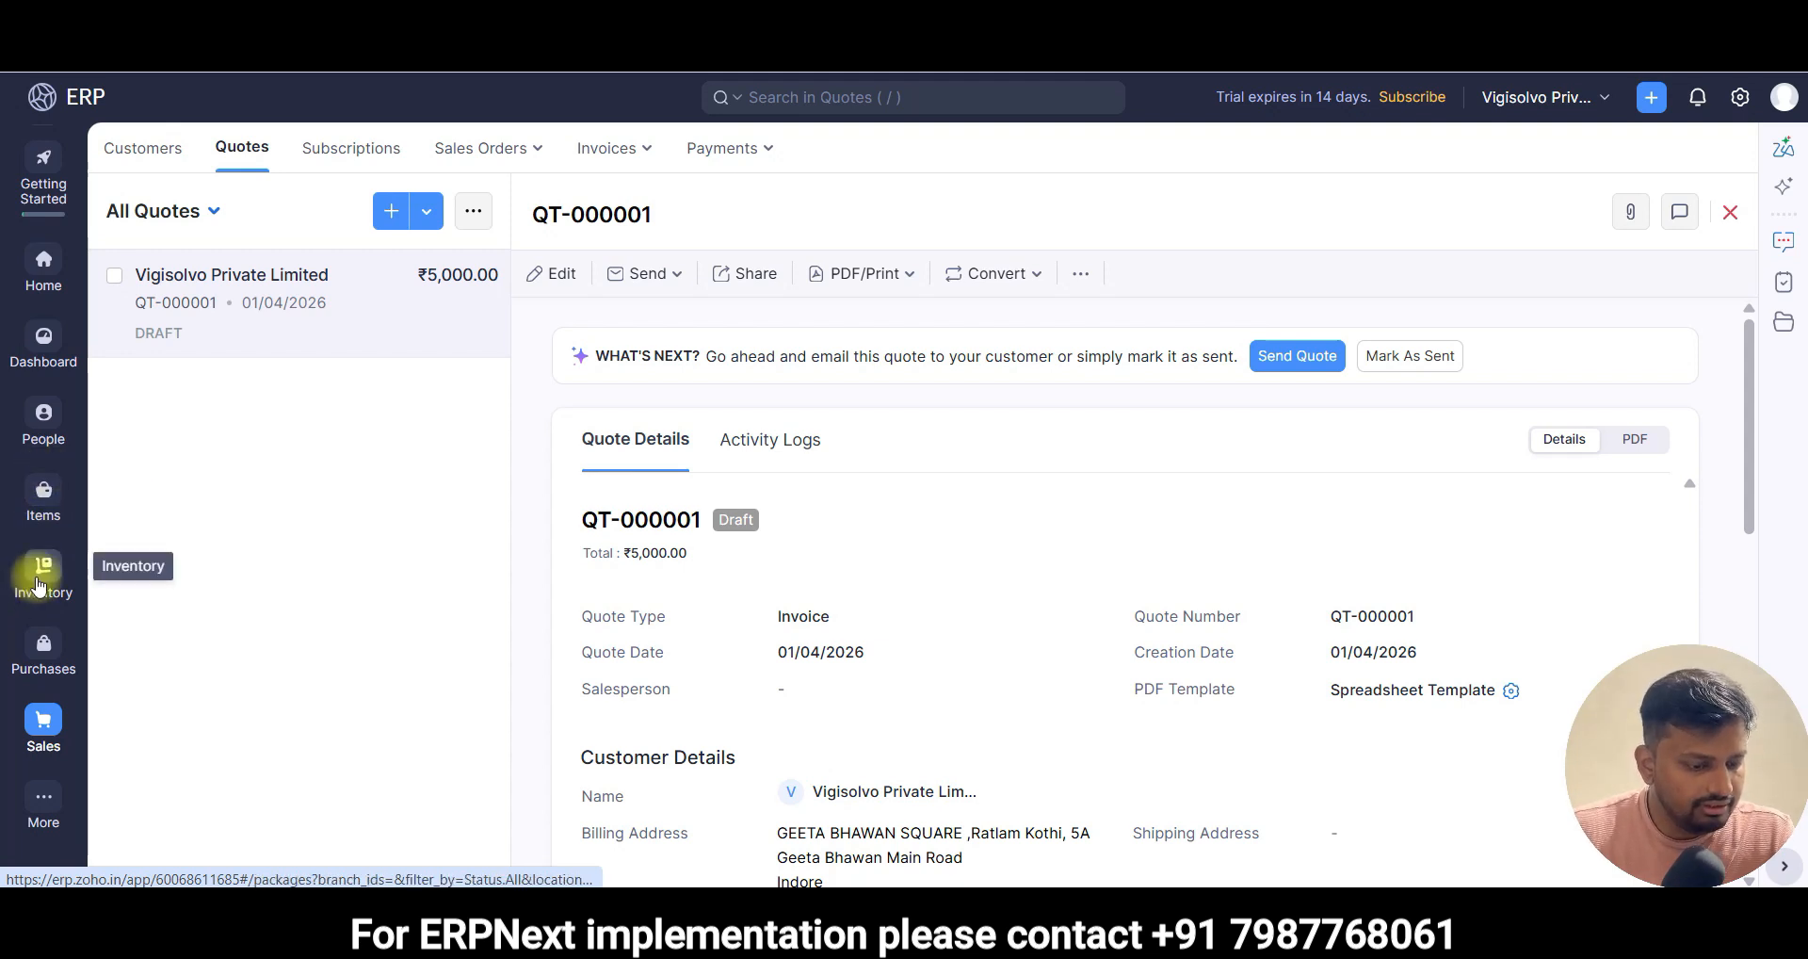
- Start a new vendor with the primary contact's first and last name and the company name Techsolvo LLP
{"action": "left_click", "coordinate": [43, 645]}
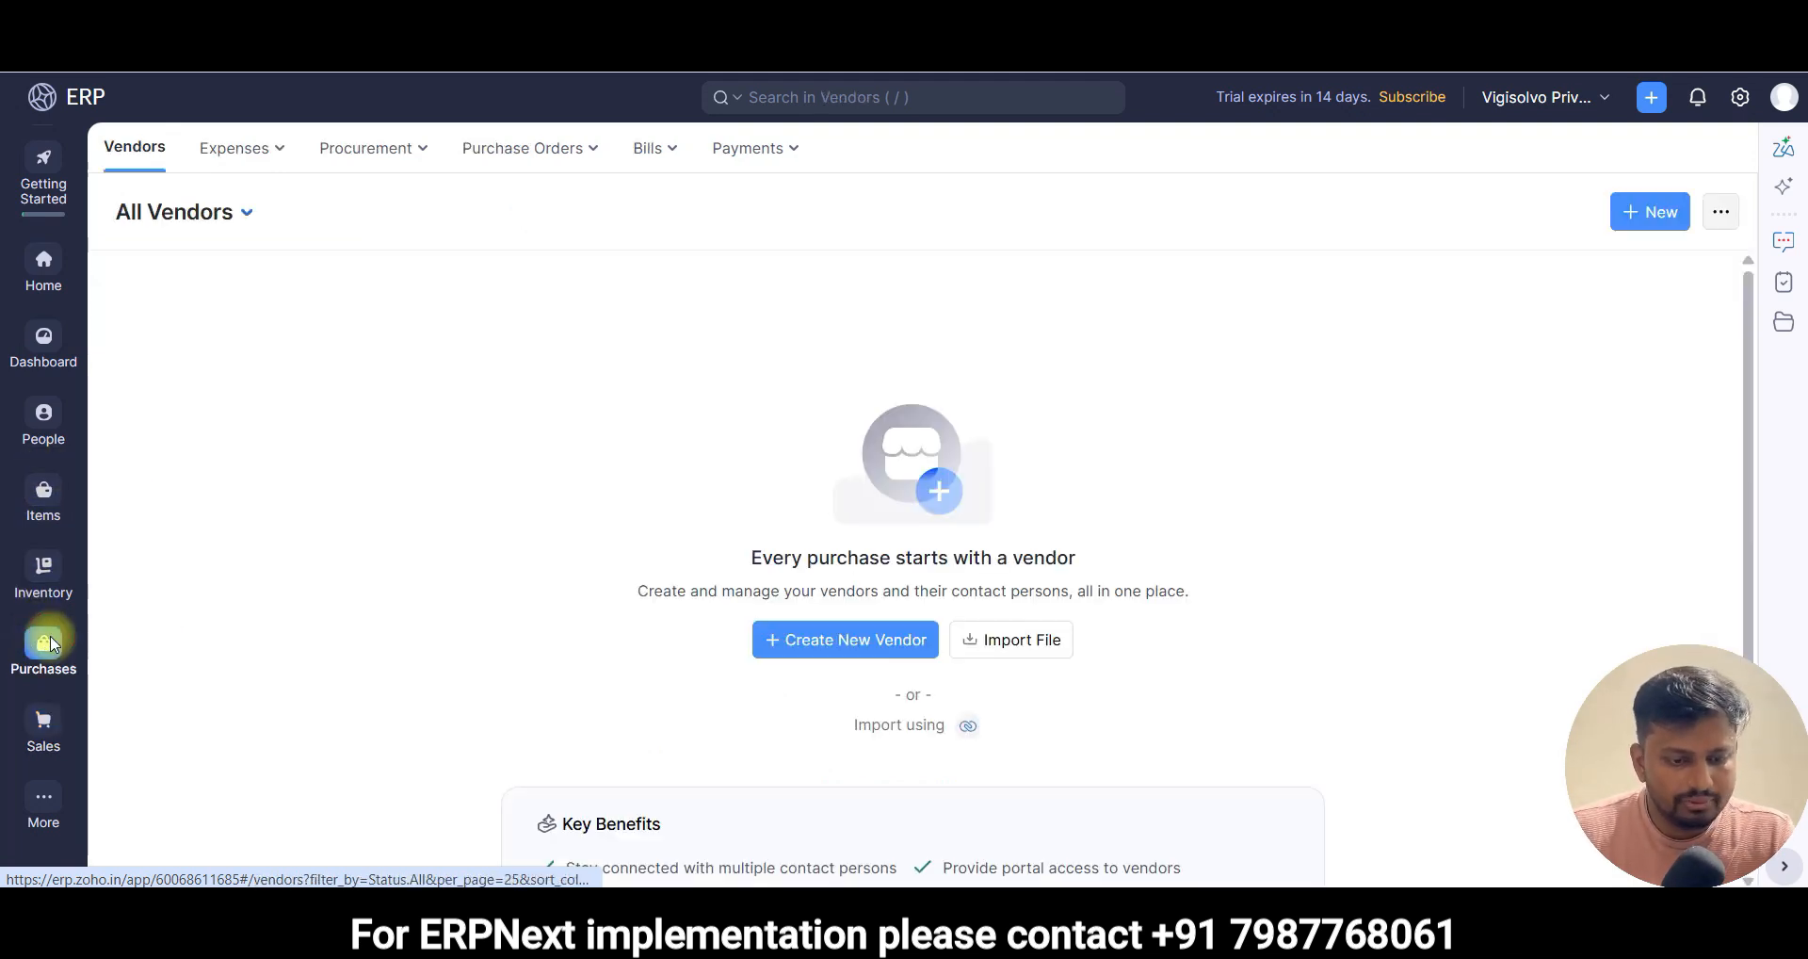
{"action": "left_click", "coordinate": [854, 640]}
{"action": "left_click", "coordinate": [391, 351]}
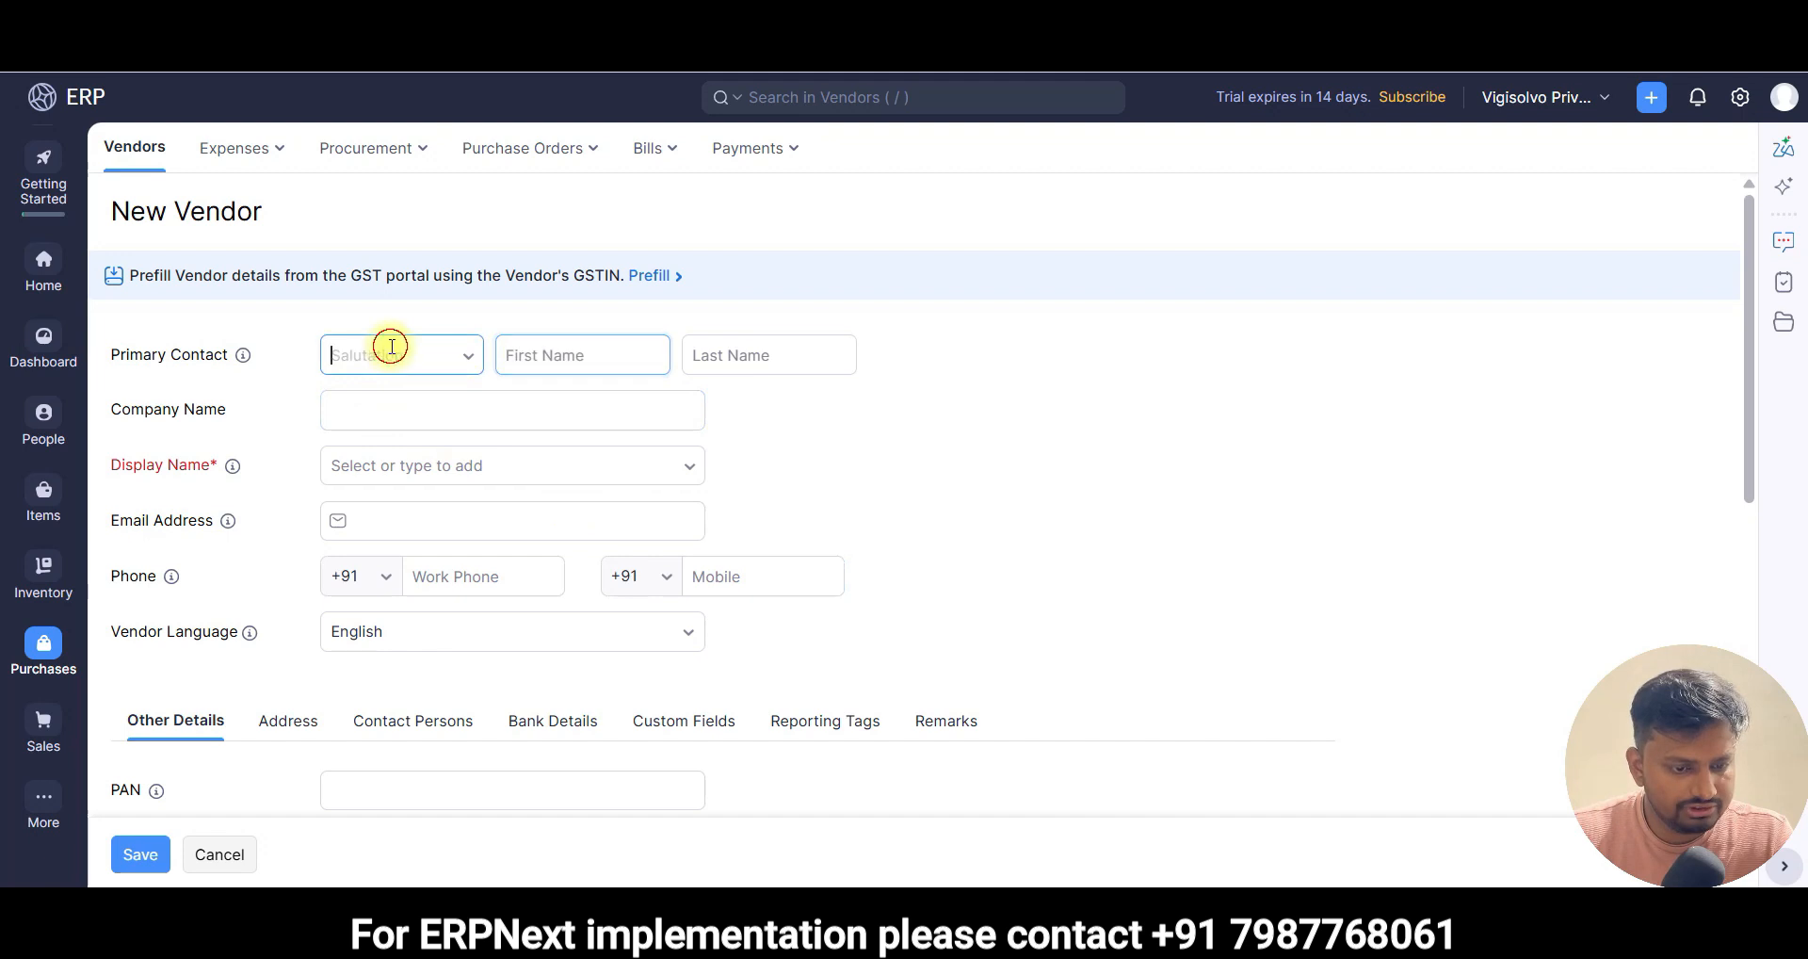
{"action": "left_click", "coordinate": [570, 353]}
{"action": "left_click", "coordinate": [638, 413]}
{"action": "left_click", "coordinate": [414, 408]}
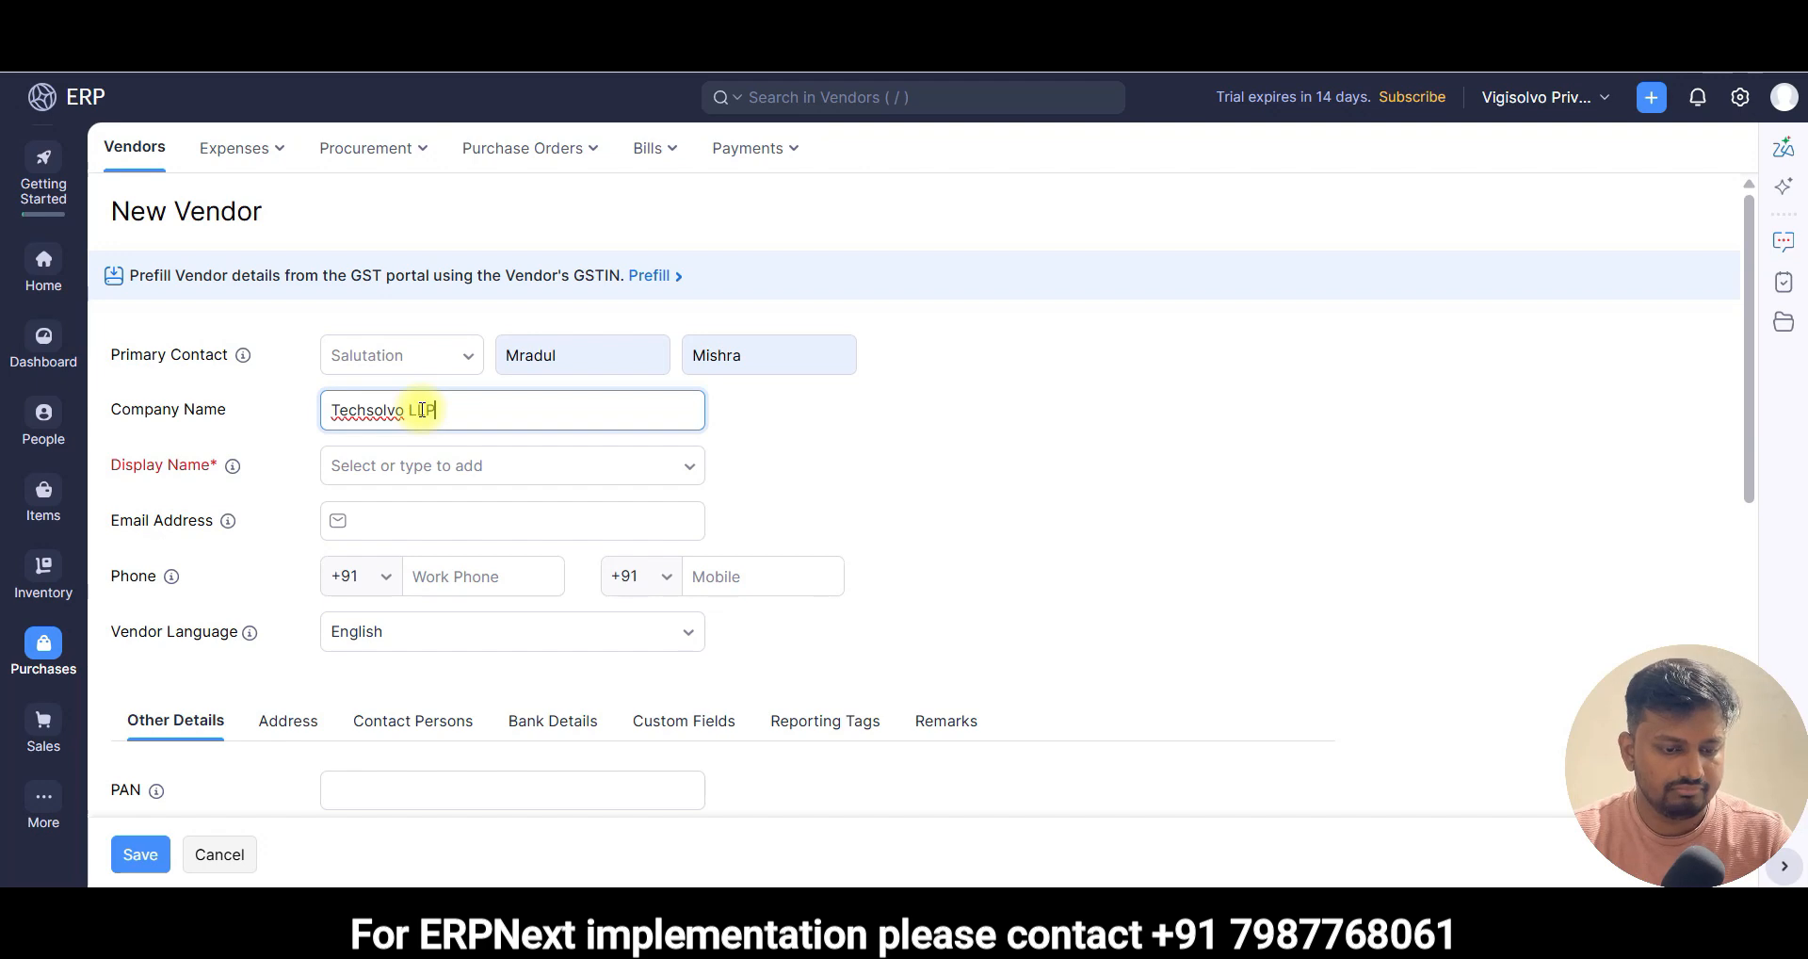
{"action": "key", "text": "Tab"}
- Use Techsolvo LLP as the vendor's display name, keep the default payment details, and save the vendor
{"action": "left_click", "coordinate": [600, 462]}
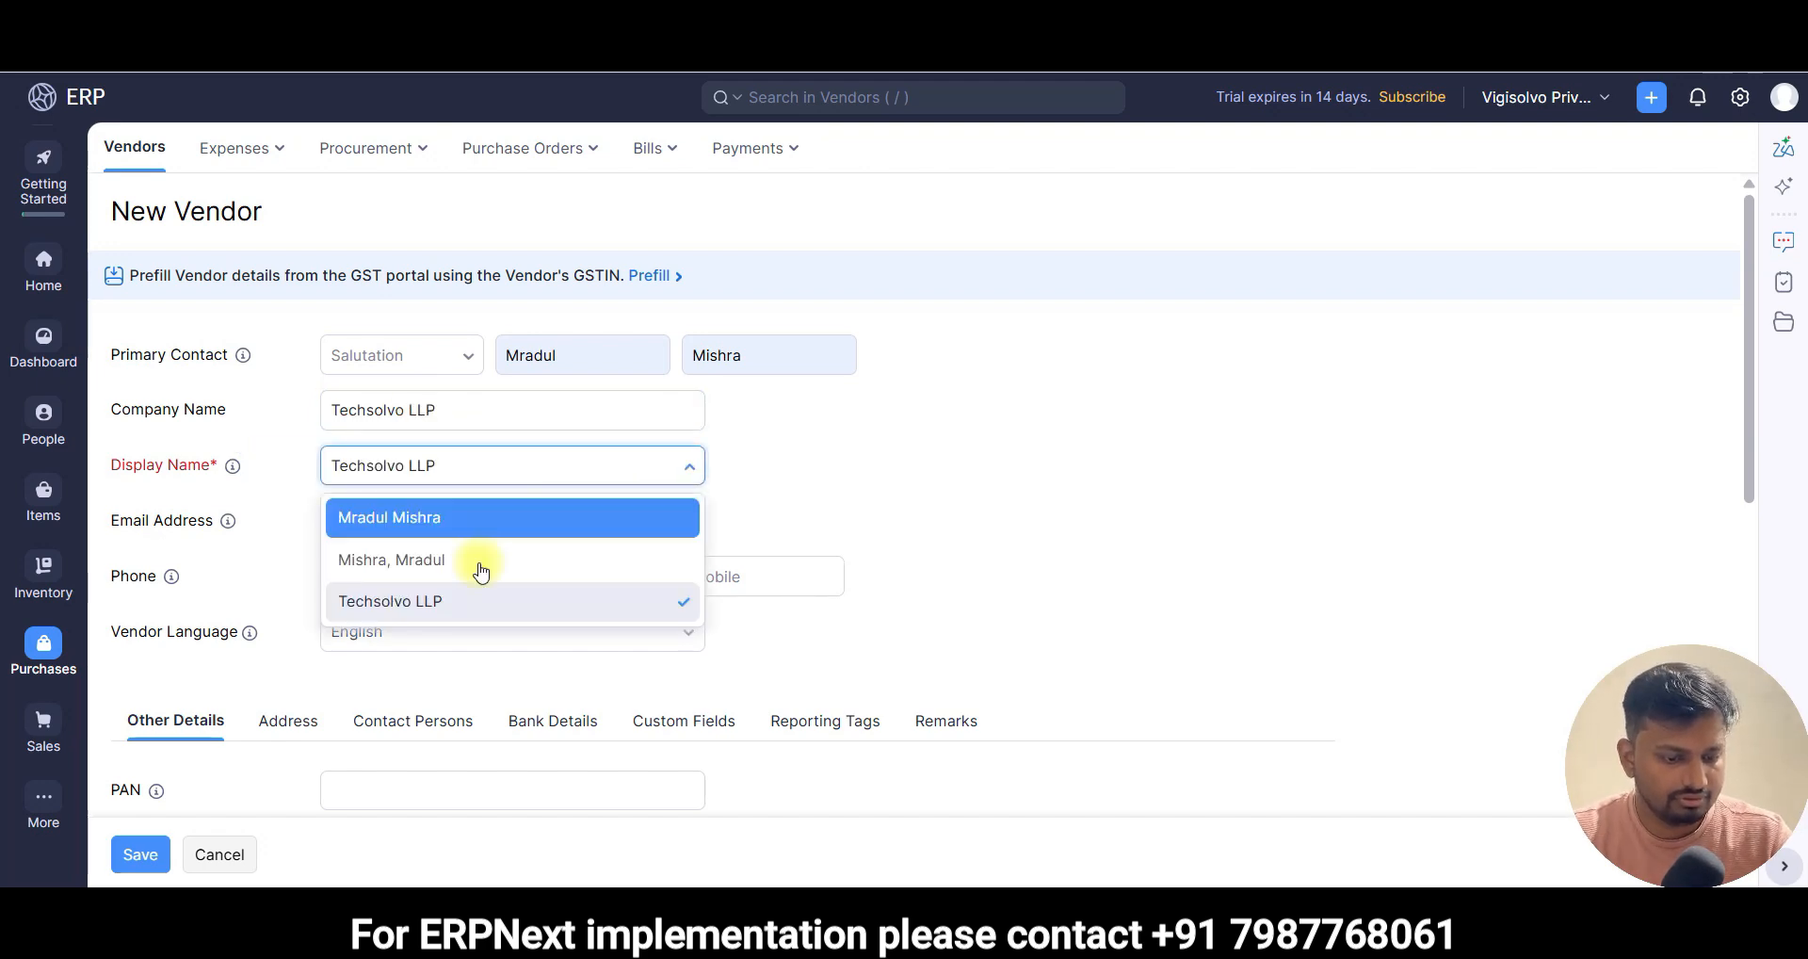
{"action": "left_click", "coordinate": [443, 599]}
{"action": "left_click", "coordinate": [439, 565]}
{"action": "scroll", "coordinate": [751, 559], "scroll_direction": "down", "scroll_amount": 7}
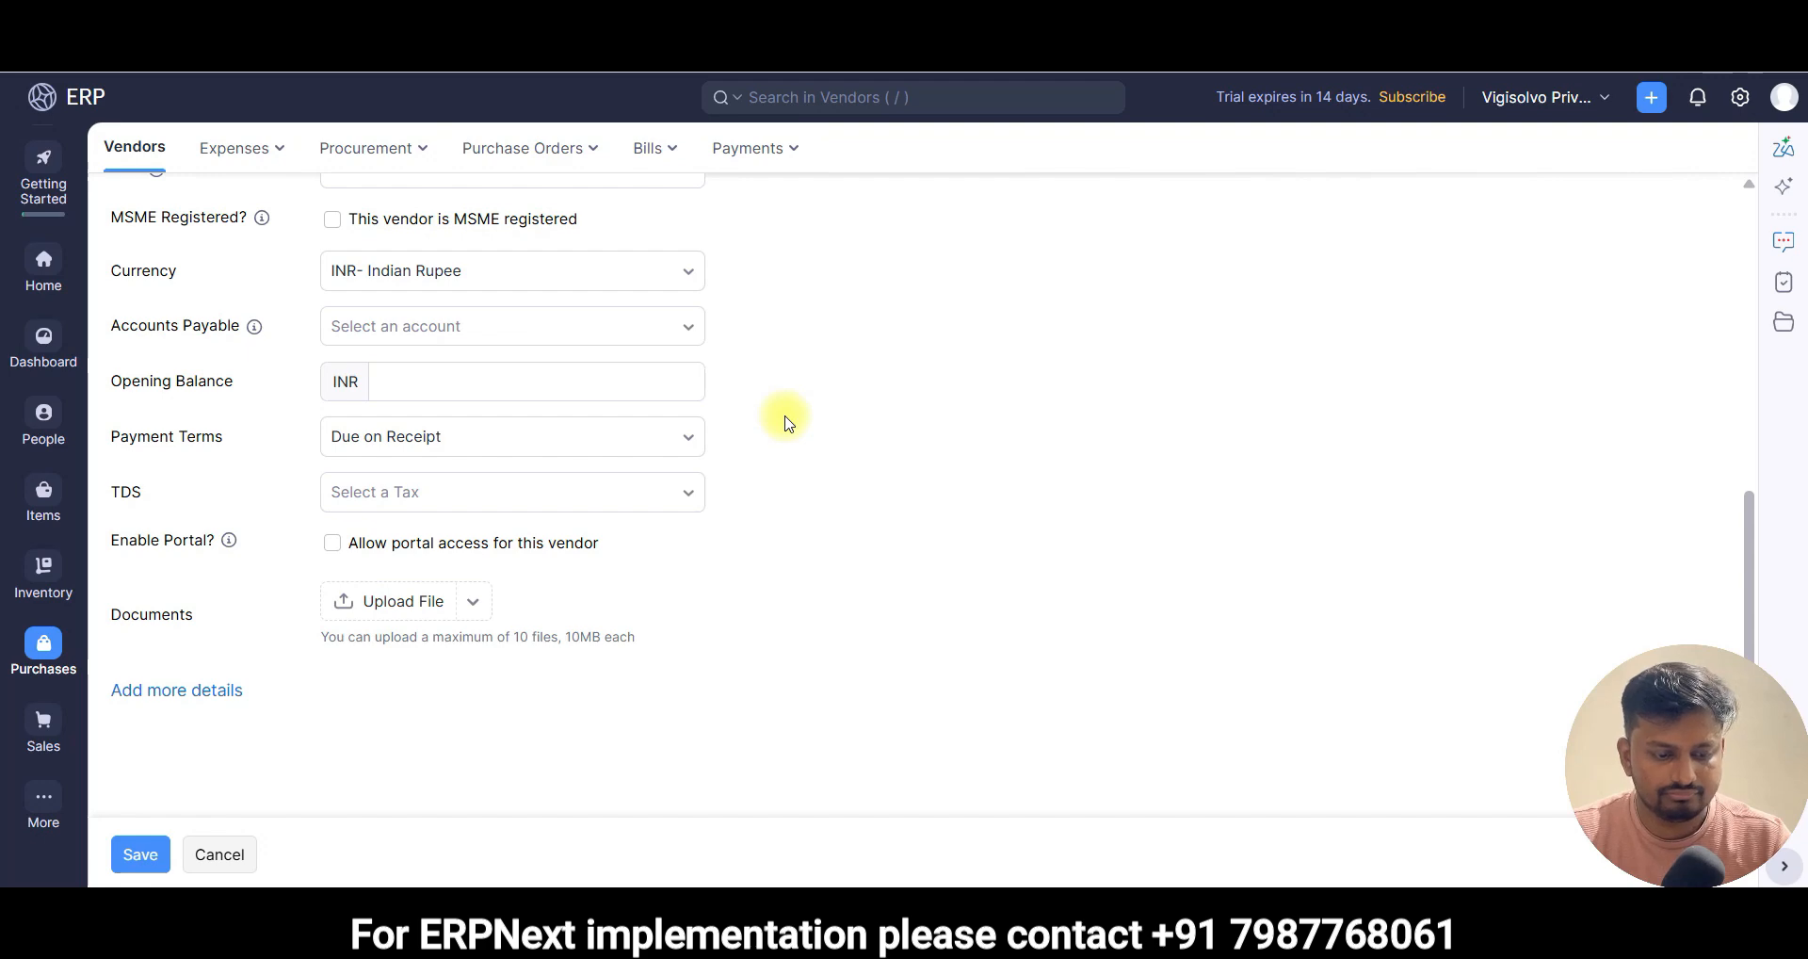
{"action": "key", "text": "ctrl+s"}
{"action": "left_click", "coordinate": [854, 457]}
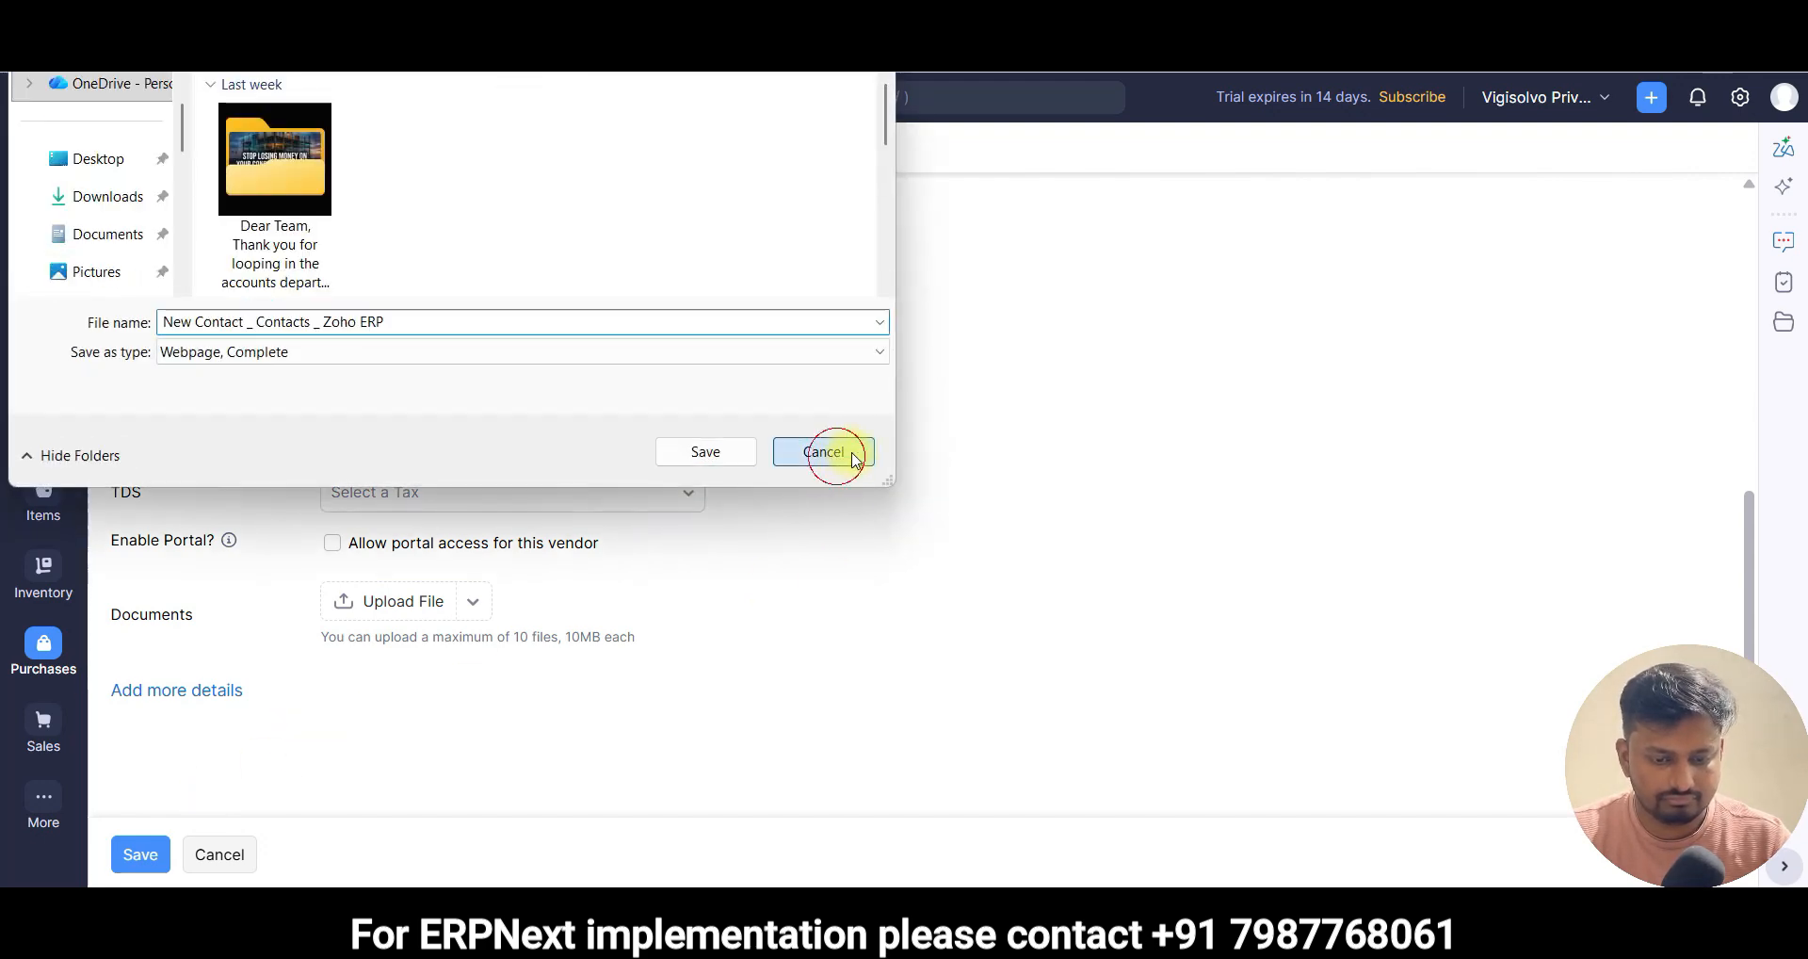
{"action": "left_click", "coordinate": [132, 853]}
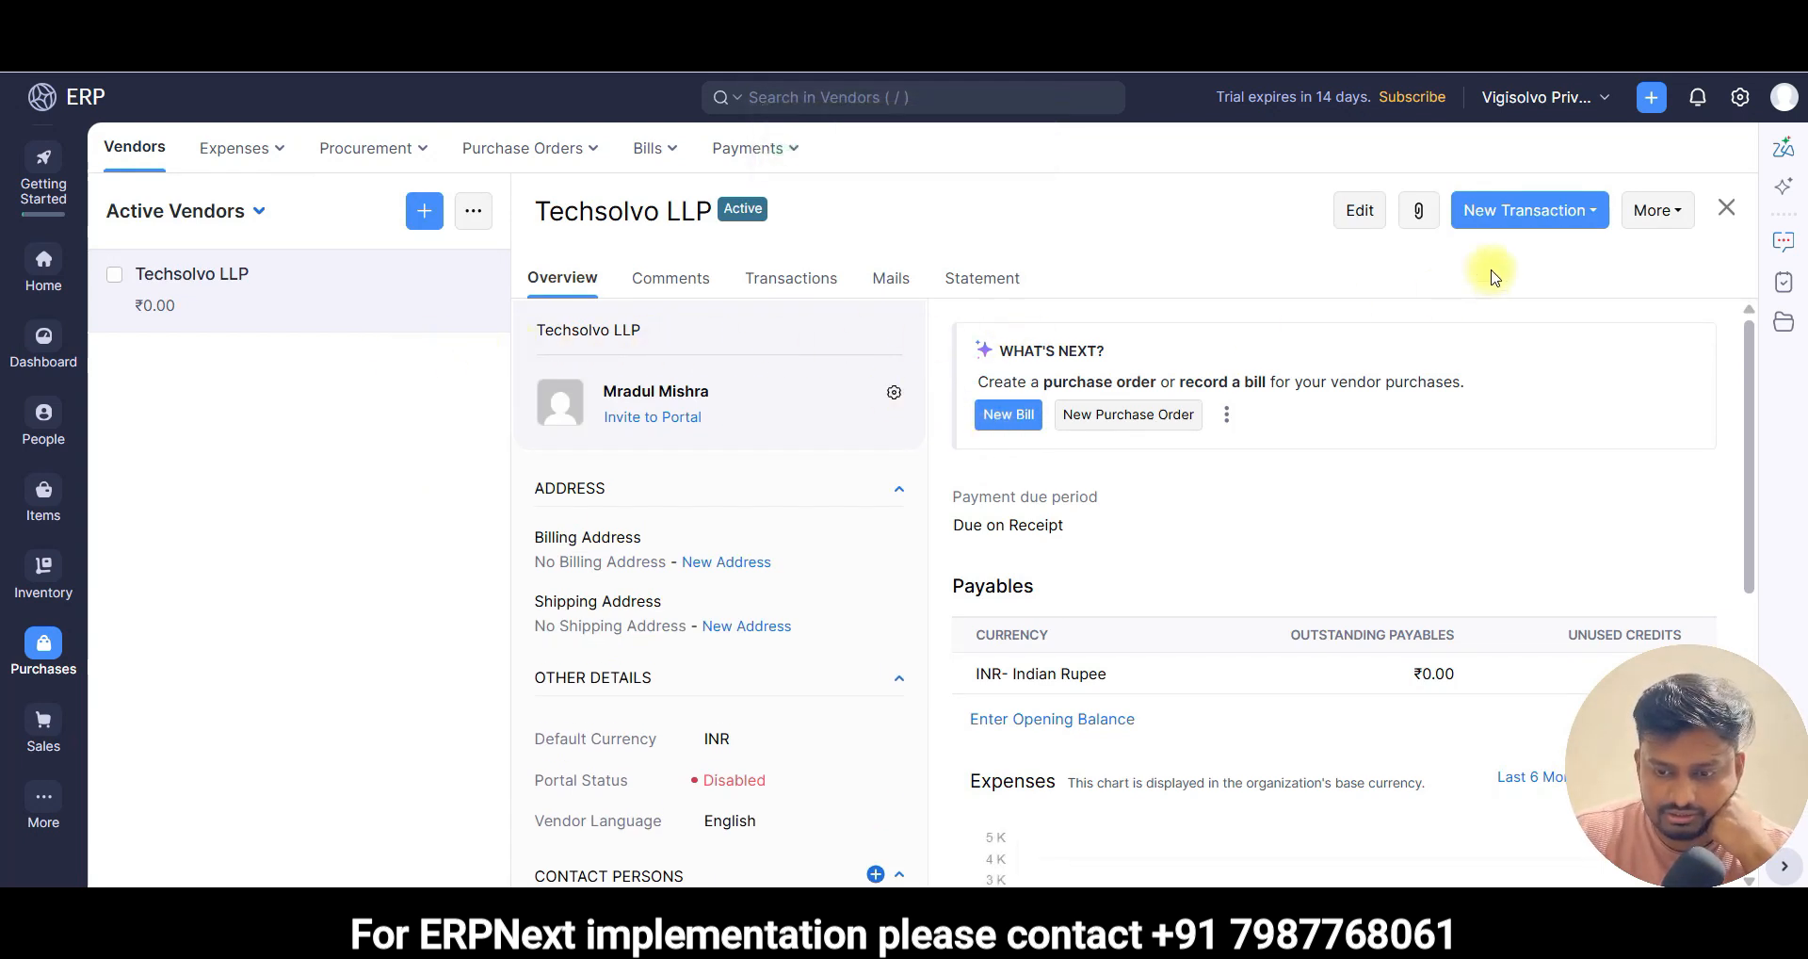
- Examine the vendor's transaction types, the procurement and purchase order options, and how the purchase request workflow operates
{"action": "left_click", "coordinate": [1551, 227]}
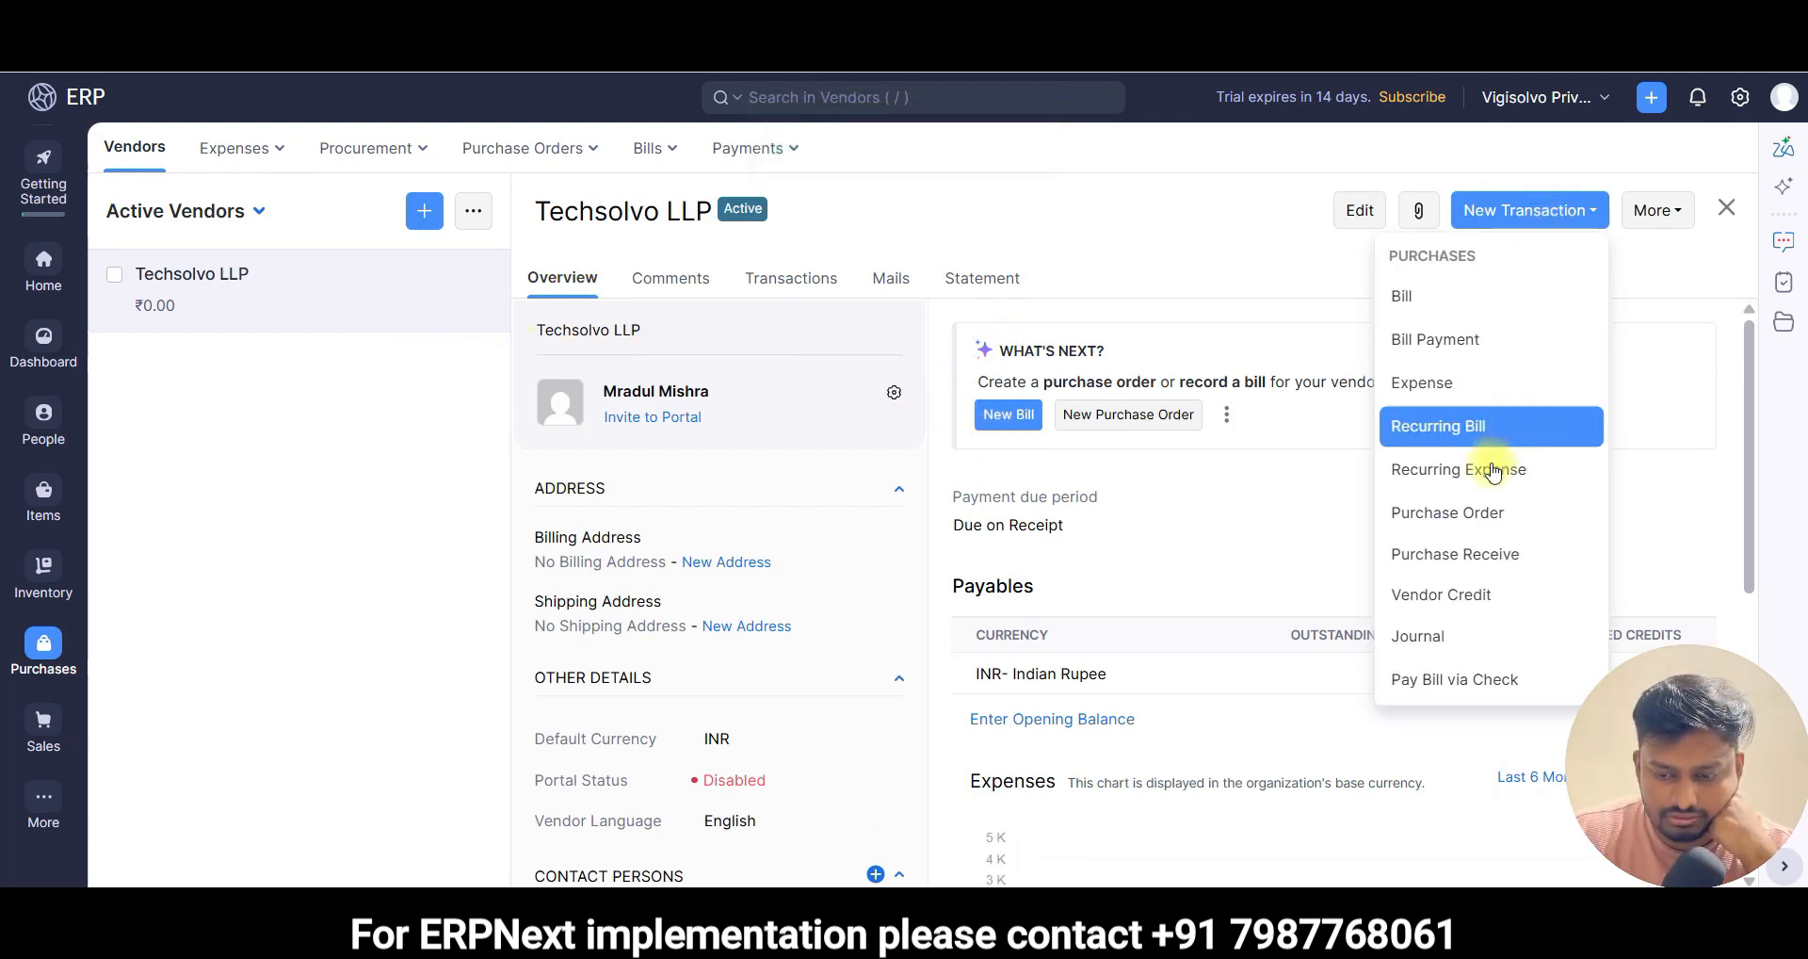
{"action": "left_click", "coordinate": [61, 659]}
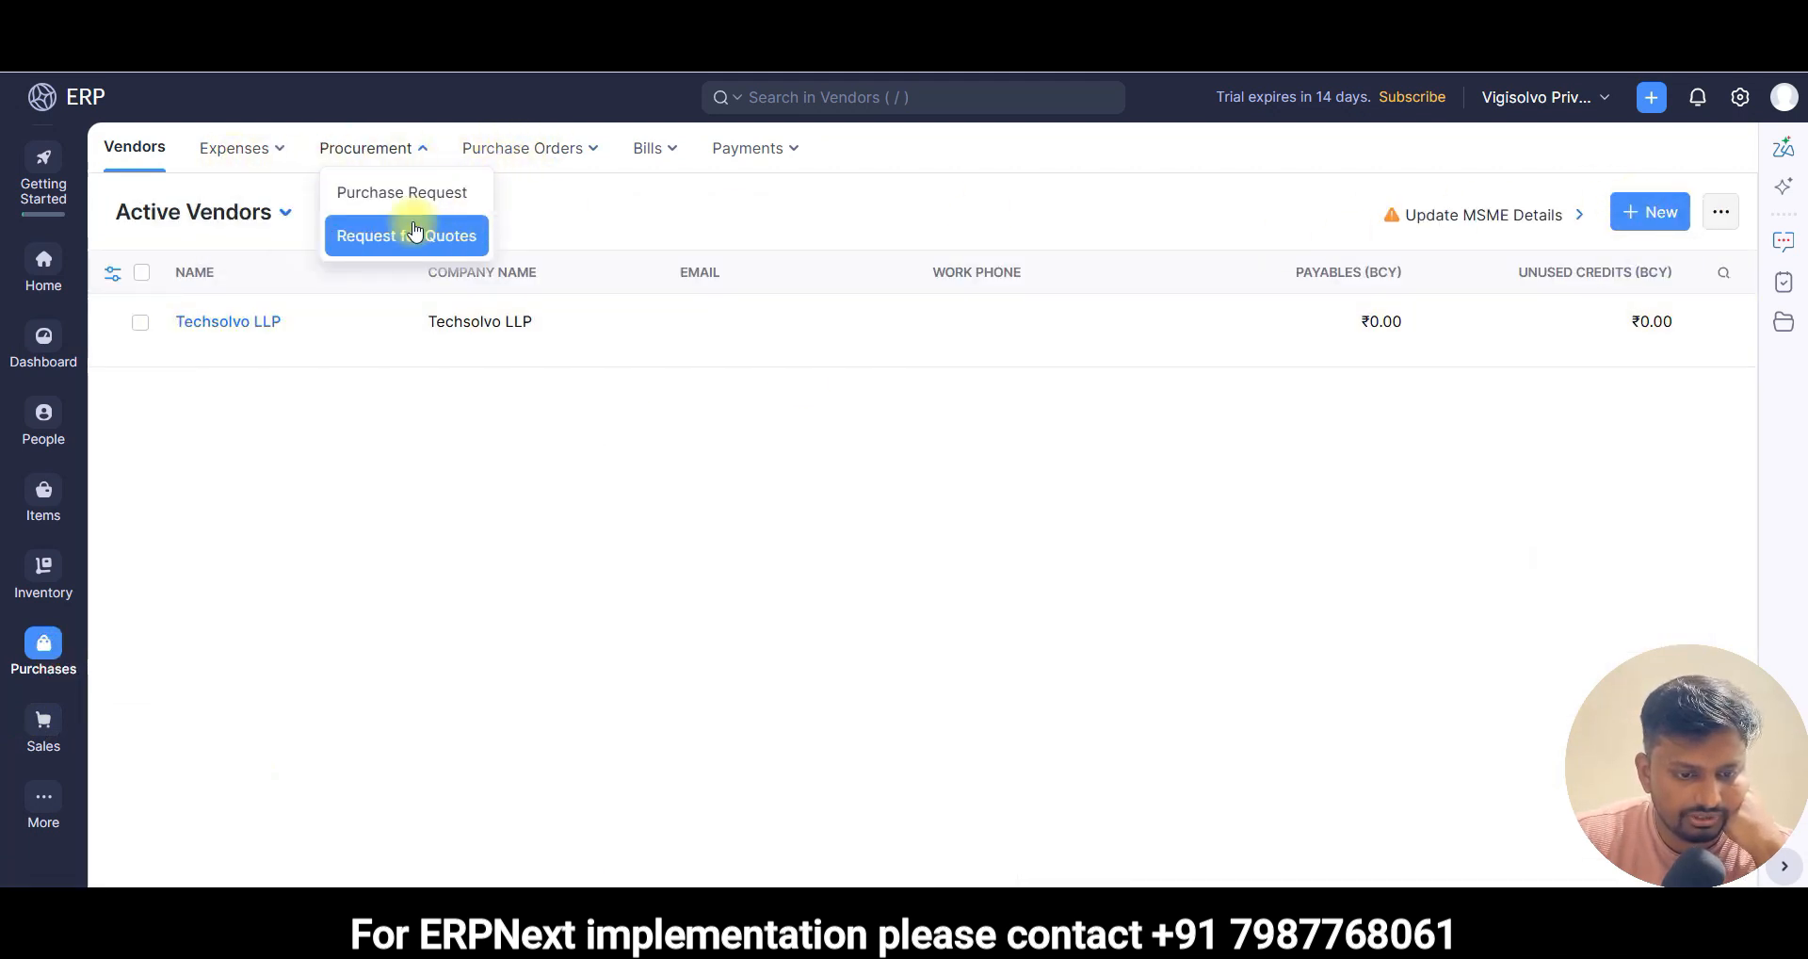
{"action": "mouse_move", "coordinate": [557, 161]}
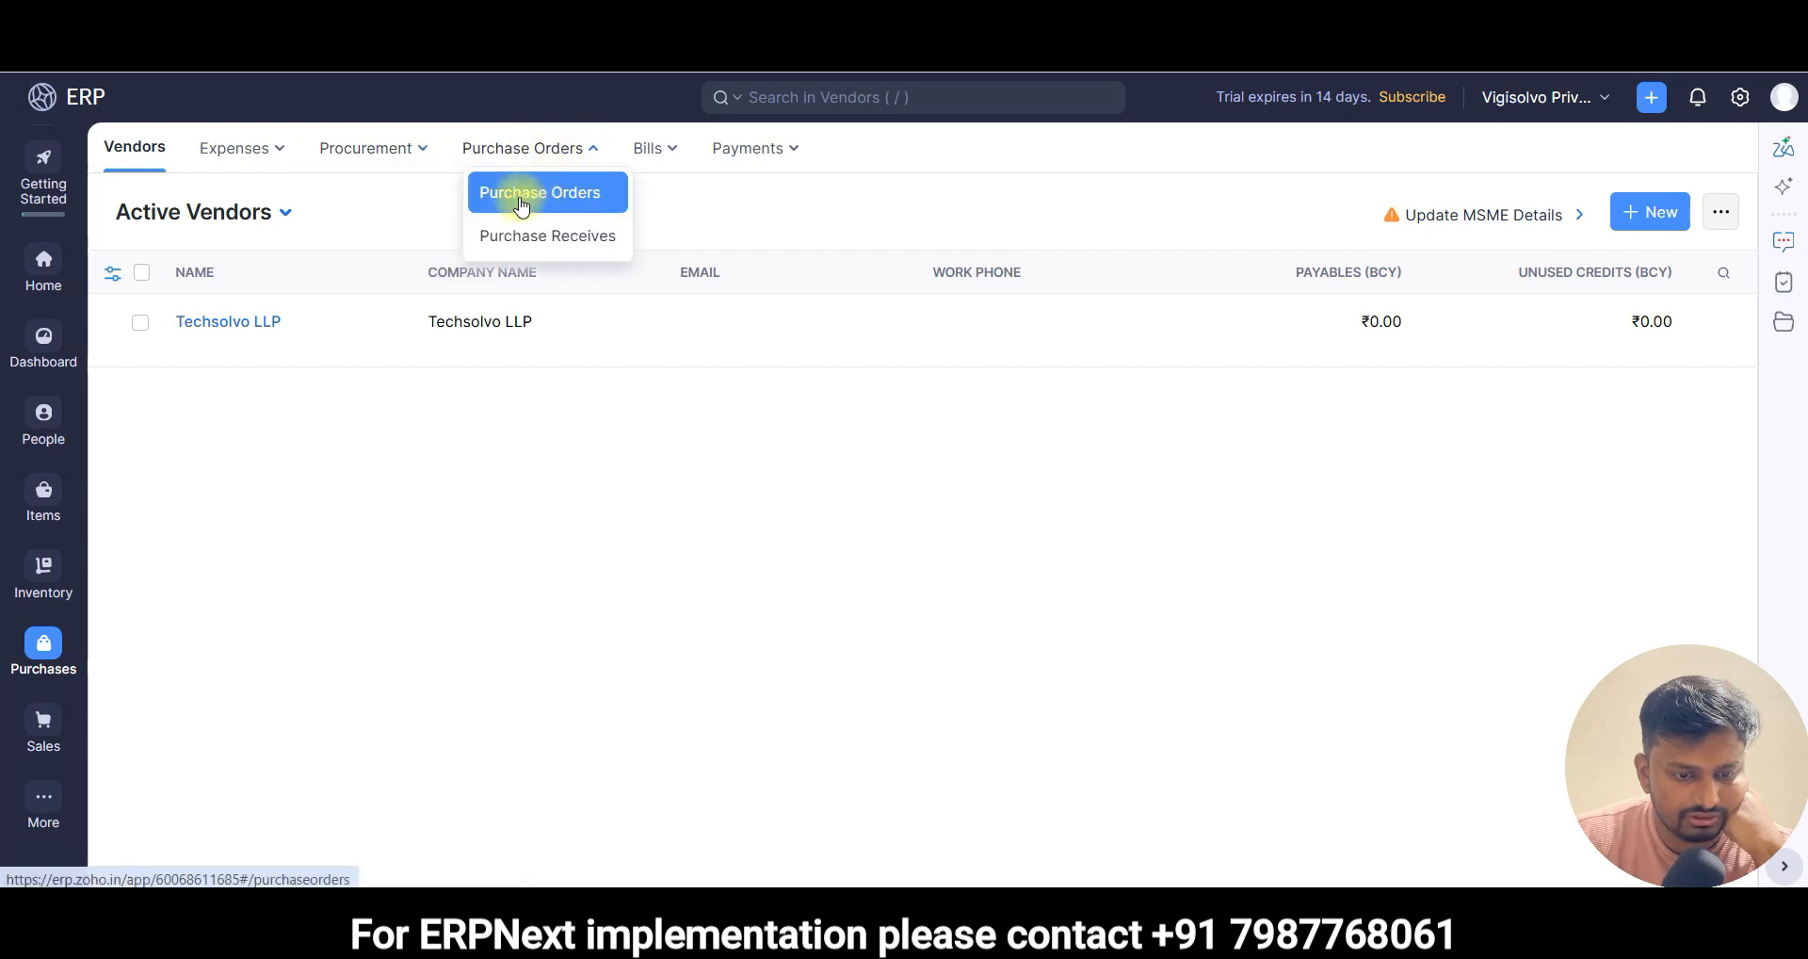
{"action": "mouse_move", "coordinate": [418, 149]}
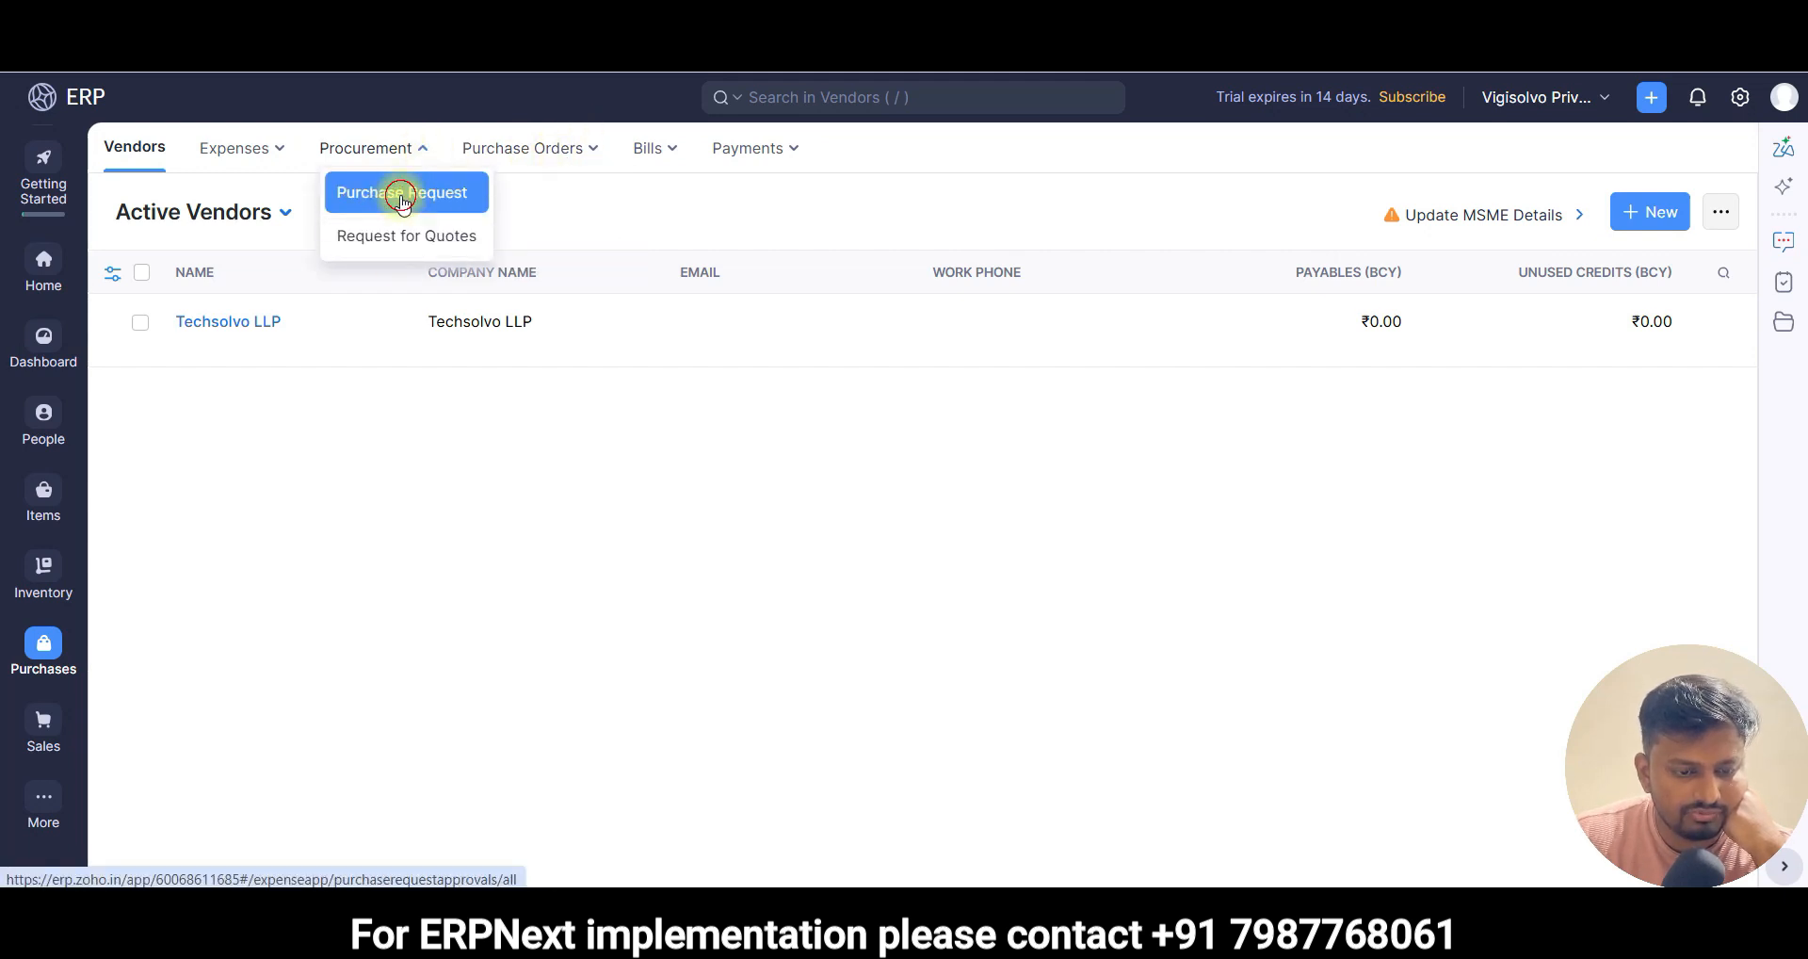
{"action": "left_click", "coordinate": [400, 191]}
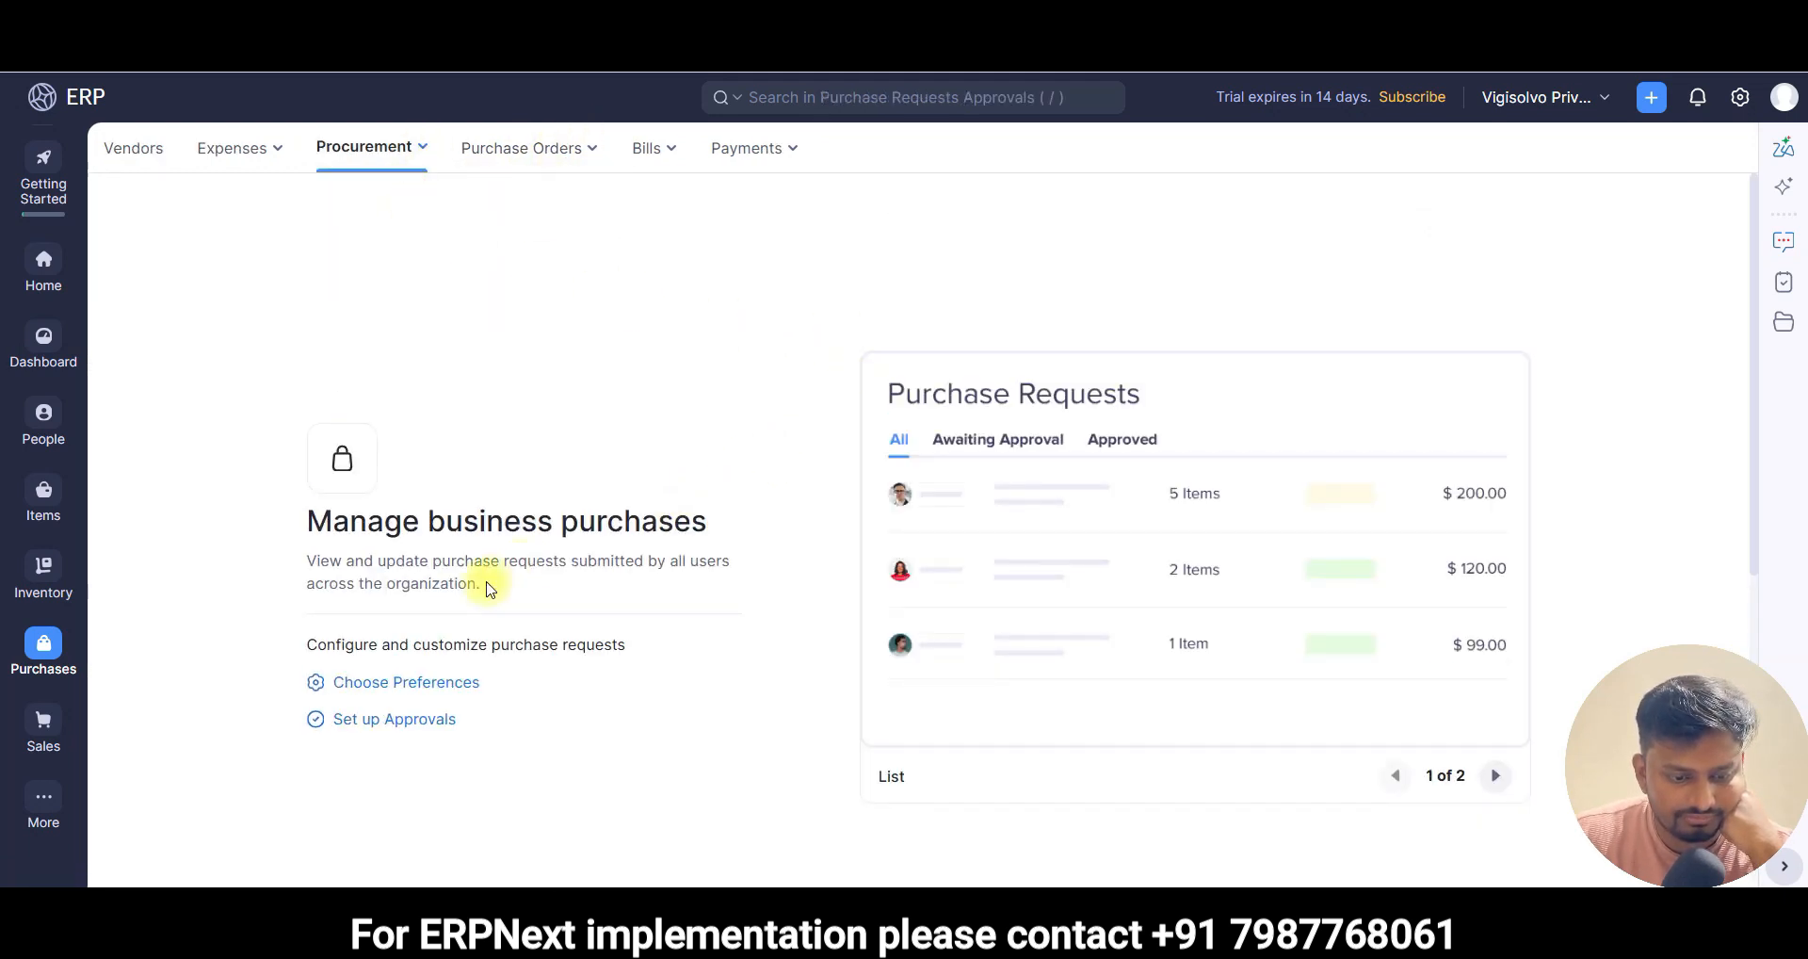
{"action": "scroll", "coordinate": [405, 636], "scroll_direction": "down", "scroll_amount": 5}
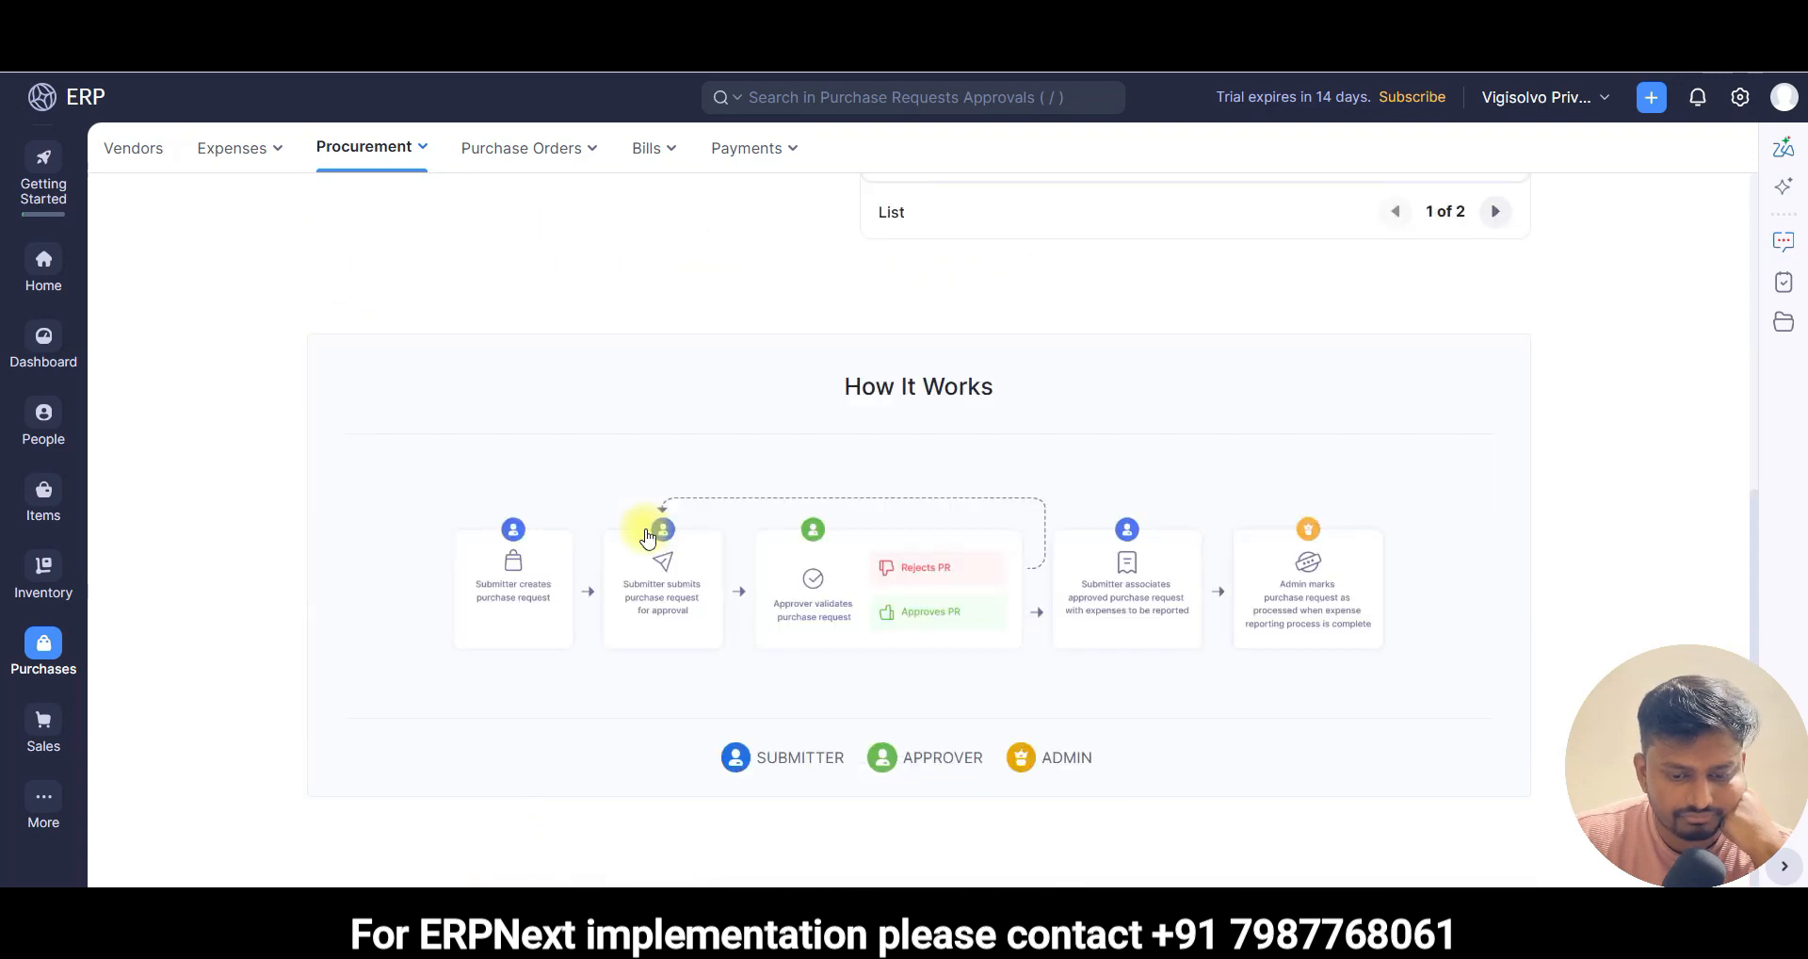
{"action": "scroll", "coordinate": [816, 421], "scroll_direction": "up", "scroll_amount": 5}
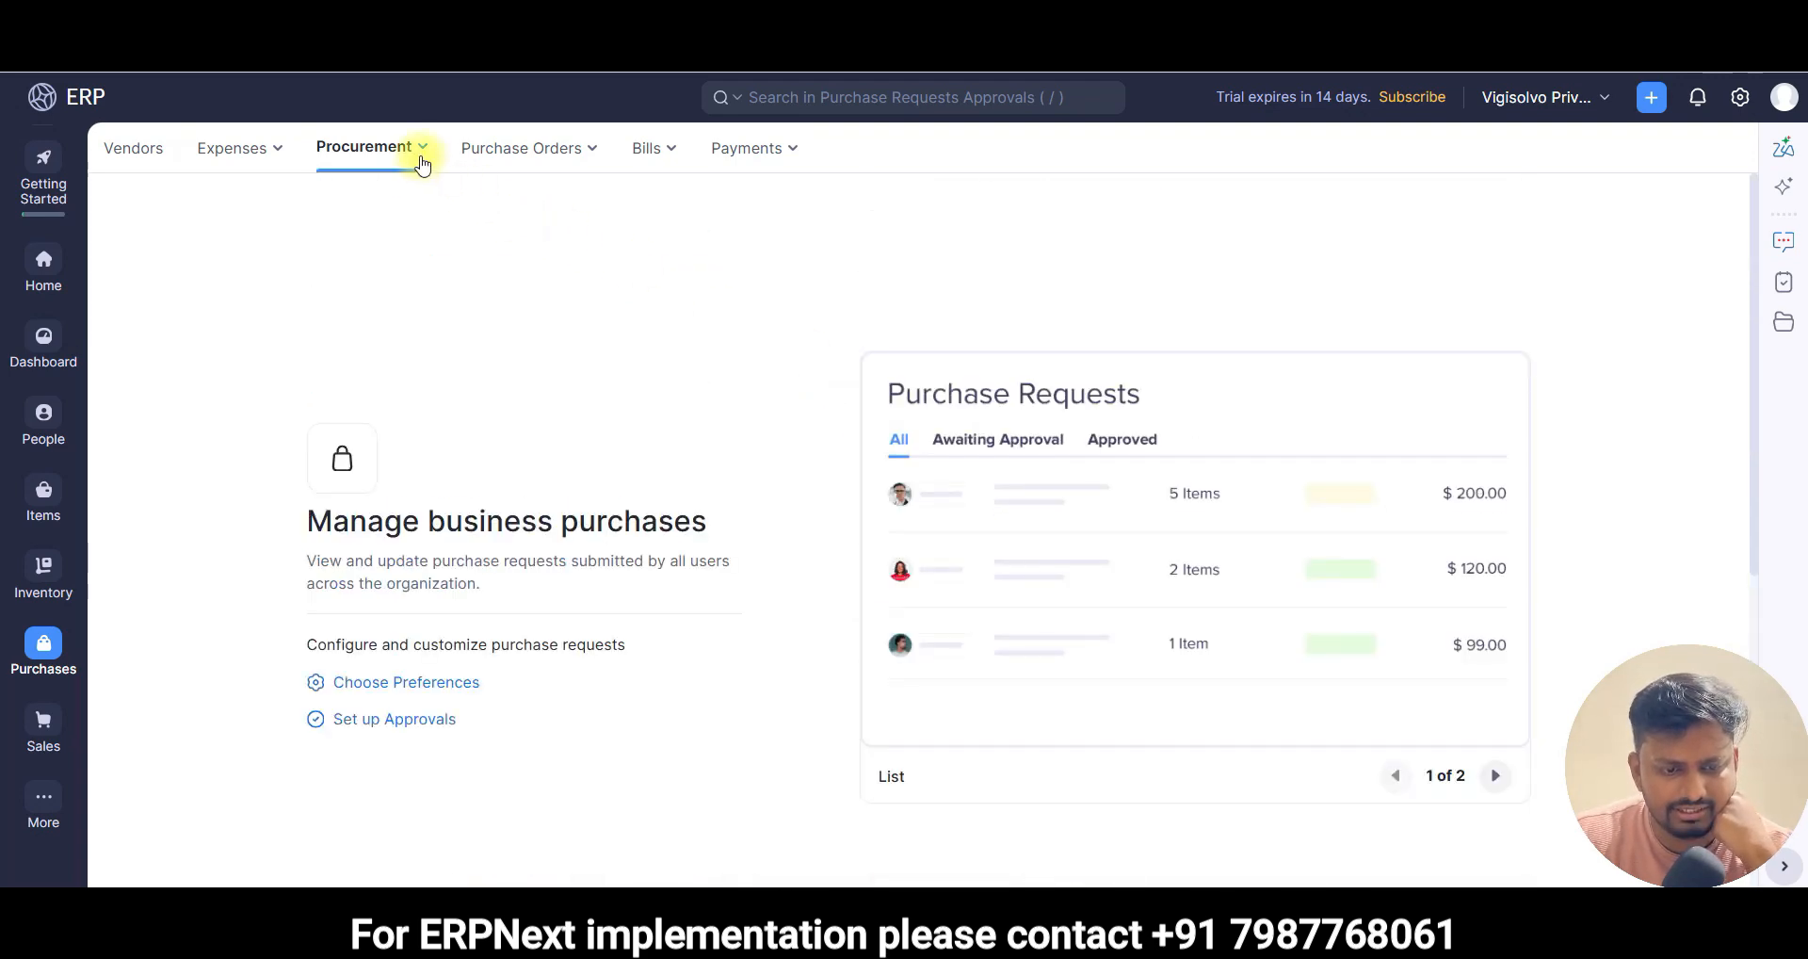
- Create a request for quote titled with the contact's name, described as "Want to buy nut bolts from your factory", and save its basic details
{"action": "left_click", "coordinate": [403, 236]}
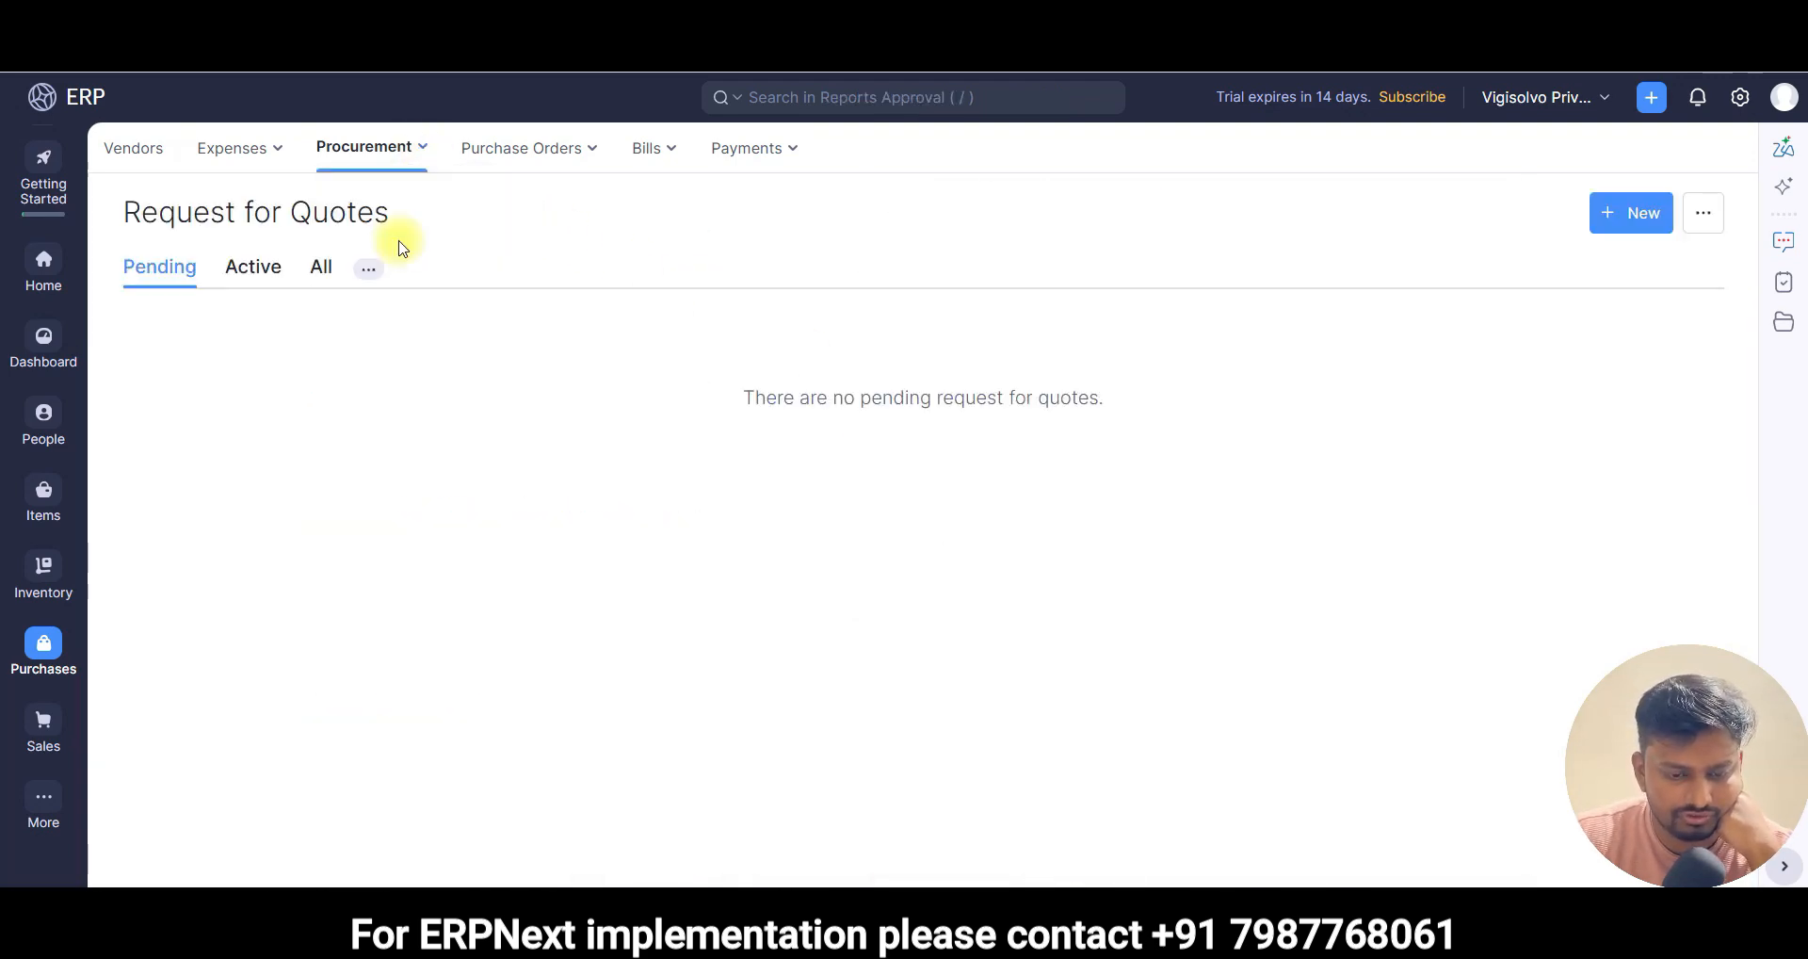
{"action": "left_click", "coordinate": [1620, 213]}
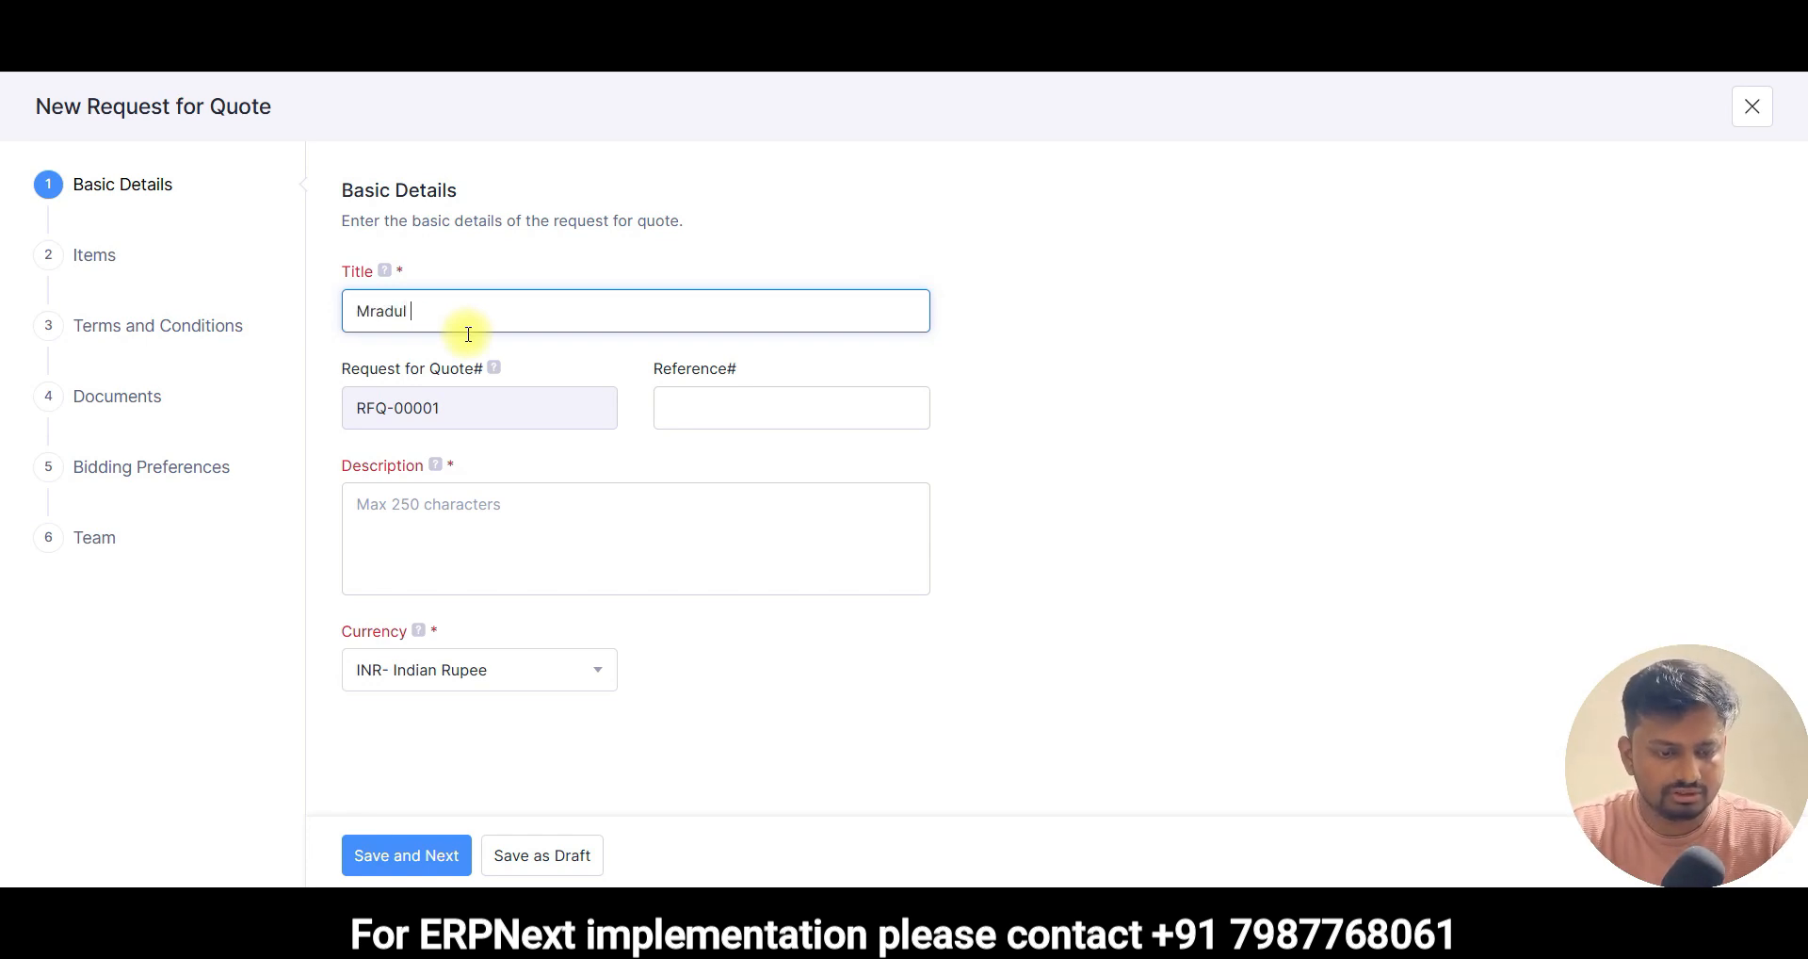
{"action": "type", "text": "a"}
{"action": "key", "text": "Tab"}
{"action": "key", "text": "Tab"}
{"action": "key", "text": "Tab"}
{"action": "key", "text": "Tab"}
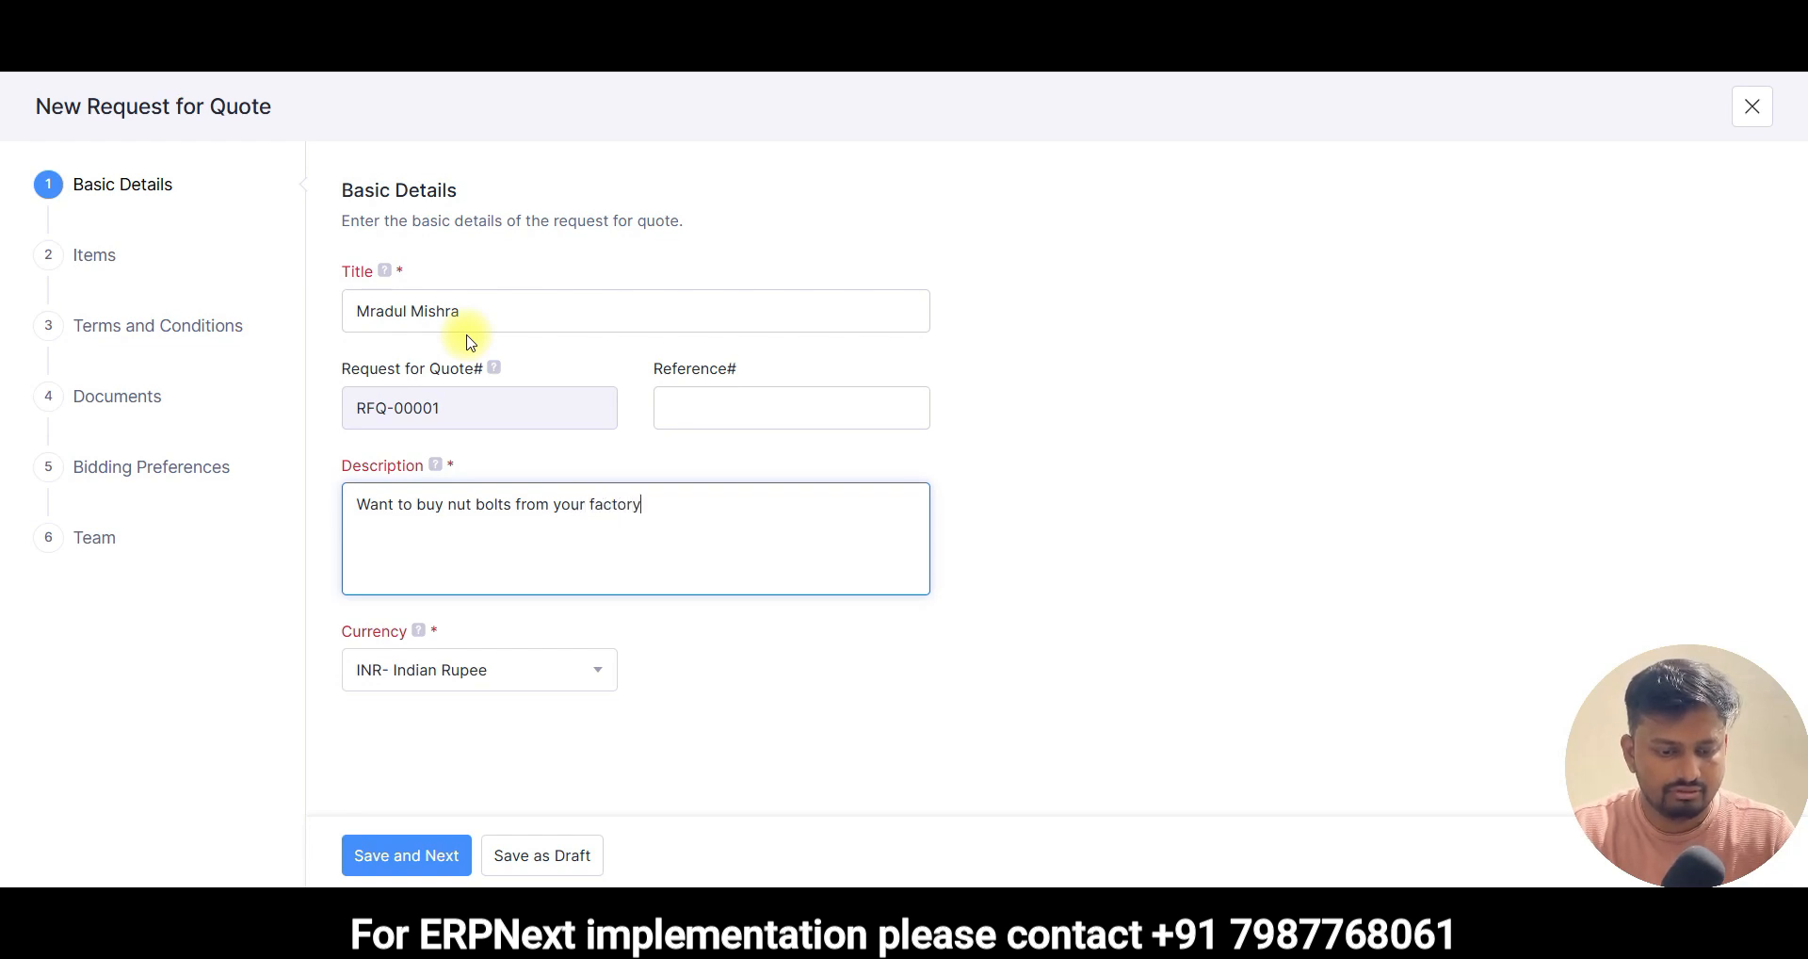
{"action": "left_click", "coordinate": [439, 854]}
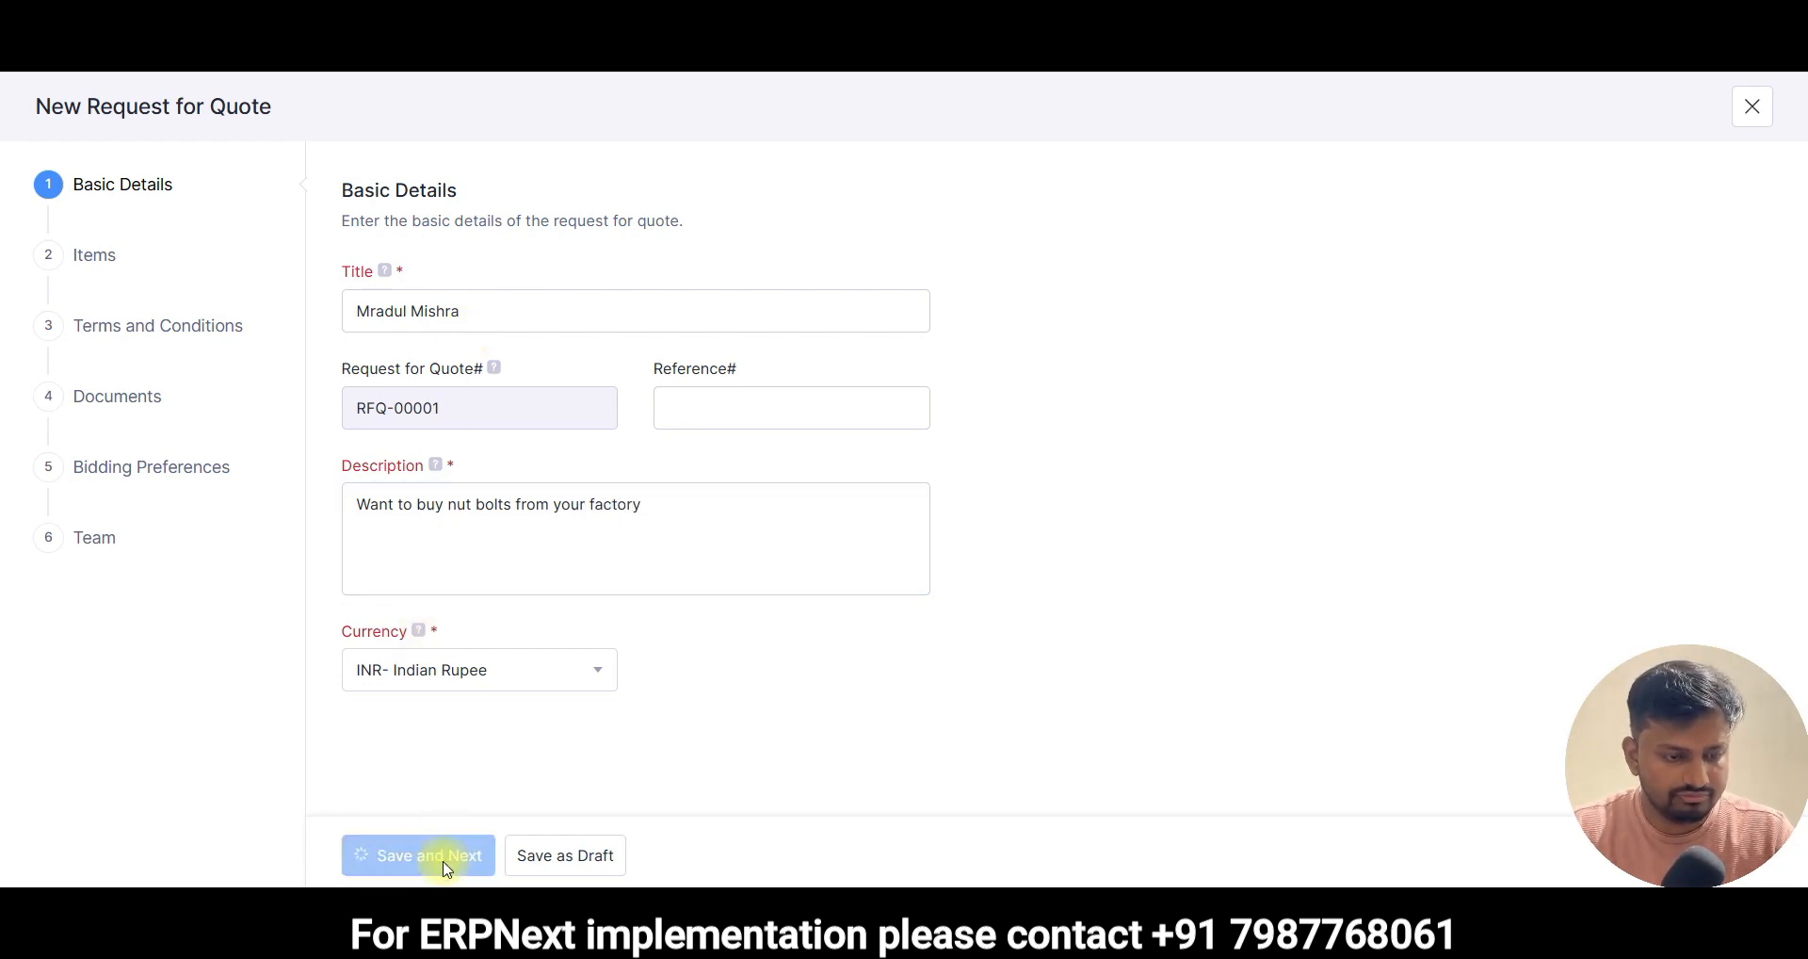
- Check the approved purchase request items, then start a new item for M10 × 50mm Hex Head Bolt with expected quantity 50000 pcs
{"action": "left_click", "coordinate": [962, 579]}
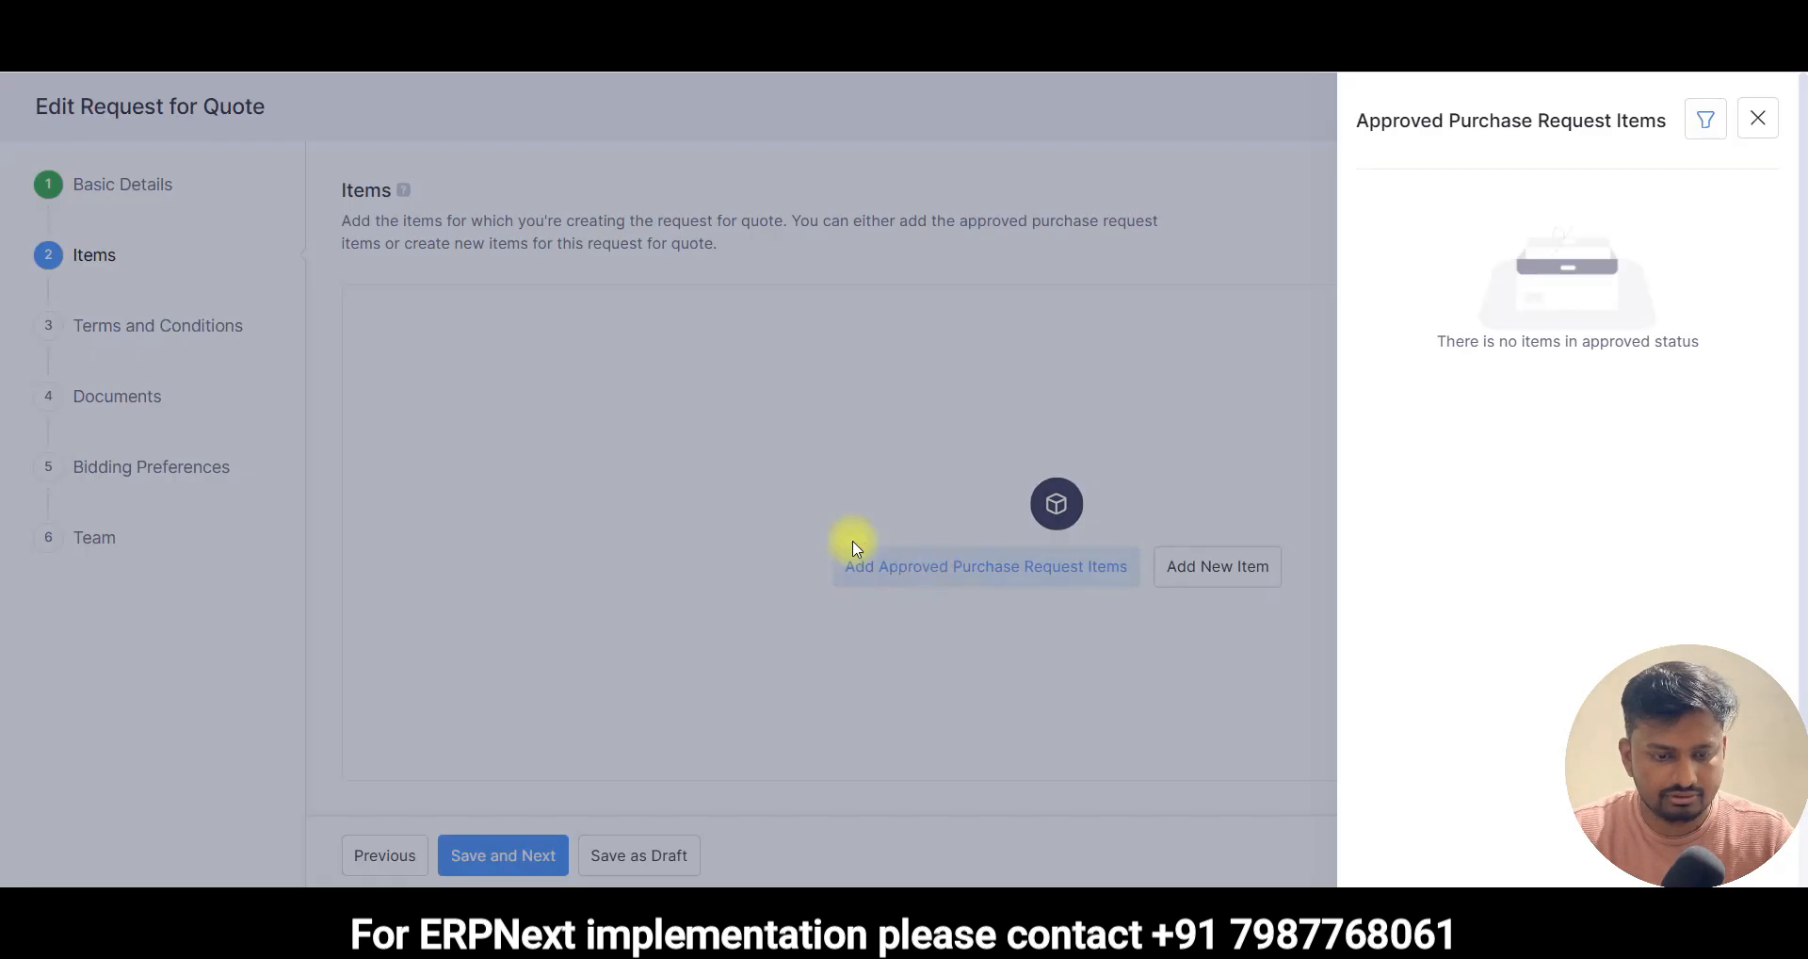
{"action": "left_click", "coordinate": [1757, 121]}
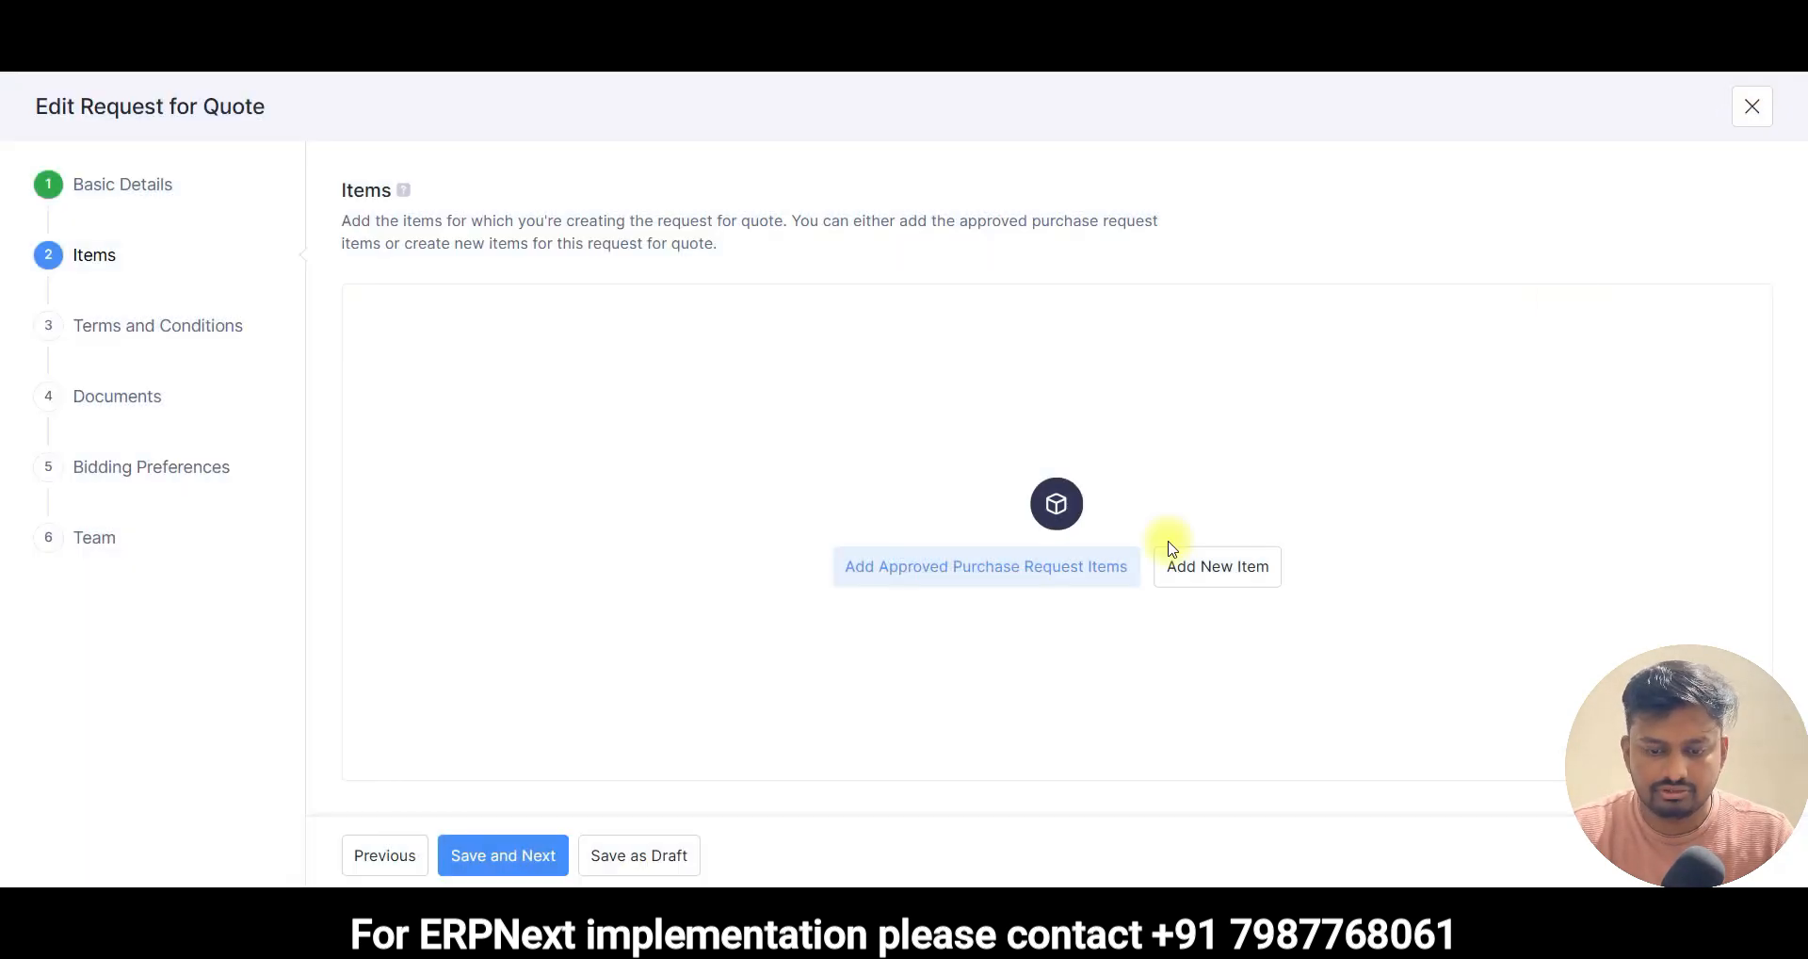
{"action": "left_click", "coordinate": [1215, 569]}
{"action": "left_click", "coordinate": [1513, 202]}
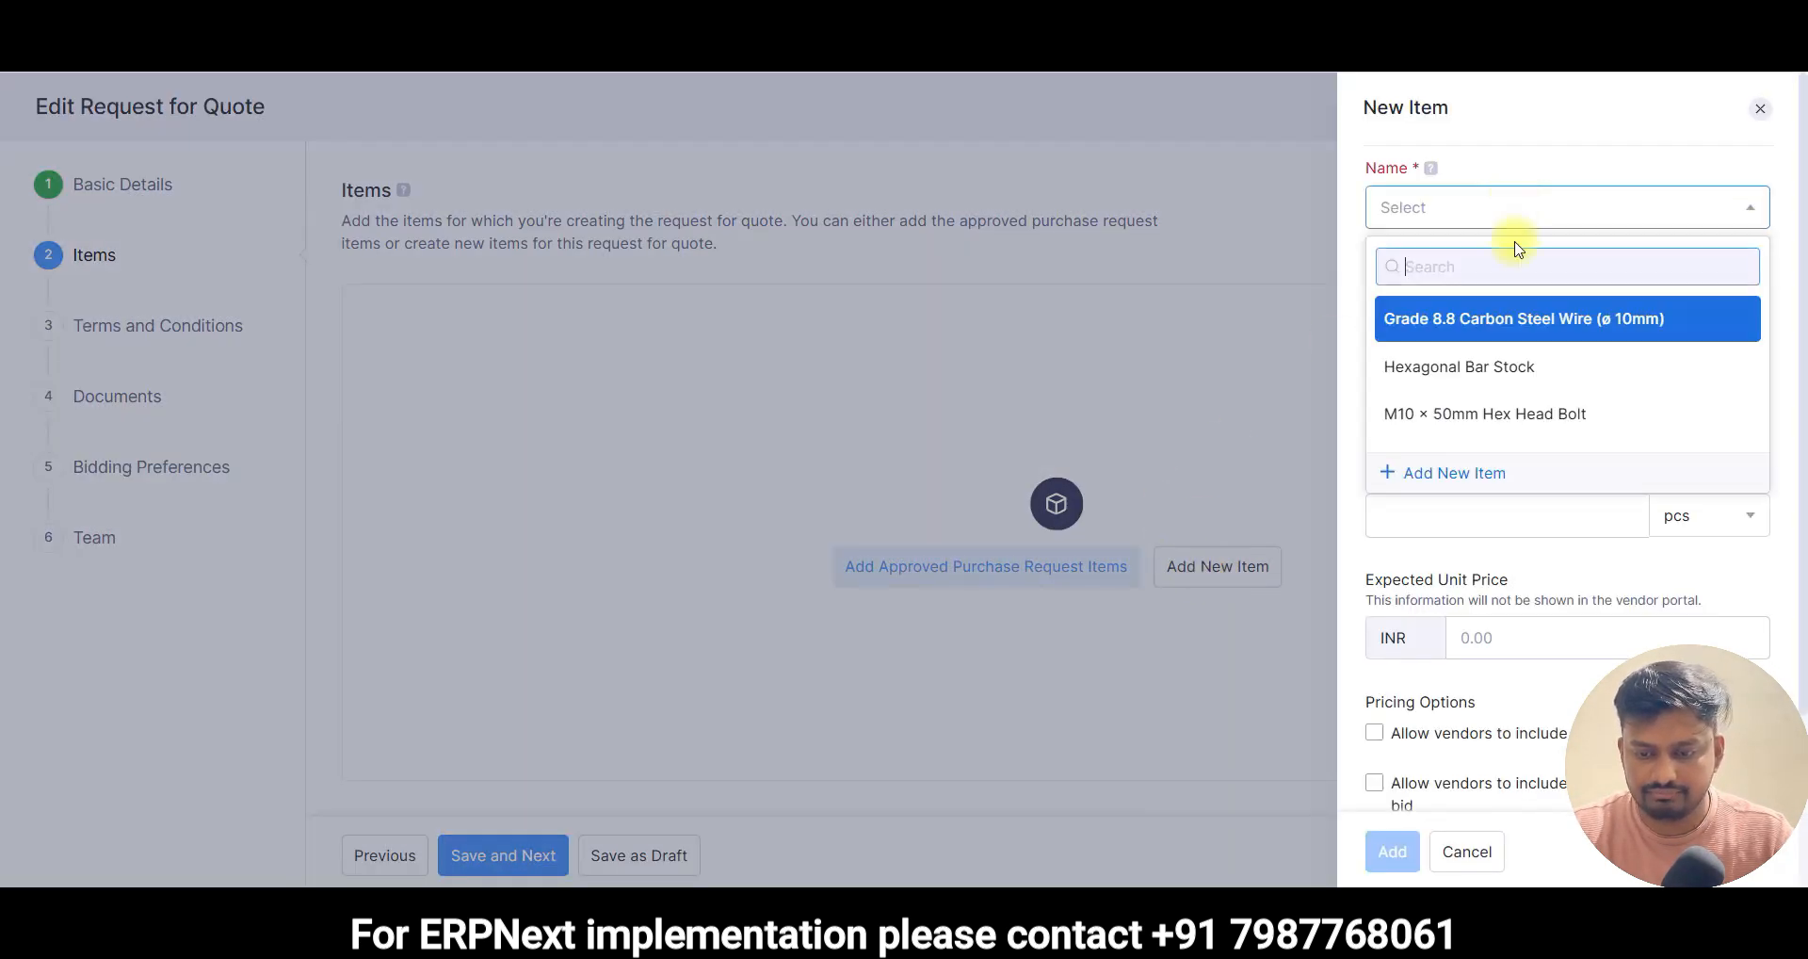
{"action": "left_click", "coordinate": [1500, 413]}
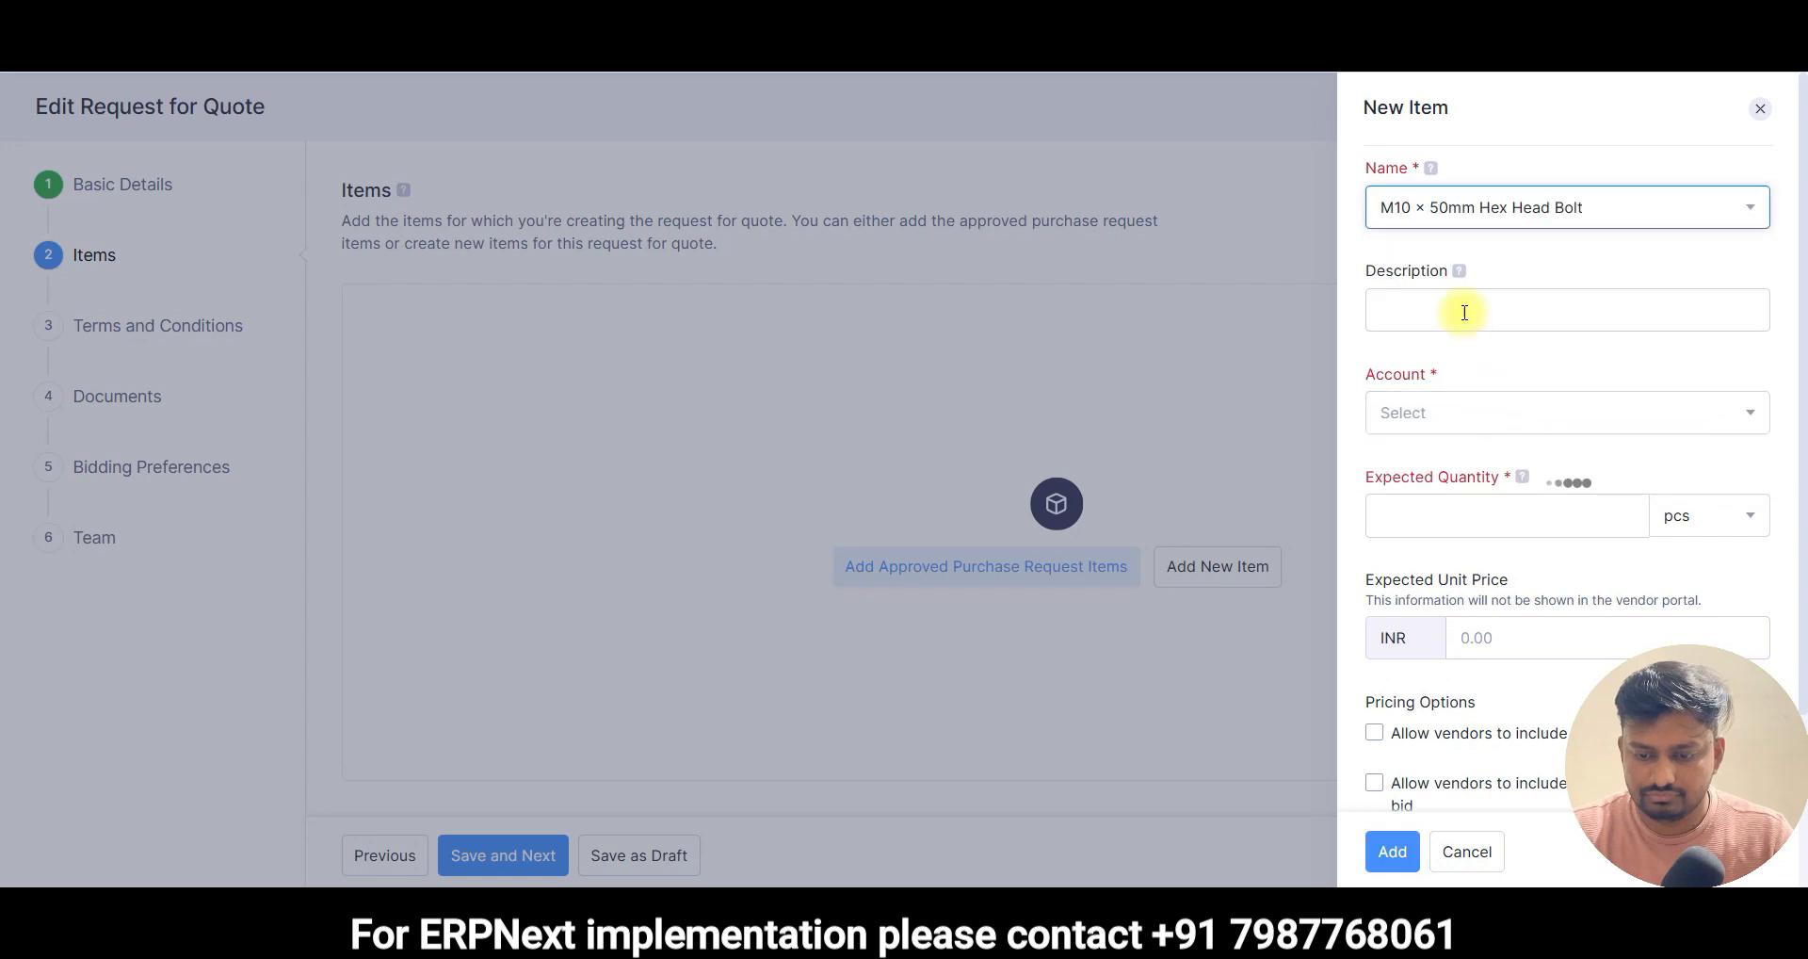
{"action": "left_click", "coordinate": [1469, 509]}
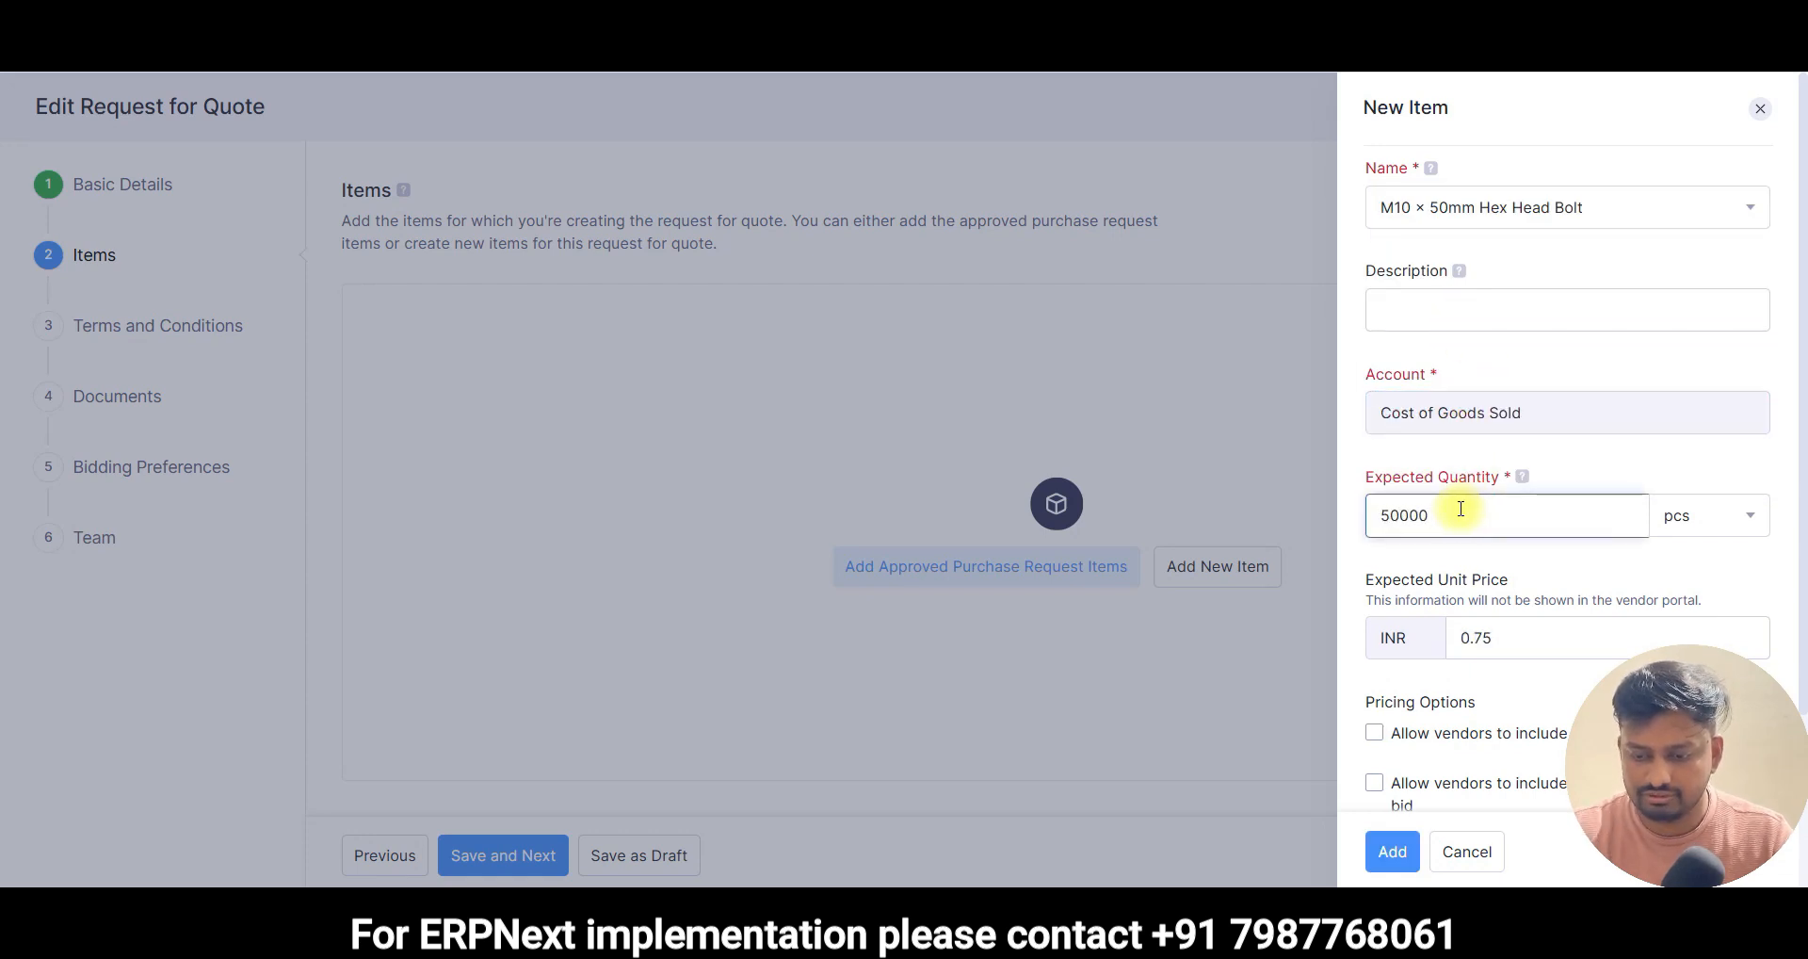
- Allow shipping and additional charges in the bids, set the expected date to 30 April 2026, and add the bolt item
{"action": "left_click", "coordinate": [1504, 588]}
{"action": "scroll", "coordinate": [1511, 586], "scroll_direction": "down", "scroll_amount": 3}
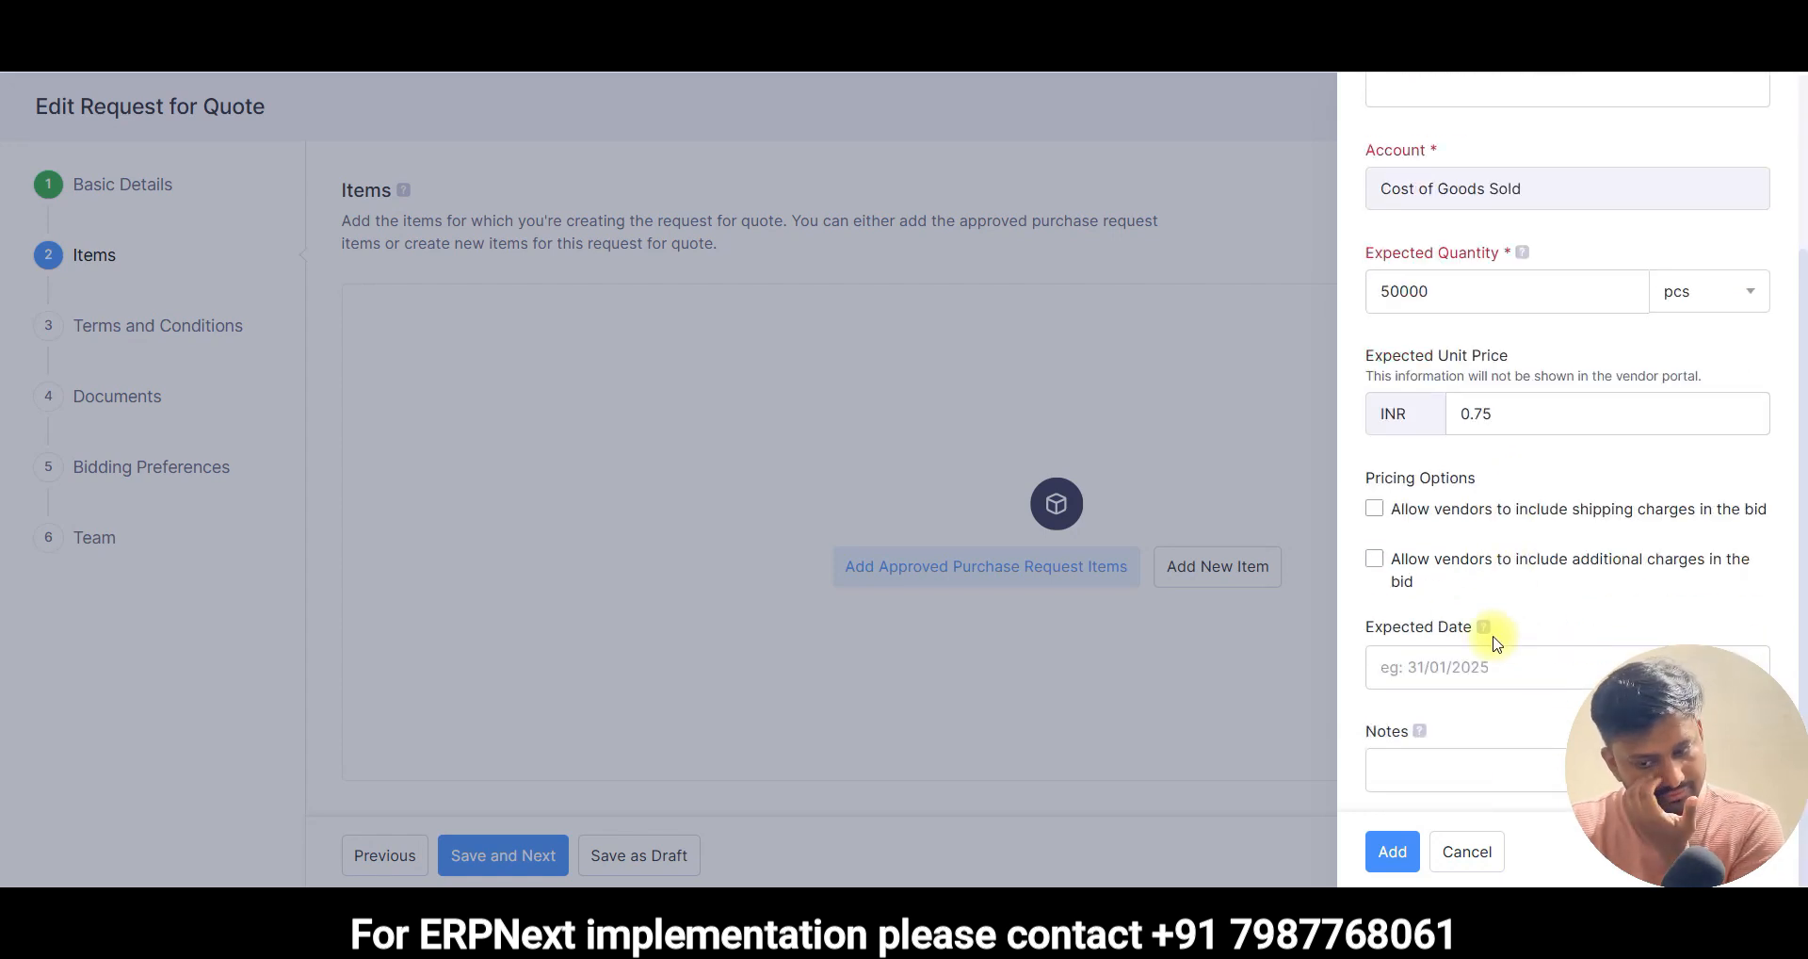
{"action": "left_click", "coordinate": [1442, 512]}
{"action": "left_click", "coordinate": [1432, 577]}
{"action": "left_click", "coordinate": [1476, 660]}
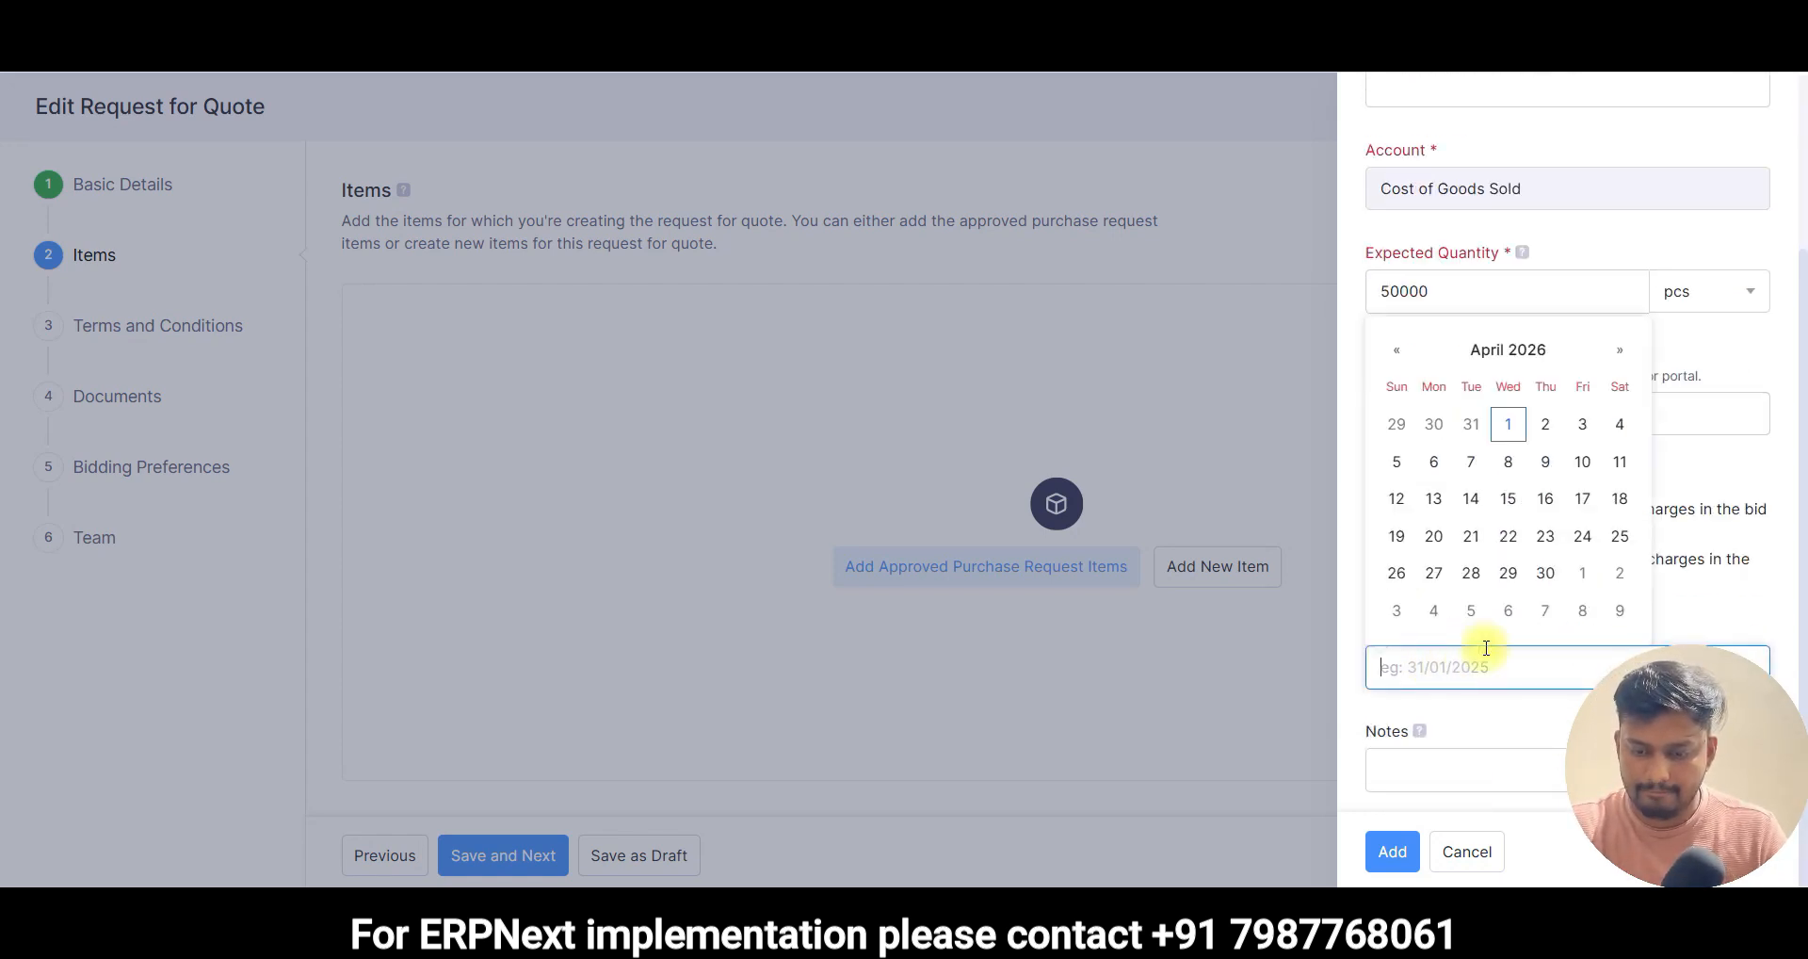
{"action": "left_click", "coordinate": [1545, 567]}
{"action": "left_click", "coordinate": [1390, 851]}
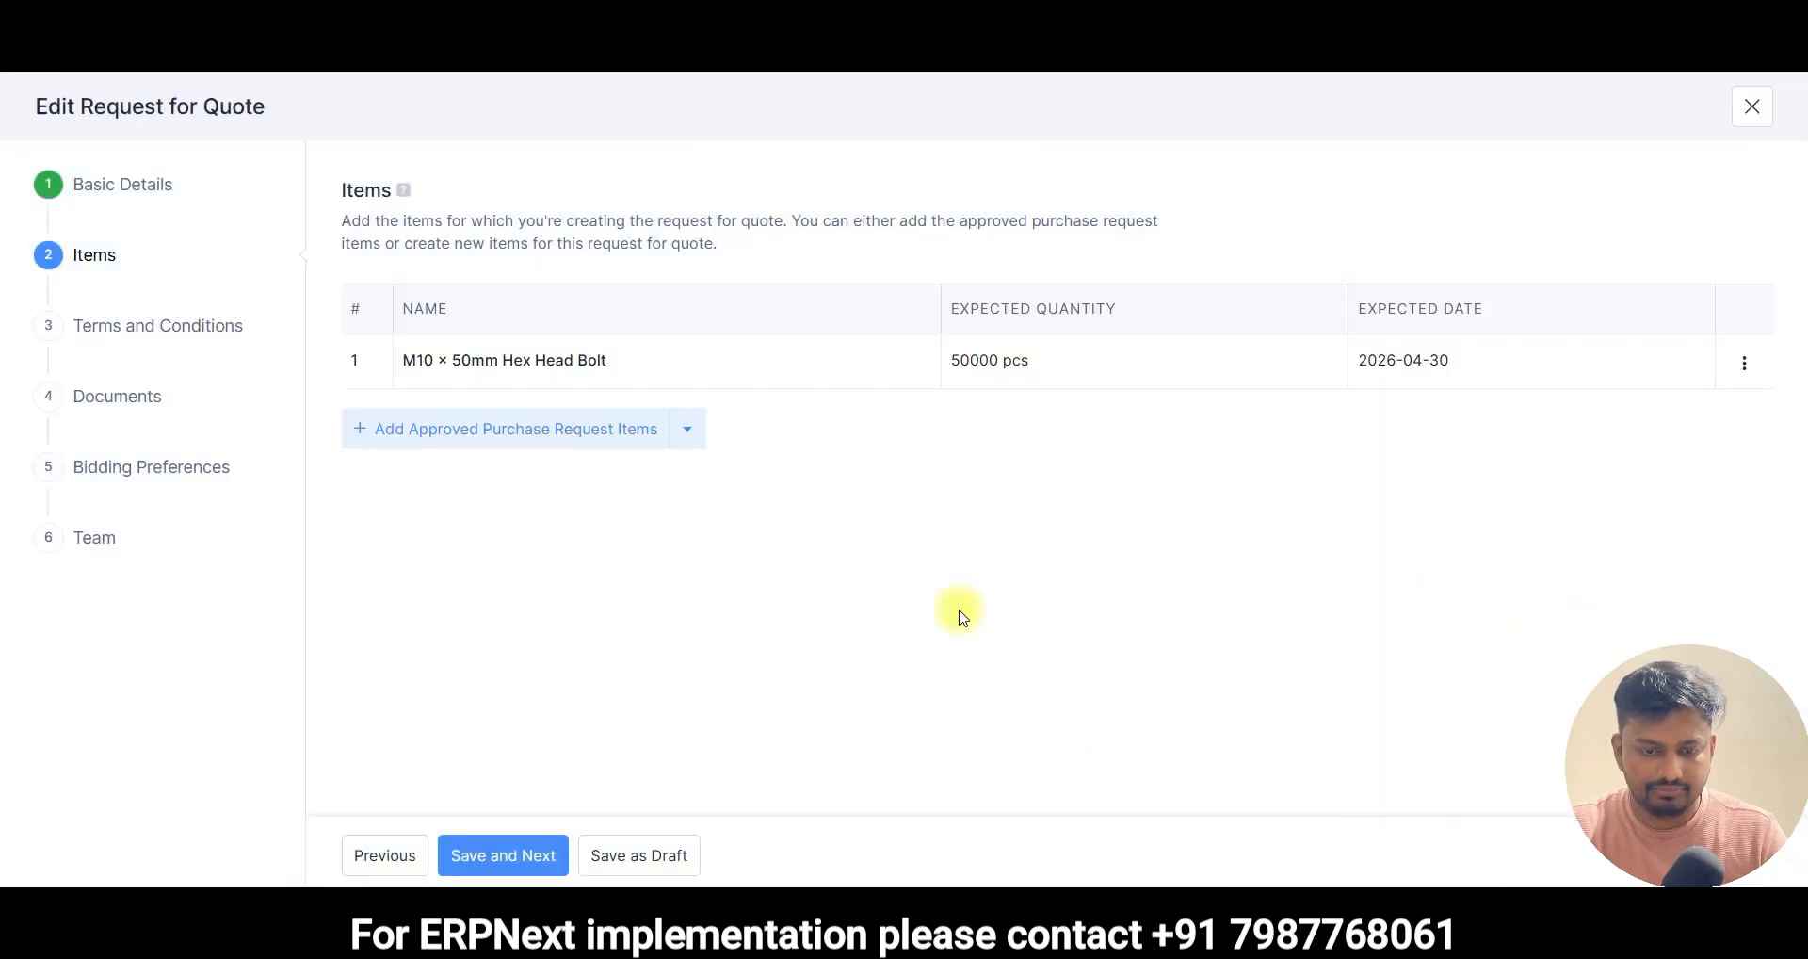
- Save the items, enter a first term stating that payment would be made on delivery, and continue past the documents without attachments
{"action": "left_click", "coordinate": [518, 854]}
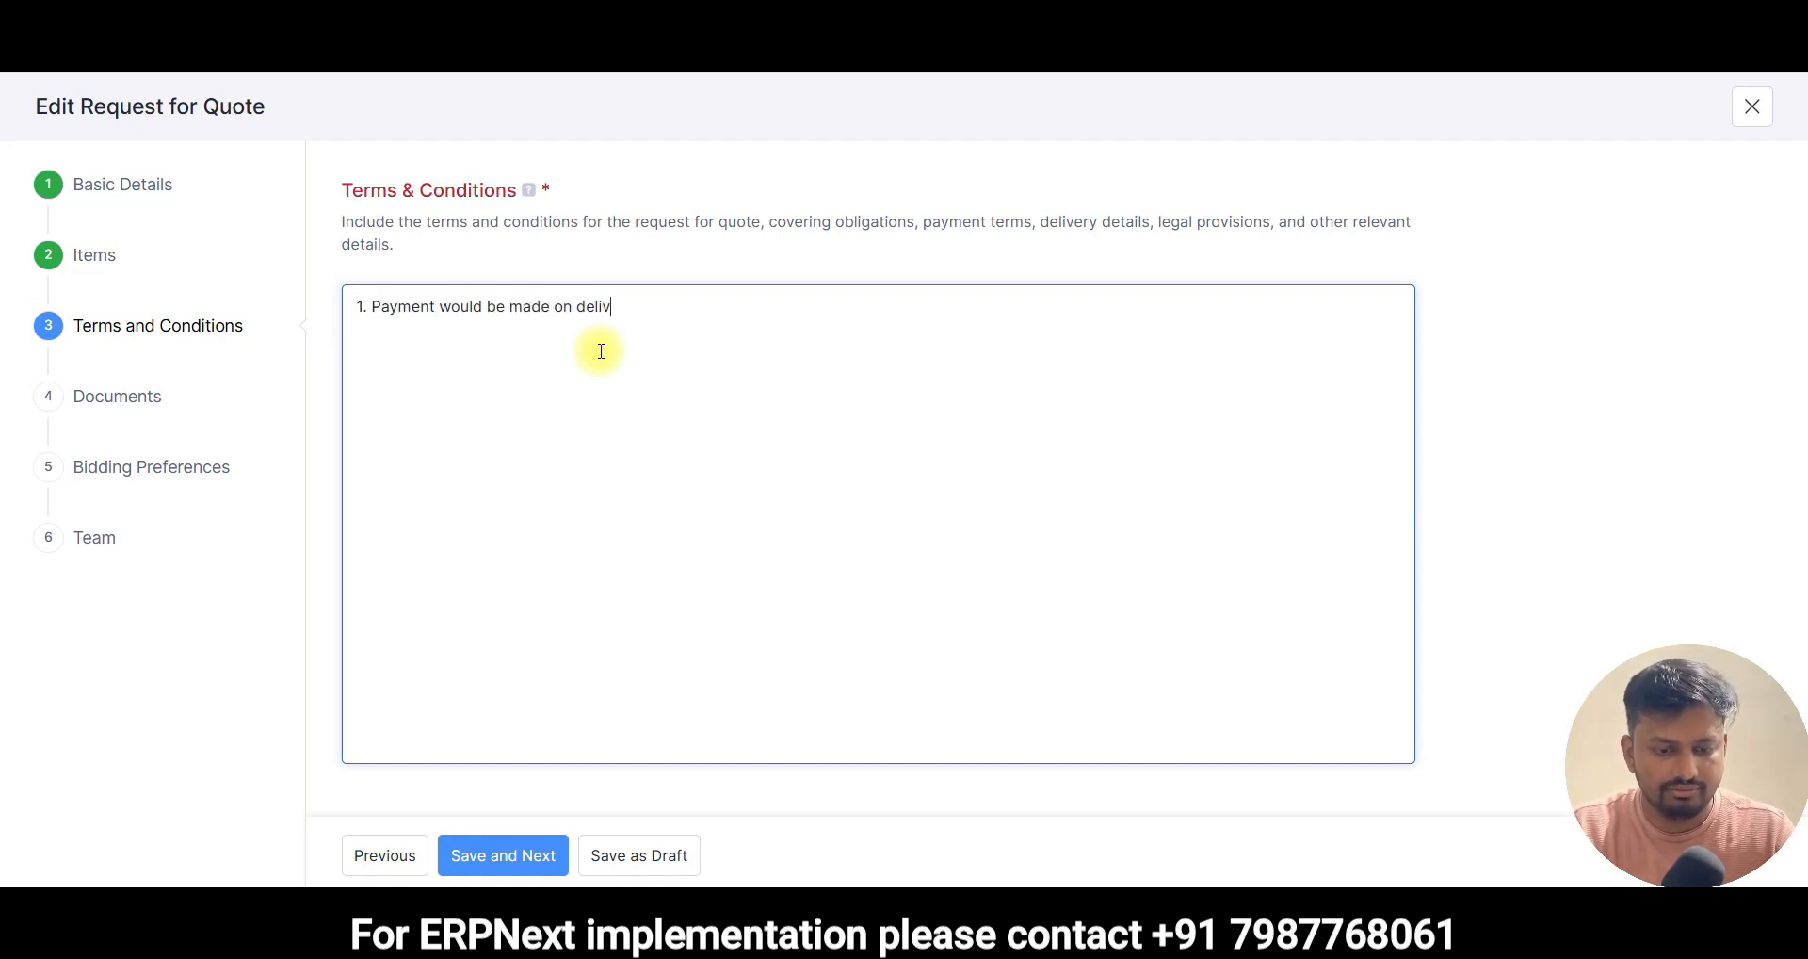
{"action": "left_click", "coordinate": [496, 854]}
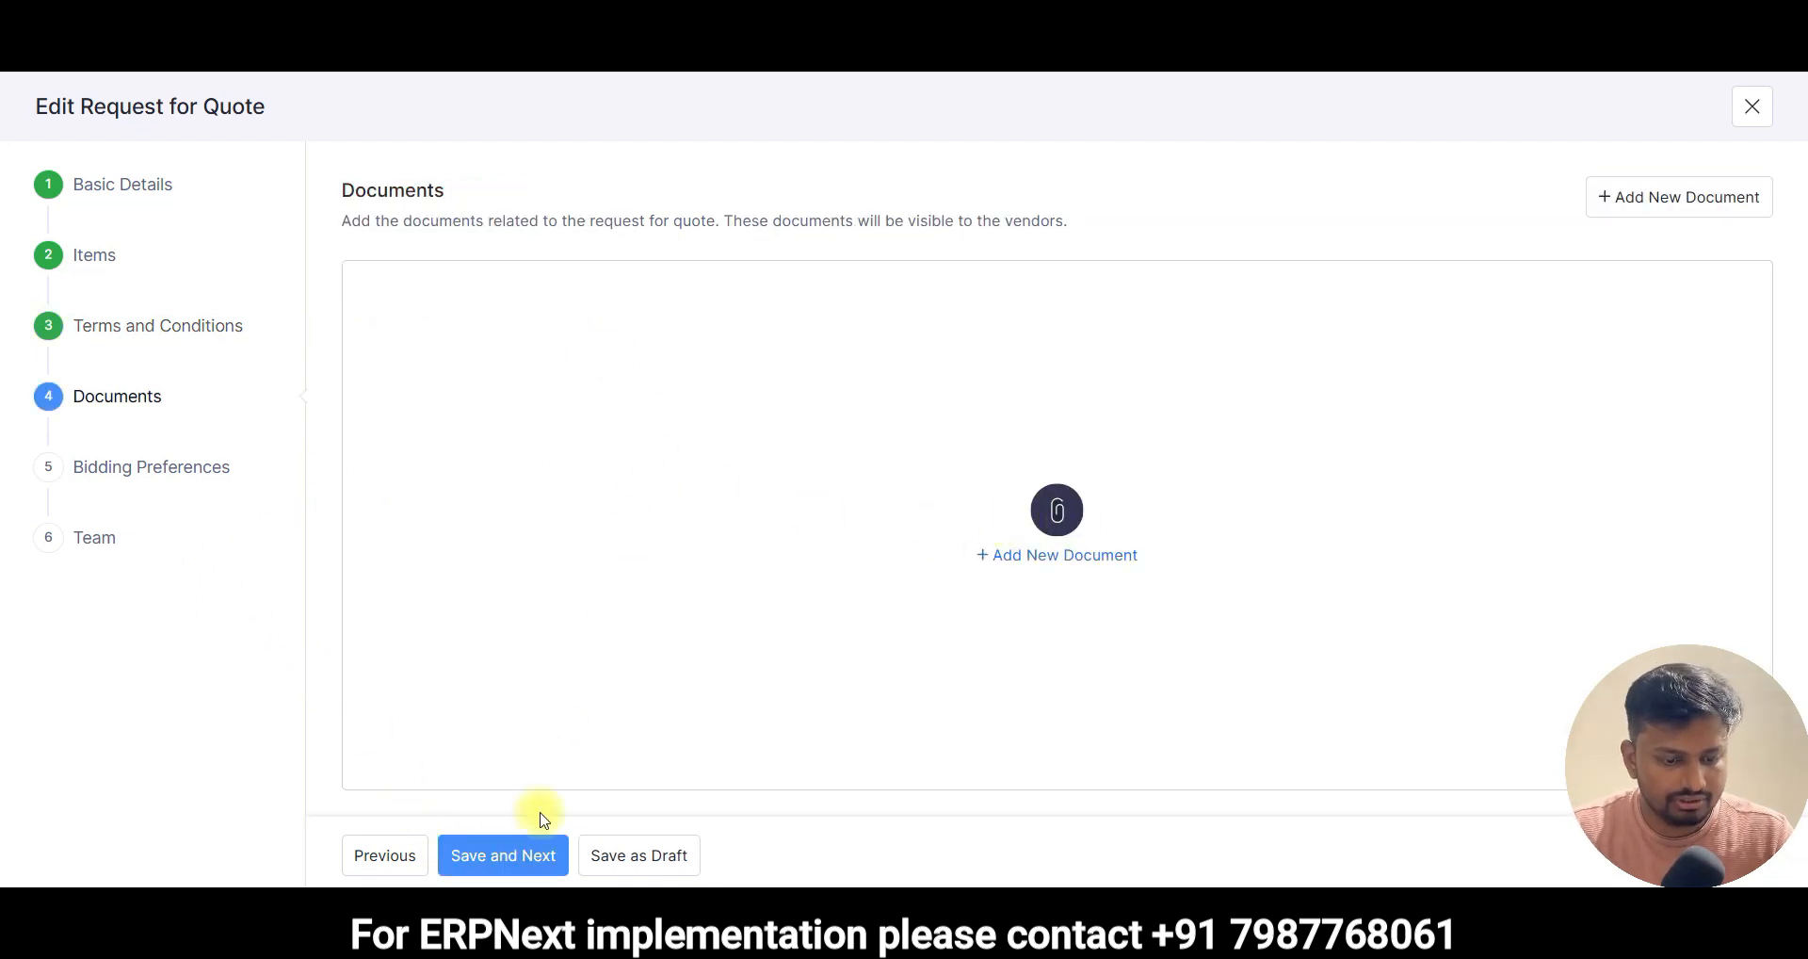
{"action": "left_click", "coordinate": [516, 855]}
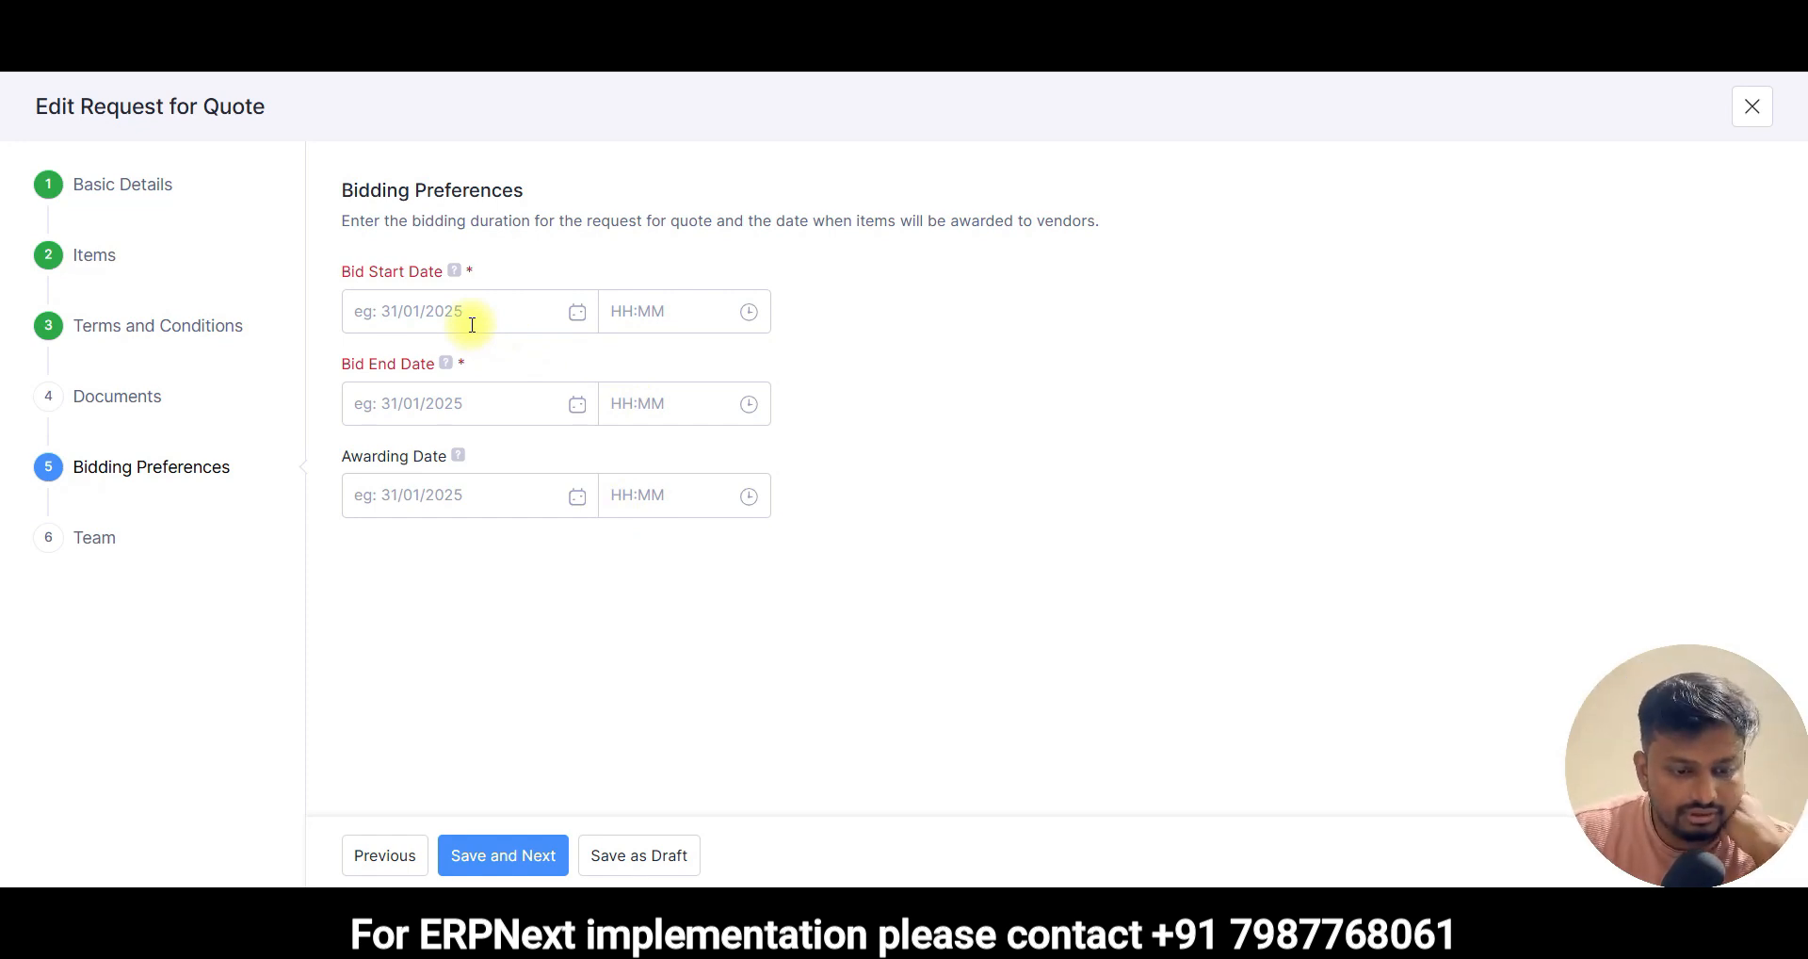
- Set the bid start to 01/04/2026, bid end to 15/04/2026 and awarding date to 20/04/2026, and try to save the bidding preferences
{"action": "left_click", "coordinate": [472, 320]}
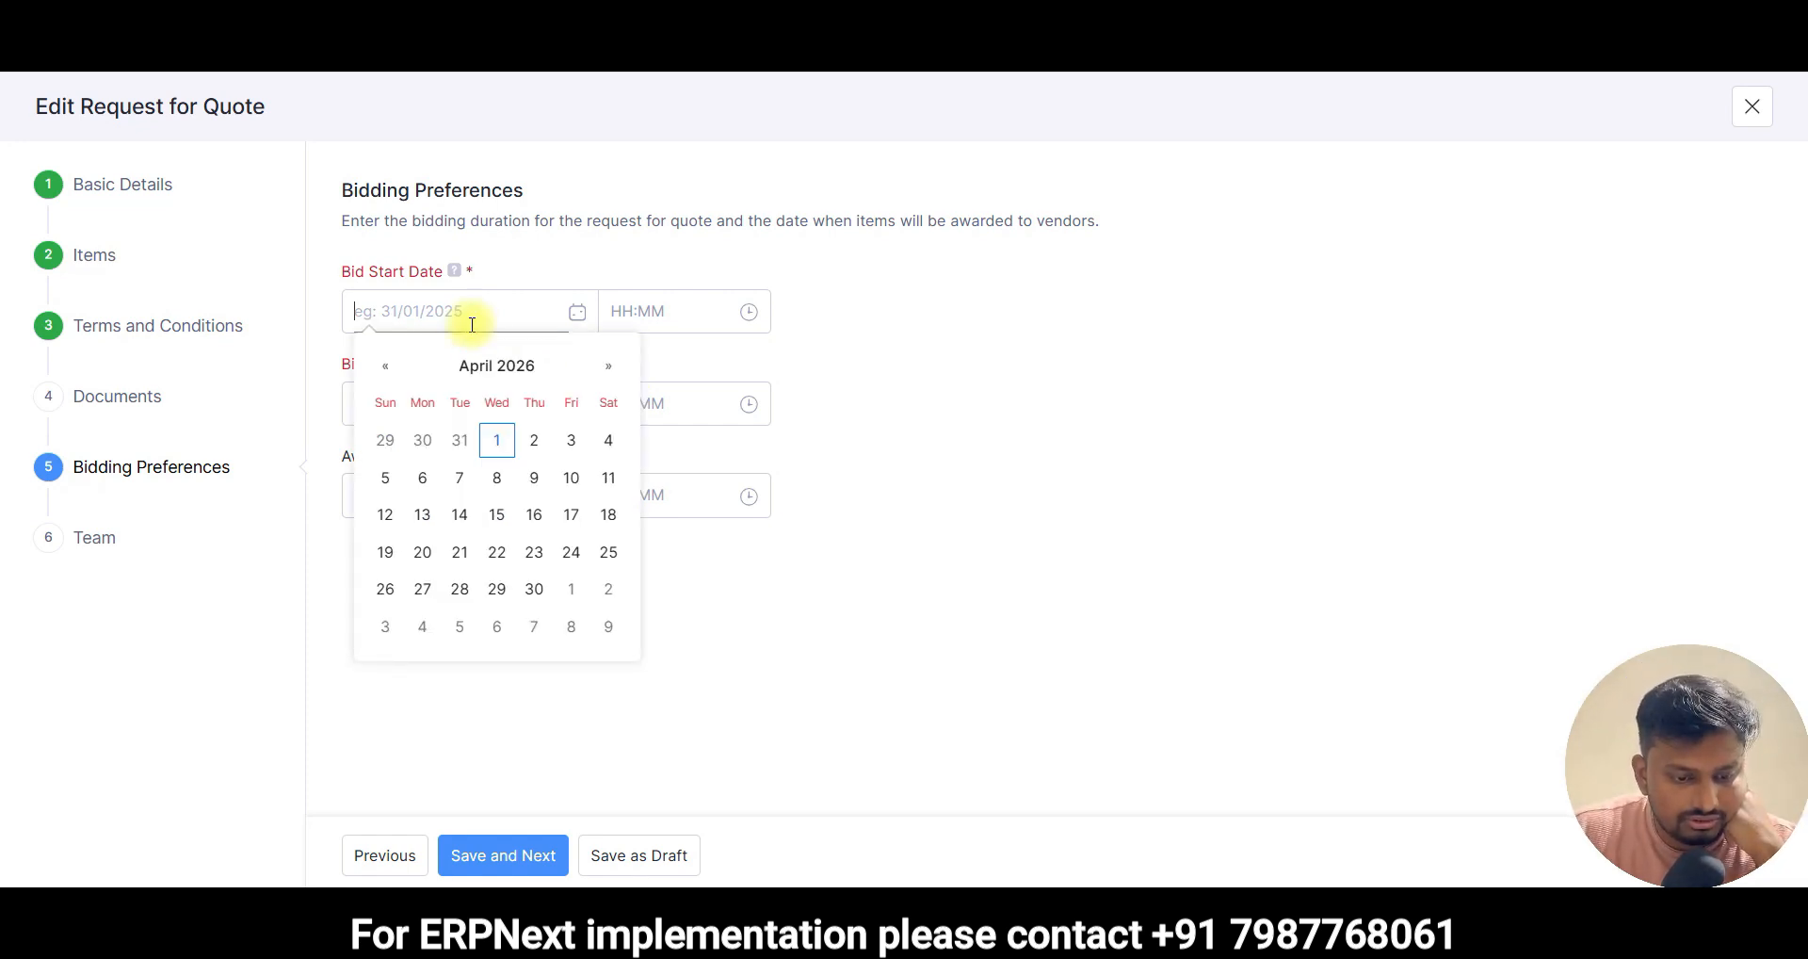
{"action": "left_click", "coordinate": [504, 448]}
{"action": "left_click", "coordinate": [472, 405]}
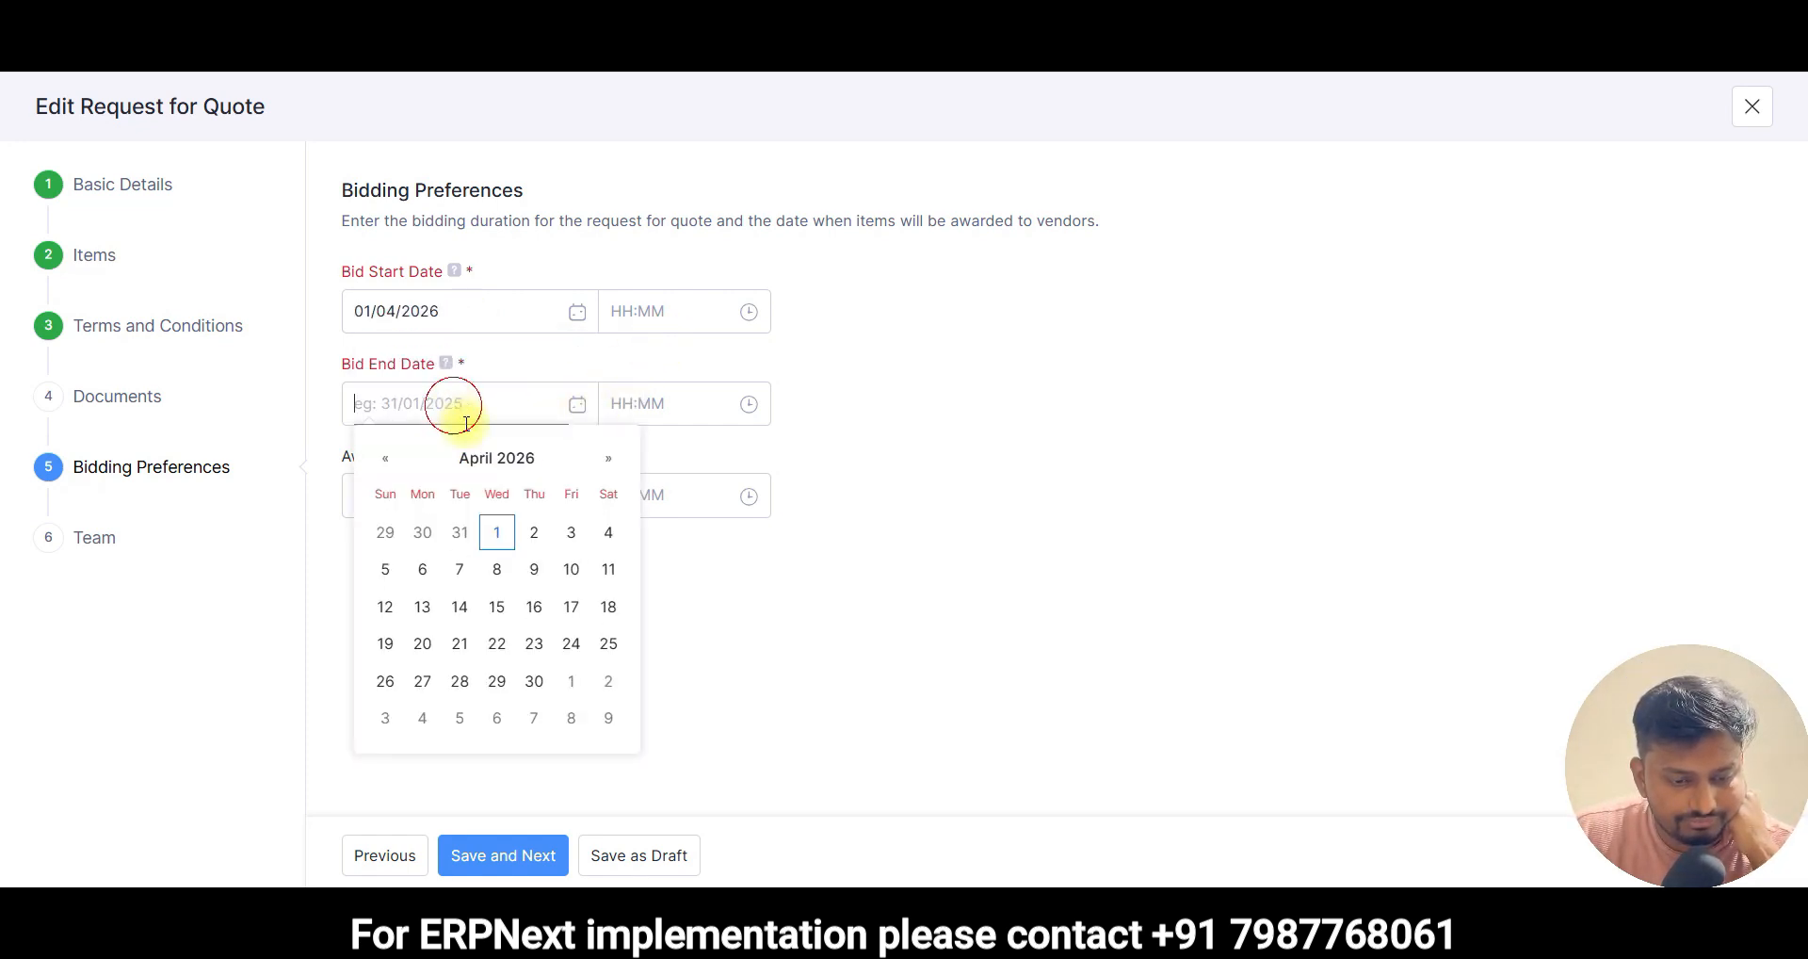
{"action": "left_click", "coordinate": [495, 605]}
{"action": "left_click", "coordinate": [439, 492]}
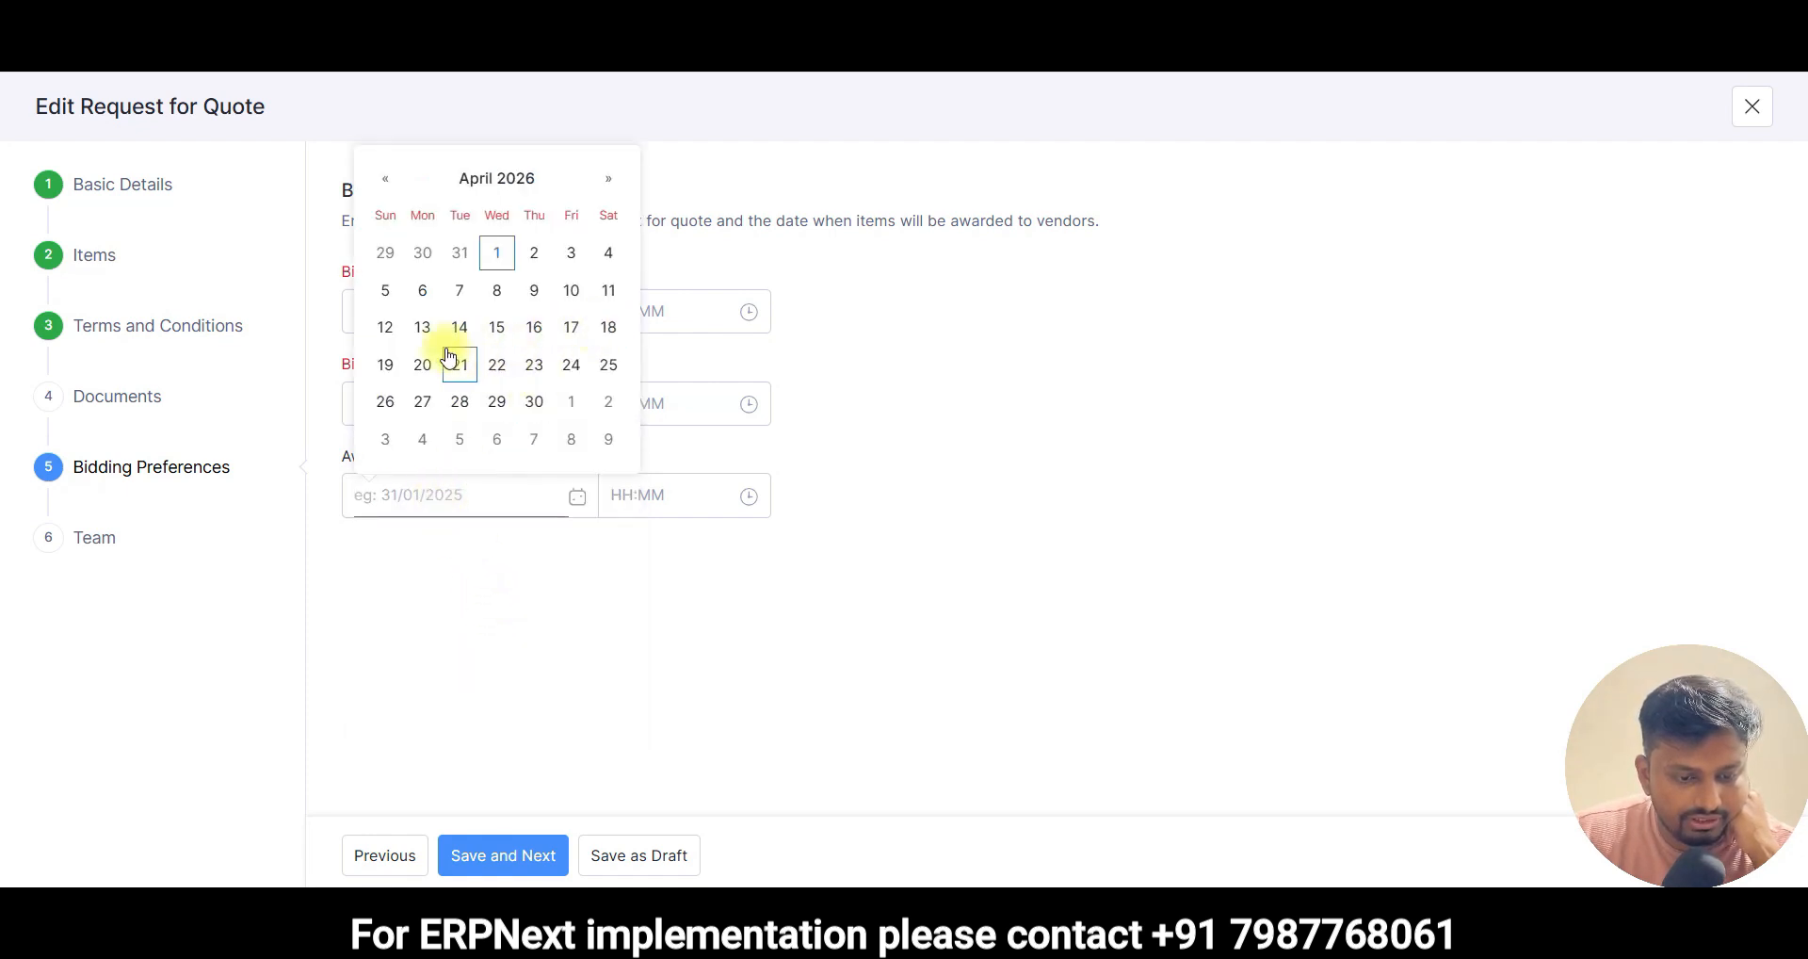
{"action": "left_click", "coordinate": [423, 364]}
{"action": "left_click", "coordinate": [502, 855]}
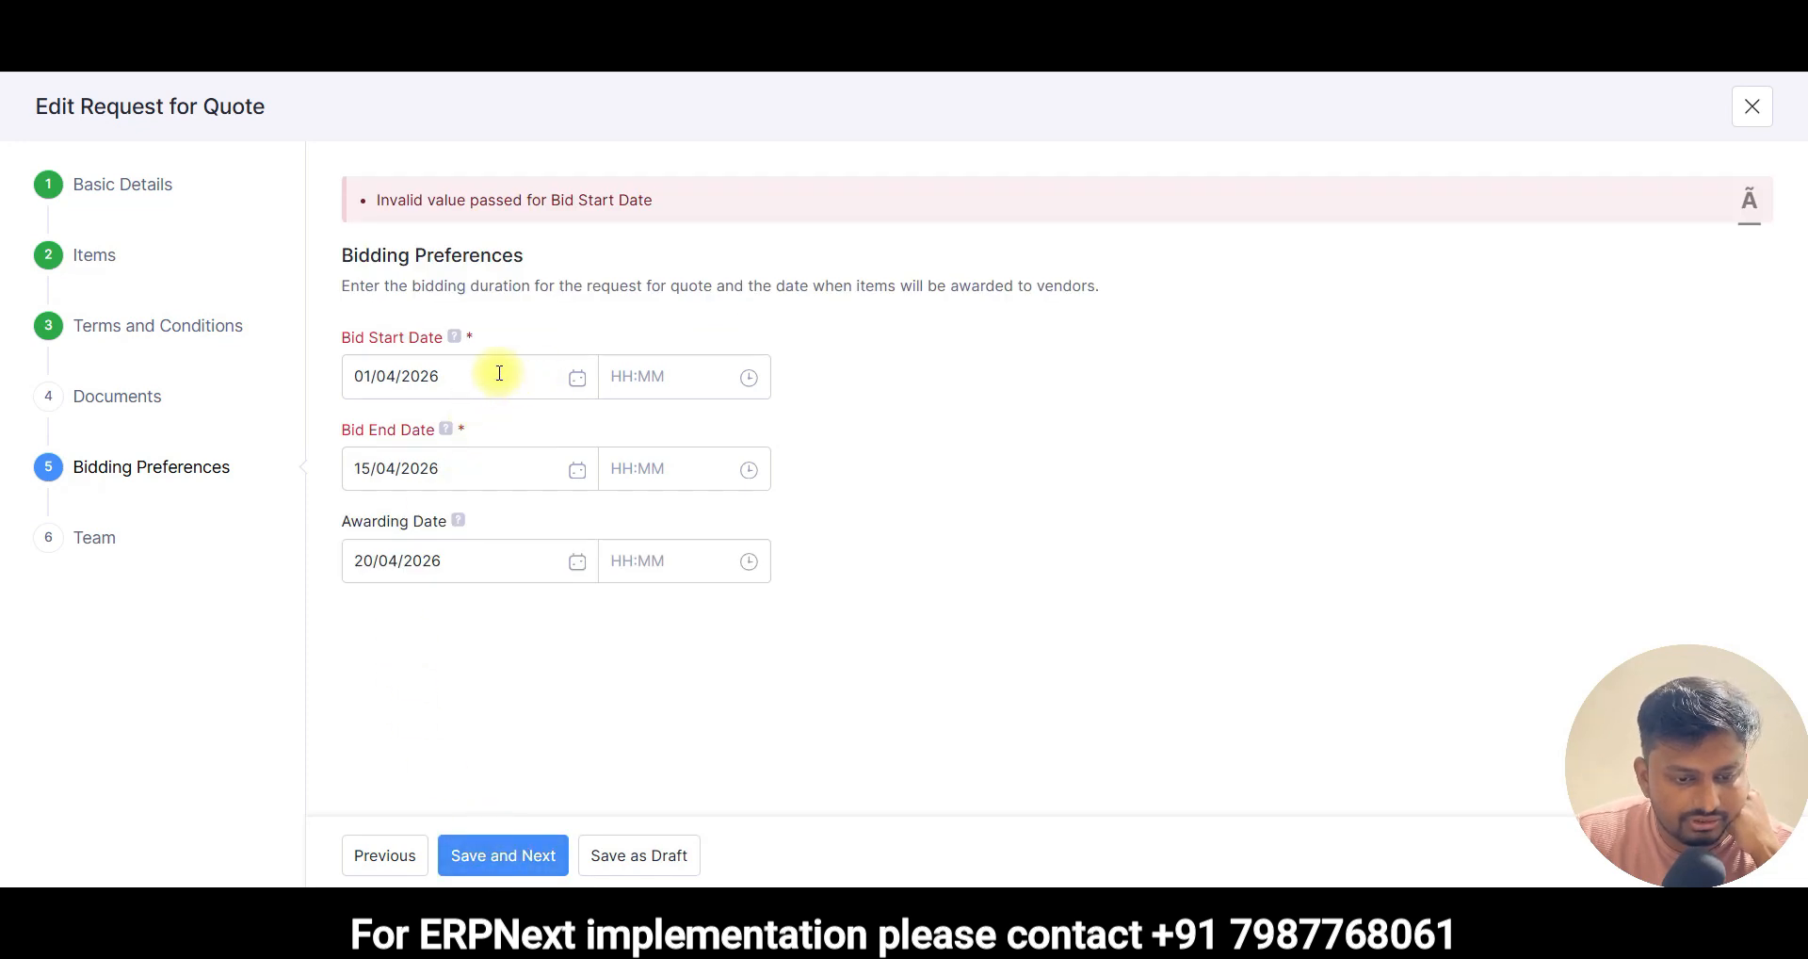
- Change the bid start date to 02/04/2026 and save the bidding preferences again
{"action": "left_click", "coordinate": [499, 373]}
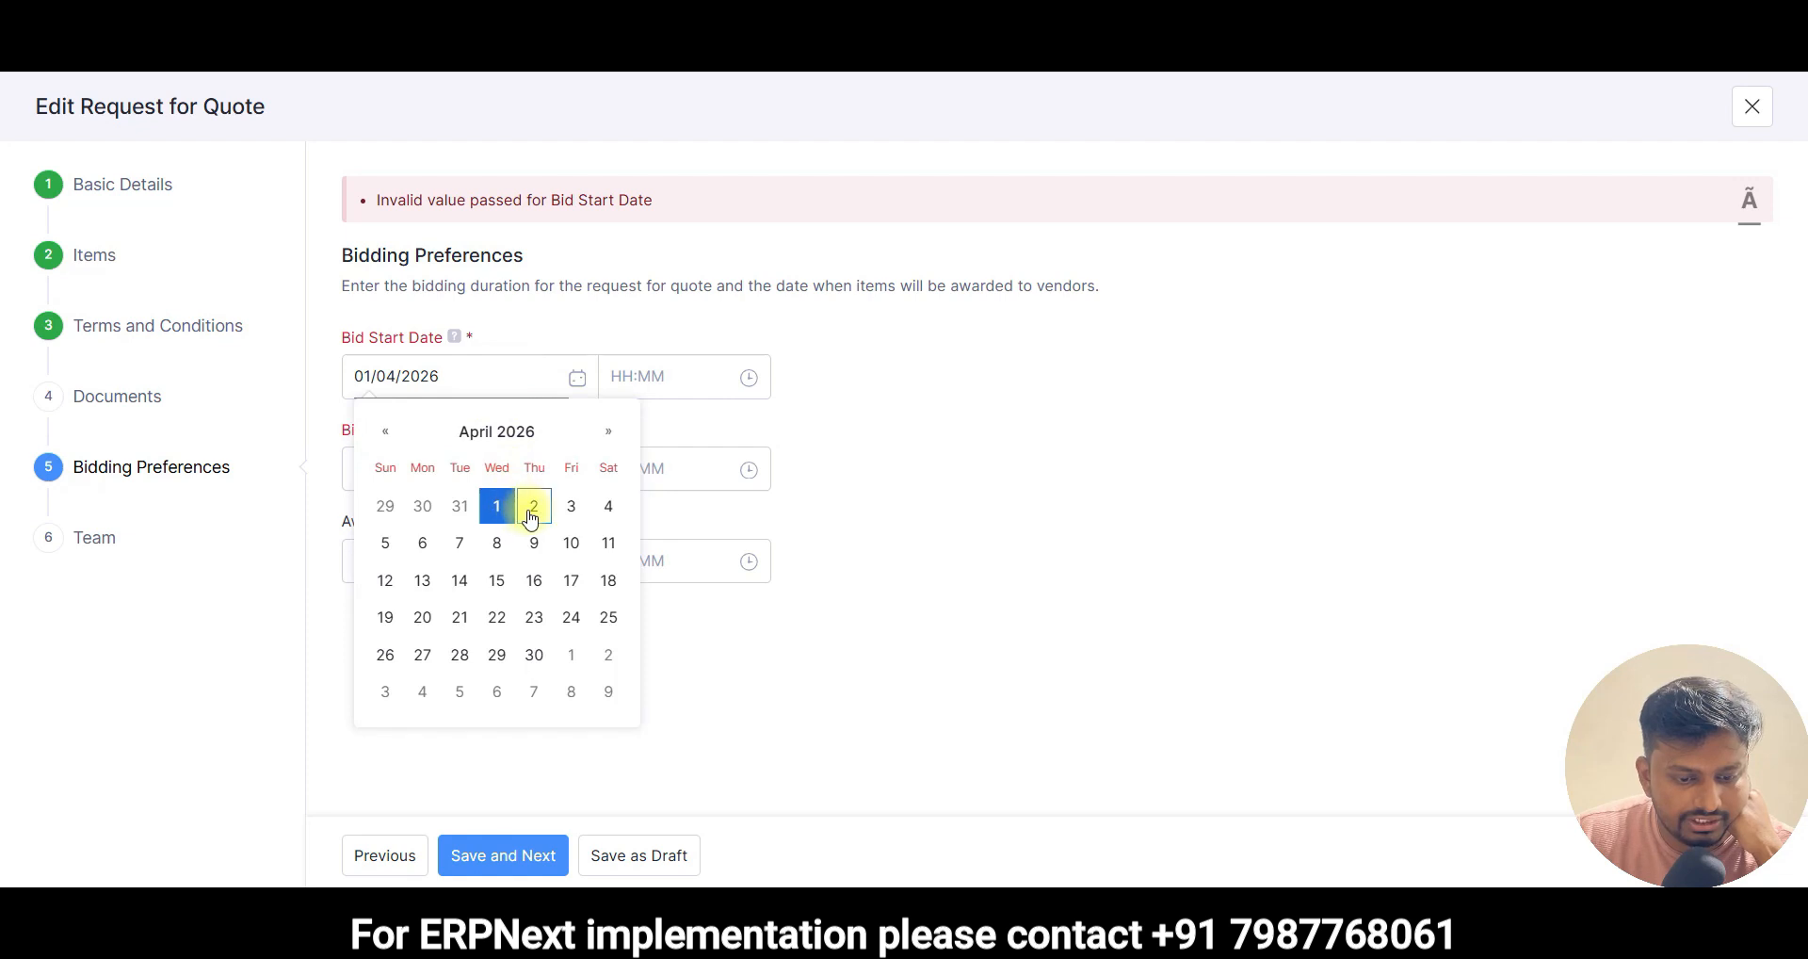
{"action": "left_click", "coordinate": [530, 504]}
{"action": "left_click", "coordinate": [514, 858]}
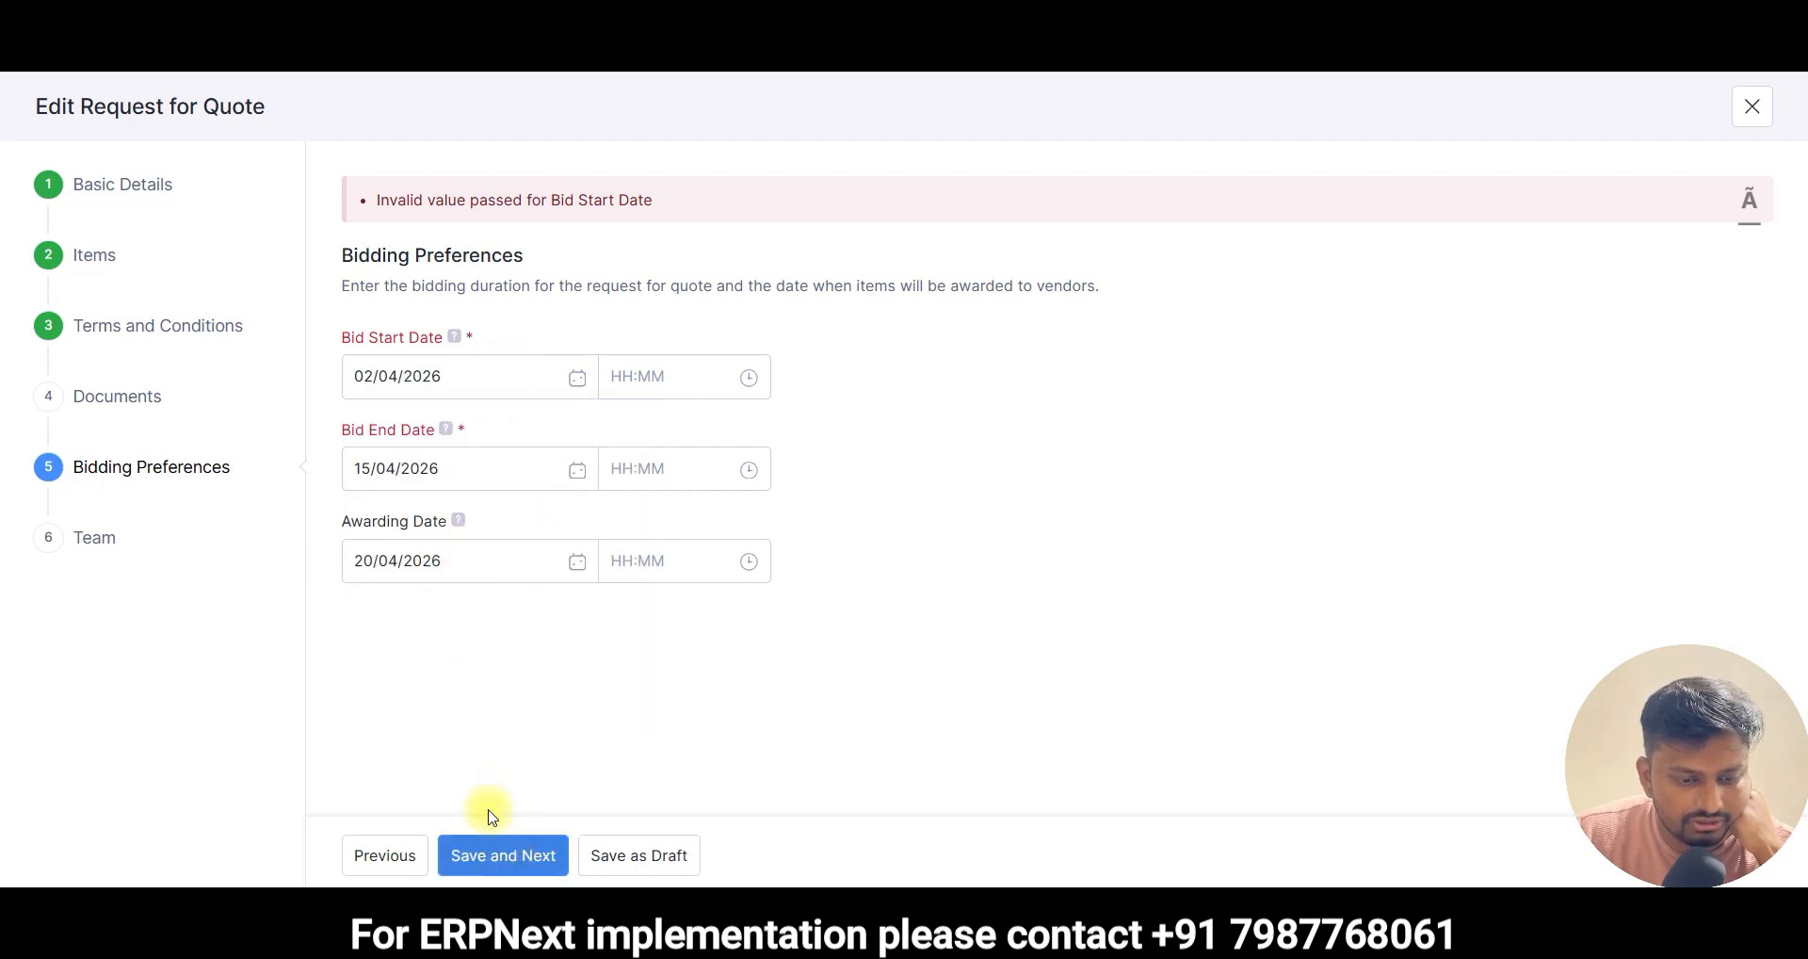
- Change the bid start date to 05/04/2026 and try to save the bidding preferences
{"action": "left_click", "coordinate": [527, 457]}
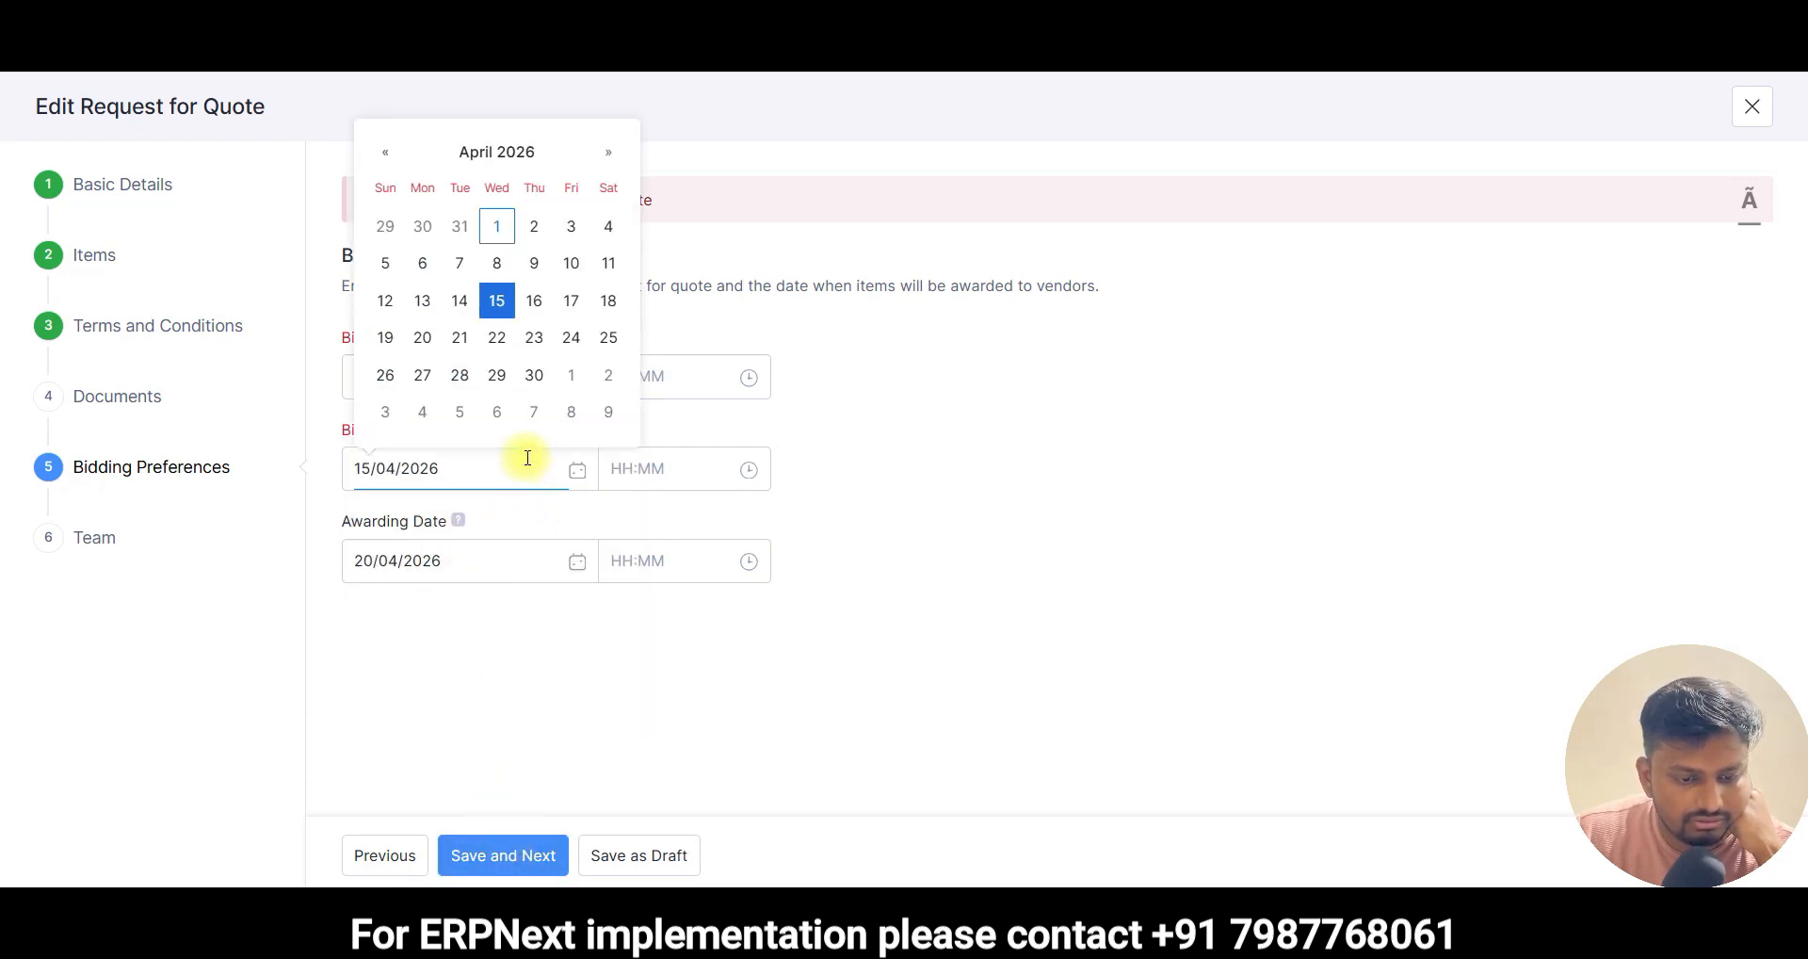
{"action": "left_click", "coordinate": [695, 383]}
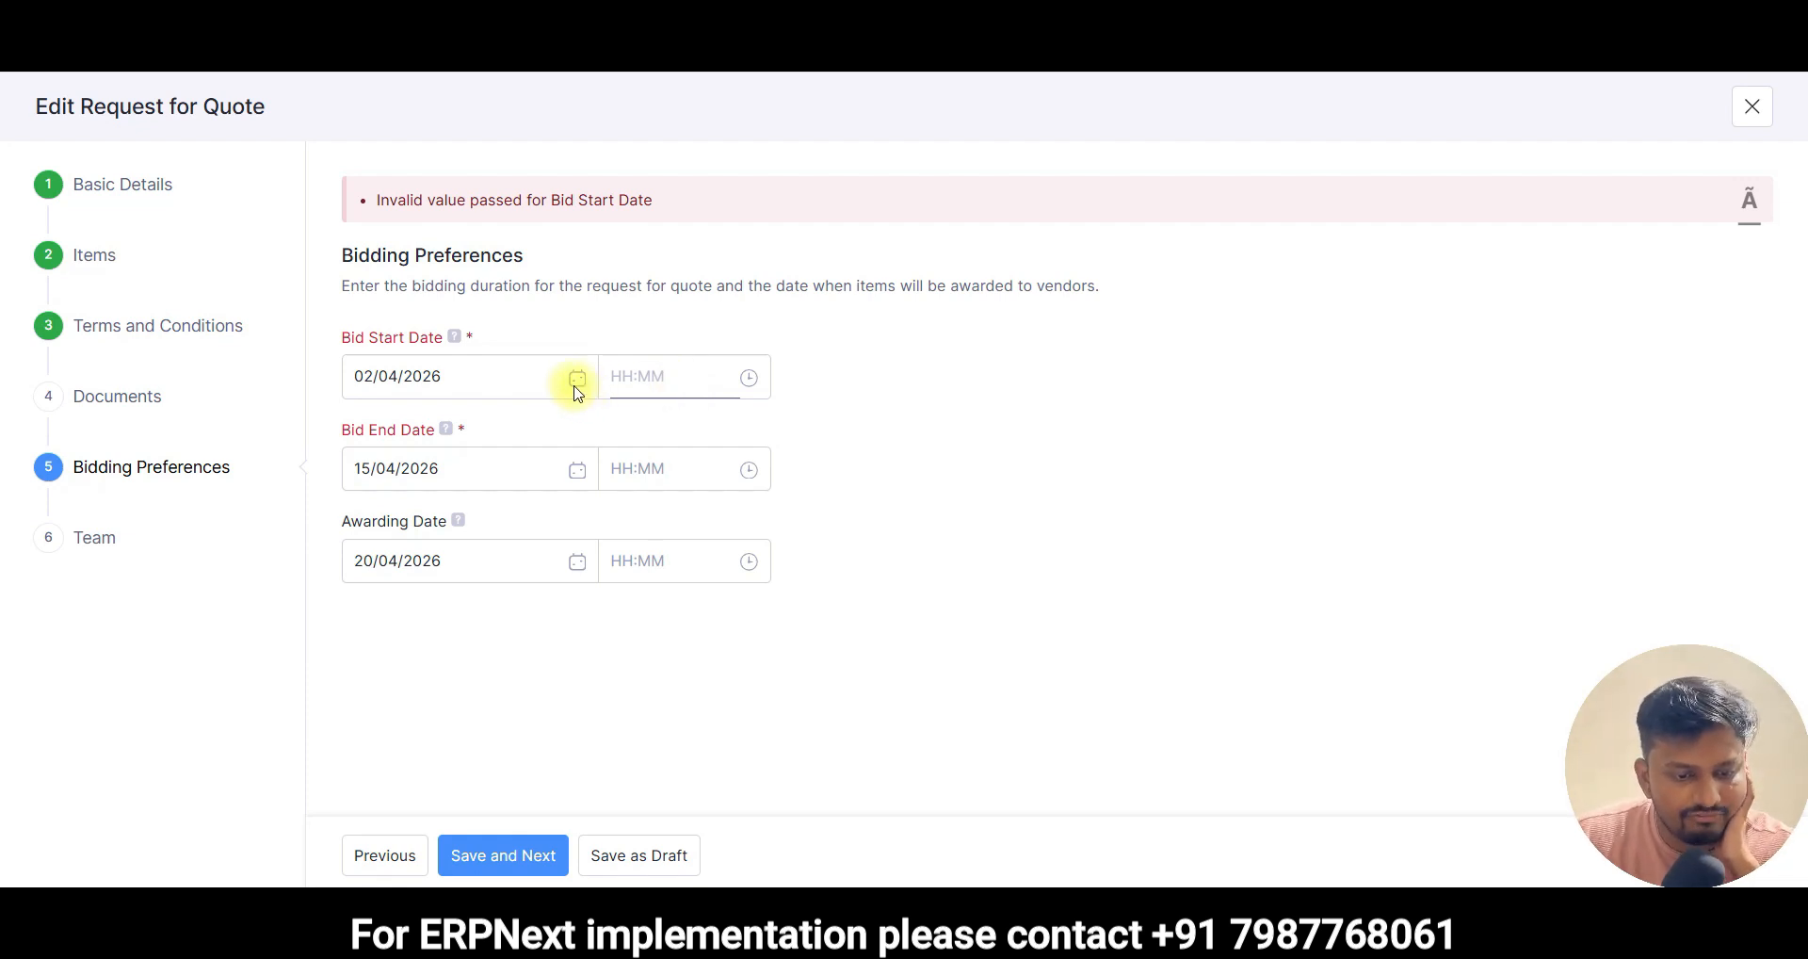
{"action": "left_click", "coordinate": [522, 367]}
{"action": "left_click", "coordinate": [390, 541]}
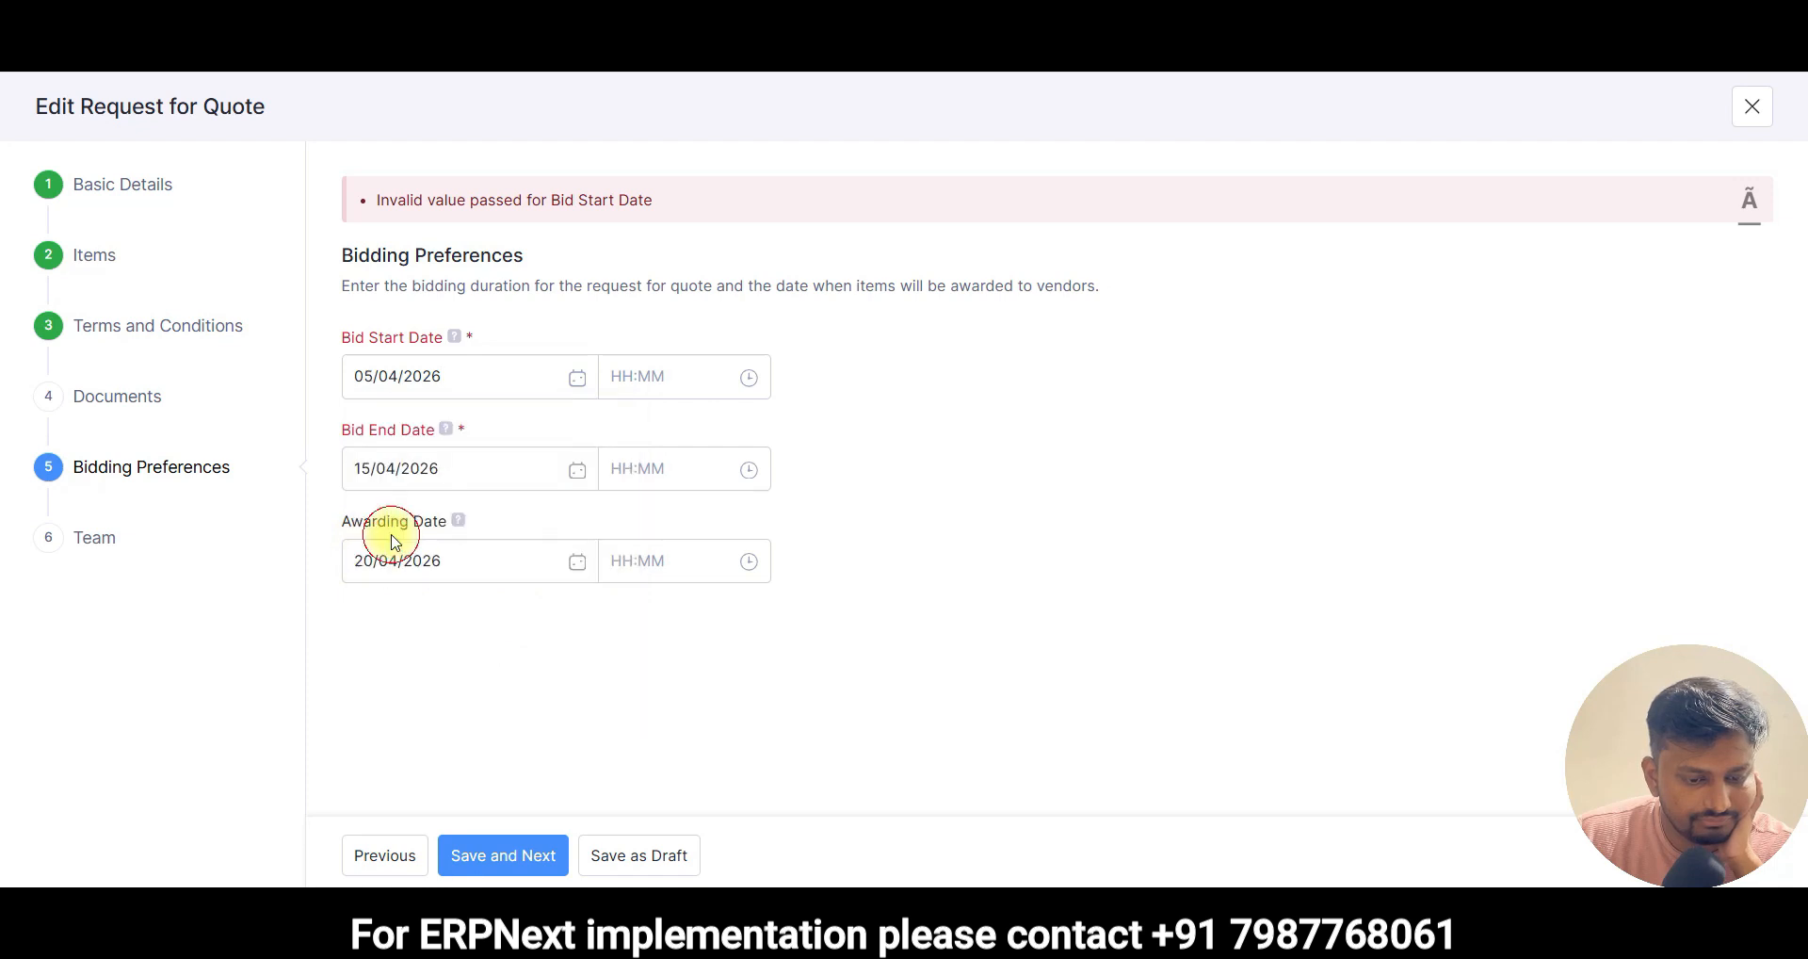
{"action": "left_click", "coordinate": [507, 862]}
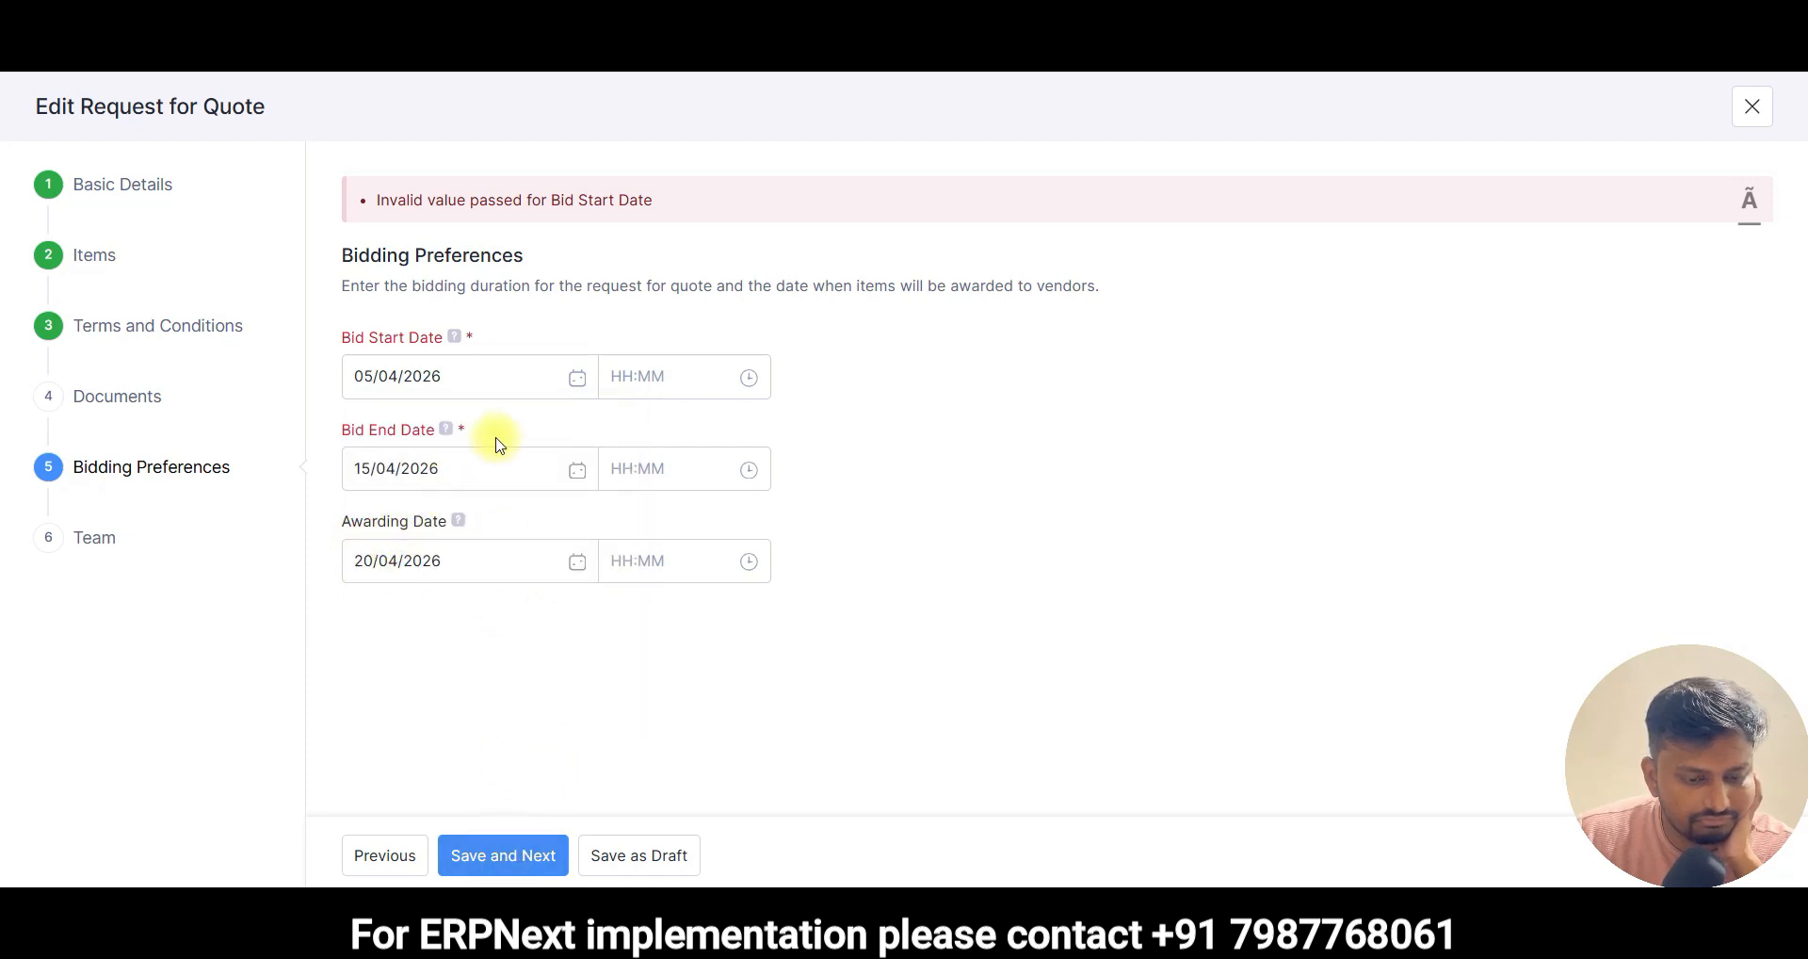
- Set the bid end date to 16/04/2026, try to save the bidding preferences, and read the error message and section description
{"action": "left_click", "coordinate": [476, 471]}
{"action": "left_click", "coordinate": [535, 296]}
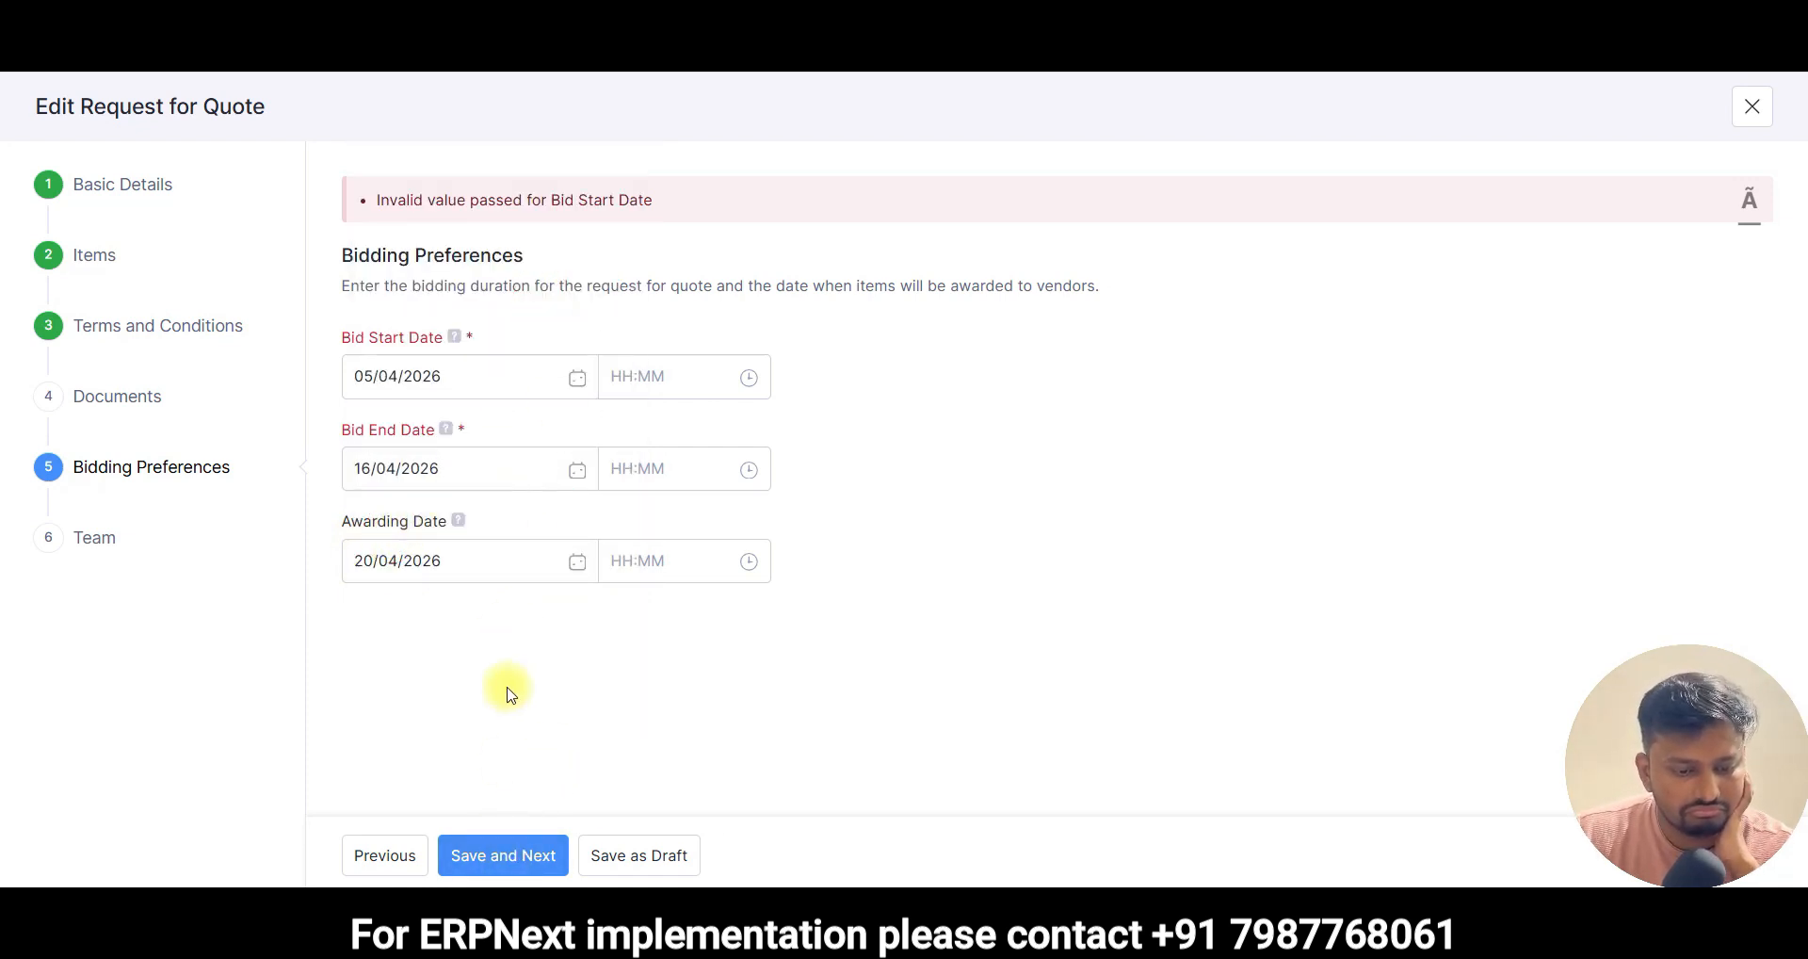
{"action": "left_click", "coordinate": [499, 859]}
{"action": "left_click", "coordinate": [503, 857]}
{"action": "left_click", "coordinate": [506, 857]}
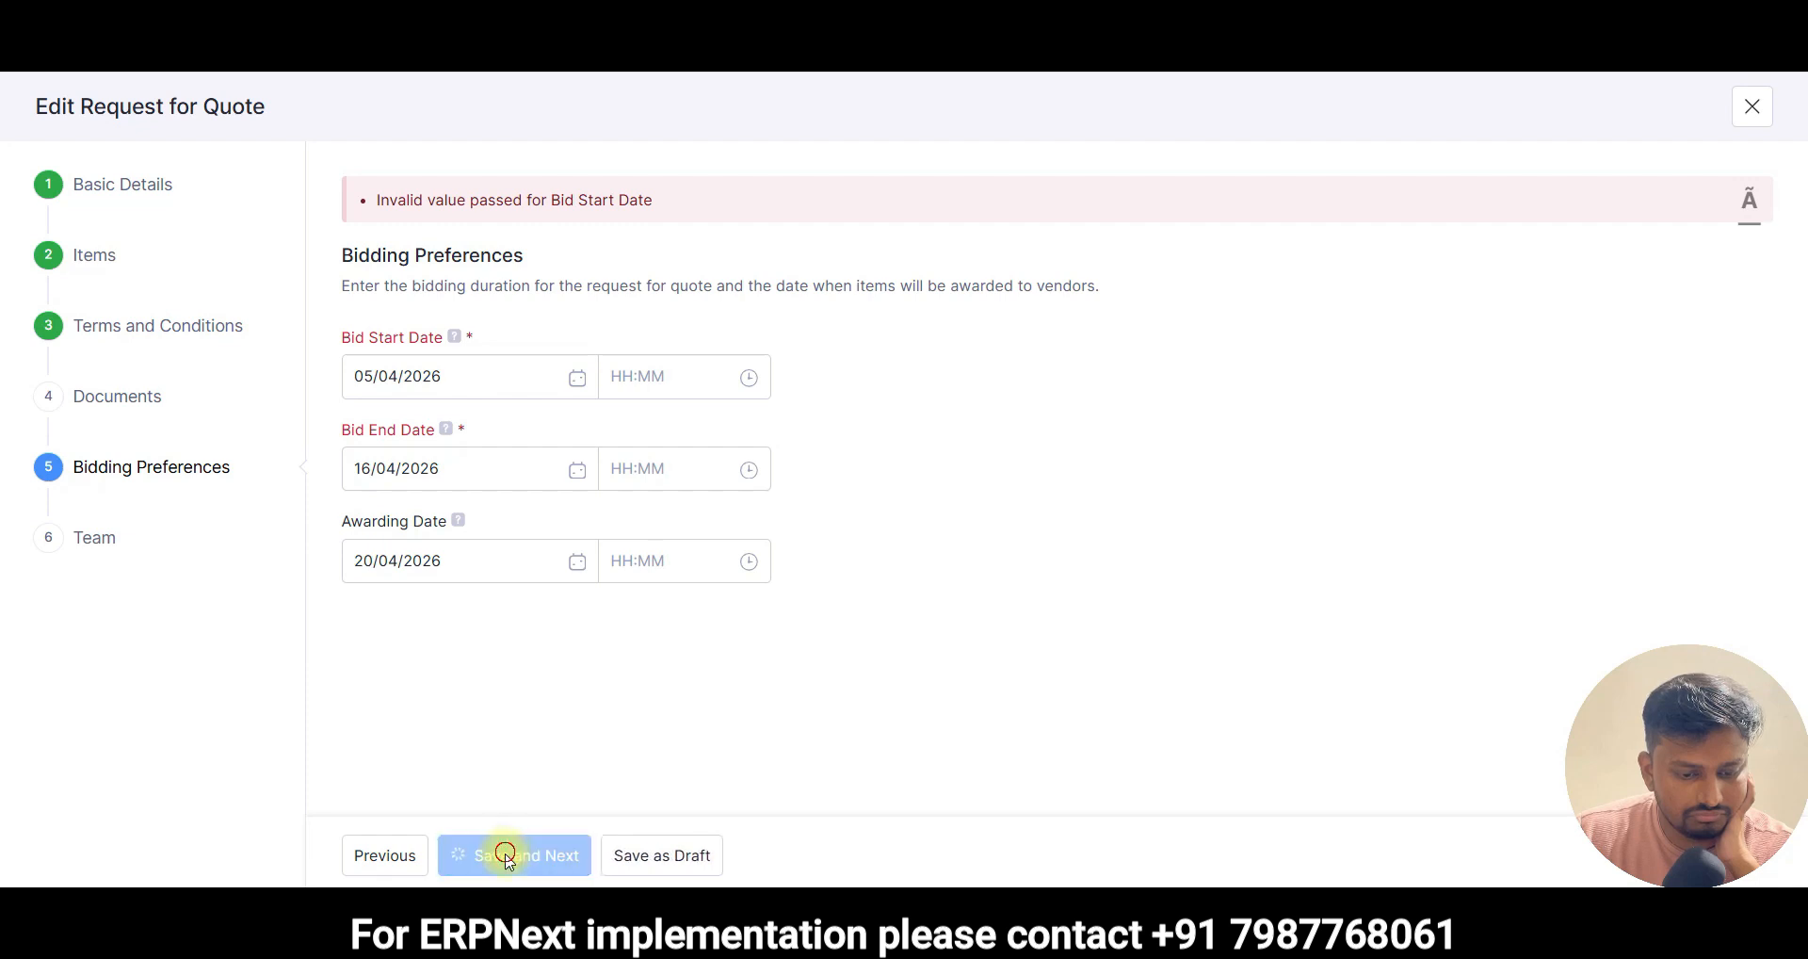
{"action": "triple_click", "coordinate": [531, 197]}
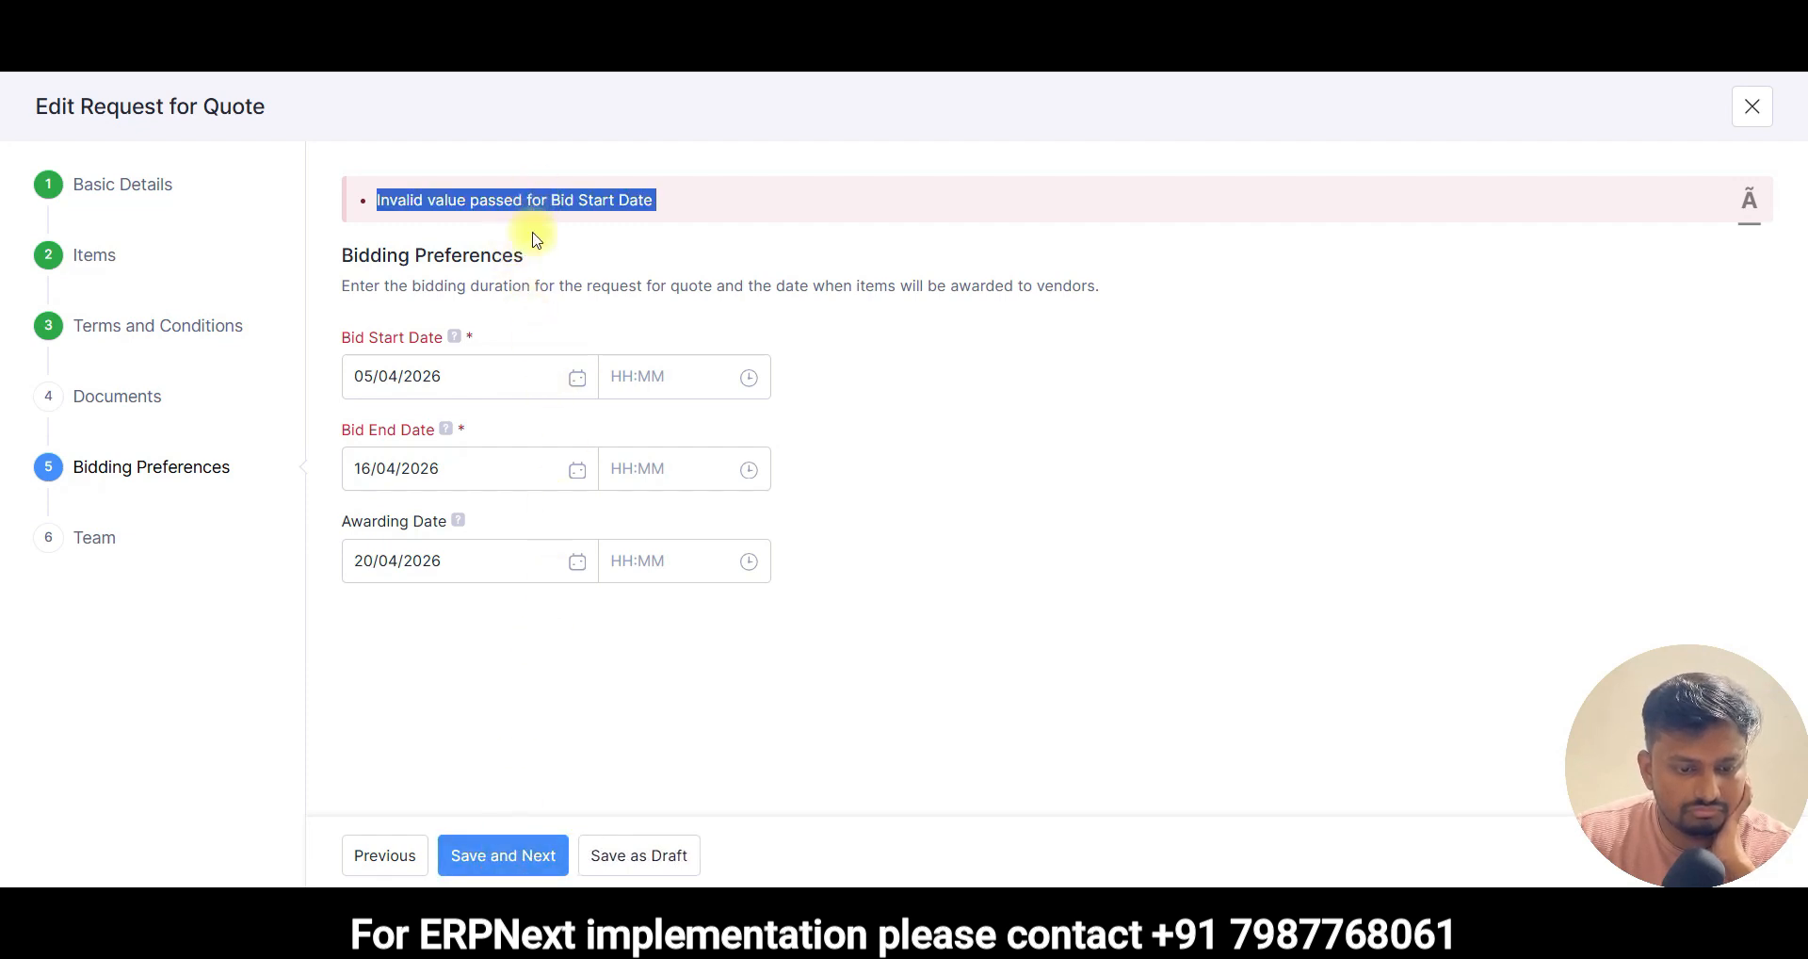
{"action": "triple_click", "coordinate": [579, 287]}
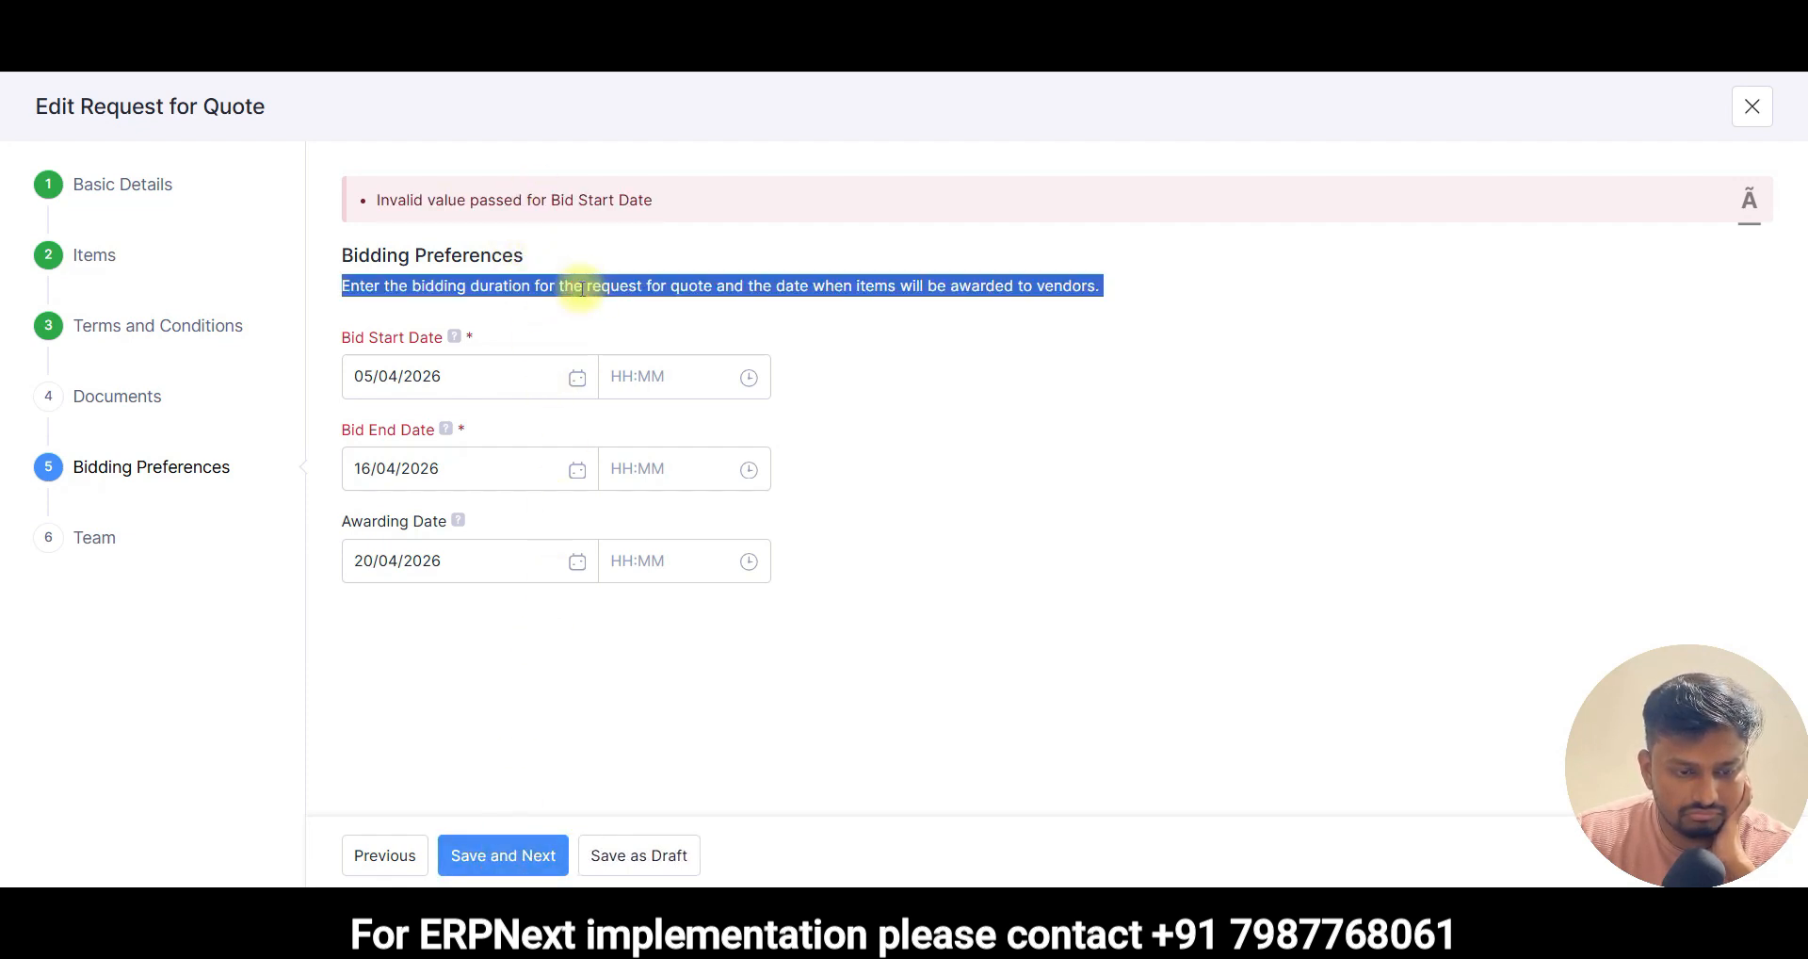
- Go back through the sections to the request for quote's basic details and try to save them again
{"action": "left_click", "coordinate": [165, 183]}
{"action": "left_click", "coordinate": [385, 857]}
{"action": "left_click", "coordinate": [385, 857]}
{"action": "left_click", "coordinate": [385, 857]}
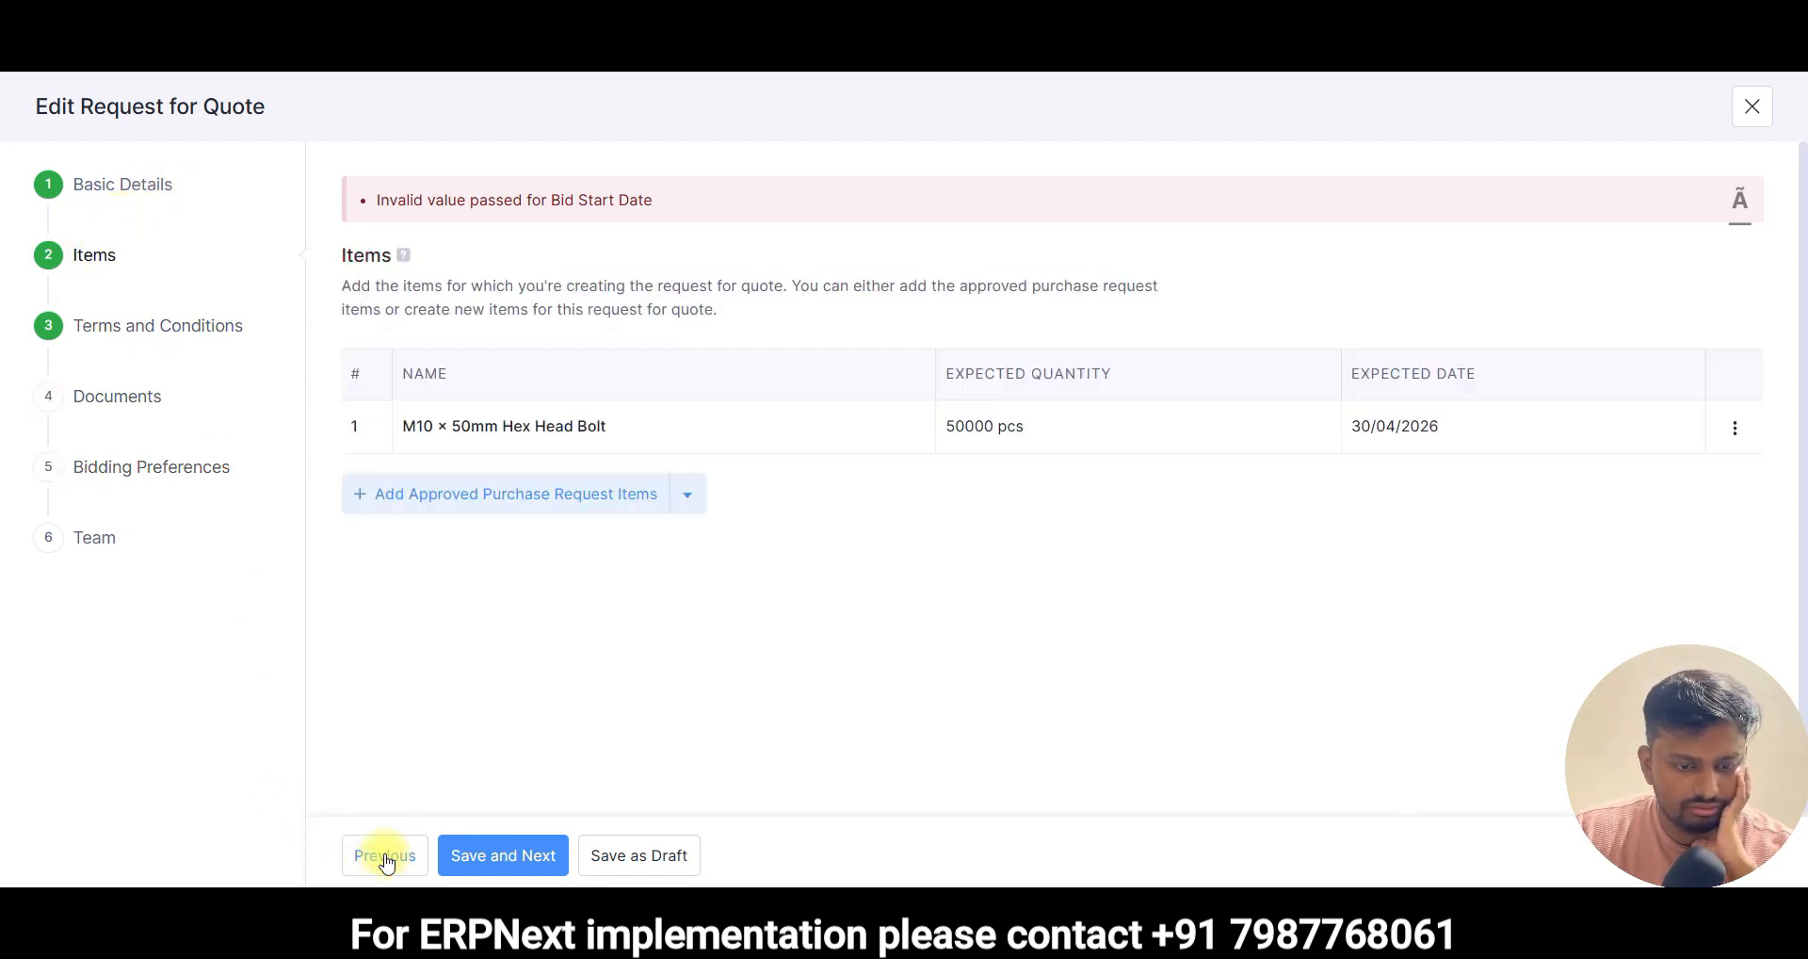
{"action": "left_click", "coordinate": [385, 857]}
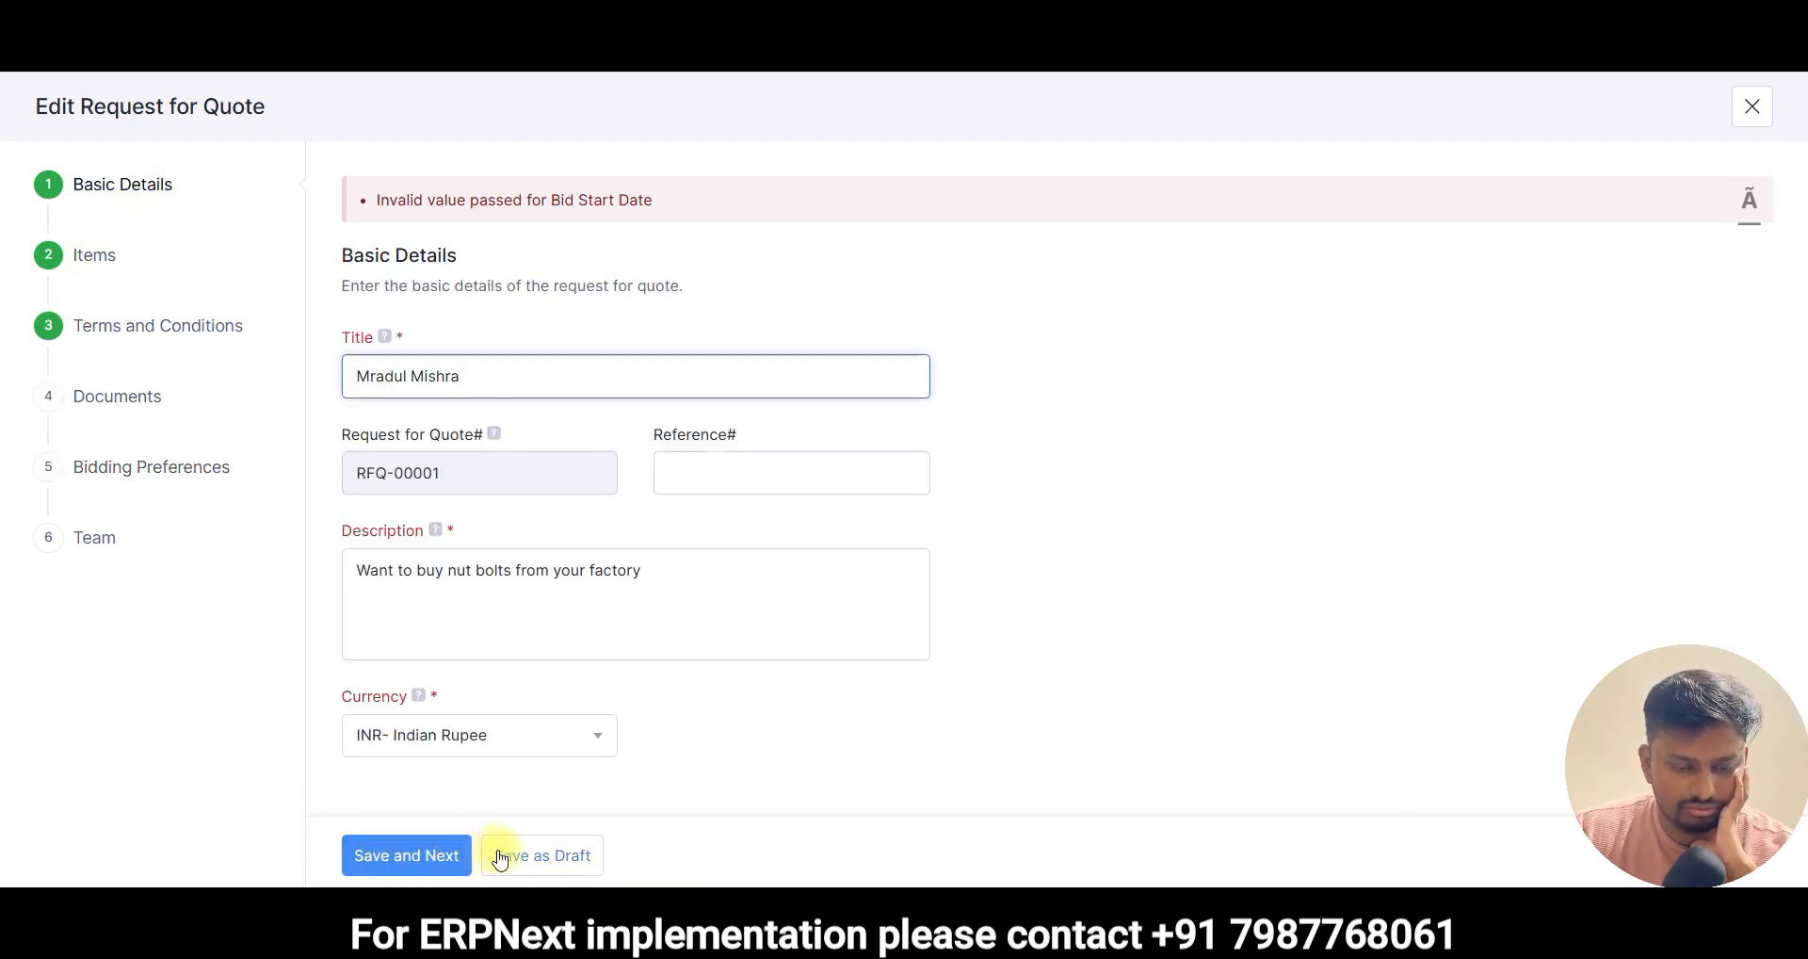
{"action": "left_click", "coordinate": [421, 854]}
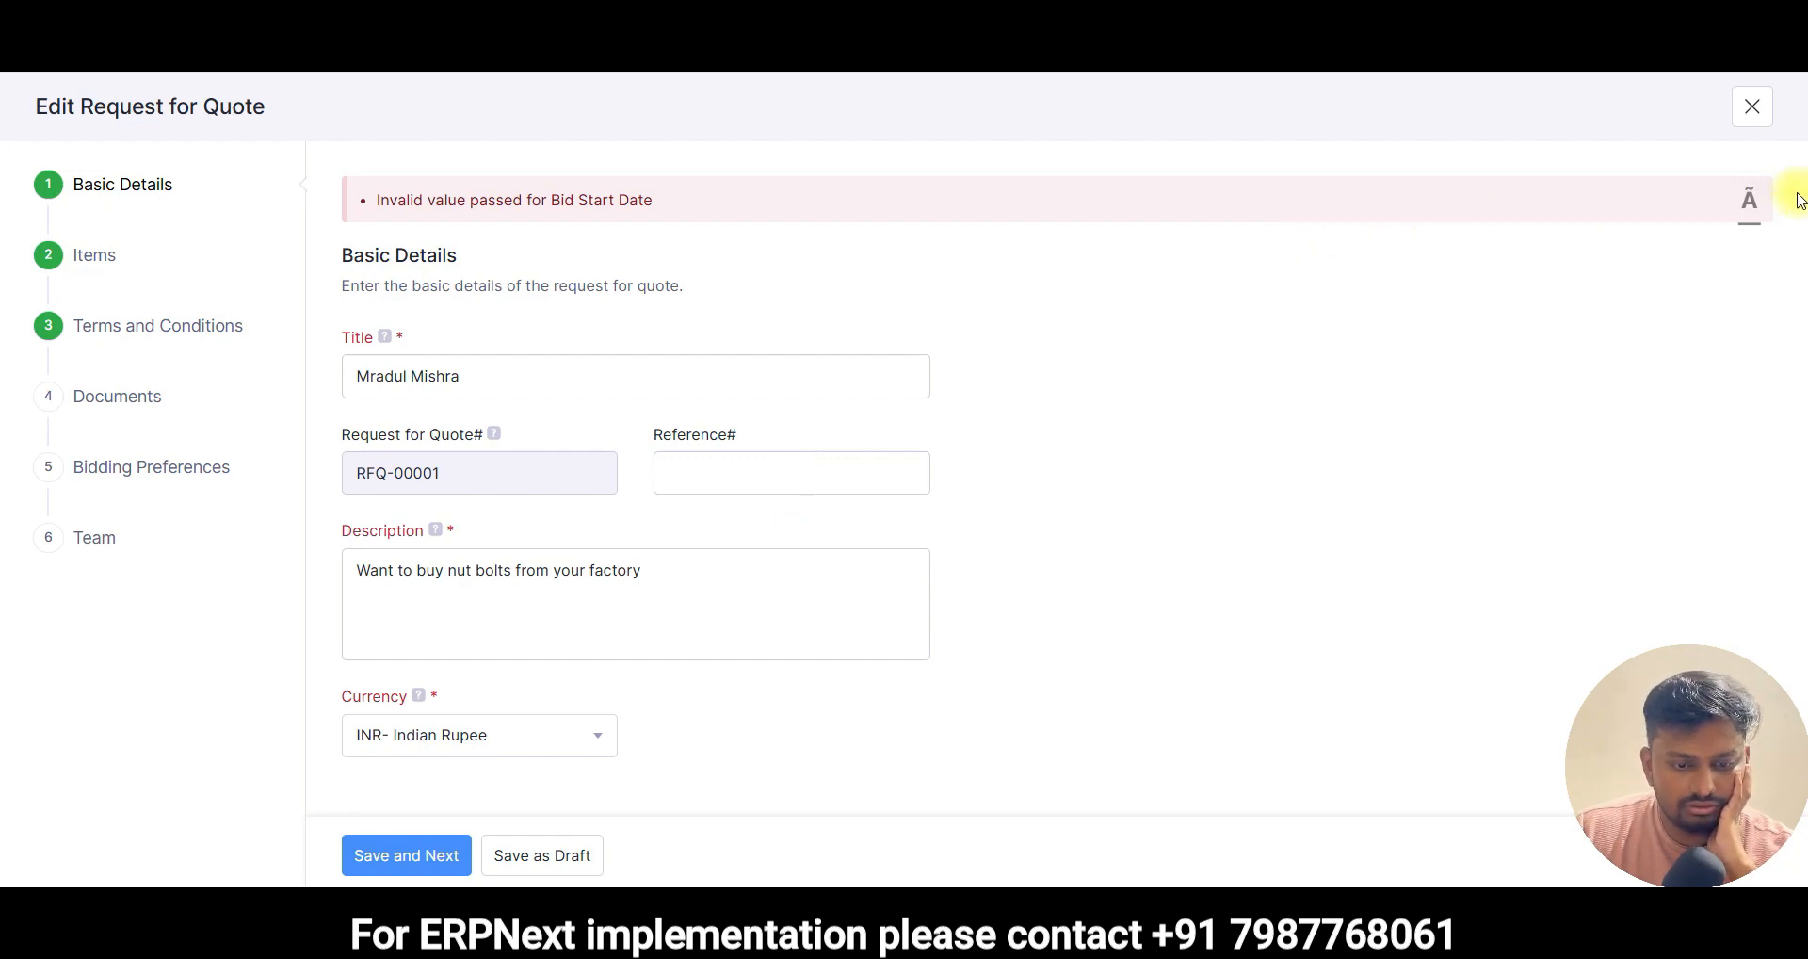
- Close the request for quote editor and look over the draft's details
{"action": "left_click", "coordinate": [1751, 107]}
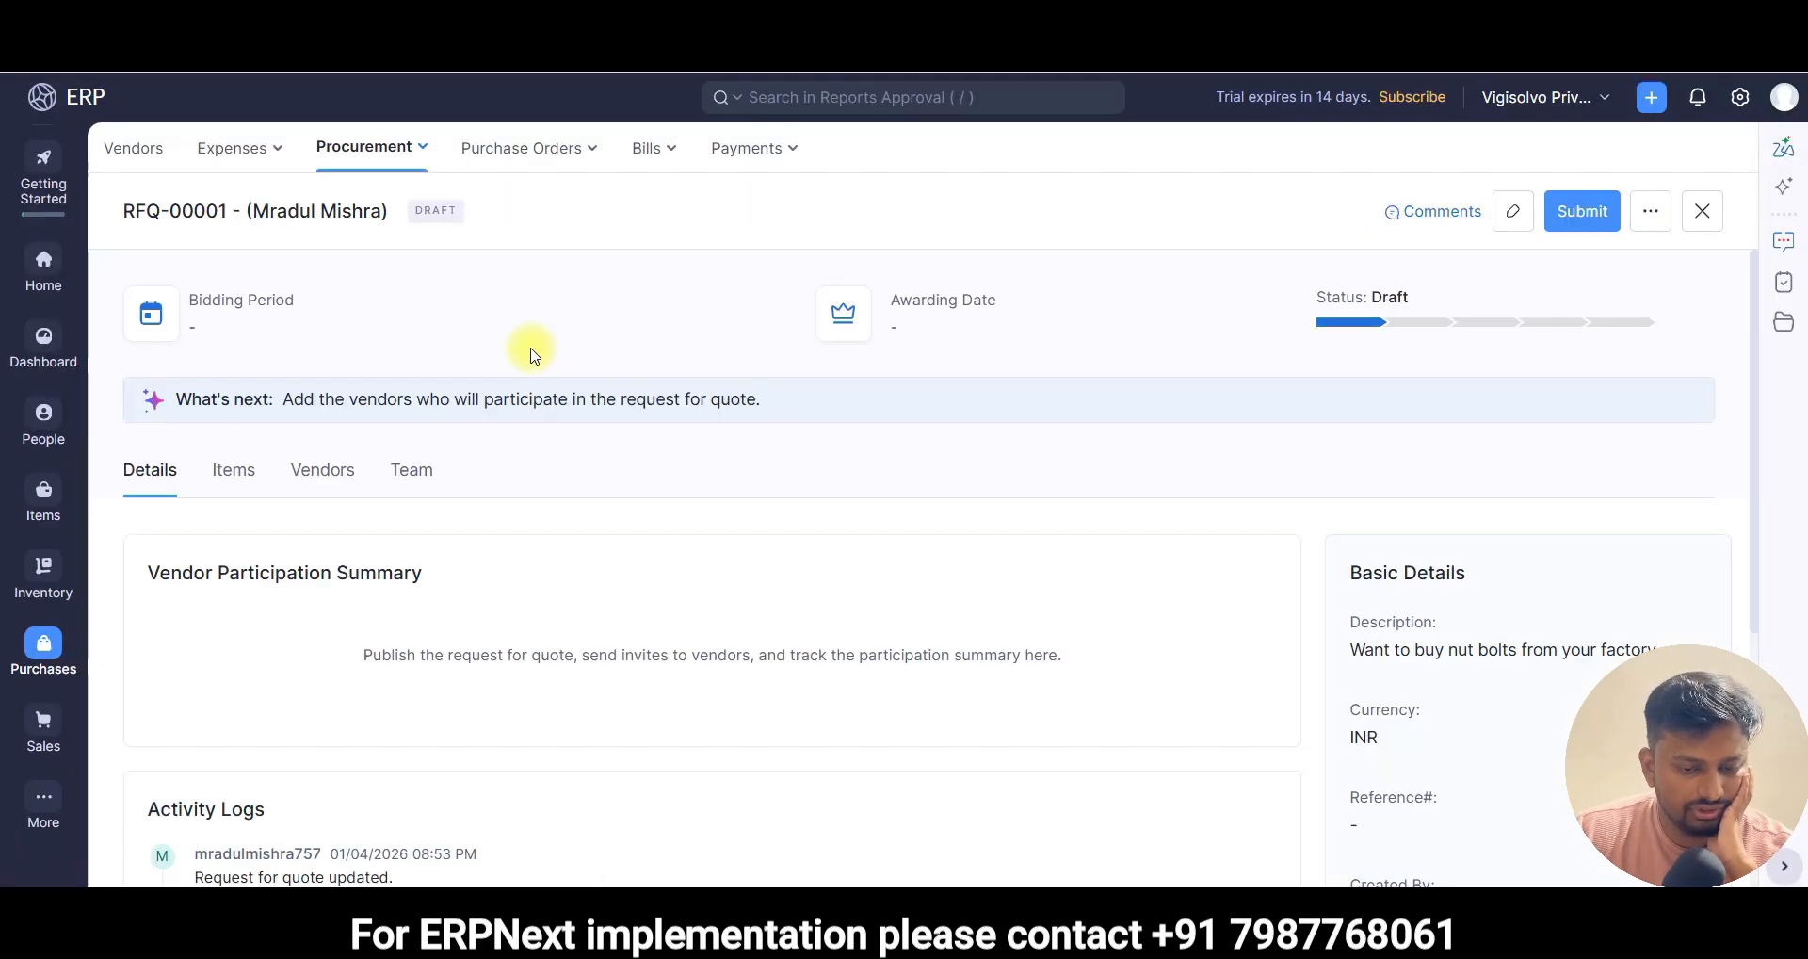
{"action": "scroll", "coordinate": [575, 394], "scroll_direction": "down", "scroll_amount": 5}
{"action": "scroll", "coordinate": [576, 391], "scroll_direction": "up", "scroll_amount": 5}
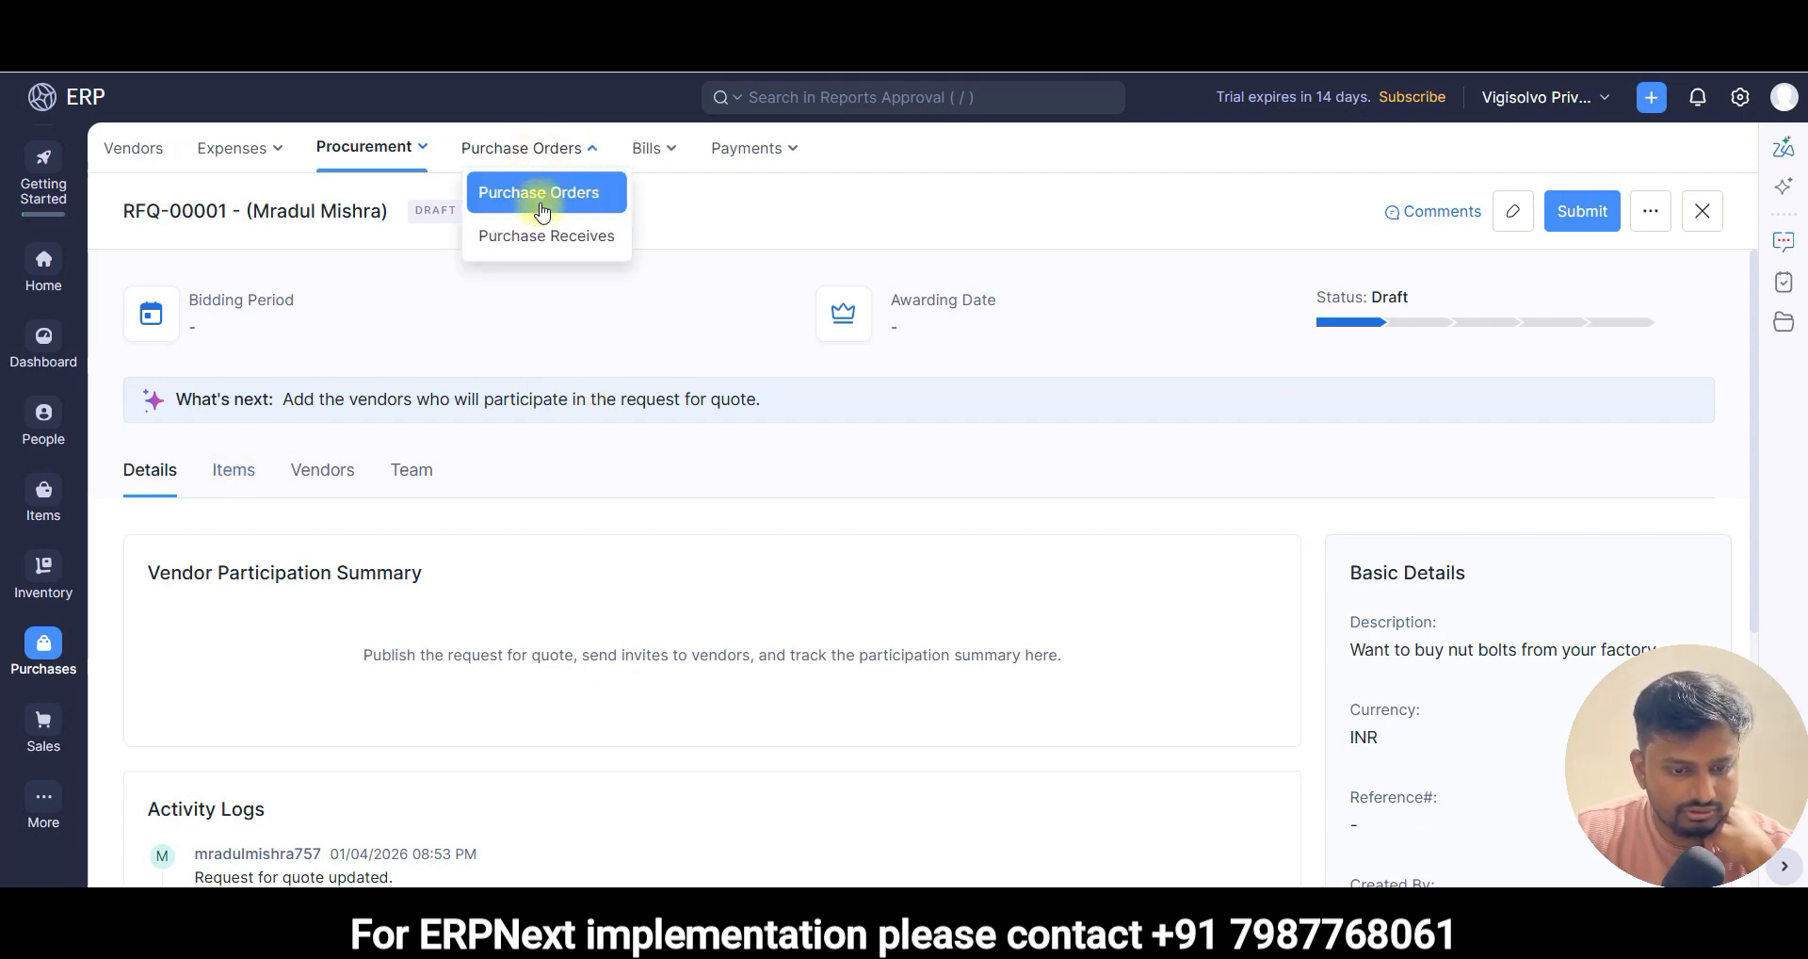
- Start a new purchase order for the vendor Techsolvo LLP with a delivery date of 30/04/2026, keeping payment terms Due on Receipt
{"action": "left_click", "coordinate": [545, 189]}
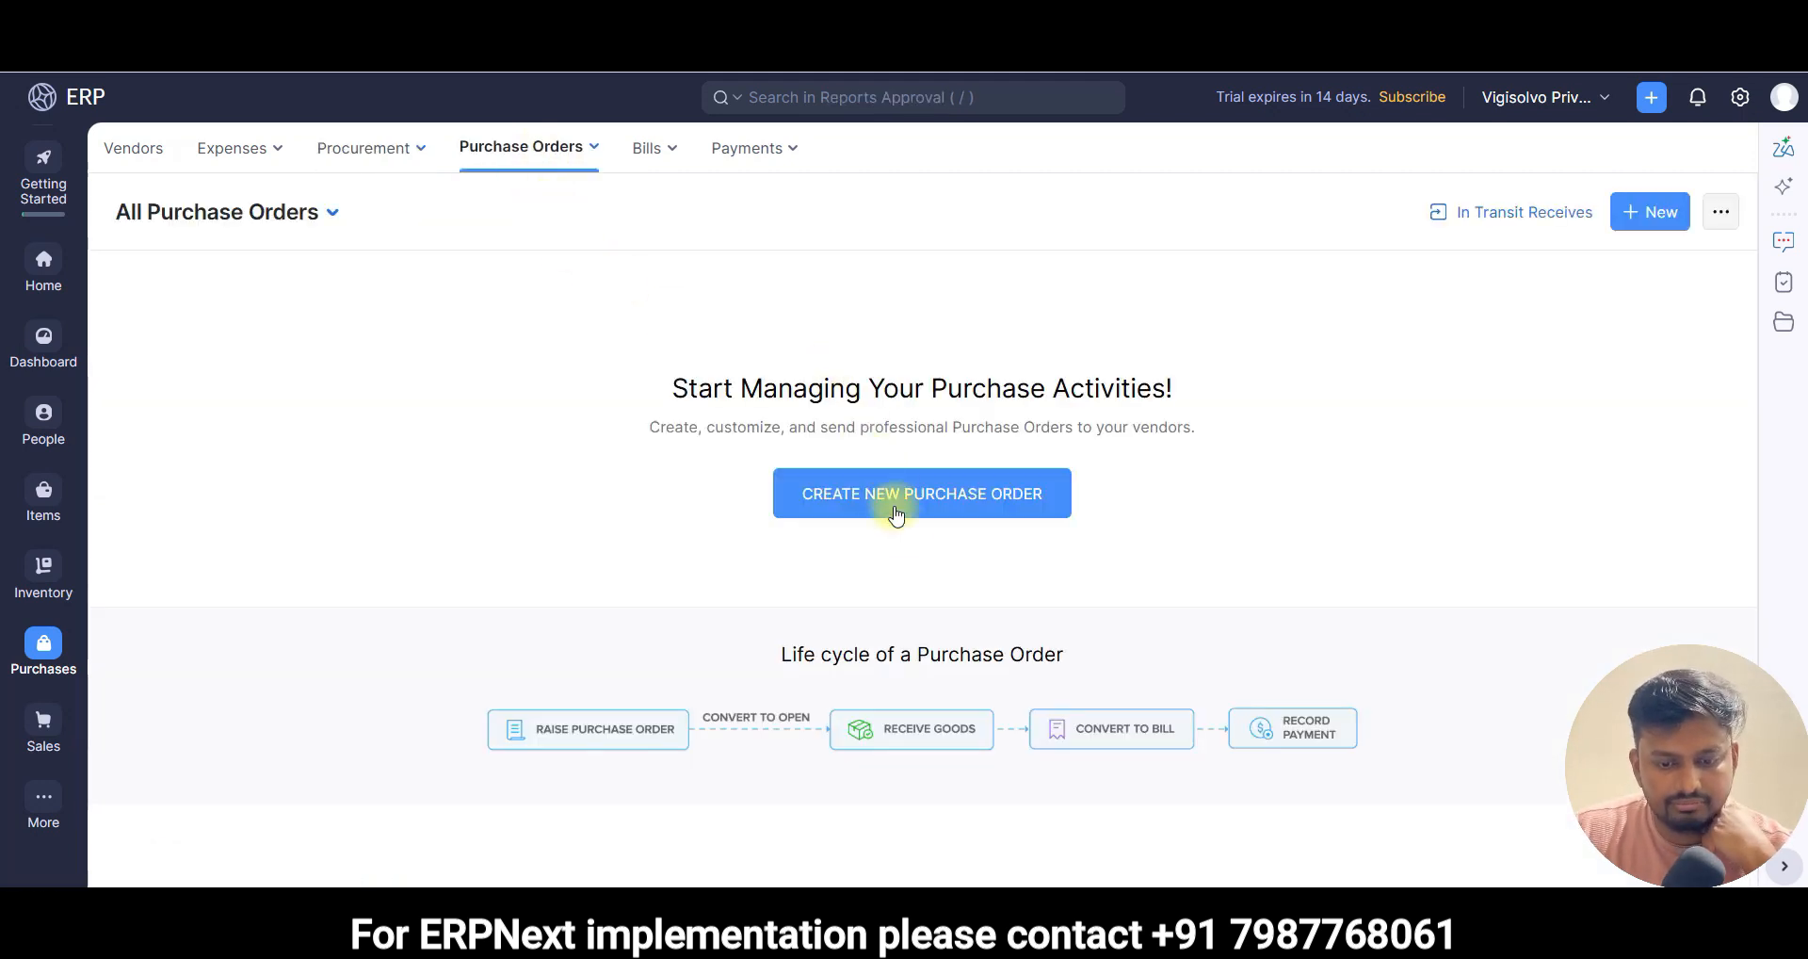
{"action": "left_click", "coordinate": [900, 493]}
{"action": "left_click", "coordinate": [468, 322]}
{"action": "left_click", "coordinate": [455, 407]}
{"action": "scroll", "coordinate": [641, 489], "scroll_direction": "down", "scroll_amount": 6}
{"action": "left_click", "coordinate": [396, 331]}
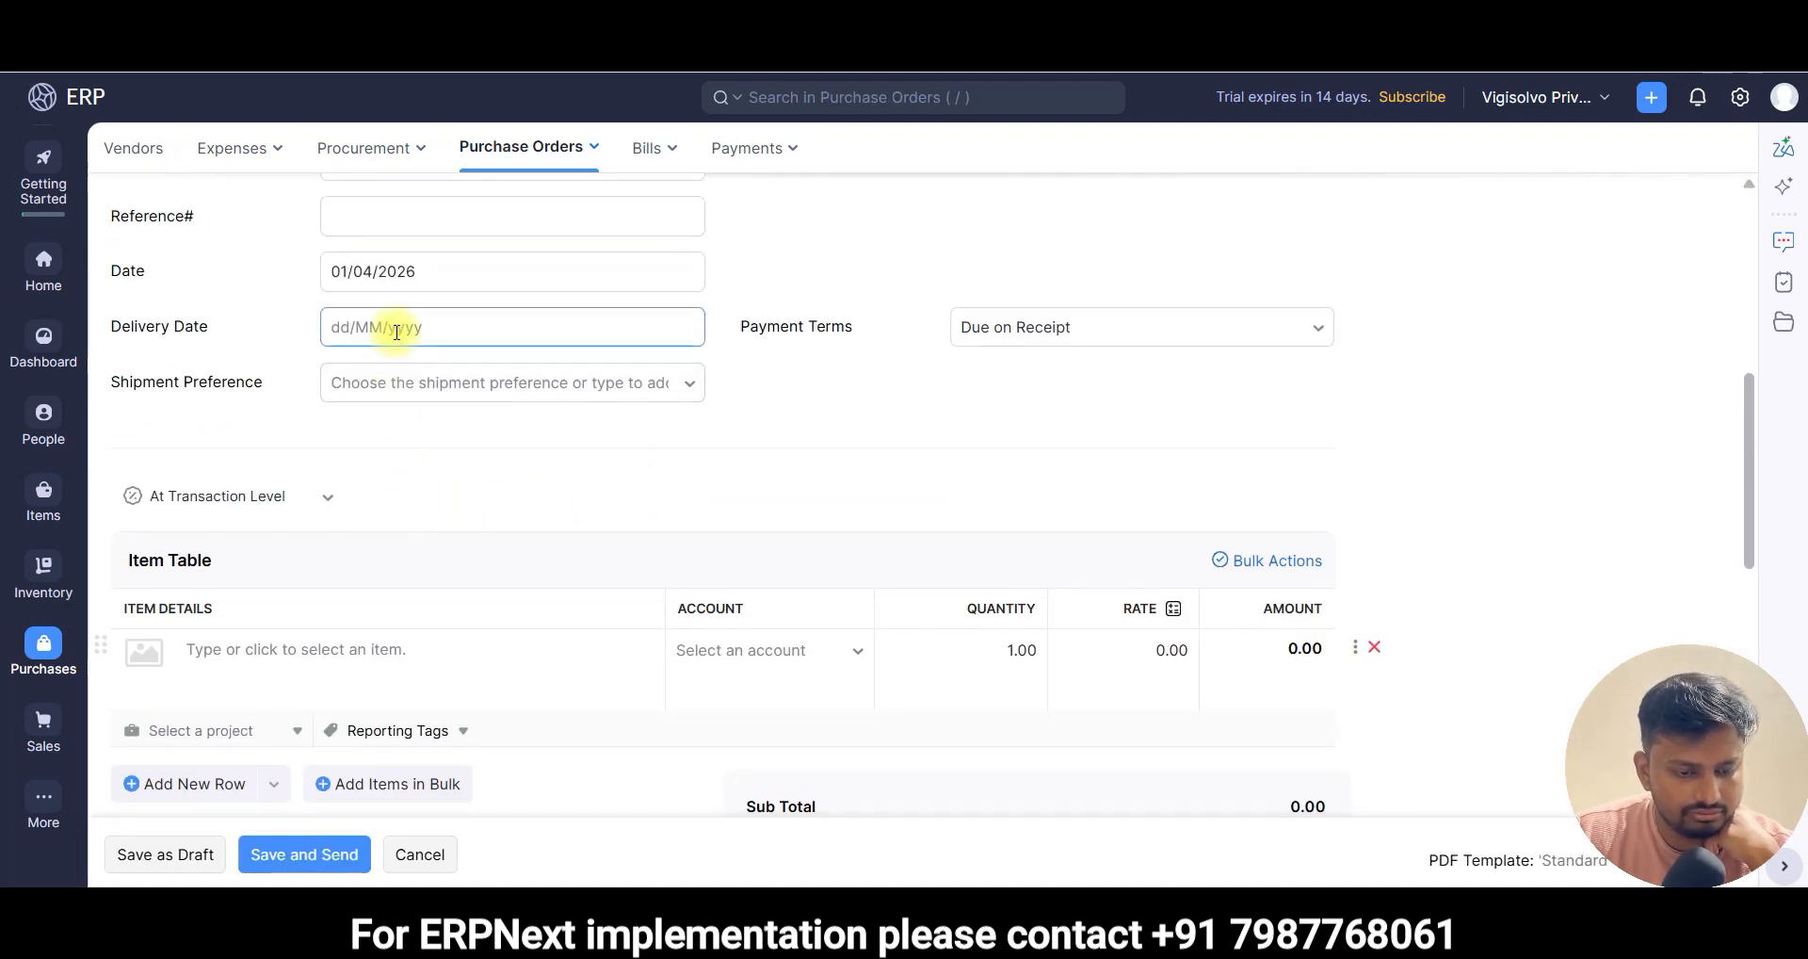
{"action": "left_click", "coordinate": [508, 614]}
{"action": "scroll", "coordinate": [699, 476], "scroll_direction": "down", "scroll_amount": 2}
{"action": "left_click", "coordinate": [1035, 211]}
{"action": "left_click", "coordinate": [1035, 211]}
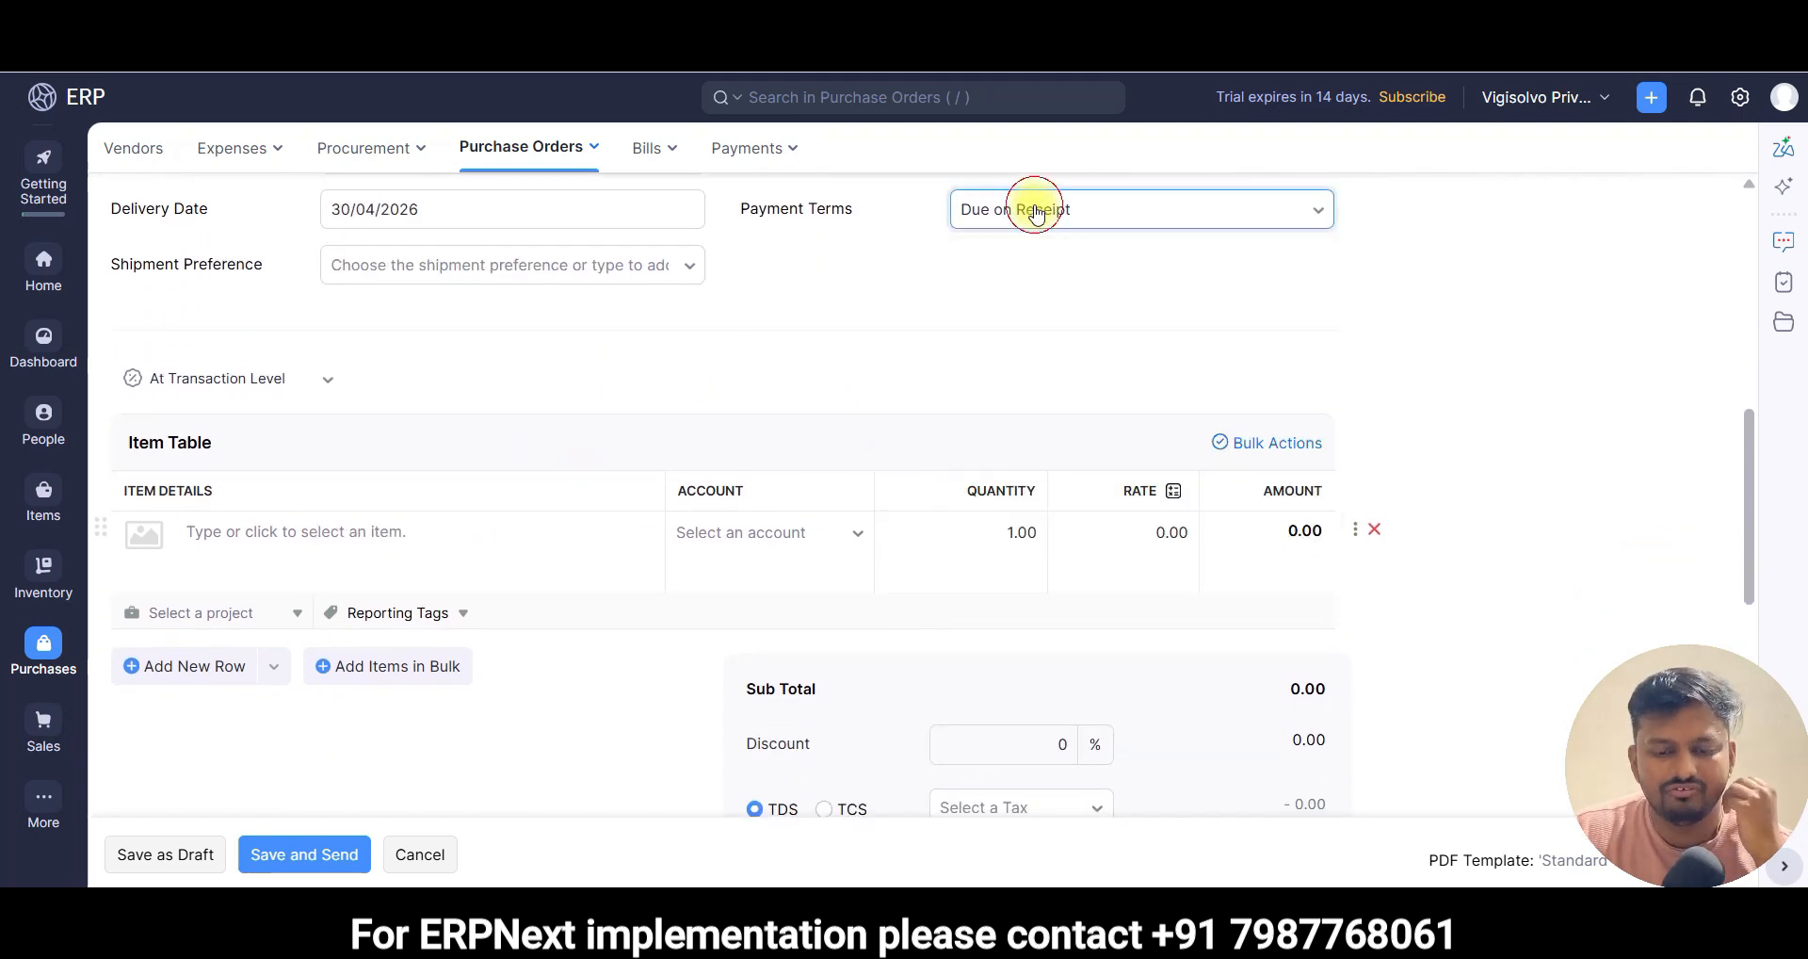
- Add 50000 pcs of M10 × 50mm Hex Head Bolt to the purchase order, save it for sending, and review the vendor email
{"action": "scroll", "coordinate": [584, 362], "scroll_direction": "down", "scroll_amount": 3}
{"action": "left_click", "coordinate": [306, 301]}
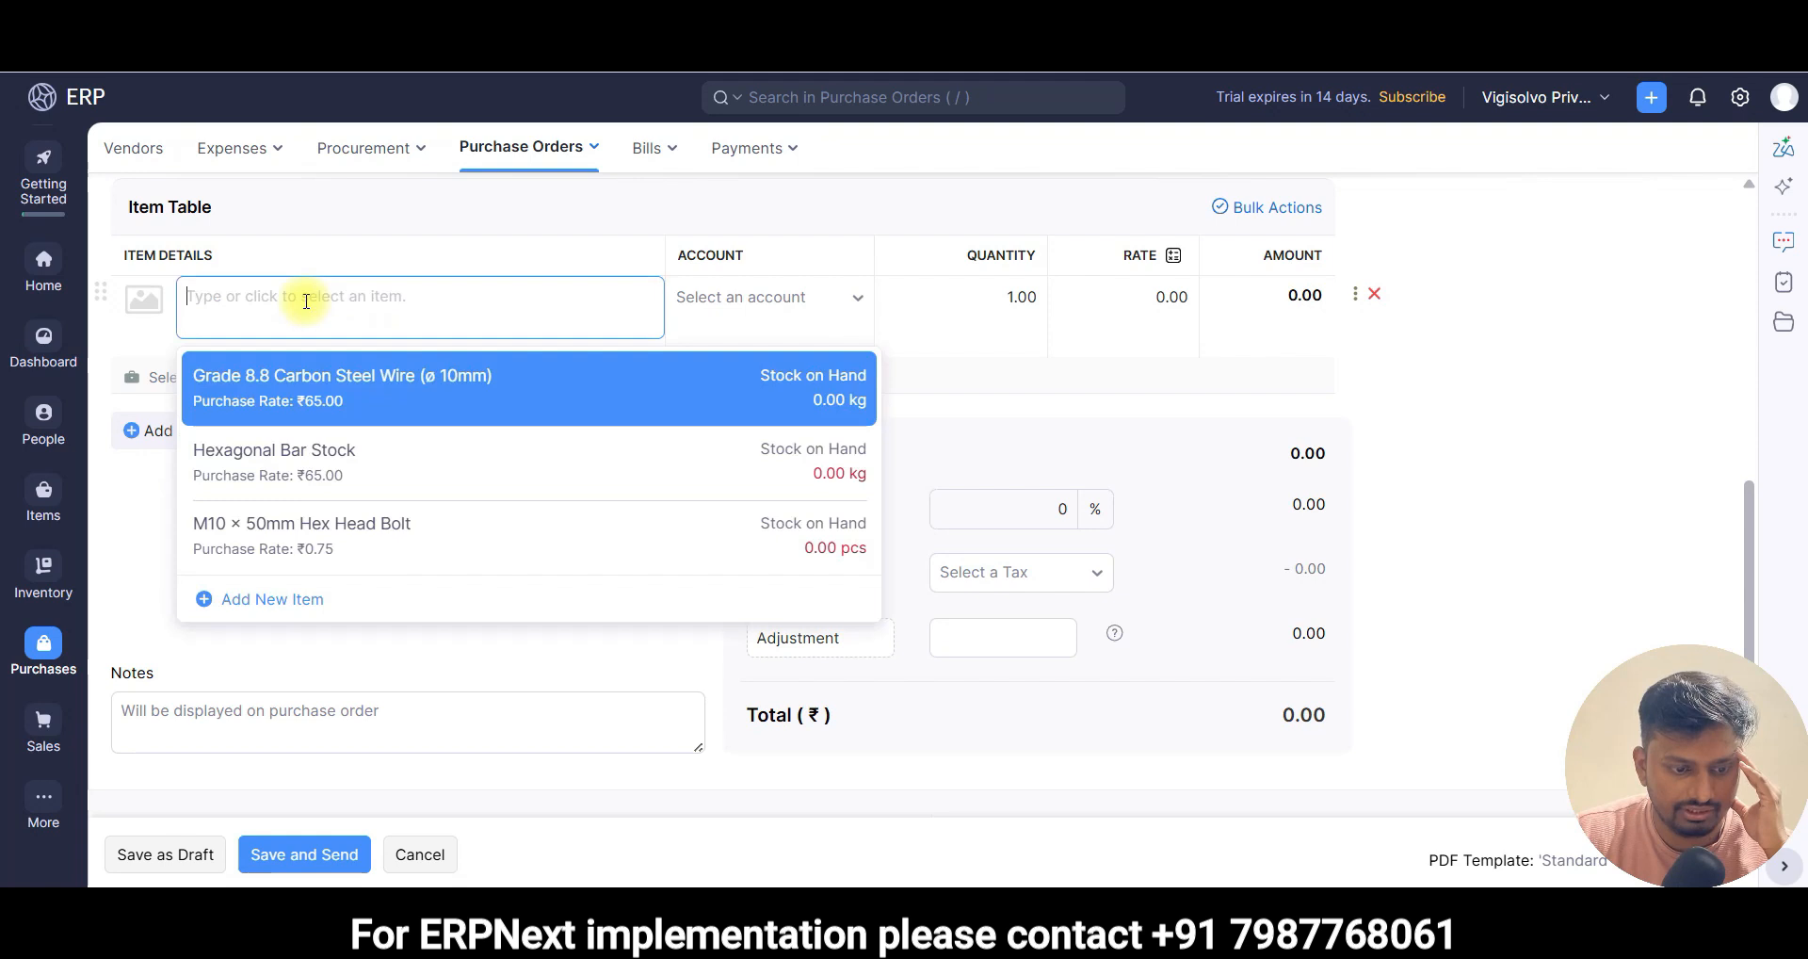
{"action": "left_click", "coordinate": [322, 530]}
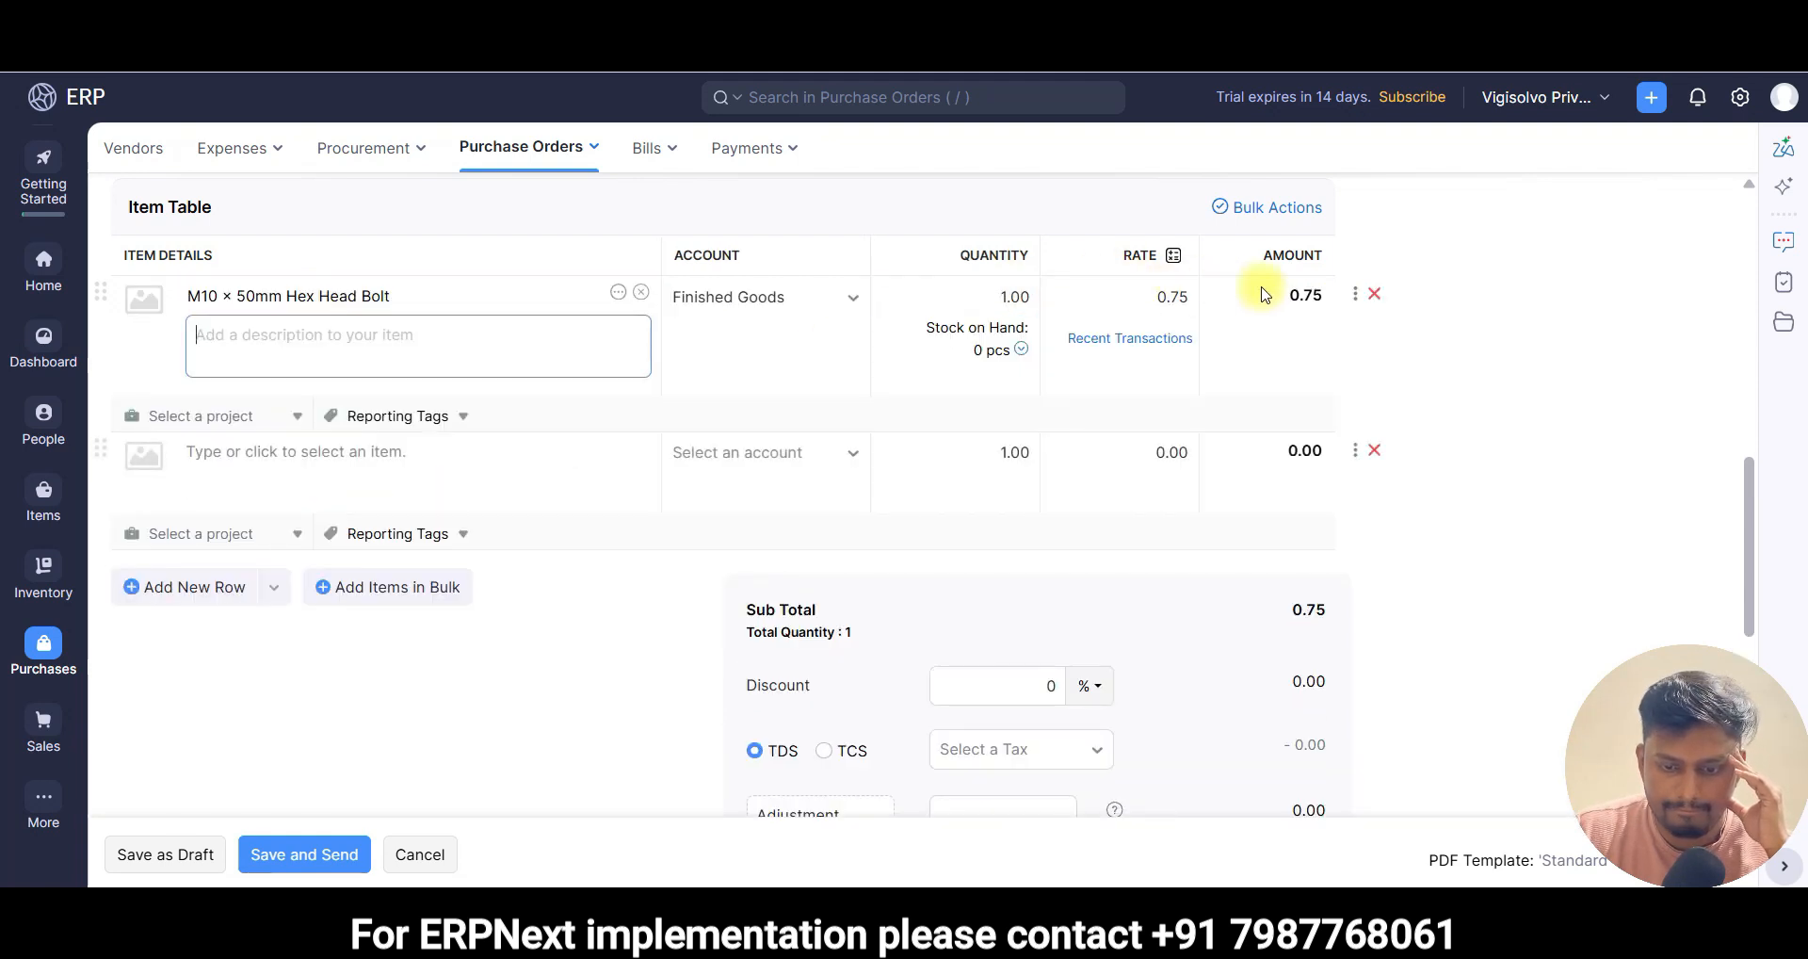
{"action": "left_click", "coordinate": [994, 299]}
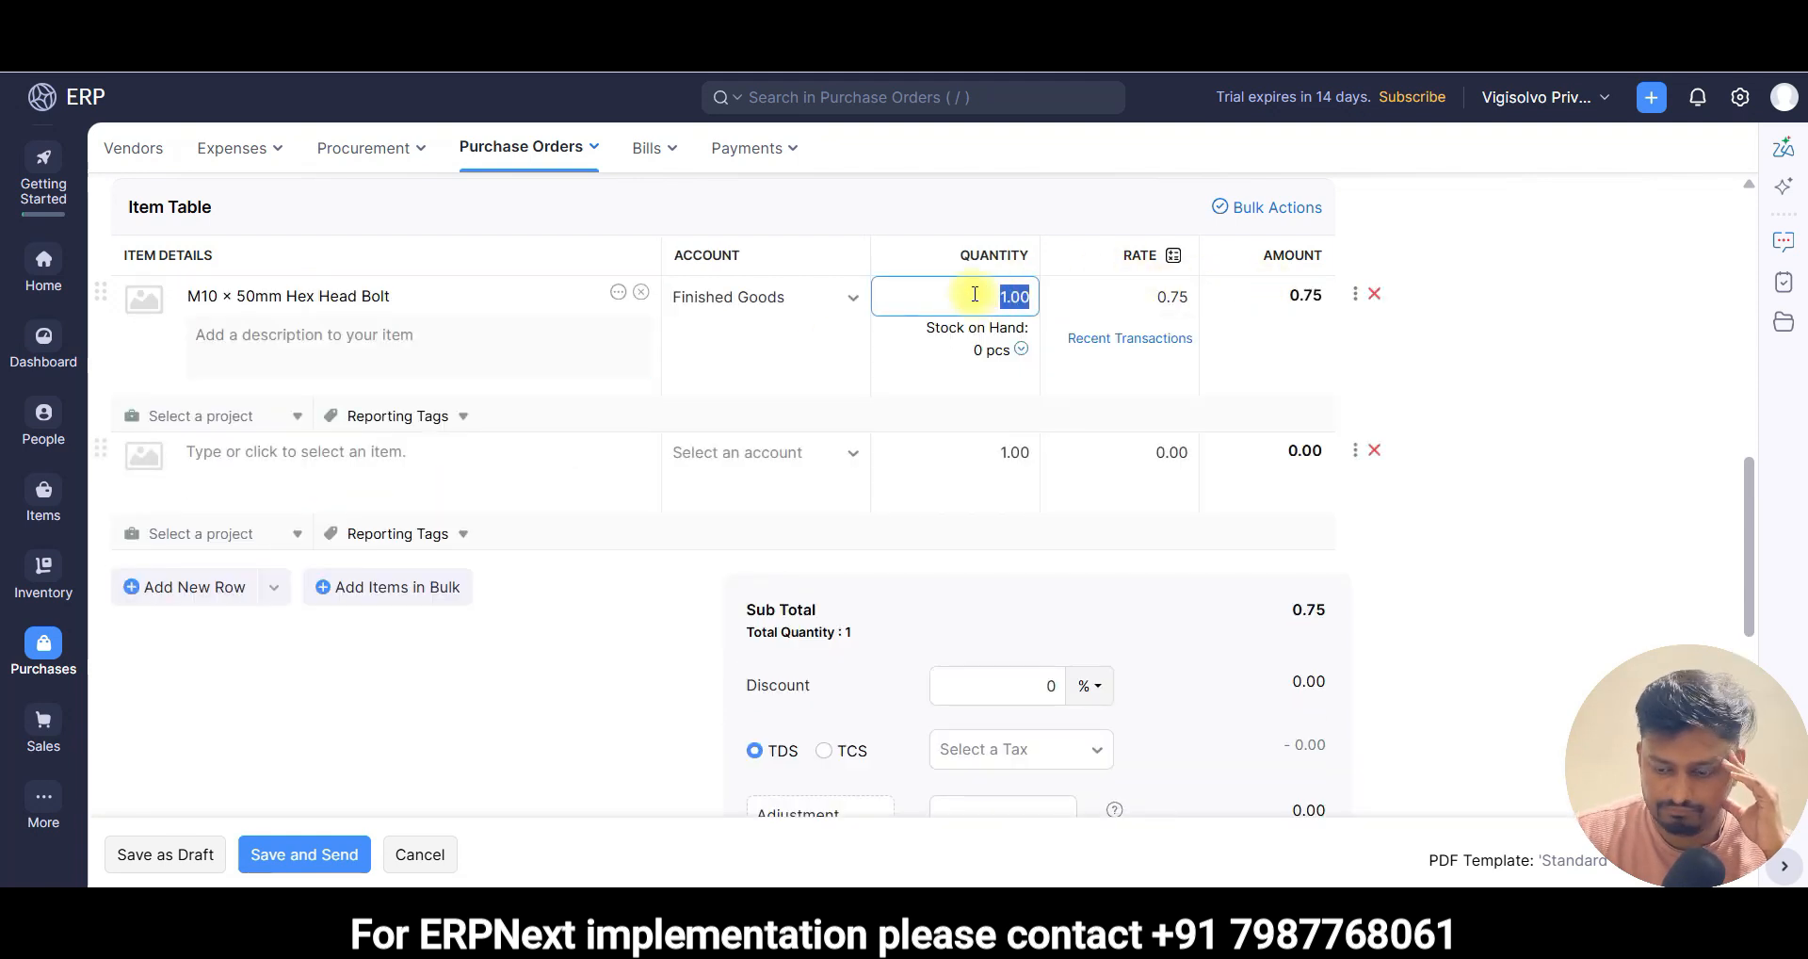
{"action": "key", "text": "Return"}
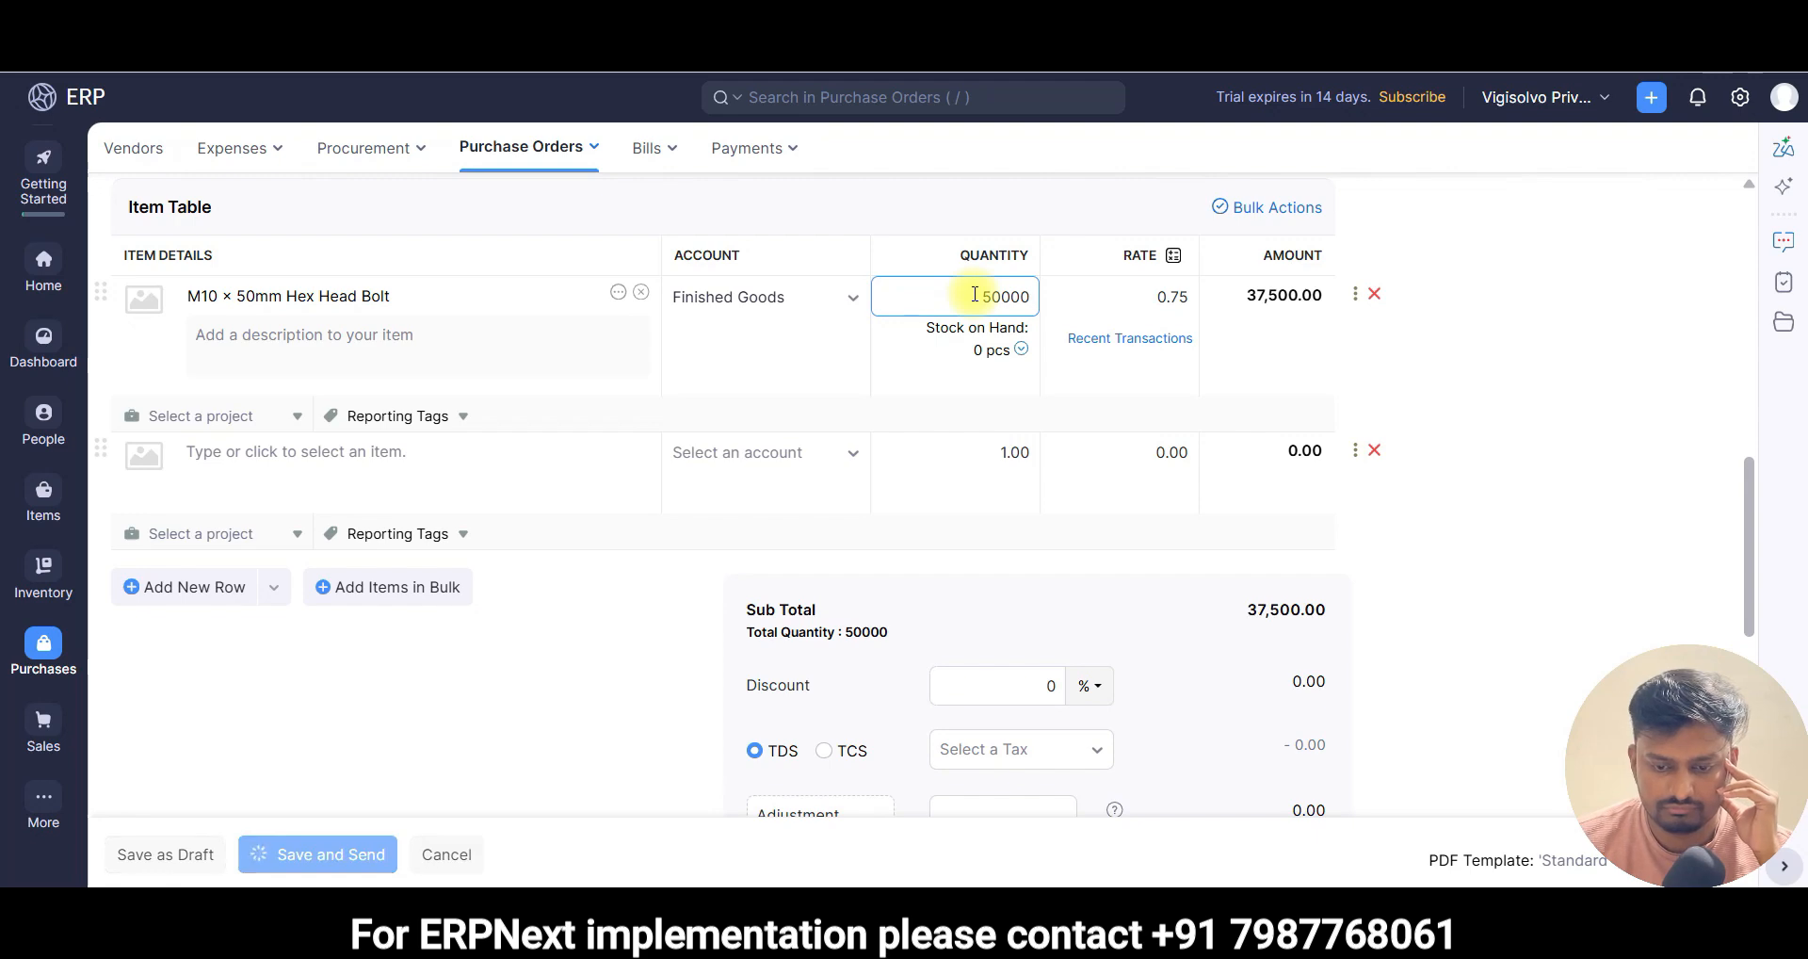
{"action": "scroll", "coordinate": [852, 400], "scroll_direction": "down", "scroll_amount": 4}
{"action": "scroll", "coordinate": [721, 527], "scroll_direction": "up", "scroll_amount": 4}
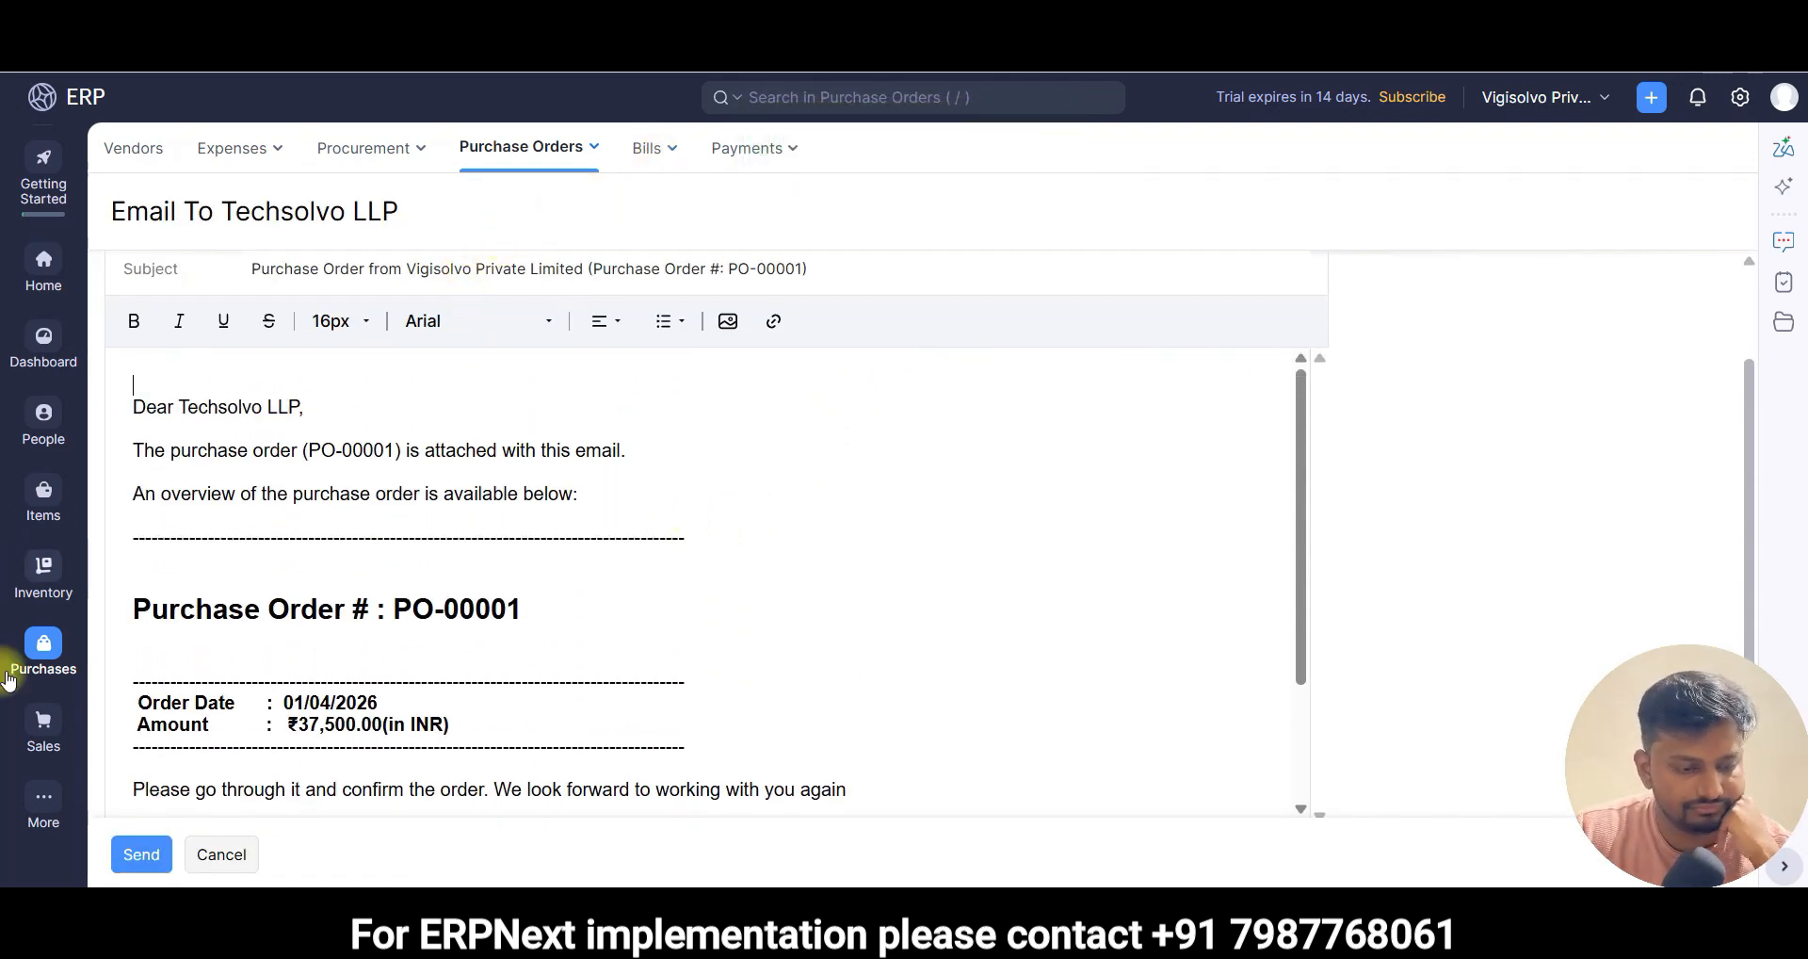
- Examine the Travel & Expense module: expense reports, corporate cards, advances, batch payments and the trips overview with its workflow and quick access options
{"action": "left_click", "coordinate": [38, 802]}
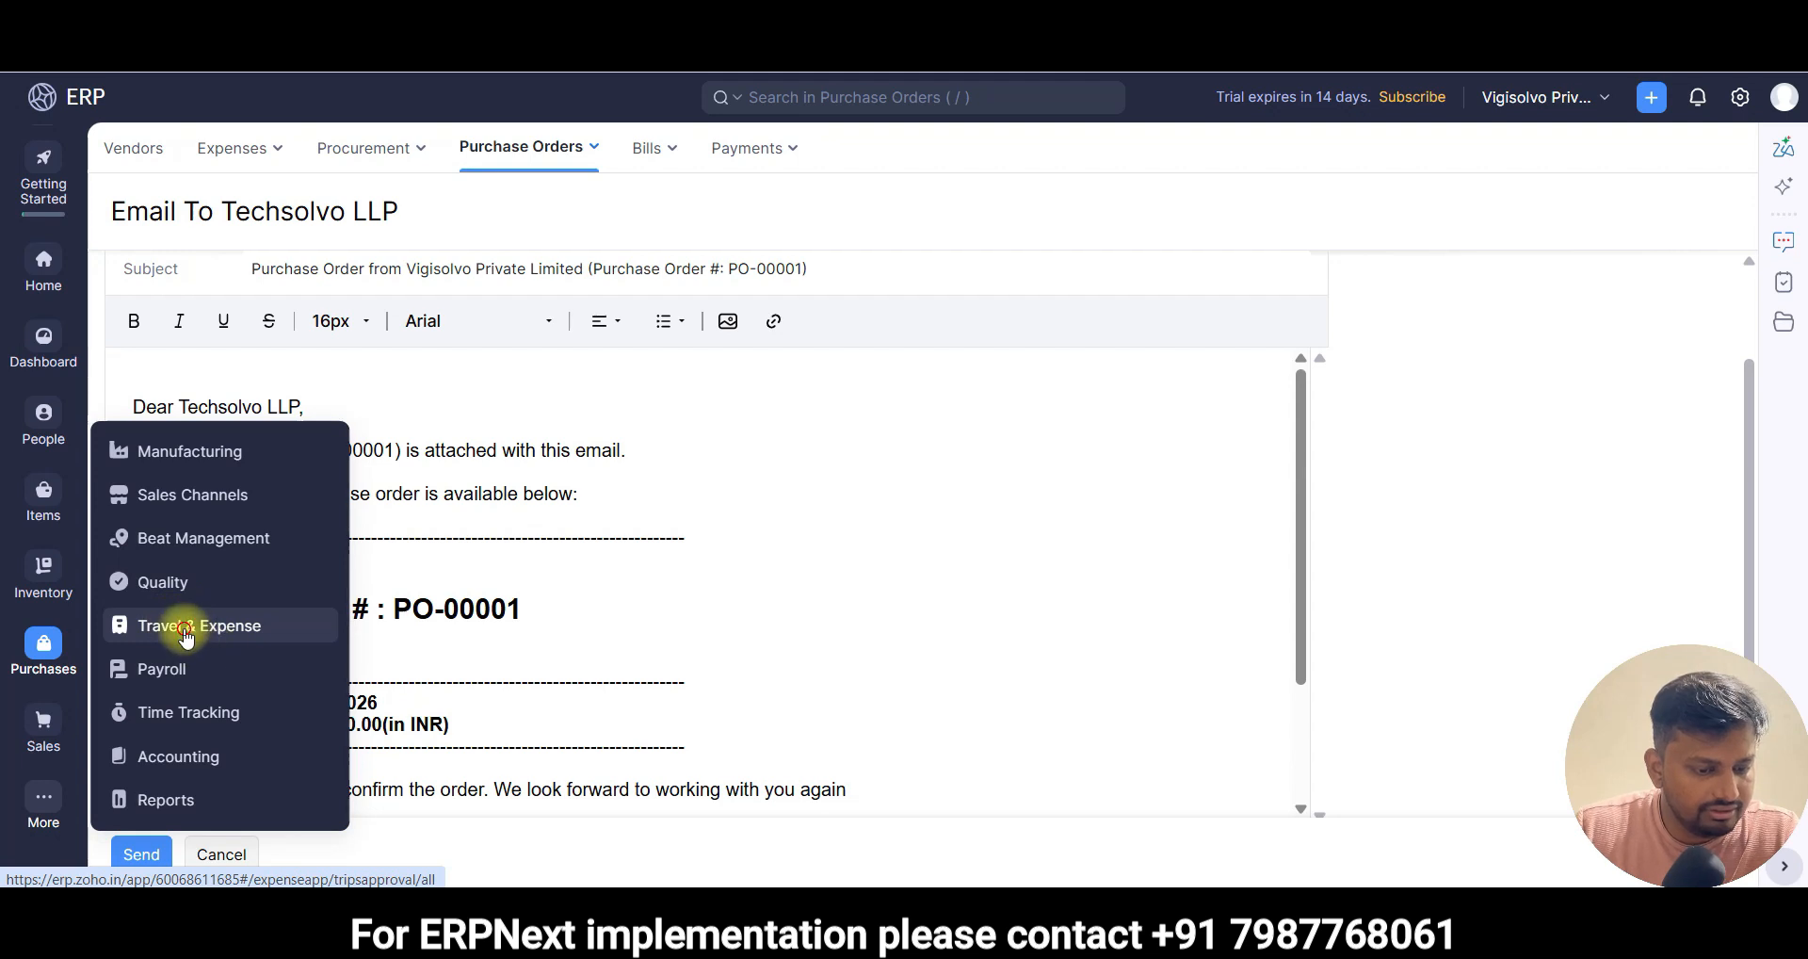
{"action": "left_click", "coordinate": [201, 640]}
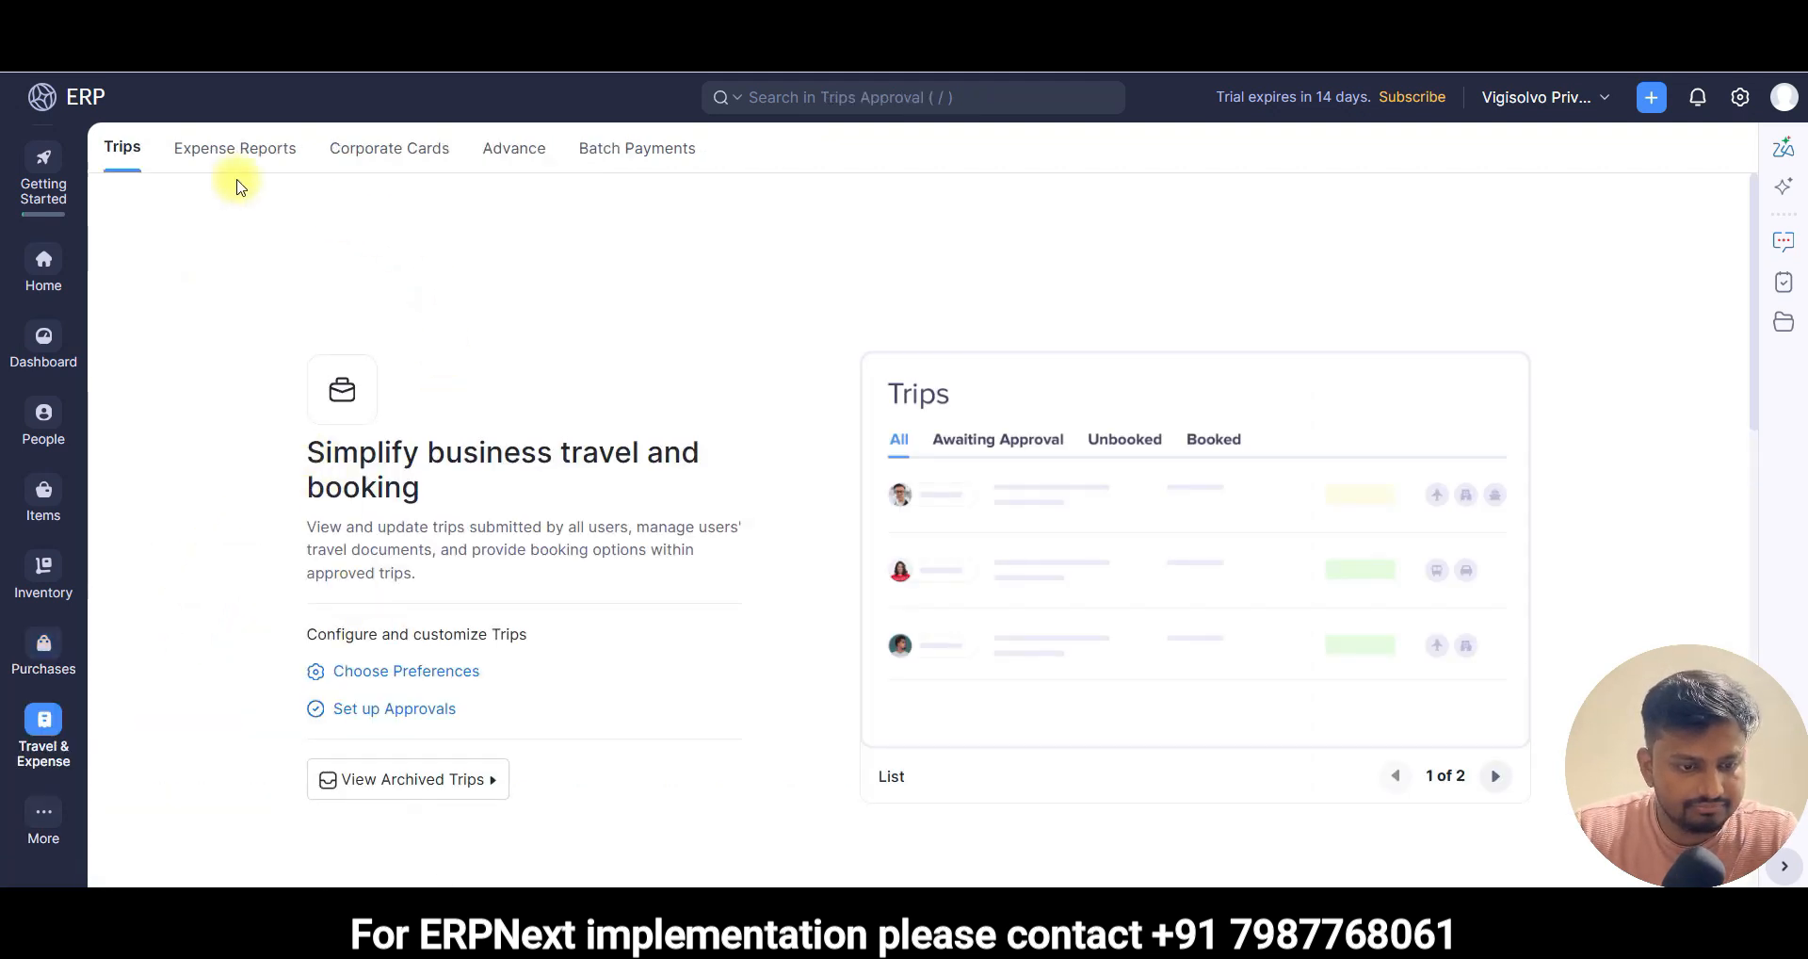
{"action": "left_click", "coordinate": [218, 149]}
{"action": "left_click", "coordinate": [396, 160]}
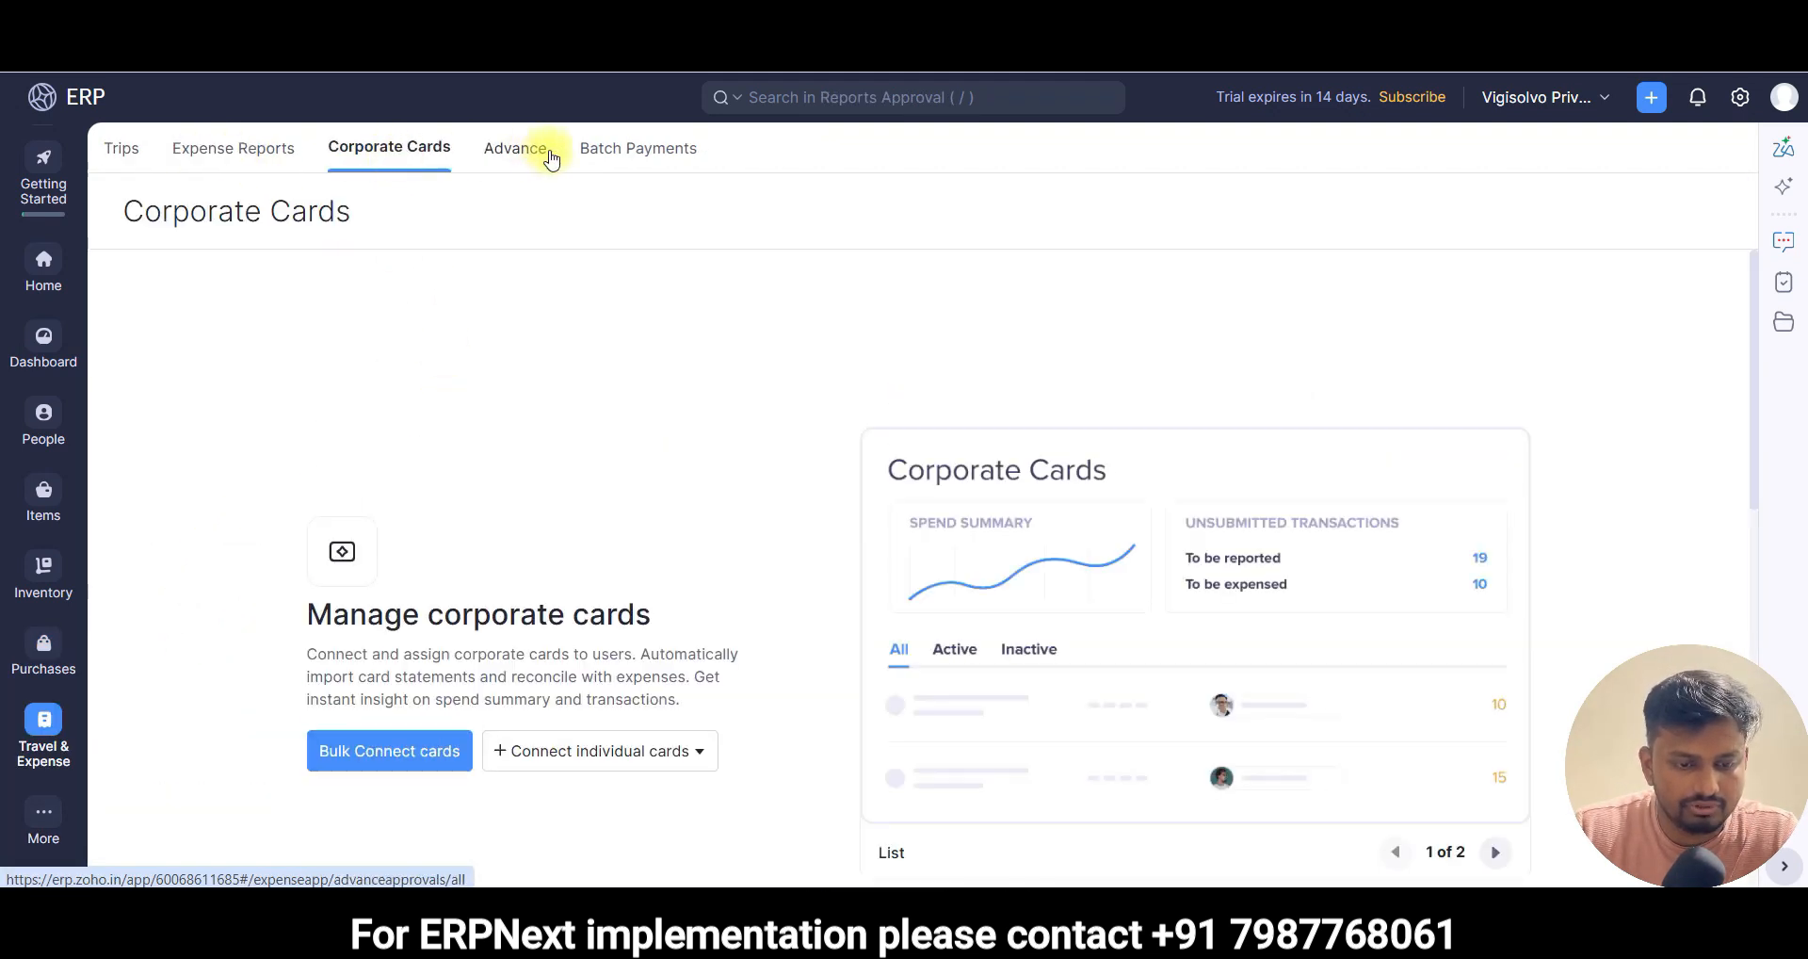
{"action": "left_click", "coordinate": [525, 152]}
{"action": "left_click", "coordinate": [638, 149]}
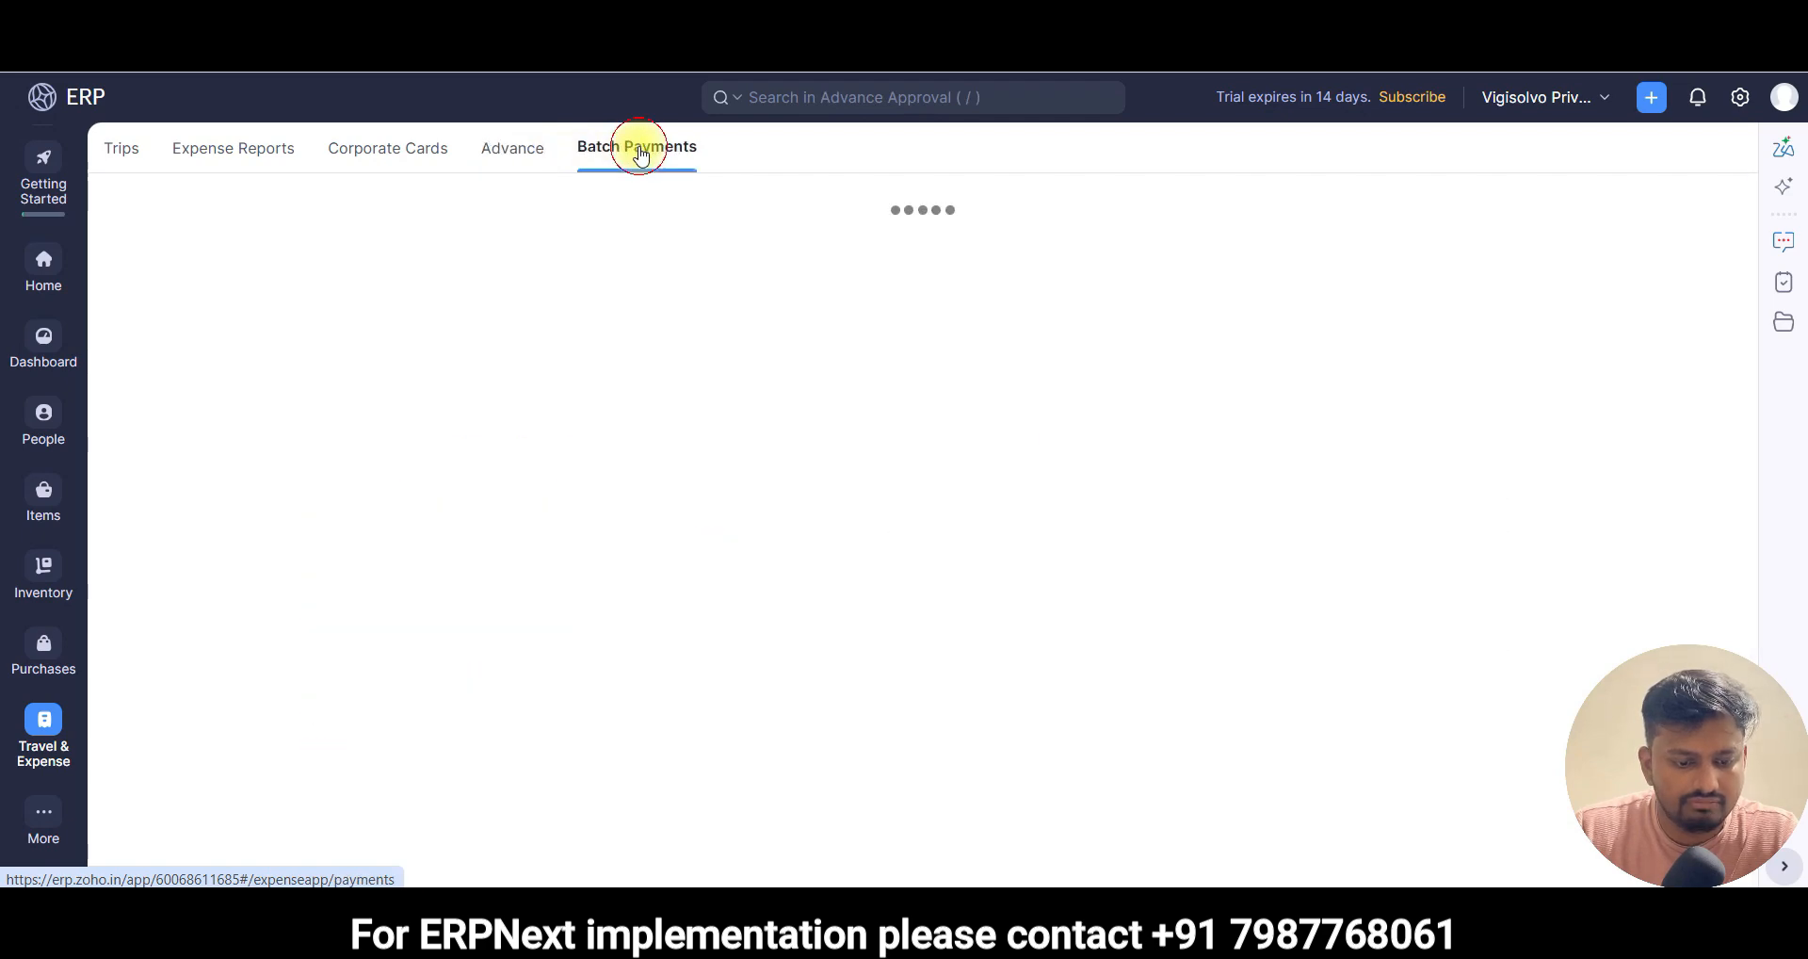
{"action": "left_click", "coordinate": [138, 148]}
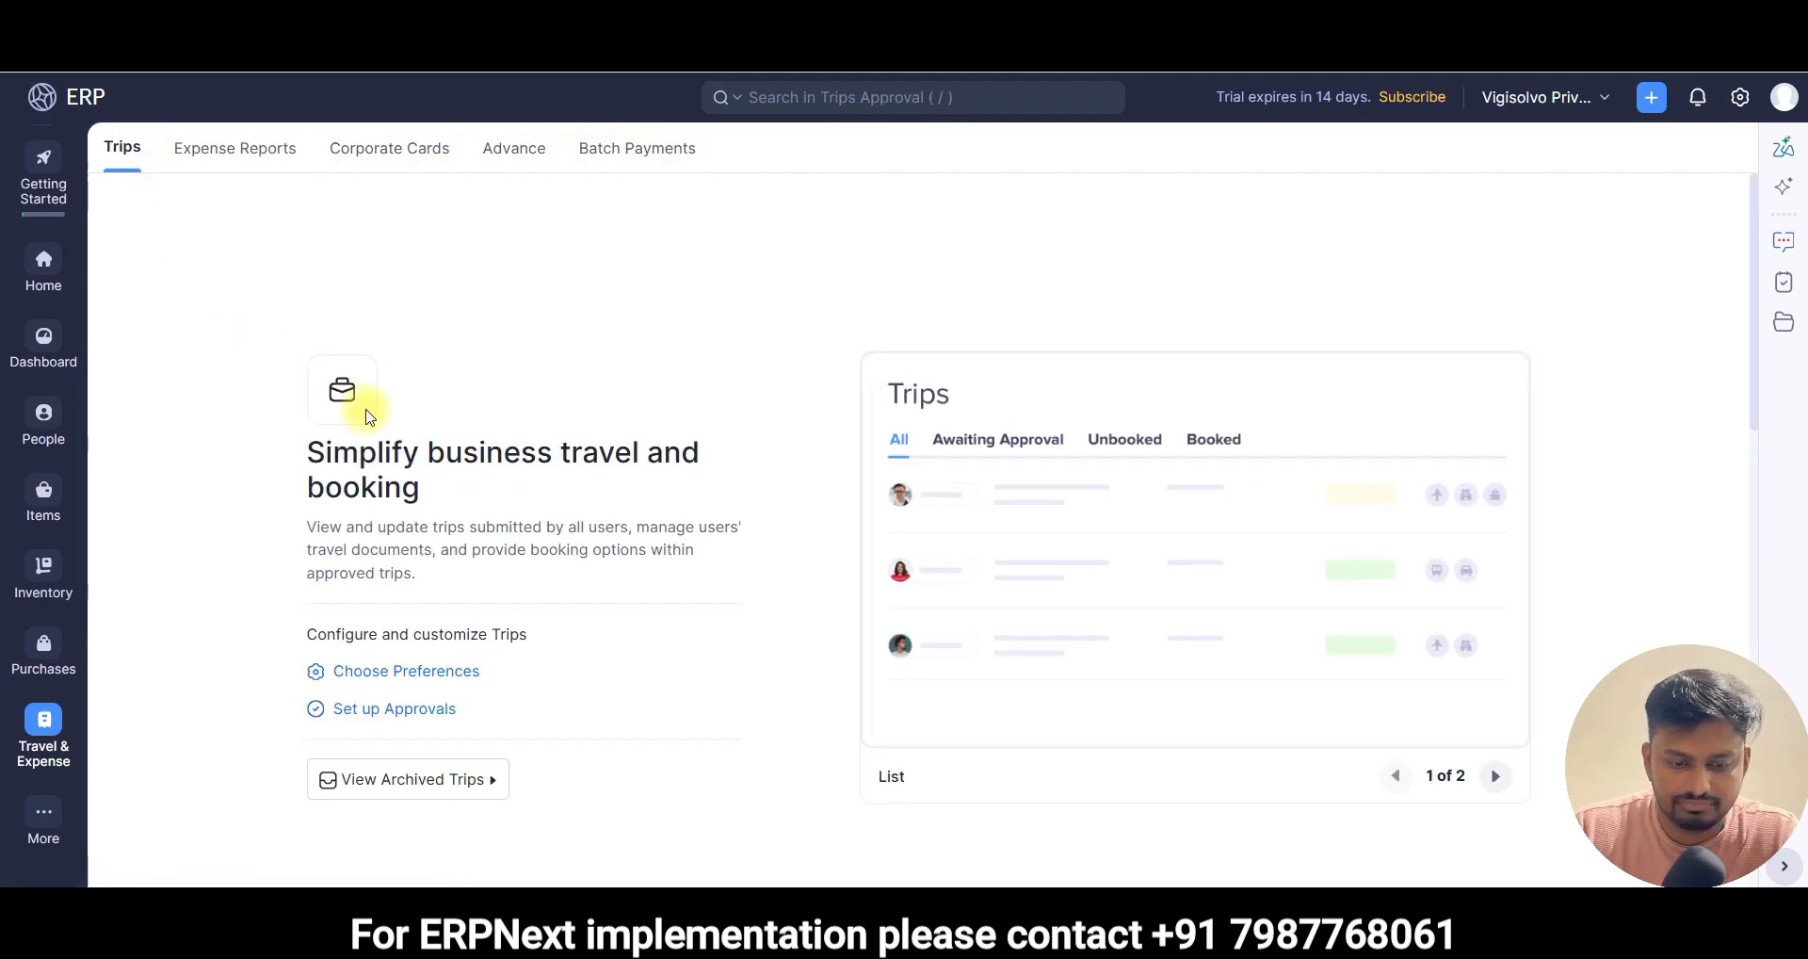
{"action": "scroll", "coordinate": [423, 634], "scroll_direction": "down", "scroll_amount": 5}
{"action": "scroll", "coordinate": [544, 485], "scroll_direction": "down", "scroll_amount": 5}
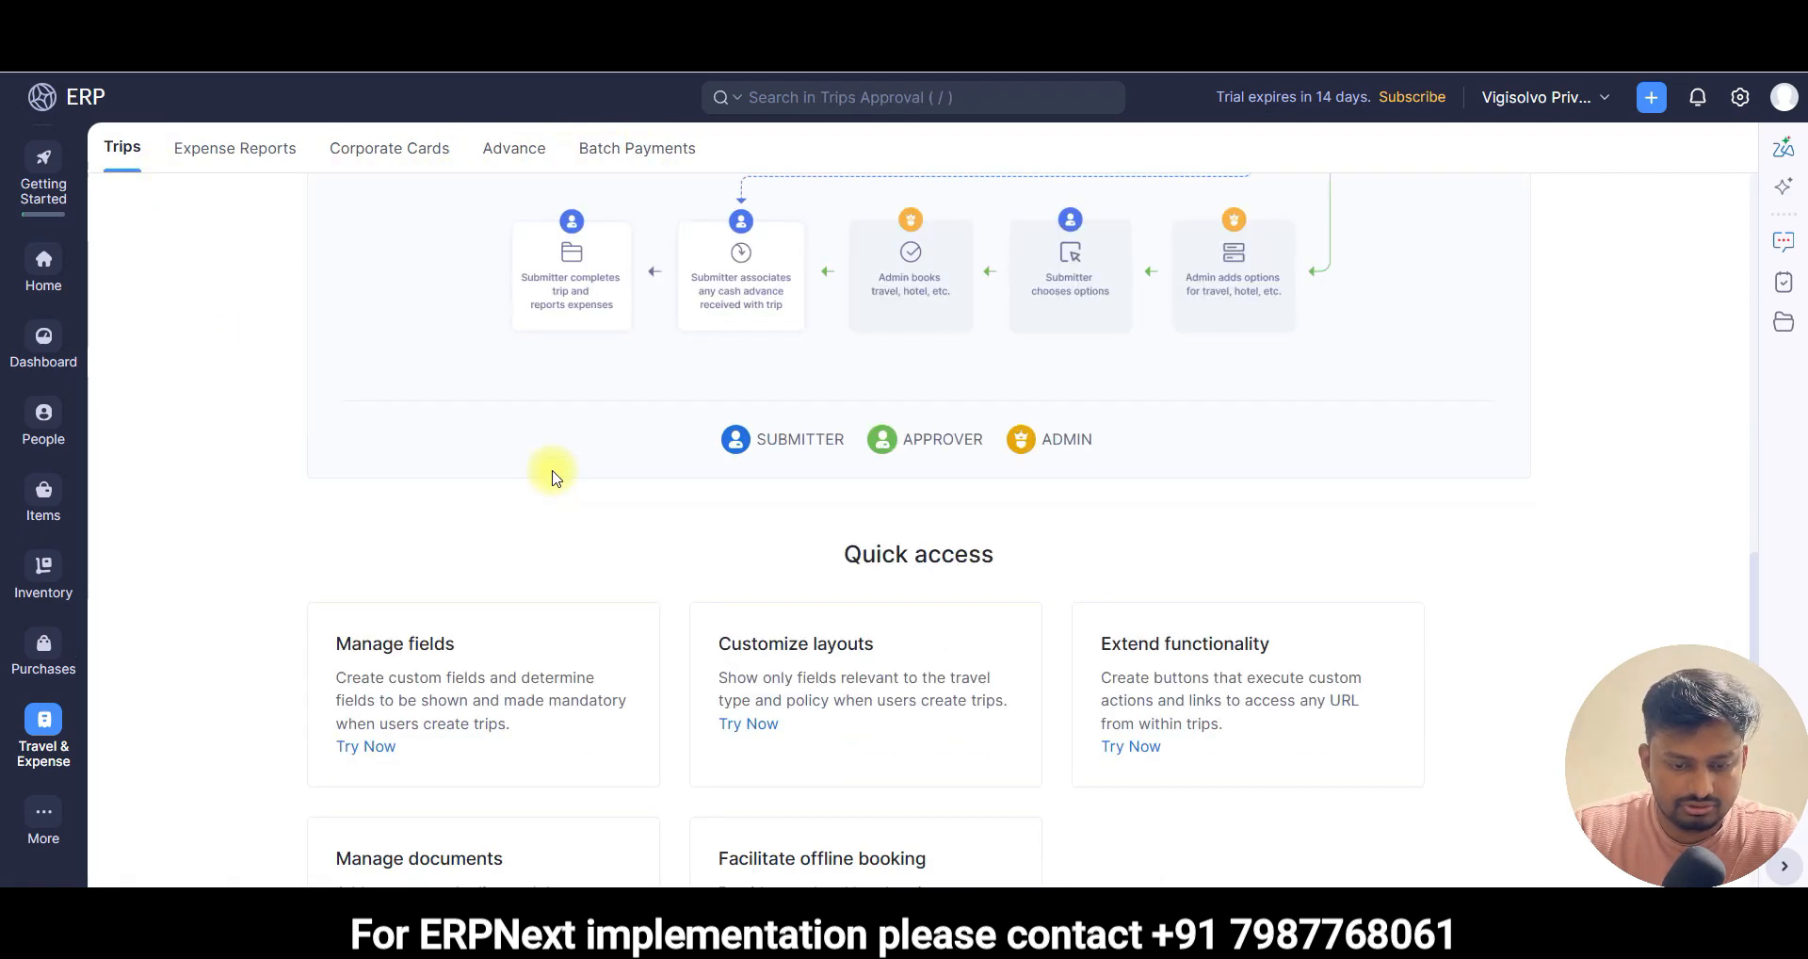
{"action": "scroll", "coordinate": [553, 473], "scroll_direction": "down", "scroll_amount": 2}
- Start a new quality rule named Test for the M10 × 50mm Hex Head Bolt with transaction type Purchase Receive
{"action": "left_click", "coordinate": [54, 815]}
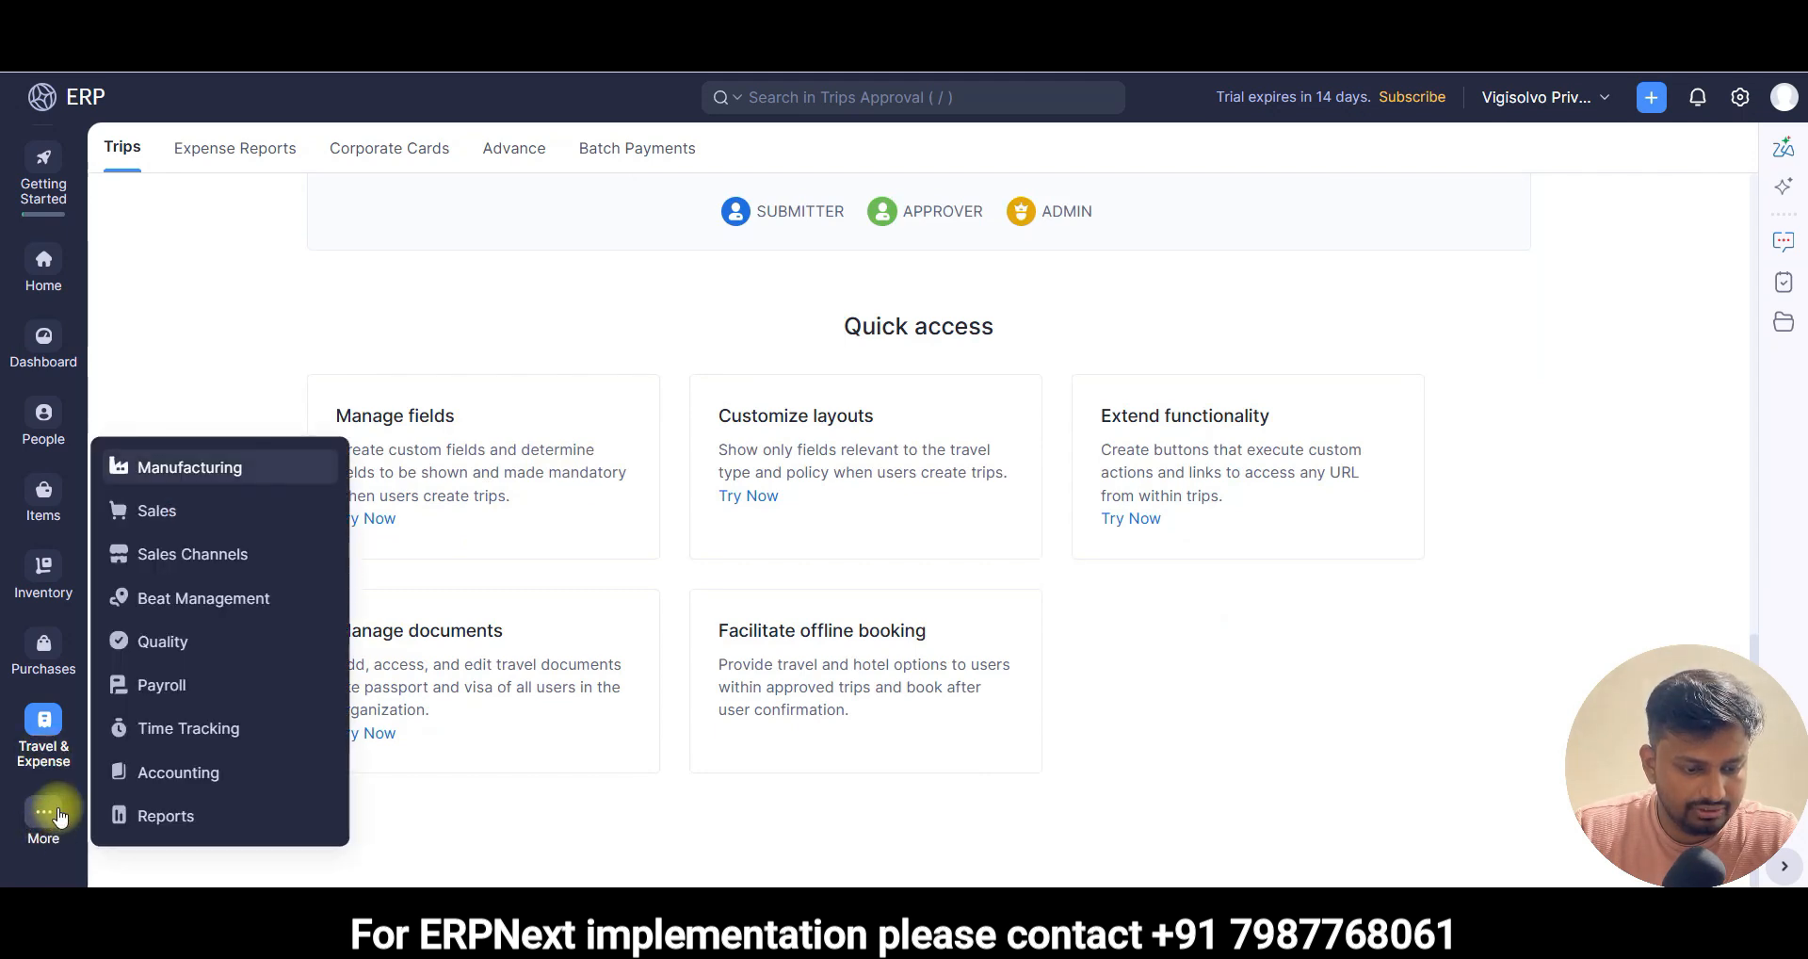
{"action": "left_click", "coordinate": [162, 641]}
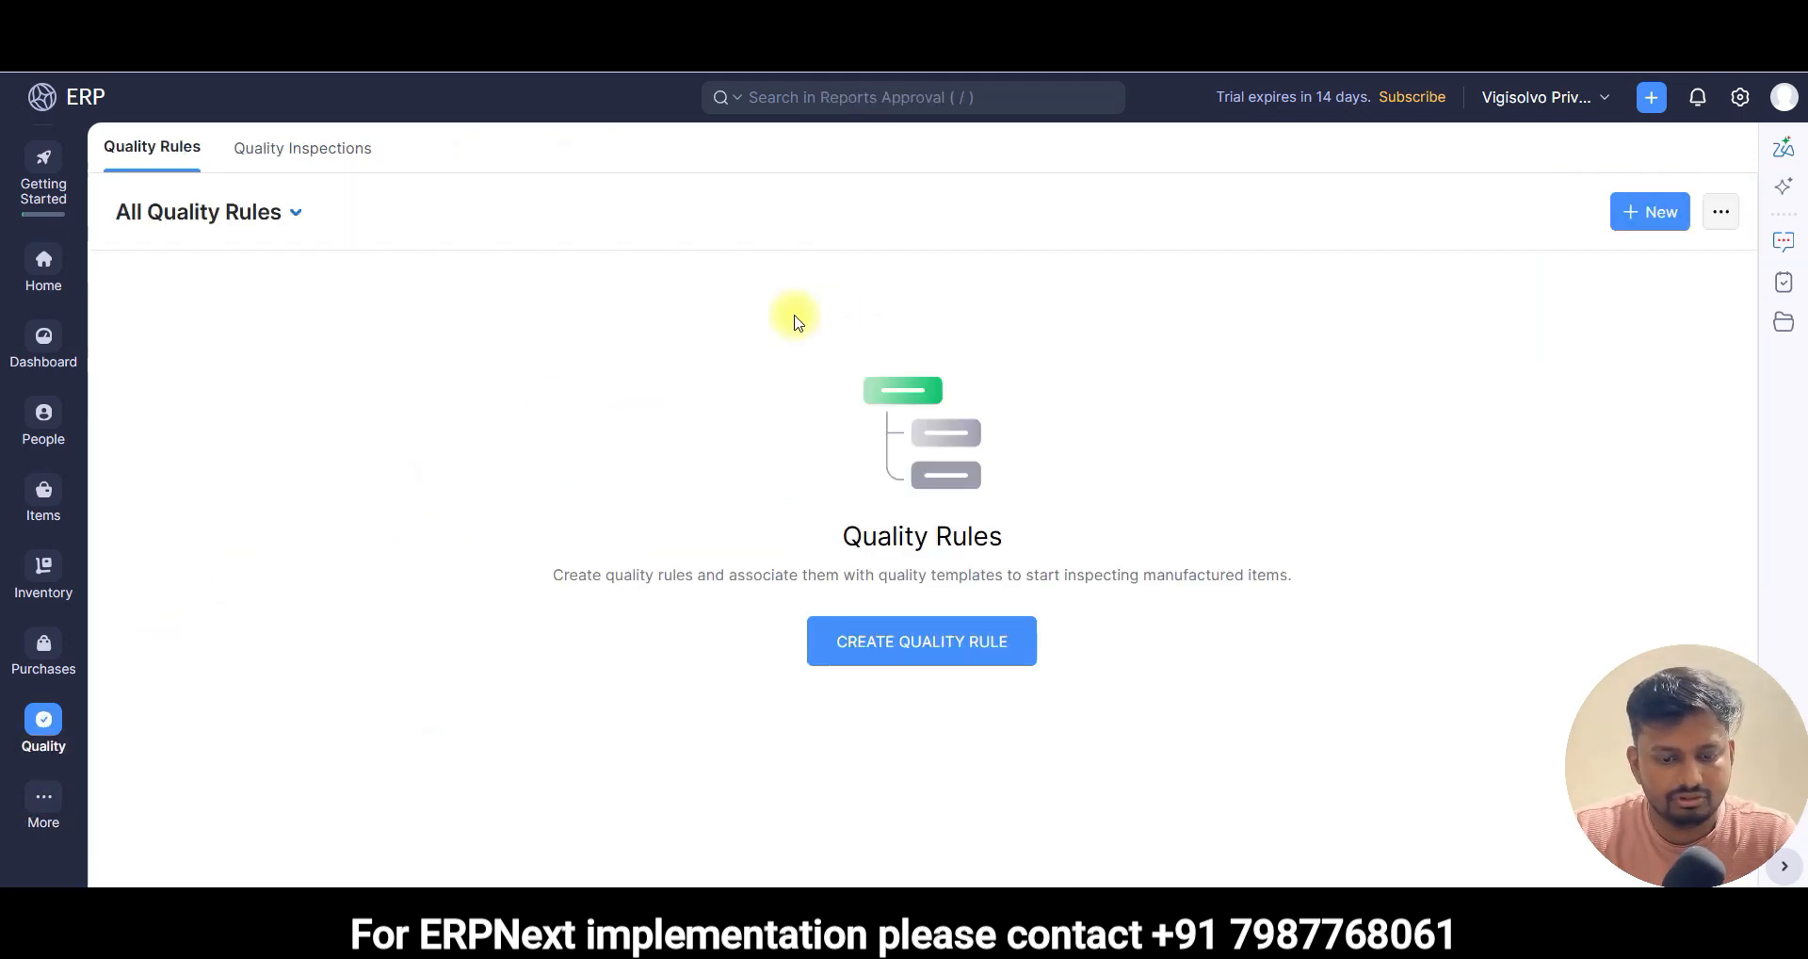
{"action": "left_click", "coordinate": [1623, 216]}
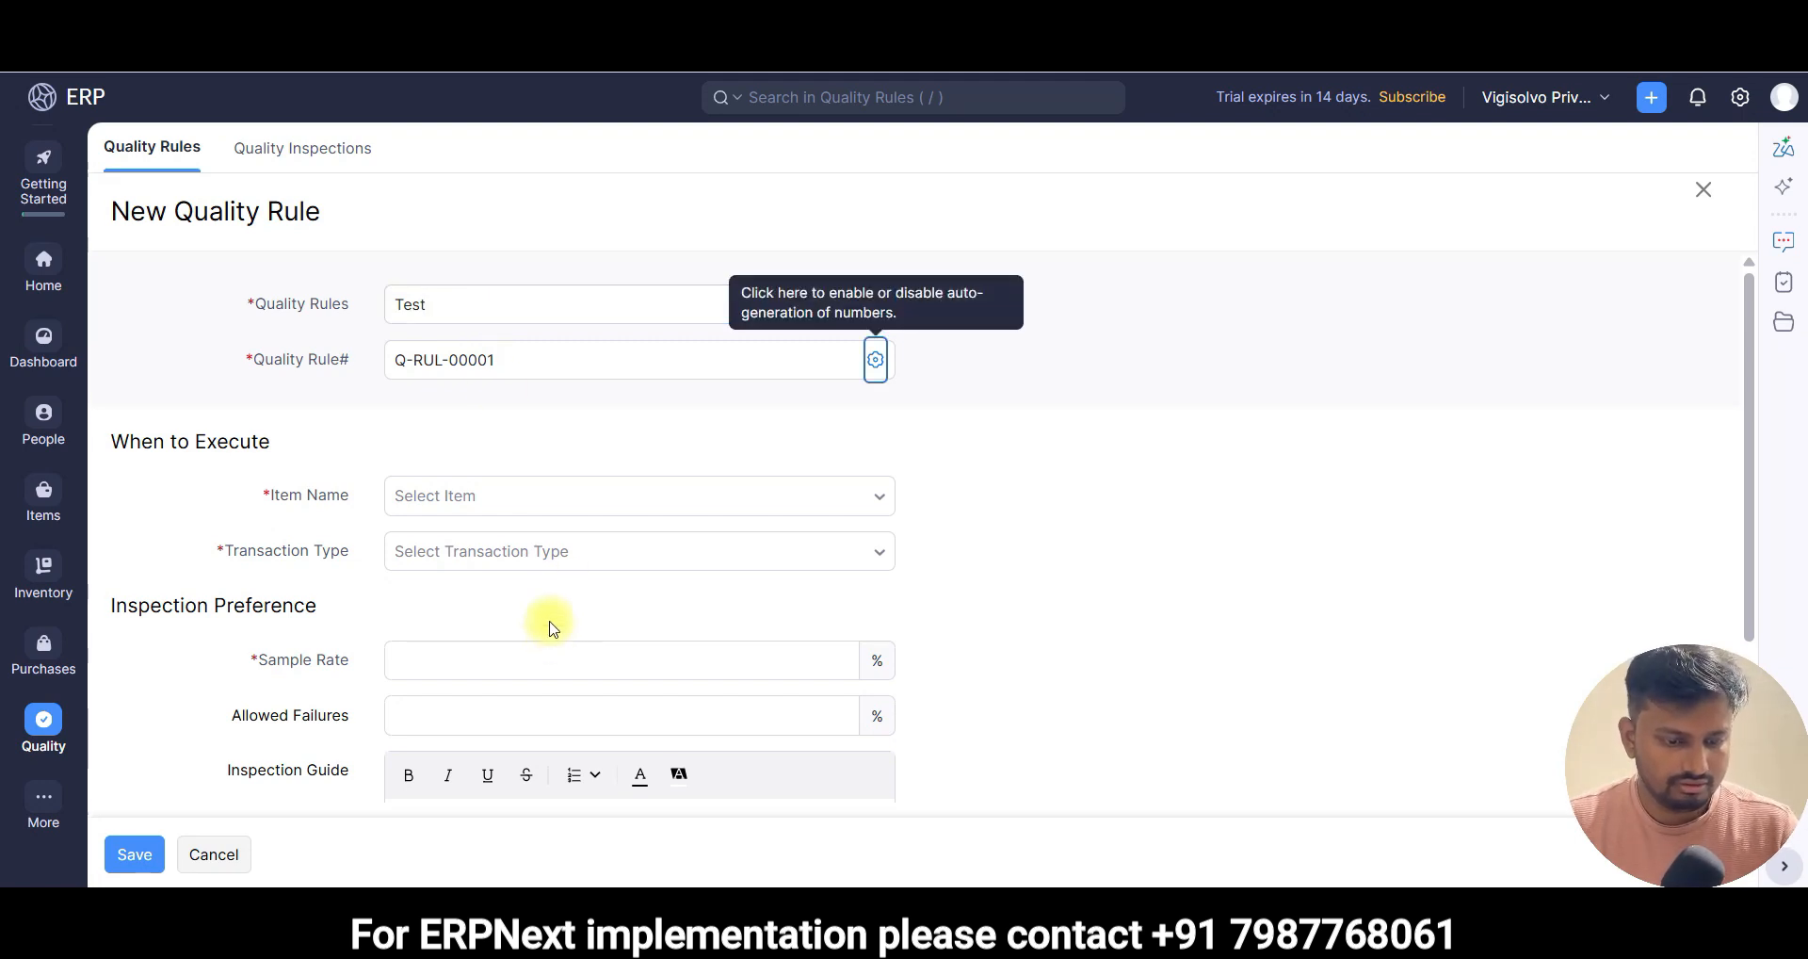
{"action": "left_click", "coordinate": [517, 492]}
{"action": "left_click", "coordinate": [524, 676]}
{"action": "left_click", "coordinate": [495, 554]}
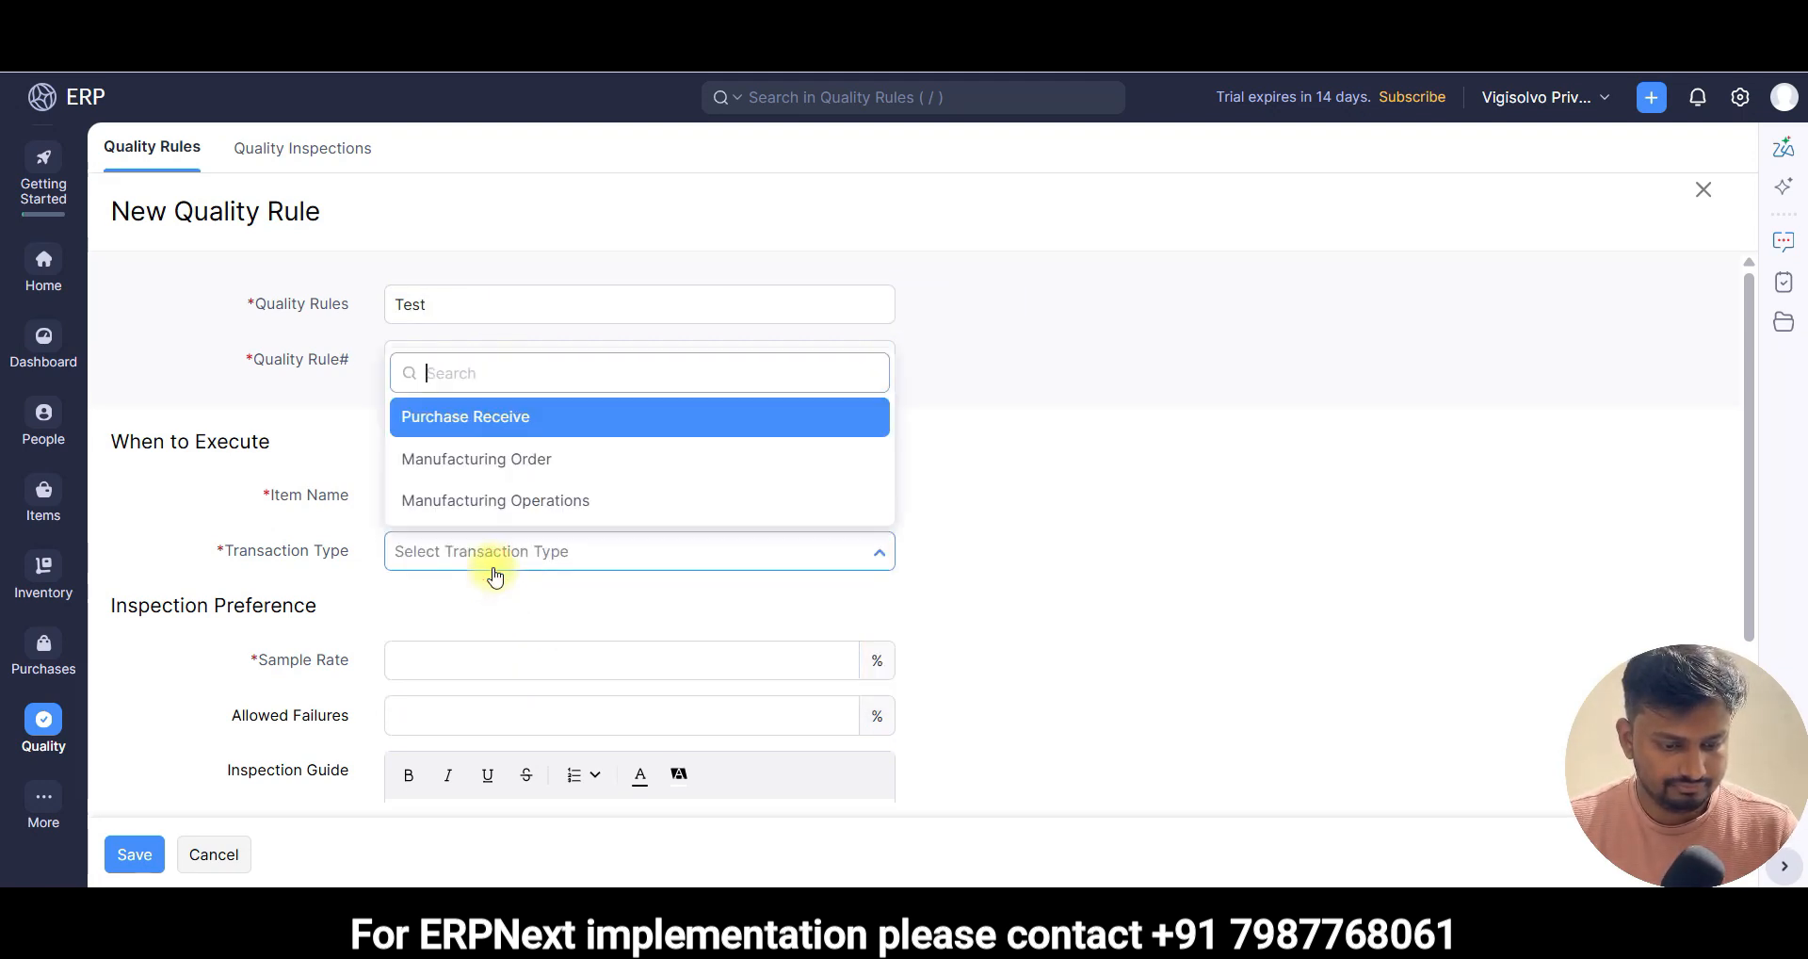
{"action": "left_click", "coordinate": [521, 439]}
- Set the rule's sample rate to 10% and allowed failures to 1%, leave the inspection guide empty, and save the rule
{"action": "scroll", "coordinate": [527, 471], "scroll_direction": "down", "scroll_amount": 2}
{"action": "left_click", "coordinate": [456, 451]}
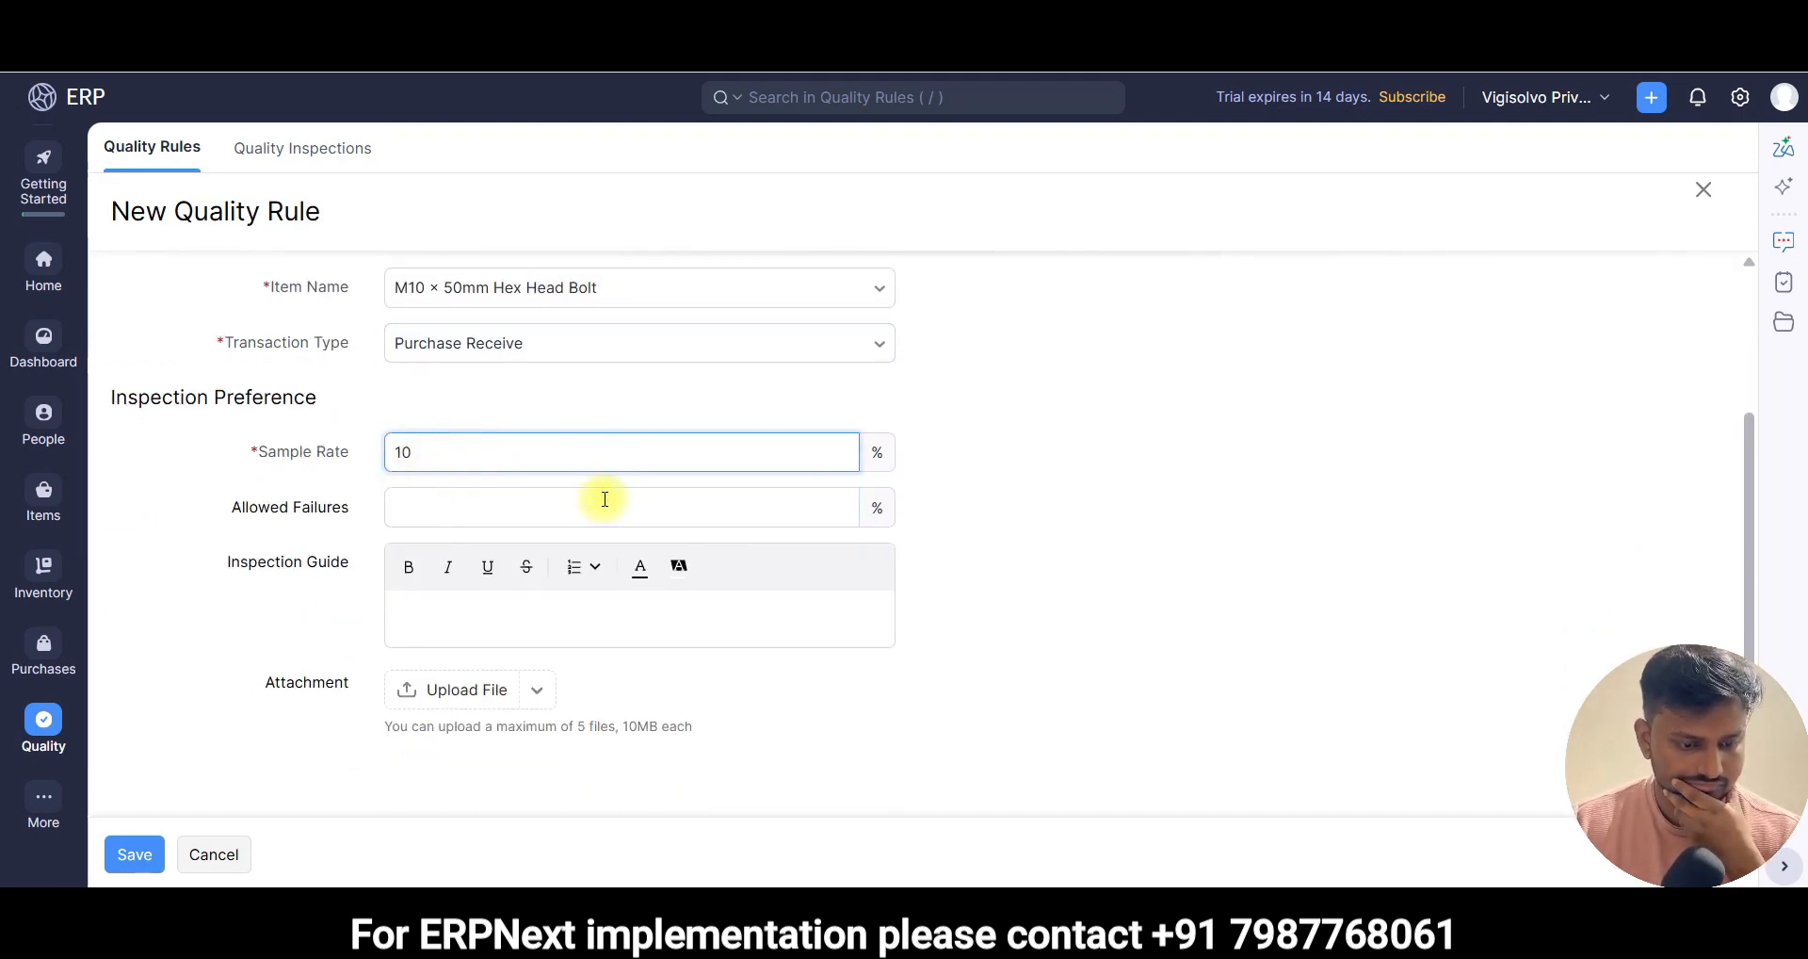
{"action": "left_click", "coordinate": [538, 511]}
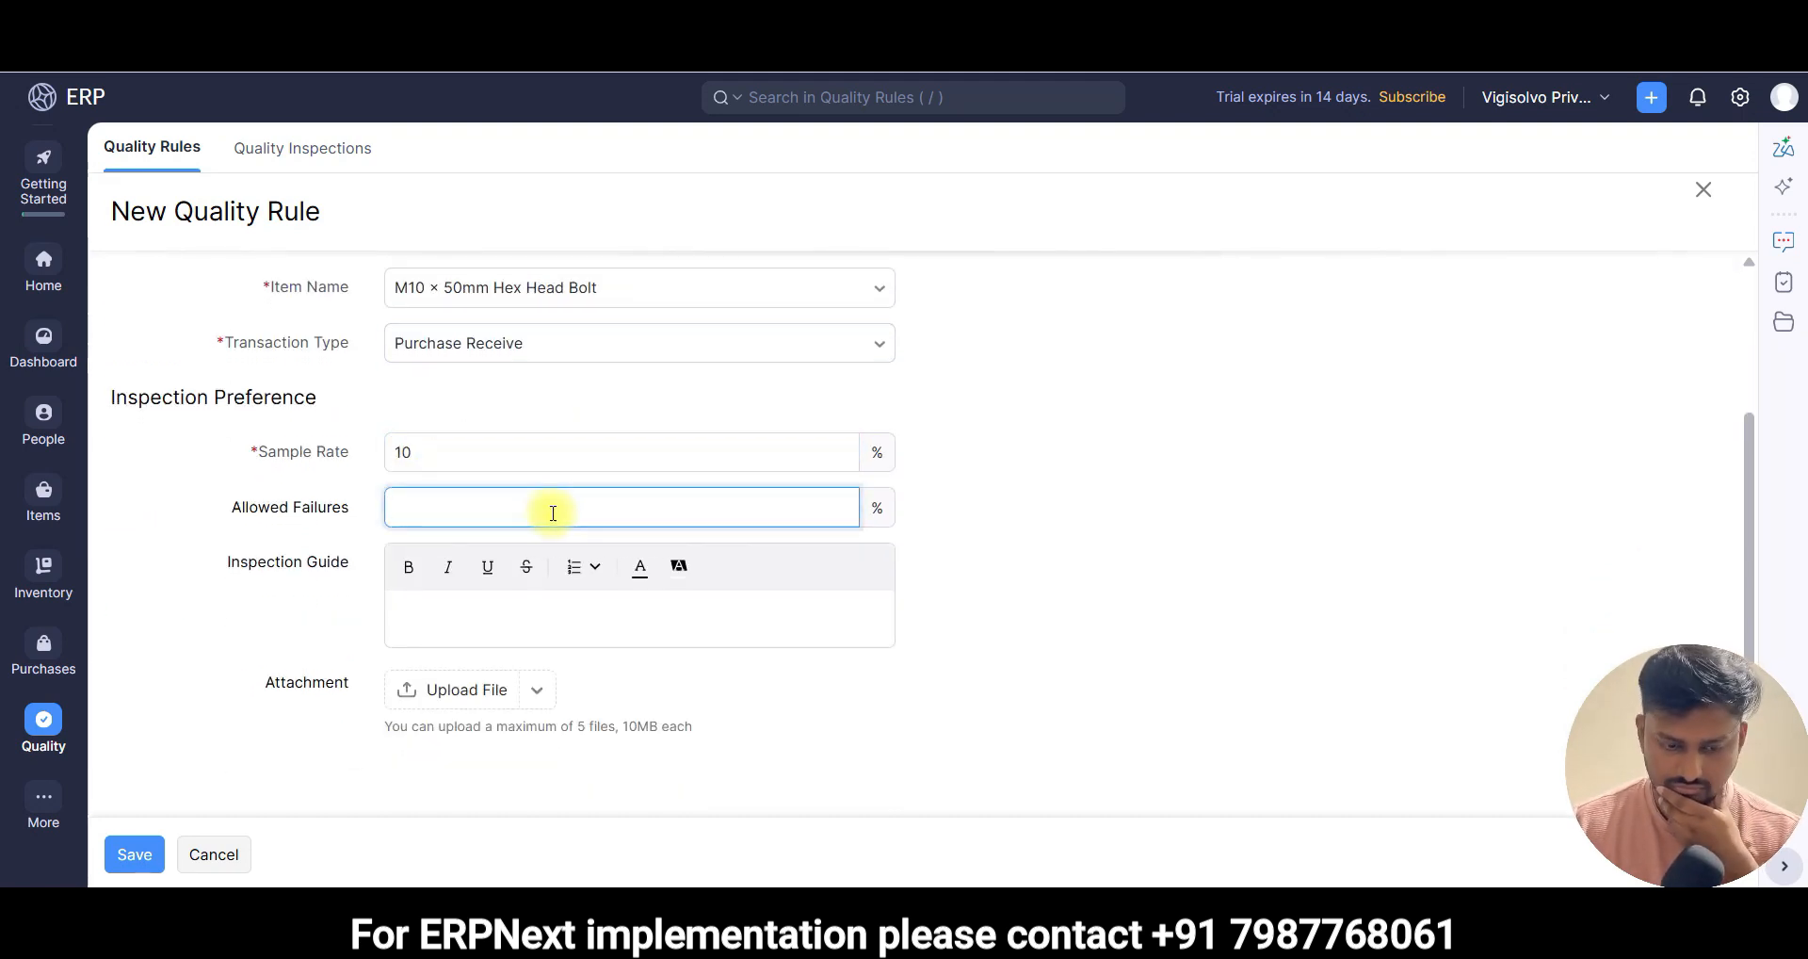
{"action": "type", "text": "1"}
{"action": "left_click", "coordinate": [490, 632]}
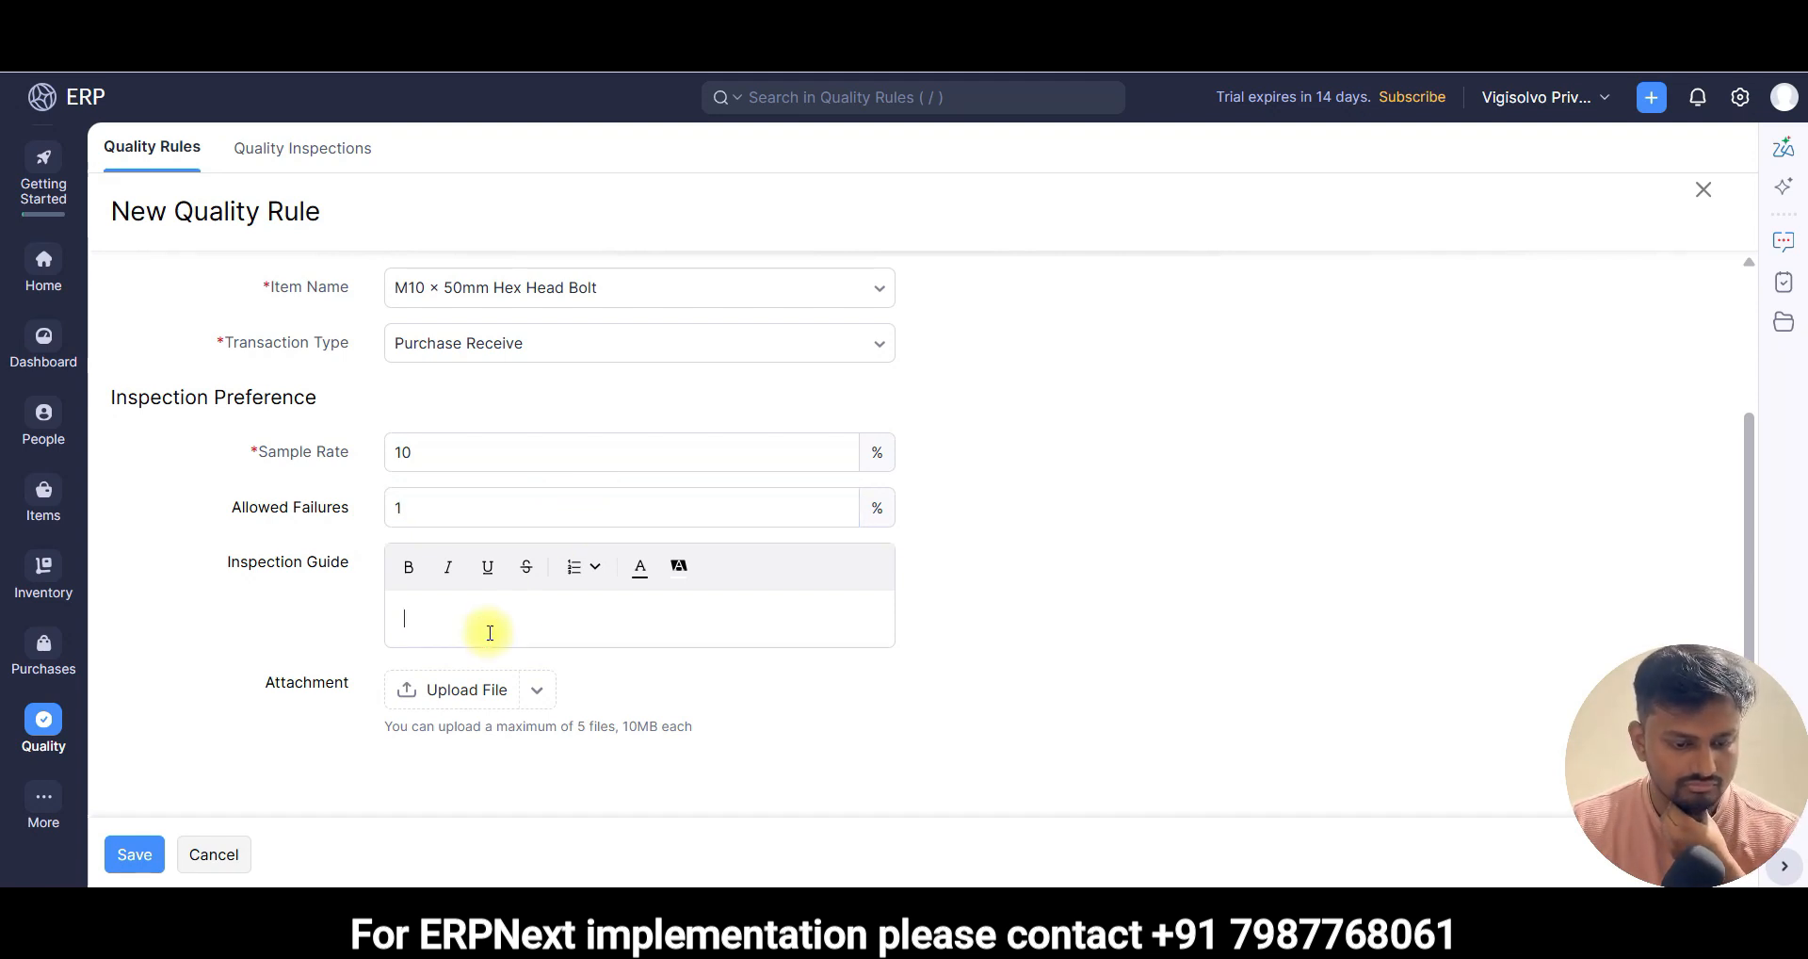
{"action": "left_click", "coordinate": [135, 854]}
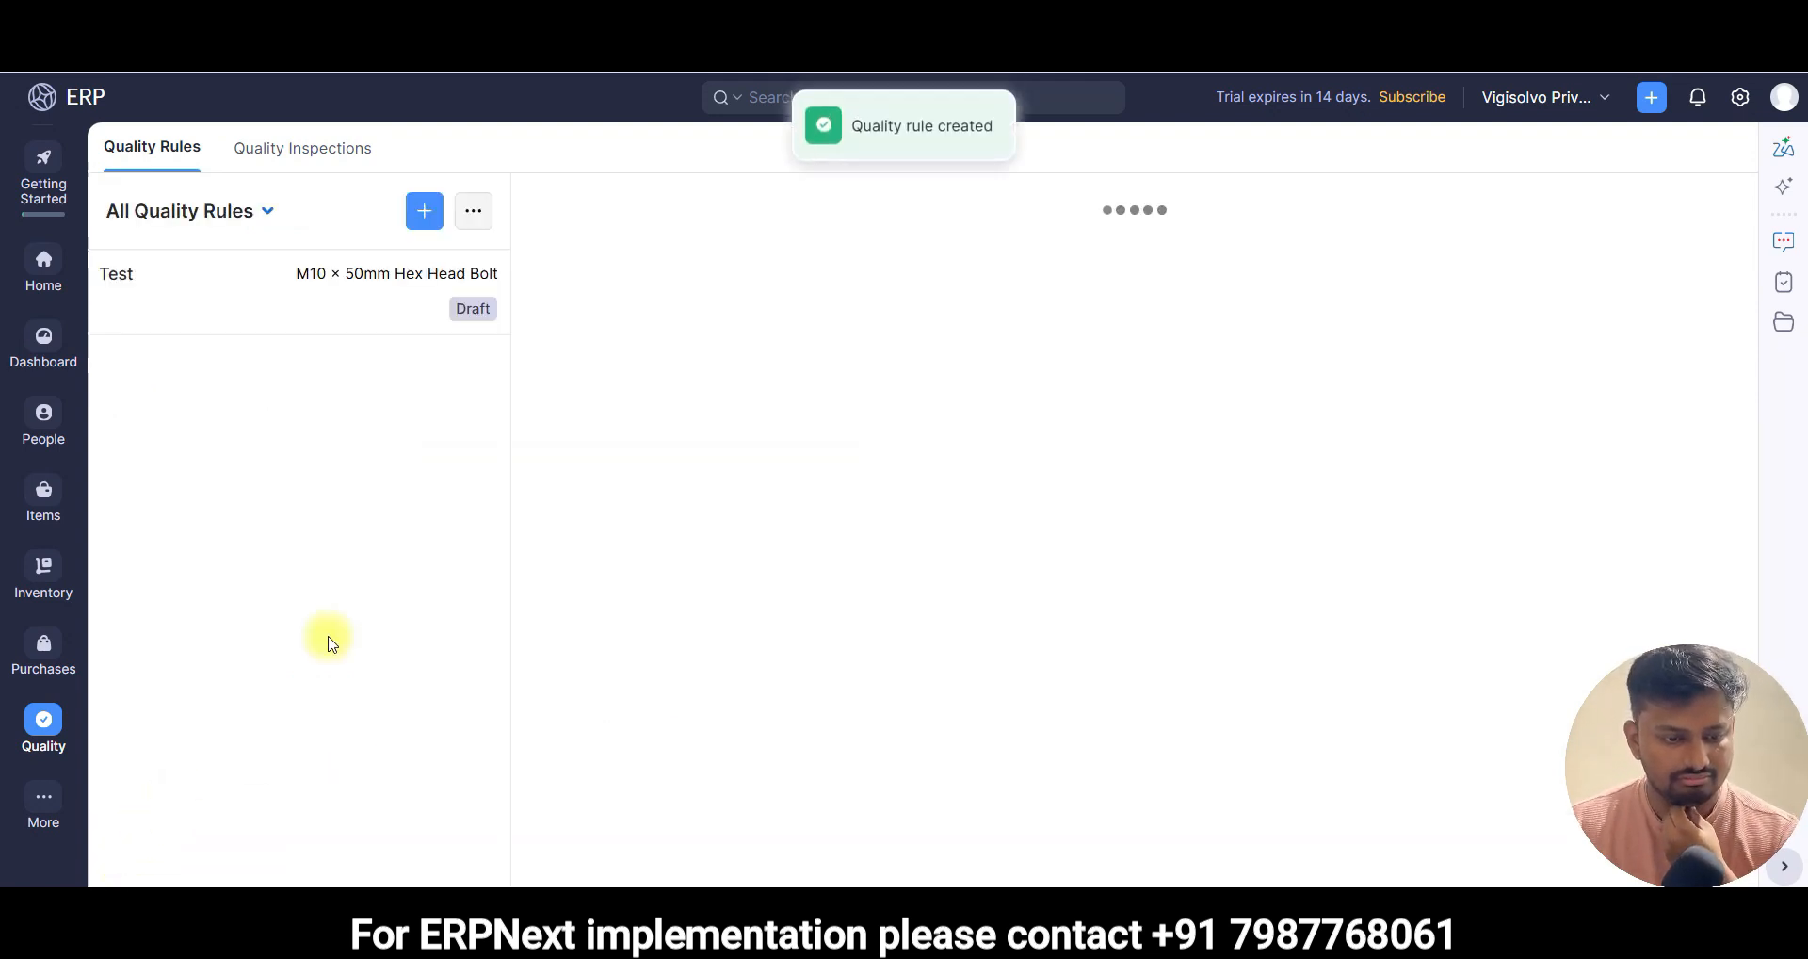
- Review the saved Test quality rule's details and its activity log
{"action": "scroll", "coordinate": [804, 475], "scroll_direction": "down", "scroll_amount": 3}
{"action": "scroll", "coordinate": [803, 471], "scroll_direction": "up", "scroll_amount": 3}
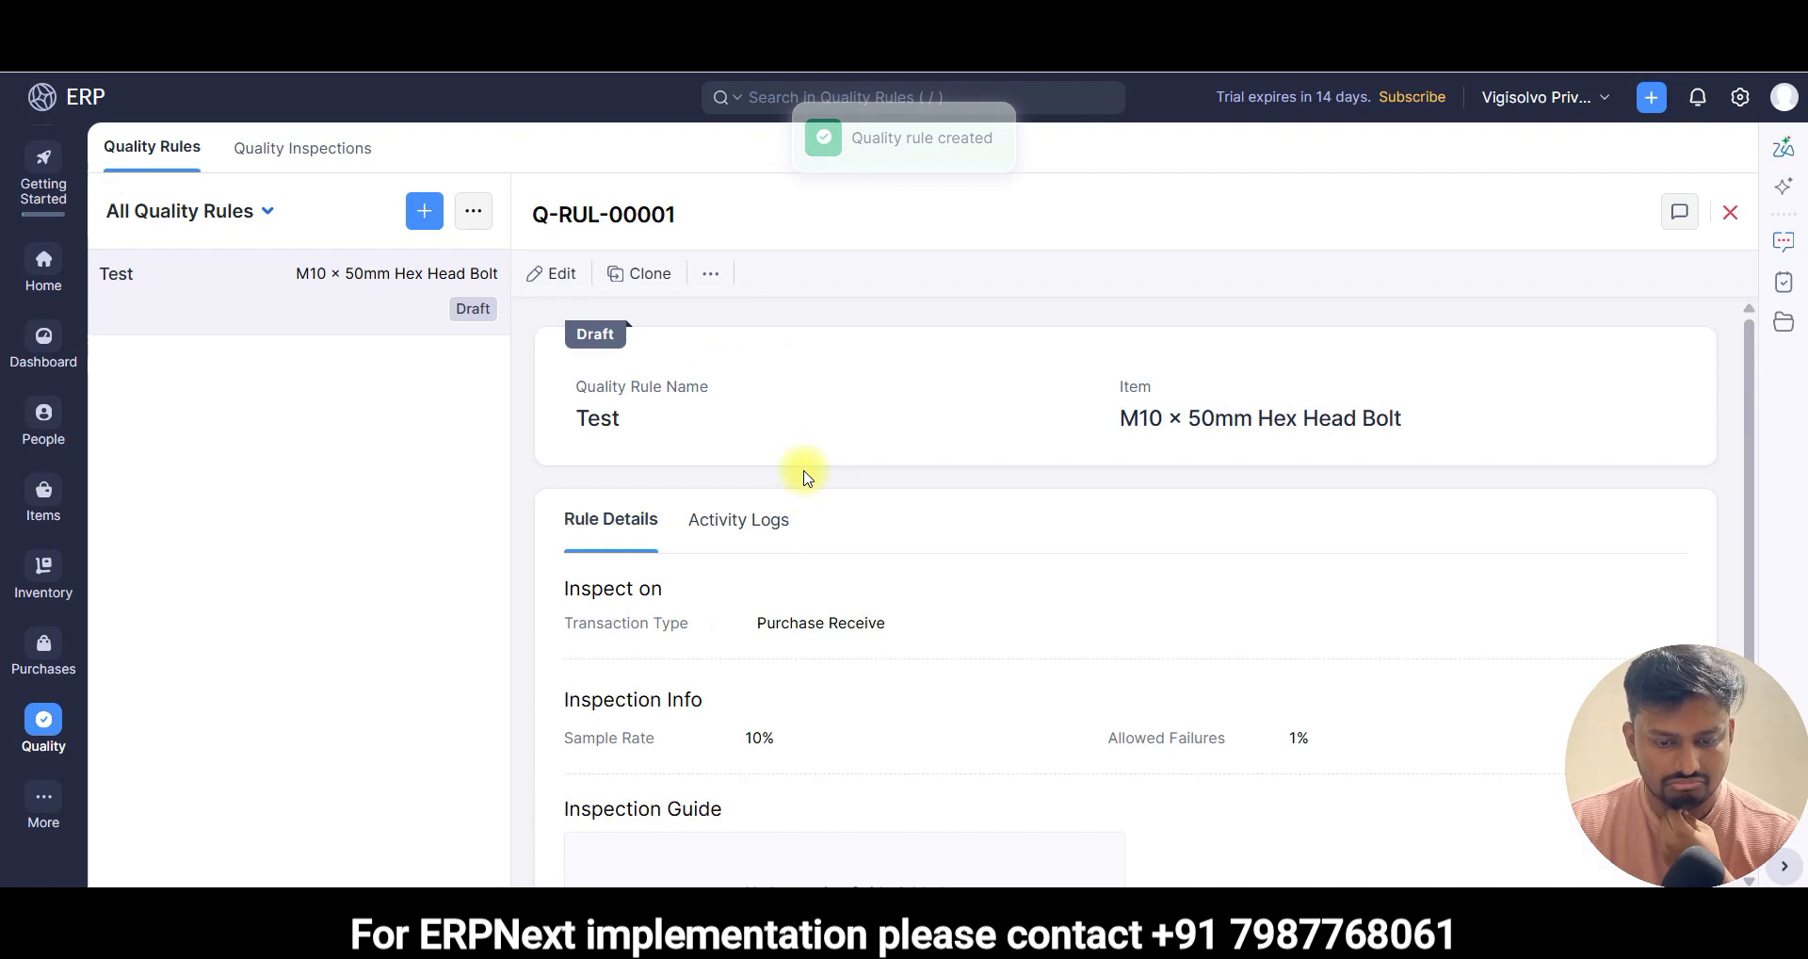
{"action": "left_click", "coordinate": [744, 531]}
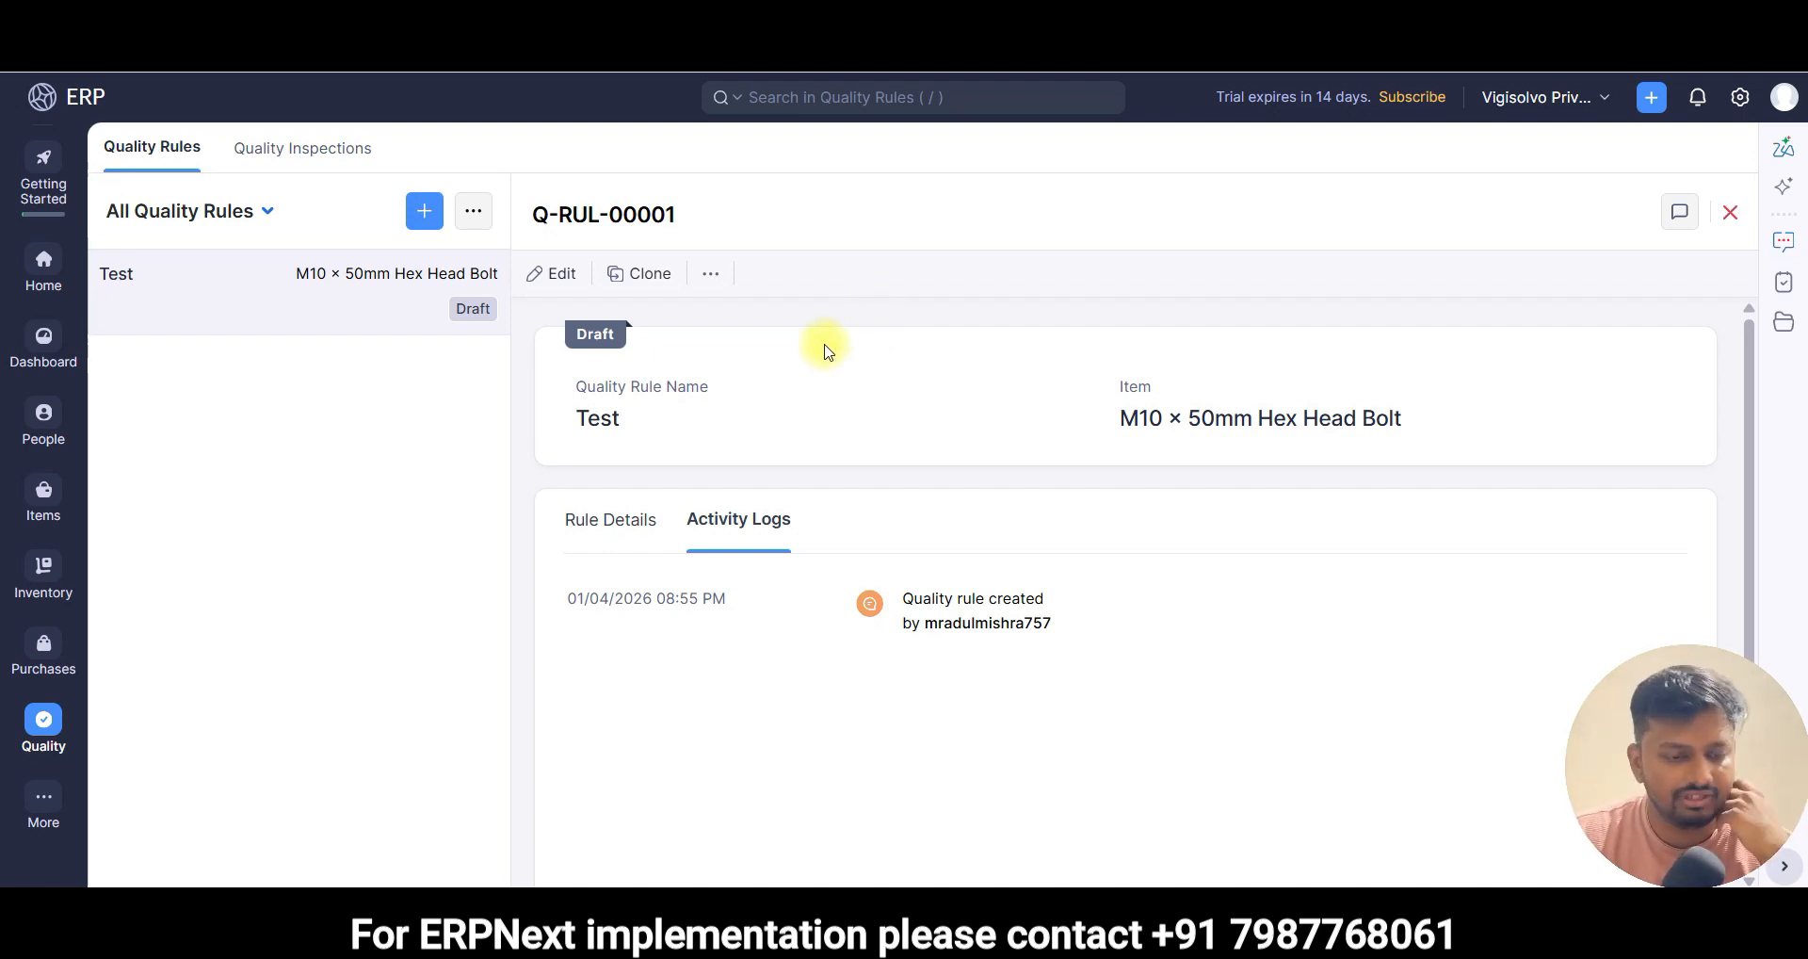
- Examine the new project form in Time Tracking, including its billing method options, budget, users and project tasks sections
{"action": "left_click", "coordinate": [44, 803]}
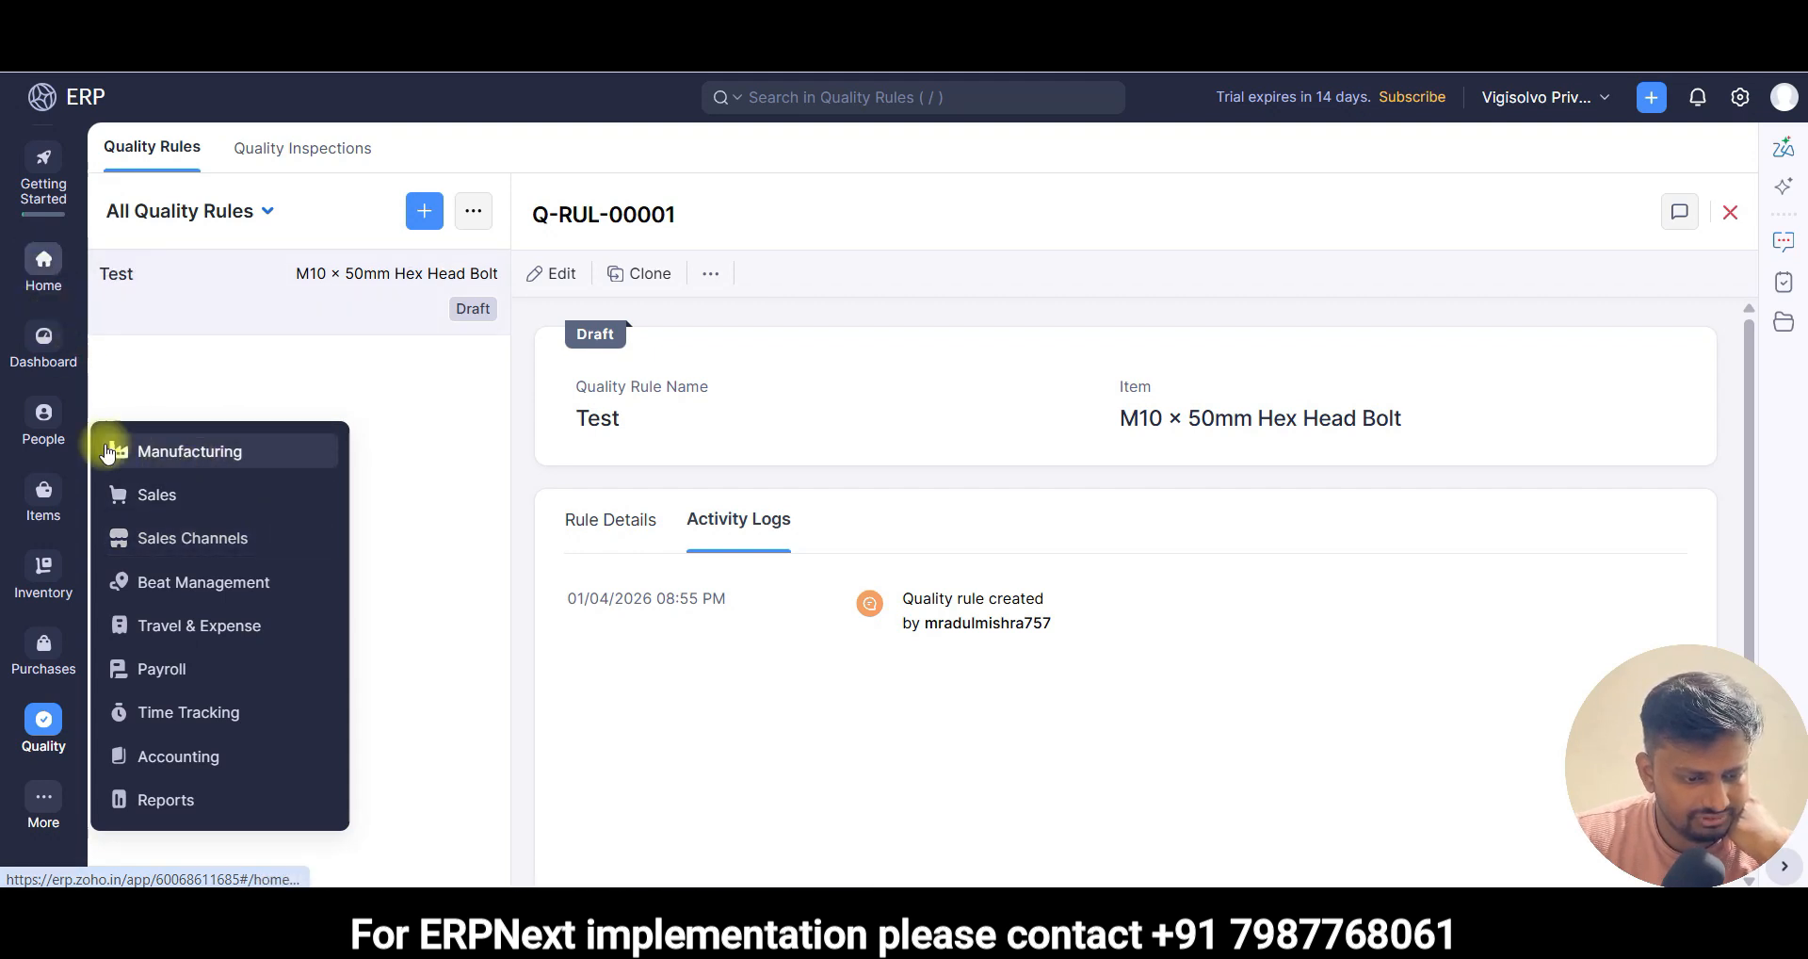
{"action": "left_click", "coordinate": [173, 718]}
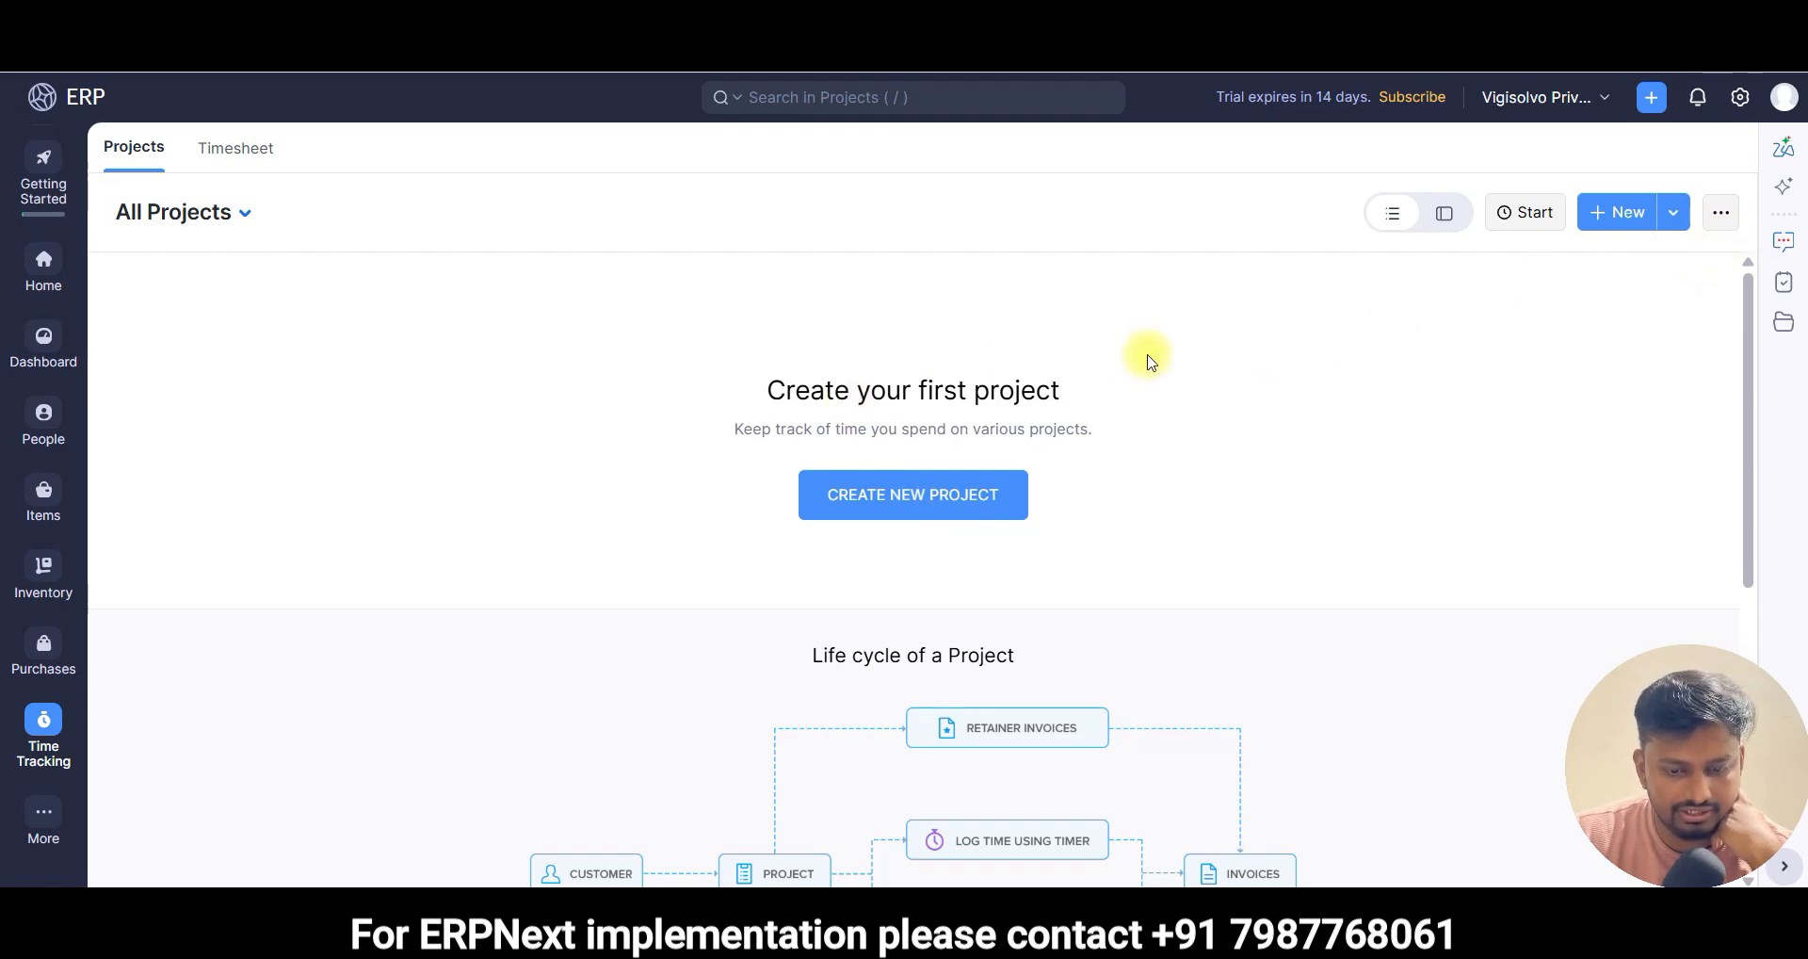
{"action": "left_click", "coordinate": [1610, 214]}
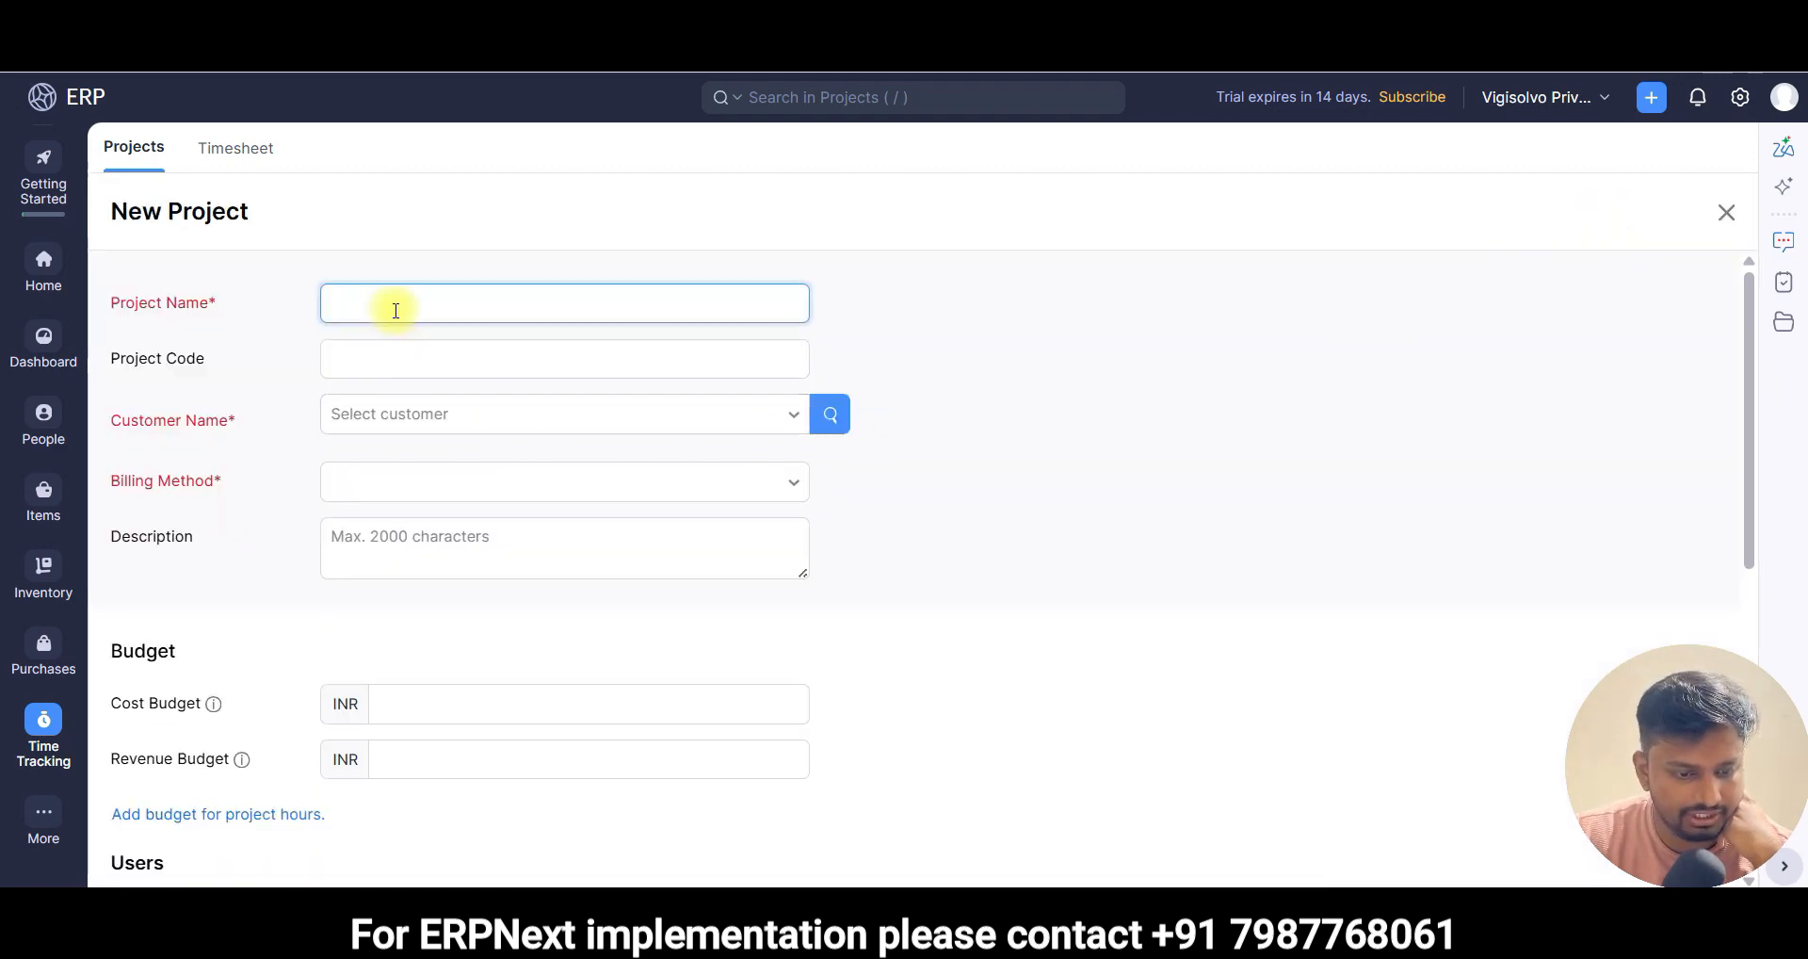
{"action": "scroll", "coordinate": [399, 311], "scroll_direction": "down", "scroll_amount": 6}
{"action": "scroll", "coordinate": [414, 396], "scroll_direction": "up", "scroll_amount": 2}
{"action": "scroll", "coordinate": [434, 439], "scroll_direction": "up", "scroll_amount": 4}
{"action": "left_click", "coordinate": [502, 485]}
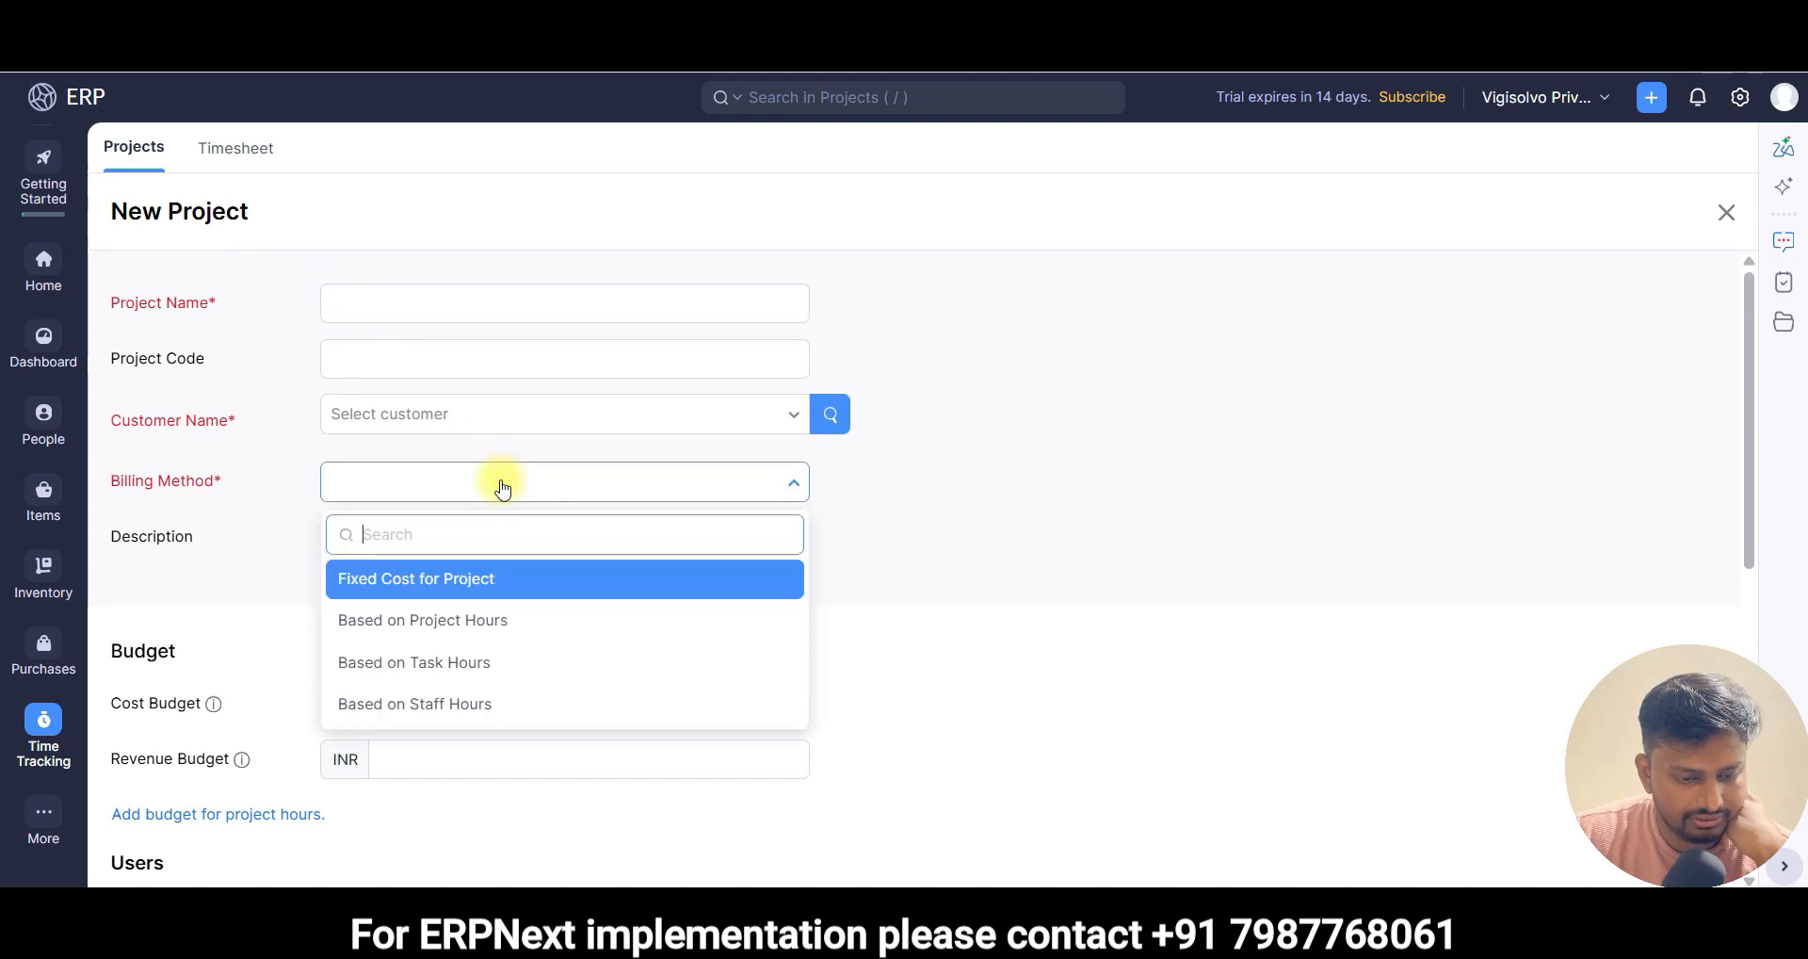
{"action": "scroll", "coordinate": [295, 597], "scroll_direction": "down", "scroll_amount": 8}
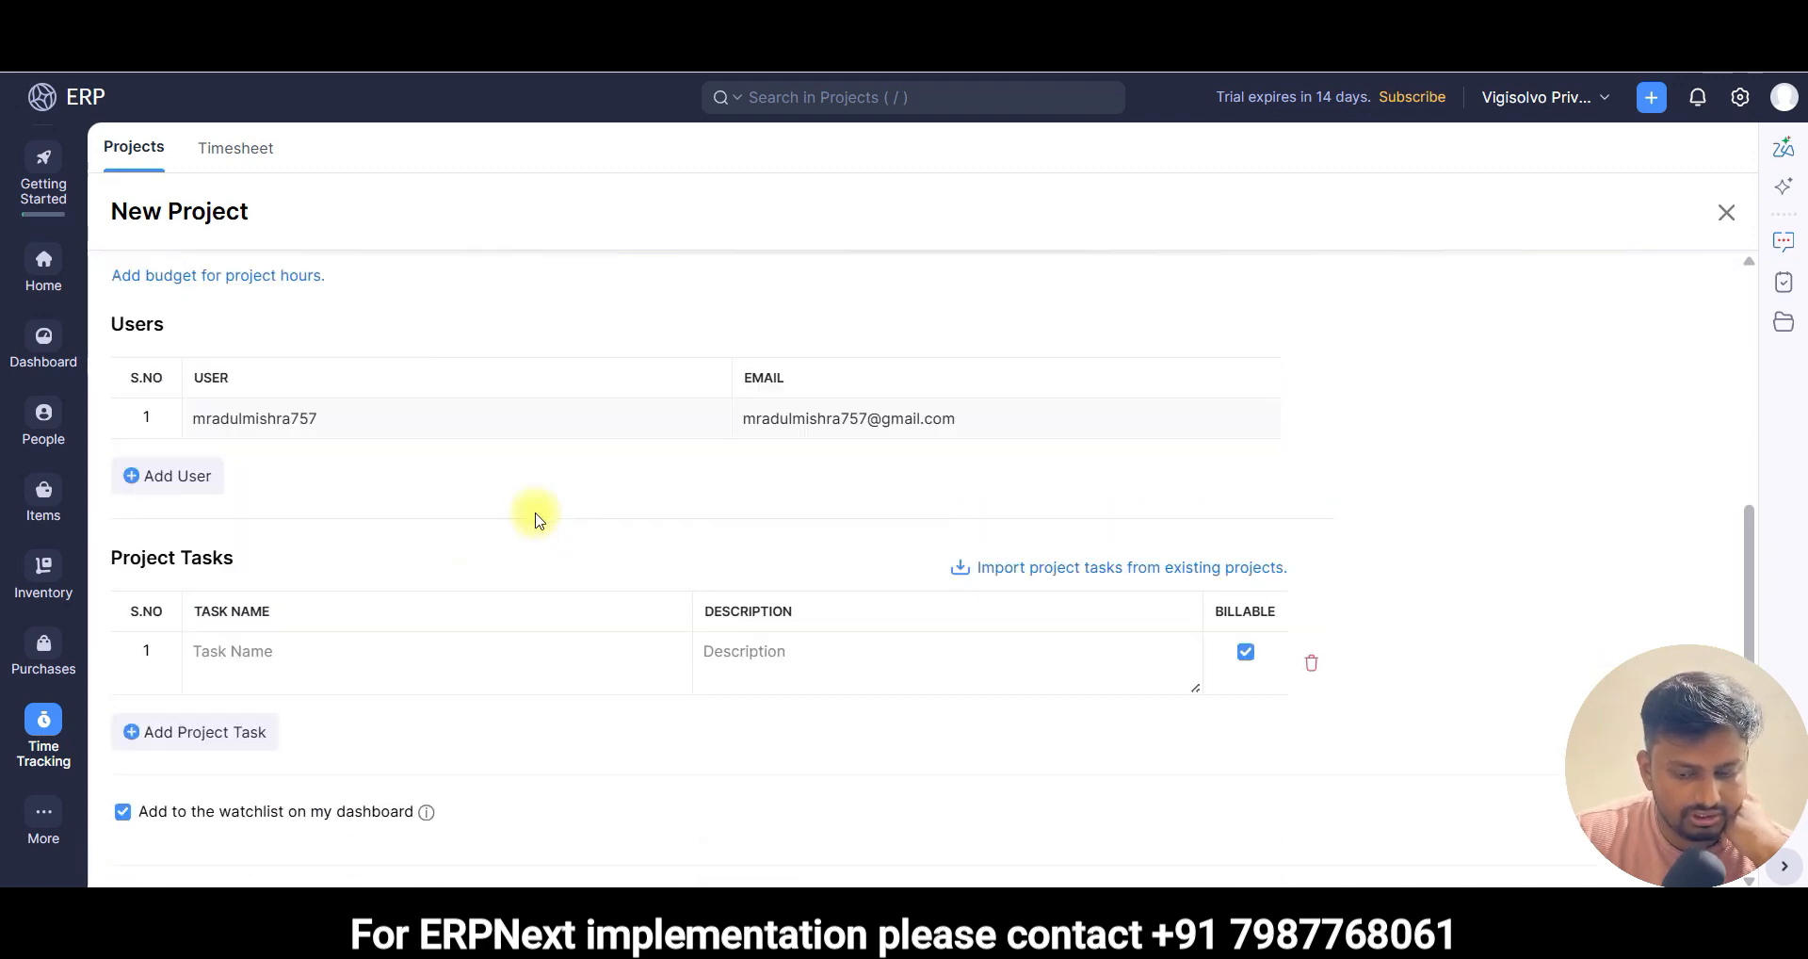
{"action": "scroll", "coordinate": [535, 520], "scroll_direction": "up", "scroll_amount": 8}
- Examine the Timesheet page, including the new log entry form and the timesheet life cycle diagram, without logging time
{"action": "left_click", "coordinate": [247, 160]}
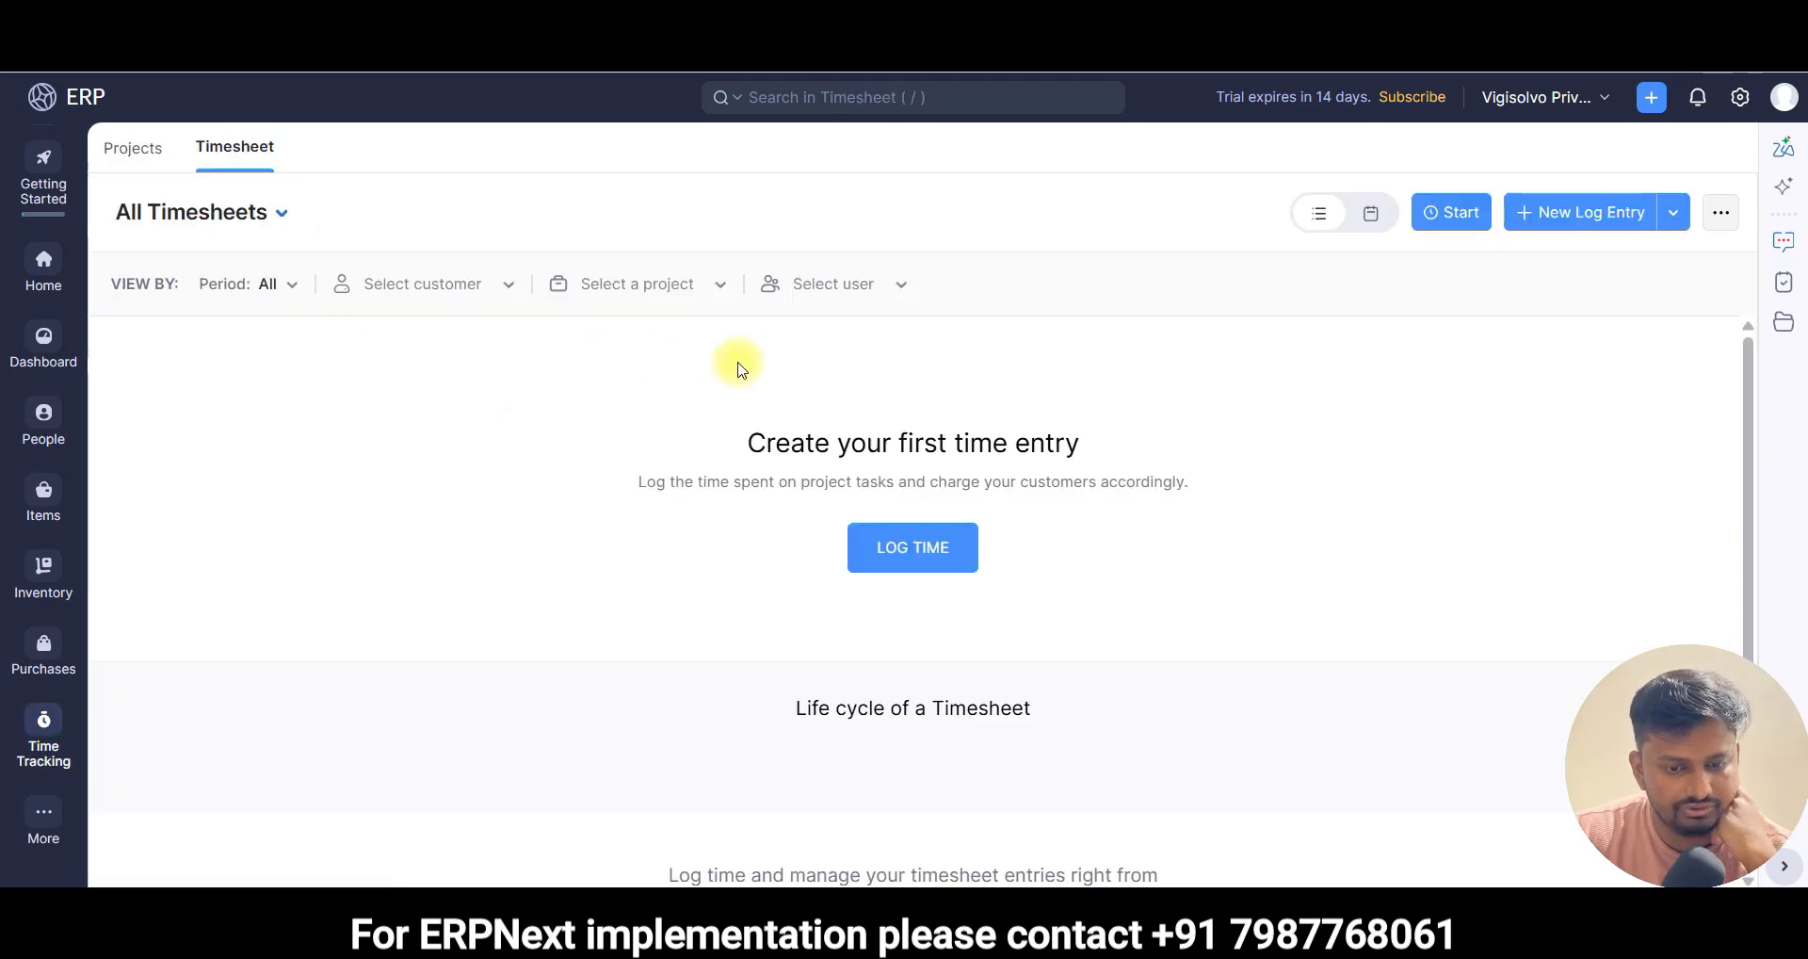
{"action": "left_click", "coordinate": [925, 570]}
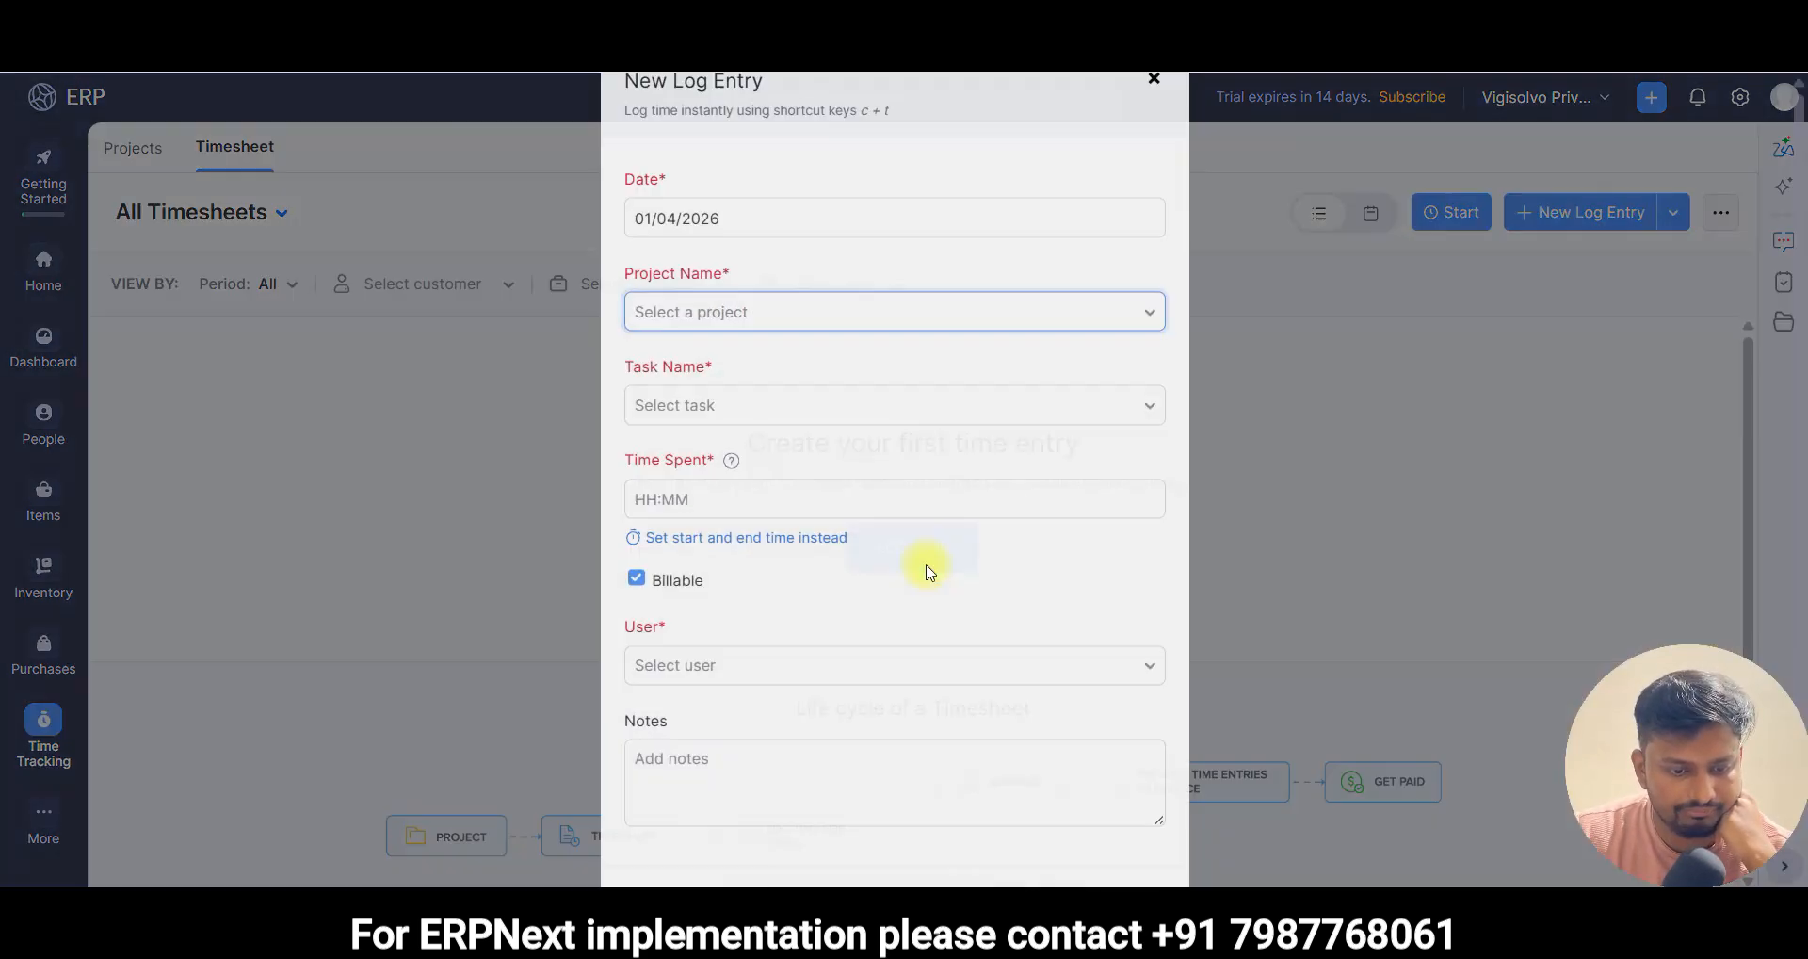
{"action": "left_click", "coordinate": [1153, 99]}
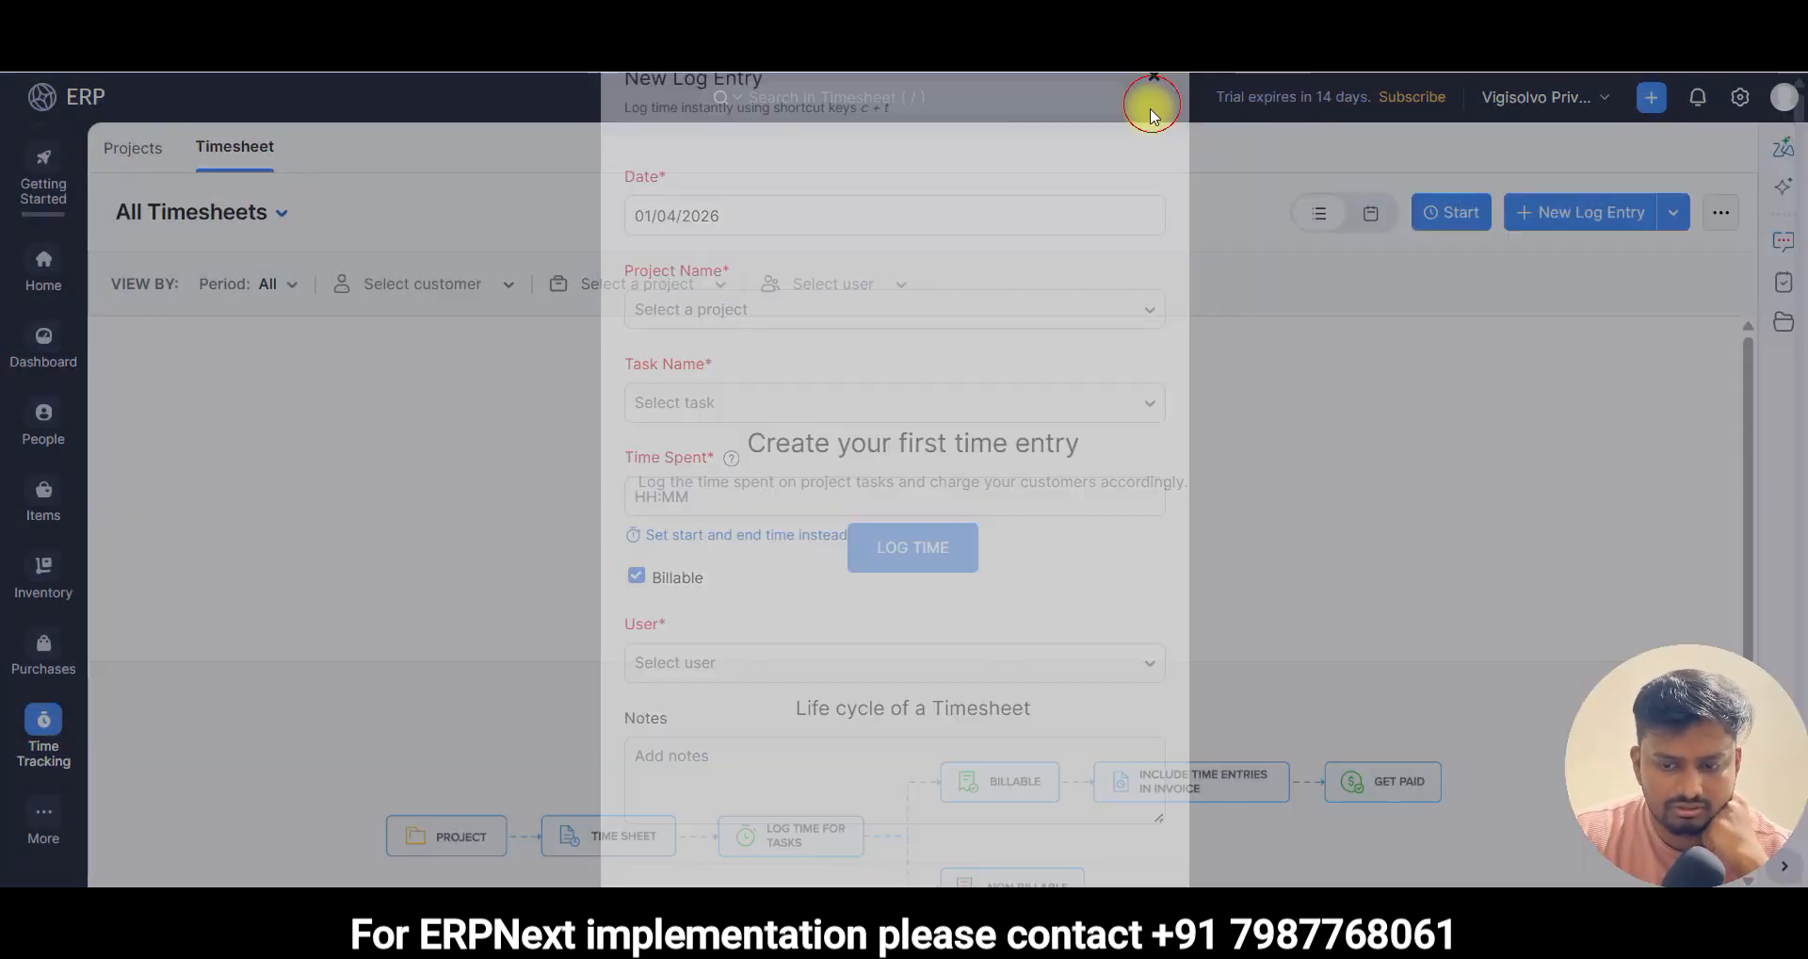
{"action": "scroll", "coordinate": [89, 674], "scroll_direction": "down", "scroll_amount": 3}
- Look through the home page, business overview dashboard, employees, salespersons and shopfloor staff lists, and the inventory packages board
{"action": "left_click", "coordinate": [41, 811]}
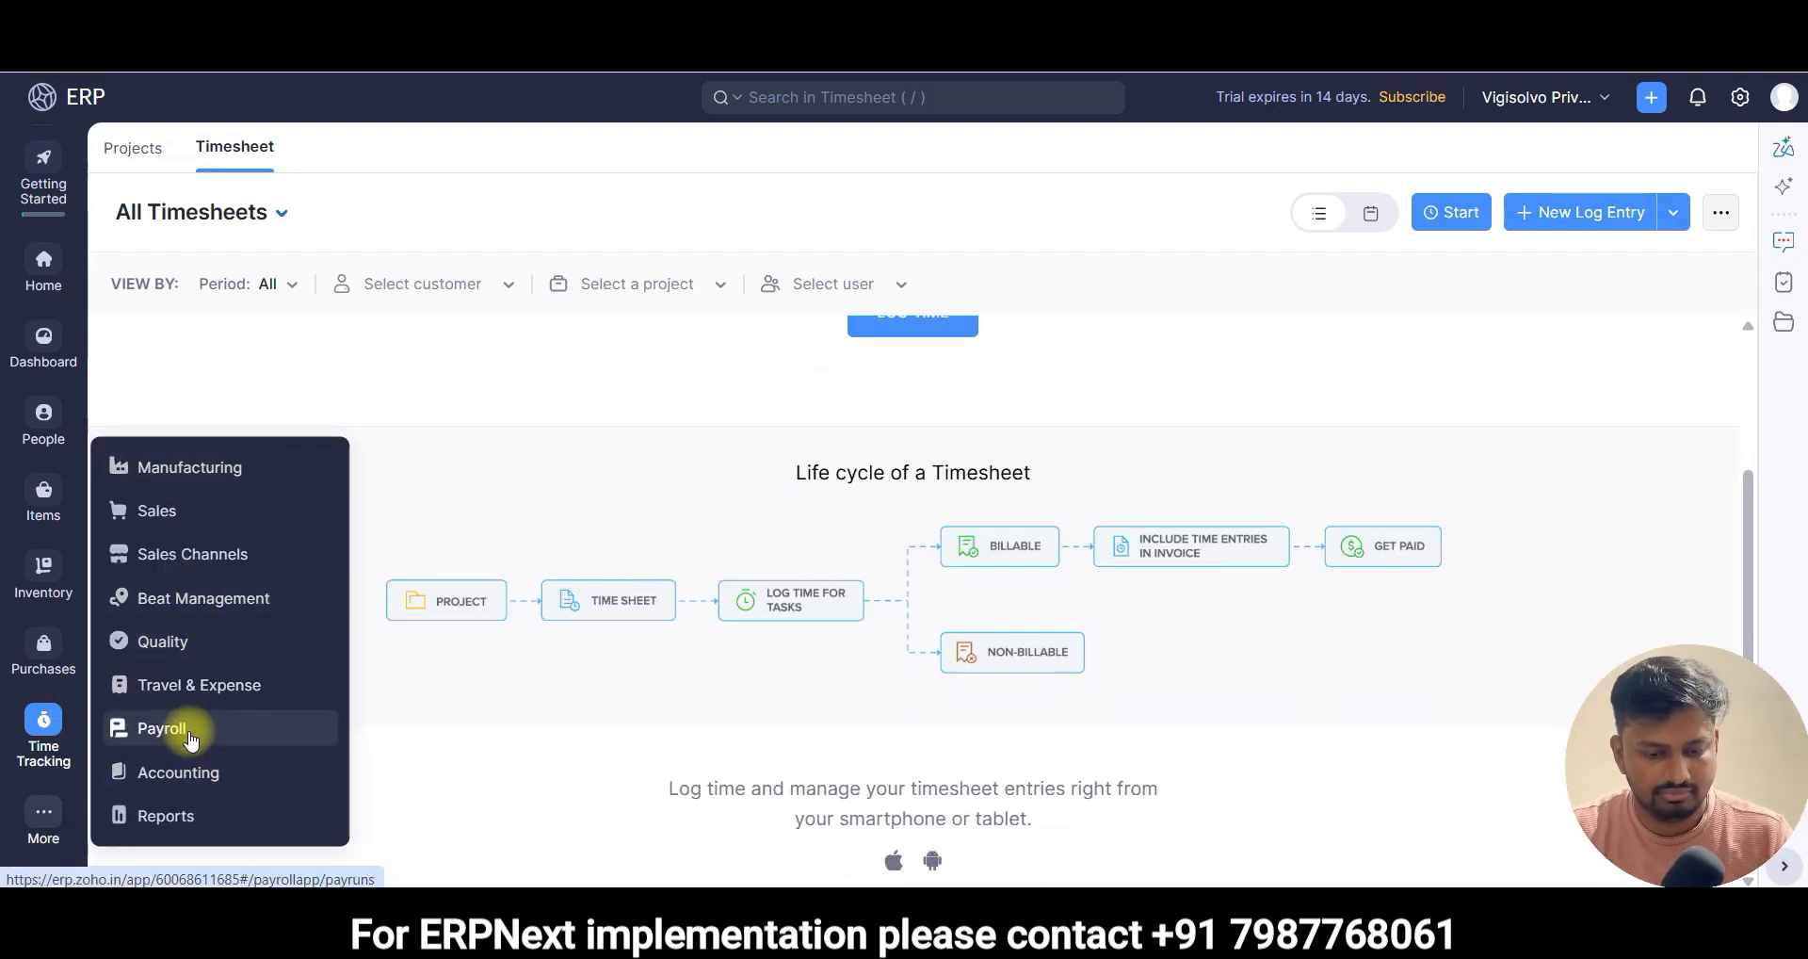
{"action": "left_click", "coordinate": [45, 258]}
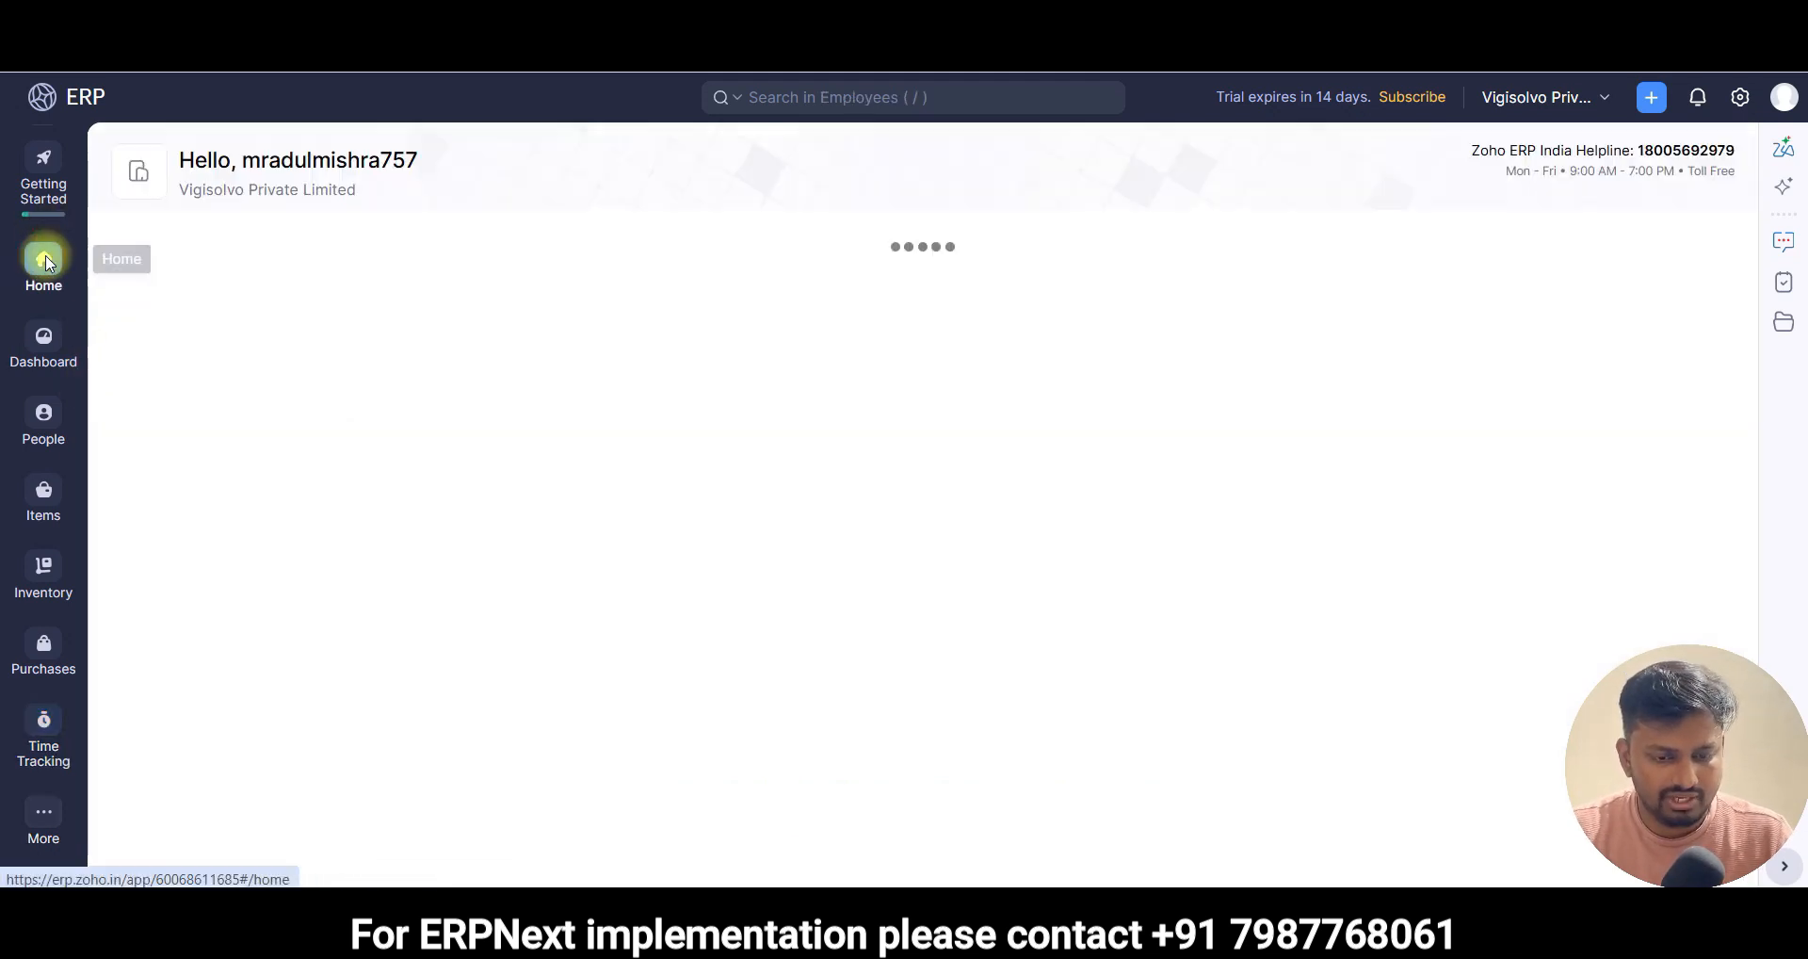
{"action": "left_click", "coordinate": [34, 358]}
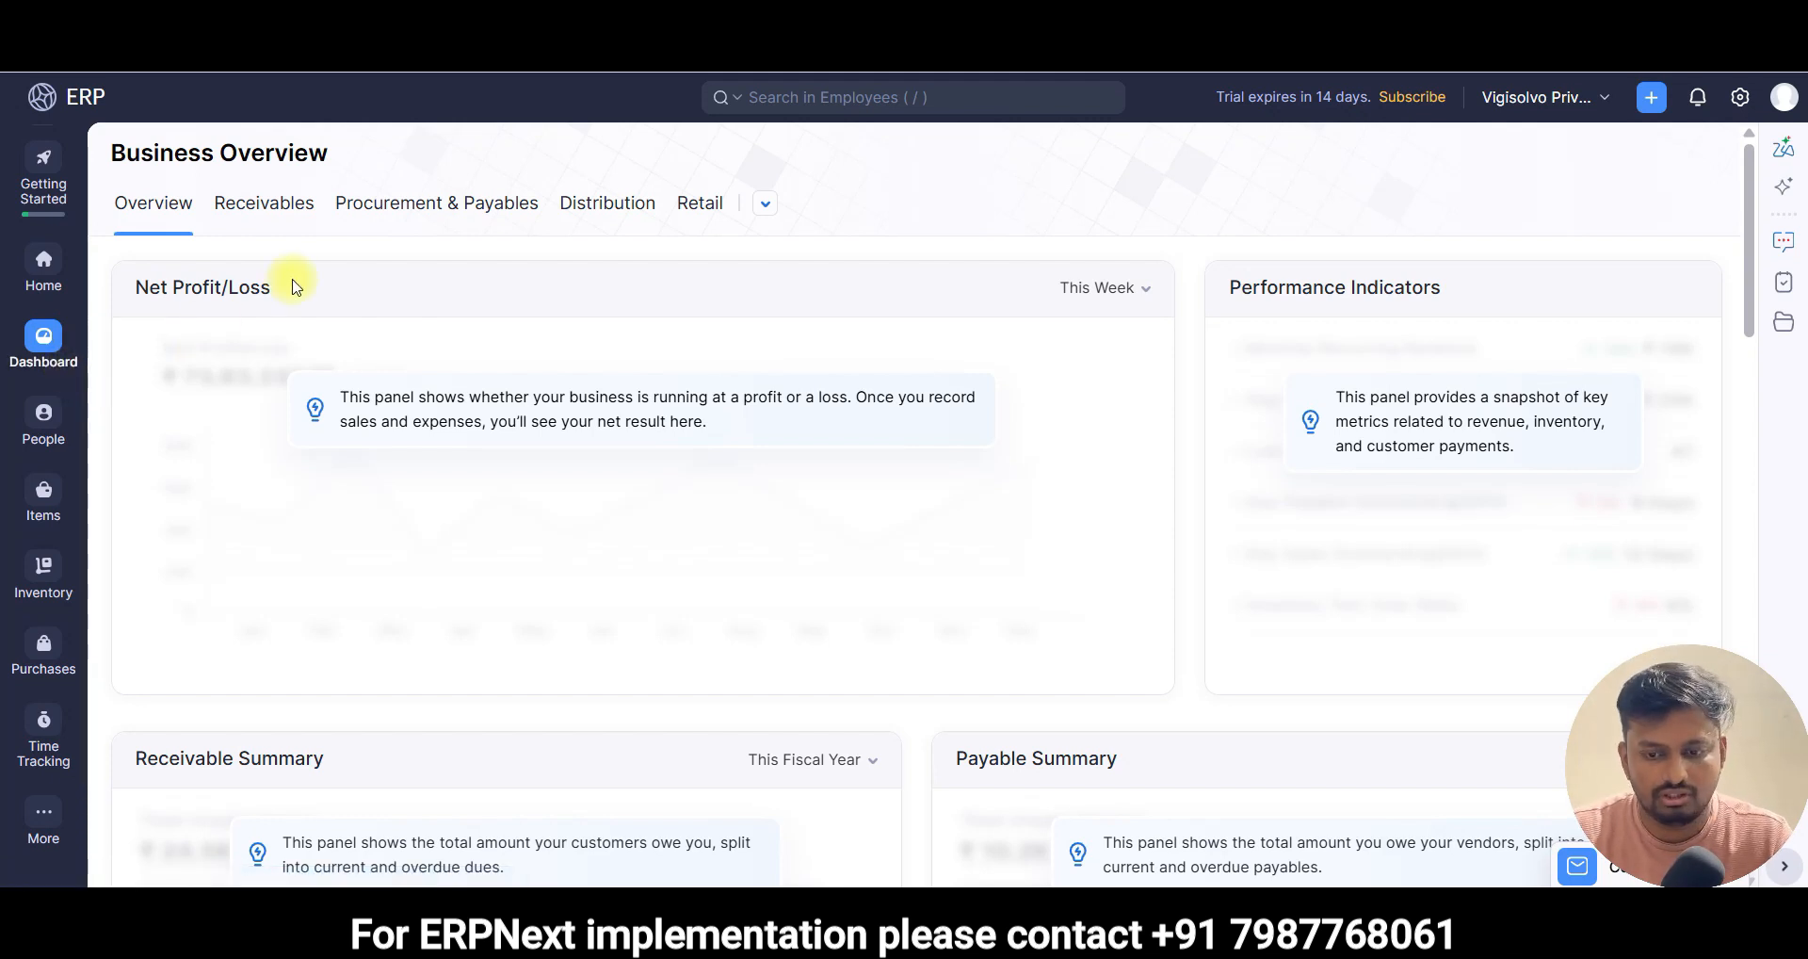
{"action": "left_click", "coordinate": [43, 422]}
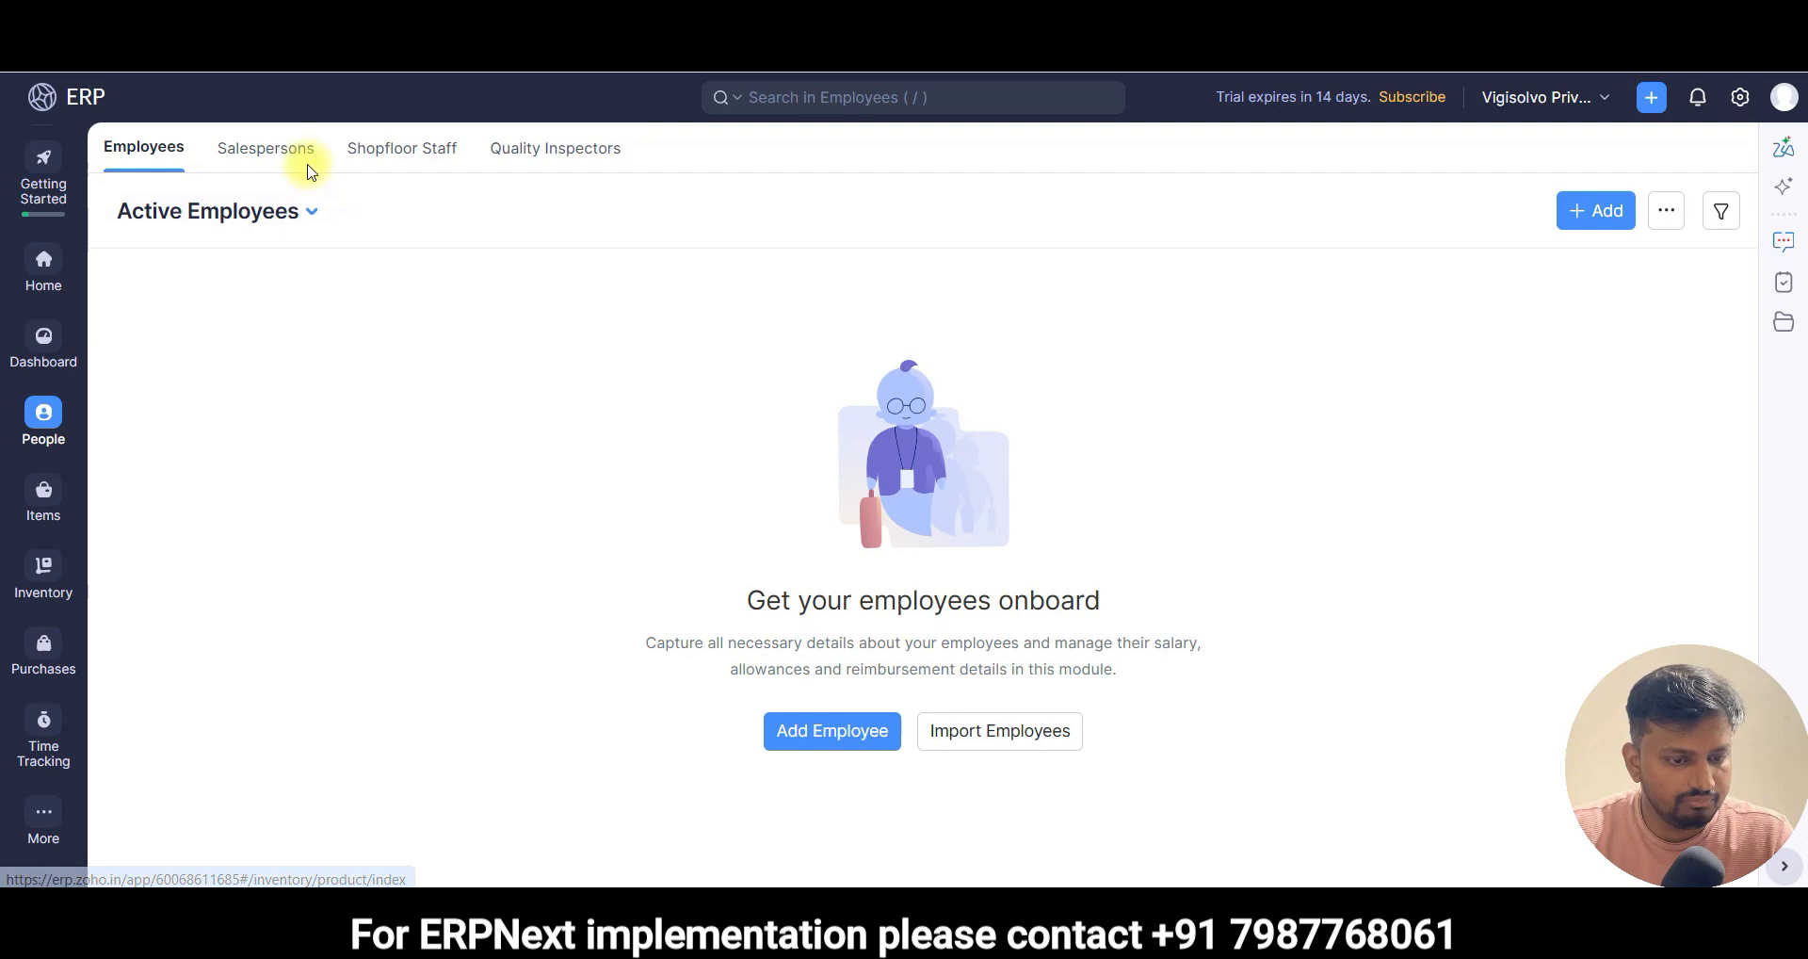
{"action": "left_click", "coordinate": [291, 160]}
{"action": "left_click", "coordinate": [399, 158]}
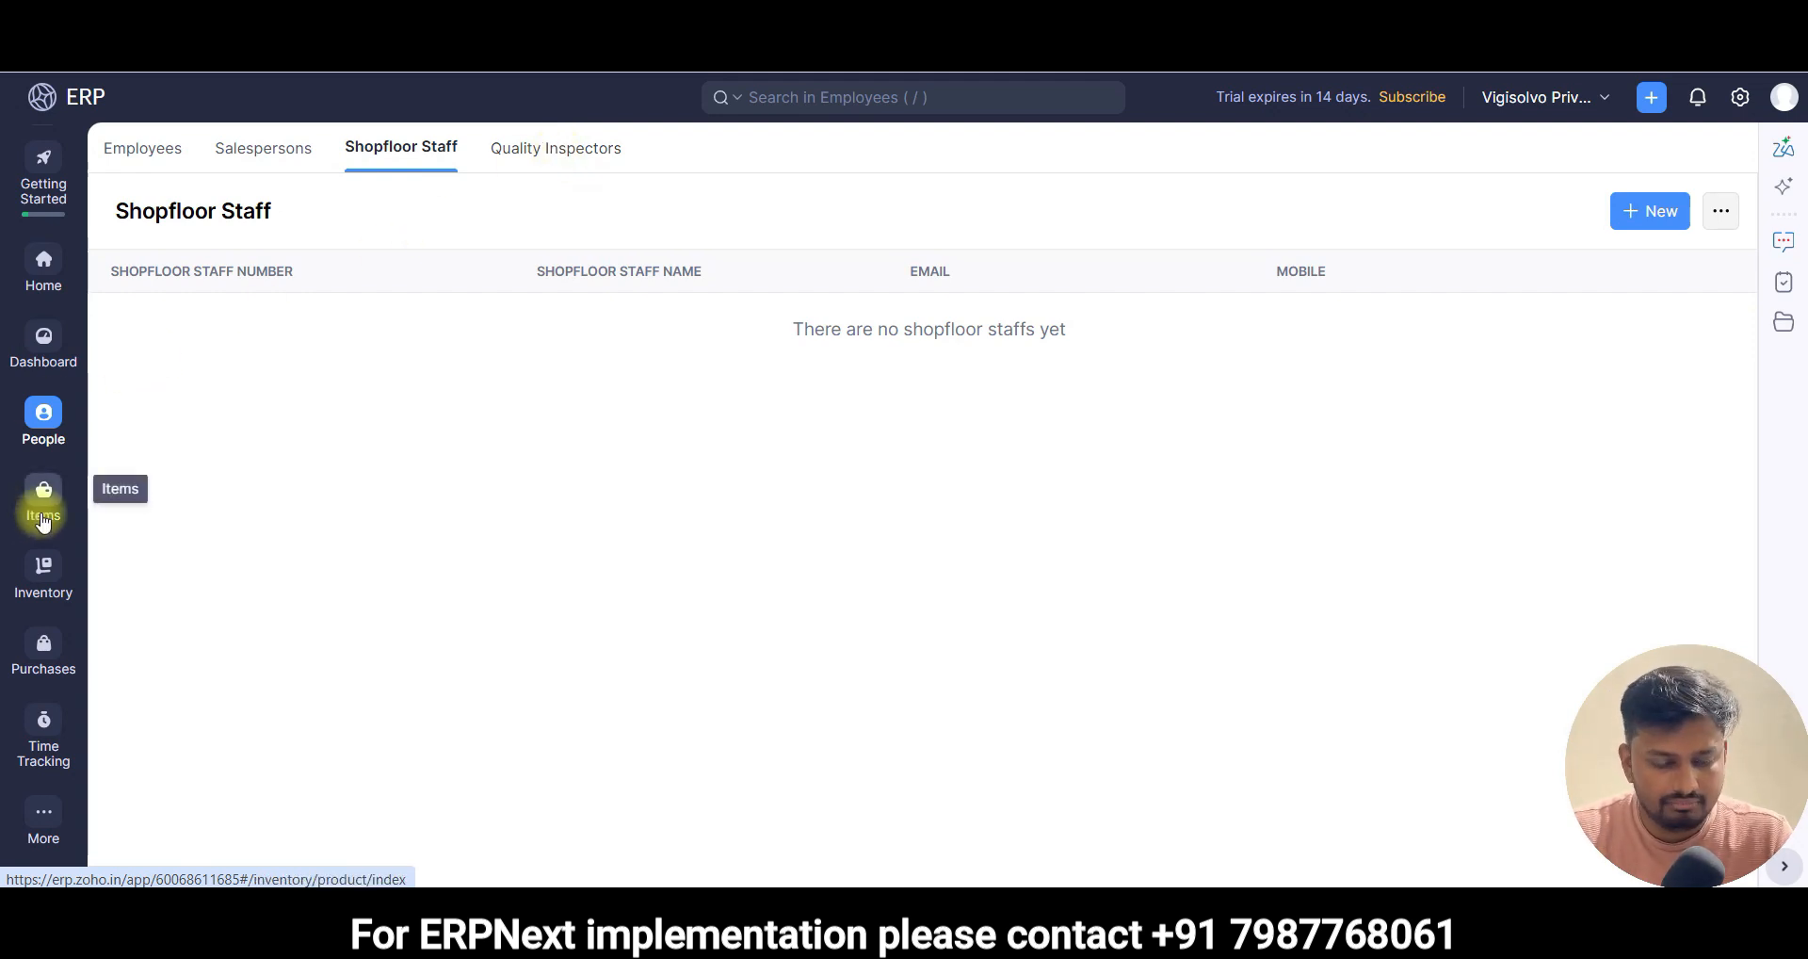
{"action": "left_click", "coordinate": [42, 576]}
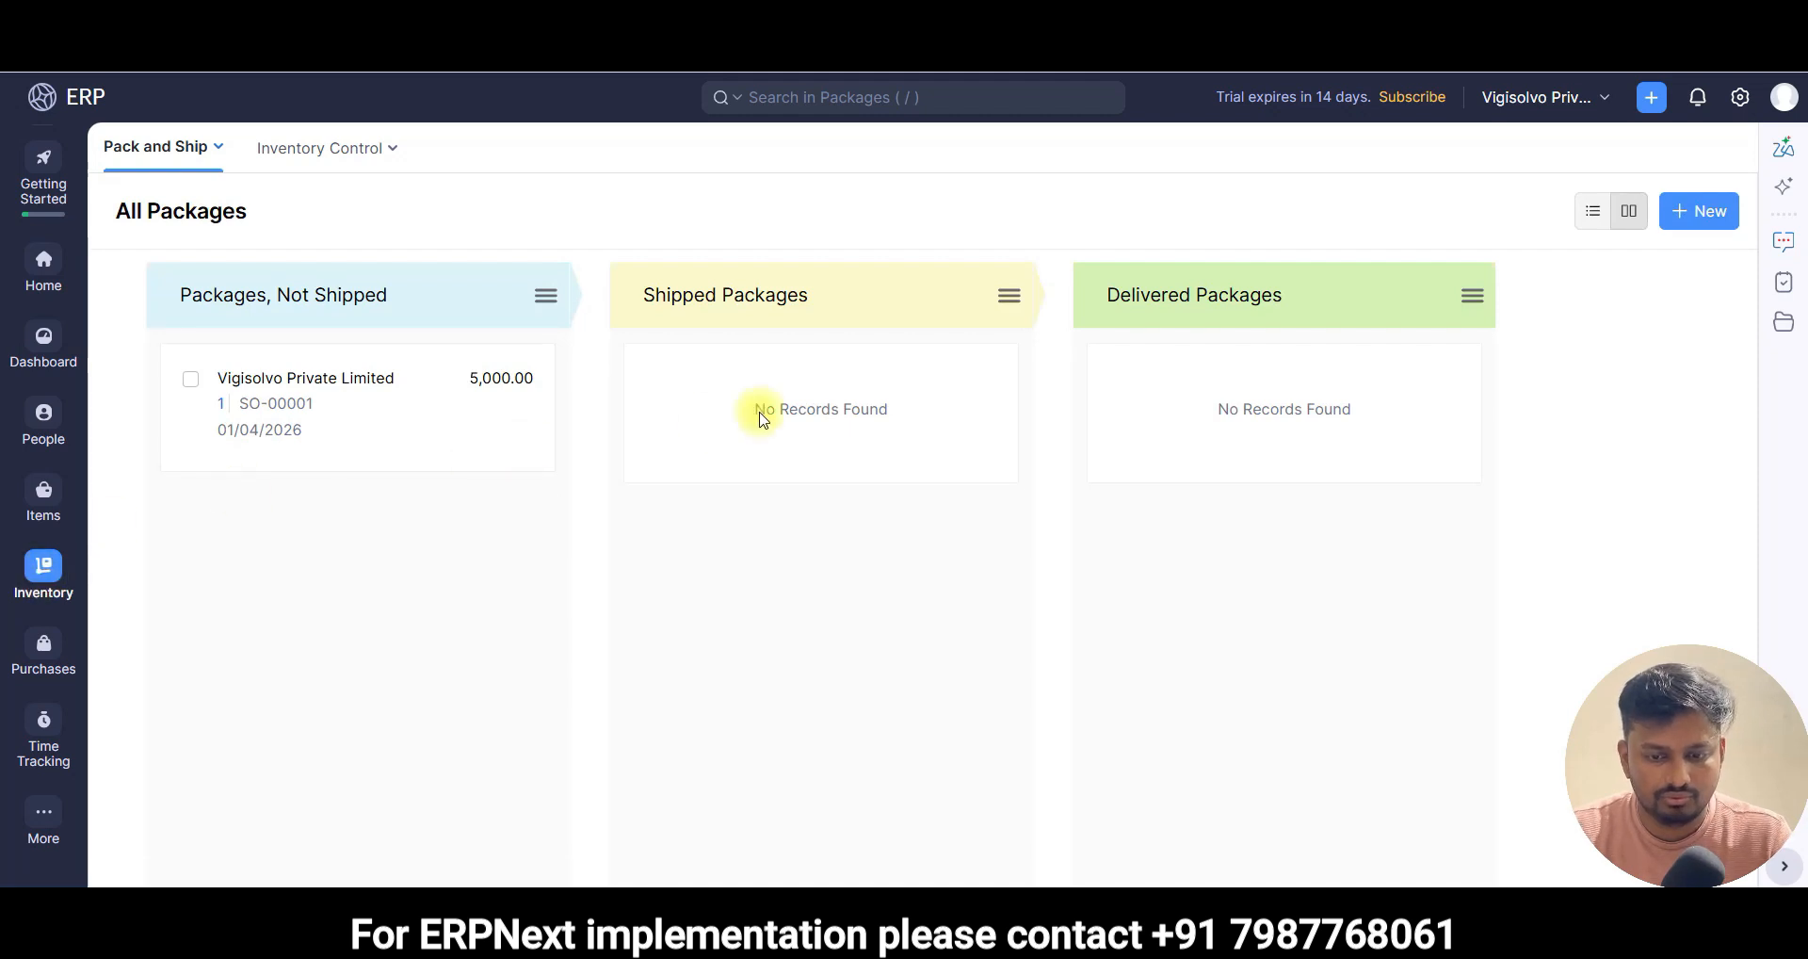